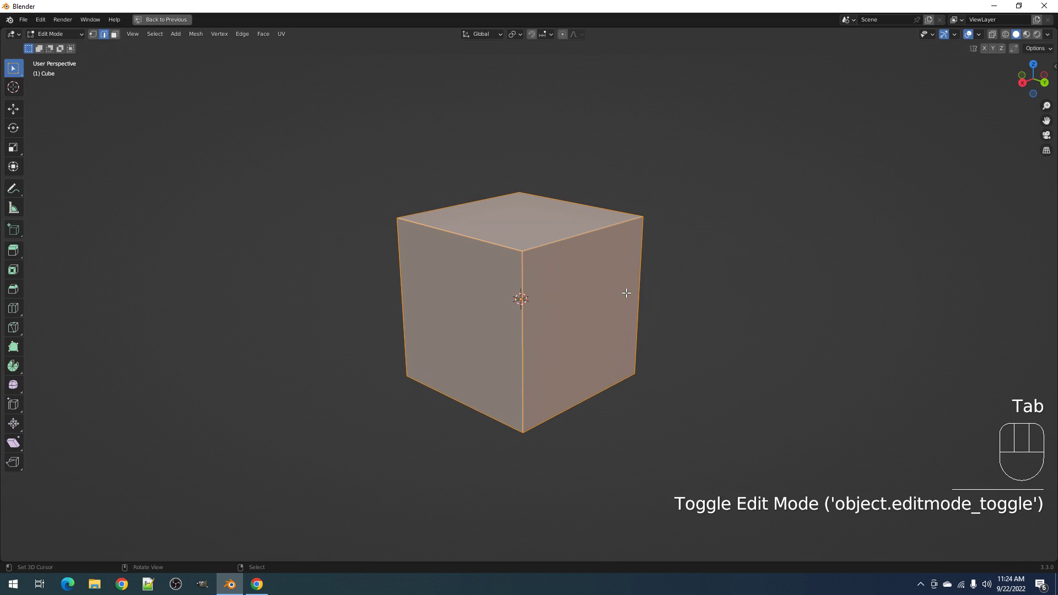
- Scale the cube down along the global Z axis to flatten it into a thin square slab
key(s)
key(z)
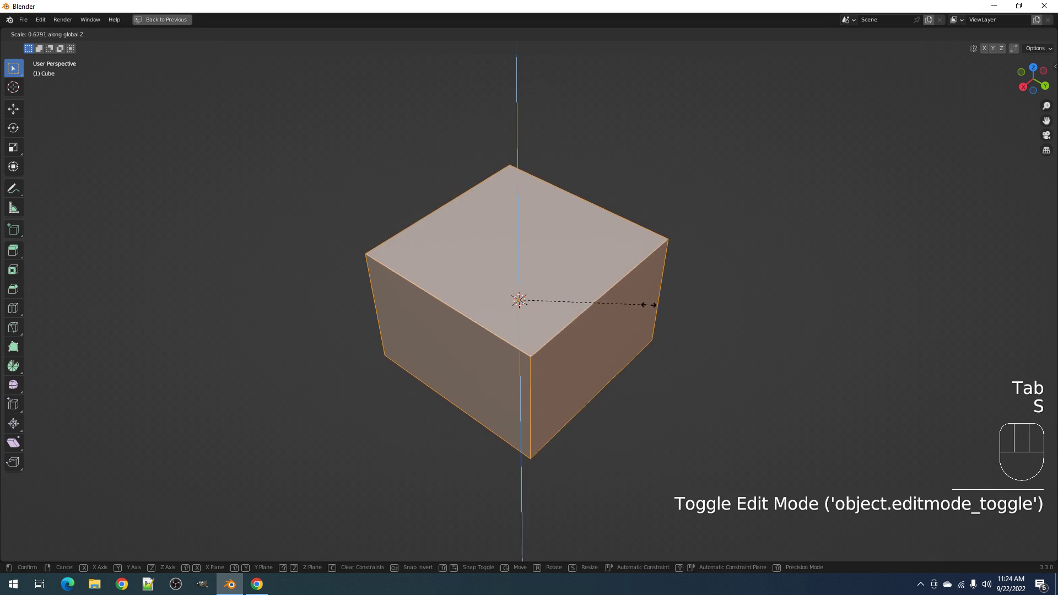
click(530, 319)
key(z)
key(s)
key(z)
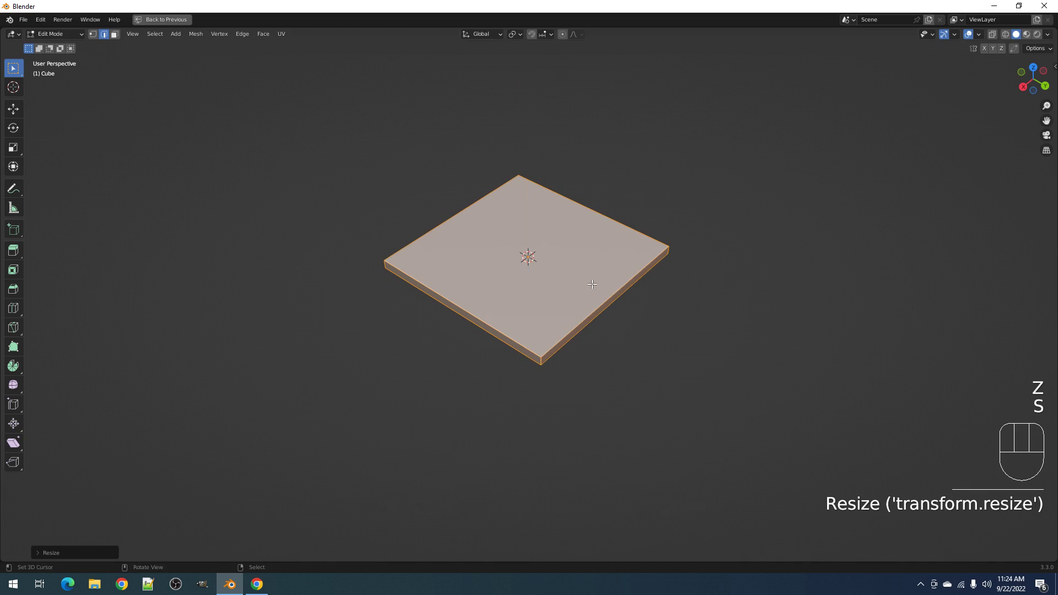
click(595, 286)
- Stretch the slab along the global X axis to about twice its length
key(s)
key(x)
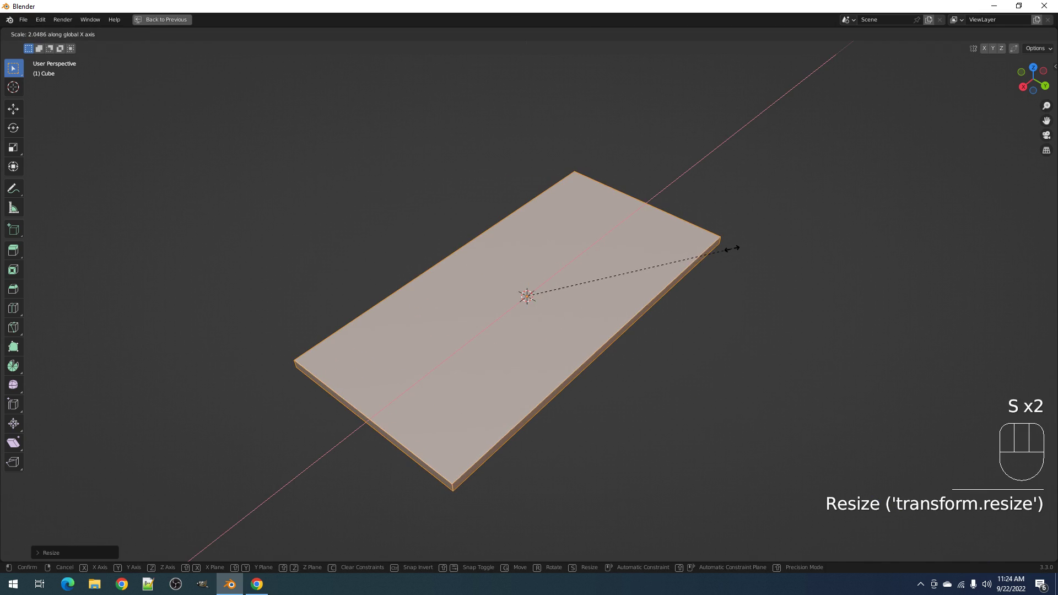
click(744, 240)
middle_drag(743, 240, 663, 330)
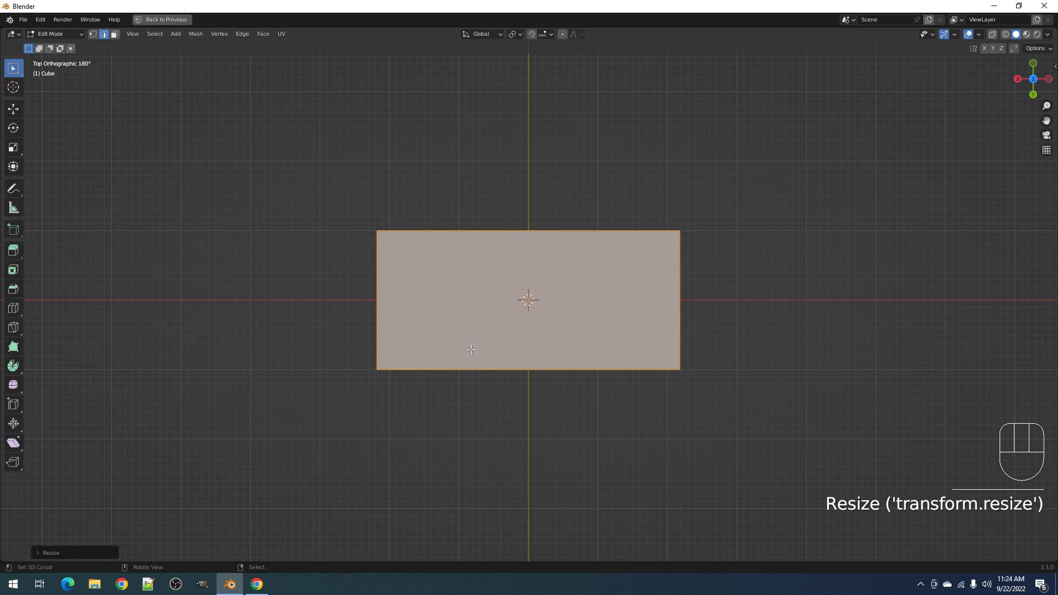
middle_drag(471, 349, 577, 287)
scroll(689, 265, down, 3)
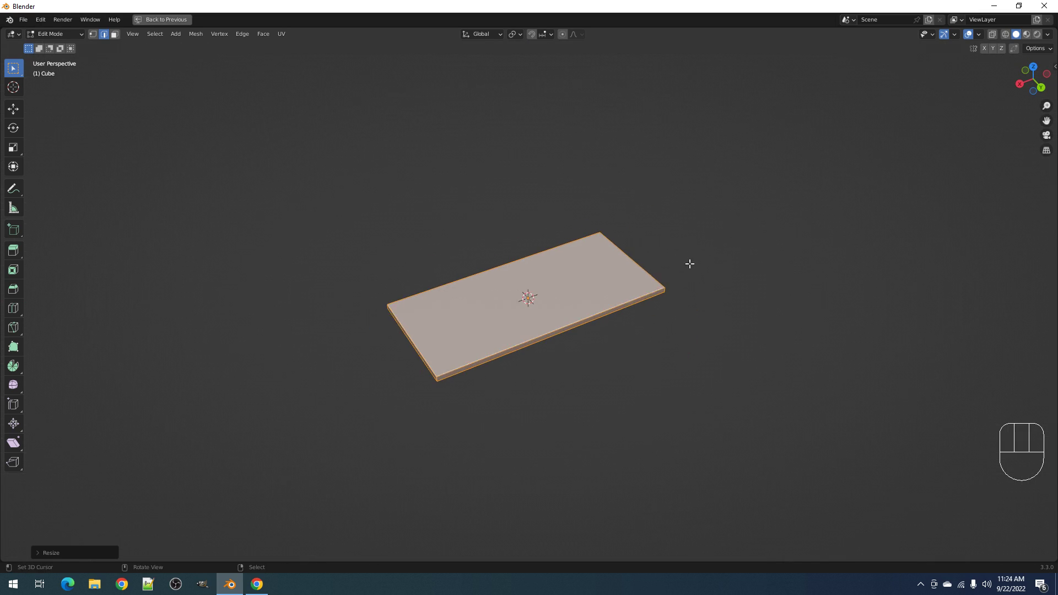
shift+middle_drag(690, 264, 686, 290)
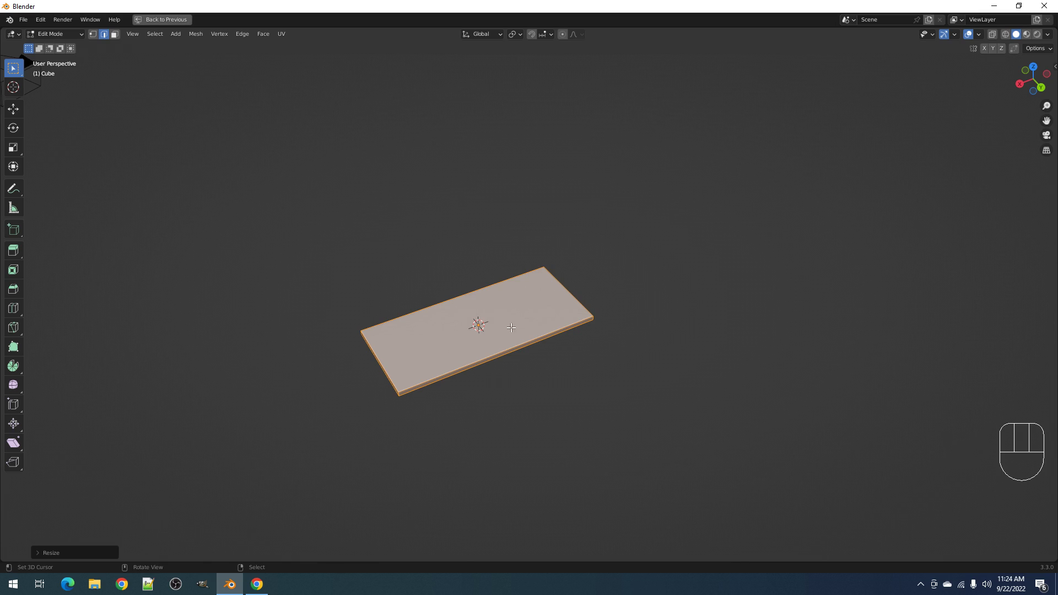
shift+middle_drag(511, 326, 533, 323)
middle_drag(709, 262, 622, 285)
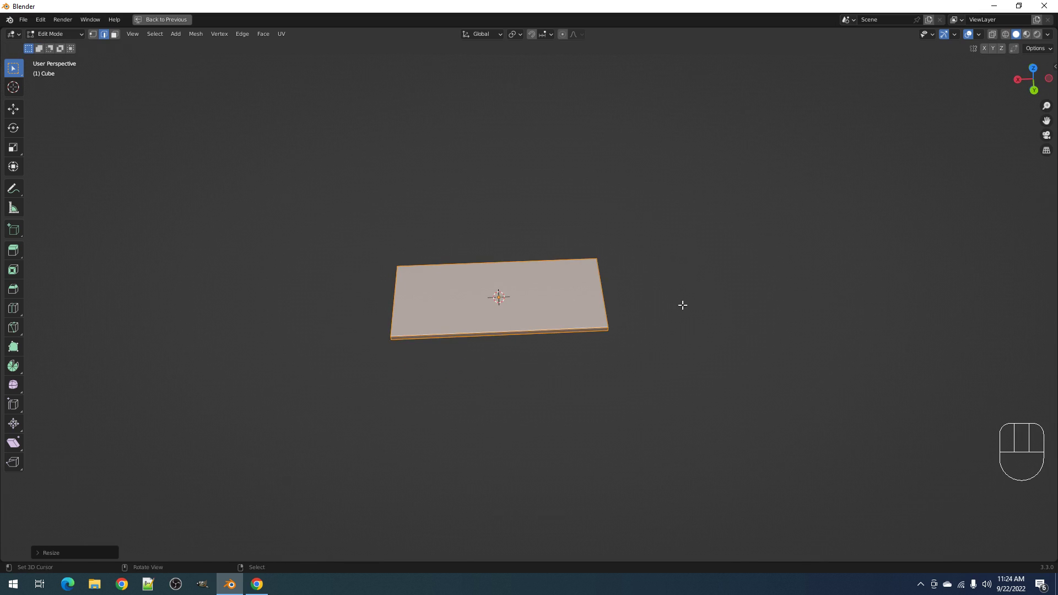
middle_drag(689, 305, 686, 291)
shift+middle_drag(349, 353, 358, 339)
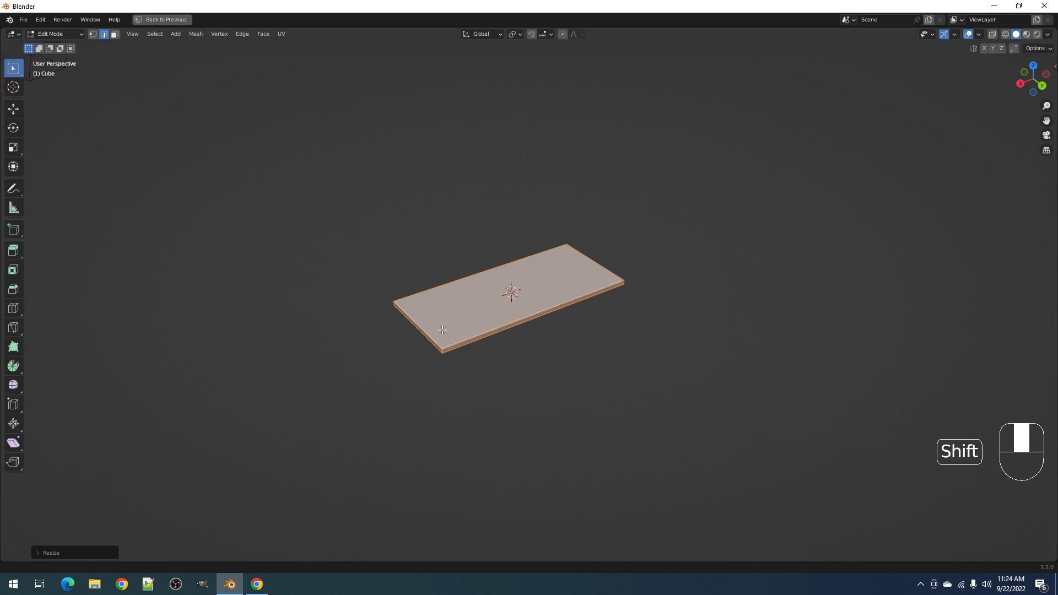
- Reduce the slab's thickness a little further by scaling it down
scroll(496, 320, up, 5)
key(s)
click(575, 306)
shift+middle_drag(575, 306, 638, 271)
alt+scroll(483, 399, up, 2)
- Select the ring of four vertical corner edges on the slab and bevel them into small single-segment chamfers
key(alt+a)
ctrl+alt+shift+right_click(482, 400)
scroll(610, 328, down, 2)
middle_drag(611, 329, 664, 328)
key(ctrl+b)
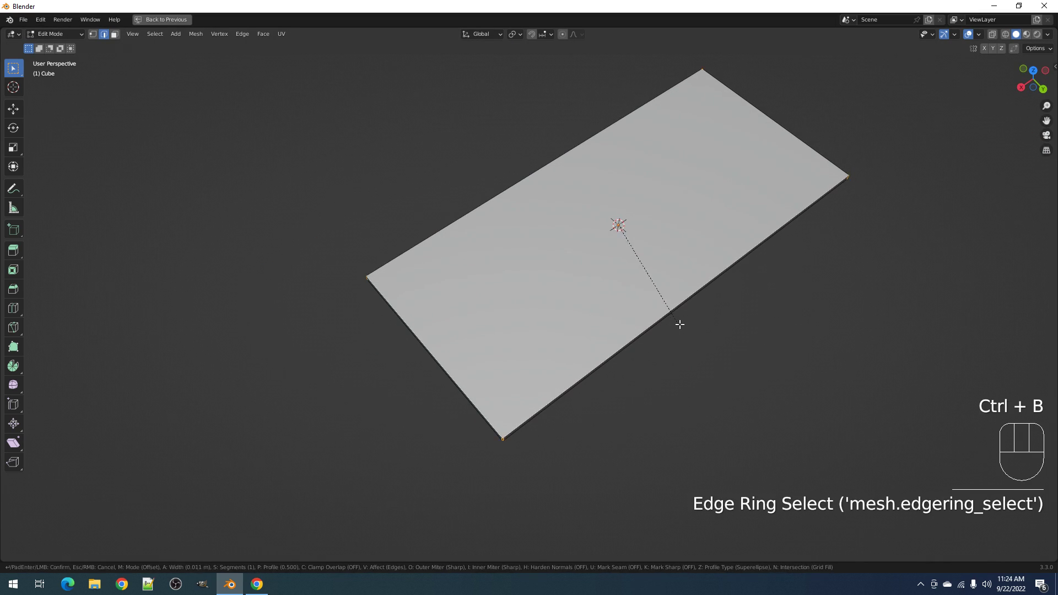
click(690, 314)
key(Tab)
middle_drag(690, 314, 610, 246)
key(Tab)
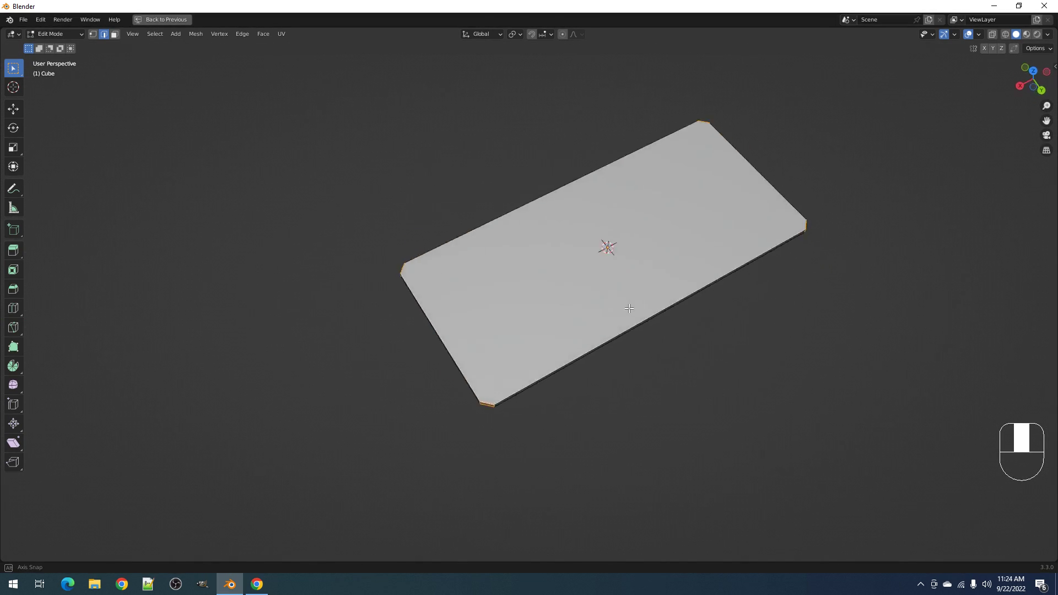
- Apply Random Flow's Auto Mirror to the slab on the X, Y and Z axes from object mode
key(Tab)
key(shift+q)
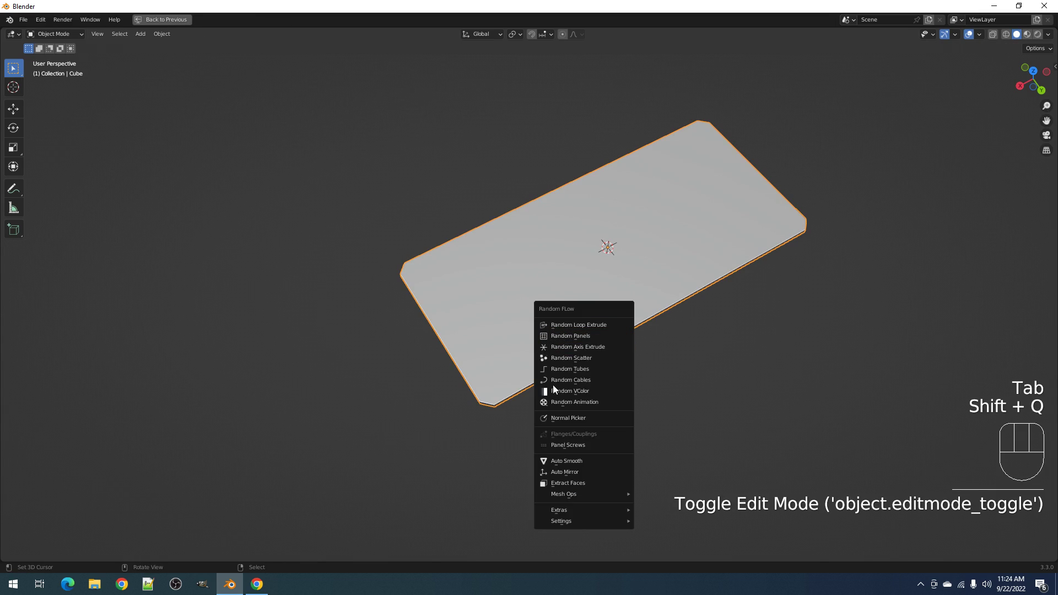
click(553, 471)
middle_drag(568, 398, 578, 359)
key(x)
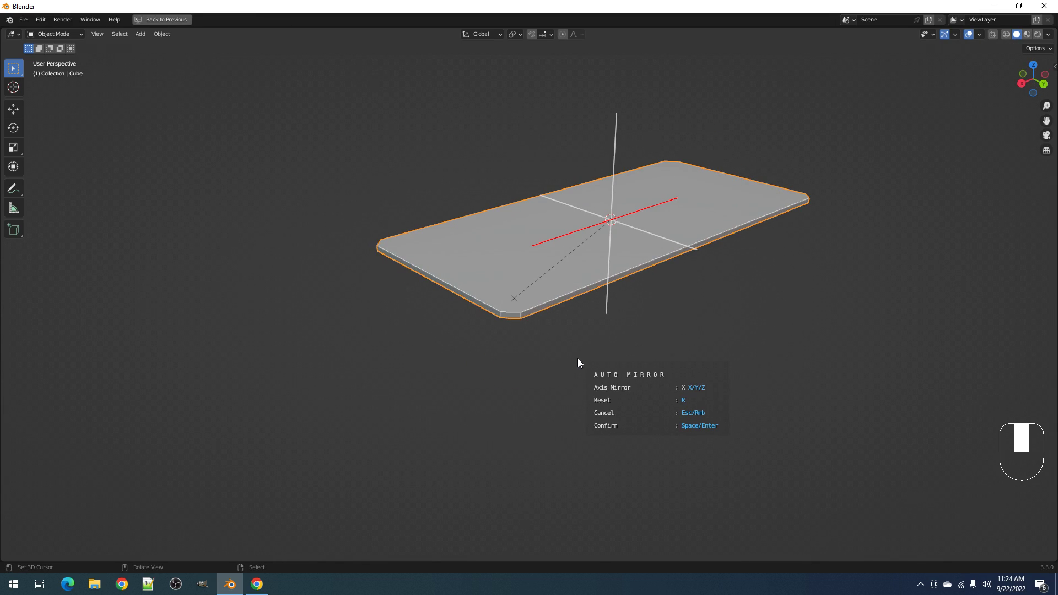
key(y)
key(z)
shift+middle_drag(647, 207, 639, 275)
scroll(617, 264, up, 2)
key(x)
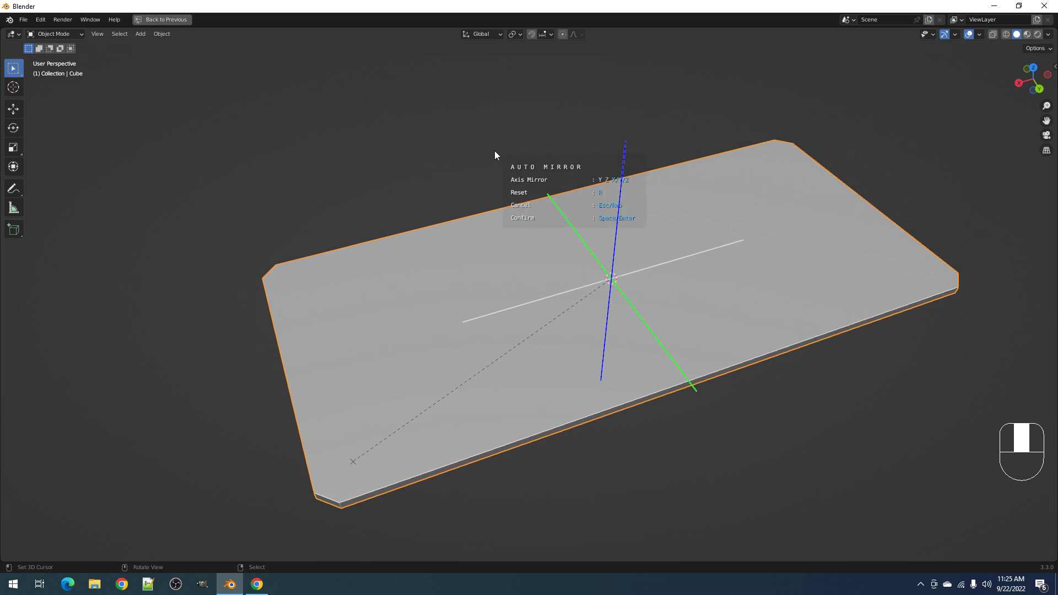
key(x)
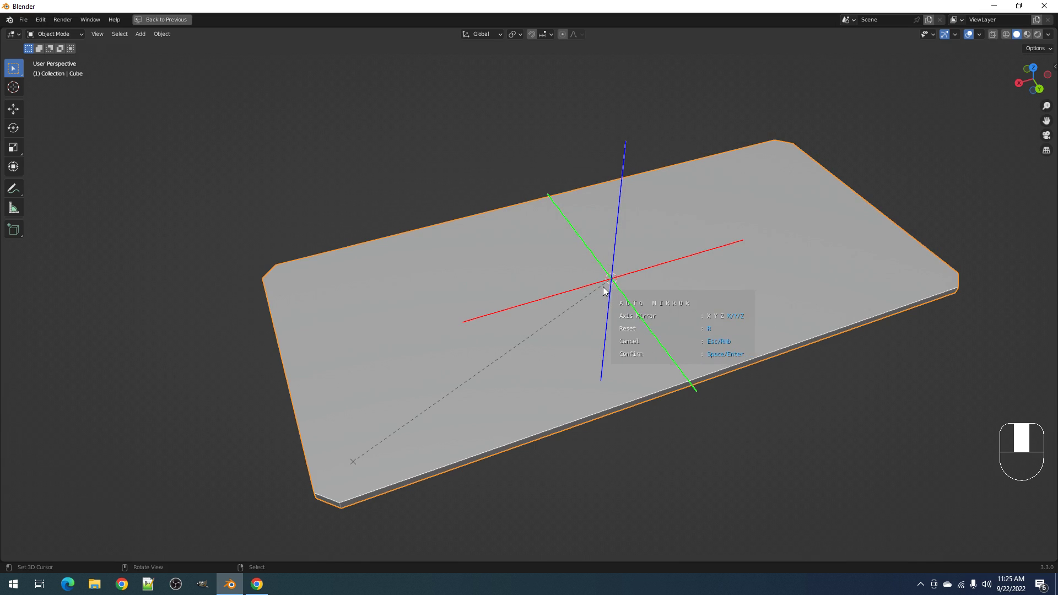
key(x)
key(x)
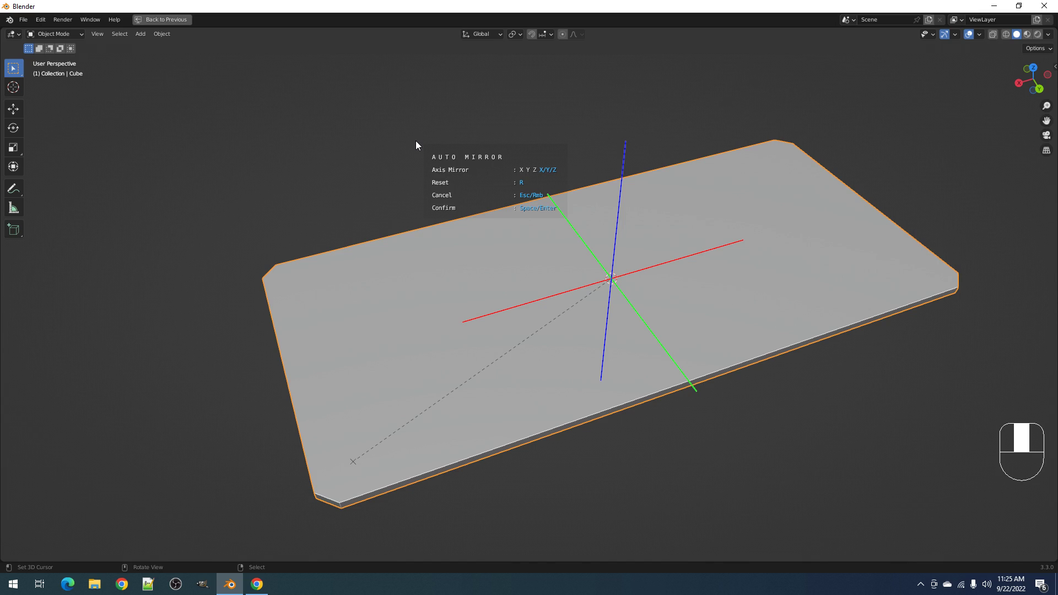
click(716, 270)
- Inset the top face of the editable quarter by about 0.058 m with Boundary off, leaving a border only along the outer edges
key(Tab)
scroll(677, 270, down, 2)
shift+middle_drag(613, 285, 639, 214)
scroll(634, 231, up, 1)
mouse_move(613, 287)
middle_down()
mouse_move(626, 267)
mouse_move(630, 291)
middle_up()
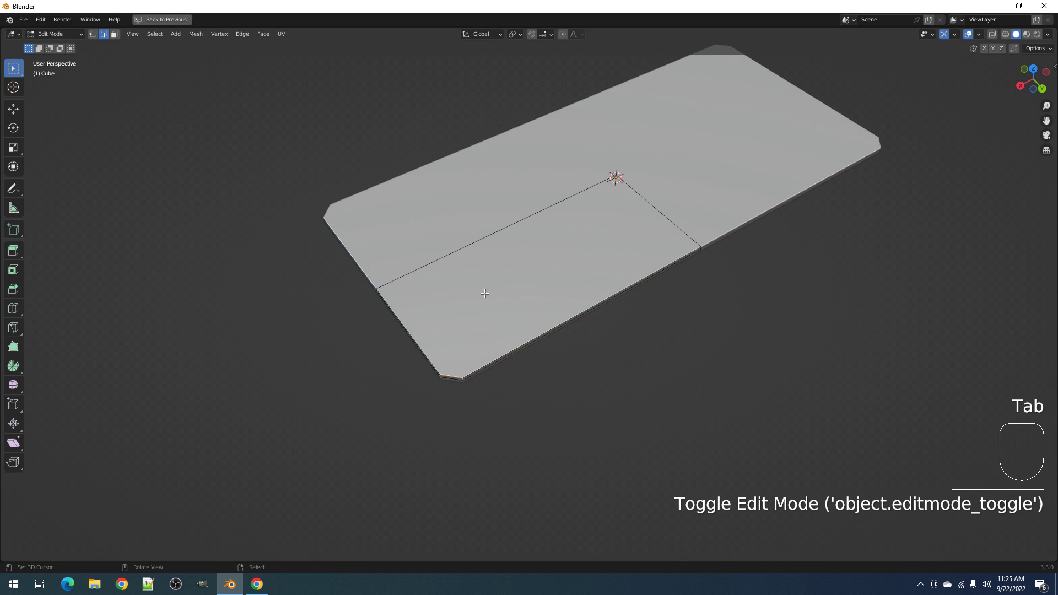
key(3)
click(528, 284)
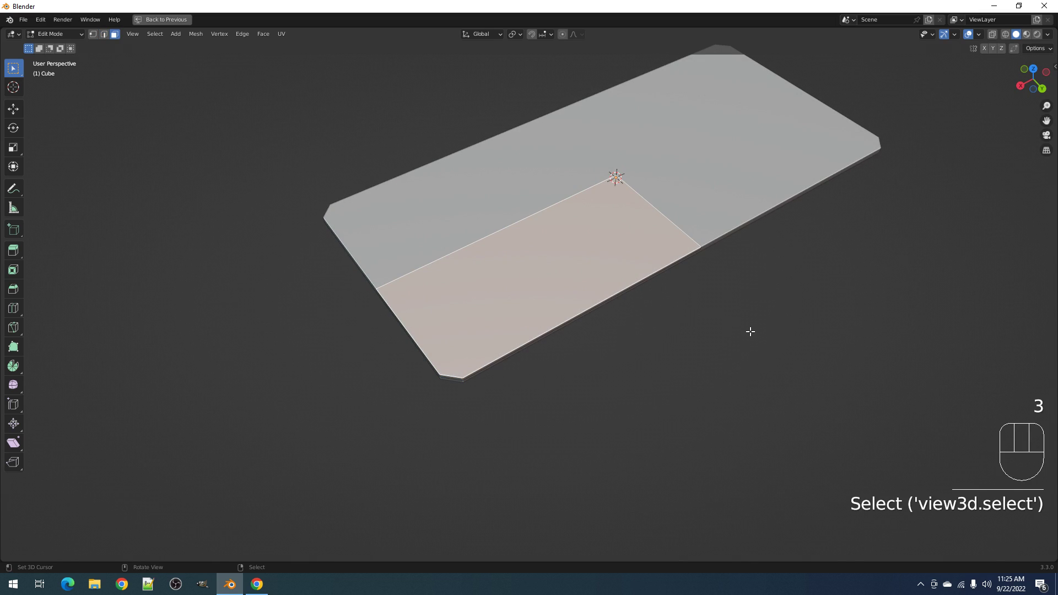
key(i)
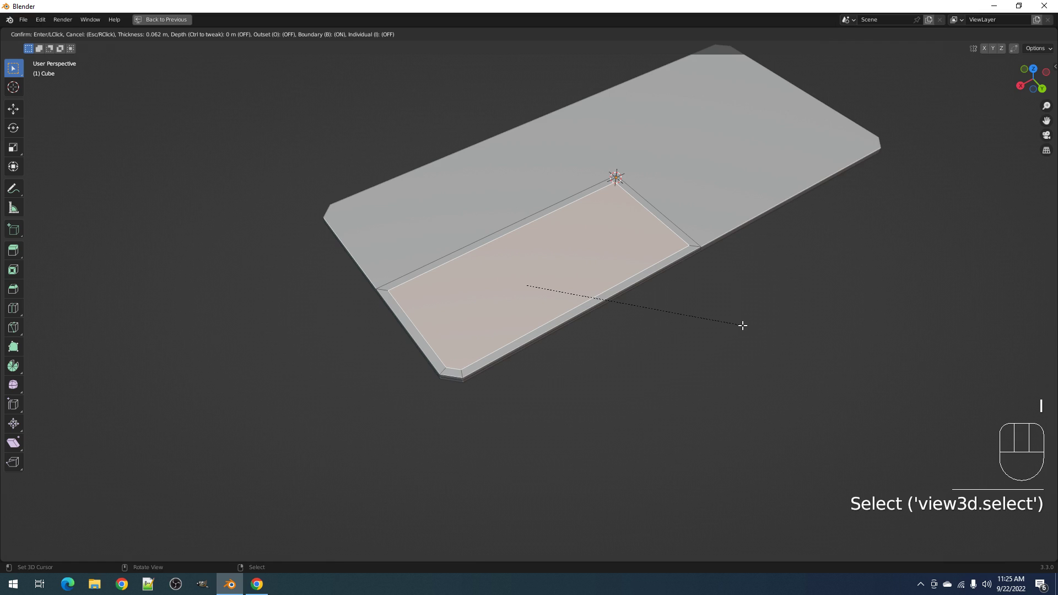
key(b)
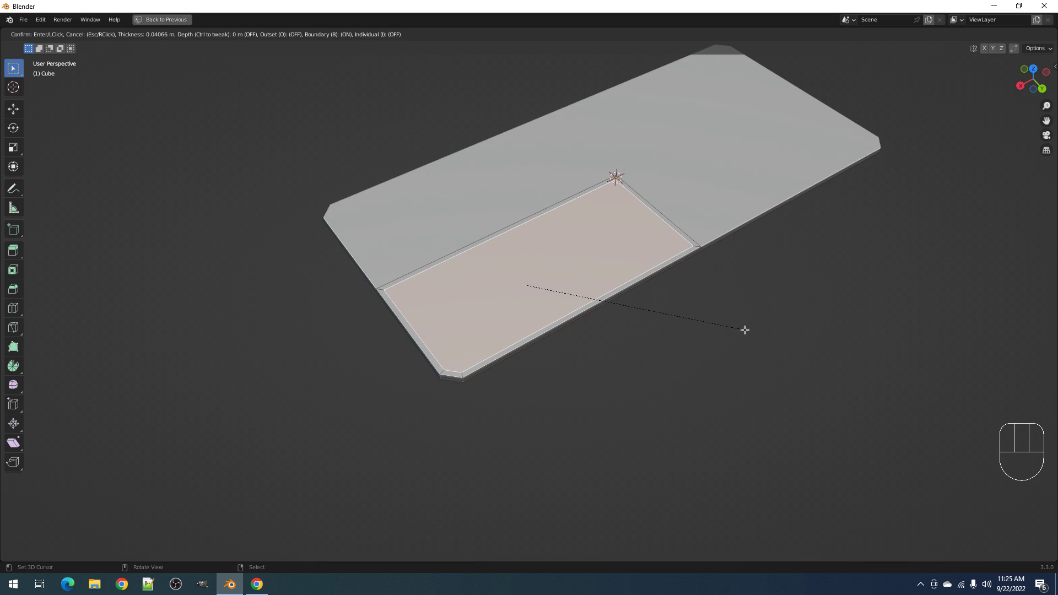
key(b)
key(b)
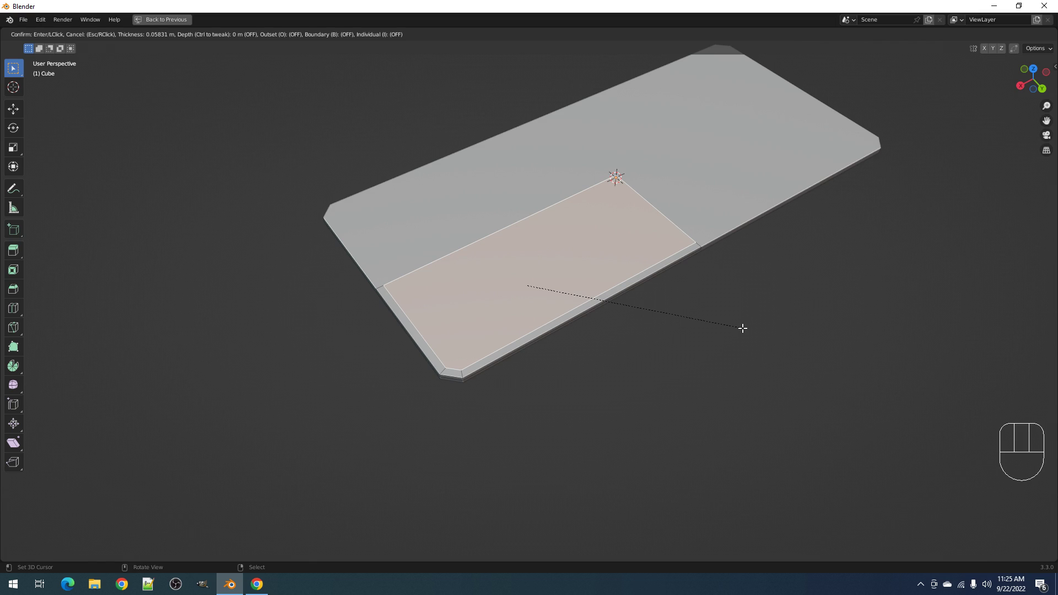
click(743, 328)
middle_drag(699, 295, 496, 375)
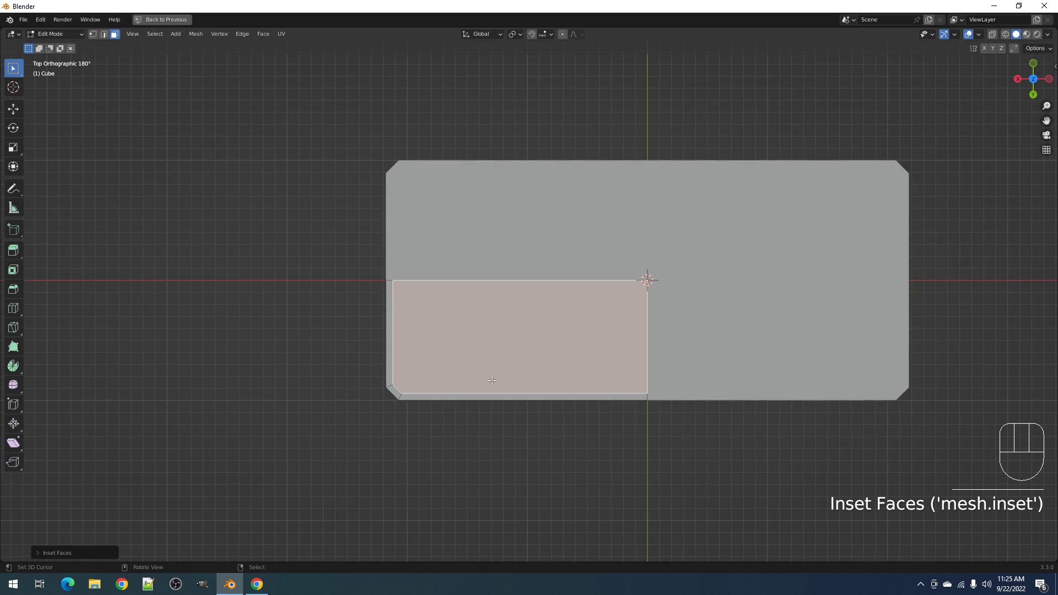
scroll(513, 358, up, 2)
middle_drag(530, 337, 594, 329)
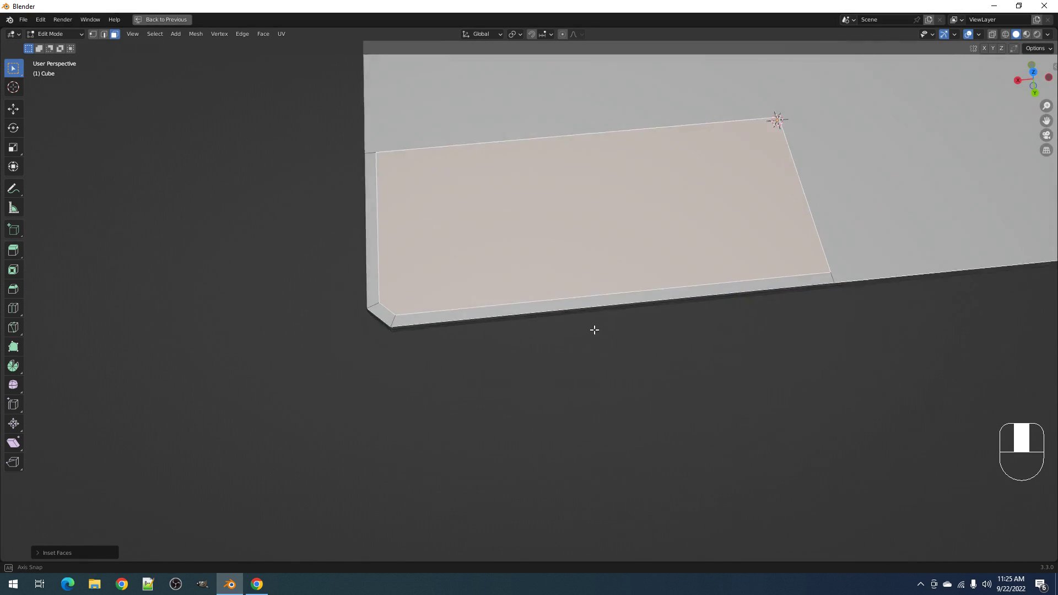
- Knife-cut a shallow trapezoid into the inner top face along the long outer border, near the chamfered corner
key(alt+a)
click(573, 263)
alt+middle_drag(573, 262, 560, 321)
scroll(560, 321, up, 1)
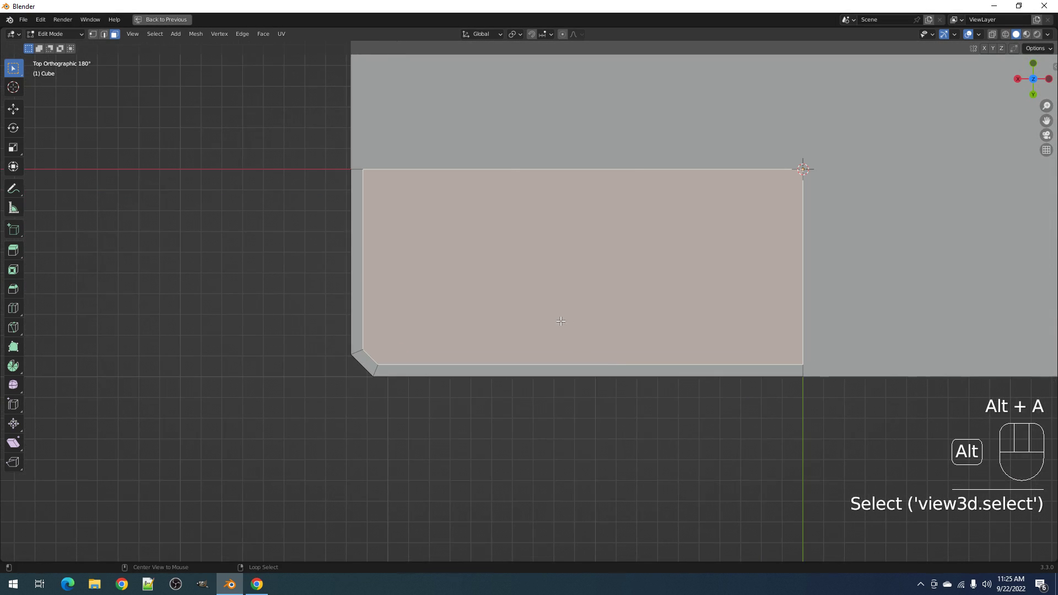
key(alt+x)
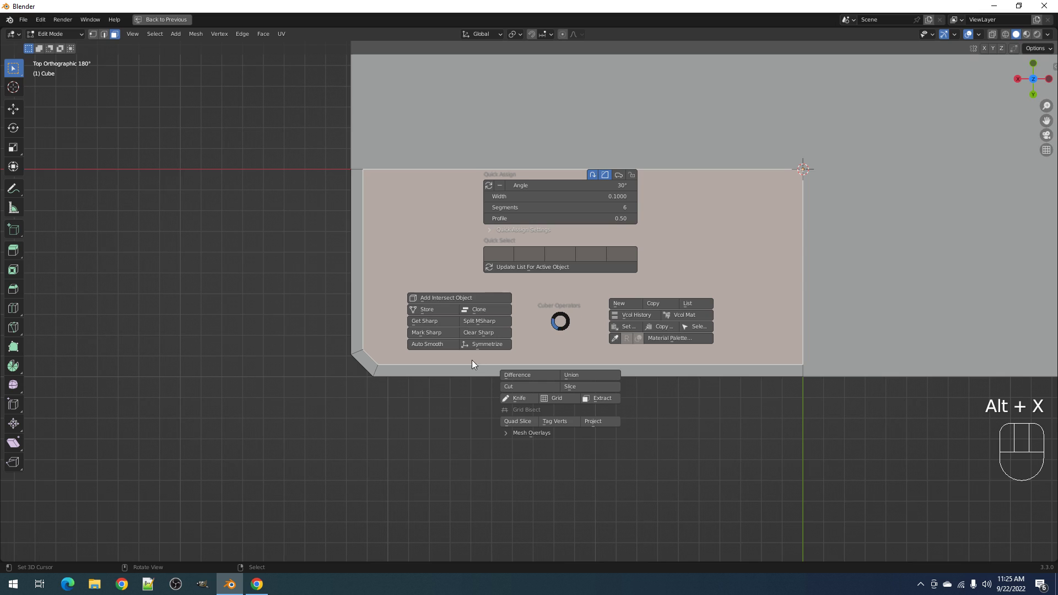
click(521, 401)
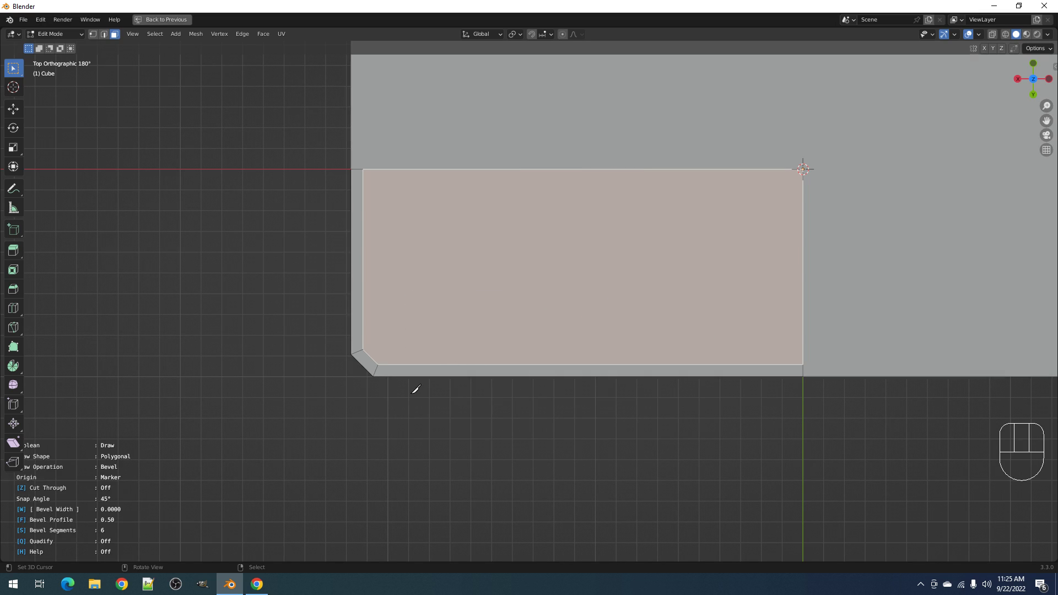
click(452, 353)
click(564, 353)
double_click(609, 394)
shift+middle_drag(609, 396, 536, 365)
scroll(536, 366, down, 3)
scroll(536, 366, up, 2)
- Knife-cut a slanted tab outline into the inner top face where the long border meets the centre line, and select the remaining inner face
key(alt+a)
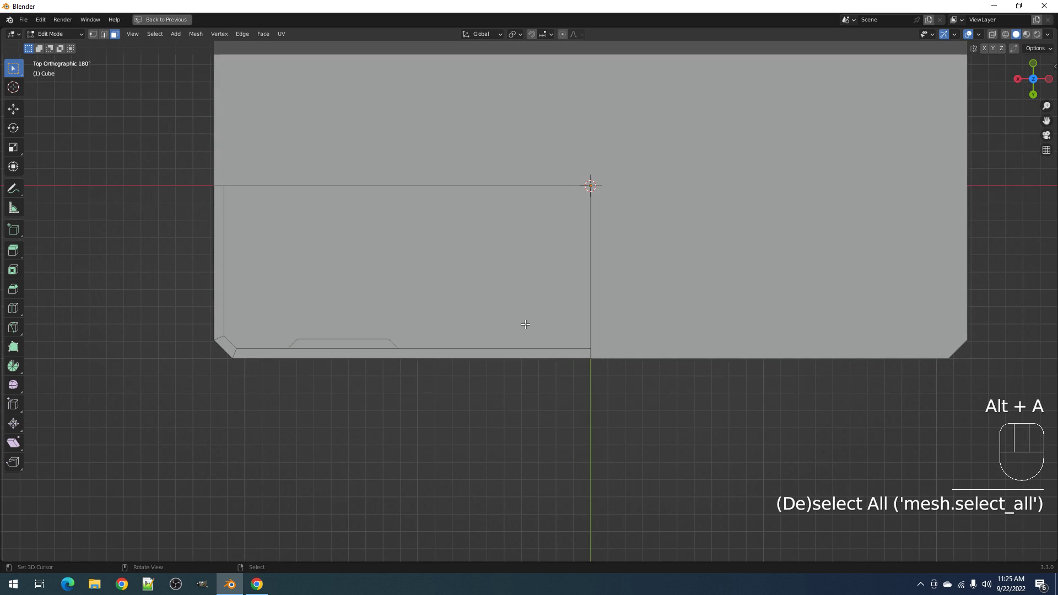
click(526, 324)
shift+middle_drag(603, 339, 562, 352)
key(alt+x)
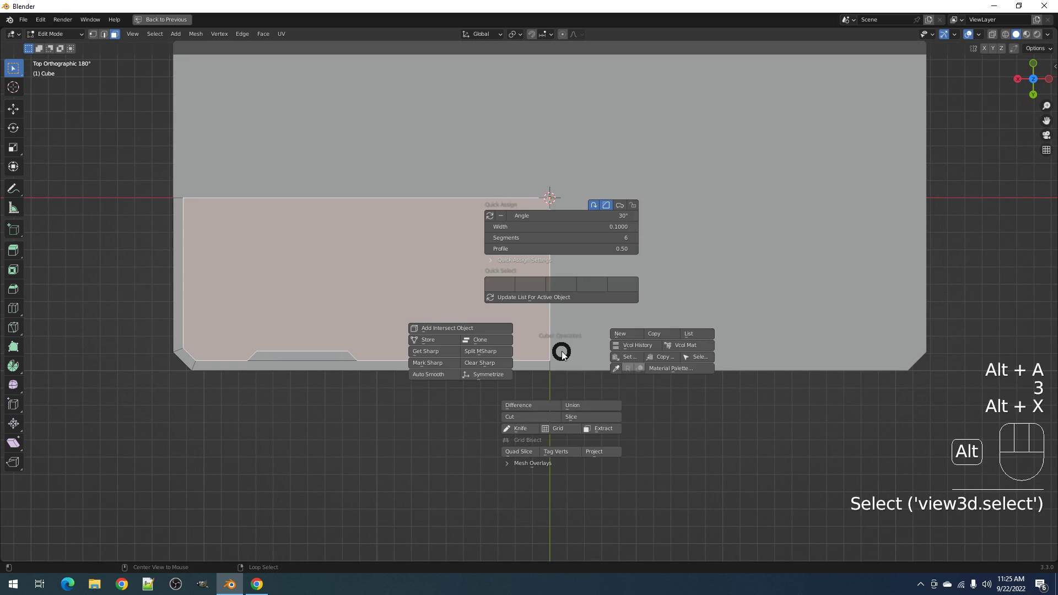
click(531, 425)
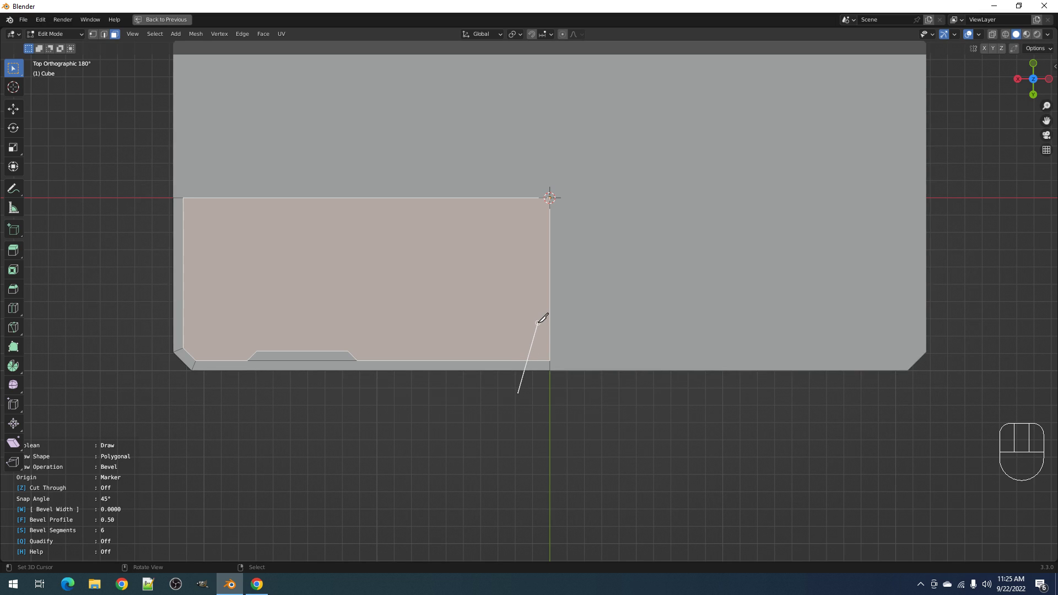
click(539, 322)
click(572, 323)
click(519, 393)
middle_drag(518, 394, 567, 357)
right_click(507, 320)
middle_drag(507, 320, 547, 366)
- Try to extrude the inner face downward and delete it to open the slab into a frame
key(e)
click(543, 374)
key(x)
click(544, 377)
key(Tab)
scroll(548, 380, up, 2)
scroll(590, 406, down, 4)
key(Tab)
scroll(555, 338, up, 8)
- Undo the last extrusion and deletion of the inner face
key(ctrl+z)
key(ctrl+z)
key(ctrl+z)
key(ctrl+z)
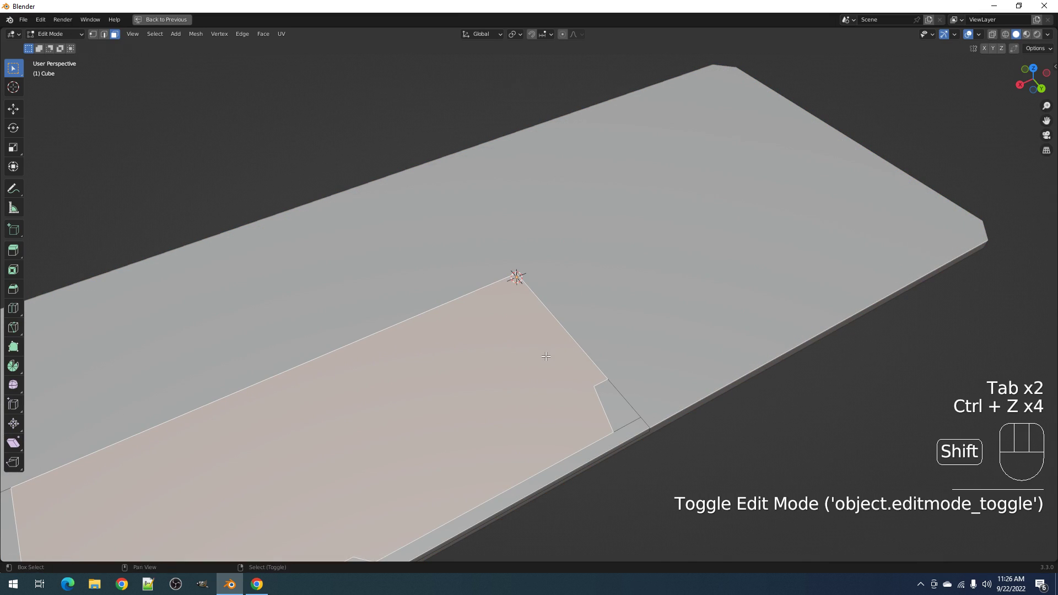
- Extrude the inner face downward into the slab and delete it, leaving an open mirrored frame with inner walls
shift+middle_drag(547, 354, 593, 292)
key(e)
click(595, 399)
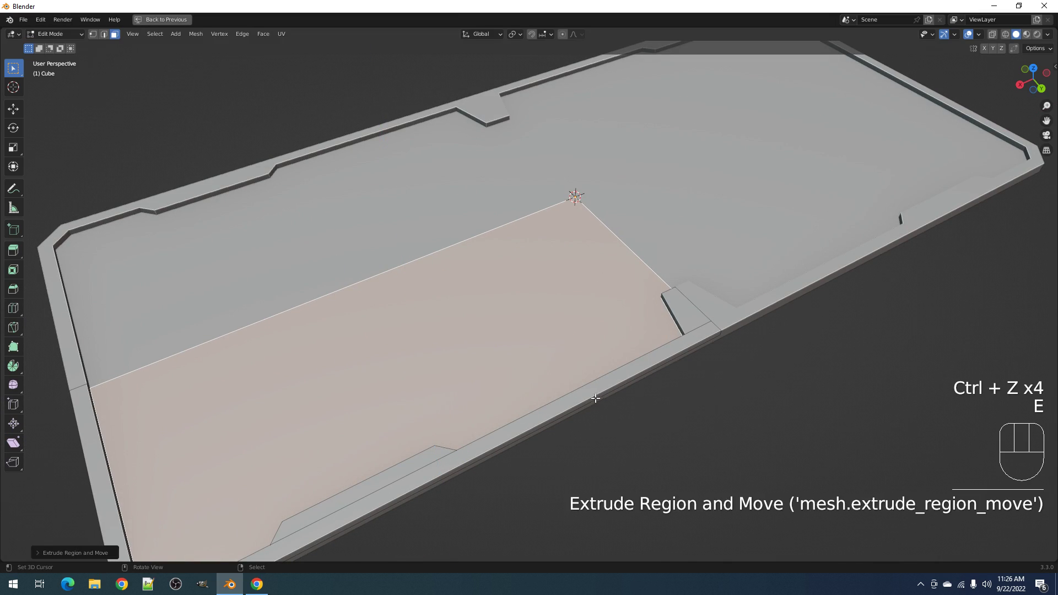
key(x)
click(590, 394)
scroll(586, 353, down, 6)
key(Tab)
middle_drag(586, 353, 679, 326)
scroll(679, 325, up, 4)
key(Tab)
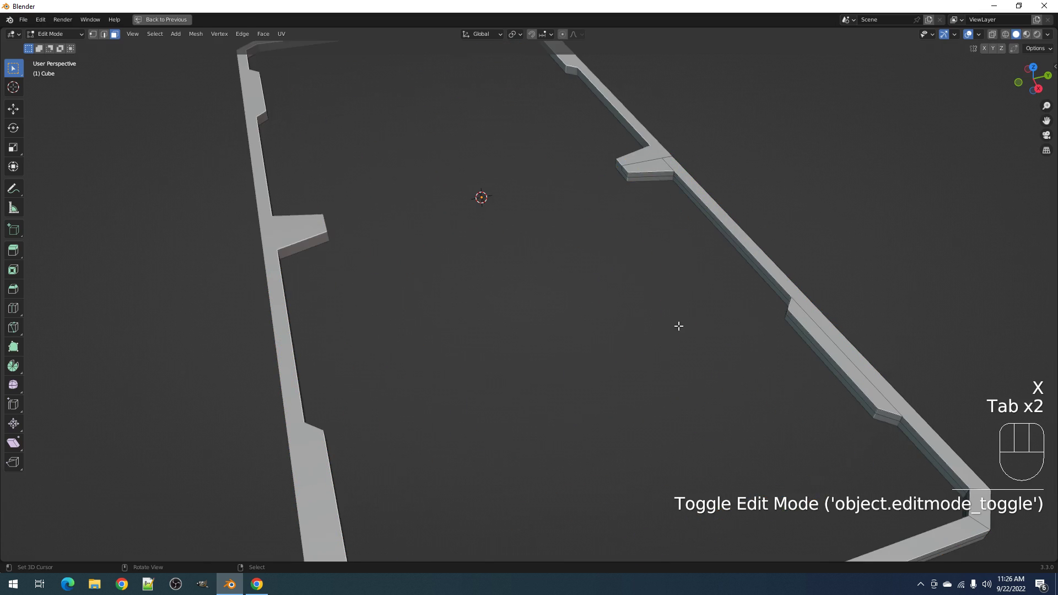
key(1)
scroll(579, 390, up, 3)
shift+middle_drag(719, 215, 430, 444)
scroll(429, 444, up, 2)
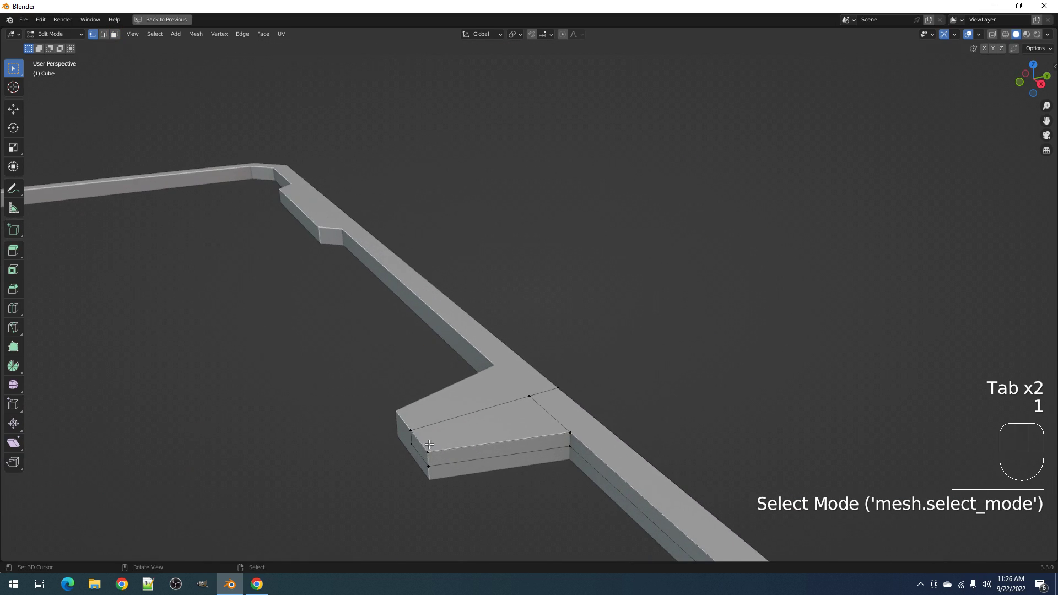
click(424, 468)
key(g)
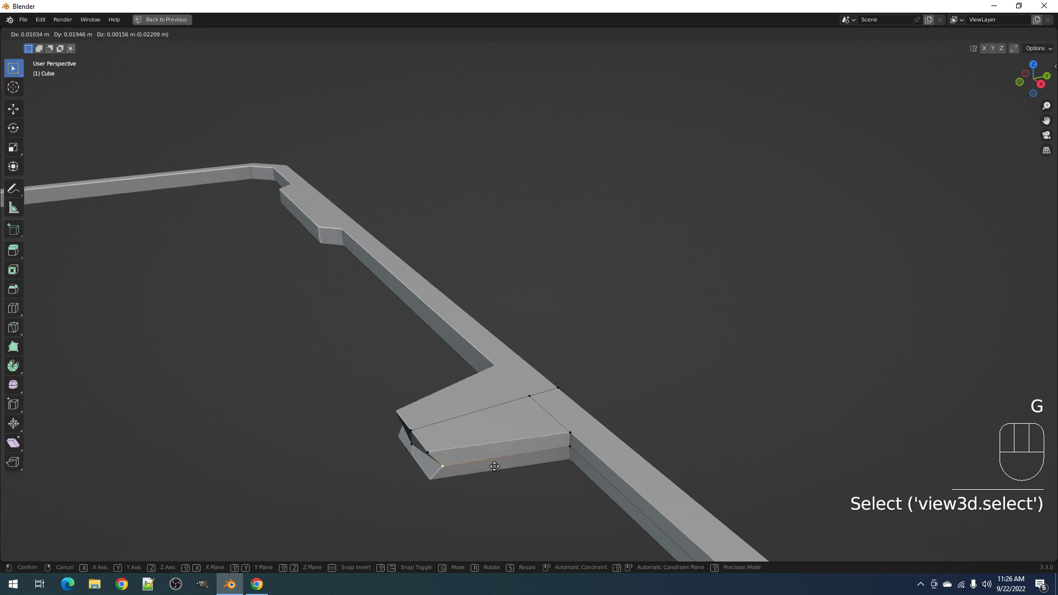
right_click(498, 457)
scroll(555, 428, down, 8)
middle_drag(755, 353, 505, 377)
scroll(524, 350, up, 3)
shift+middle_drag(395, 341, 563, 306)
key(Tab)
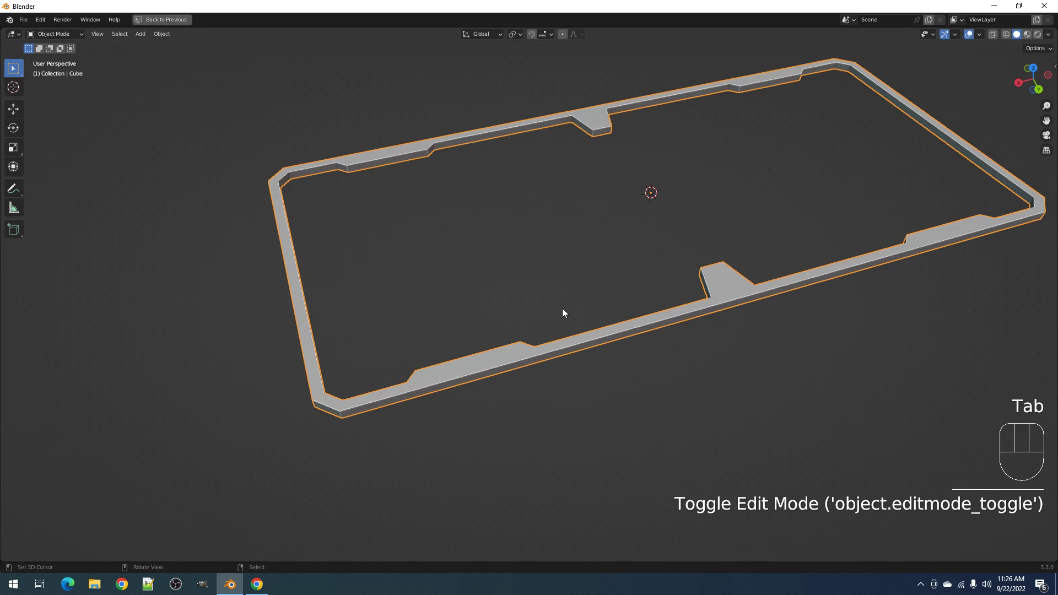
- Tag the vertices where the long border's inner edge meets the side tab and the centre tab with Random Flow's Tag Verts
key(Tab)
shift+middle_drag(563, 306, 485, 331)
scroll(486, 331, up, 3)
right_click(424, 351)
shift+right_click(677, 283)
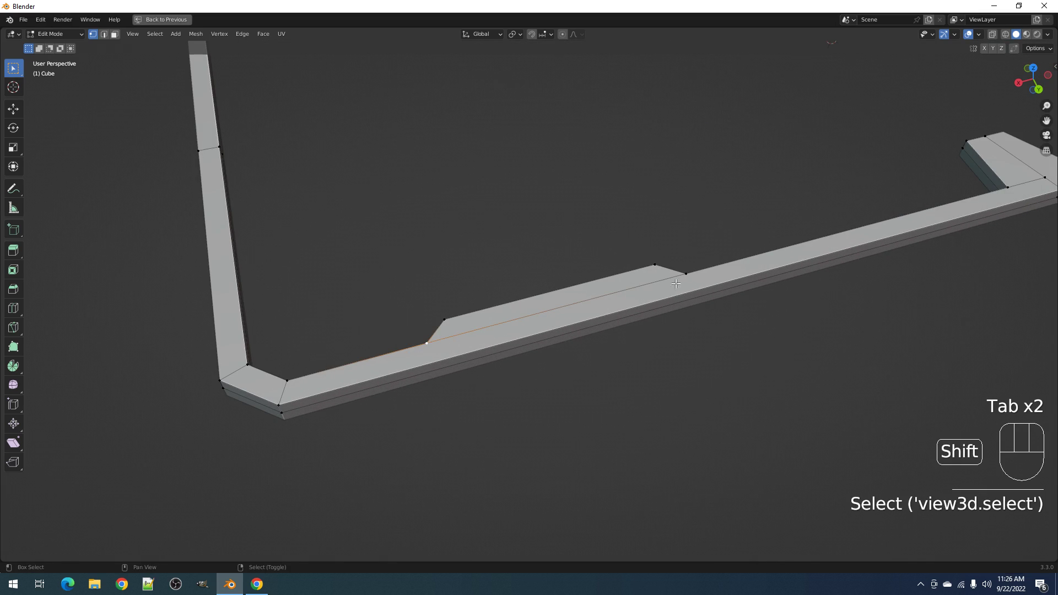
key(shift+q)
click(676, 283)
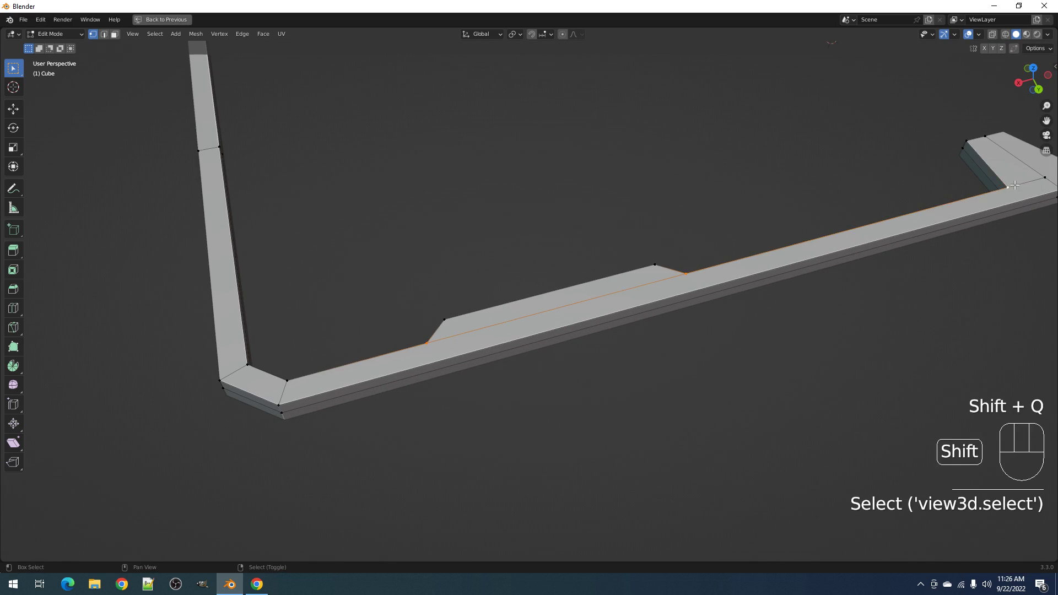
key(shift+q)
click(983, 355)
- Quad Slice the long border's top and side faces with Tangent direction and the origin set to Tagged
key(3)
right_click(700, 282)
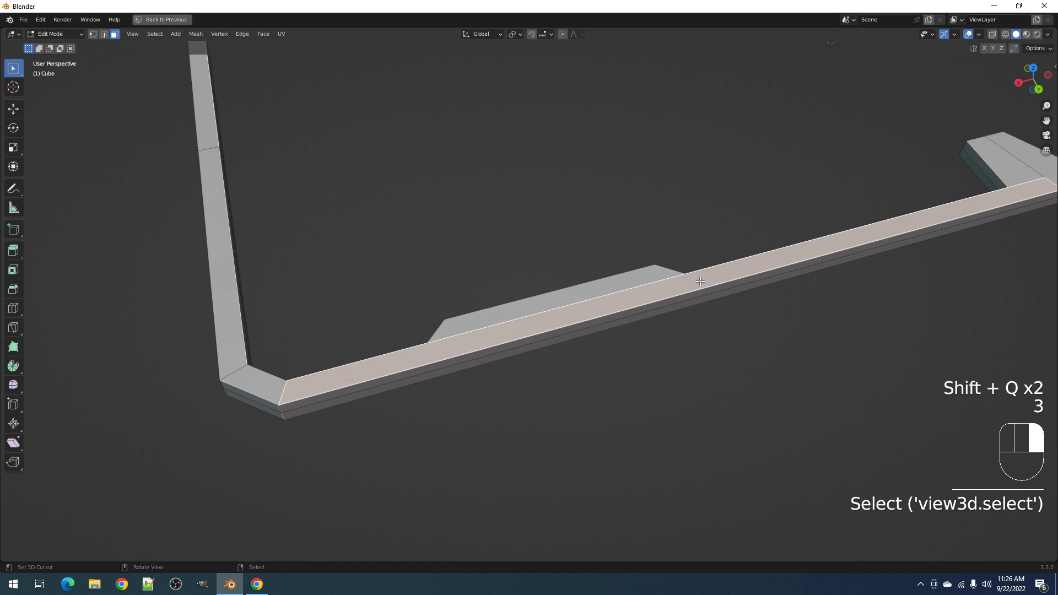
shift+right_click(702, 295)
scroll(785, 298, down, 2)
shift+middle_drag(792, 299, 756, 290)
middle_drag(756, 289, 713, 295)
key(shift+q)
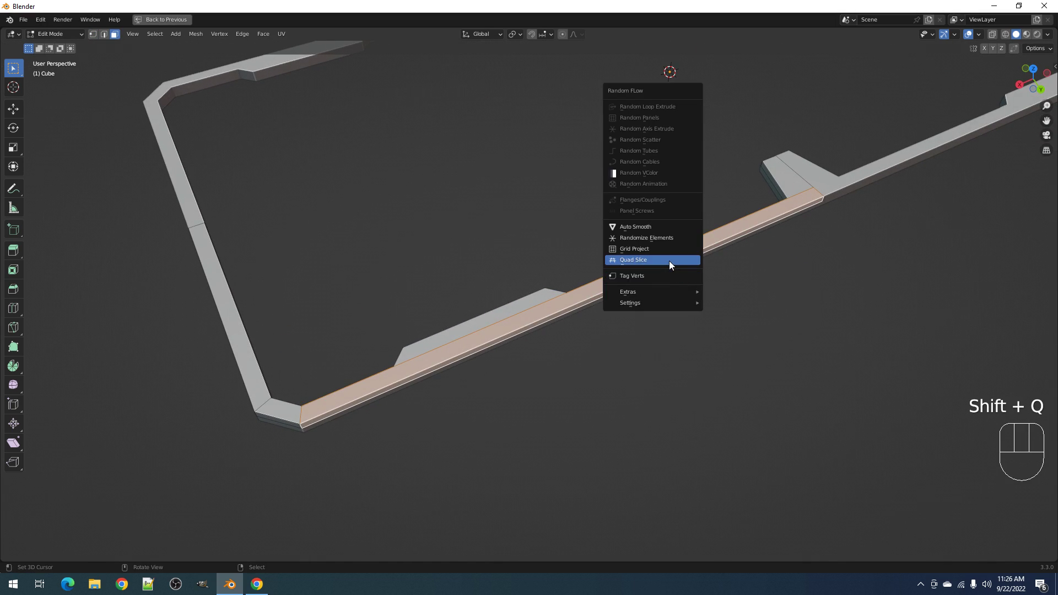
click(670, 260)
click(819, 302)
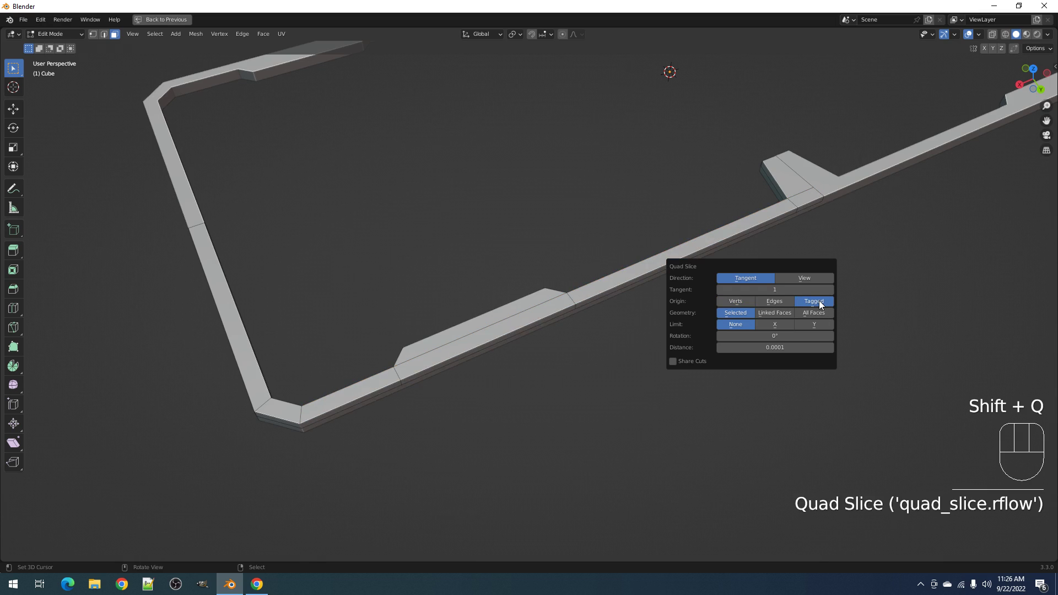
- Return to Object Mode and add a plane at the centre of the frame in top view
middle_drag(650, 347, 697, 366)
scroll(633, 331, down, 3)
scroll(662, 366, up, 2)
middle_drag(537, 358, 609, 332)
key(Tab)
scroll(586, 360, down, 4)
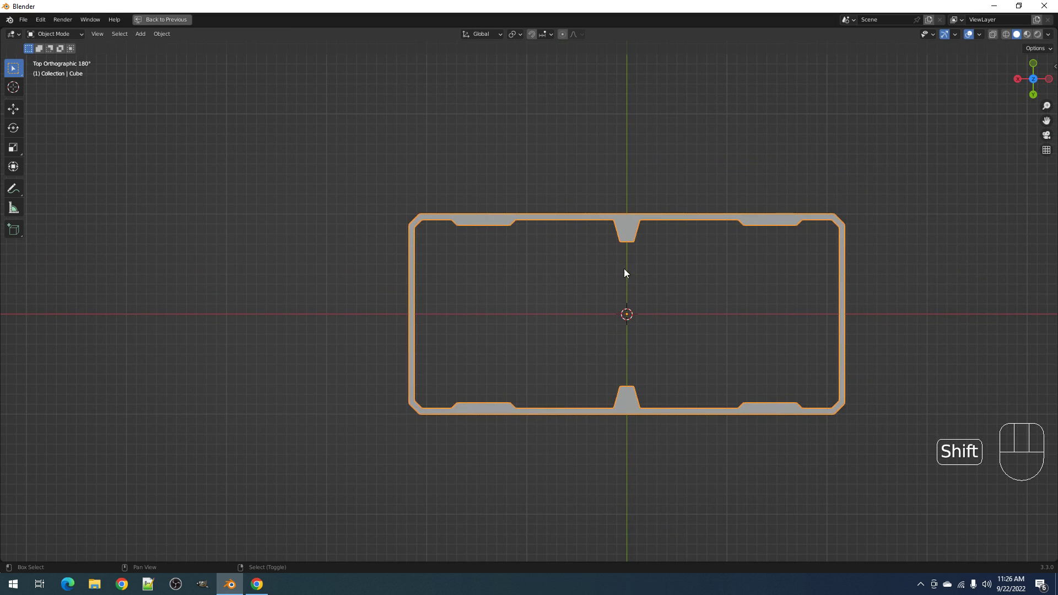
key(shift+a)
mouse_move(634, 269)
click(666, 272)
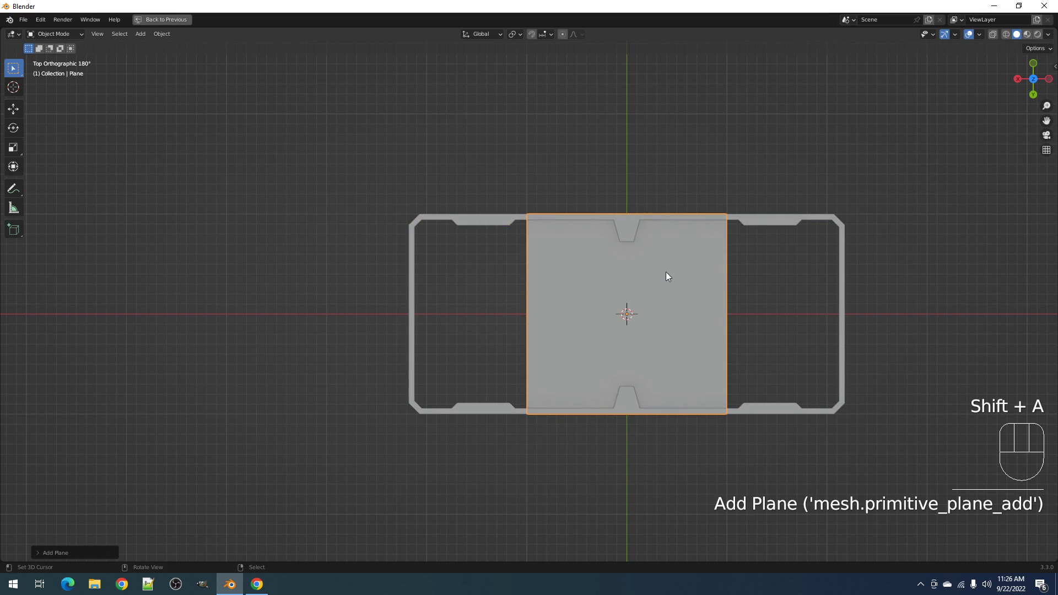
- Try scaling the plane along X beyond the frame's short ends and slightly along Y
key(Tab)
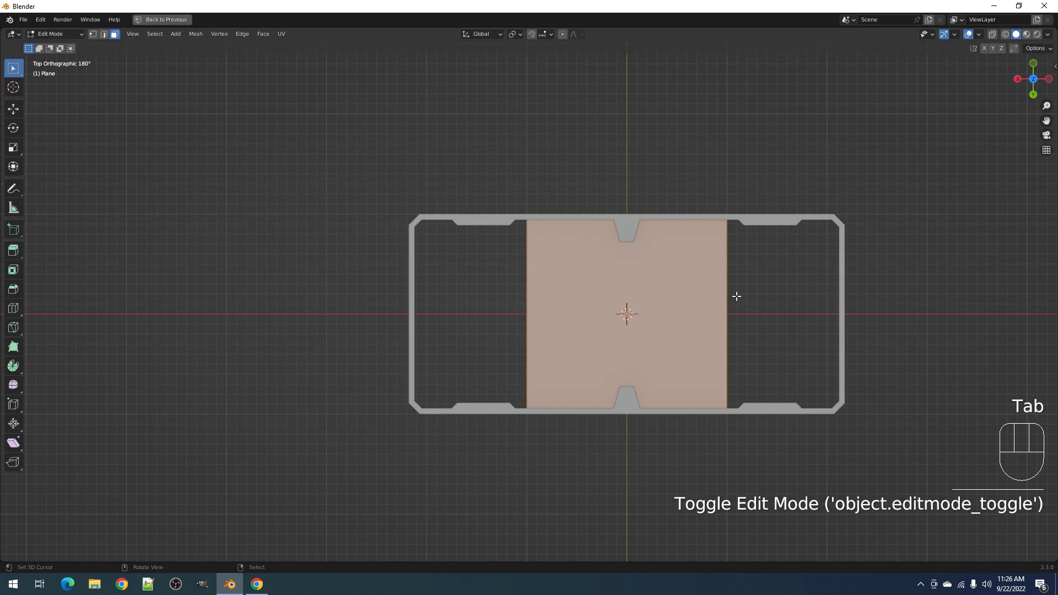
key(s)
key(x)
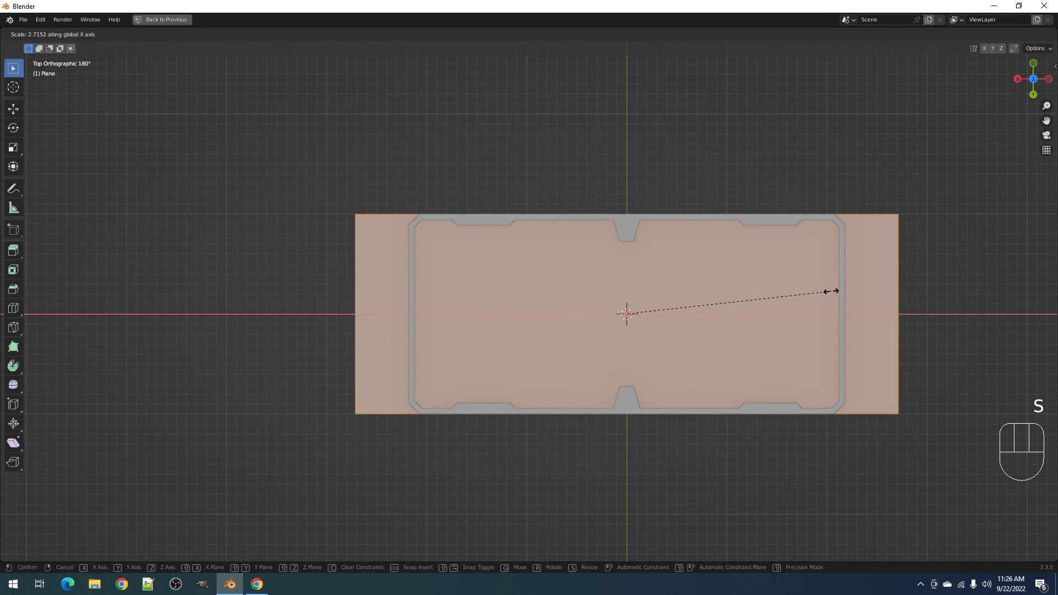
click(794, 290)
middle_drag(793, 290, 779, 315)
key(s)
key(y)
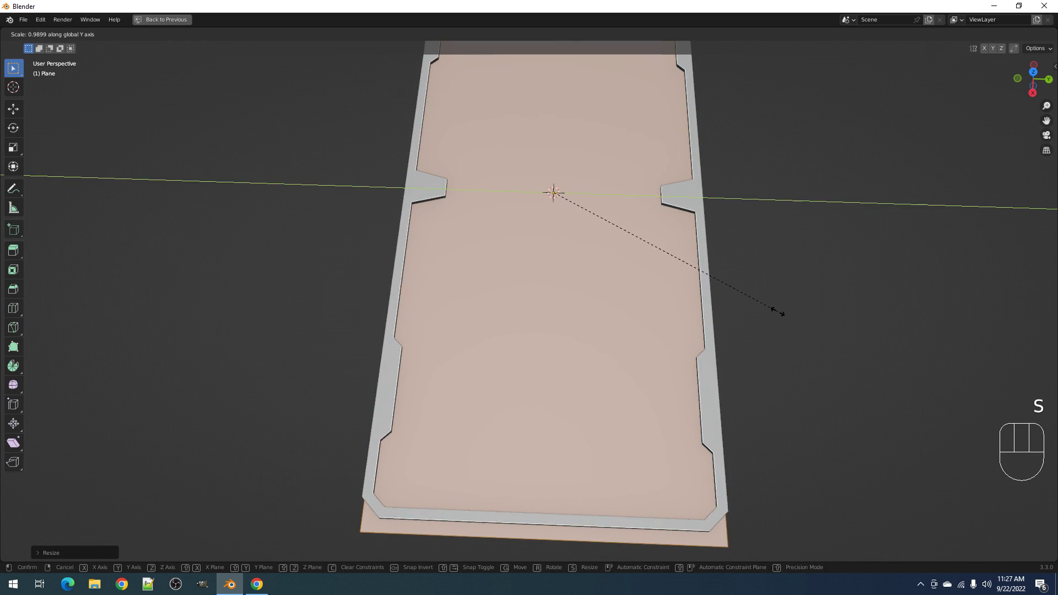
click(779, 310)
middle_drag(779, 310, 684, 348)
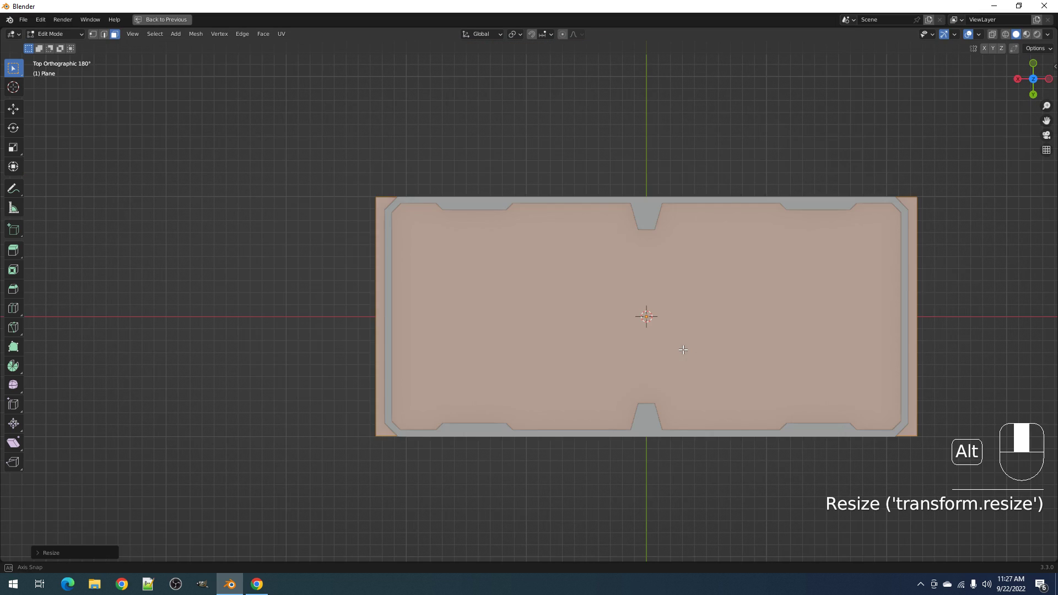
- Try subdividing the stretched plane five times
key(w)
key(w)
key(w)
key(w)
key(w)
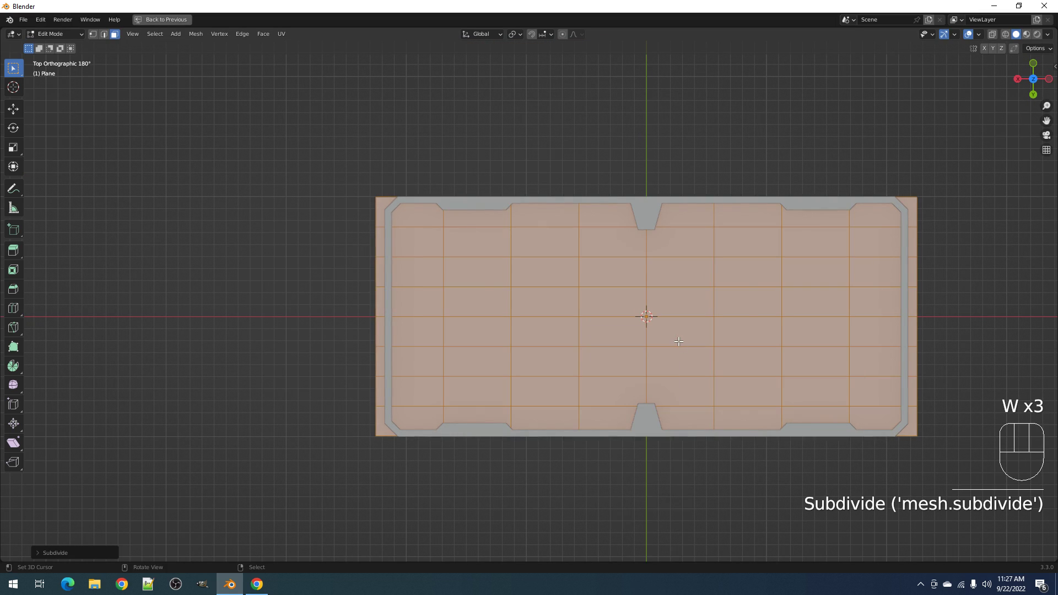
- Undo the last four subdivisions of the stretched plane
key(ctrl+z)
key(ctrl+z)
key(ctrl+z)
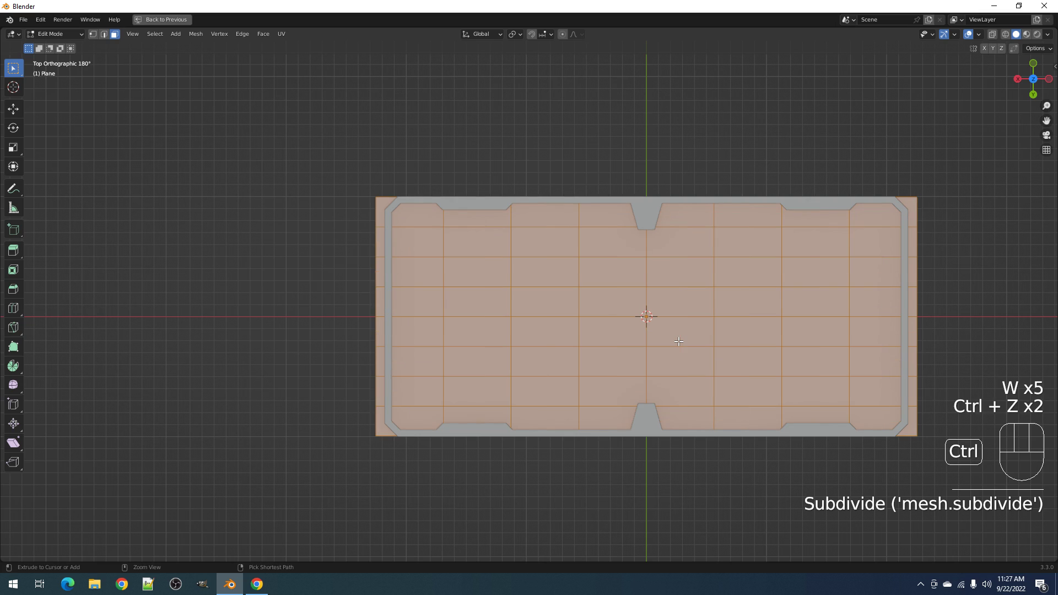
key(ctrl+z)
- Try adding ten evenly spaced vertical loop cuts across the left half of the stretched plane
key(ctrl+r)
scroll(530, 323, up, 9)
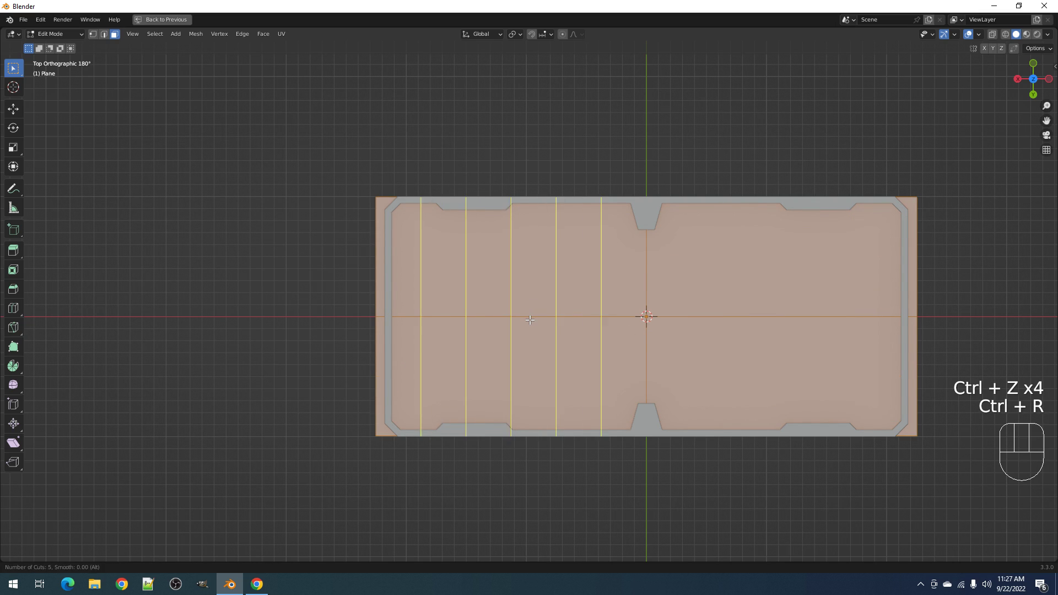
click(531, 320)
right_click(531, 319)
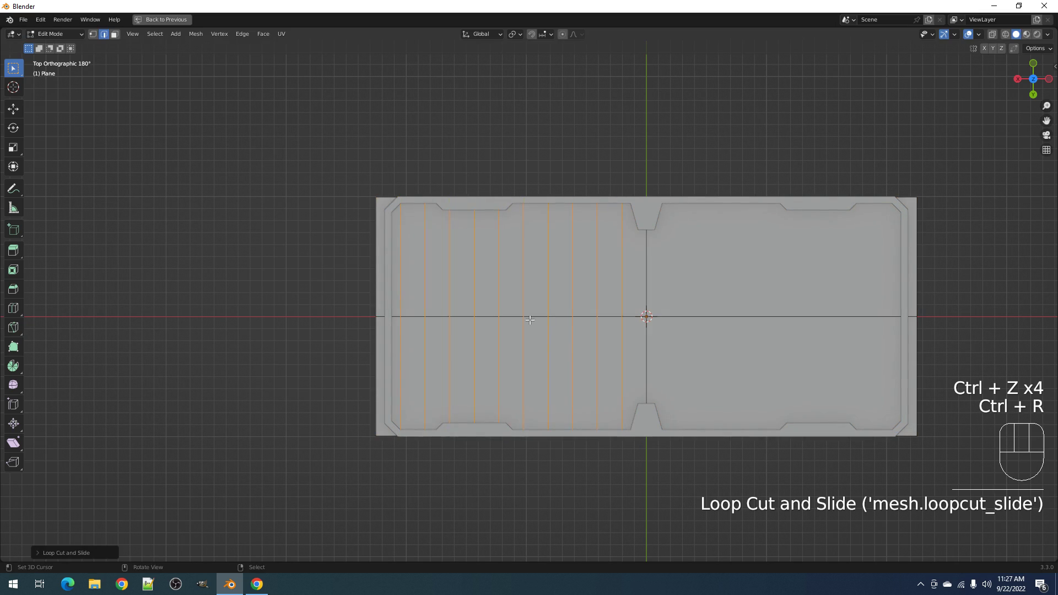
key(ctrl+r)
scroll(547, 274, up, 9)
scroll(547, 274, down, 5)
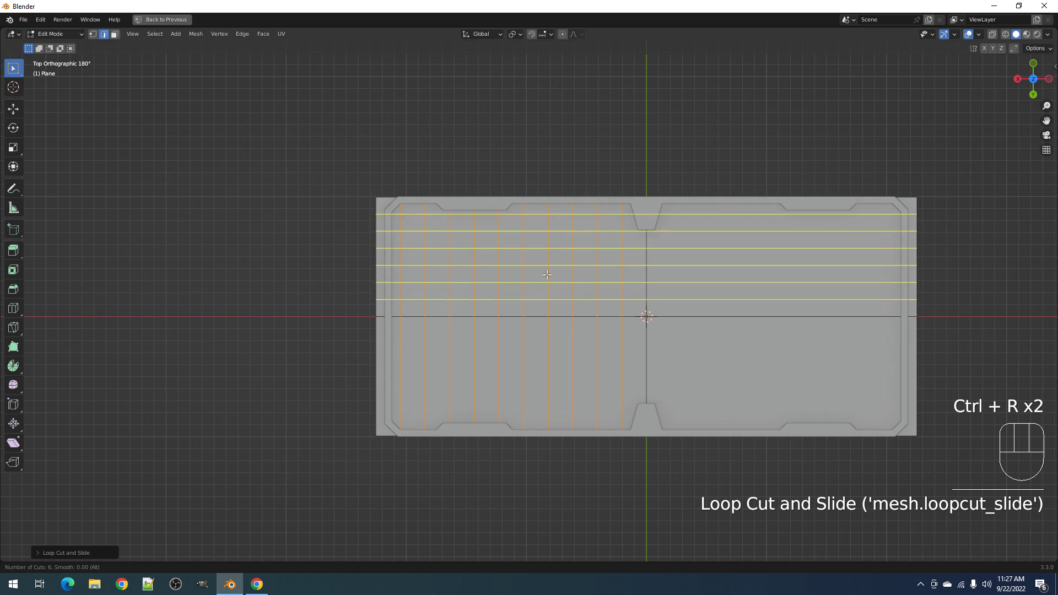
right_click(546, 274)
- Undo the plane's edits back to its original unscaled, undivided square
key(ctrl+z)
key(ctrl+z)
key(ctrl+r)
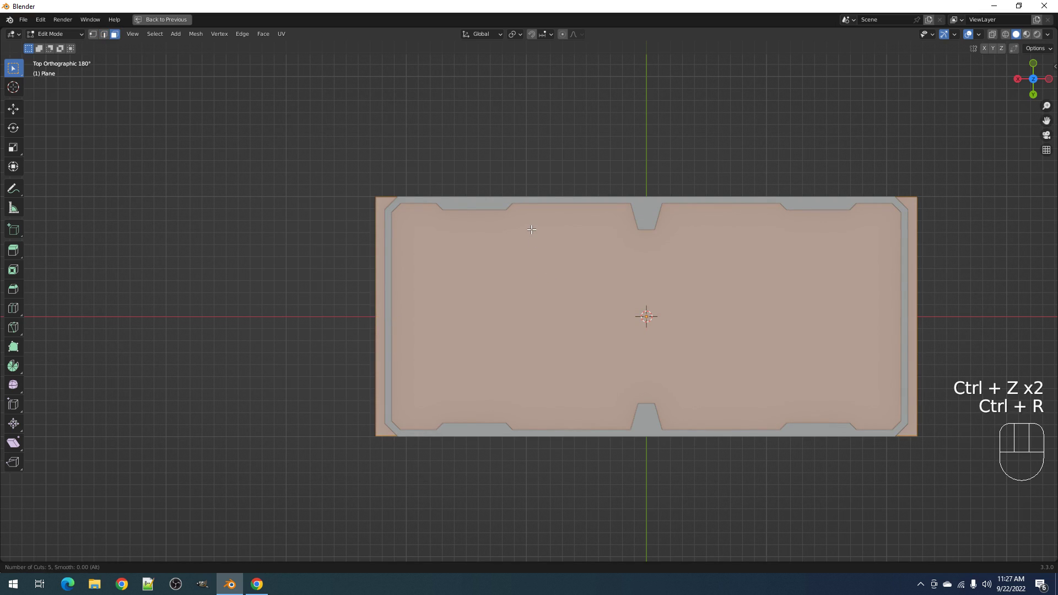
key(ctrl+z)
key(ctrl+z)
key(ctrl+z)
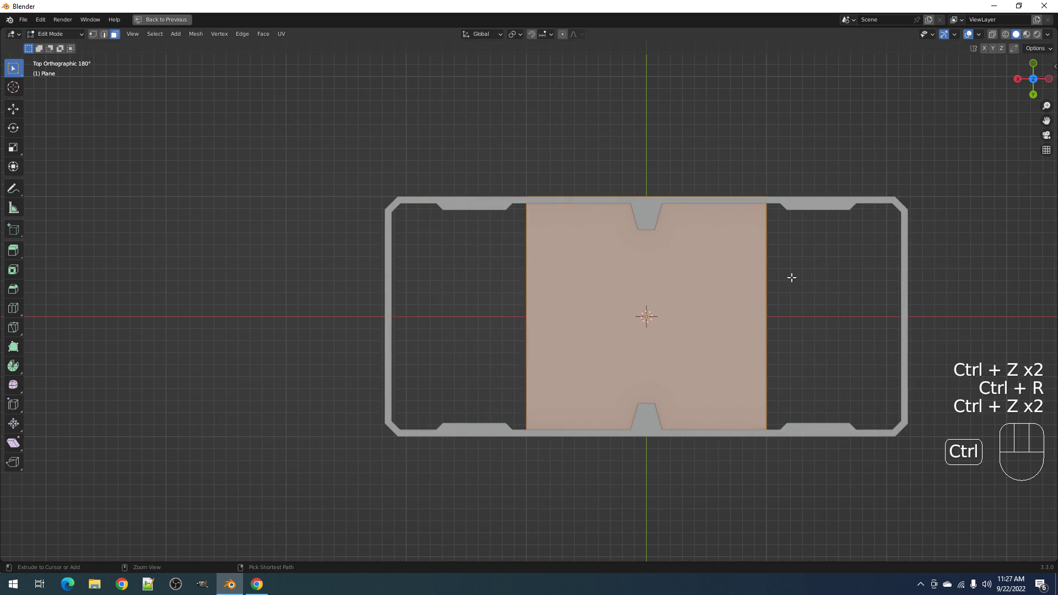
- Subdivide the unscaled square plane once in Edit Mode
key(Tab)
key(ctrl+r)
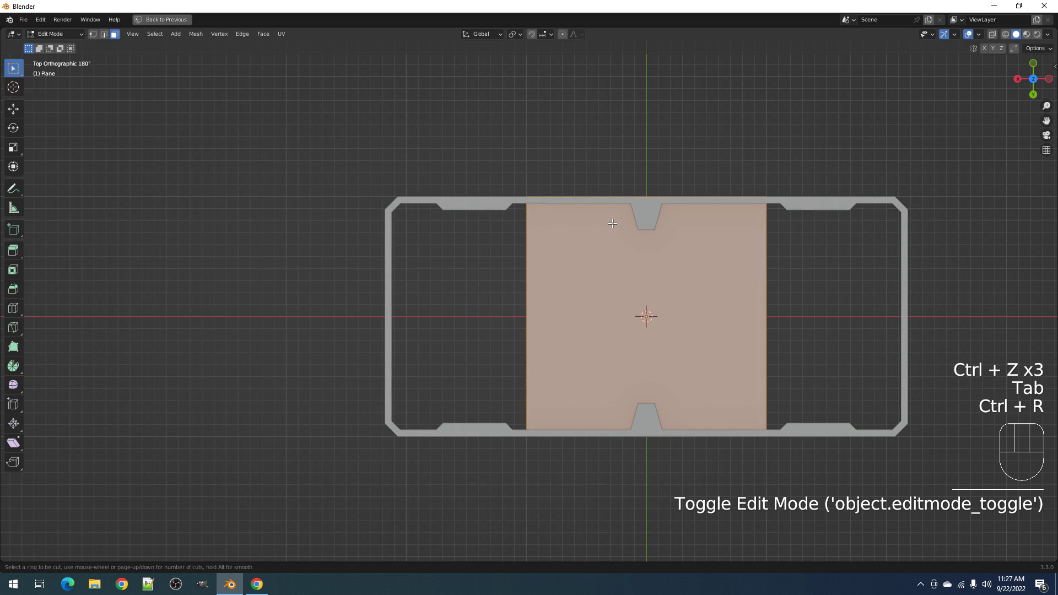
key(w)
key(s)
- Try subdividing the square plane three more times
key(w)
key(s)
key(w)
key(s)
key(w)
key(s)
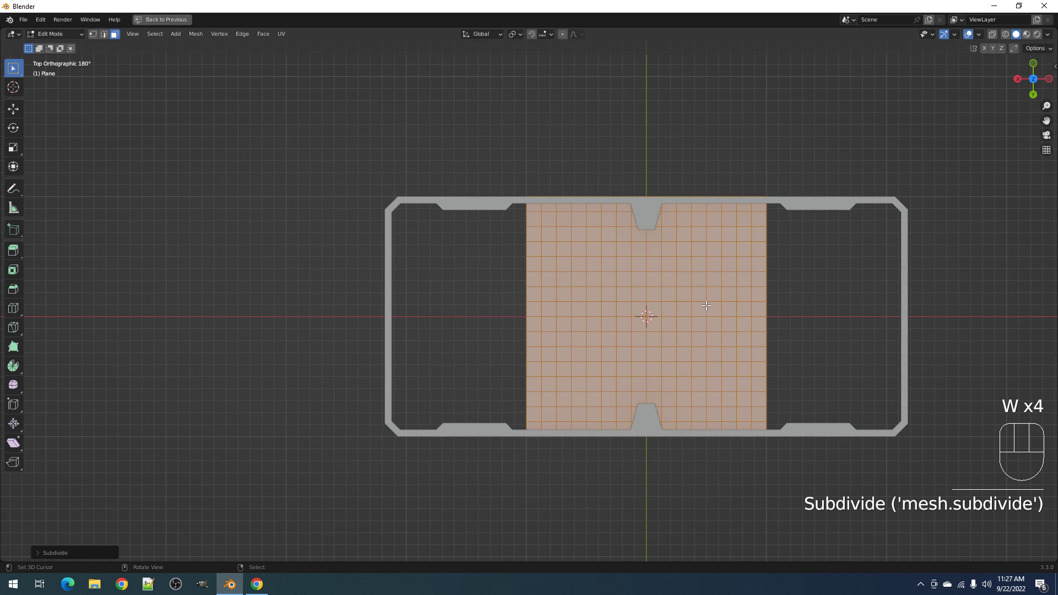
- Try scaling the finely subdivided plane along X
key(Tab)
key(Tab)
middle_drag(644, 338, 663, 325)
key(s)
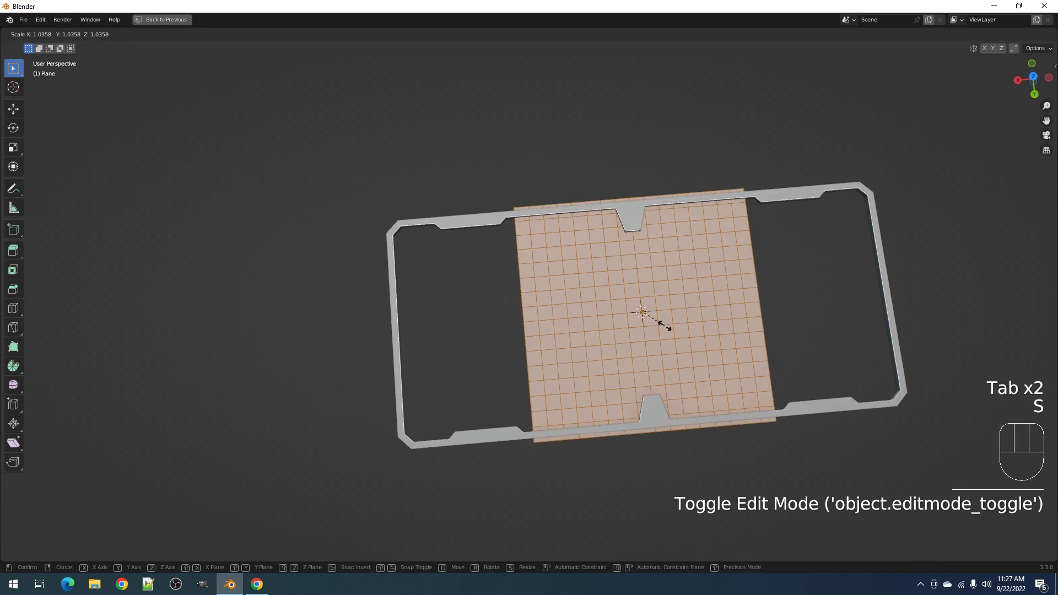
key(x)
click(692, 320)
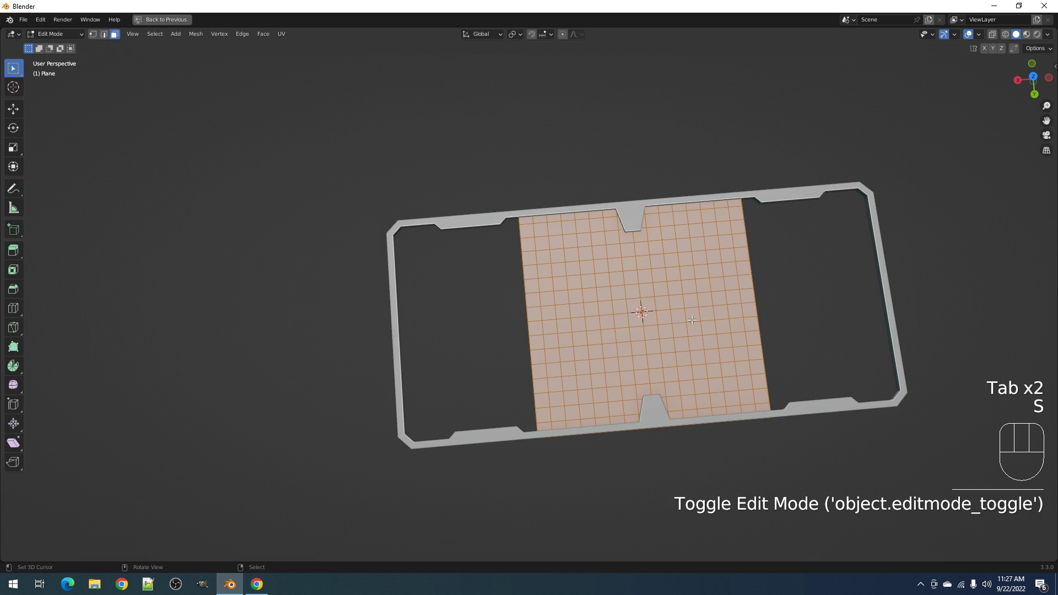
- Undo the plane's edits back to its first subdivision
key(ctrl+z)
key(ctrl+z)
key(ctrl+z)
key(ctrl+z)
key(ctrl+z)
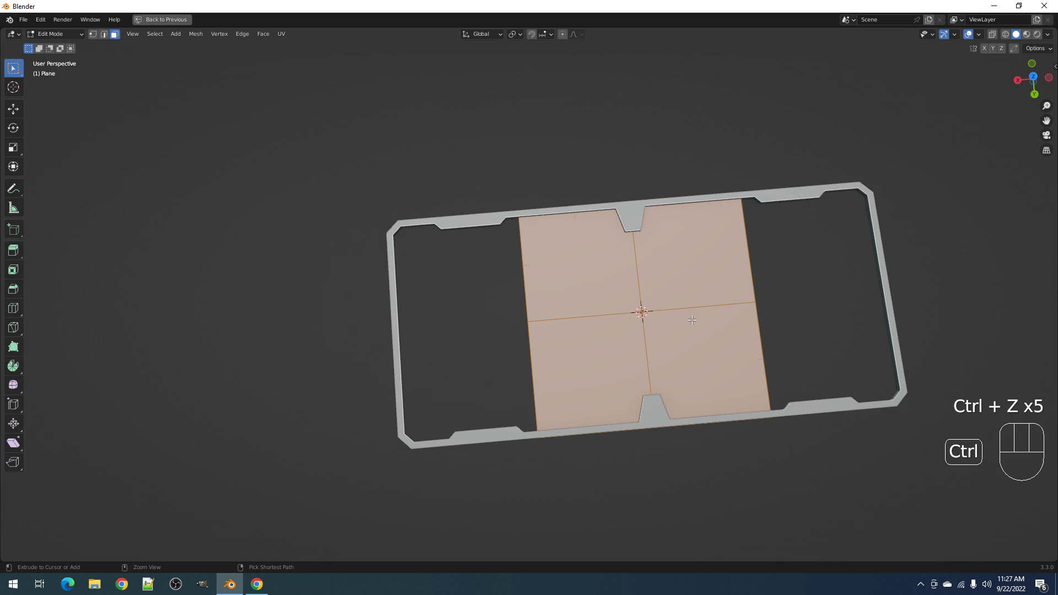
- Scale the plane up uniformly until it extends well beyond the frame on all sides
scroll(750, 327, down, 3)
key(s)
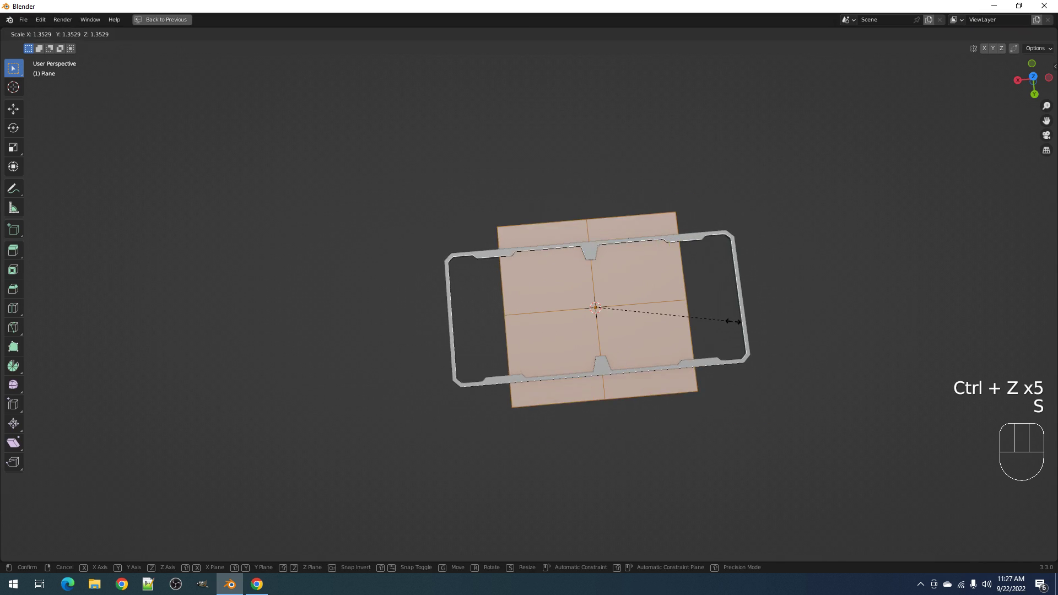
click(877, 307)
- Subdivide the enlarged plane five times into a fine square grid
key(w)
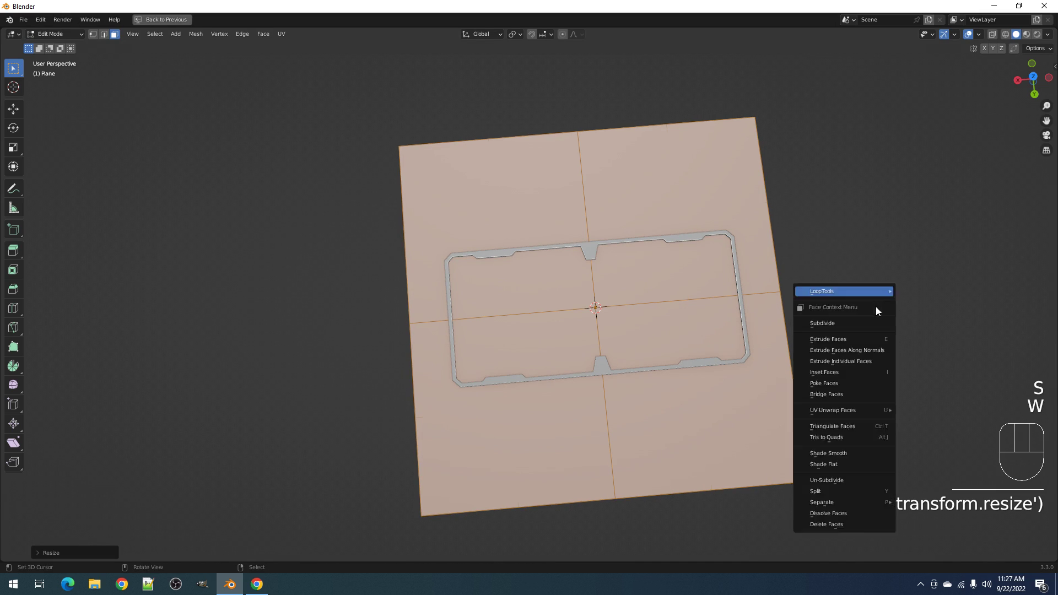
click(874, 324)
scroll(694, 306, up, 3)
key(w)
click(691, 306)
key(w)
click(691, 305)
key(w)
click(691, 306)
key(w)
click(691, 305)
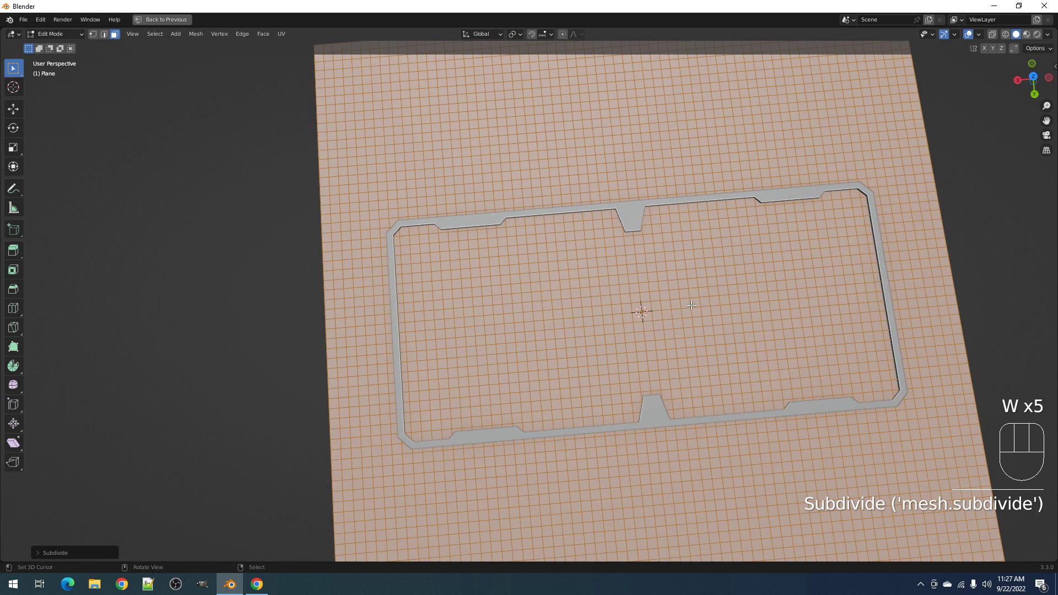
- Try a sixth subdivision of the enlarged plane and undo it
key(w)
click(691, 306)
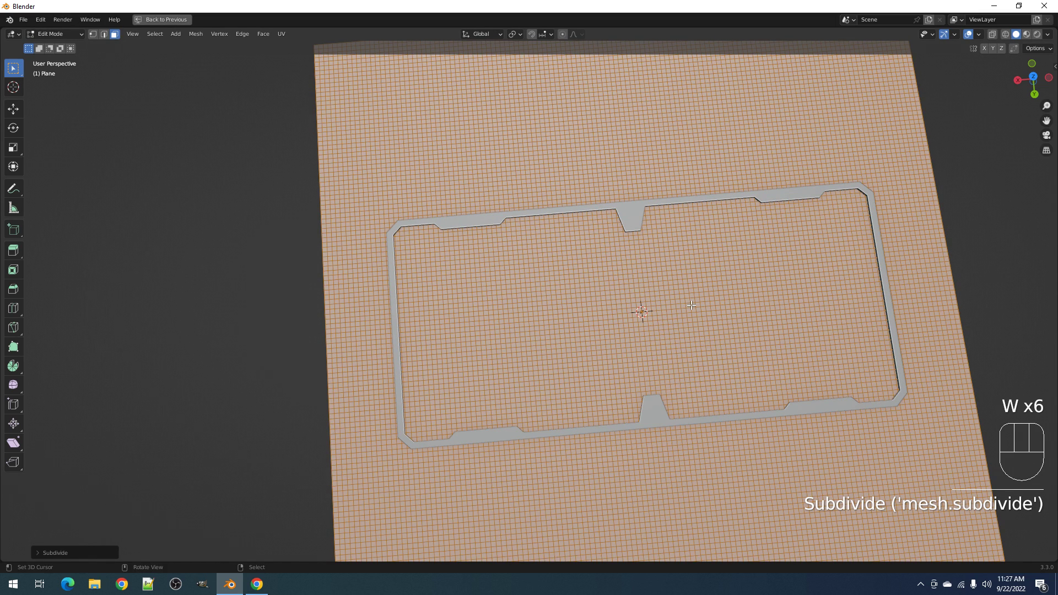
key(ctrl+z)
alt+middle_drag(692, 305, 686, 327)
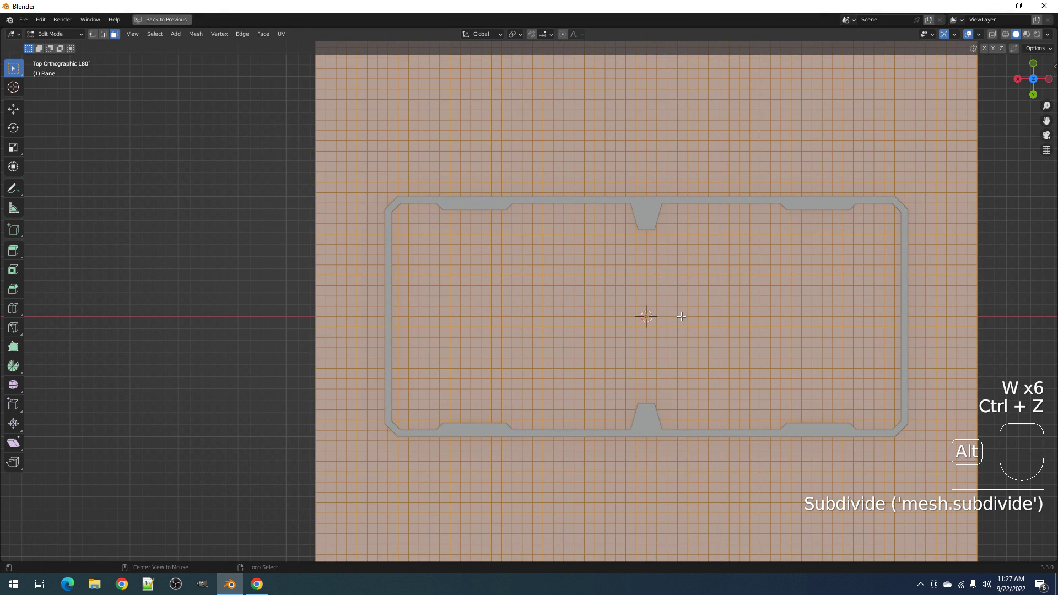
- Subdivide the plane once more and Un-Subdivide it with 1 iteration into a diagonal grid
key(w)
click(620, 313)
key(ctrl+e)
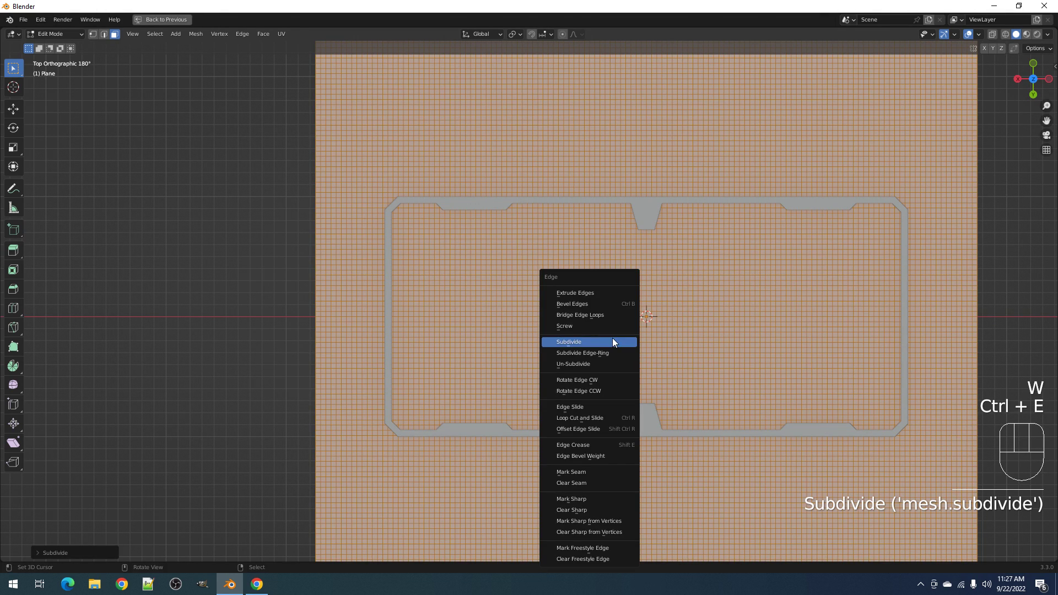
click(607, 363)
key(F9)
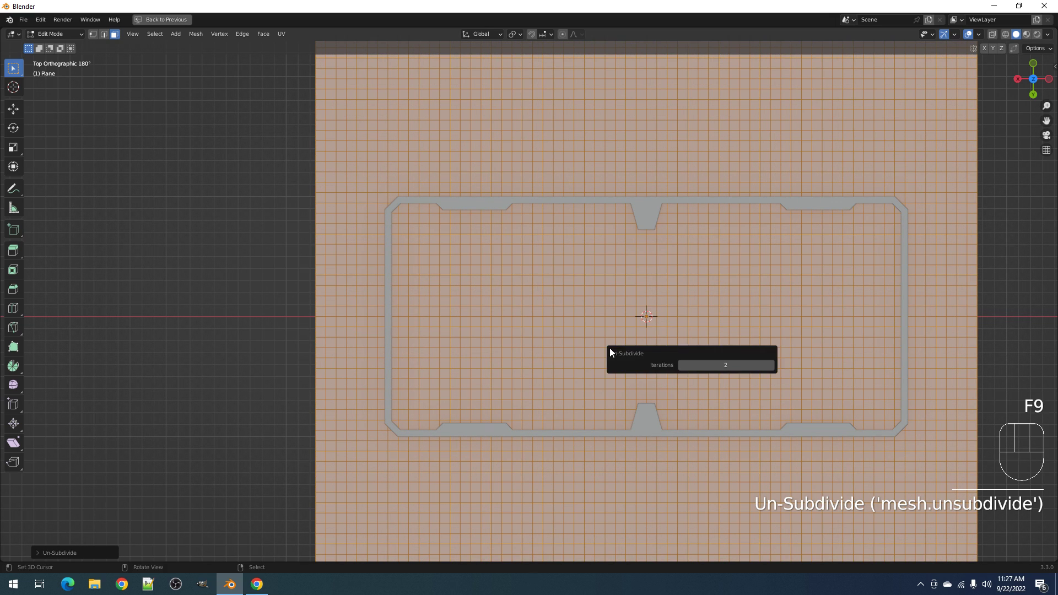
ctrl+scroll(709, 366, down, 1)
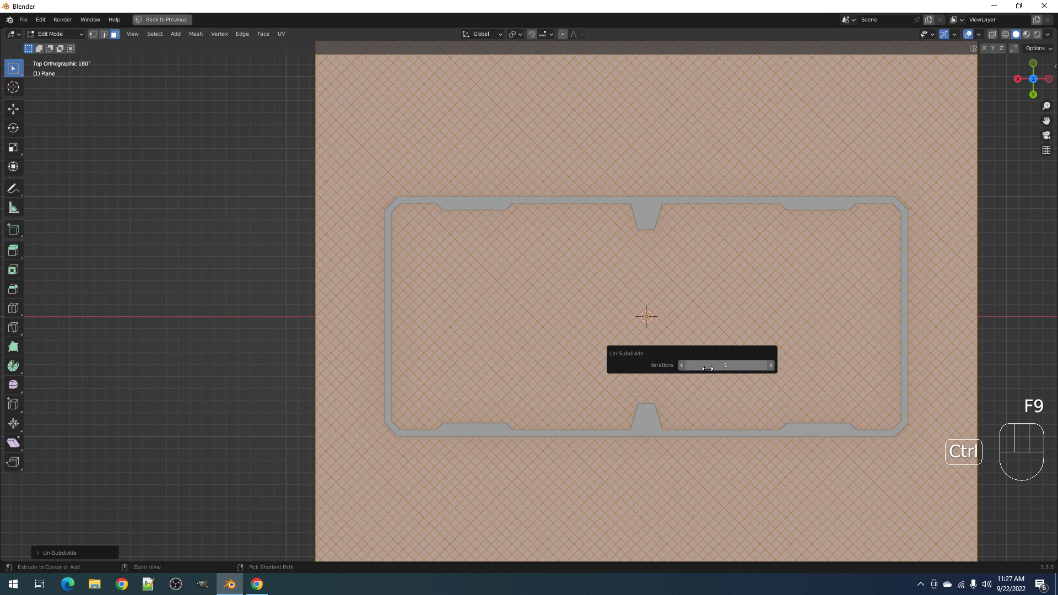
middle_drag(592, 369, 331, 409)
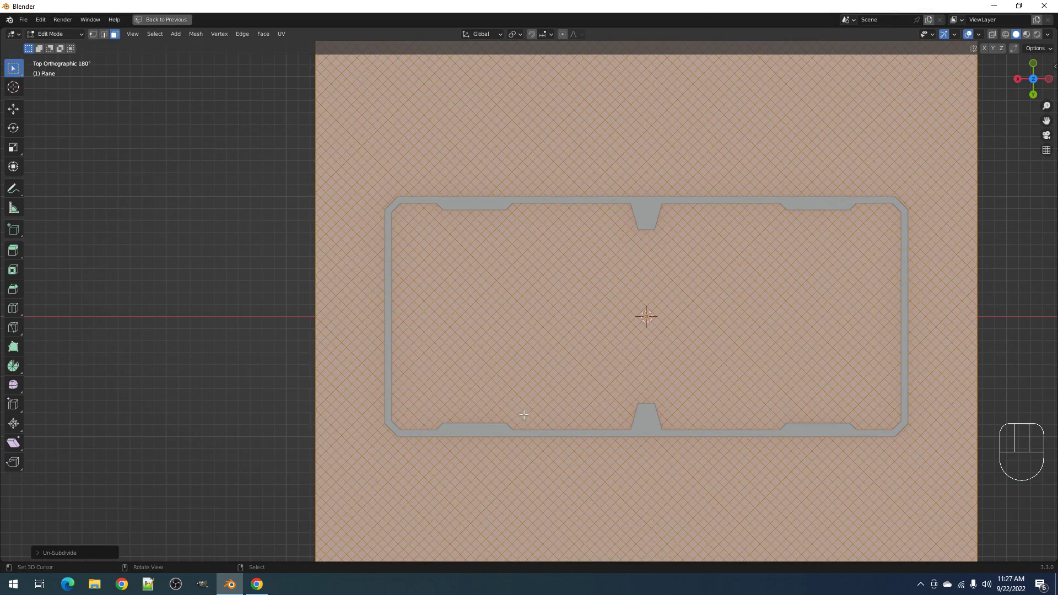
- Deselect all faces of the diagonal grid plane
key(Tab)
click(489, 432)
click(518, 352)
key(Tab)
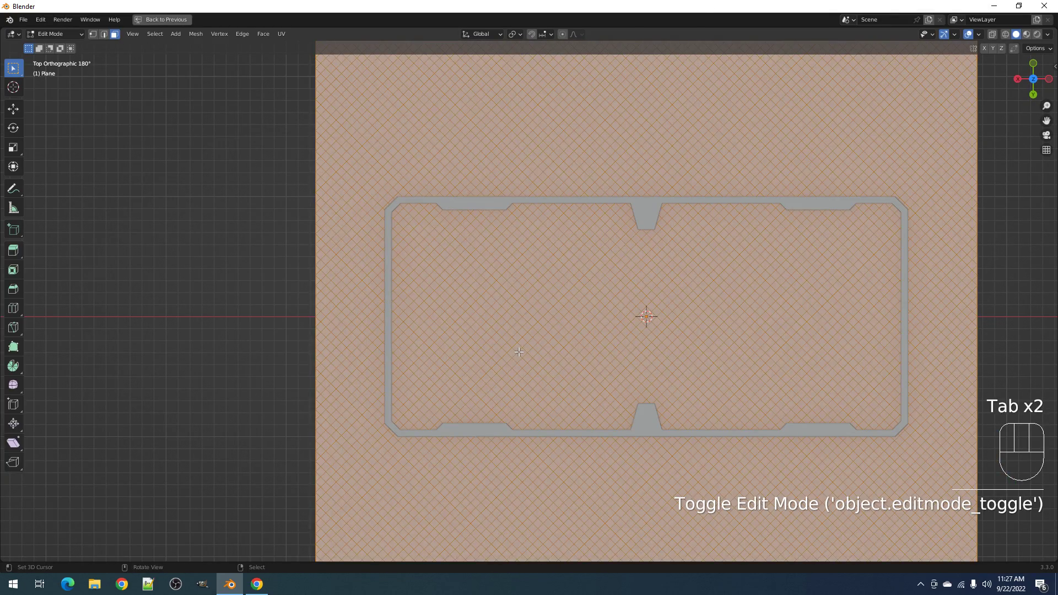
key(alt+a)
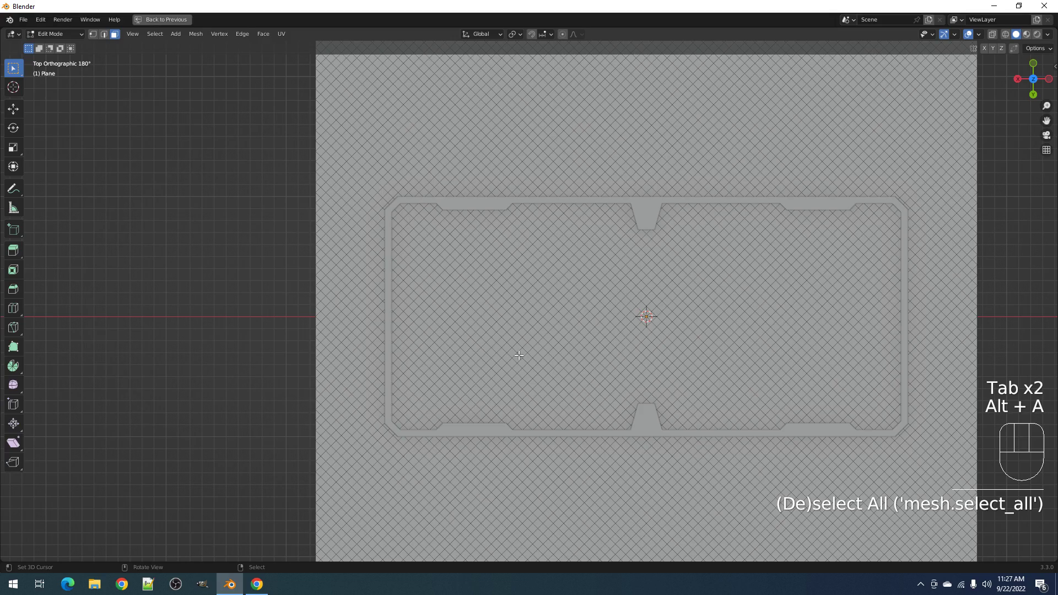
key(Tab)
key(Tab)
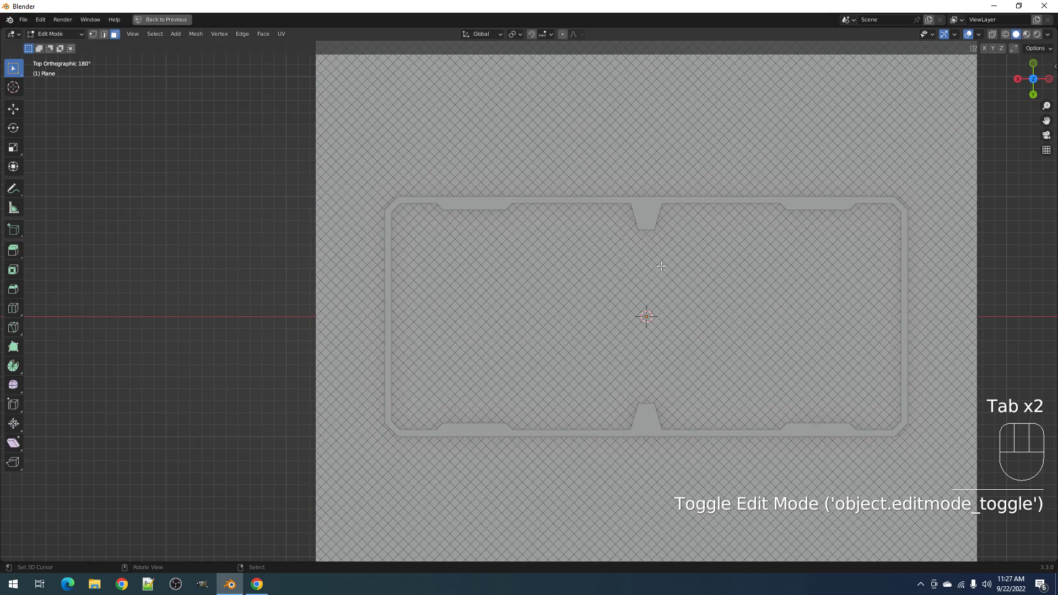
shift+middle_drag(655, 281, 680, 197)
scroll(580, 348, down, 4)
key(Tab)
key(Tab)
middle_drag(580, 347, 582, 346)
scroll(582, 346, up, 5)
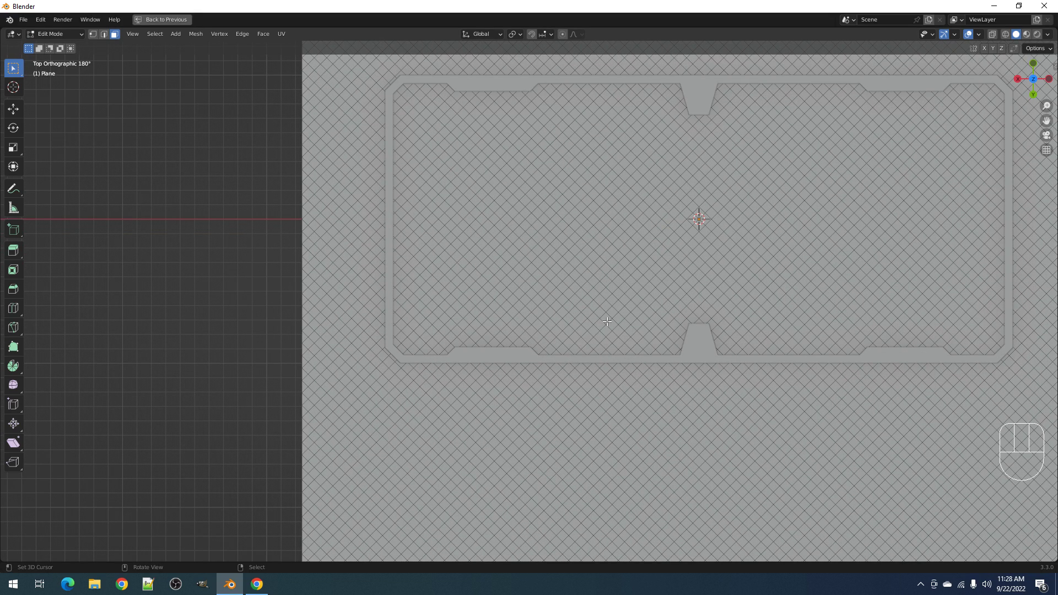
- Knife-cut a polygon along the frame's chamfered upper-left corner into the grid, reaching slightly past the centre on both axes
shift+middle_drag(596, 328, 518, 470)
key(alt+x)
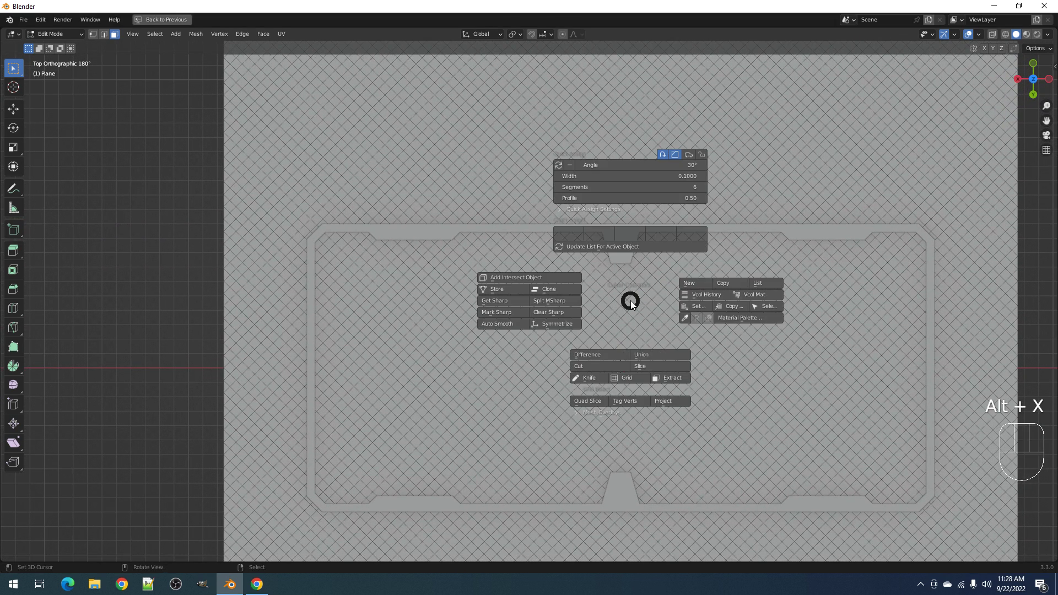
click(590, 378)
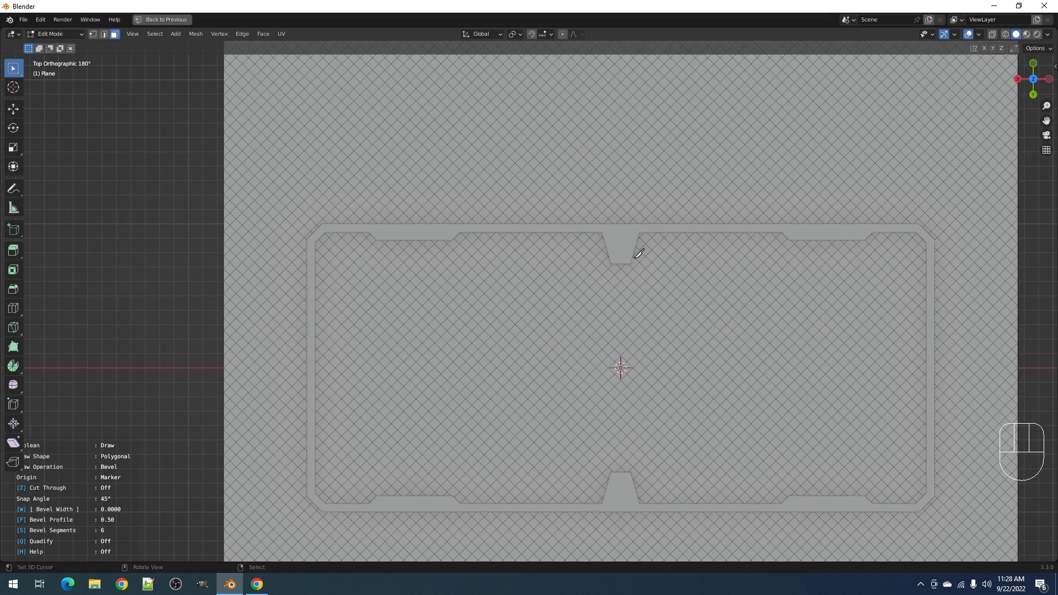
key(shift)
key(shift)
click(696, 392)
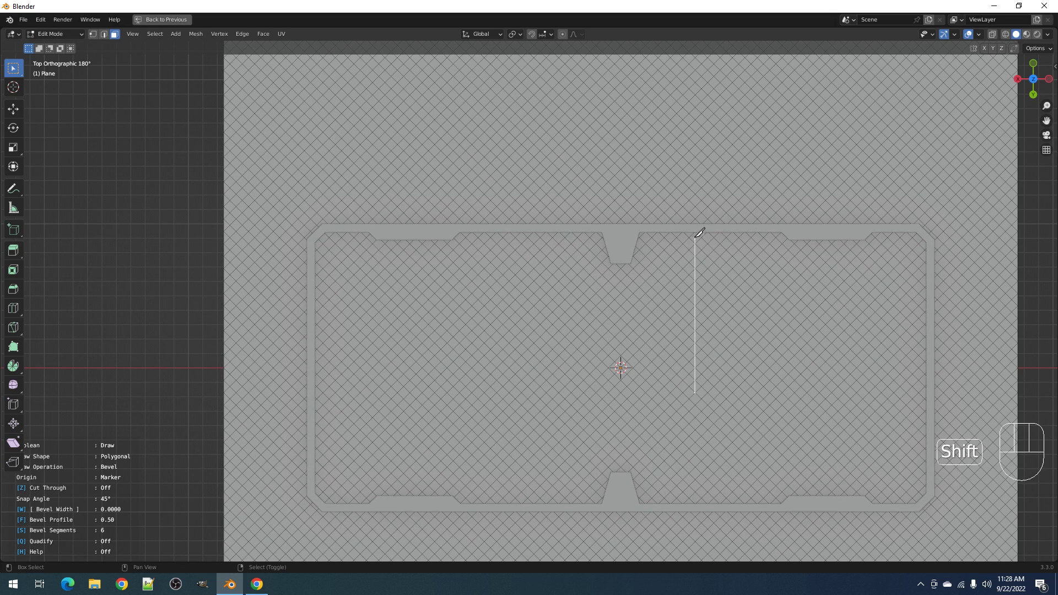
shift+click(695, 228)
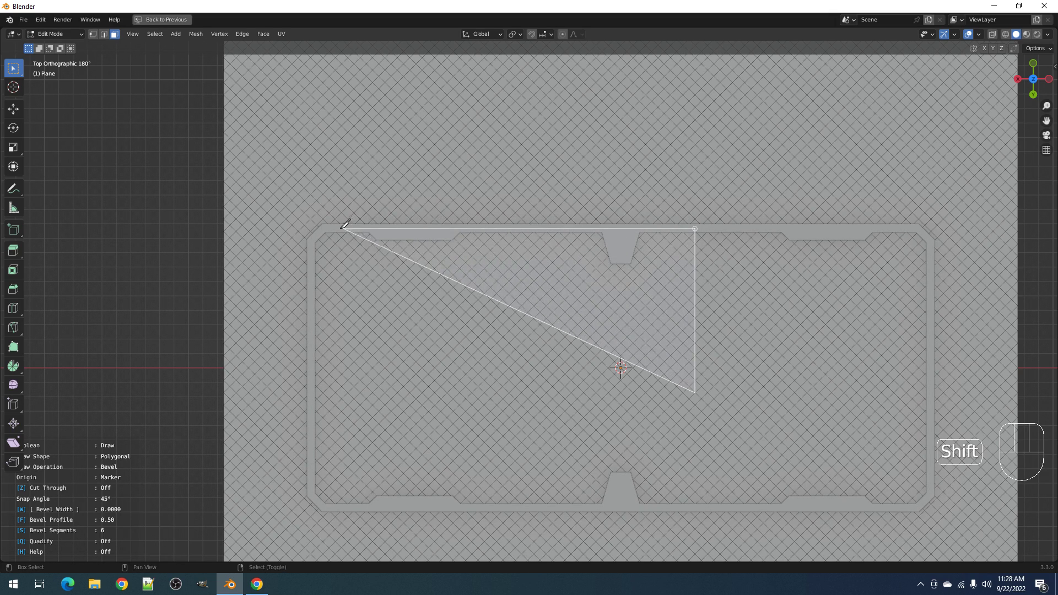
shift+click(324, 228)
shift+click(312, 240)
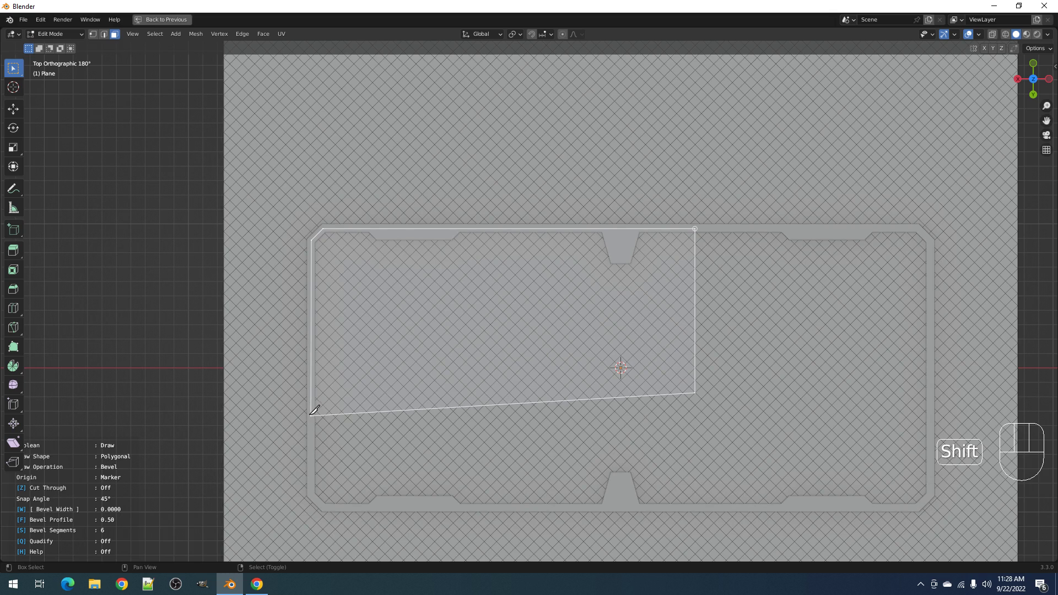
shift+click(313, 399)
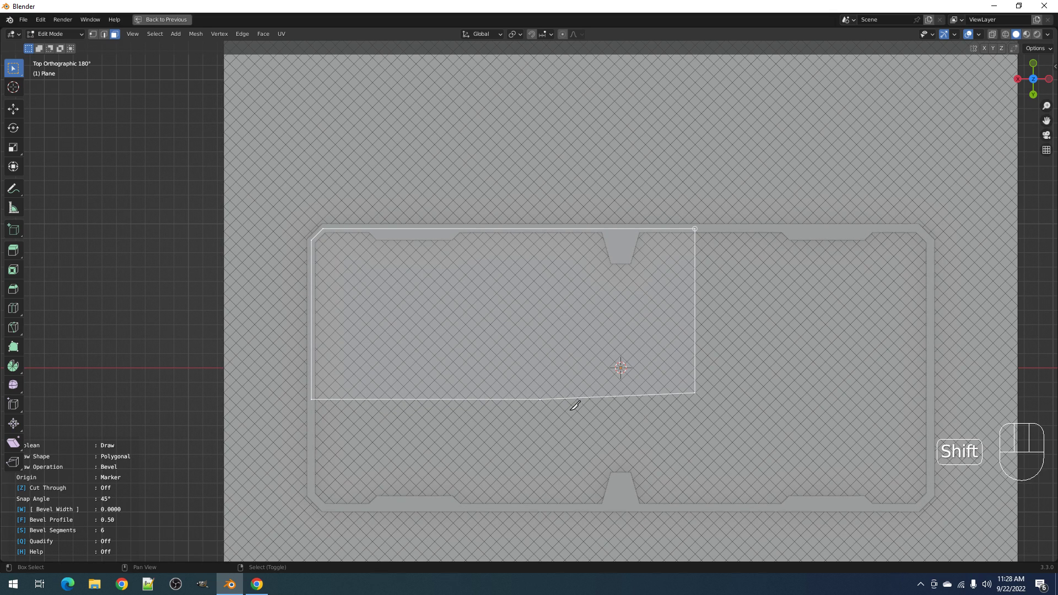
shift+click(669, 413)
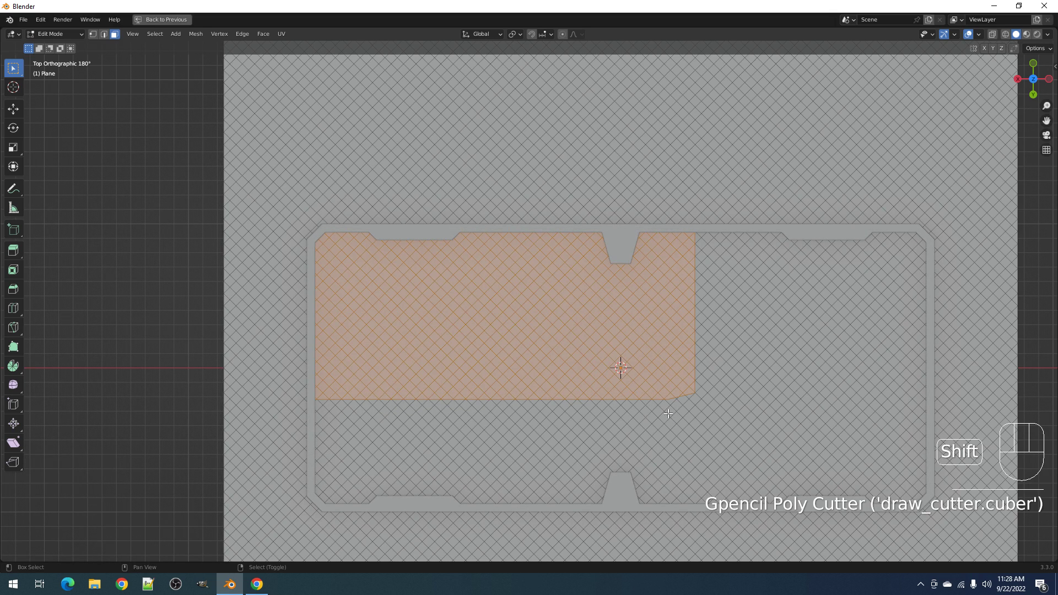
- Invert the face selection and delete the grid faces outside the cut polygon
scroll(668, 413, down, 1)
middle_drag(668, 413, 647, 400)
key(ctrl+i)
key(x)
click(646, 401)
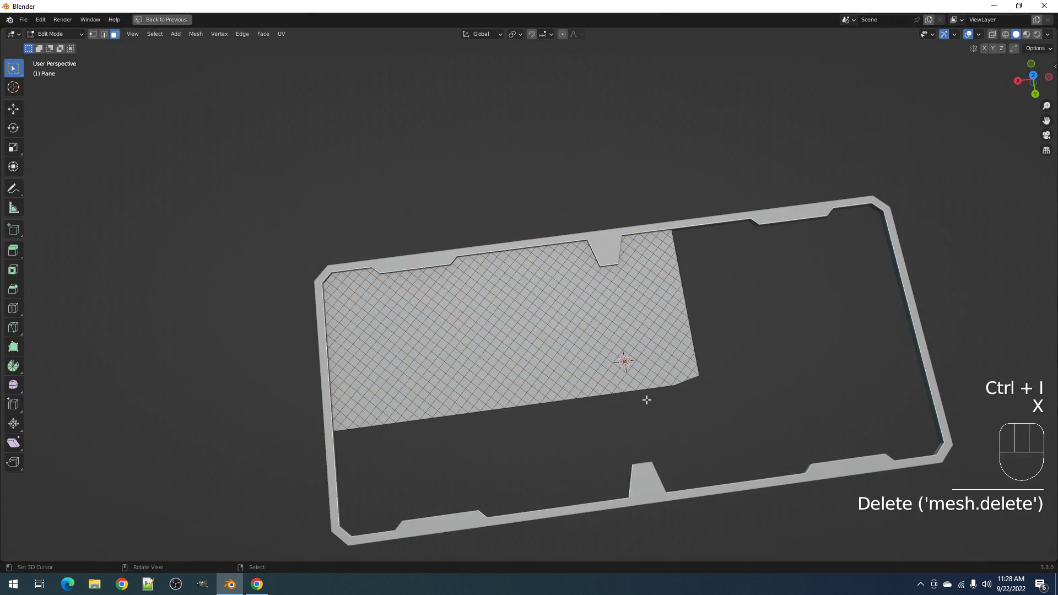
- Auto Mirror the trimmed grid plane across the X and Y axes so it fills the frame
key(Tab)
middle_drag(564, 388, 499, 444)
key(shift+q)
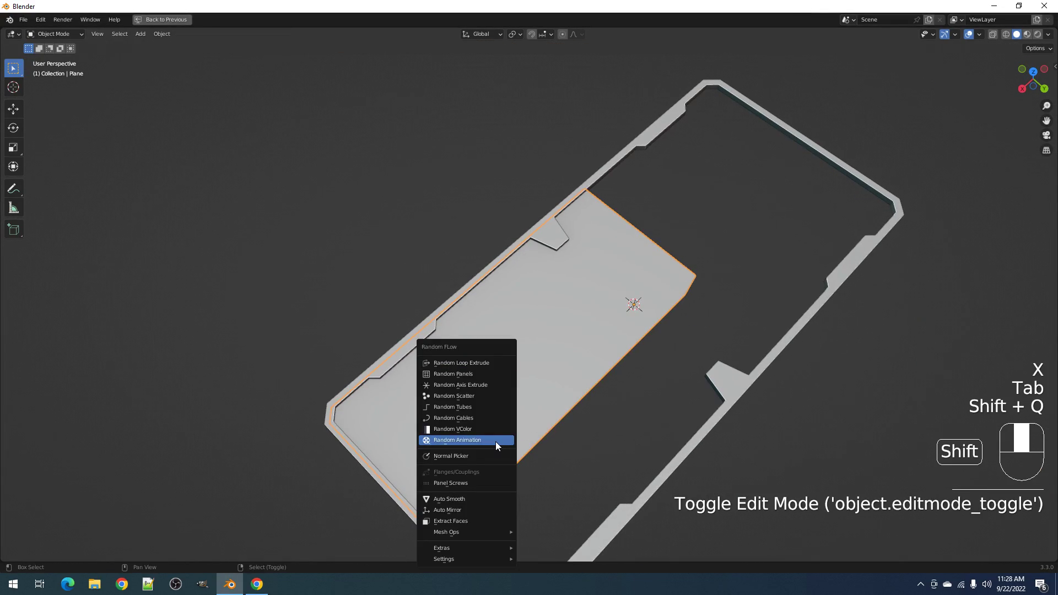
click(475, 441)
click(459, 451)
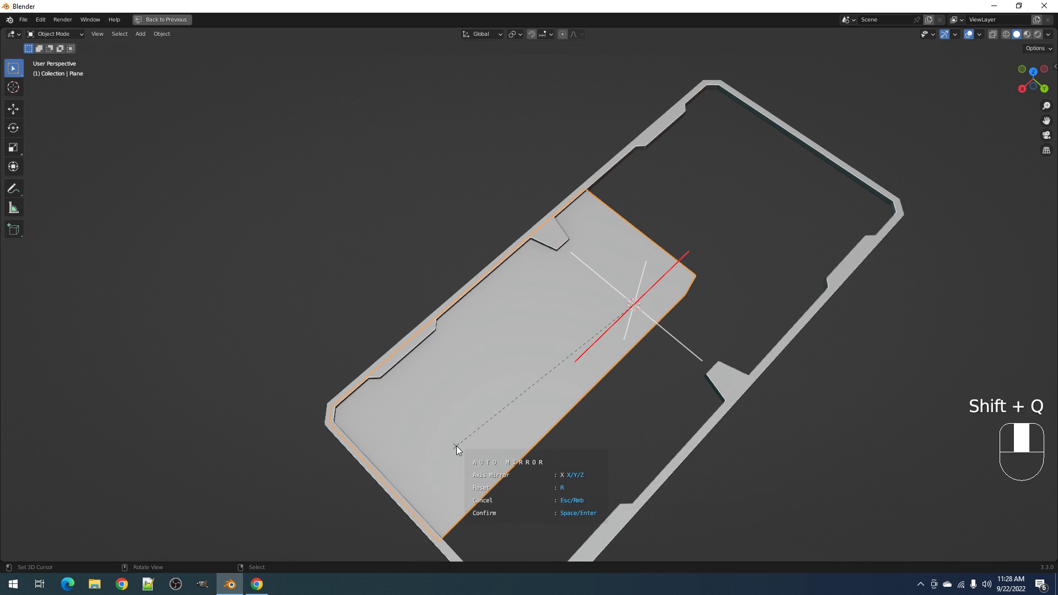
click(456, 447)
key(Tab)
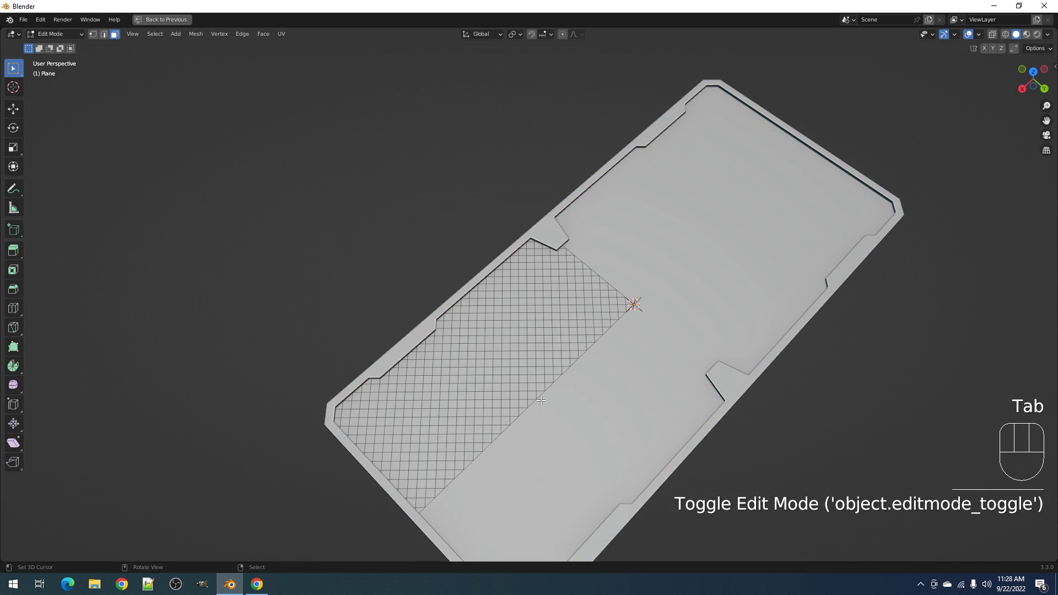
- Run Auto Mirror on the grid plane again along X and Y, keeping the opposite quarter as the source mesh
key(Tab)
shift+middle_drag(674, 471, 553, 340)
key(Tab)
key(Tab)
shift+click(553, 340)
key(shift+q)
key(shift+q)
click(536, 303)
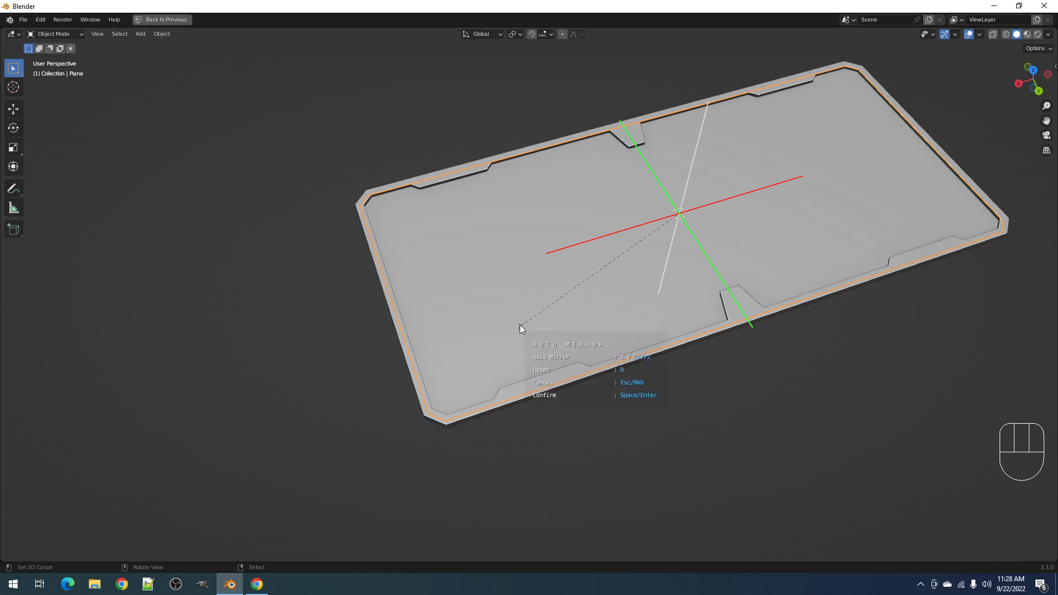
key(Return)
key(Tab)
scroll(627, 327, up, 5)
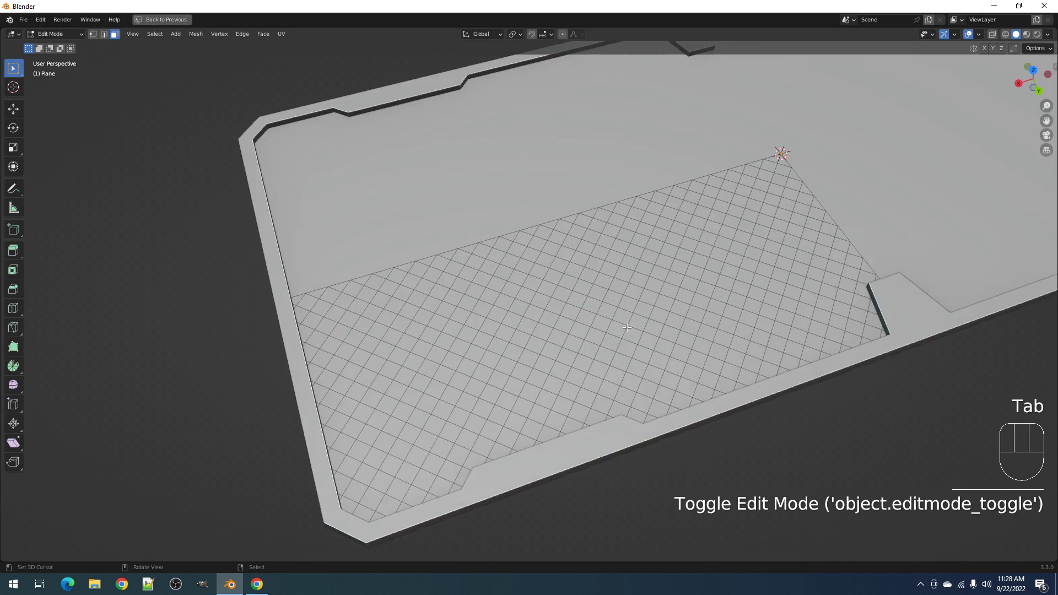
- Try to inset all faces of the grid quarter individually by about 0.009 m with Boundary on
scroll(627, 328, down, 4)
middle_drag(627, 328, 608, 363)
key(a)
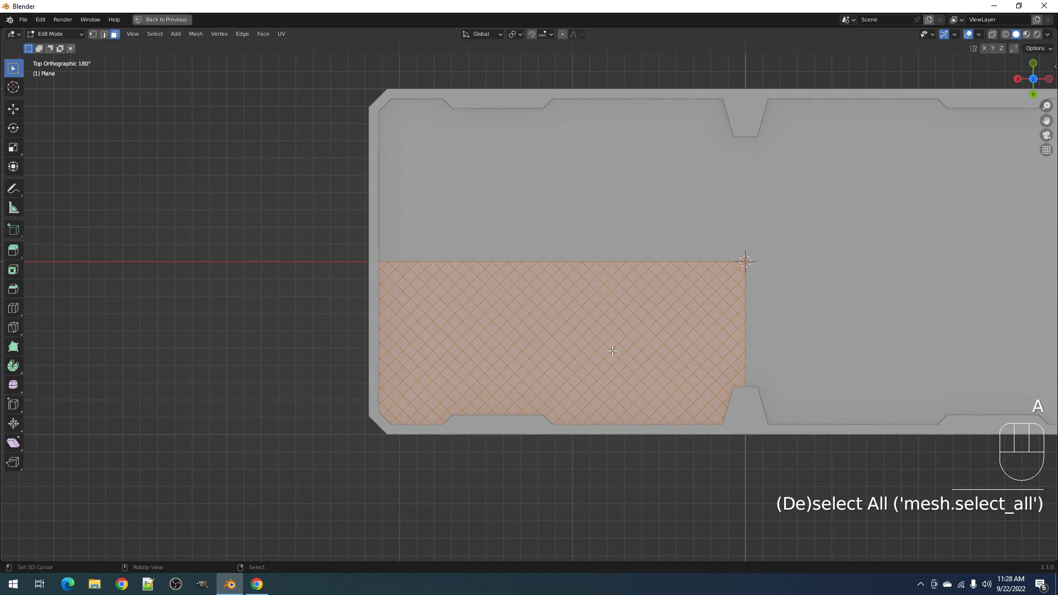
scroll(881, 317, up, 2)
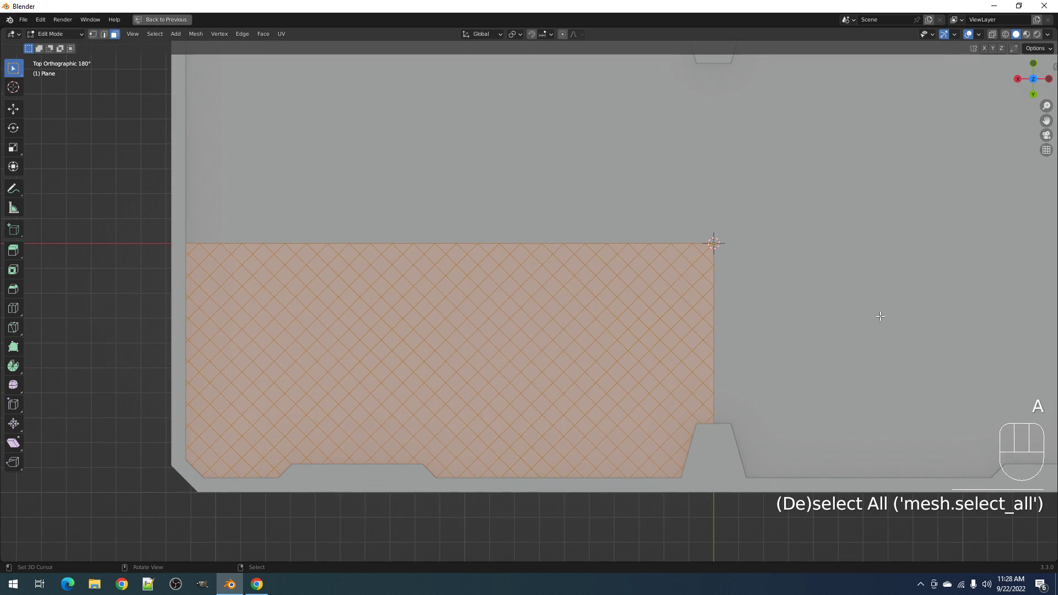
key(i)
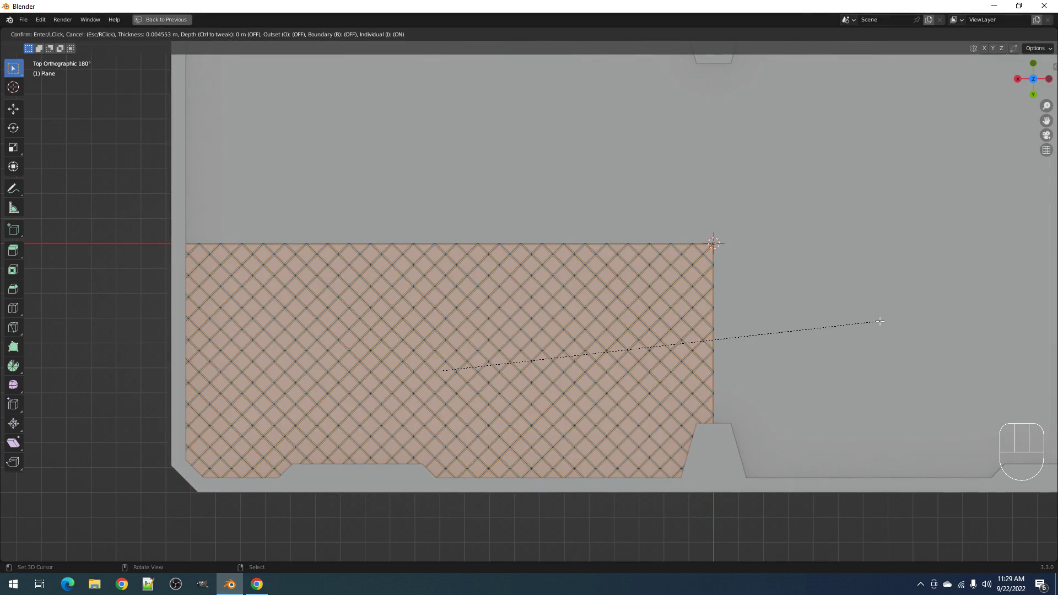
key(b)
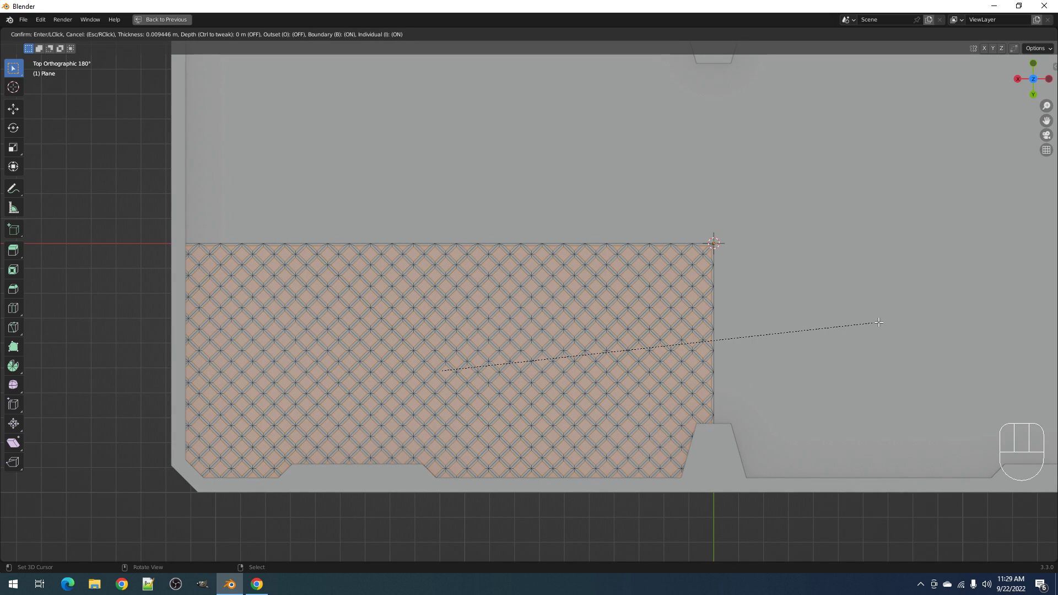
click(879, 323)
scroll(625, 344, down, 3)
scroll(624, 344, up, 3)
- Apply the grid plane's modifiers with Random Flow's Apply Mesh operation
key(Tab)
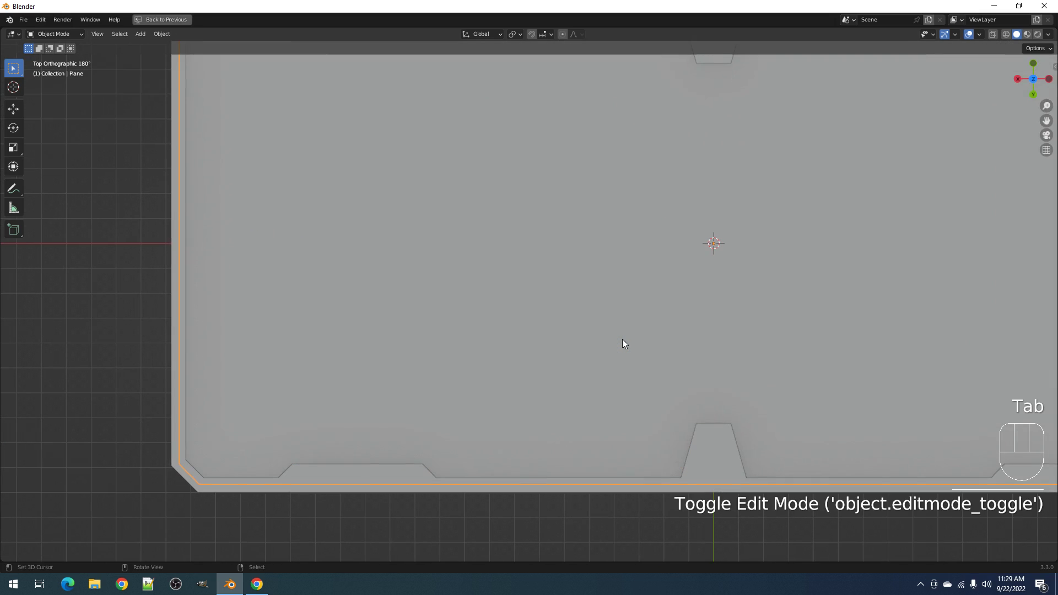
key(shift+q)
mouse_move(629, 357)
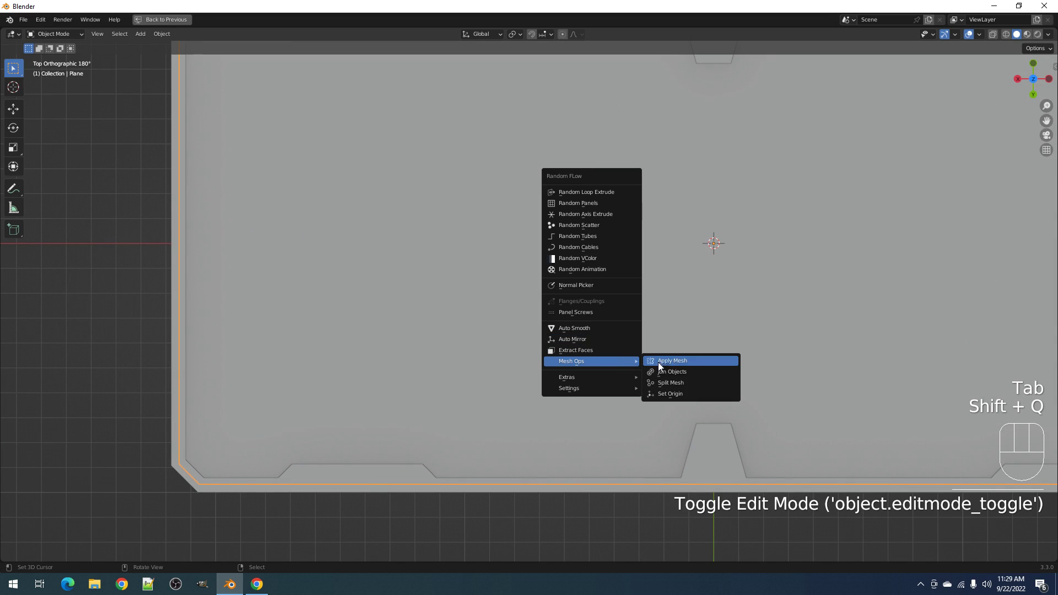
click(671, 362)
- Switch the full grid to edge selection and select the horizontal seam edge beside the centre
key(Tab)
key(a)
key(2)
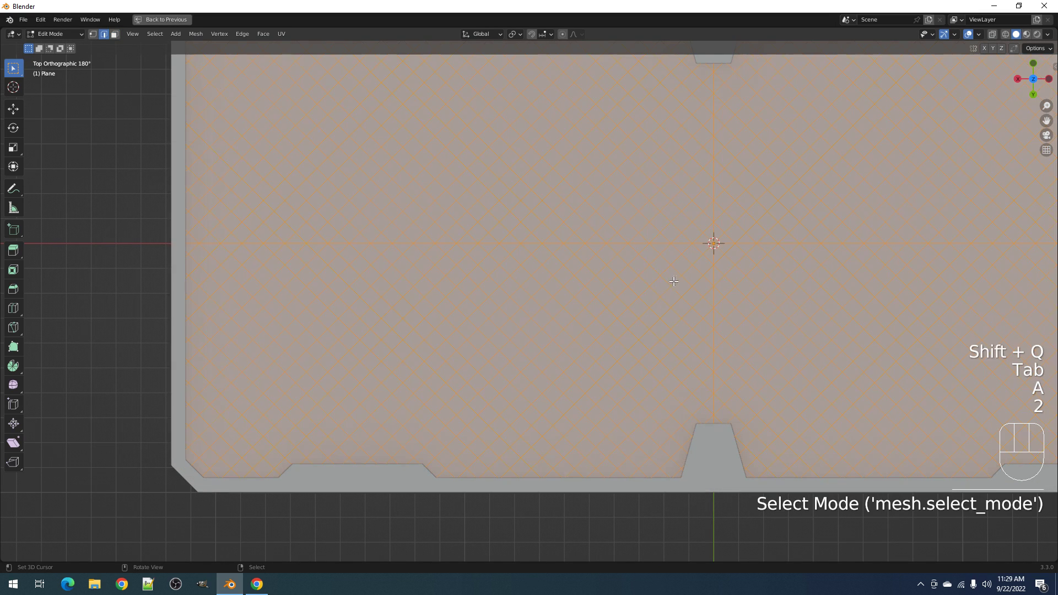
key(alt+a)
alt+shift+right_click(694, 245)
key(alt+a)
right_click(696, 243)
key(shift+z)
key(shift+z)
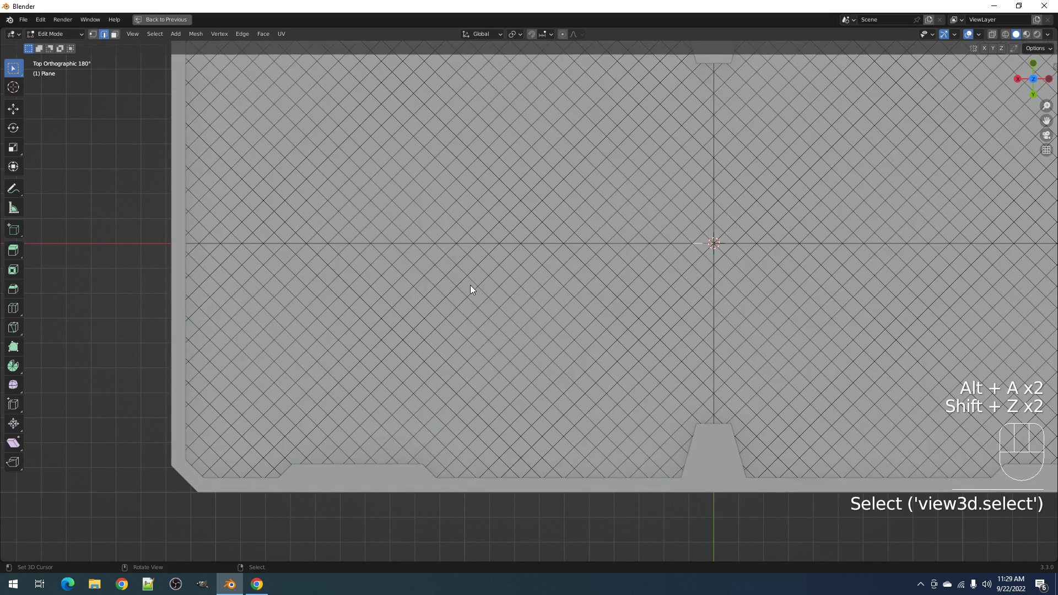
- Isolate the grid plane by hiding the frame, and resume editing its mesh
key(Tab)
key(shift+h)
key(Tab)
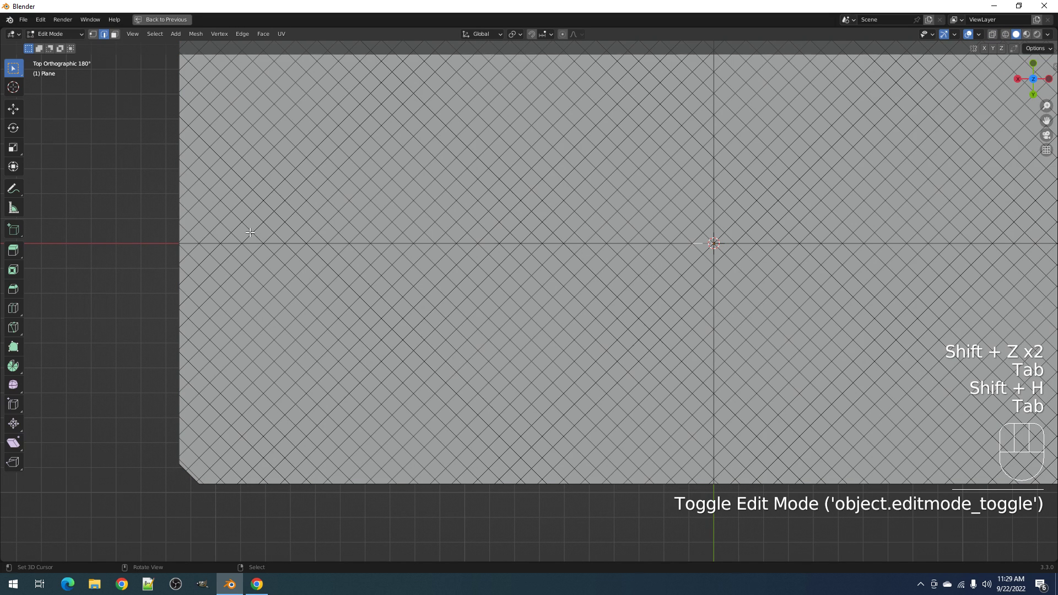
- Dissolve the seam edges running from the grid's centre to its left border and to its lower border
right_click(189, 240)
ctrl+right_click(713, 244)
key(ctrl+x)
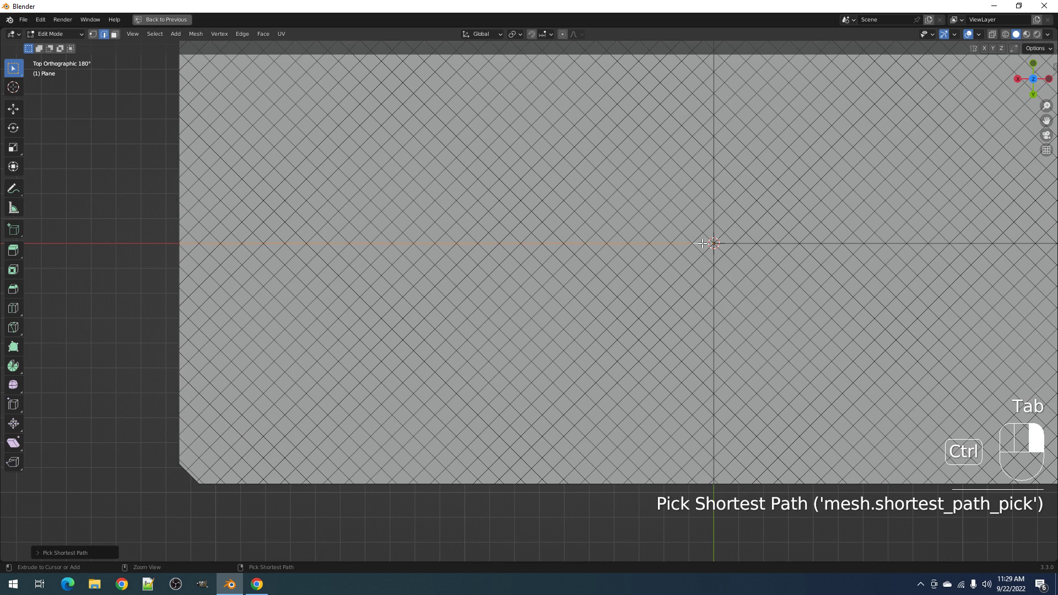
right_click(712, 250)
ctrl+right_click(714, 483)
key(ctrl+x)
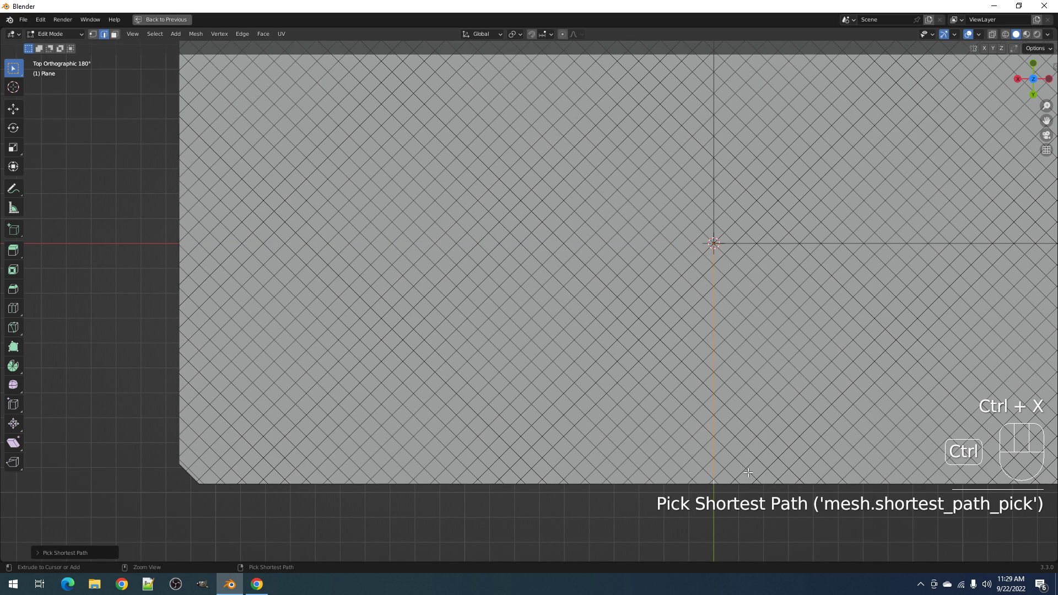
- Dissolve the remaining seam edges running from the grid's centre to its right border and to its upper border
right_click(730, 242)
scroll(731, 243, down, 2)
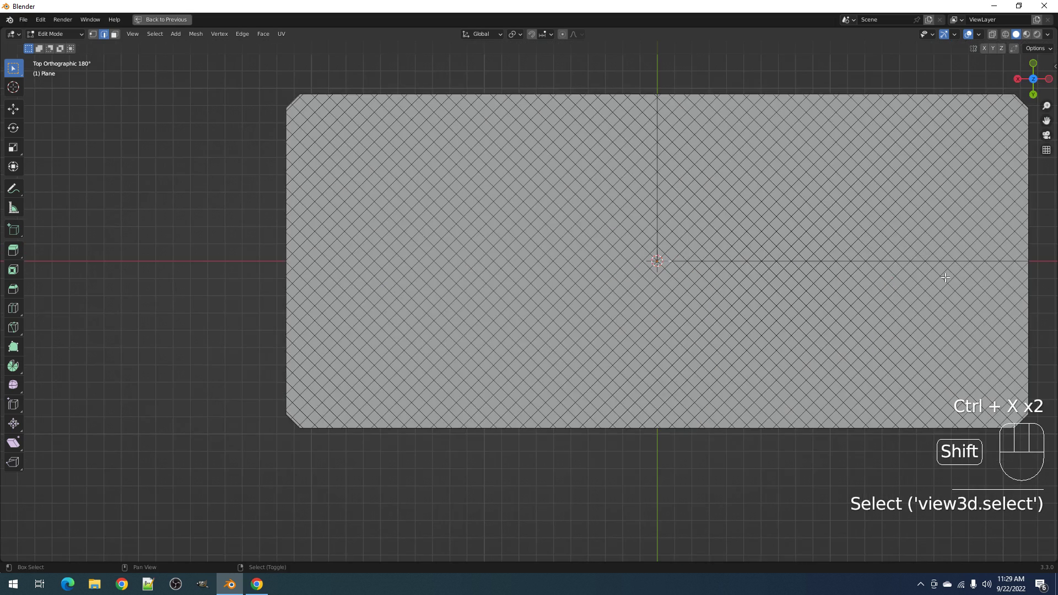
shift+middle_drag(736, 246, 428, 306)
scroll(606, 328, up, 2)
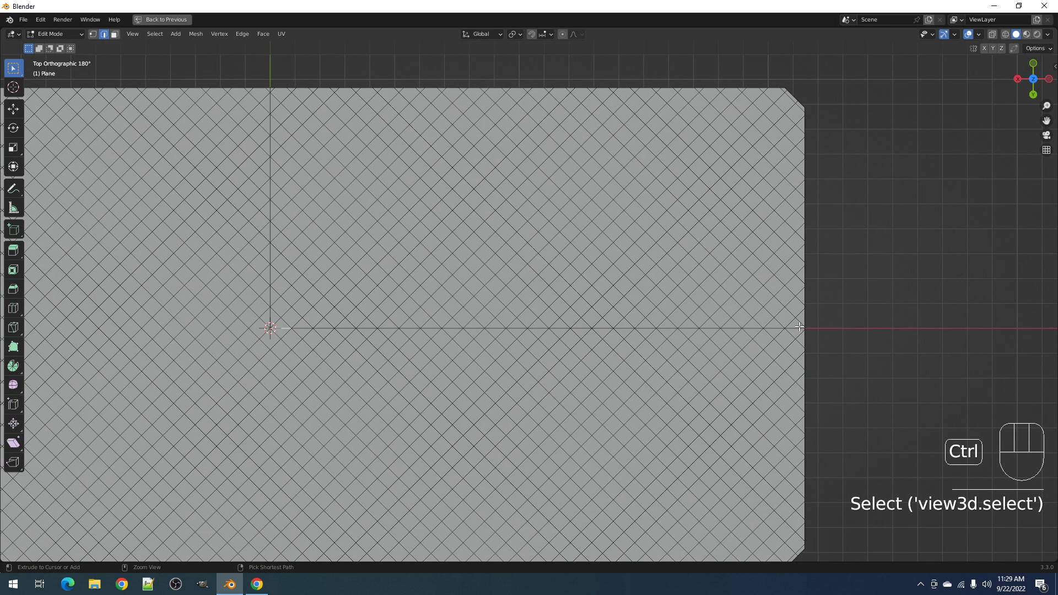
key(ctrl+x)
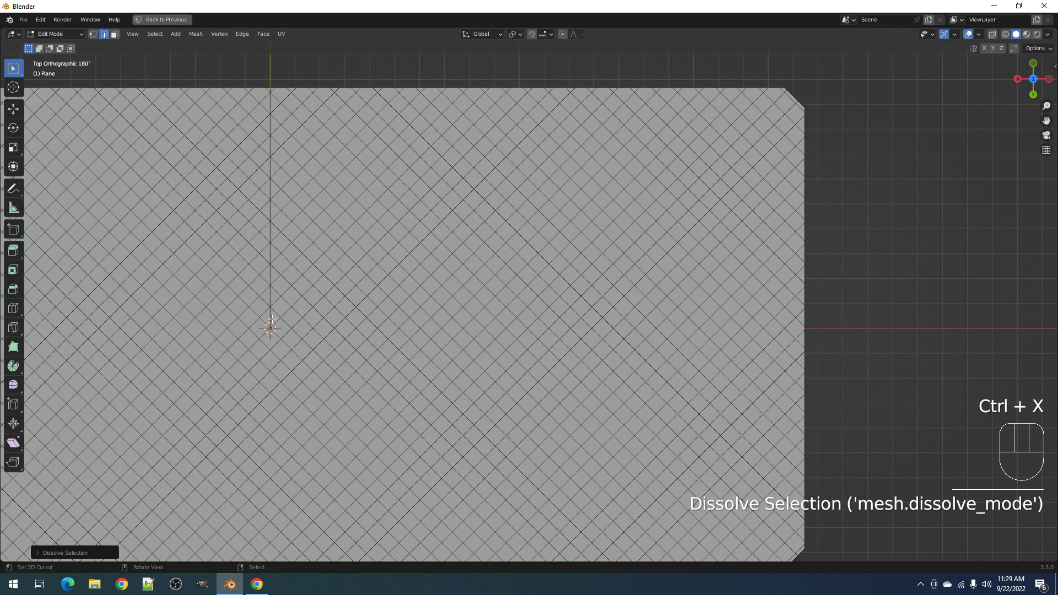
right_click(271, 317)
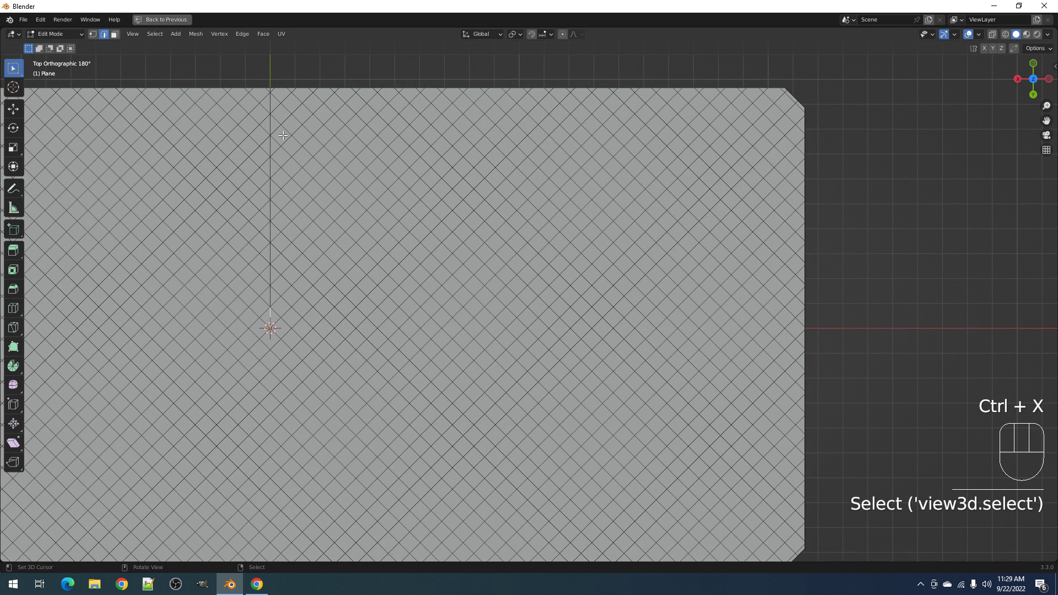
ctrl+right_click(271, 90)
key(ctrl+x)
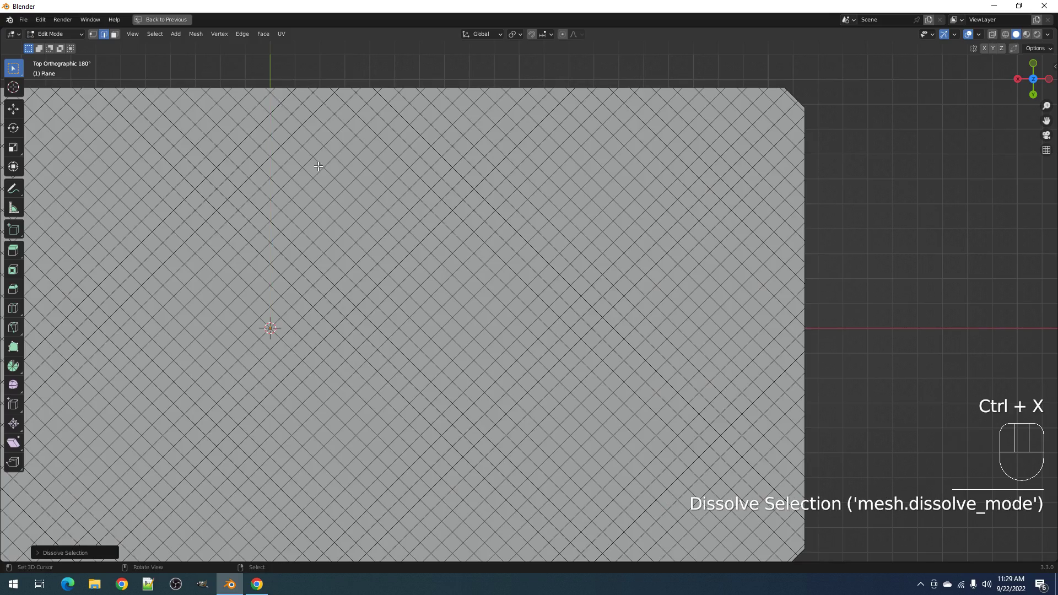
- Try to inset all faces of the seamless grid individually by about 0.005 m with Boundary on
scroll(441, 292, down, 3)
key(a)
shift+middle_drag(442, 291, 525, 242)
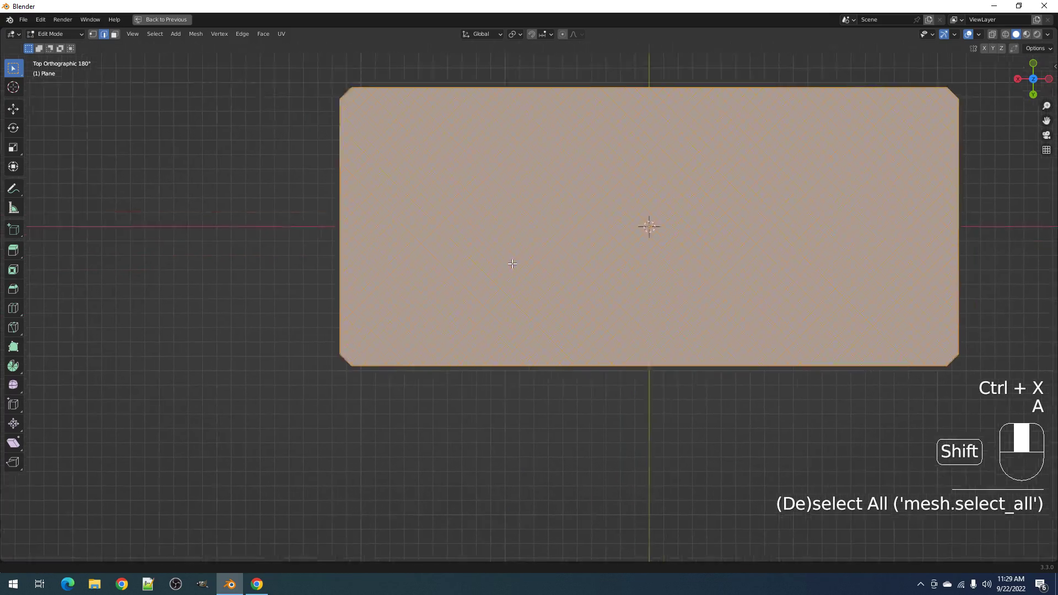
scroll(525, 242, up, 2)
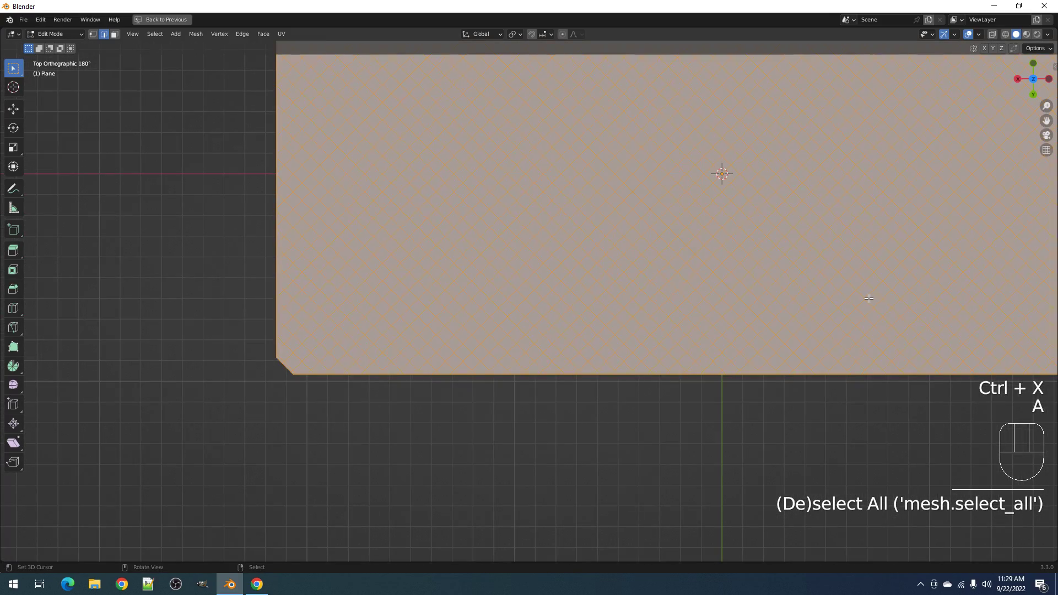
key(i)
key(i)
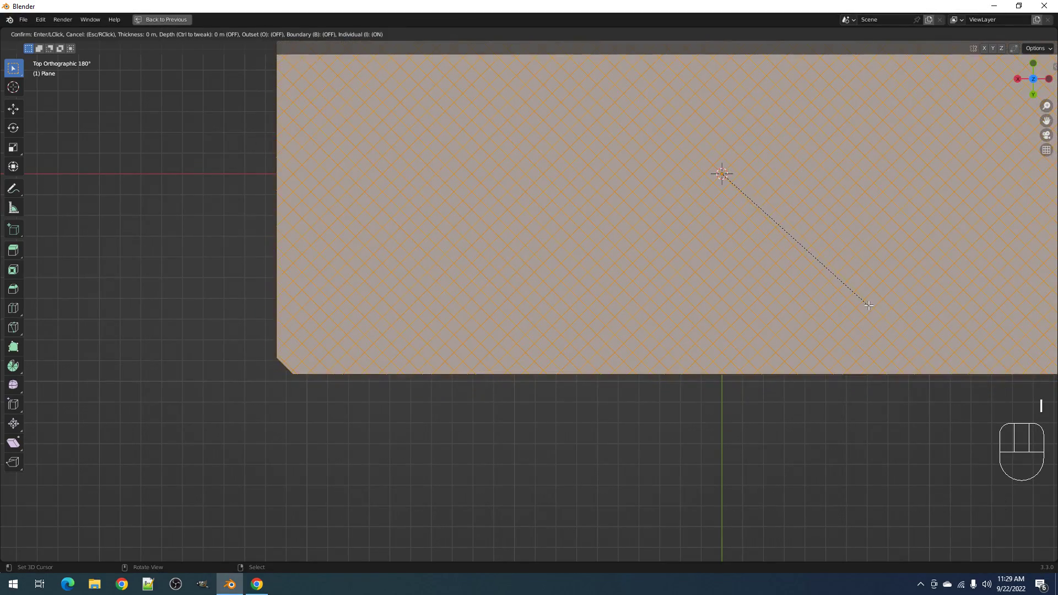
key(shift)
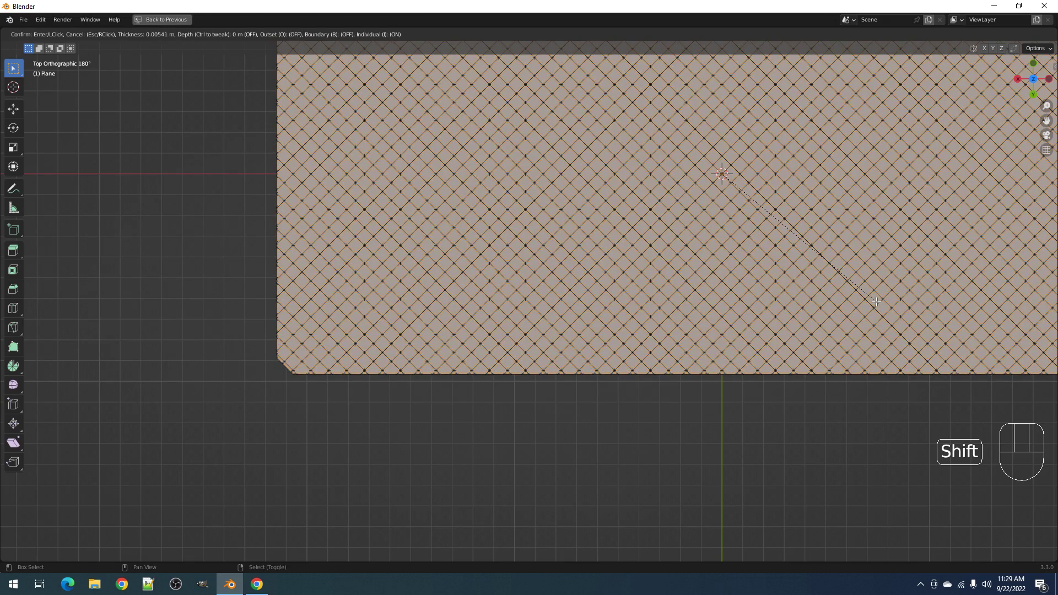
click(720, 173)
- Try to select the grid's full diamond faces from one sample face by similar area, then by similar perimeter
scroll(530, 284, up, 3)
key(3)
click(530, 284)
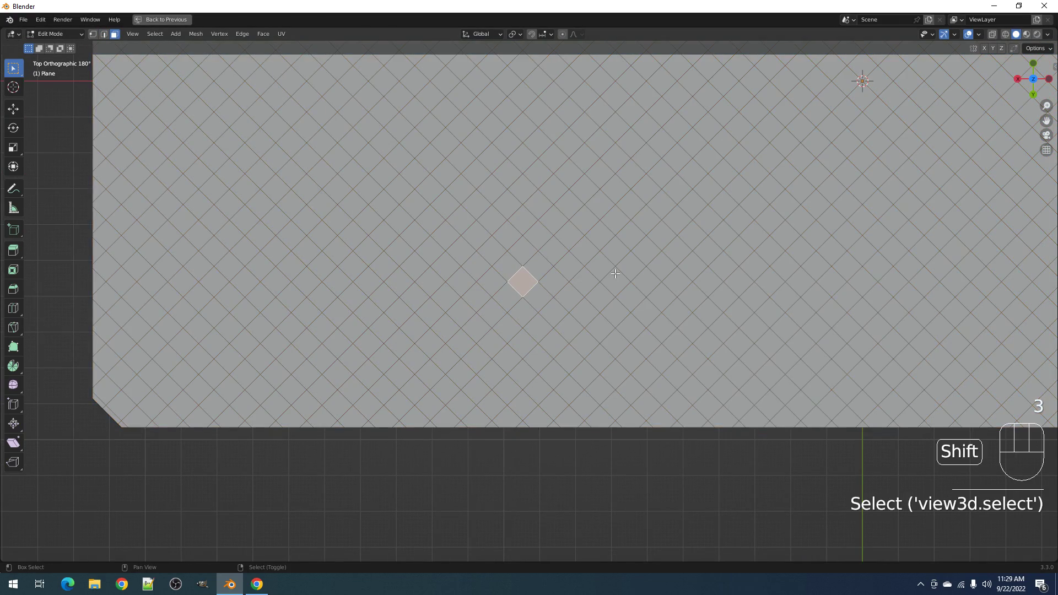
key(shift+g)
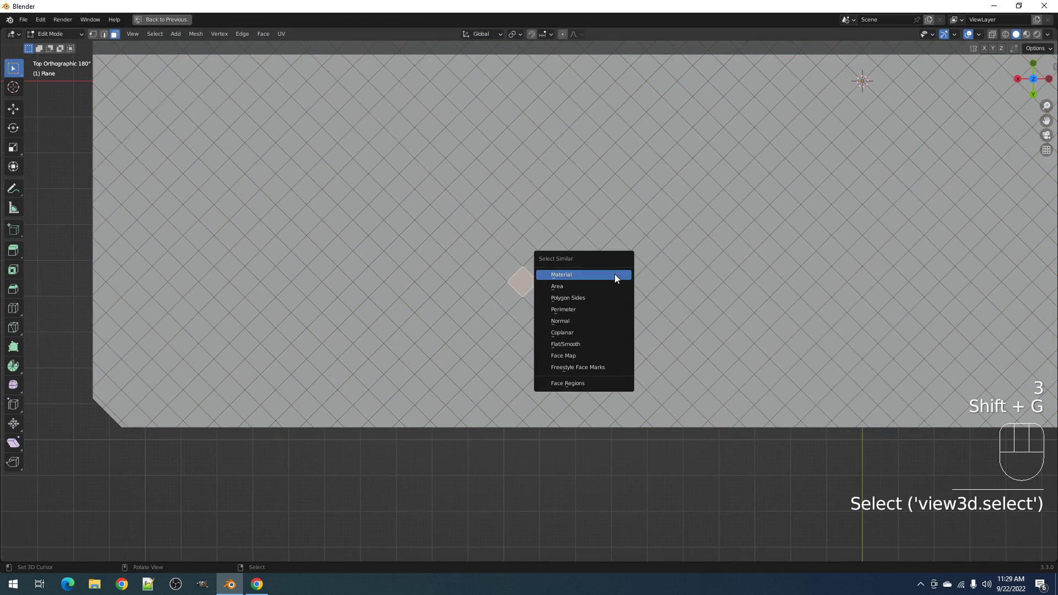
click(610, 284)
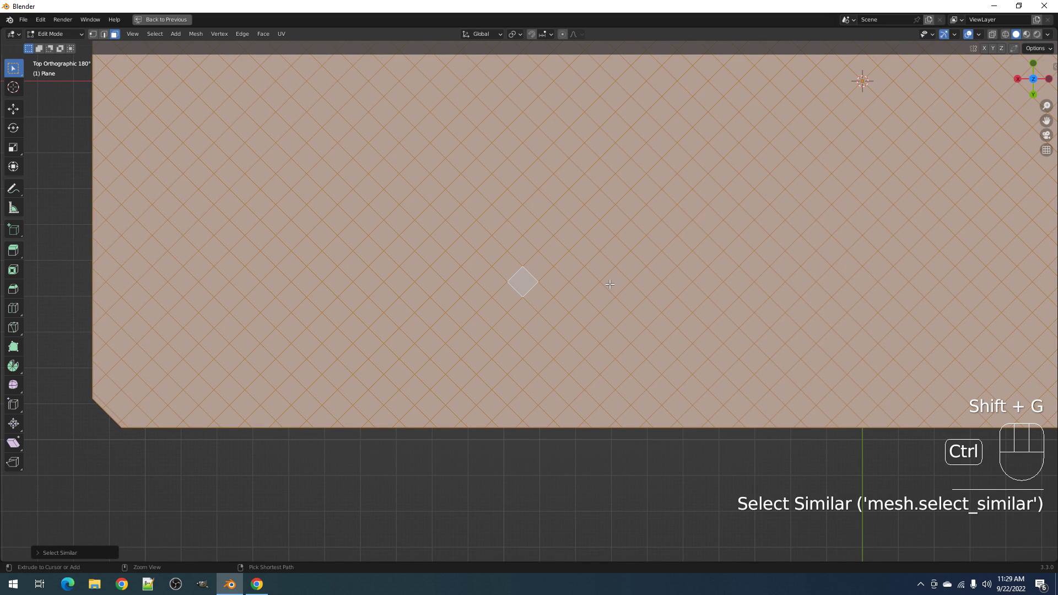
key(ctrl+z)
key(shift+g)
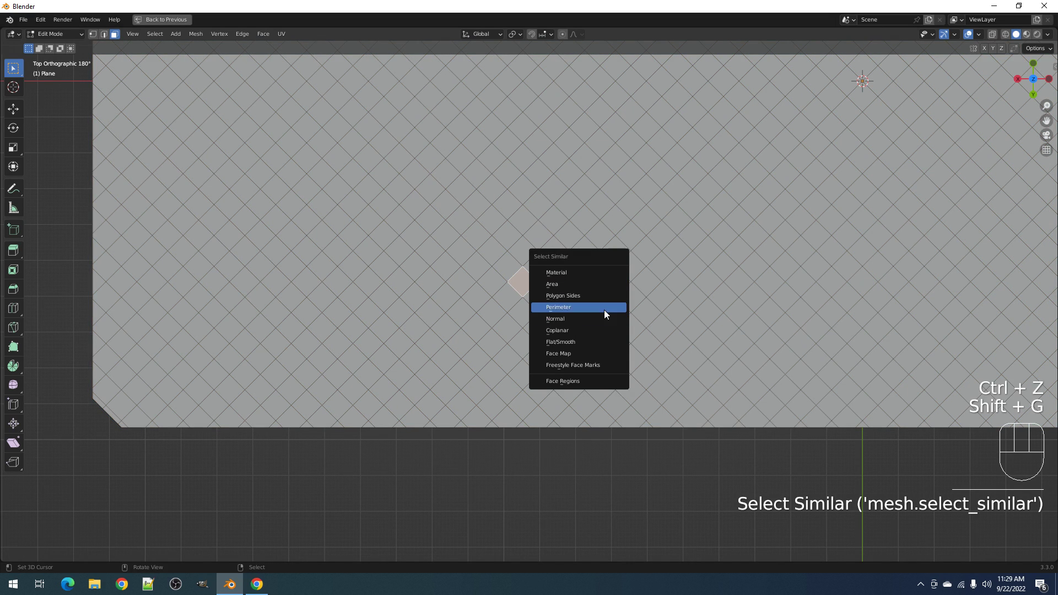
click(605, 309)
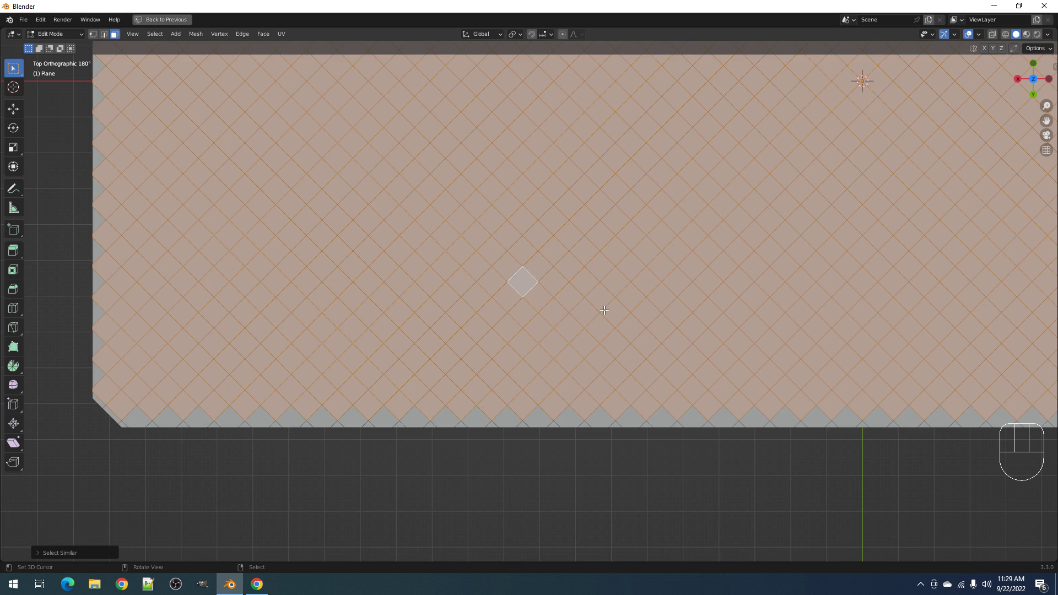
scroll(538, 433, down, 6)
scroll(628, 404, up, 3)
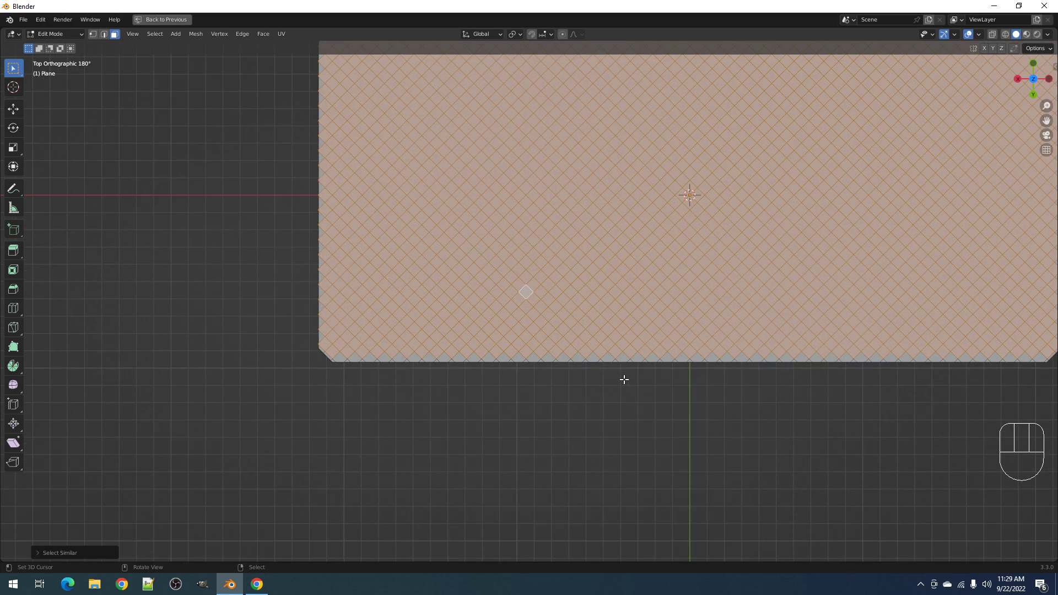
- Reveal the frame to compare the selected grid faces against it, and isolate the grid again for mesh editing
key(Tab)
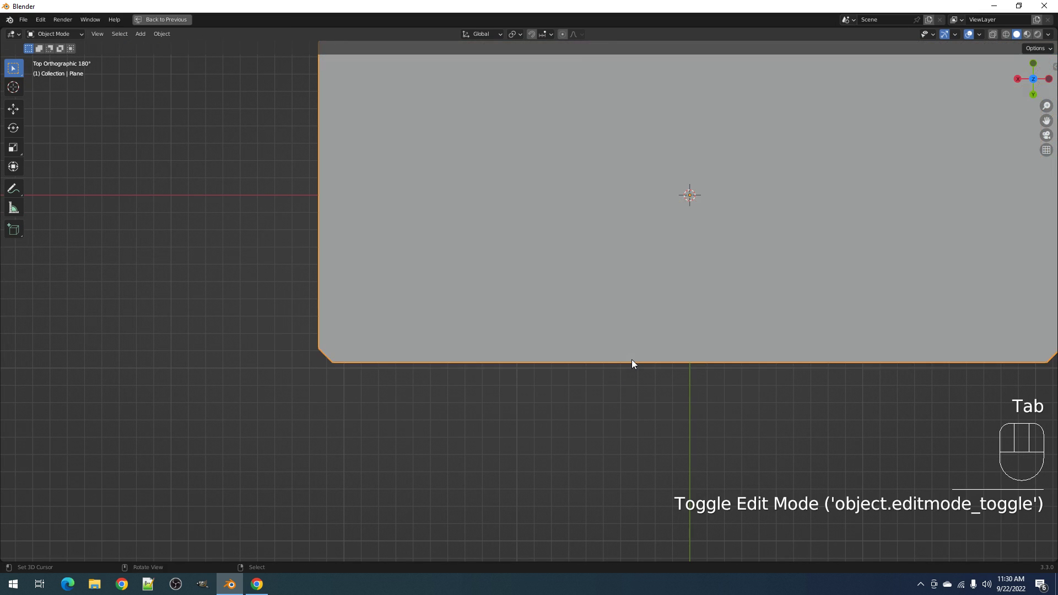
key(alt+h)
key(alt+a)
key(Tab)
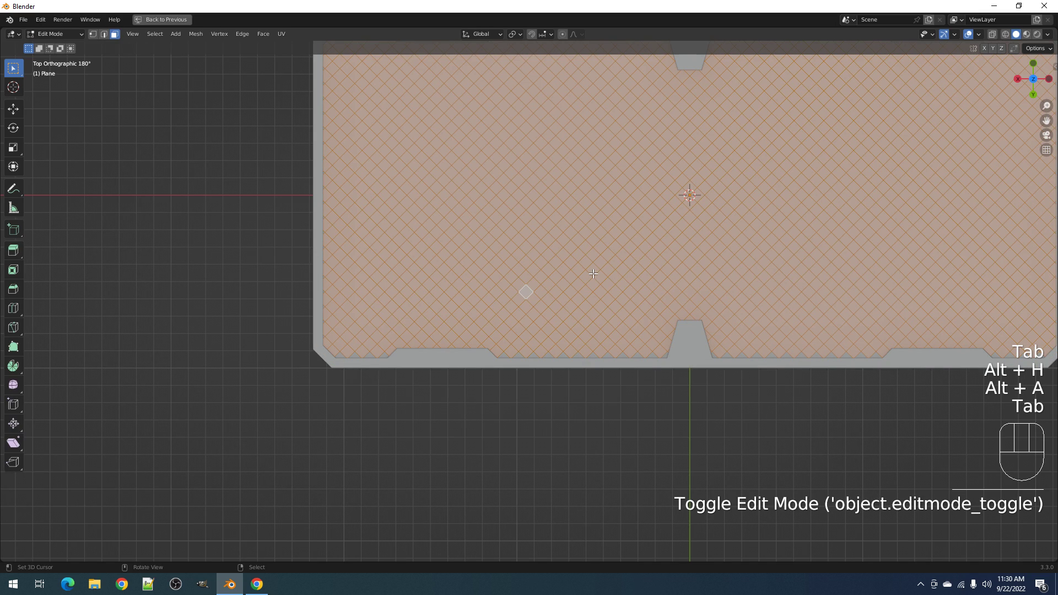
scroll(530, 301, up, 2)
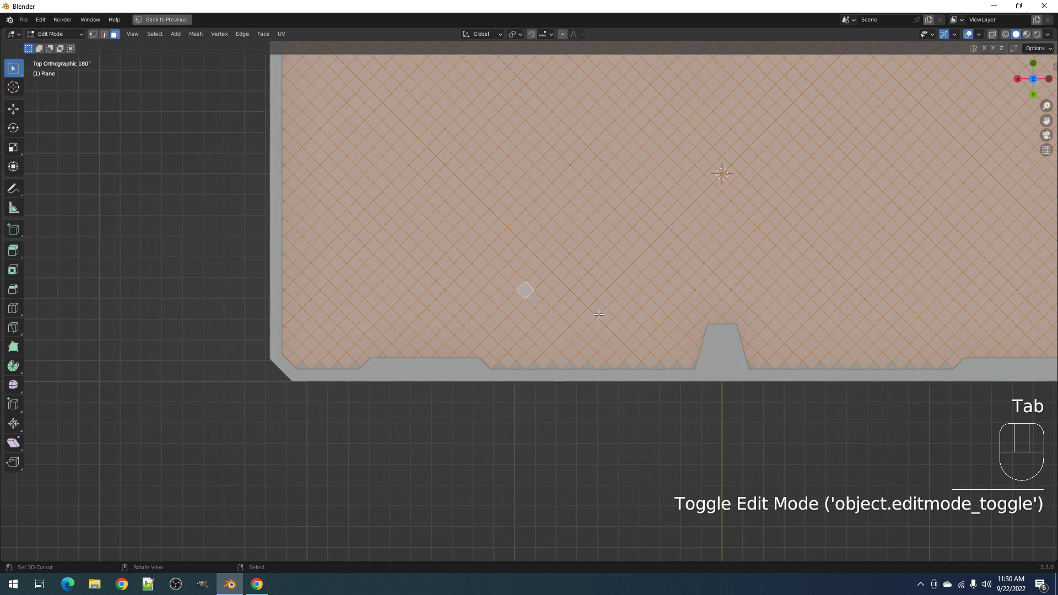
key(Tab)
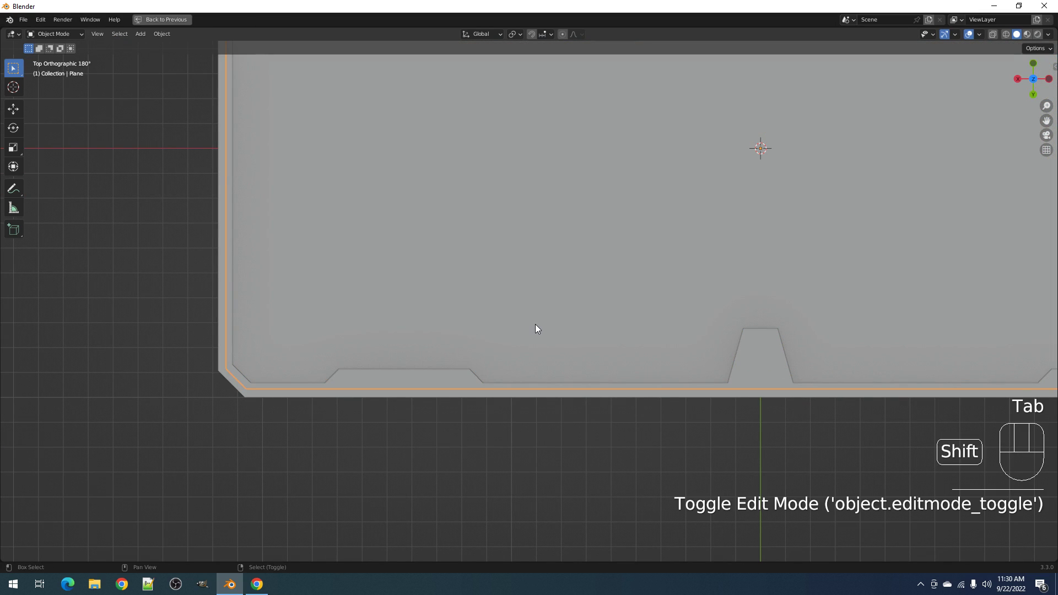
key(shift+h)
key(Tab)
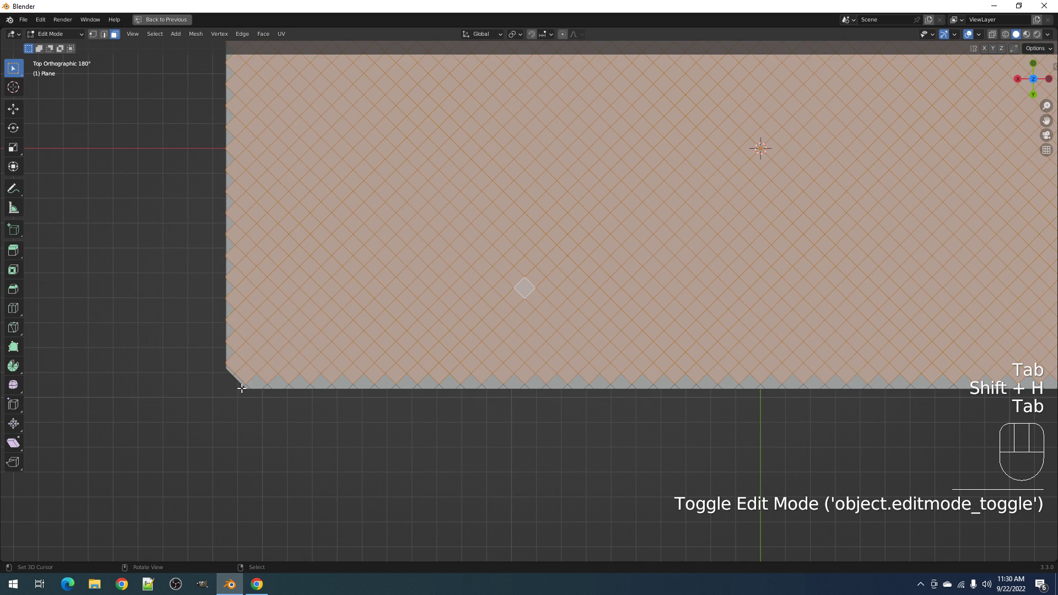
- Select all grid faces except the small border triangles, found by similar perimeter, and the small faces along the chamfered corner
key(alt+a)
click(477, 415)
key(shift+g)
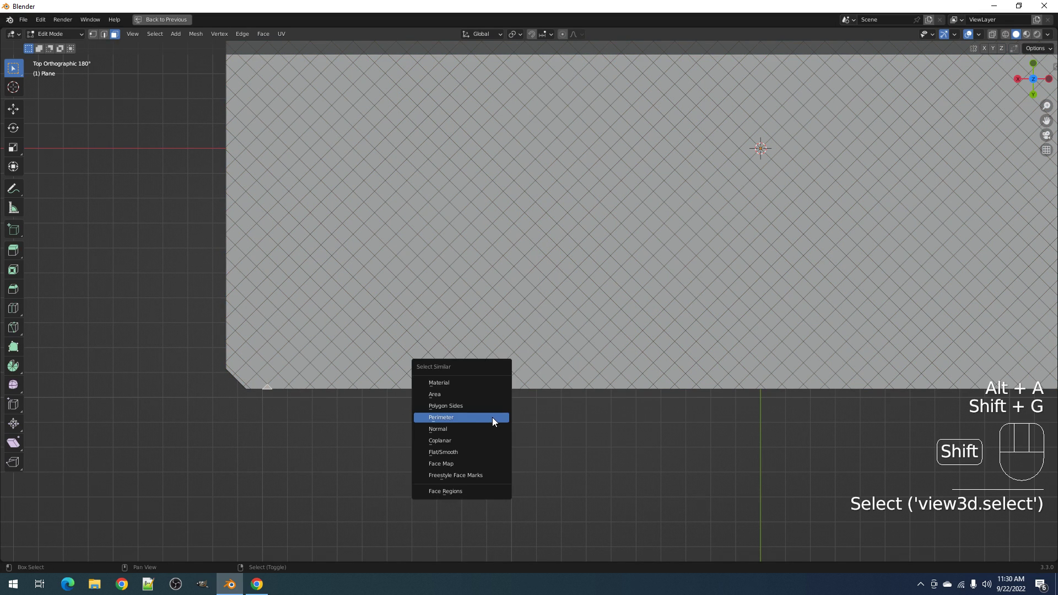
click(493, 418)
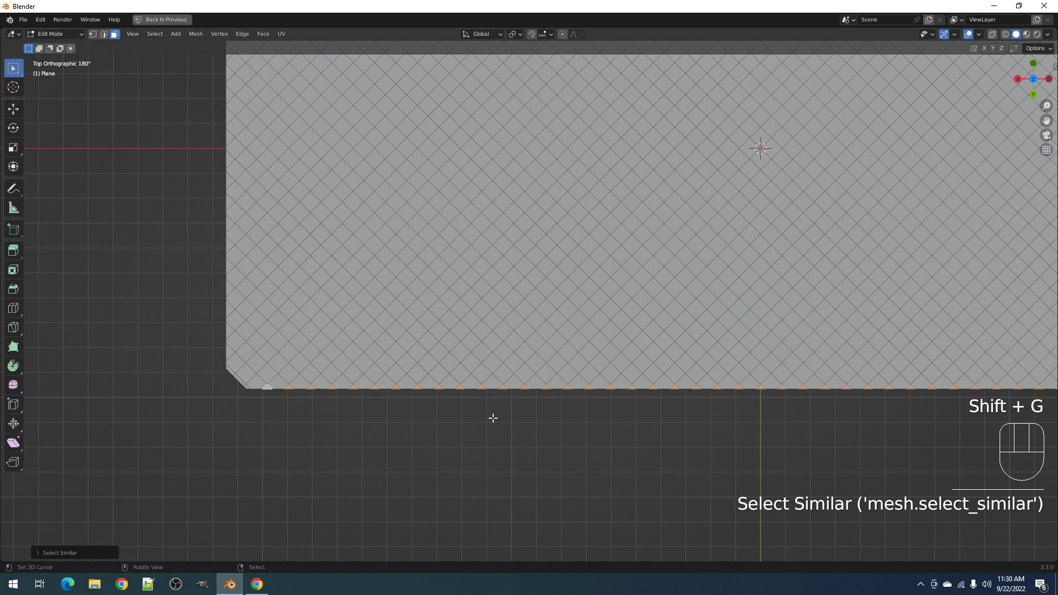
scroll(492, 418, down, 4)
scroll(493, 342, up, 6)
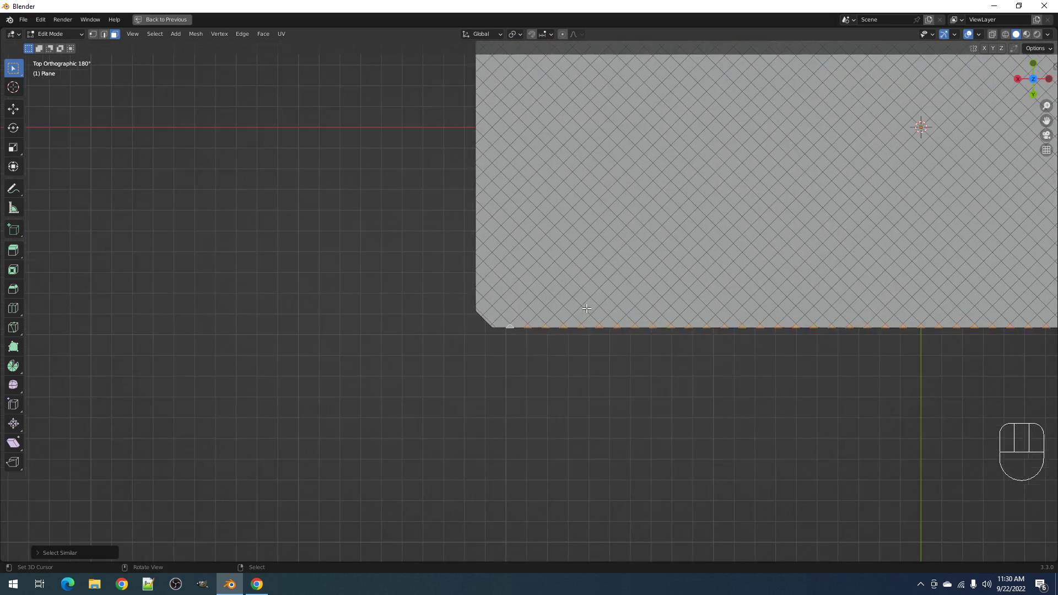
scroll(493, 342, up, 1)
shift+click(441, 340)
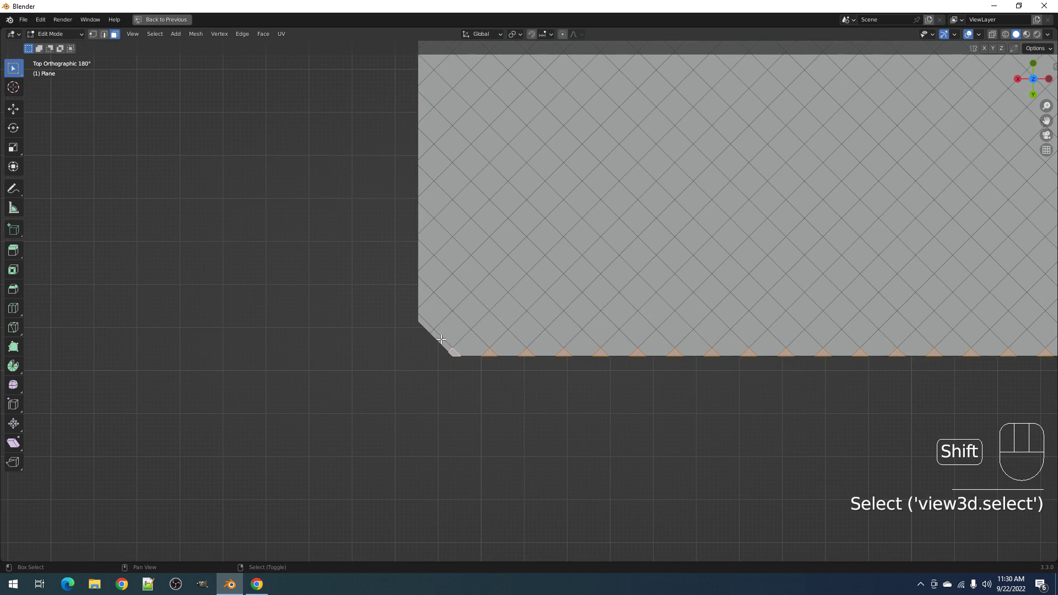
scroll(439, 329, down, 2)
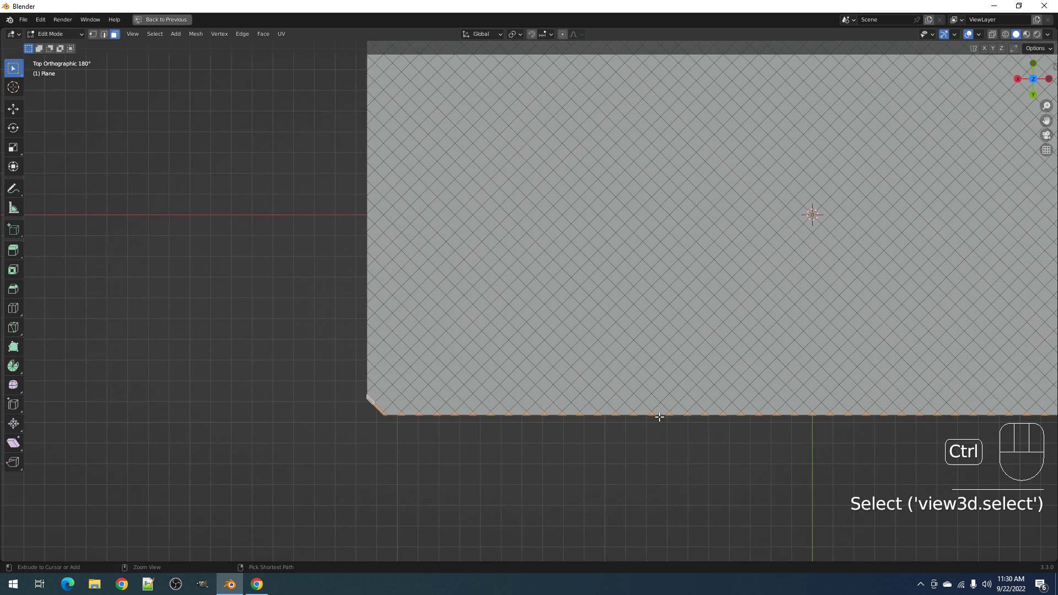
key(ctrl+i)
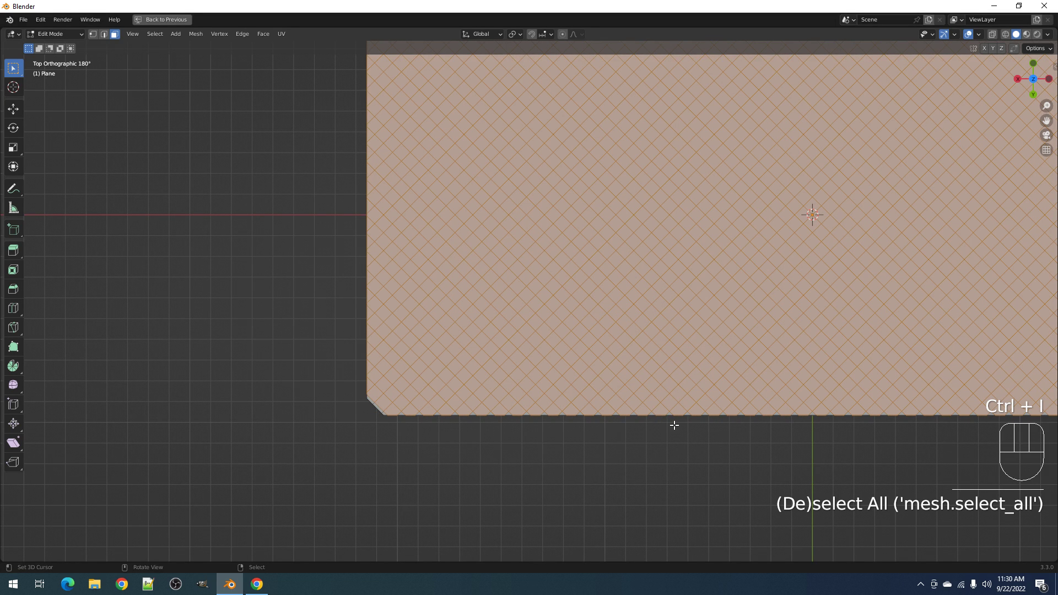
- Inset the selected grid faces individually by about 0.009 m and delete the inner faces to open the mesh holes
scroll(675, 426, up, 2)
key(i)
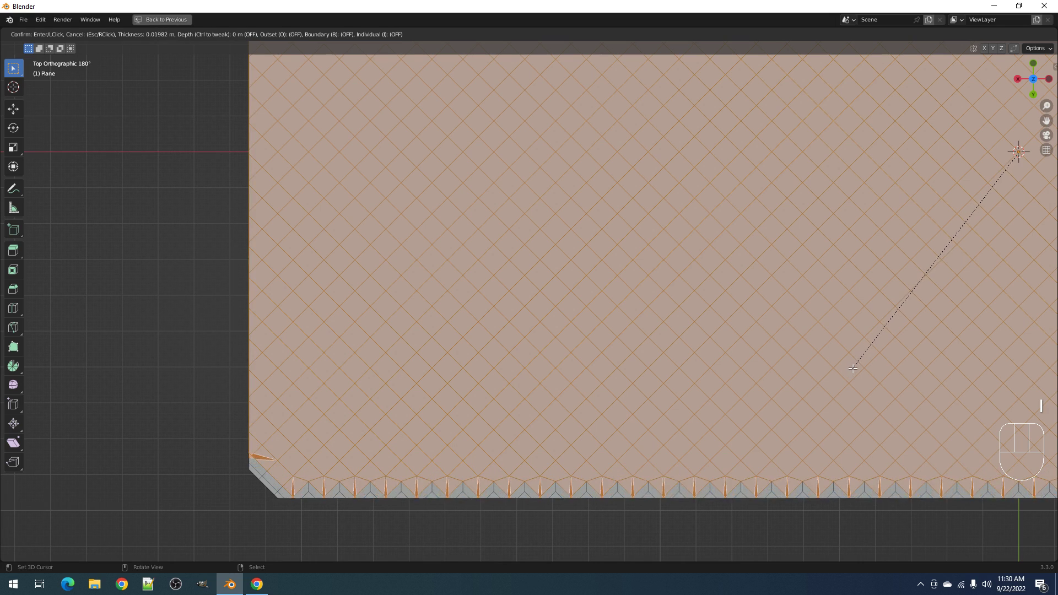
key(i)
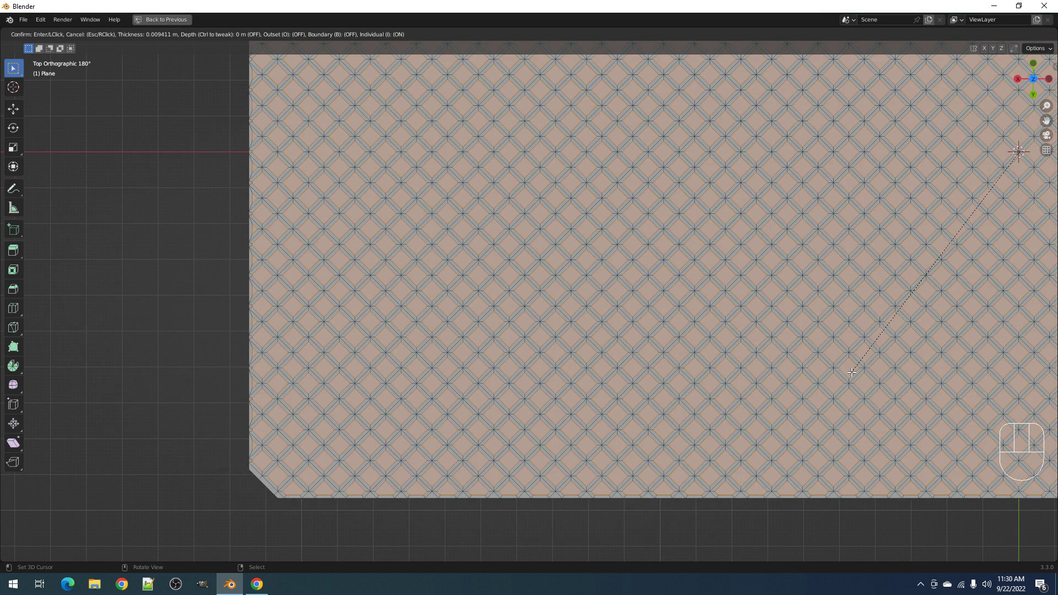
click(851, 373)
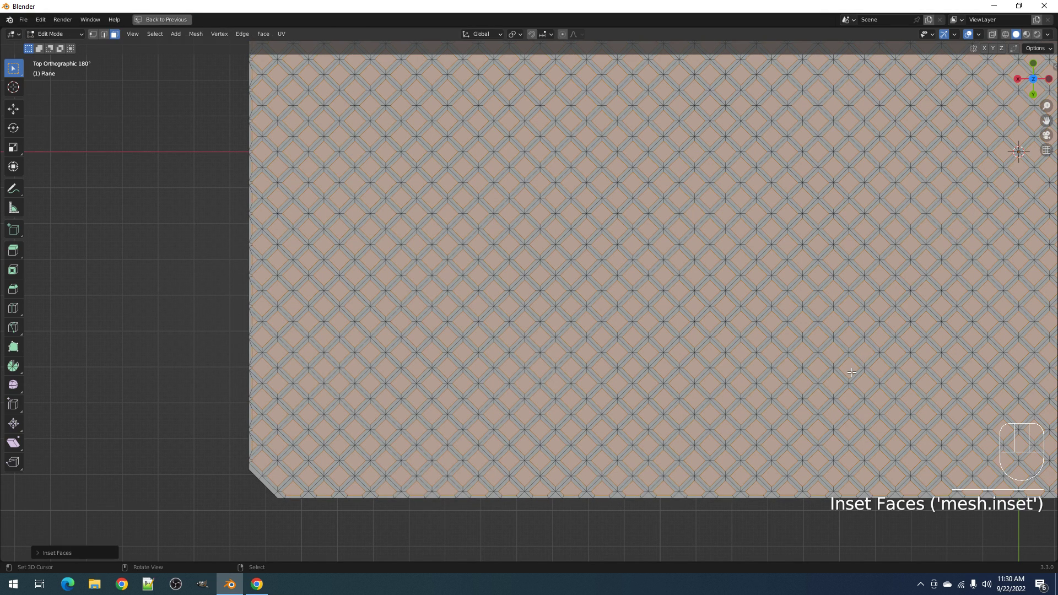
key(x)
click(851, 372)
- Finish the mesh editing, reveal the frame again and select the perforated grid in a perspective view
key(Tab)
key(alt+h)
key(alt+a)
middle_drag(696, 372, 626, 279)
scroll(625, 306, up, 4)
click(624, 302)
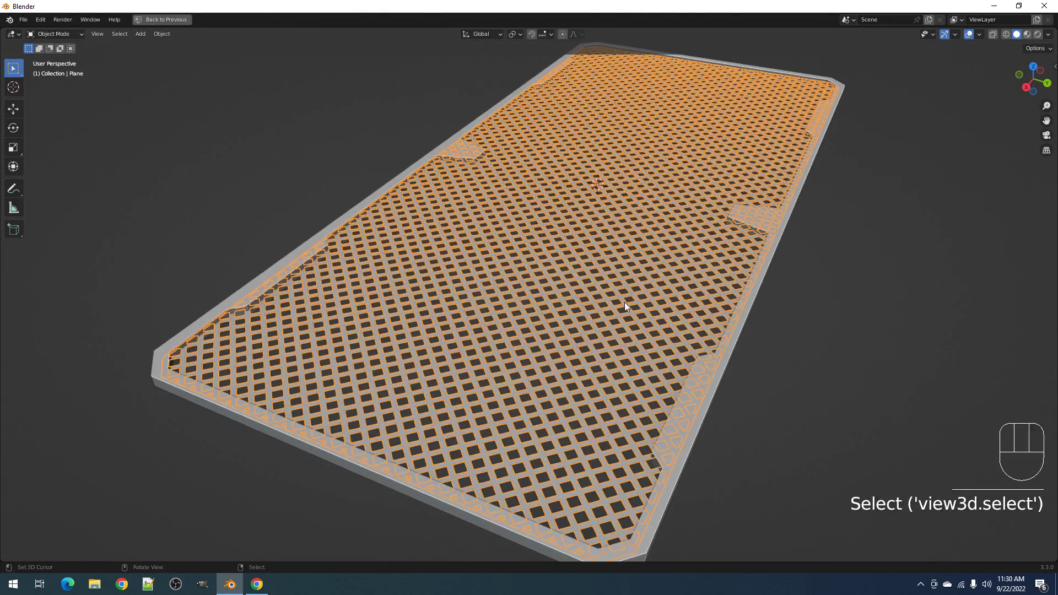
- Add a Solidify modifier to the grid with a thickness of about 0.02 and an offset of 0
shift+click(686, 314)
scroll(686, 314, up, 3)
key(ctrl+shift+x)
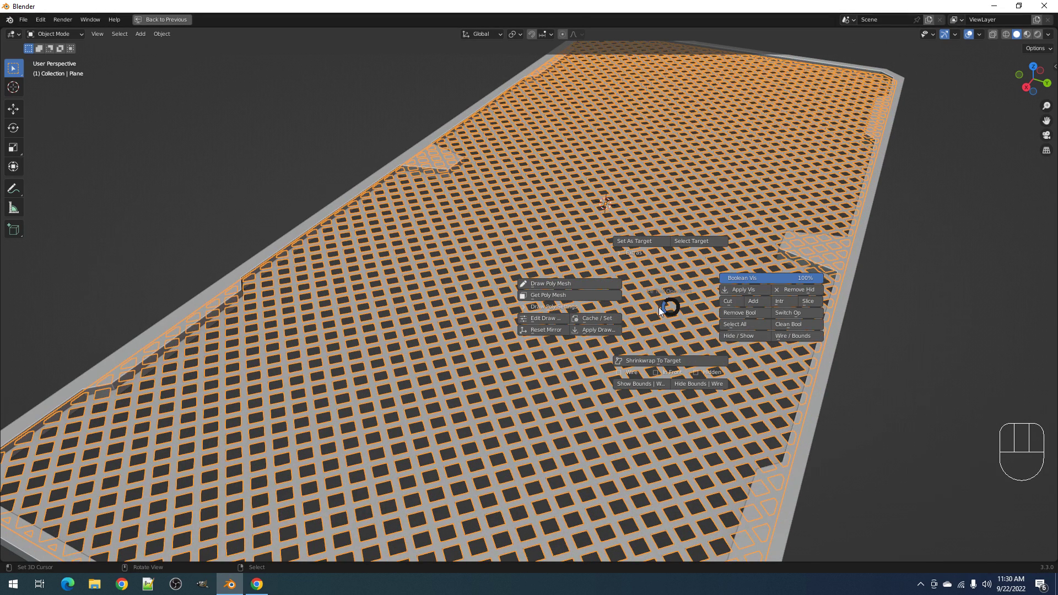
click(548, 318)
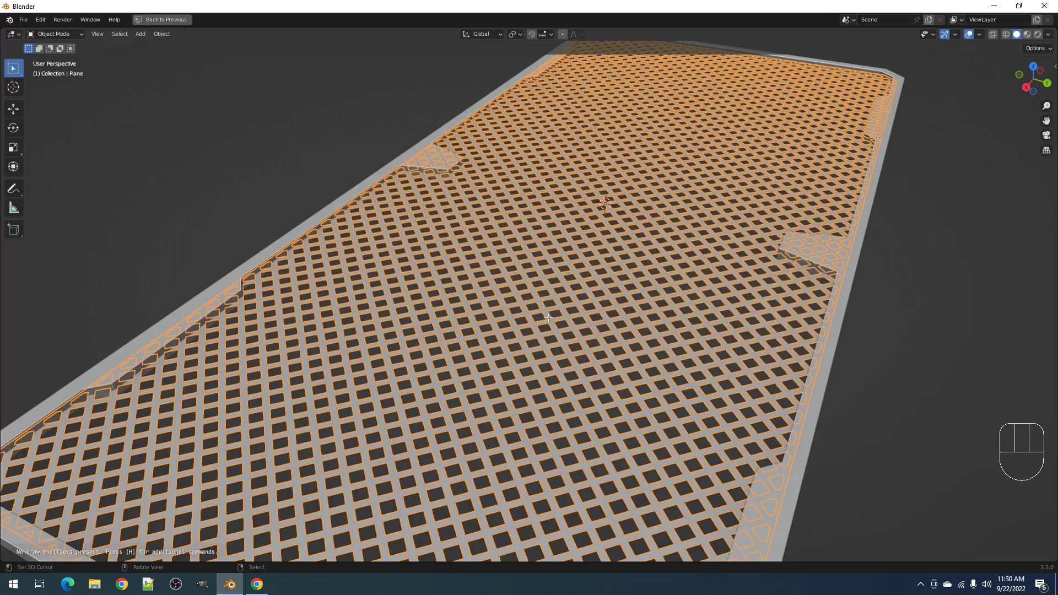
scroll(442, 343, down, 6)
middle_drag(441, 343, 660, 322)
scroll(623, 309, up, 2)
key(s)
key(ctrl+shift)
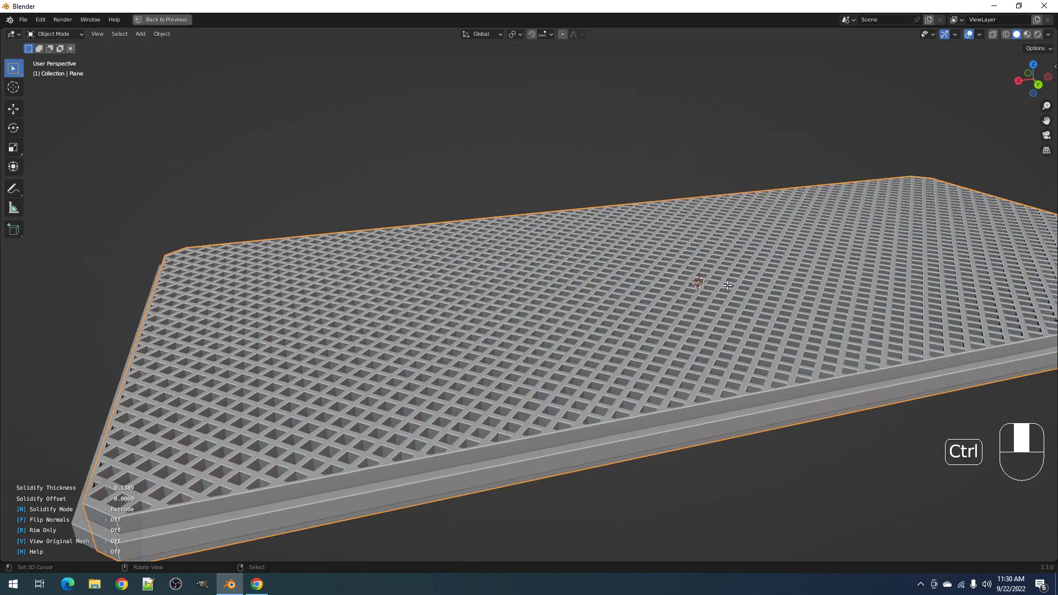
key(shift)
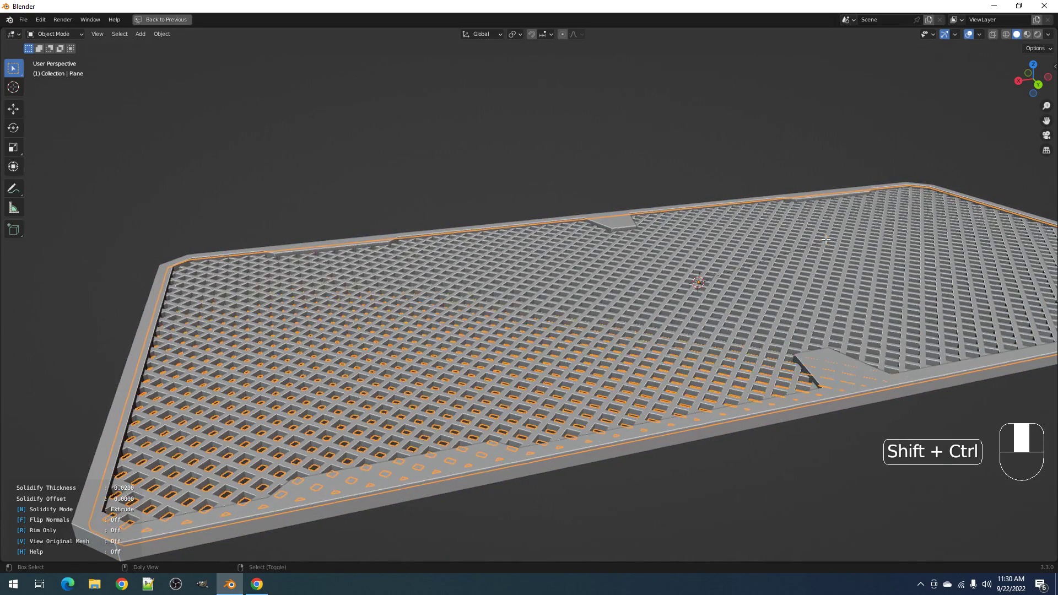
click(605, 272)
- Examine the thickened grid up close beside the frame, both as an object and in mesh editing
middle_drag(605, 272, 576, 337)
key(alt+a)
scroll(572, 339, up, 5)
shift+middle_drag(629, 286, 545, 362)
click(515, 379)
key(Tab)
key(Tab)
click(573, 296)
scroll(573, 296, up, 6)
key(Tab)
scroll(573, 298, down, 6)
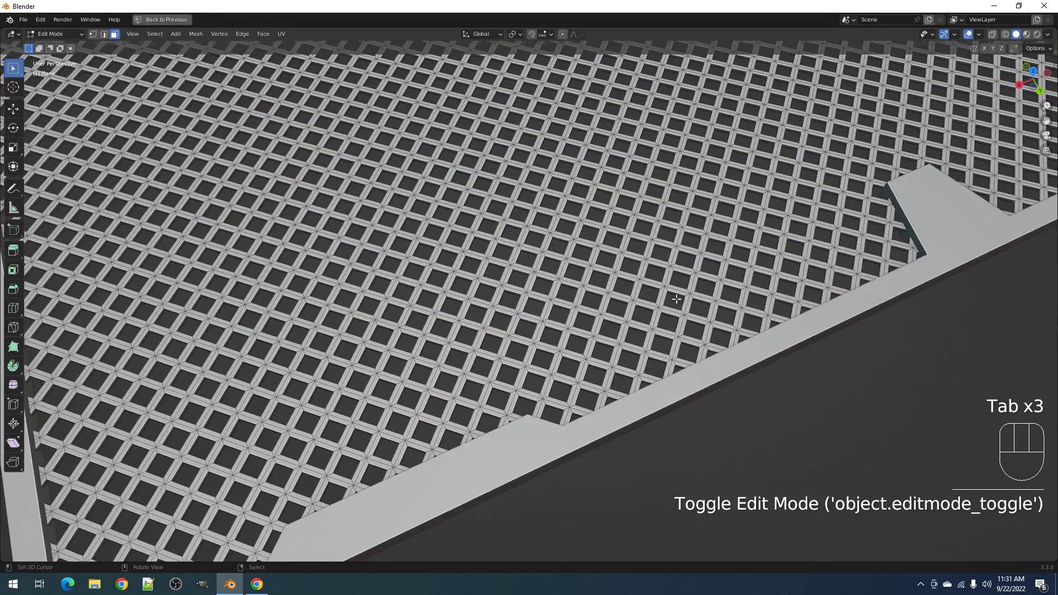
- Try to move and slide a single vertex of the grid's strands
scroll(624, 280, up, 7)
key(1)
click(607, 314)
mouse_move(607, 314)
middle_down()
mouse_move(634, 312)
mouse_move(610, 307)
middle_up()
key(g)
right_click(645, 331)
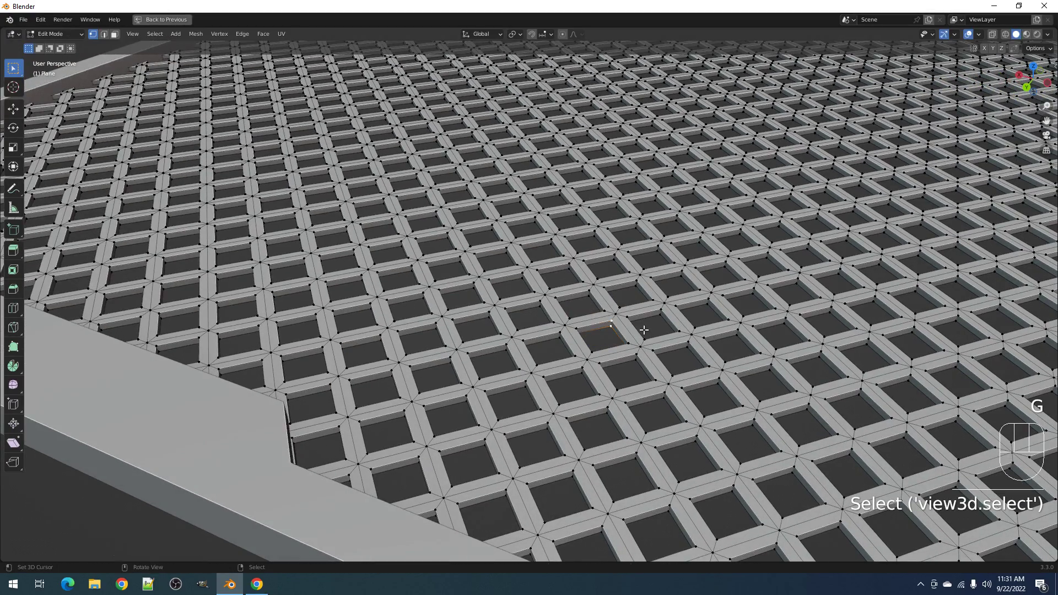
key(g)
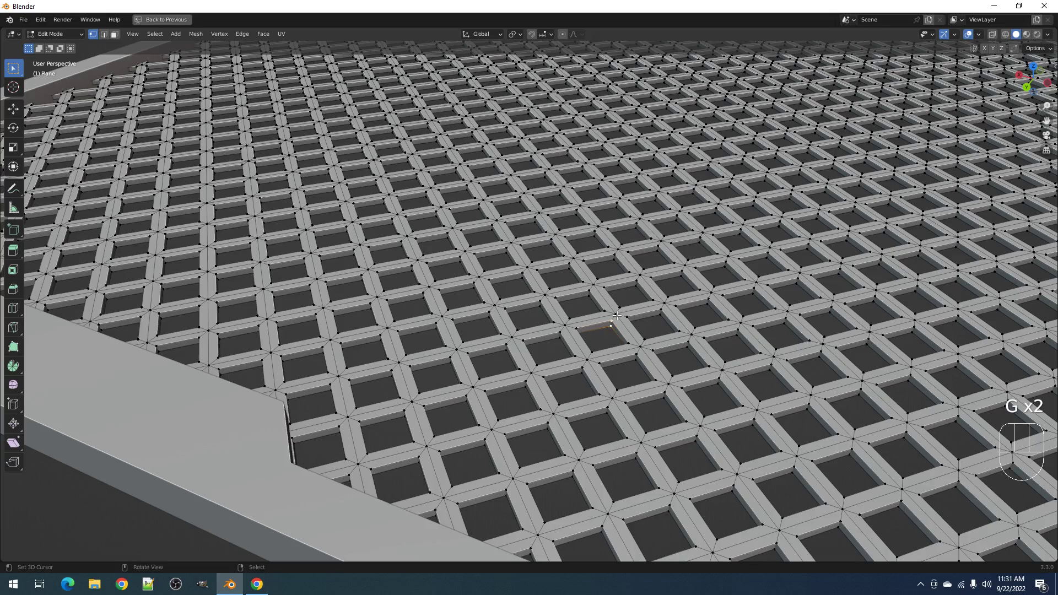
scroll(662, 307, down, 10)
key(Tab)
- Examine the frame together with the grid from several angles, selecting the frame and checking its mesh
middle_drag(661, 307, 623, 331)
key(alt+a)
click(599, 344)
scroll(599, 344, down, 5)
scroll(623, 331, up, 8)
key(alt+a)
click(605, 321)
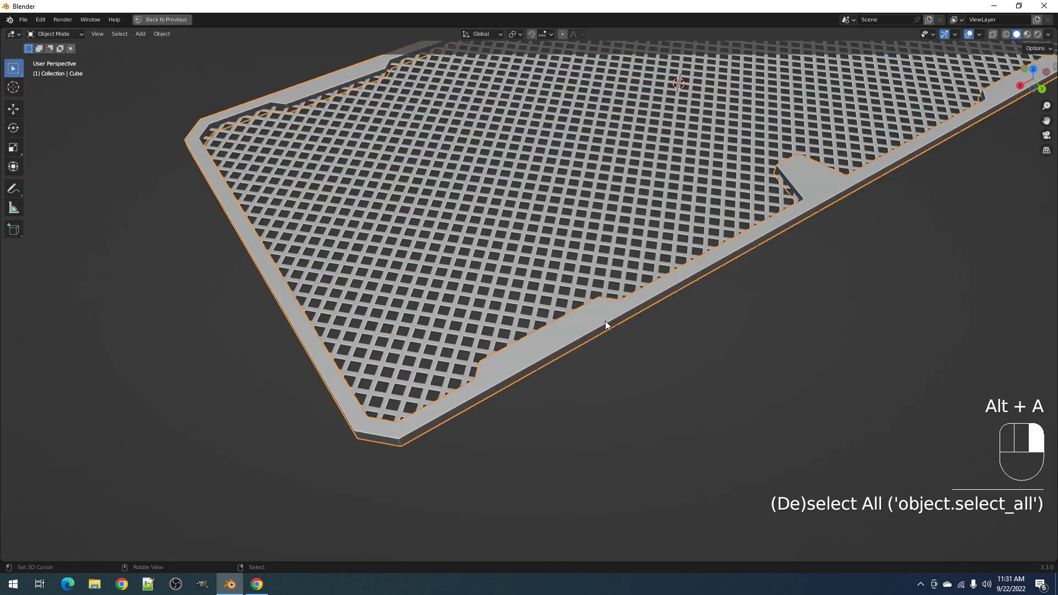
key(Tab)
key(Tab)
scroll(603, 316, down, 6)
middle_drag(603, 316, 581, 425)
scroll(553, 333, up, 3)
key(alt+a)
- Snap the 3D cursor to the midpoint of two outer vertices on the frame's short end side
key(Tab)
middle_drag(548, 331, 568, 273)
scroll(571, 275, up, 2)
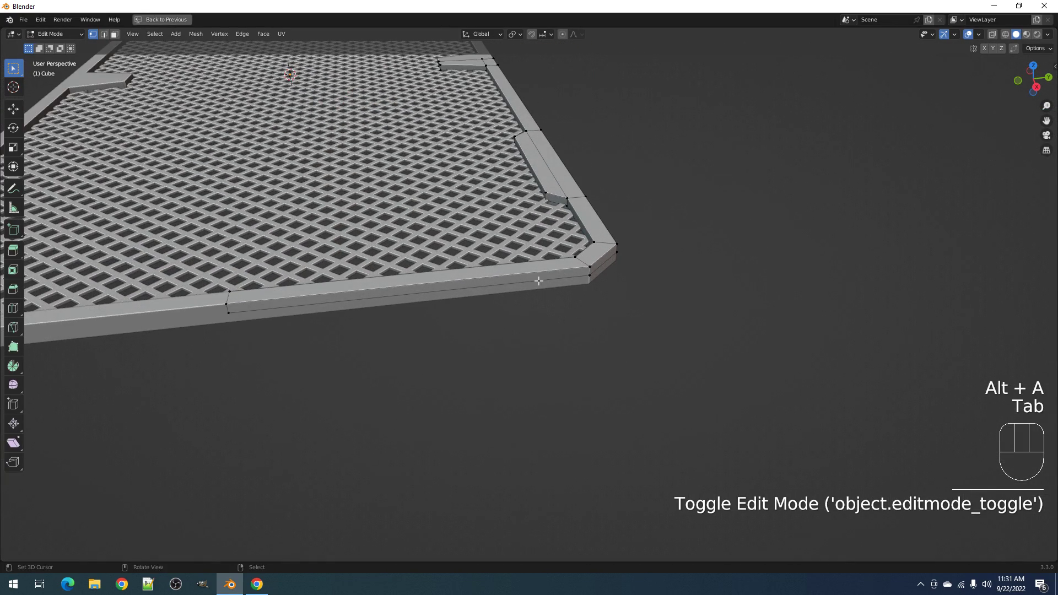
click(575, 279)
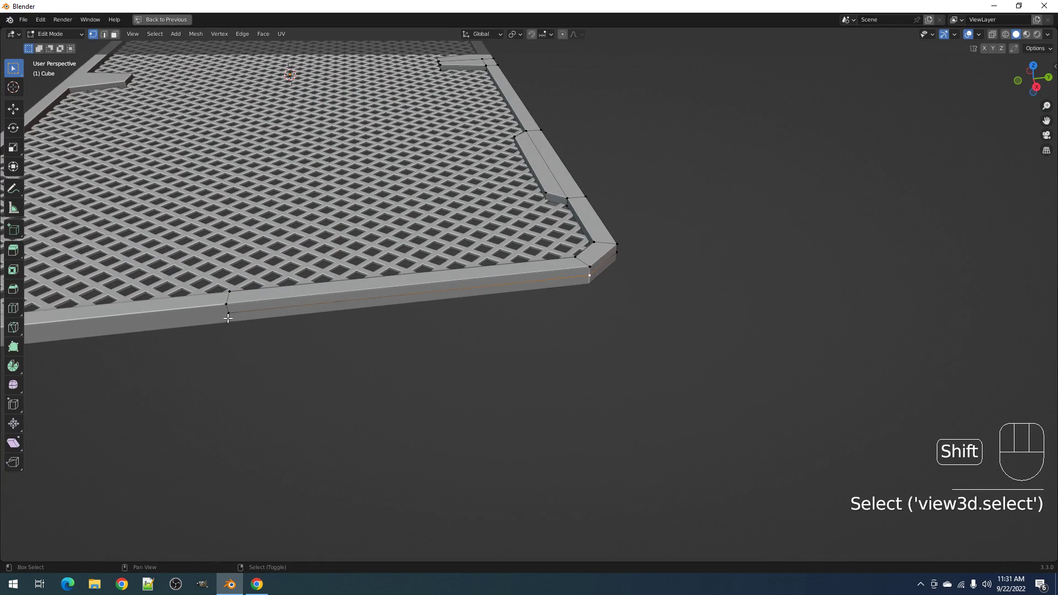
key(shift+s)
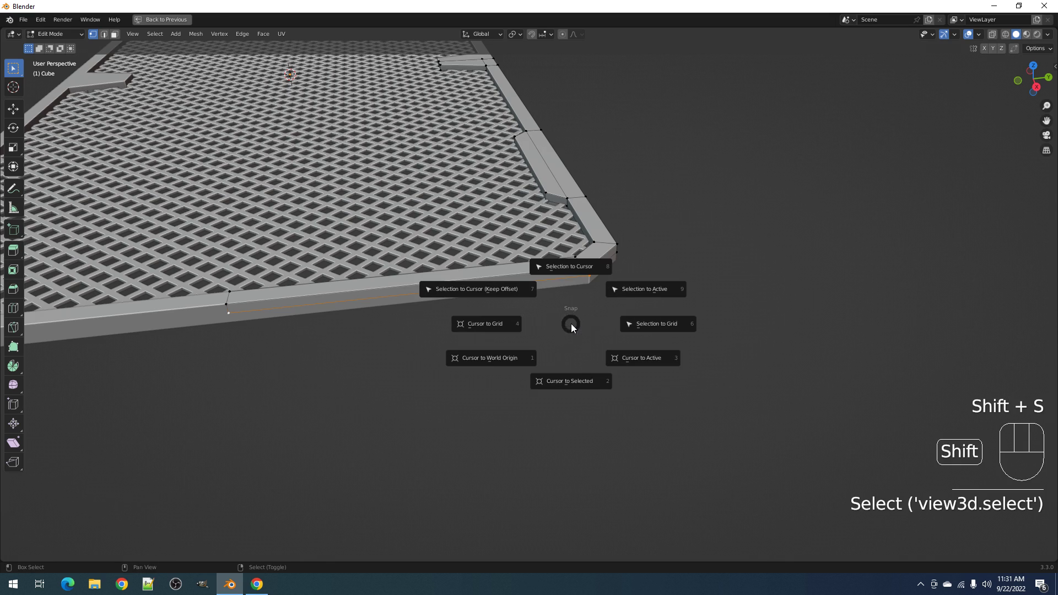
click(577, 386)
scroll(574, 380, down, 5)
key(Tab)
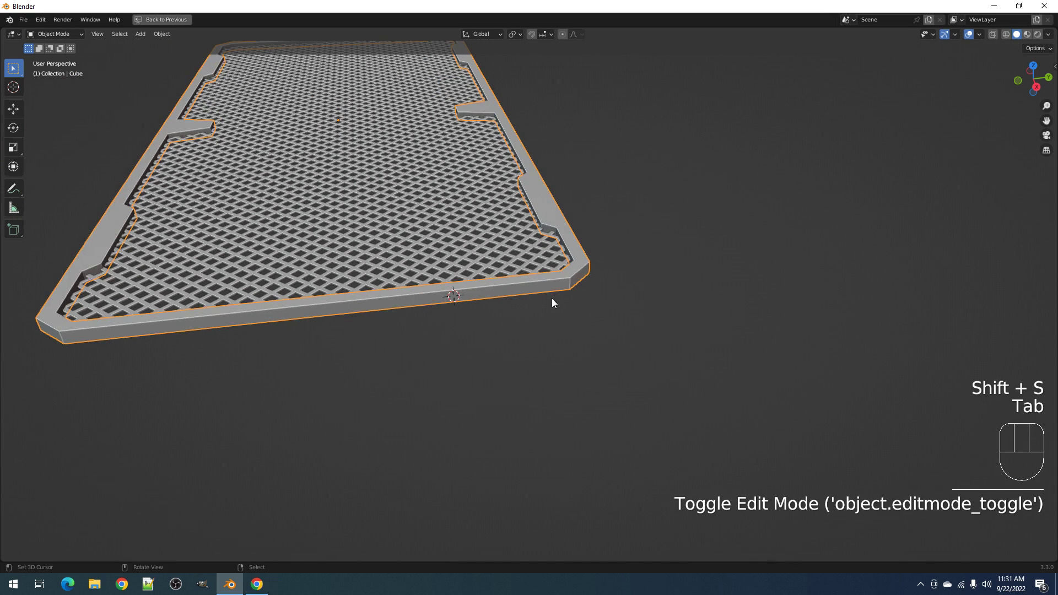
- Add an intersect object to the frame's mesh at the 3D cursor on the short end side
key(Tab)
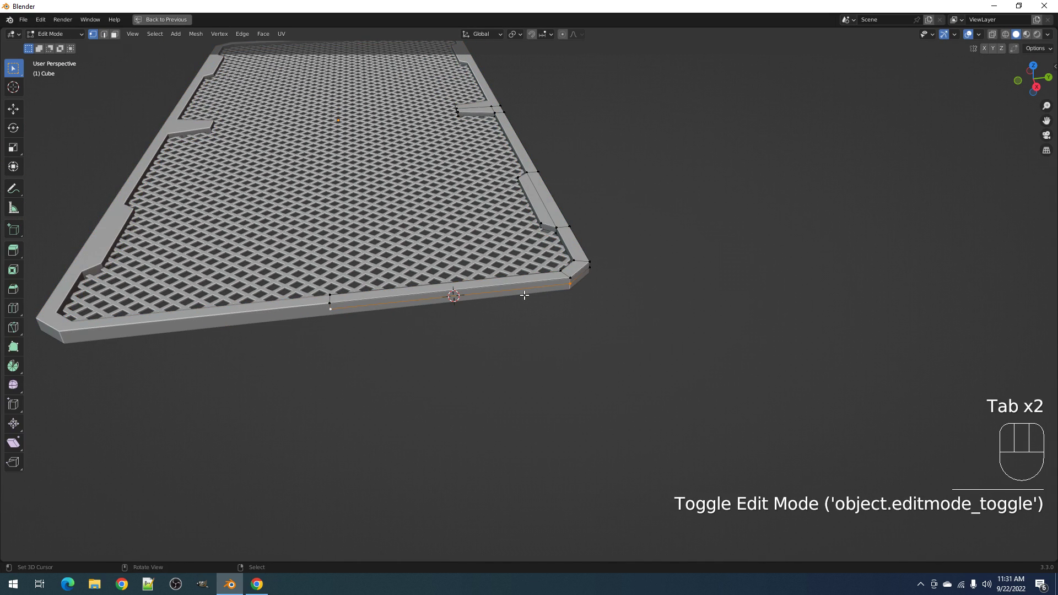
key(alt+a)
key(alt+x)
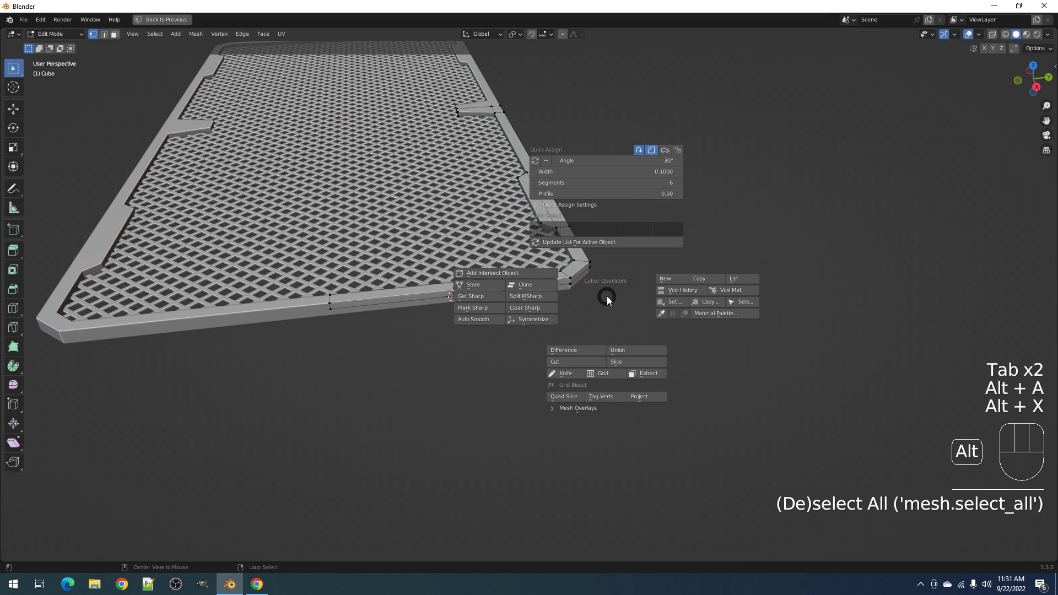
click(538, 274)
click(616, 295)
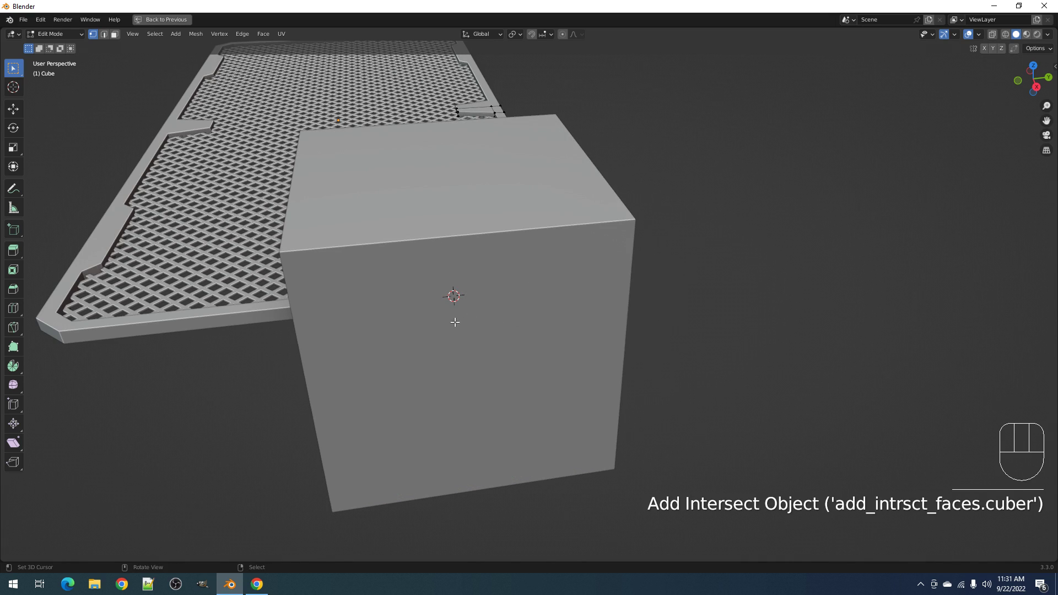
- Scale the new cube's whole mesh down to a small block on the frame's end
key(Tab)
click(630, 328)
key(Tab)
key(a)
key(s)
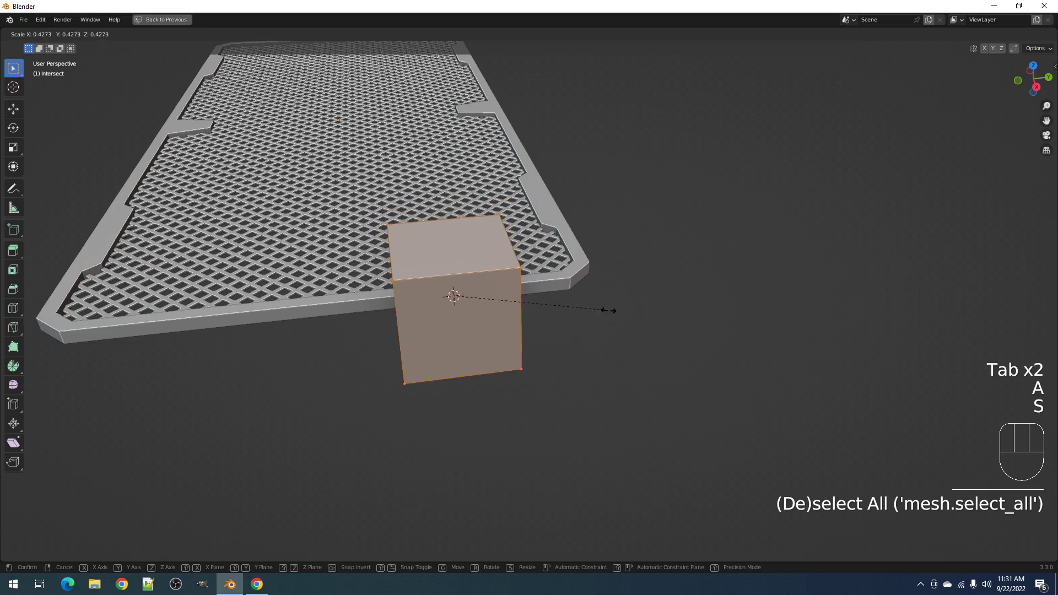
click(524, 289)
- Stretch the block along the Y axis and move it along the frame's short end side
middle_drag(525, 290, 556, 352)
key(s)
key(y)
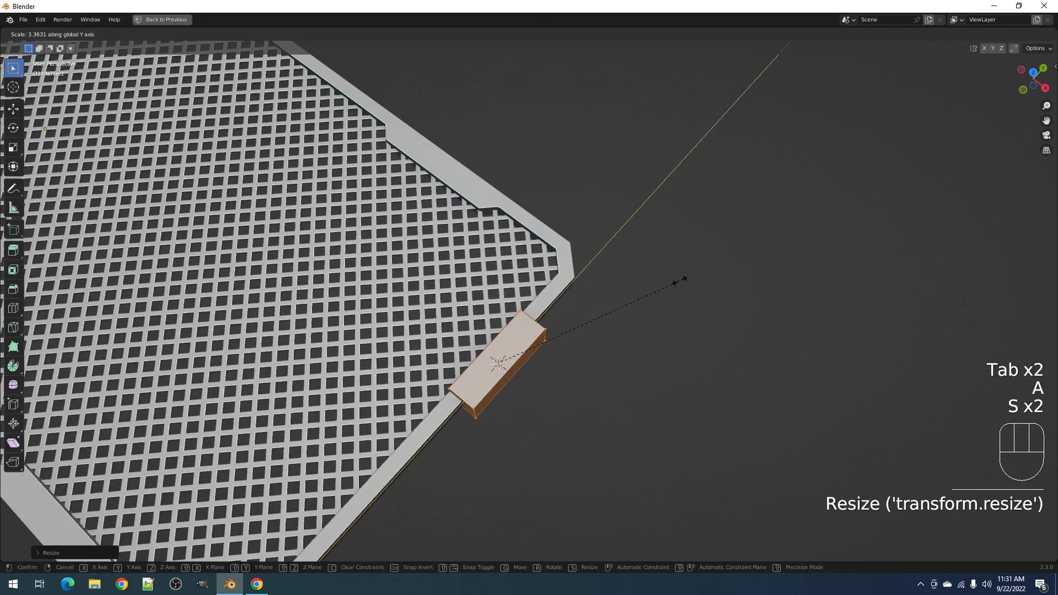
click(726, 259)
key(g)
click(567, 379)
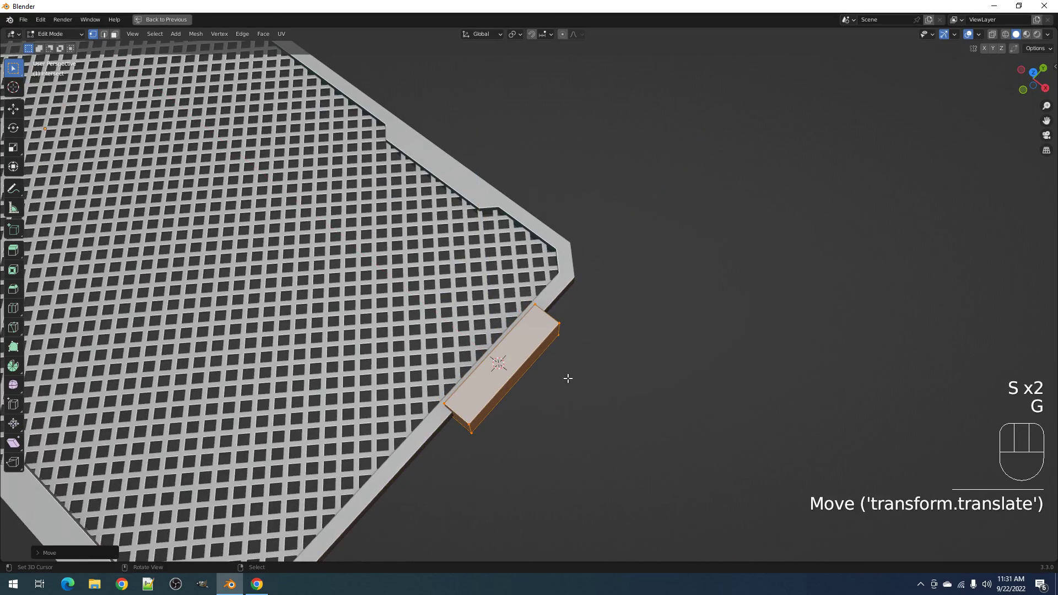
key(Tab)
- Examine the block against the frame's short end from several angles
scroll(612, 364, down, 4)
middle_drag(711, 342, 560, 348)
shift+middle_drag(521, 344, 538, 377)
scroll(551, 375, up, 3)
middle_drag(604, 370, 554, 370)
scroll(530, 364, down, 5)
click(480, 365)
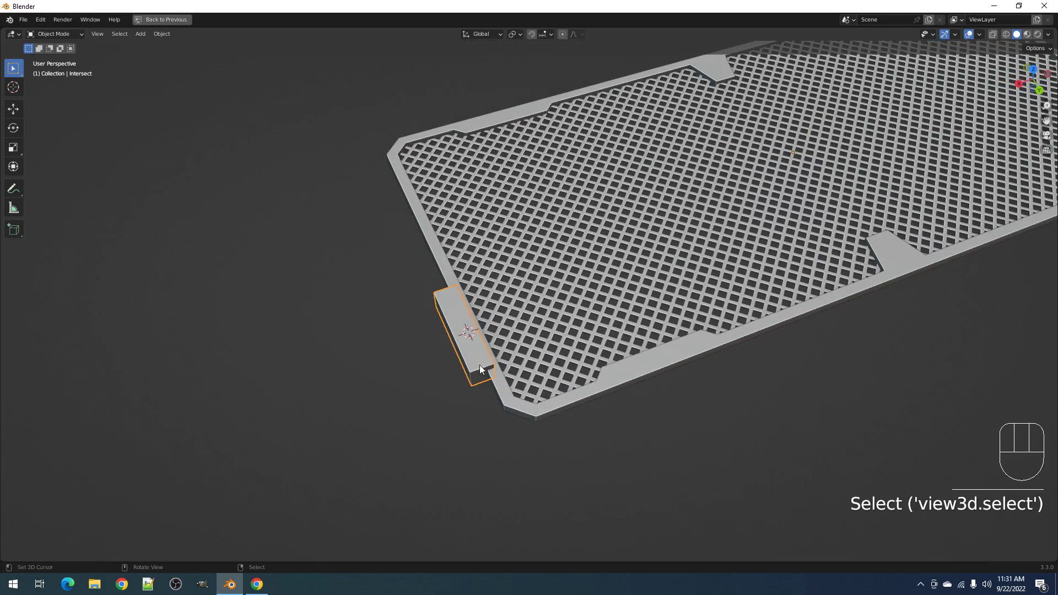
key(r)
click(624, 324)
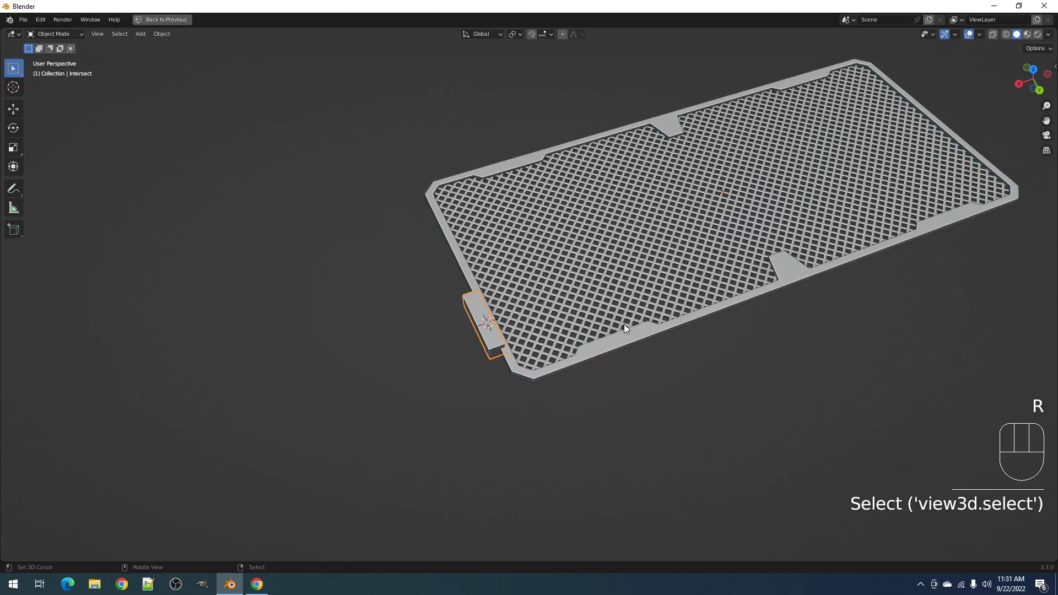
scroll(568, 369, up, 3)
scroll(568, 369, down, 2)
- Mirror the end block to the other sides of the frame on all three axes with Auto Mirror
click(636, 390)
middle_drag(573, 392, 550, 339)
click(551, 392)
key(shift+q)
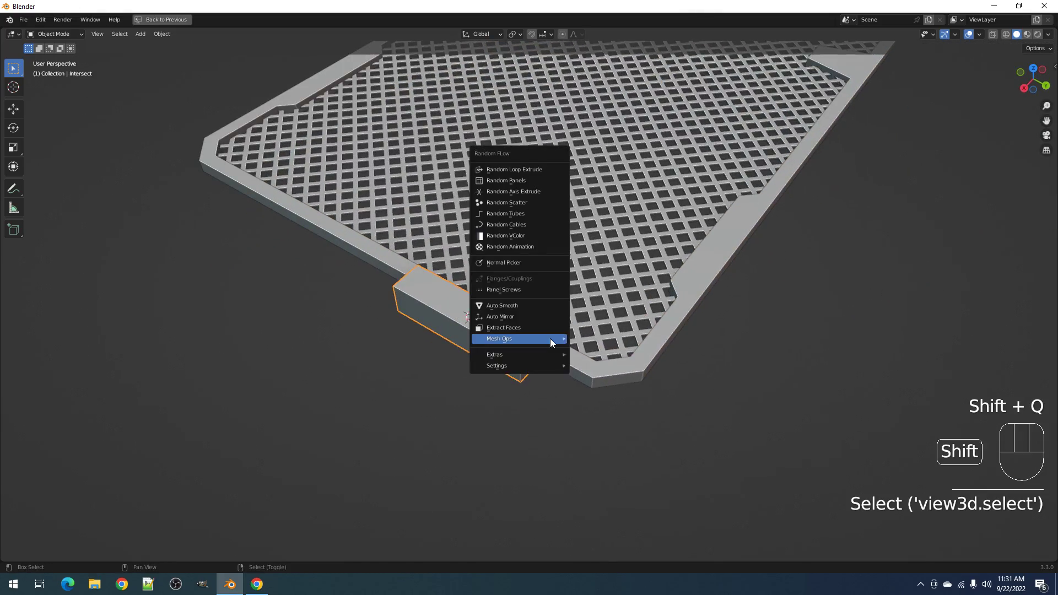
mouse_move(550, 339)
click(534, 318)
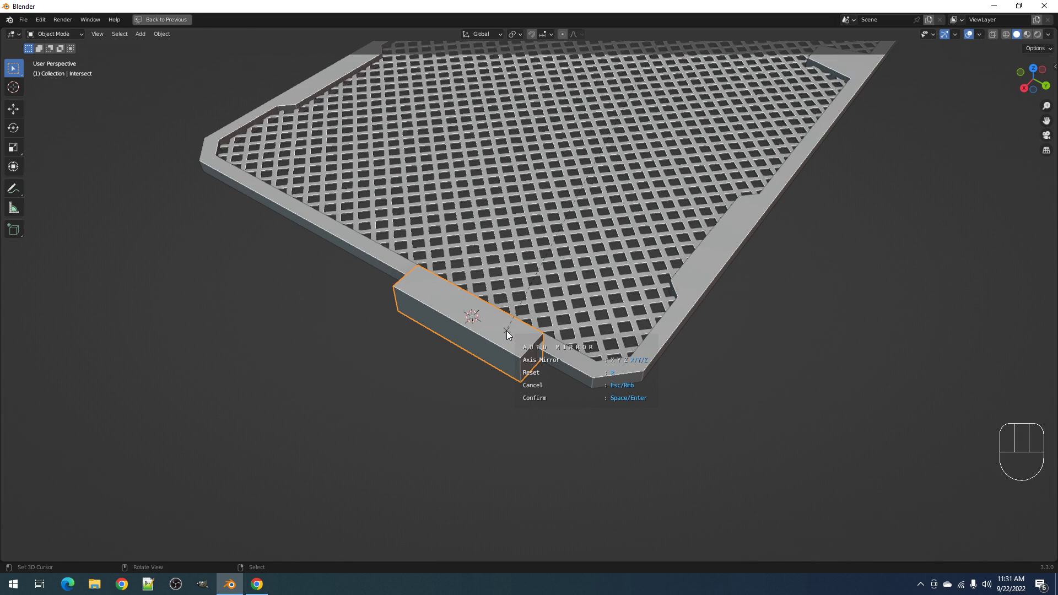
click(507, 330)
- Move the block's whole mesh about 0.1 m along the Y axis toward the frame's corner
key(Tab)
scroll(598, 350, down, 3)
key(a)
middle_drag(598, 350, 593, 314)
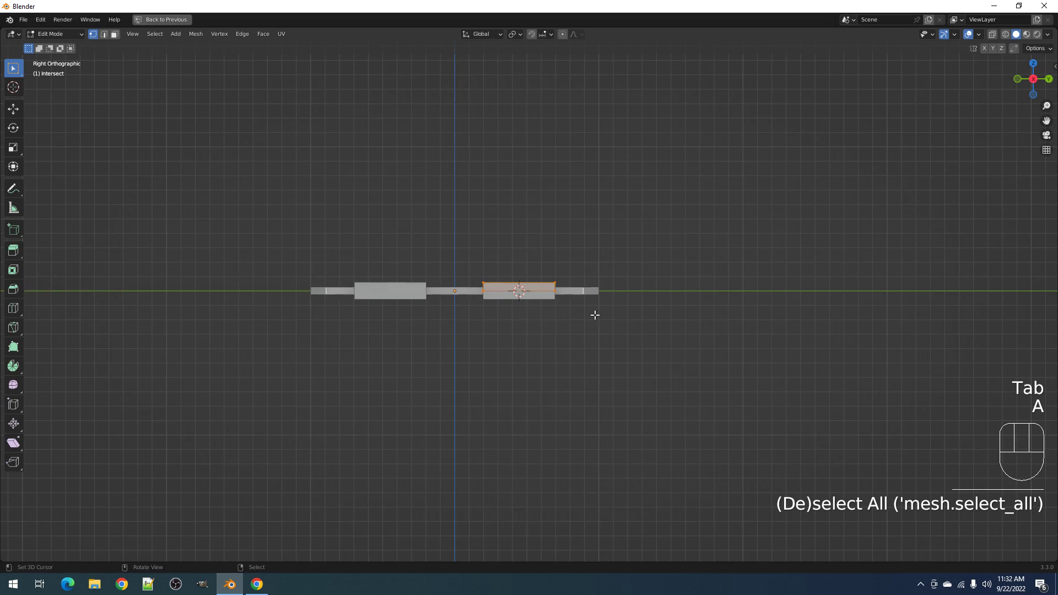
scroll(597, 314, up, 6)
key(g)
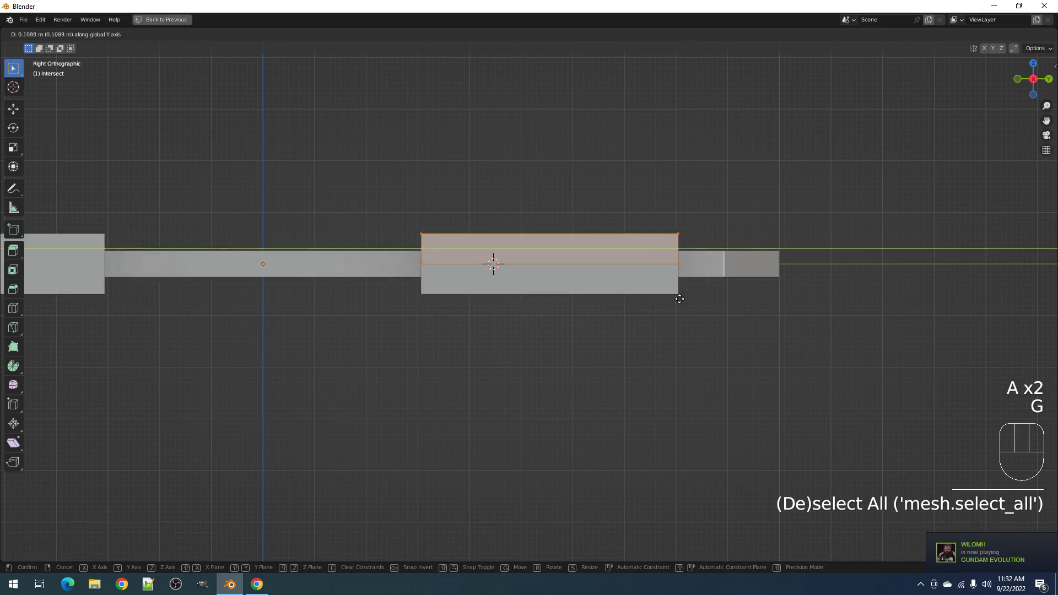
click(690, 299)
- Flatten the block by scaling its whole mesh along the Z axis by a factor of about 0.3
key(Tab)
scroll(716, 272, down, 3)
middle_drag(716, 273, 745, 326)
scroll(728, 314, up, 5)
key(Tab)
key(a)
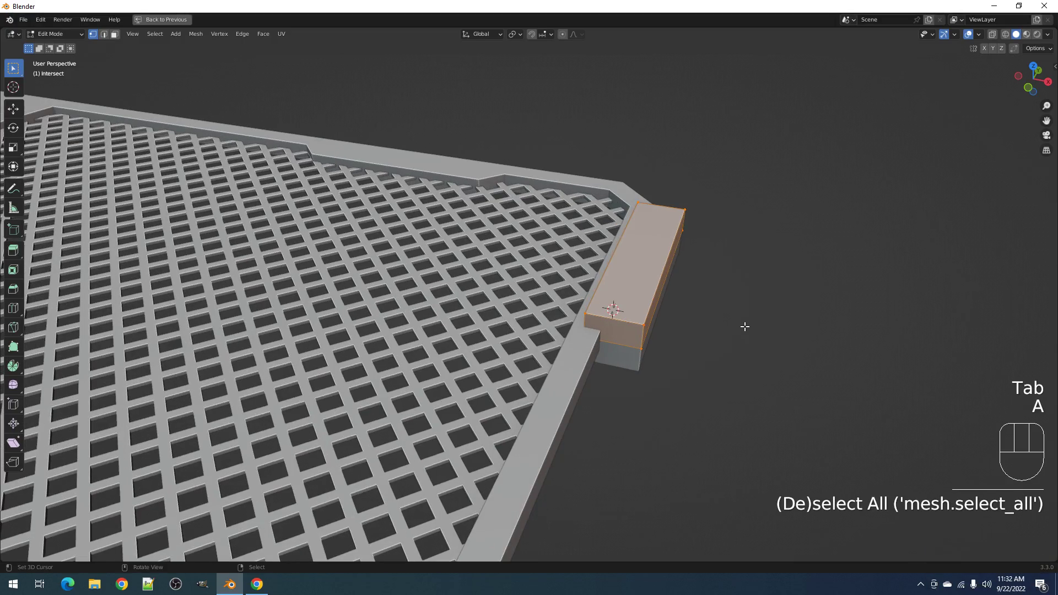
key(s)
key(z)
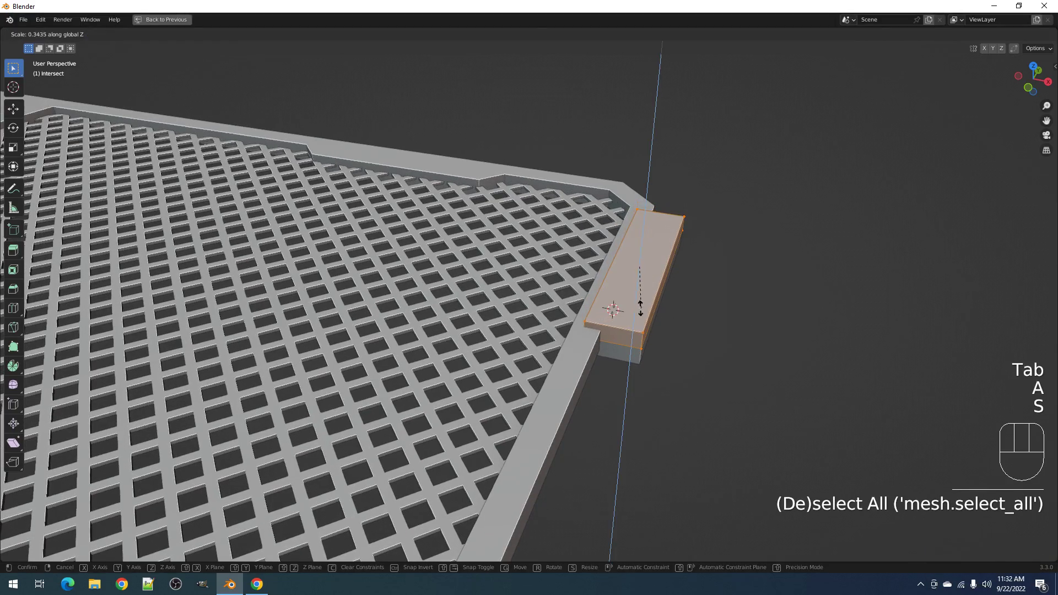
click(629, 300)
scroll(629, 300, down, 3)
key(Tab)
- Bevel the block's outer vertical edge facing the middle of the short end side with a width of about 0.065 m
middle_drag(634, 309, 550, 336)
key(Tab)
key(2)
click(553, 335)
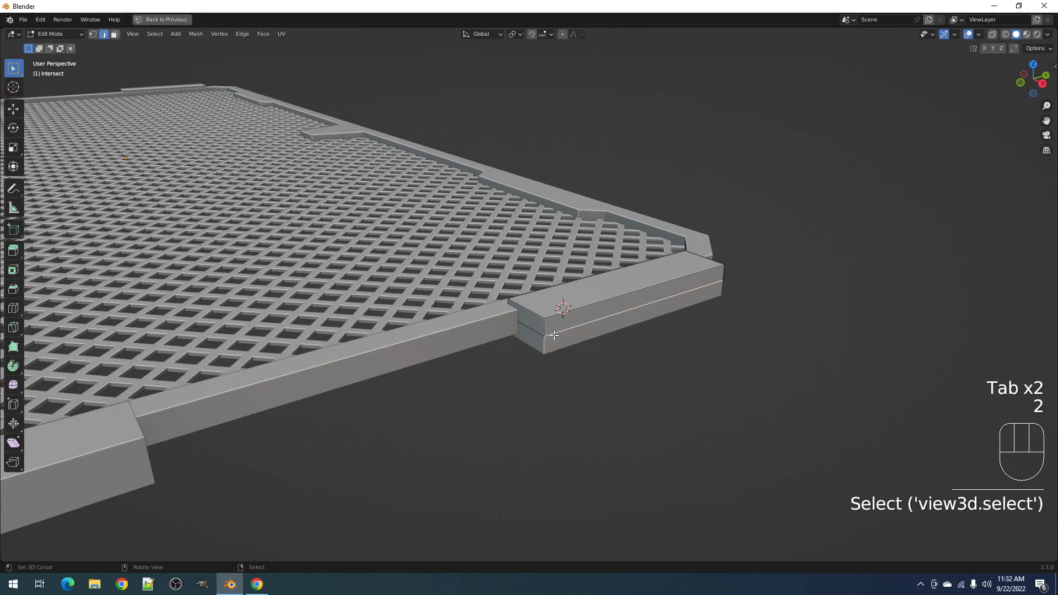
key(ctrl+b)
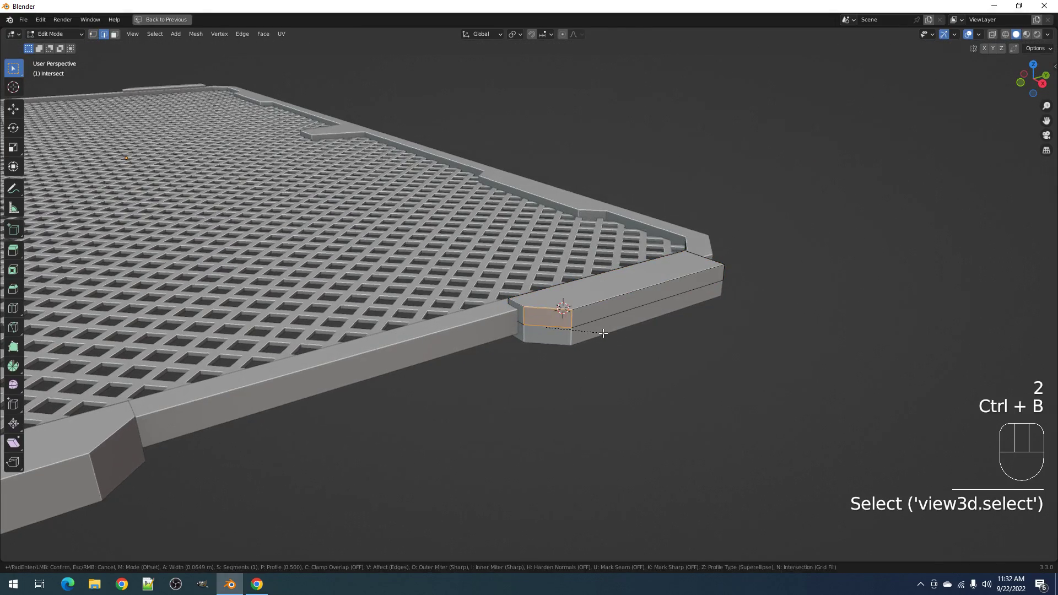
click(620, 322)
key(Tab)
- Bevel the block's other outer vertical edge, nearest the frame's corner, with a smaller flat chamfer
middle_drag(620, 322, 527, 370)
key(Tab)
click(498, 354)
key(ctrl+b)
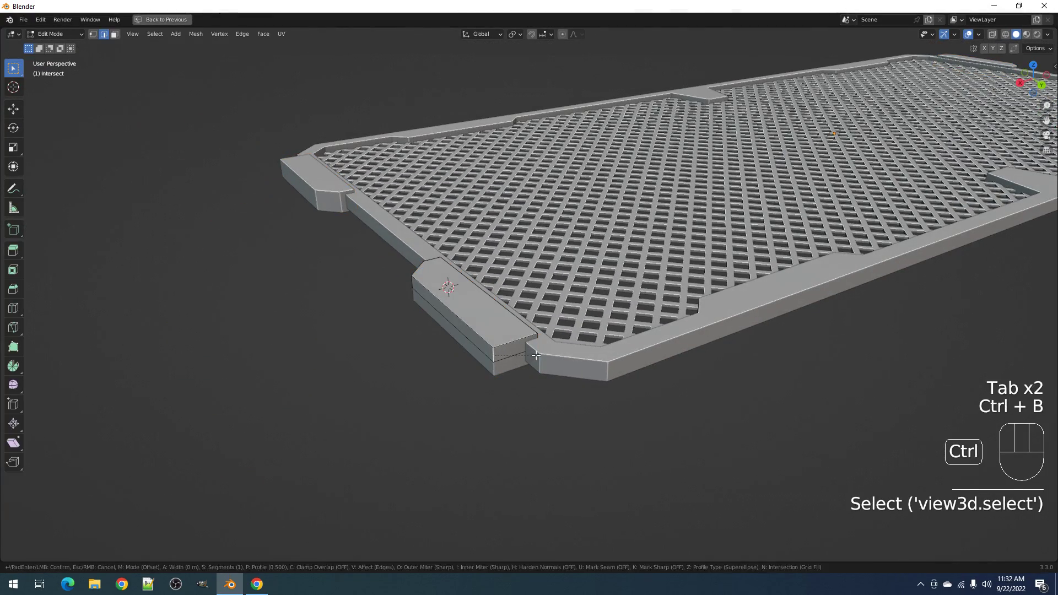
click(540, 312)
key(Tab)
middle_drag(540, 312, 584, 367)
key(alt+a)
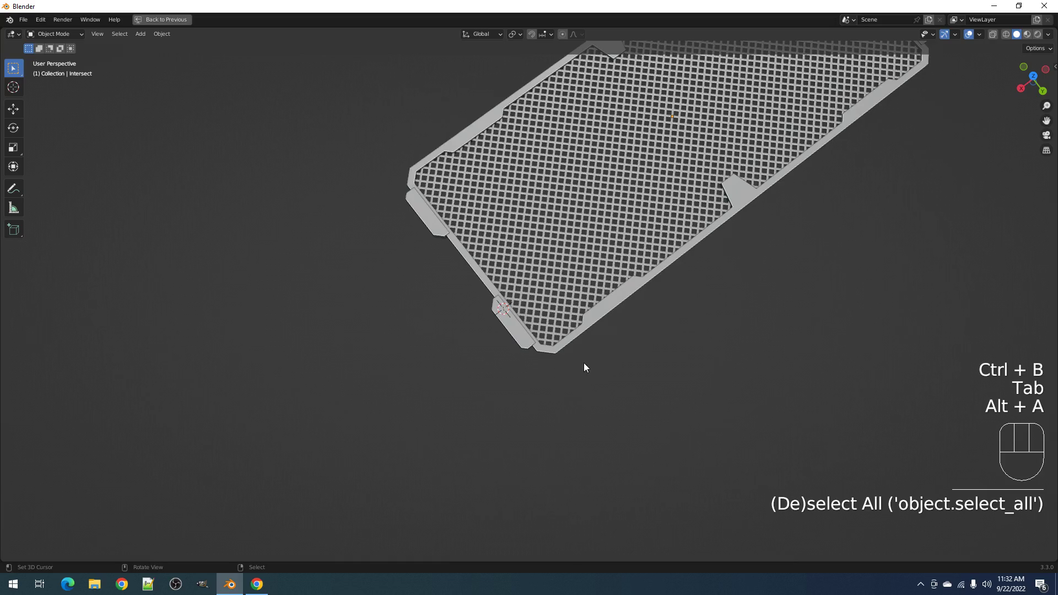
- Examine the chamfered blocks on the frame up close, checking the block's inner edge in mesh editing
click(764, 328)
middle_drag(494, 382, 521, 319)
scroll(521, 319, up, 6)
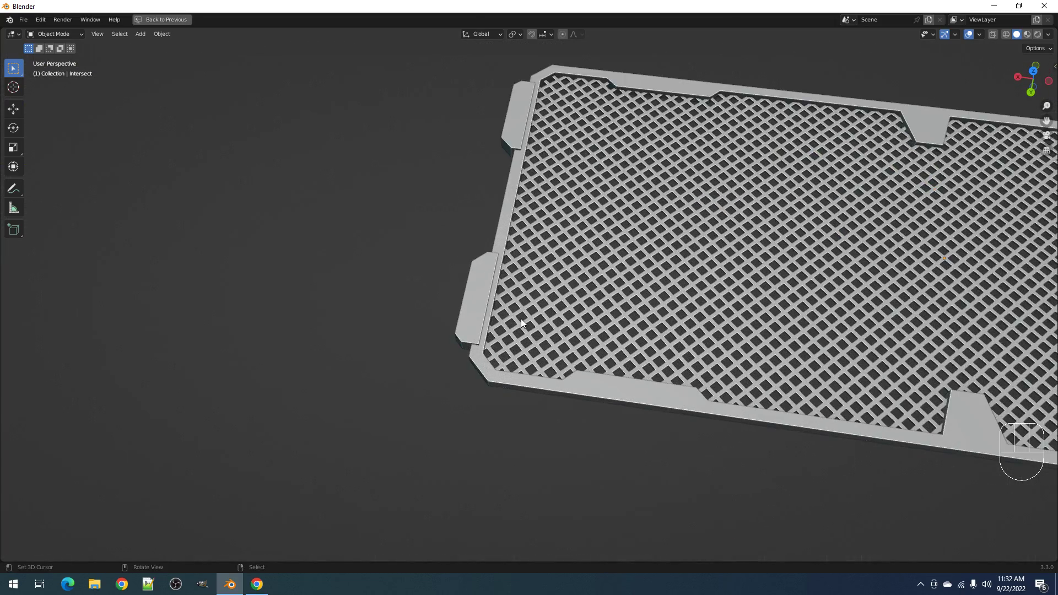
alt+middle_drag(536, 365, 520, 361)
shift+middle_drag(519, 361, 520, 302)
scroll(552, 340, up, 5)
click(521, 302)
key(Tab)
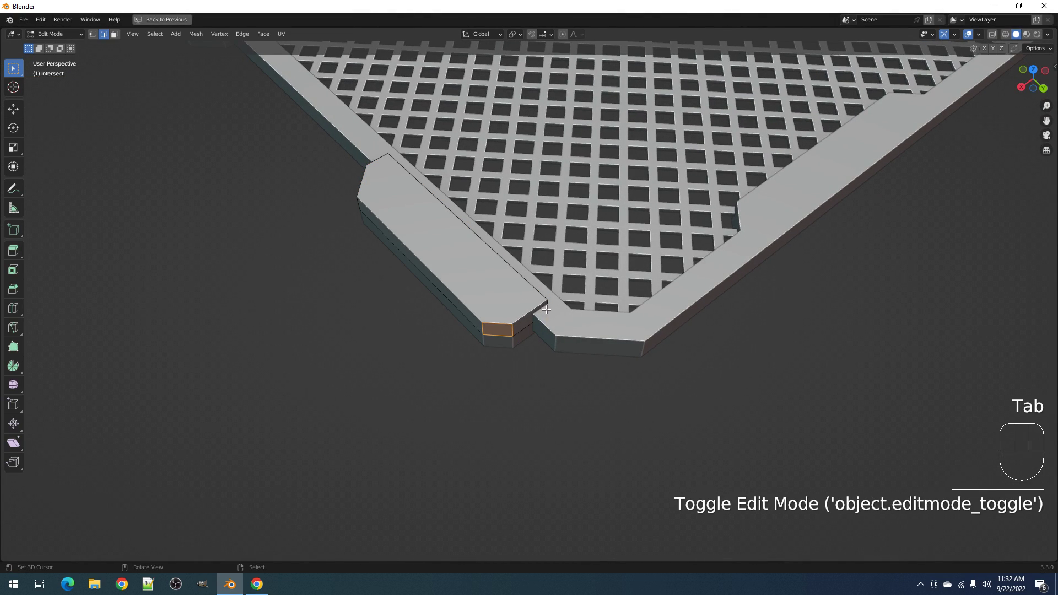
key(2)
click(546, 307)
key(Tab)
- Cut a small box-shaped notch into the block's inner long edge near the frame's corner, about 0.009 thick
middle_drag(553, 306, 515, 350)
shift+middle_drag(557, 267, 558, 300)
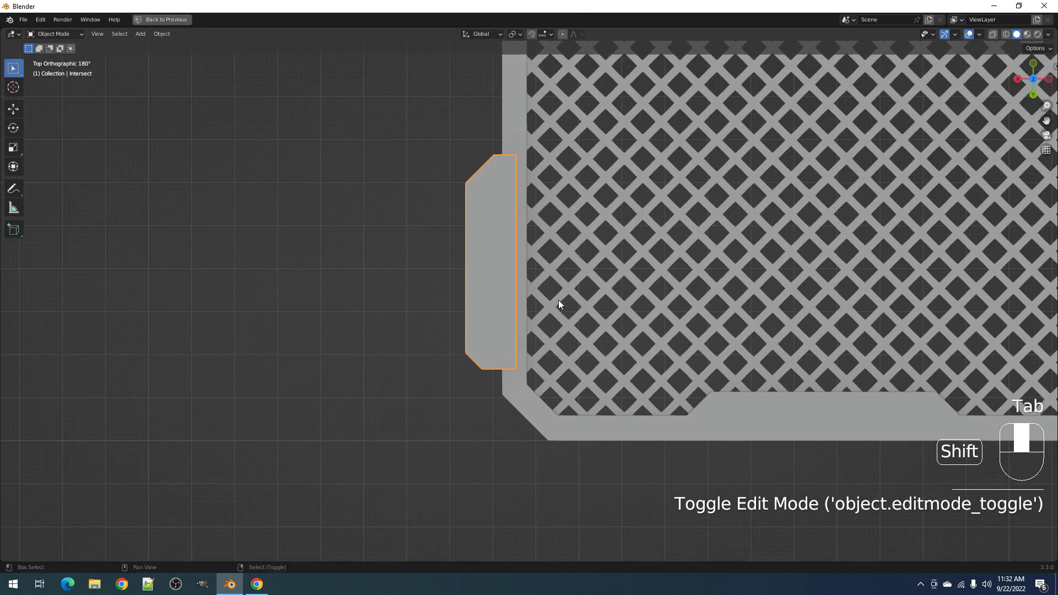
scroll(557, 300, up, 2)
key(alt+x)
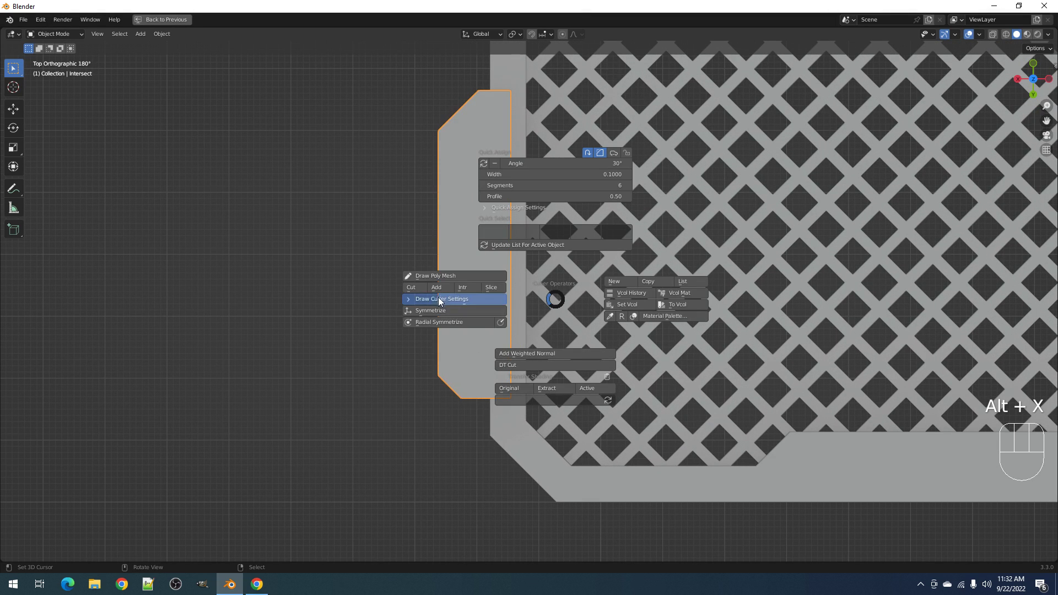
click(424, 292)
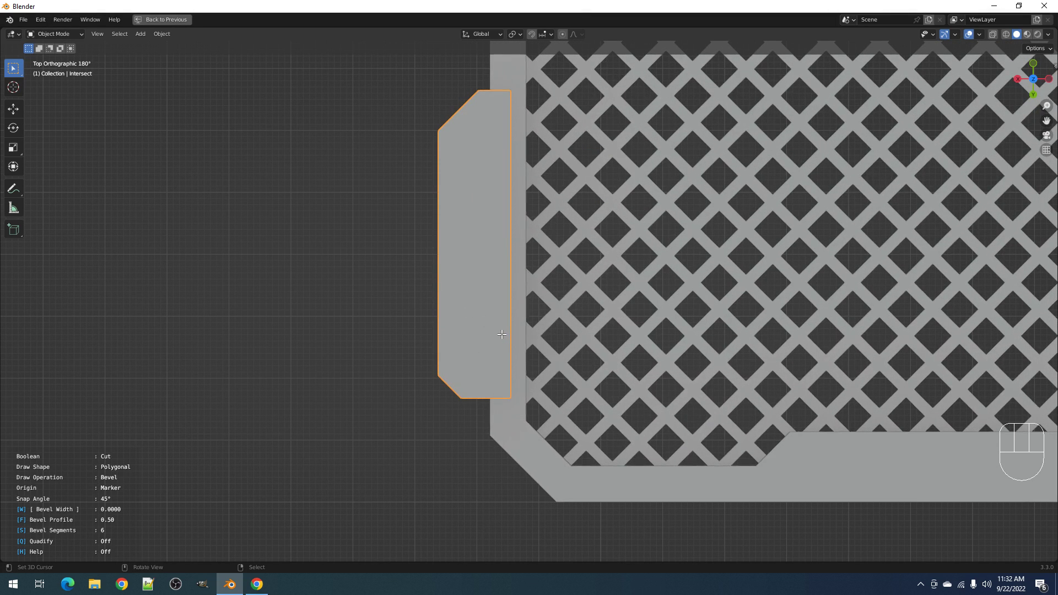
key(d)
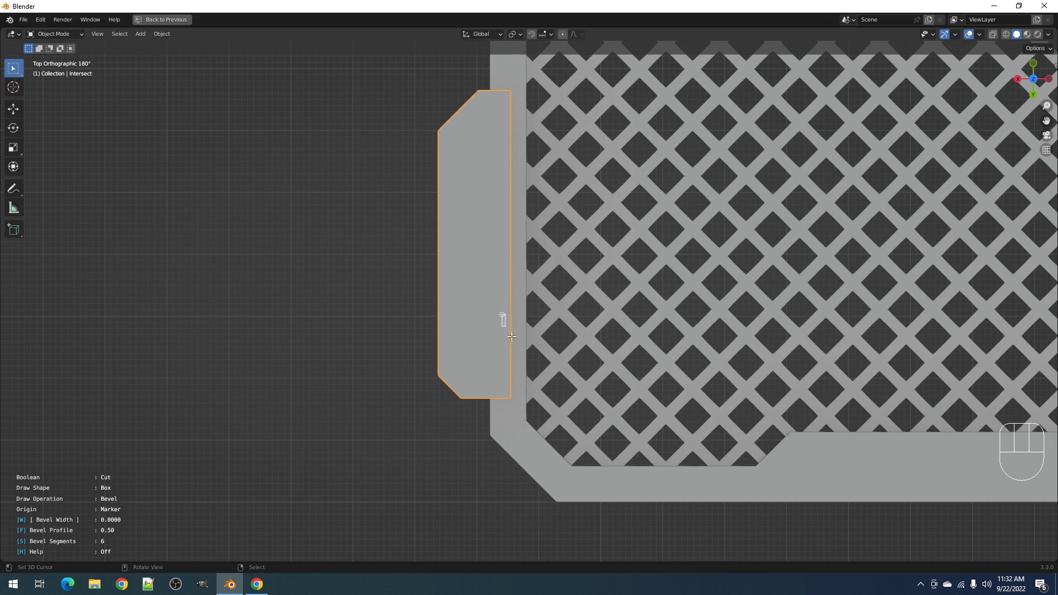
click(528, 362)
middle_drag(527, 361, 574, 293)
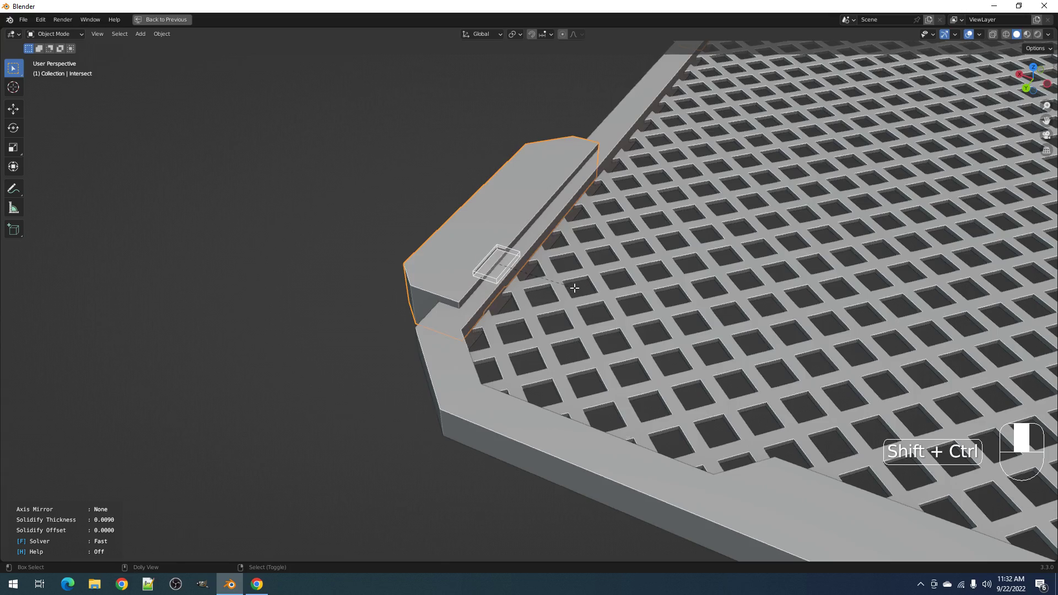
click(581, 289)
- Extract the notched block's top face as a separate poly mesh with an outer inset of about 0.018
scroll(581, 289, down, 4)
middle_drag(581, 289, 587, 349)
key(alt+a)
scroll(567, 345, down, 3)
scroll(567, 345, up, 3)
click(552, 339)
middle_drag(551, 339, 554, 317)
scroll(553, 317, up, 2)
key(shift+ctrl+x)
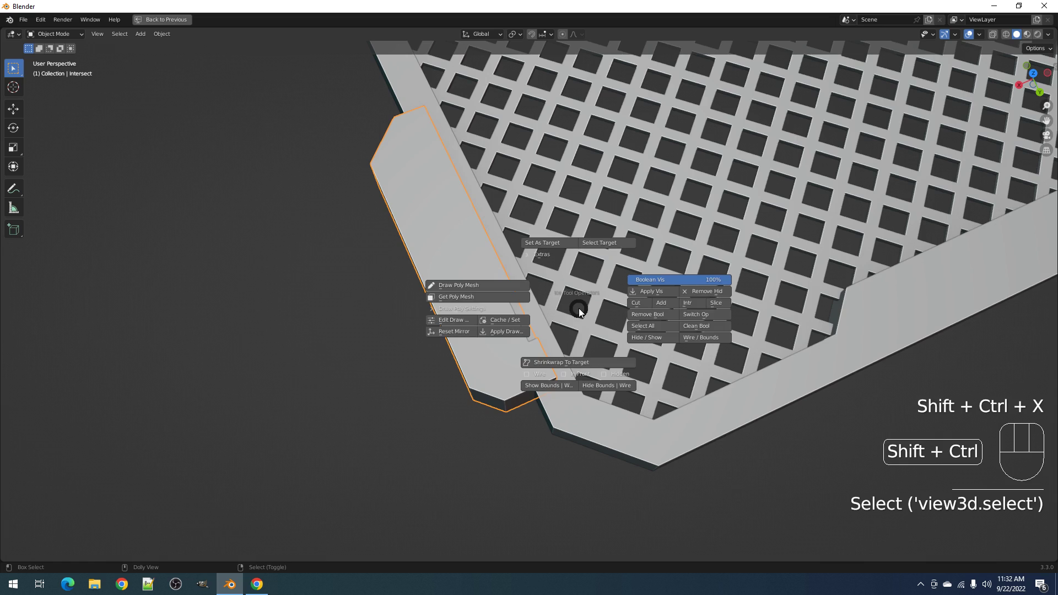
click(491, 297)
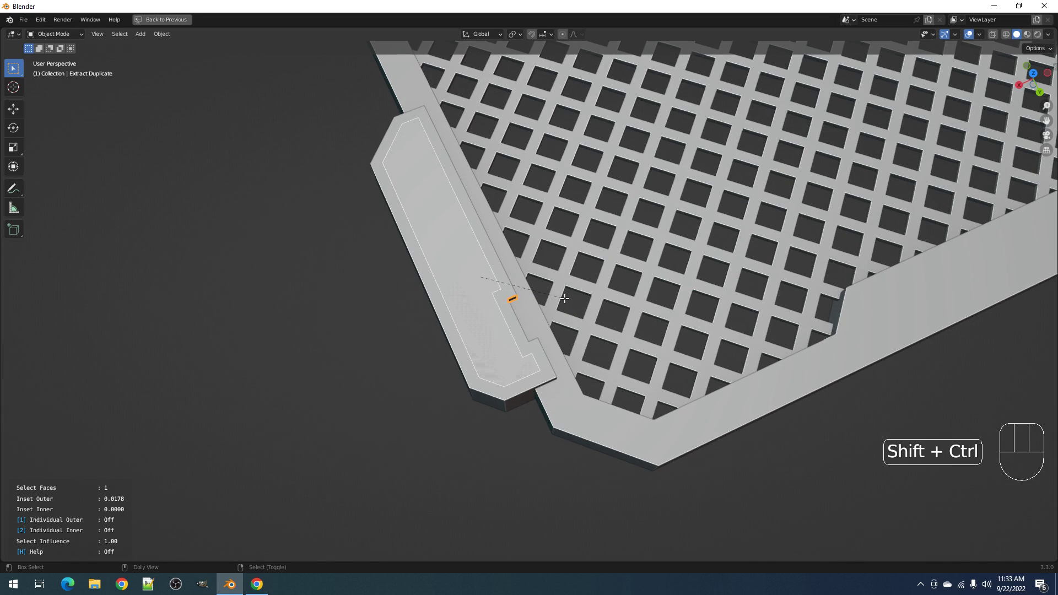
click(565, 299)
- Knife a diagonal and a straight strip with 0.01 offset across the extracted panel and delete the strips' faces
mouse_move(565, 299)
middle_down()
mouse_move(595, 338)
mouse_move(493, 338)
mouse_move(567, 294)
middle_up()
key(Tab)
key(alt+a)
key(alt+x)
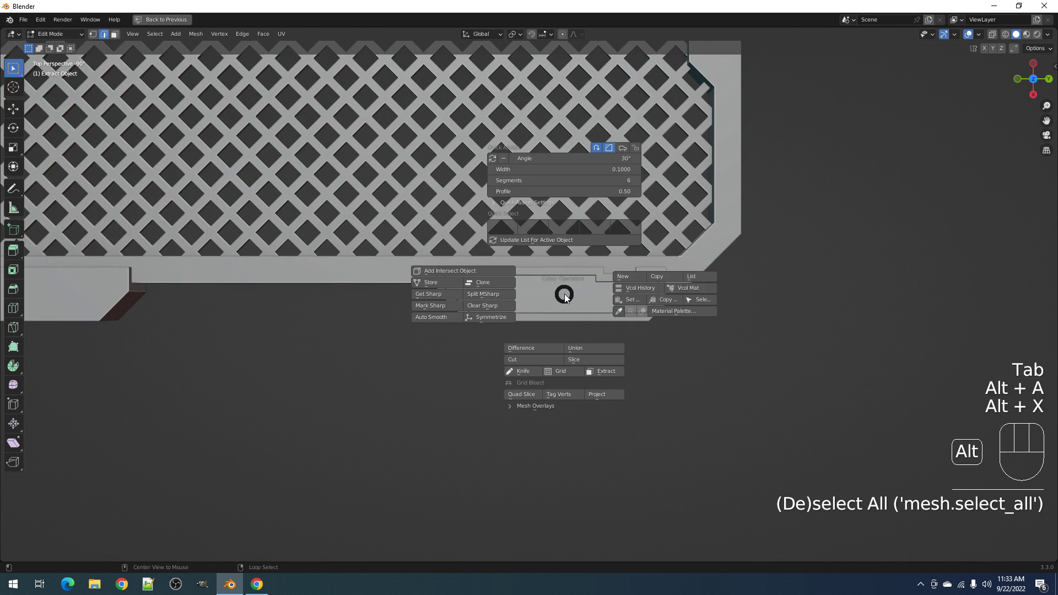
click(523, 371)
shift+drag(476, 262, 516, 316)
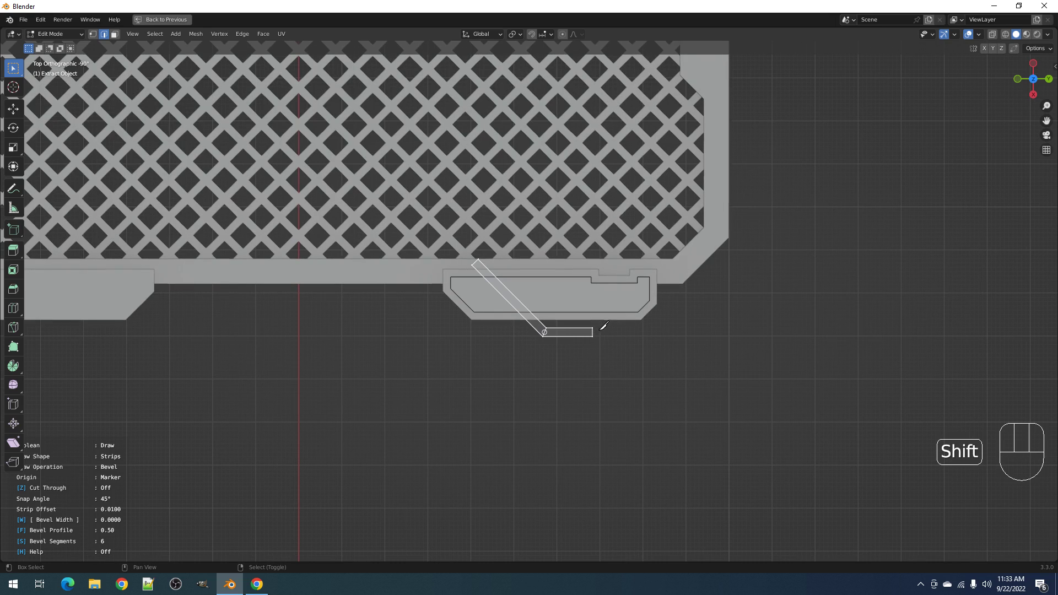
shift+drag(620, 228, 615, 233)
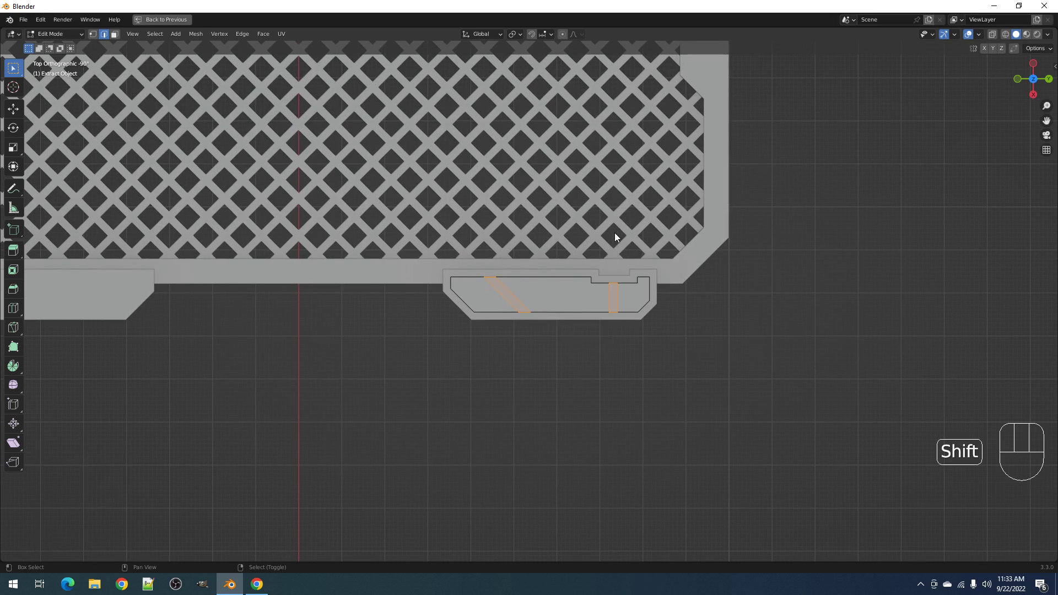
key(x)
click(614, 232)
- Make the block the boolean target and cut the extracted panel shapes out of it
key(Tab)
middle_drag(614, 233, 580, 343)
click(571, 349)
key(shift+ctrl+x)
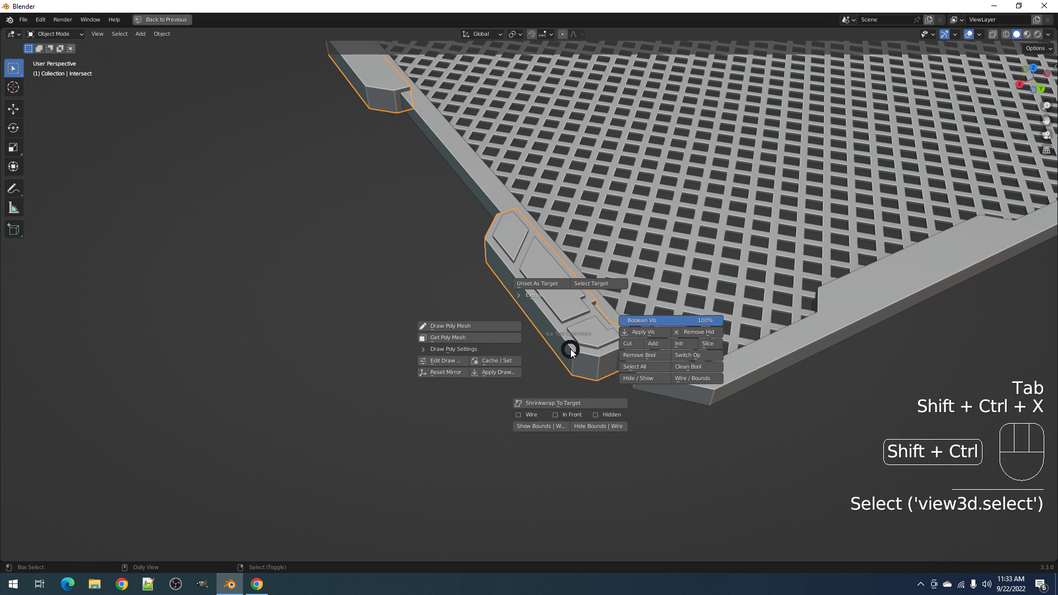
click(547, 286)
click(552, 290)
key(shift+ctrl+x)
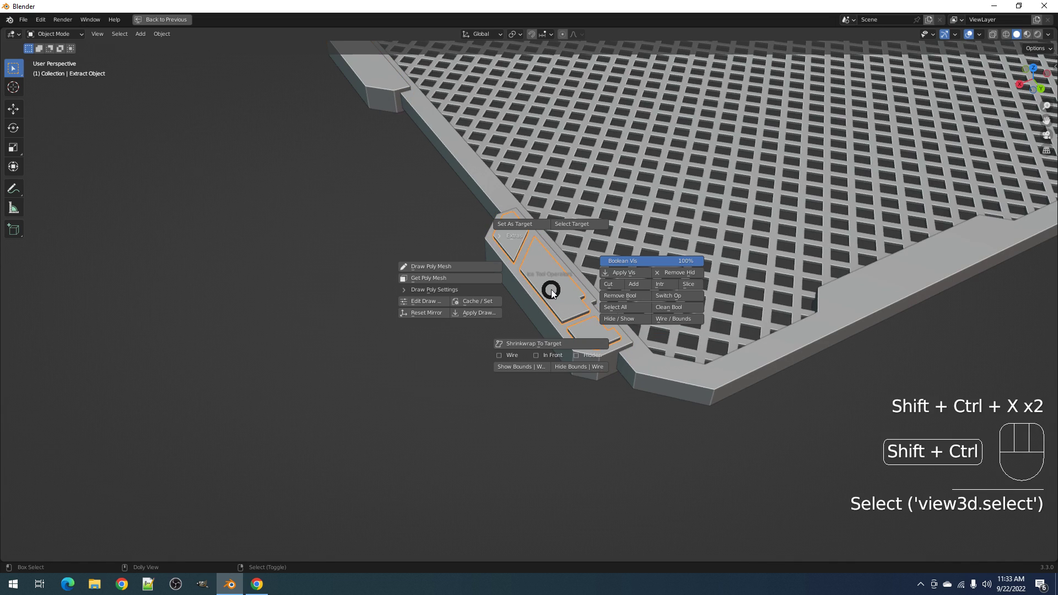
click(608, 284)
- Adjust the panel cutter's draw modifiers to a solidify thickness of about -0.02 and an offset of about 0.6
middle_drag(606, 284, 688, 279)
key(shift+ctrl+x)
click(690, 280)
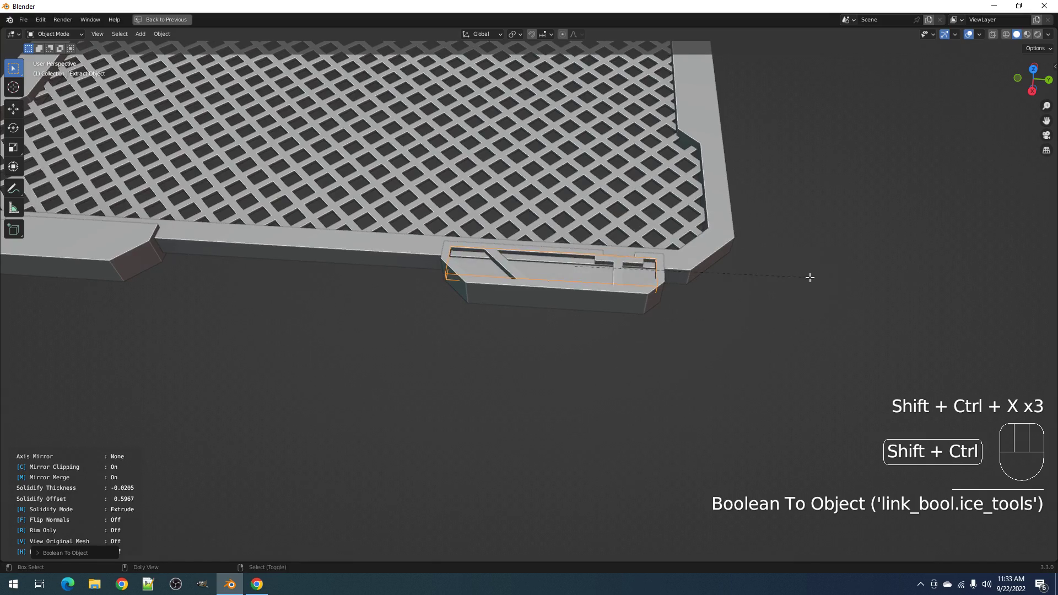
click(767, 278)
mouse_move(767, 278)
middle_down()
mouse_move(670, 253)
mouse_move(619, 312)
mouse_move(681, 272)
mouse_move(648, 306)
mouse_move(633, 293)
middle_up()
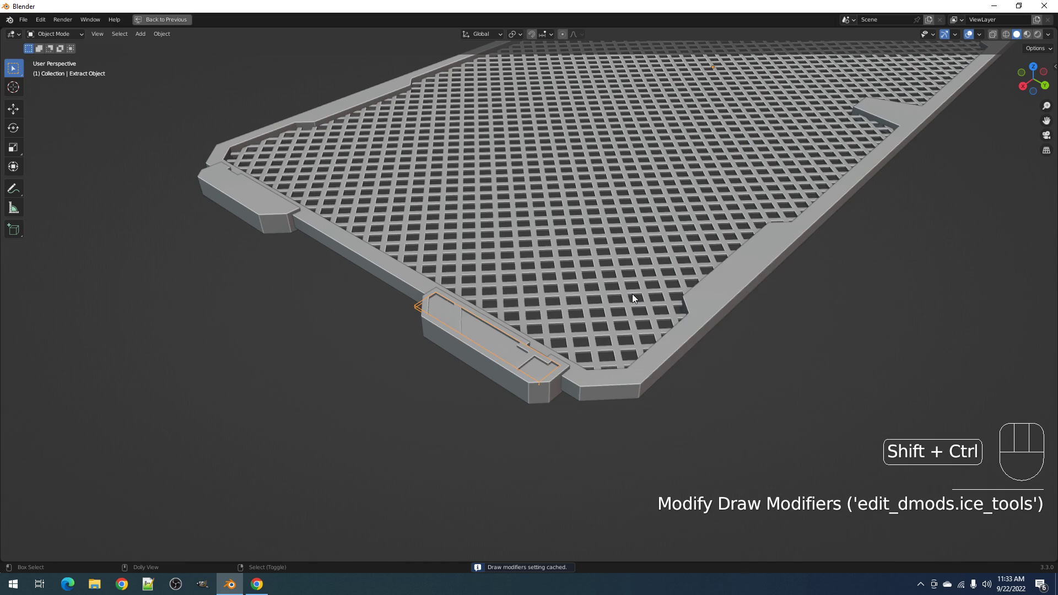
key(shift+ctrl+x)
right_click(517, 383)
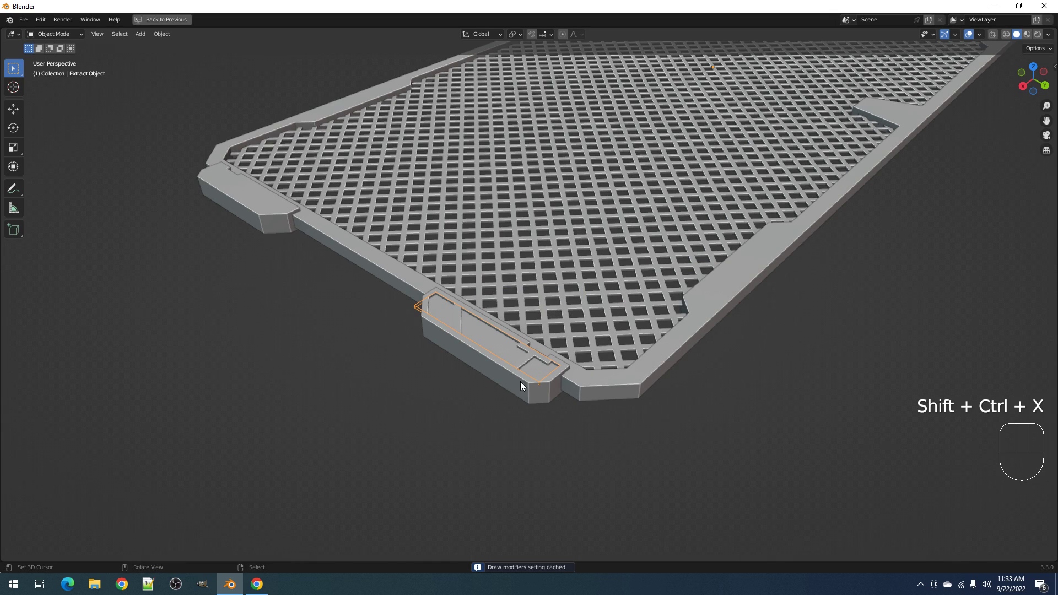
- Edit the panel cutter's draw modifiers to mirror its recesses onto the other end blocks
right_click(540, 379)
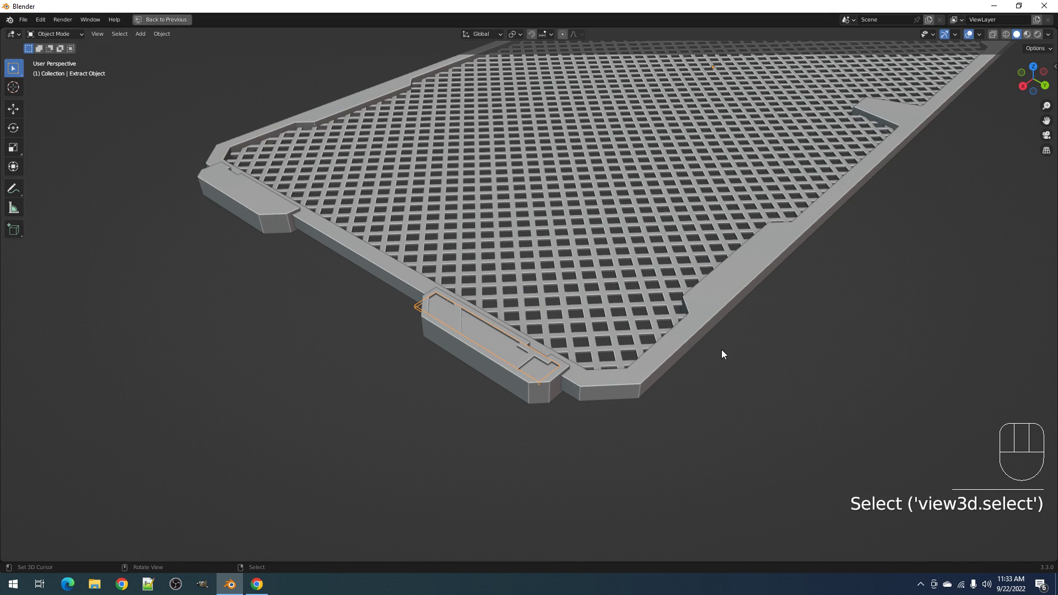
key(ctrl+space)
click(881, 361)
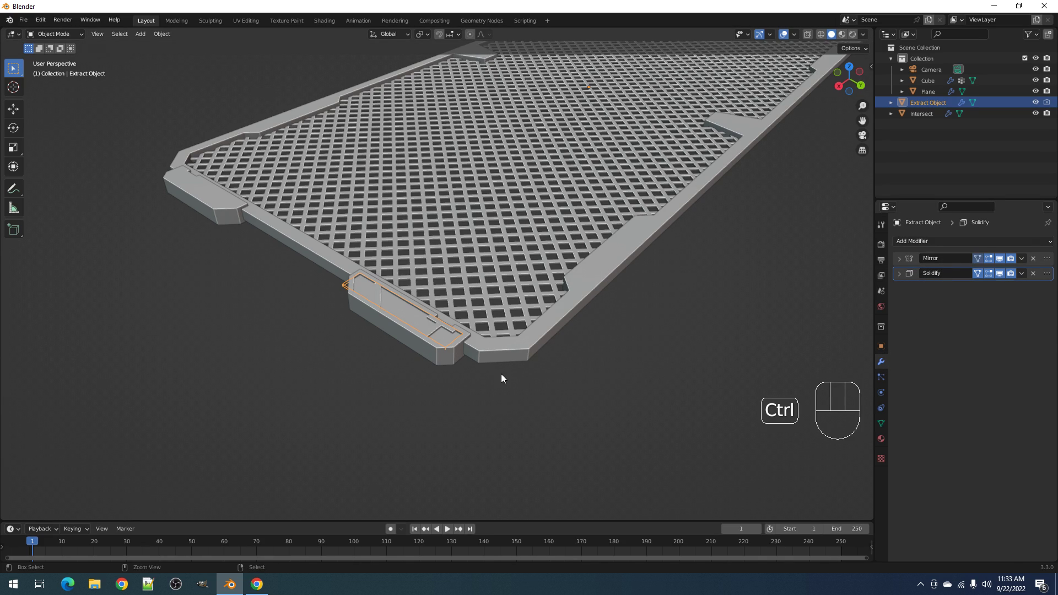
key(ctrl+space)
right_click(535, 380)
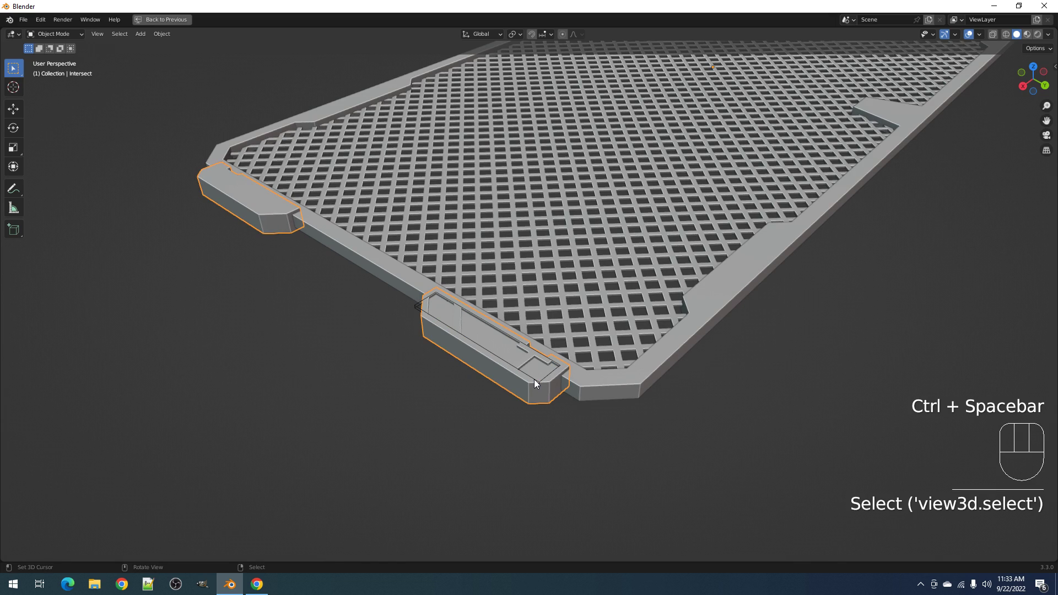
right_click(535, 378)
key(shift+ctrl+x)
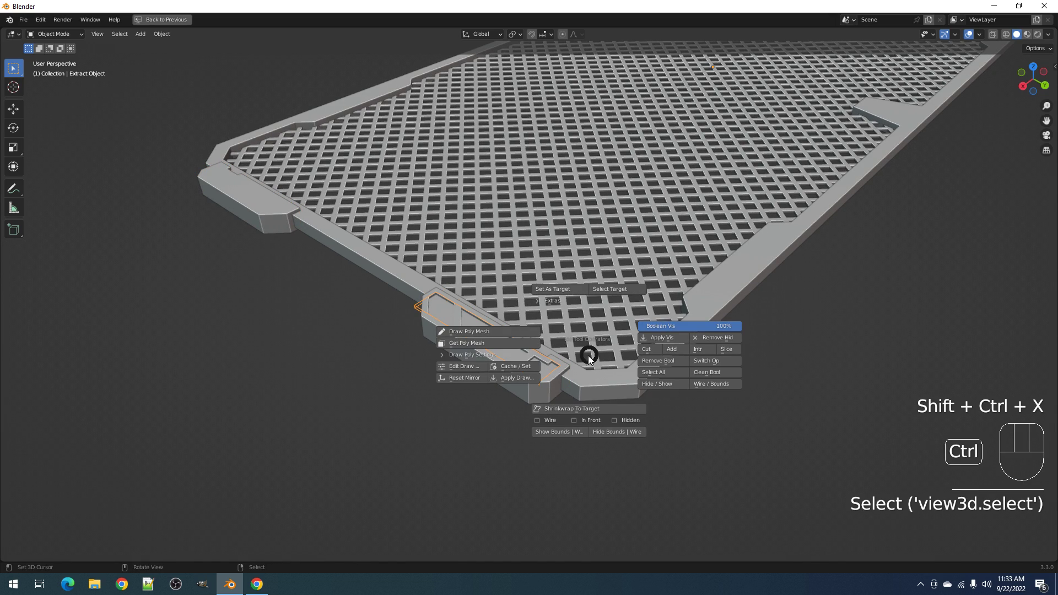
click(478, 365)
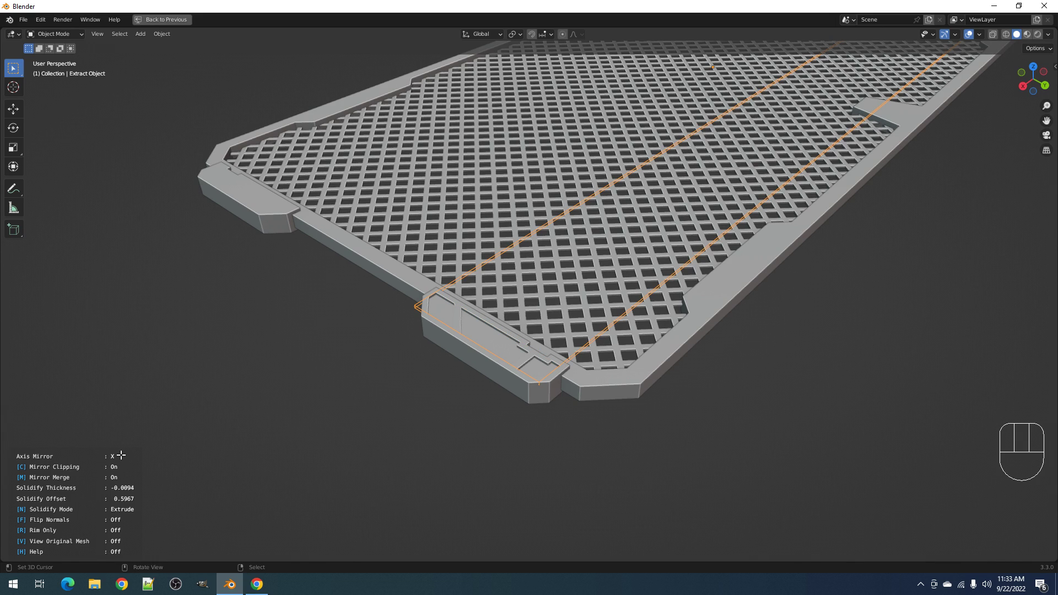
click(120, 455)
- Examine the recessed panels on the end blocks with the viewport overlays hidden
middle_drag(506, 382, 604, 329)
key(shift+alt+z)
scroll(593, 336, up, 7)
scroll(611, 330, down, 3)
scroll(605, 329, up, 5)
click(514, 369)
scroll(514, 368, down, 5)
middle_drag(514, 368, 627, 350)
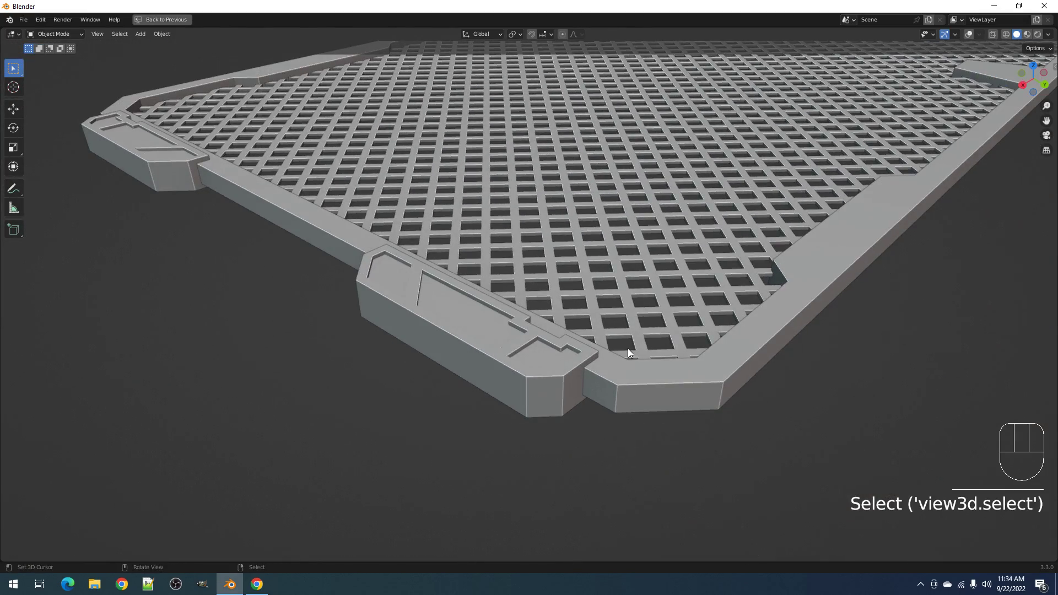
- Turn on shadows in the viewport shading and check the whole frame
click(1049, 35)
click(918, 258)
mouse_move(875, 265)
middle_down()
mouse_move(541, 350)
mouse_move(598, 359)
middle_up()
scroll(596, 359, down, 4)
middle_drag(666, 338, 547, 355)
middle_drag(715, 312, 599, 310)
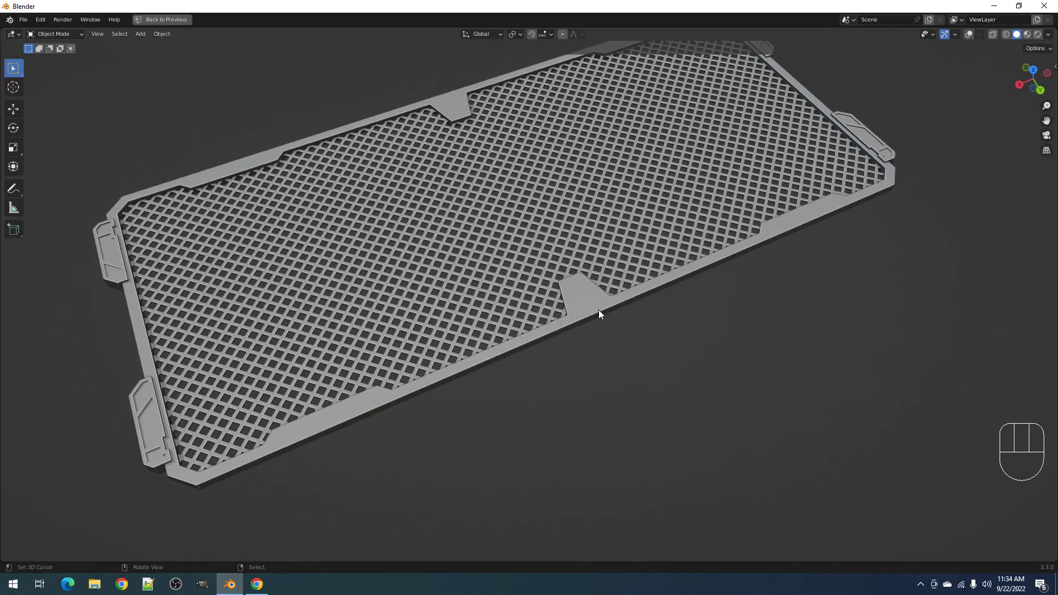
- Start extracting a poly mesh from the frame, picking the four top faces of the middle tab
click(599, 310)
alt+shift+middle_drag(723, 288, 701, 302)
key(shift+alt+z)
scroll(707, 302, up, 3)
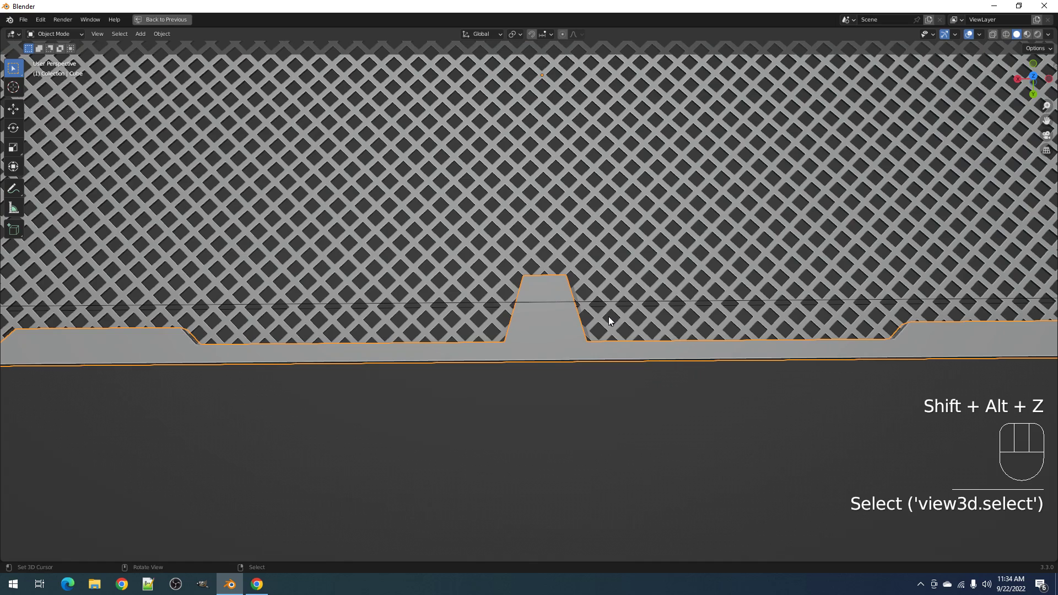
key(shift+ctrl+x)
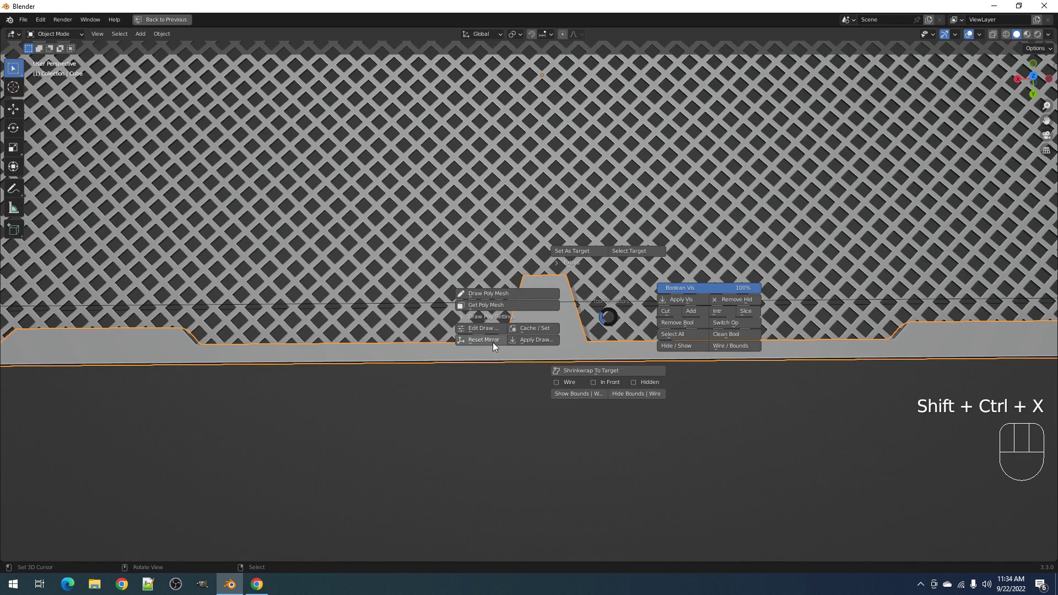
click(482, 305)
click(529, 327)
click(538, 349)
click(554, 349)
click(556, 323)
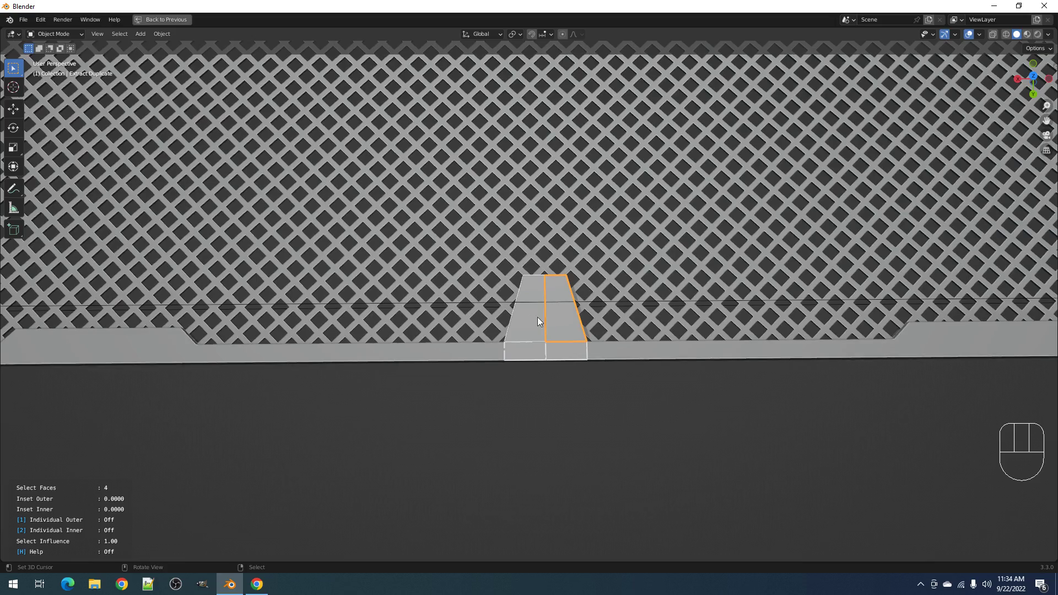
- Give the picked tab faces an outer inset of about 0.024 and complete the extraction
middle_drag(624, 356, 654, 333)
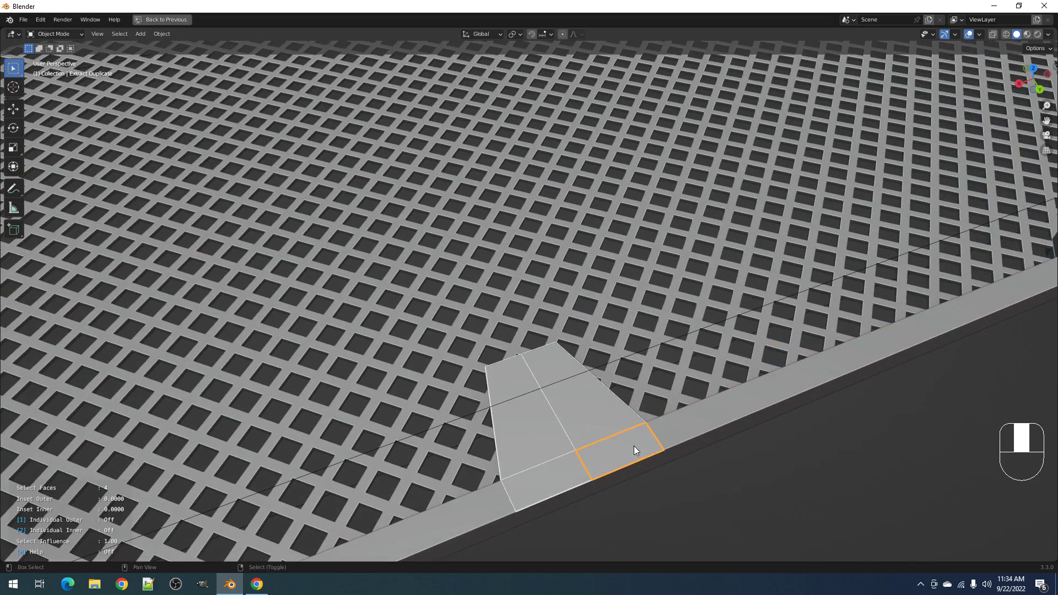
shift+middle_drag(634, 446, 603, 358)
scroll(634, 359, down, 1)
key(ctrl+shift)
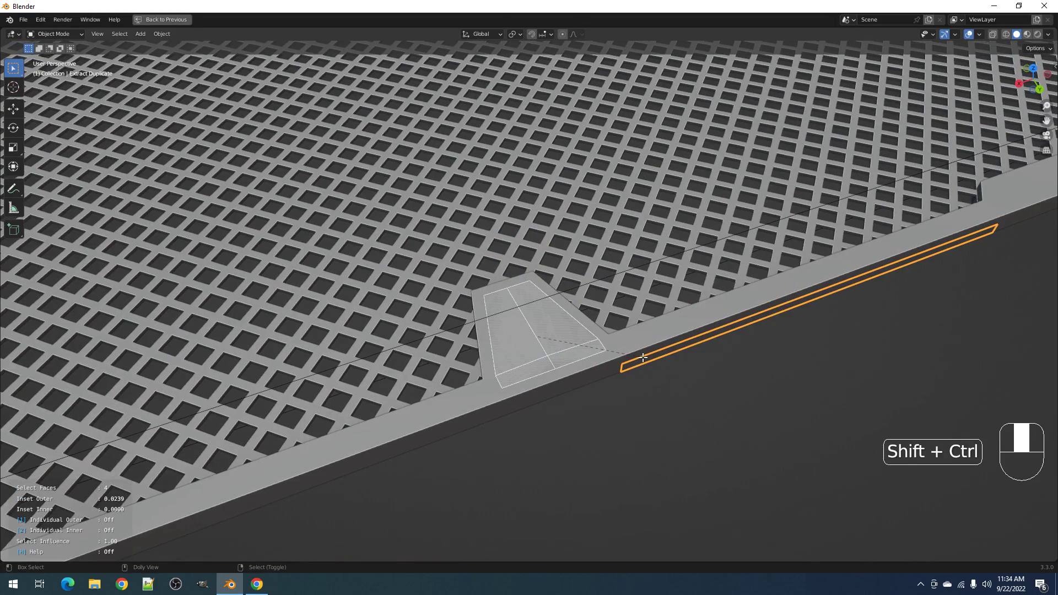
key(space)
- Set the extracted tab panel's solidify thickness to about -0.019, mirrored on X, Y and Z
key(ctrl+shift)
key(ctrl+shift)
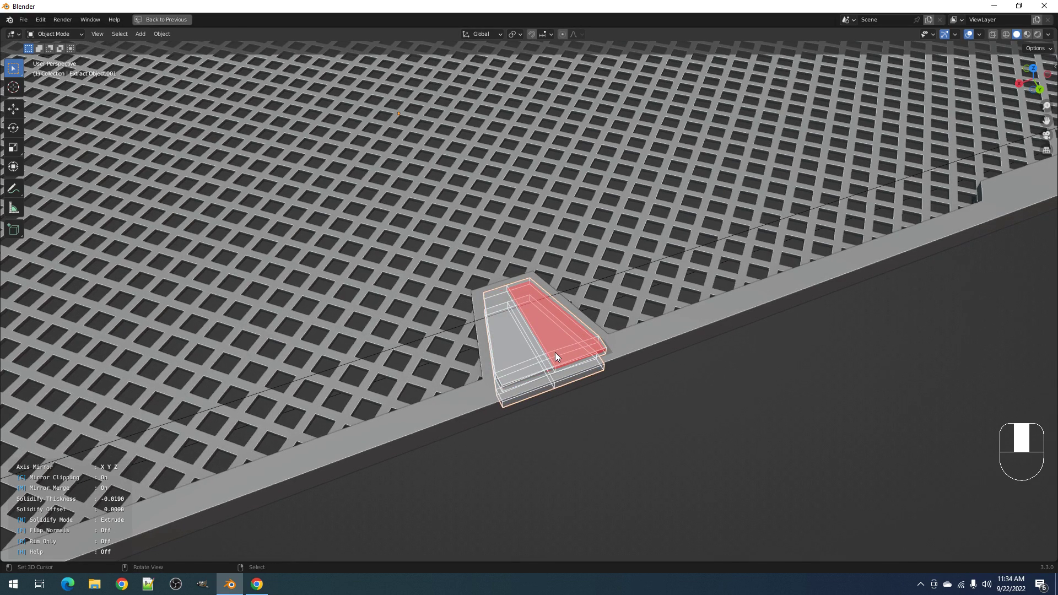
scroll(555, 352, down, 3)
mouse_move(555, 353)
middle_down()
mouse_move(584, 349)
mouse_move(557, 349)
middle_up()
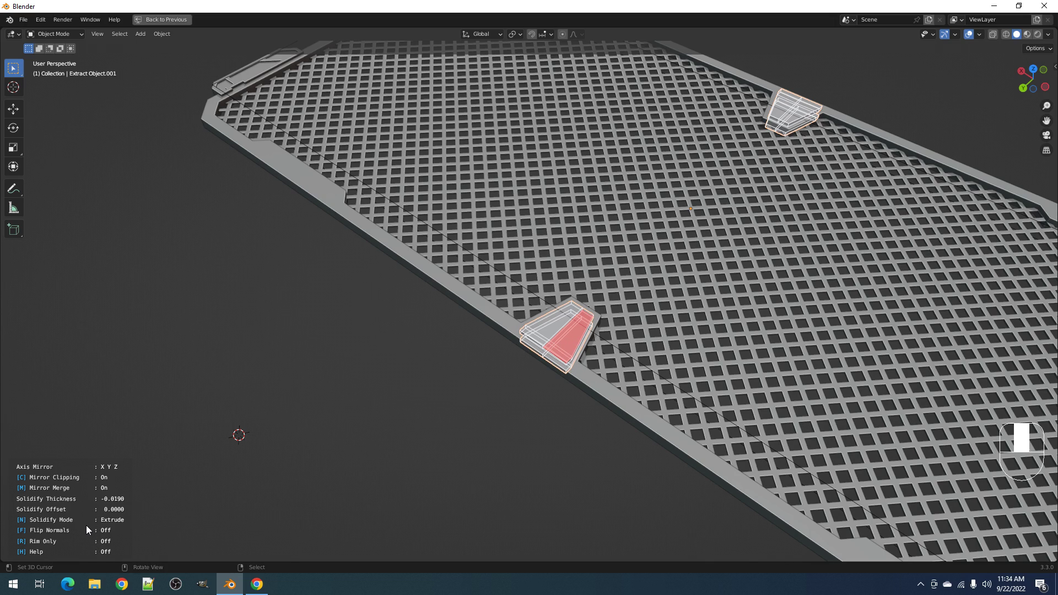
- Show the draw modifiers' help, examine the mirrored tab panels on both long sides, and accept the modifier settings
key(h)
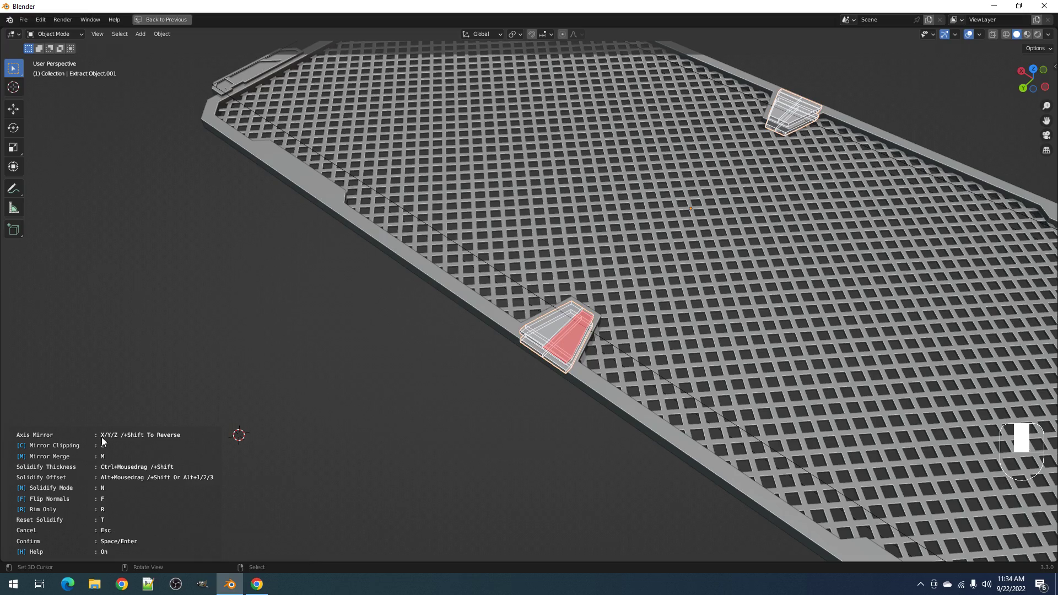
middle_drag(531, 394, 571, 340)
scroll(568, 338, down, 3)
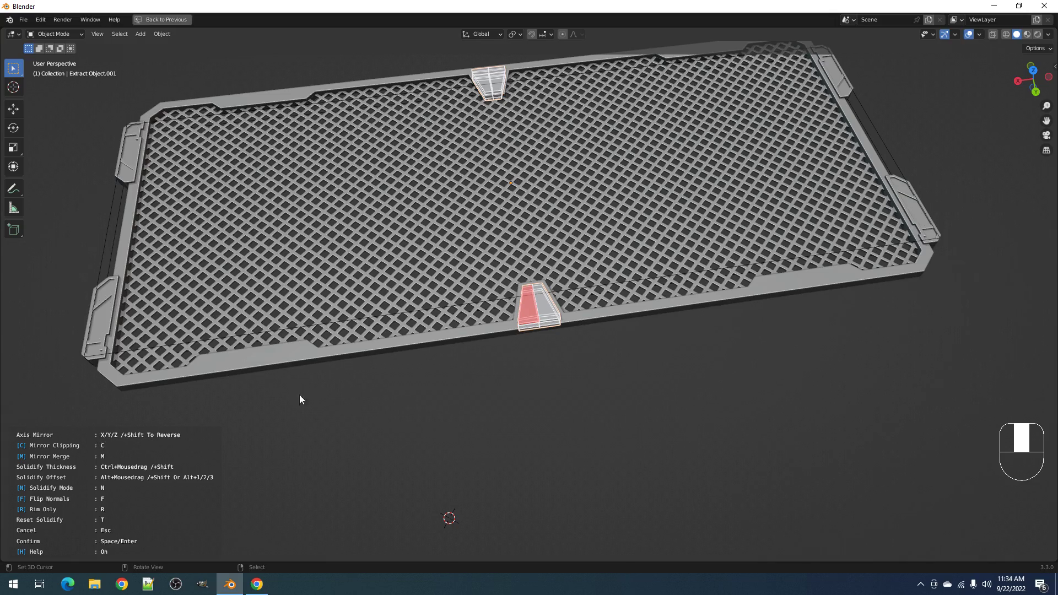
scroll(554, 336, up, 4)
scroll(557, 350, up, 3)
middle_drag(556, 350, 547, 375)
scroll(549, 331, down, 5)
scroll(549, 293, up, 4)
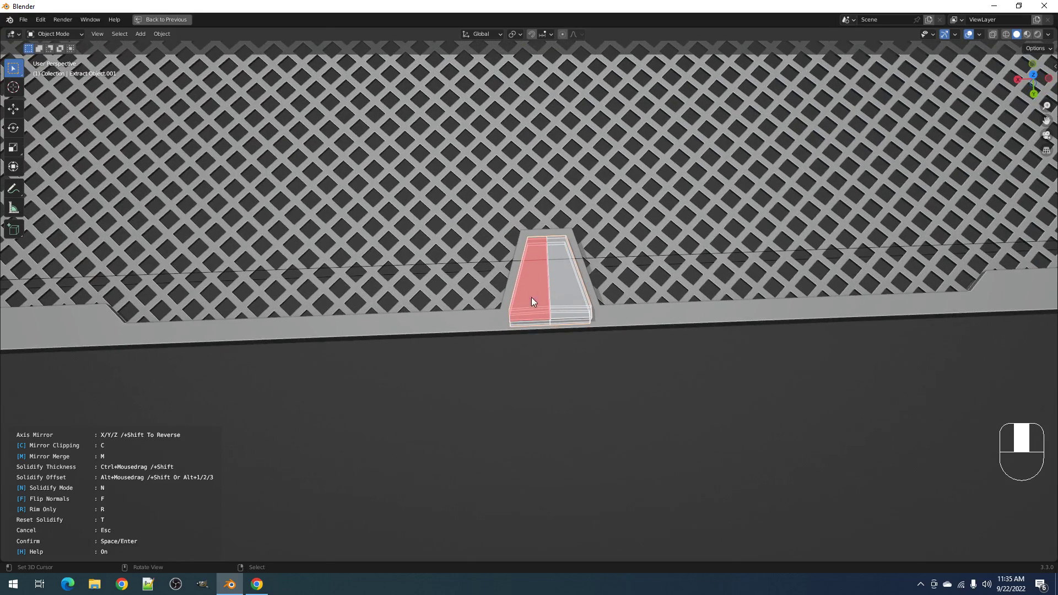
scroll(544, 315, down, 5)
middle_drag(528, 322, 549, 302)
click(549, 302)
- Open the extracted tab panel for editing with vertex selection
key(Tab)
scroll(550, 302, up, 5)
scroll(549, 302, up, 2)
key(1)
right_click(484, 357)
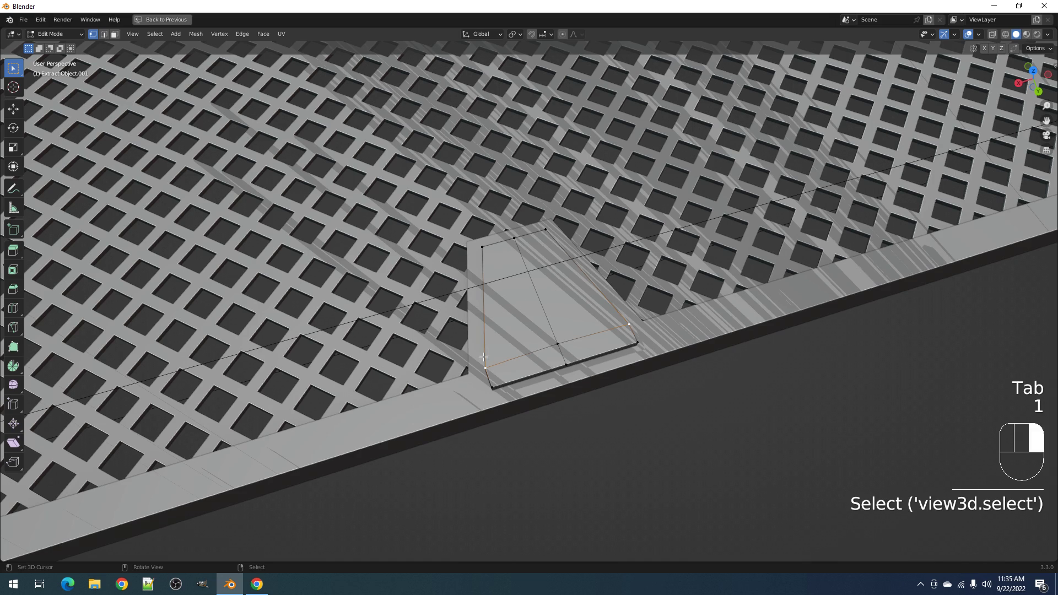
key(g)
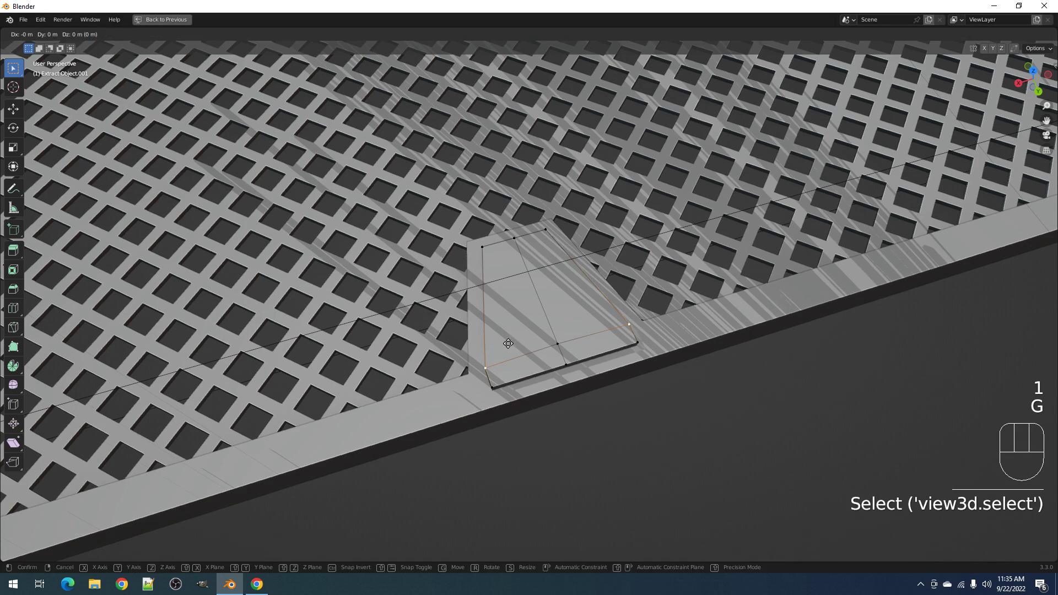
right_click(504, 348)
- Bevel the tab panel's two corner vertices nearest the frame's outer edge into small chamfers
alt+middle_drag(505, 347, 621, 320)
key(alt+a)
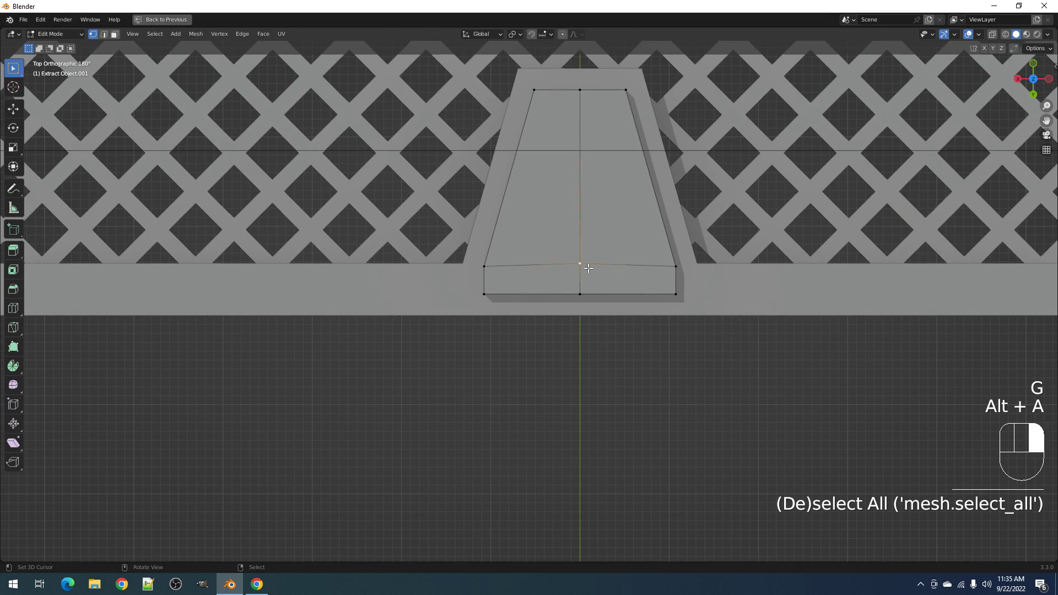
middle_drag(579, 278, 550, 304)
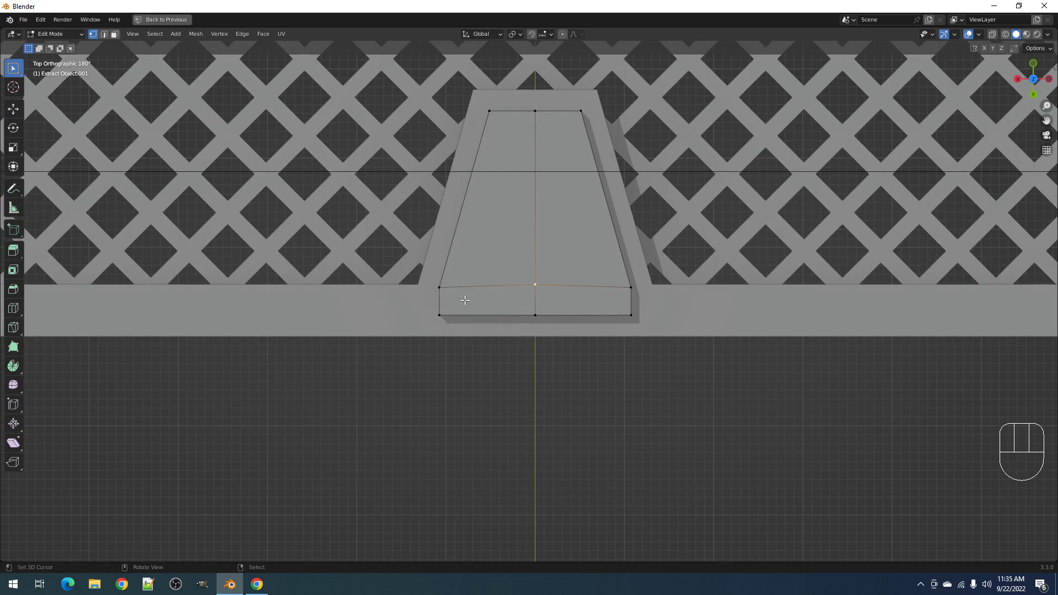
click(449, 309)
key(ctrl+shift+b)
click(538, 329)
key(Tab)
scroll(533, 226, down, 4)
shift+middle_drag(533, 224, 544, 310)
scroll(534, 303, up, 2)
key(Tab)
right_click(521, 296)
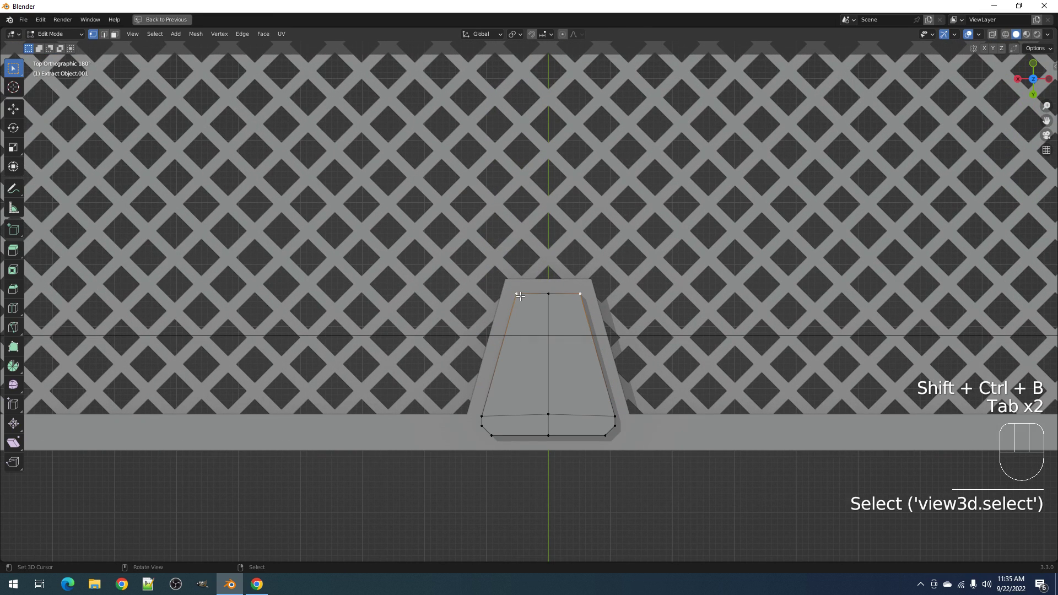
key(ctrl+shift+b)
right_click(559, 319)
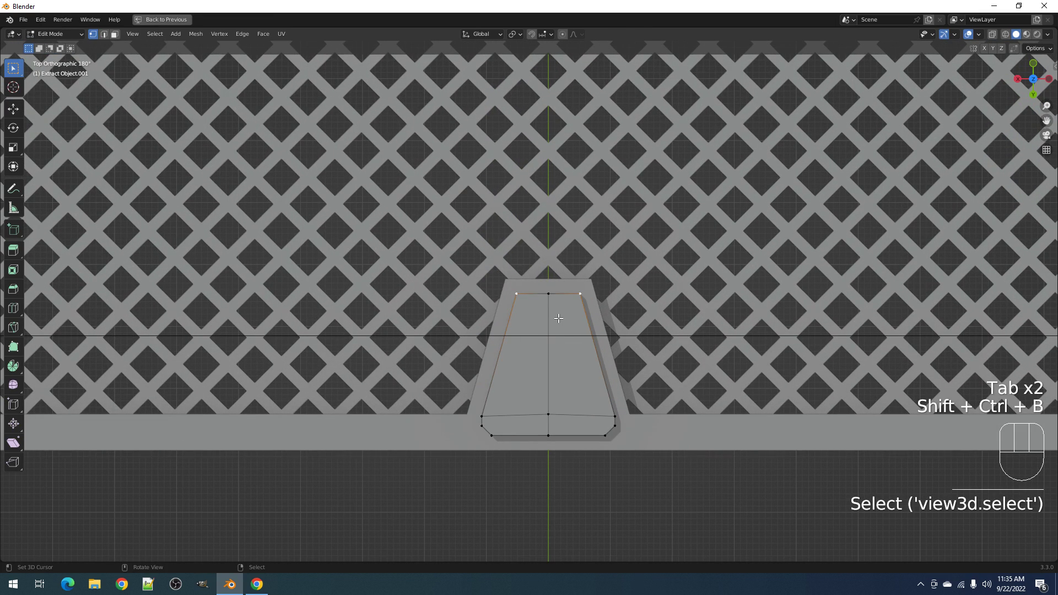
key(Tab)
key(Tab)
- Knife a small trapezoidal notch into the middle of the panel's narrow end and delete the cut-off part
scroll(558, 318, up, 2)
key(alt+a)
key(alt+x)
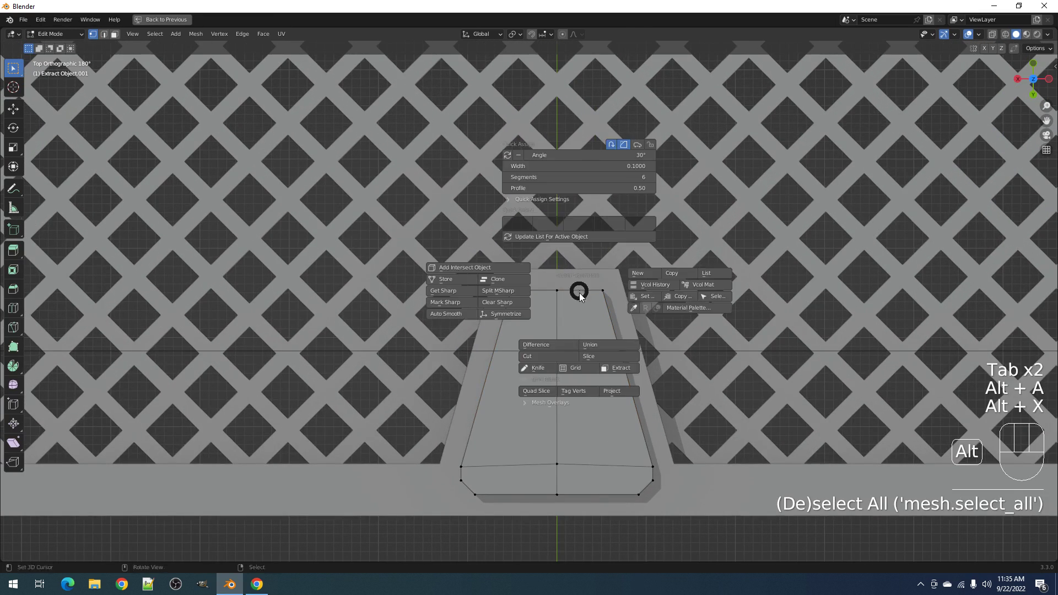
click(544, 369)
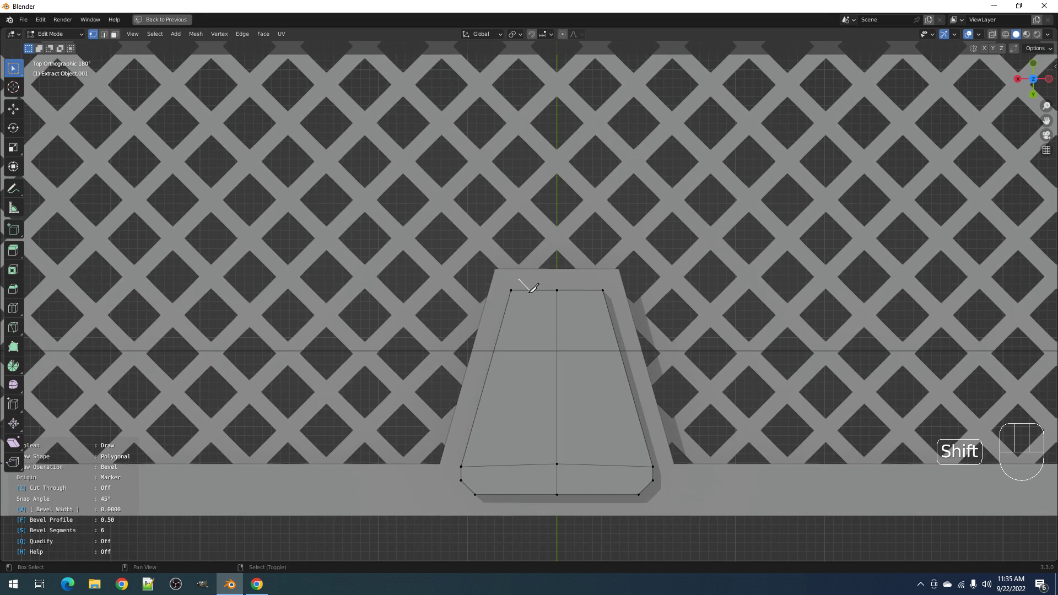
shift+click(574, 300)
shift+click(580, 239)
key(x)
click(581, 237)
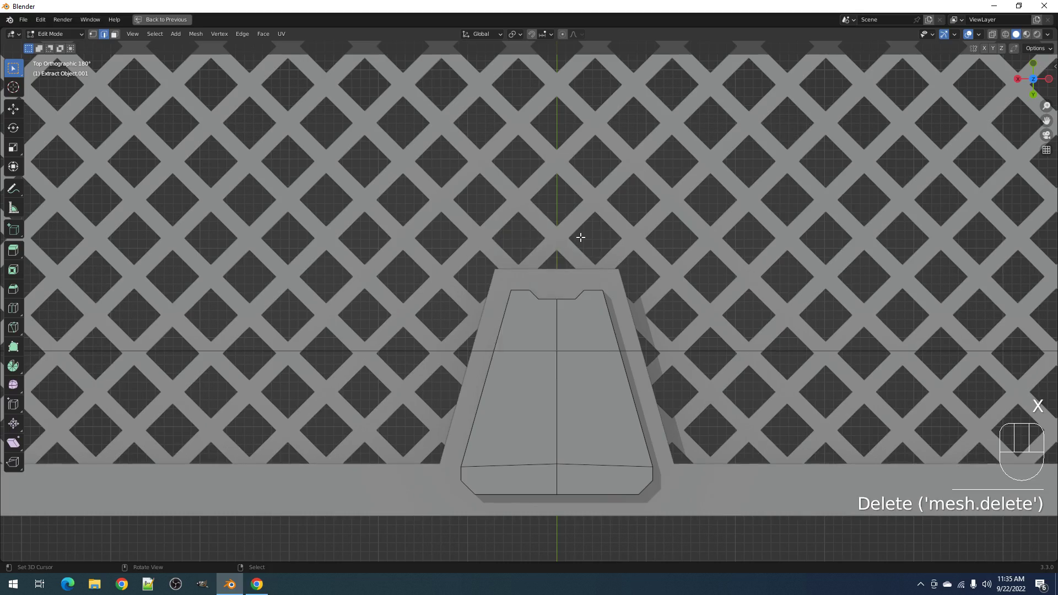
key(Tab)
- Adjust the tab panel's solidify depth in the draw modifiers, keeping it mirrored on X, Y and Z
scroll(586, 321, down, 4)
middle_drag(586, 321, 621, 293)
scroll(623, 292, up, 4)
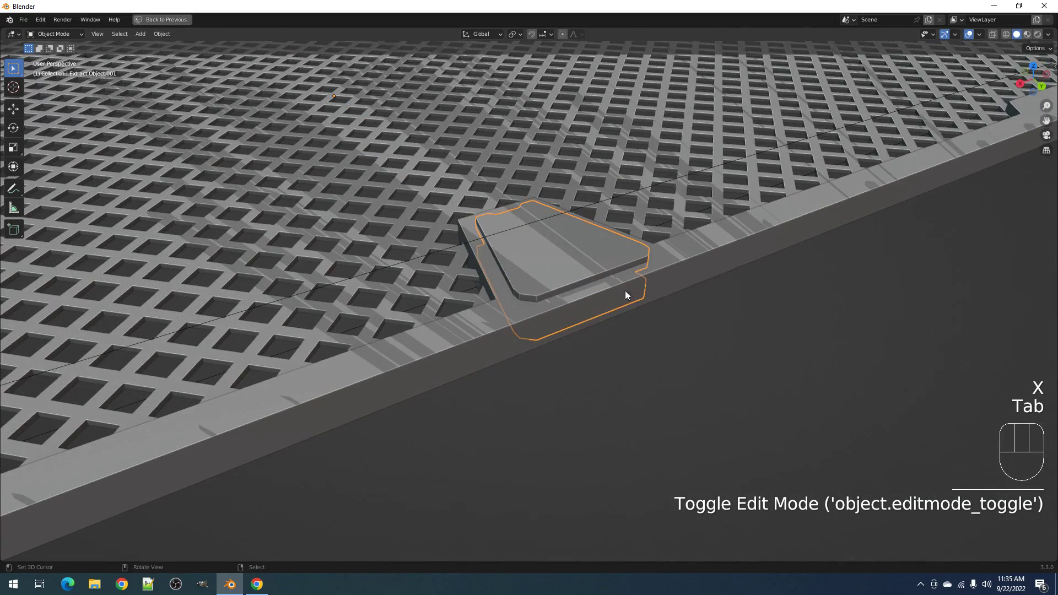
key(shift+ctrl+x)
key(ctrl)
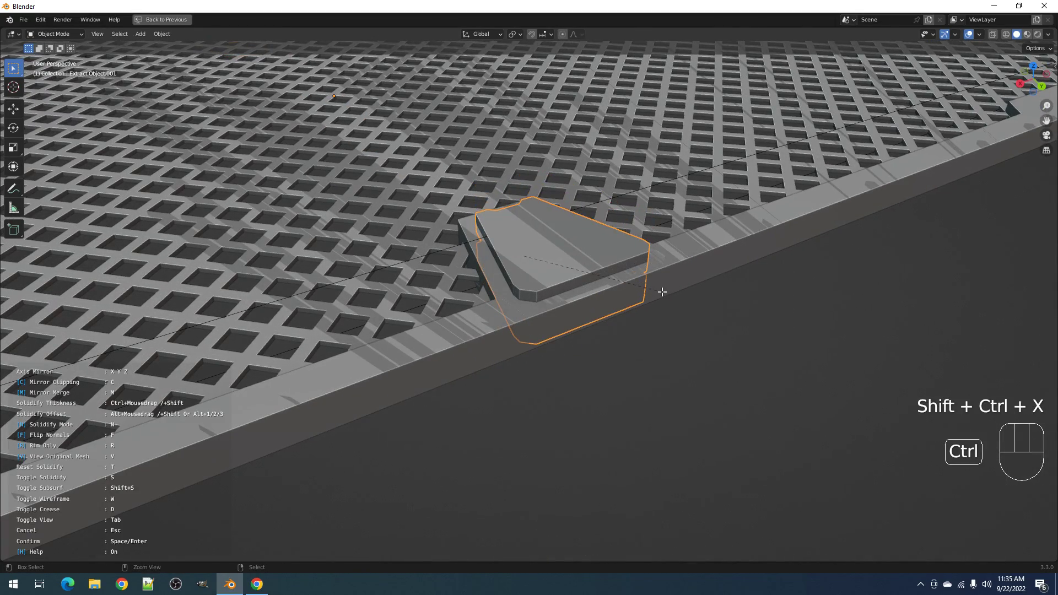
middle_drag(662, 293, 707, 275)
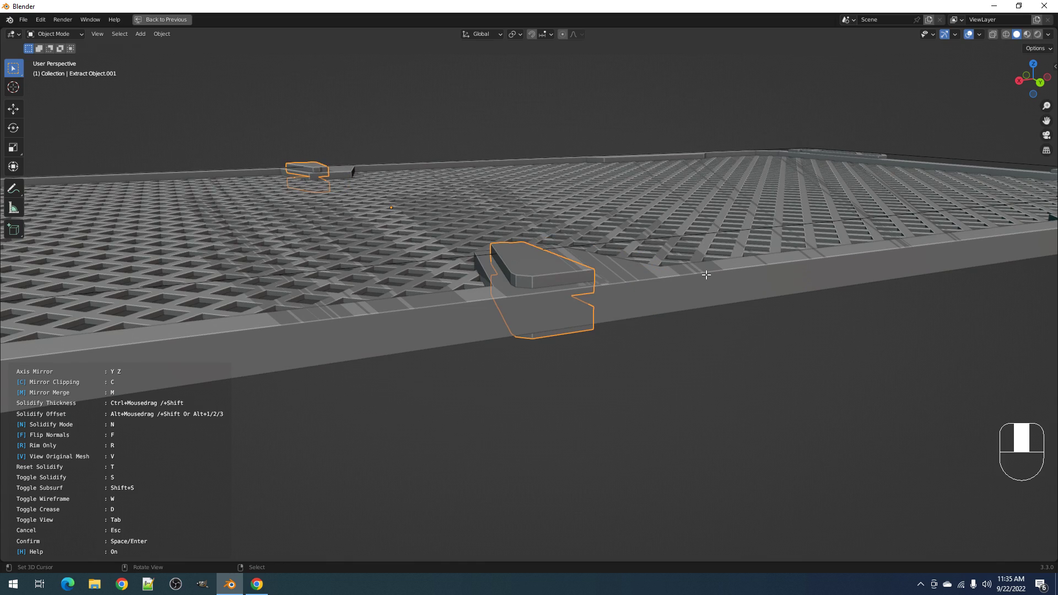
key(x)
key(shift+ctrl)
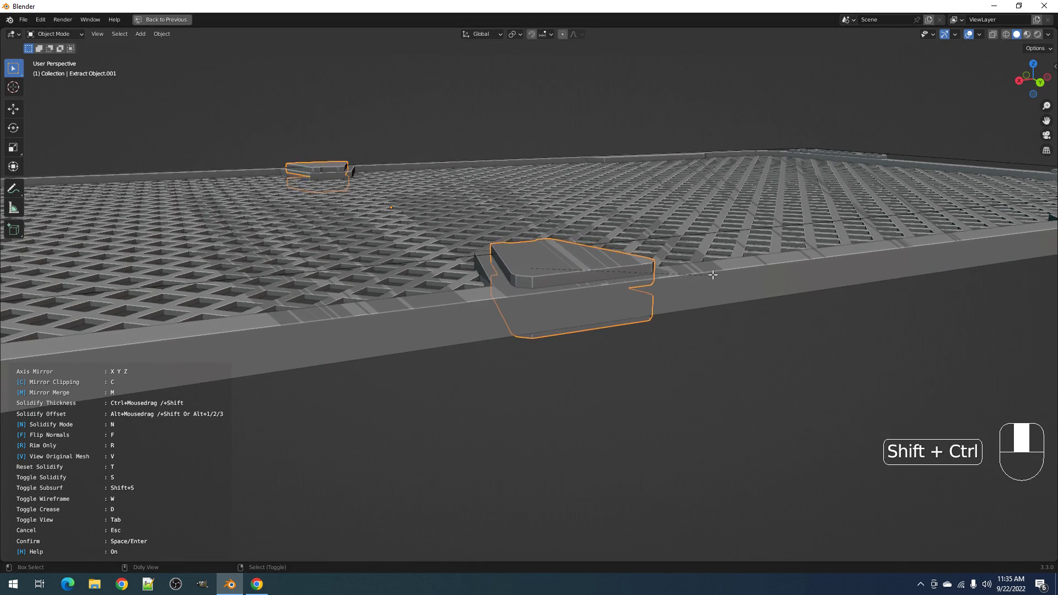
click(663, 259)
- Cut the panel shape out of the frame's middle tabs with a boolean and check the recess without overlays
middle_drag(664, 259, 659, 290)
key(shift+ctrl+x)
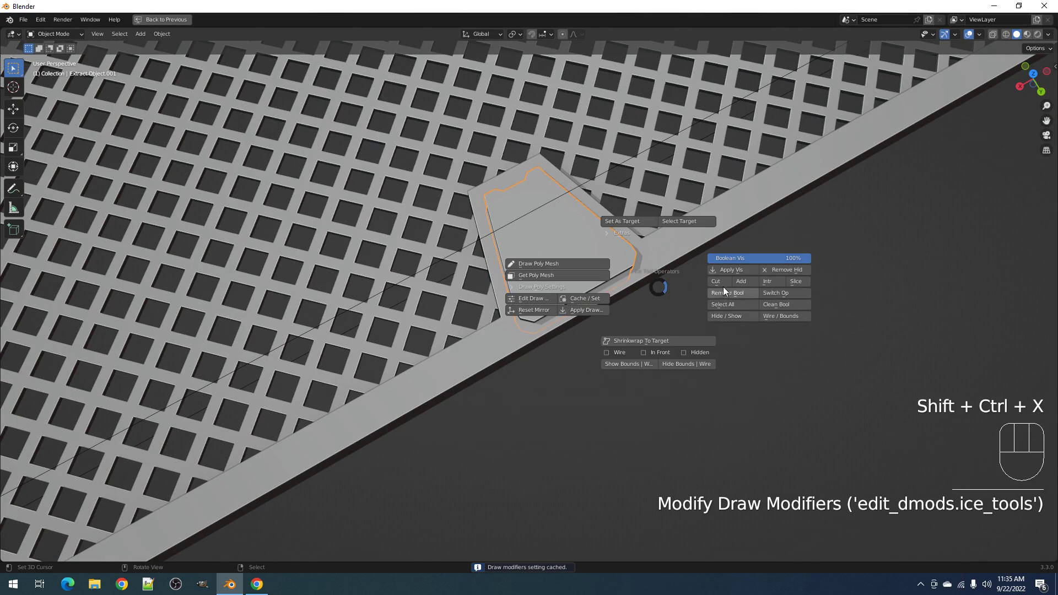
click(726, 282)
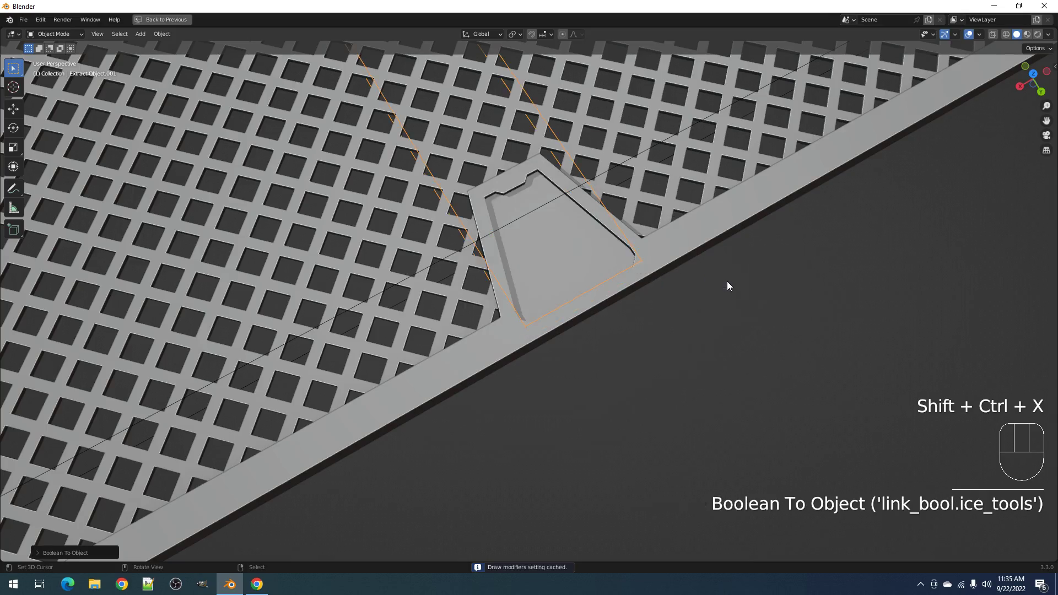
scroll(580, 312, down, 5)
shift+middle_drag(580, 313, 685, 365)
key(shift+alt+z)
scroll(694, 275, down, 3)
scroll(614, 332, up, 6)
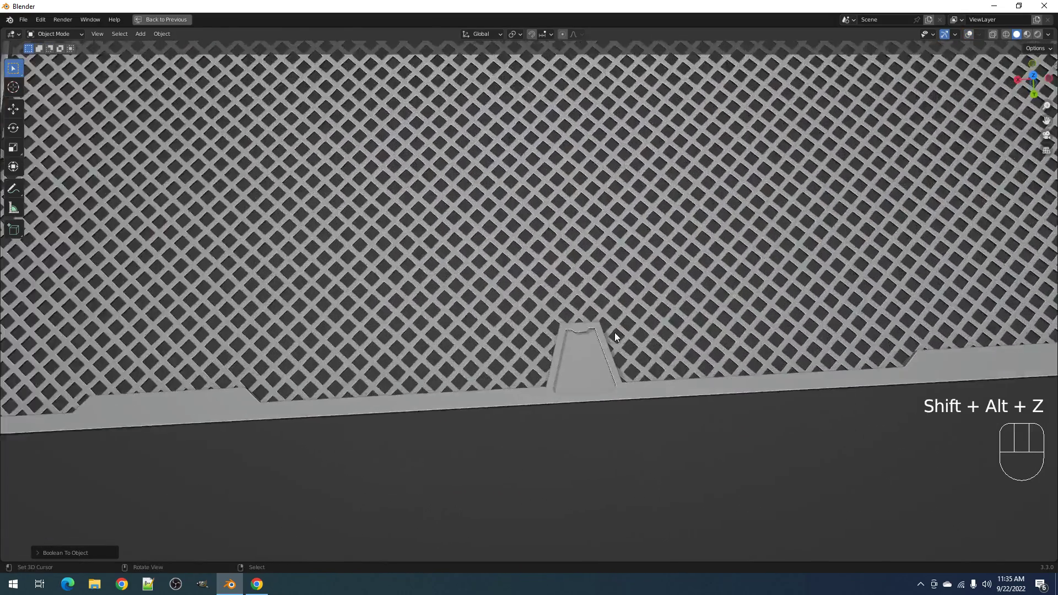
- Knife a straight edge across the middle tab's panel cutter near its wide end, starting at the existing side vertex
scroll(590, 307, up, 4)
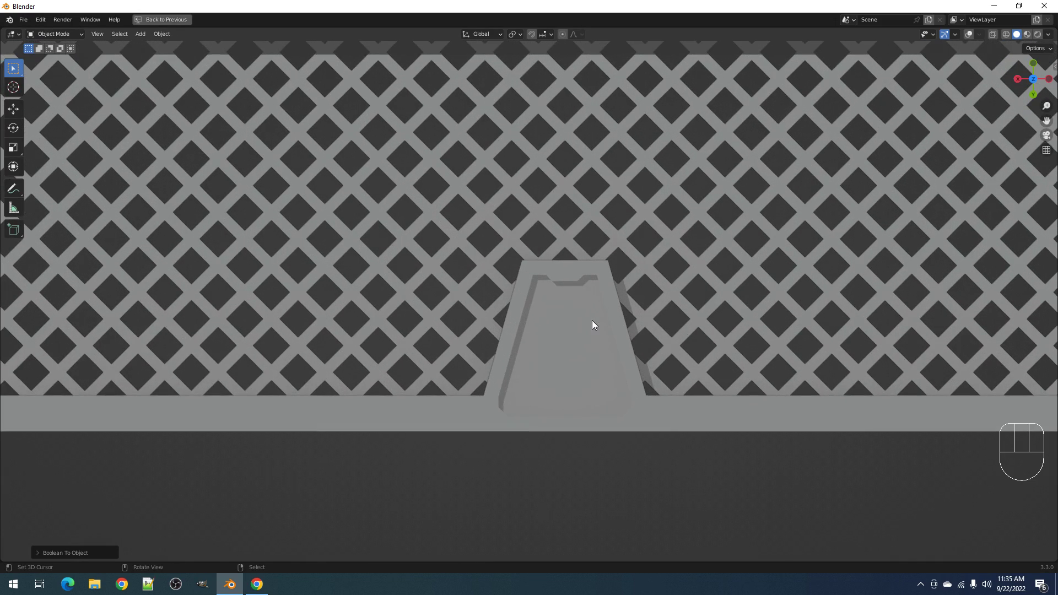
key(Tab)
key(shift+alt+z)
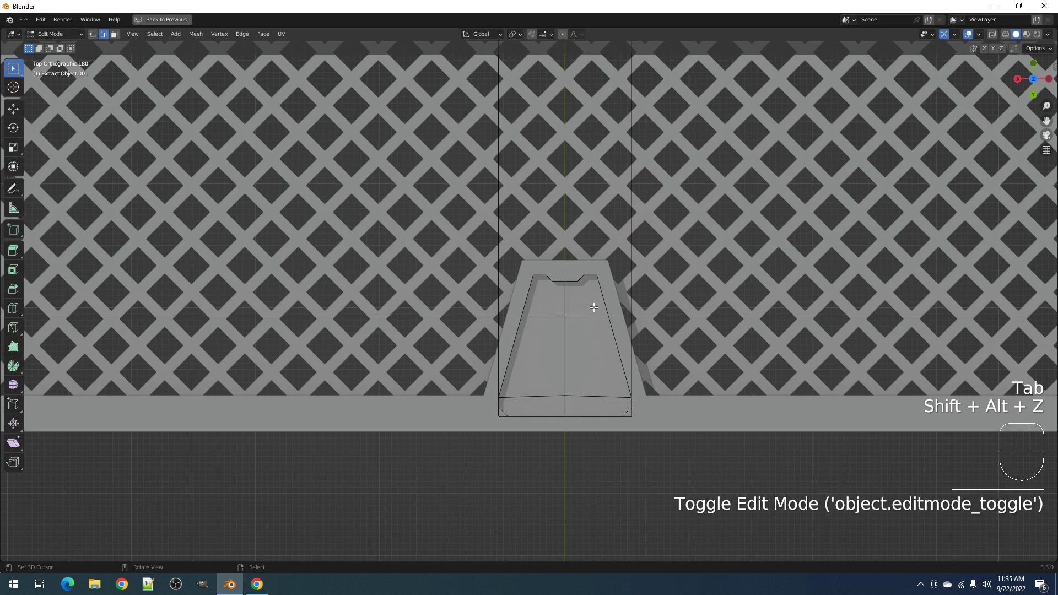
scroll(594, 362, up, 2)
key(1)
key(2)
click(535, 333)
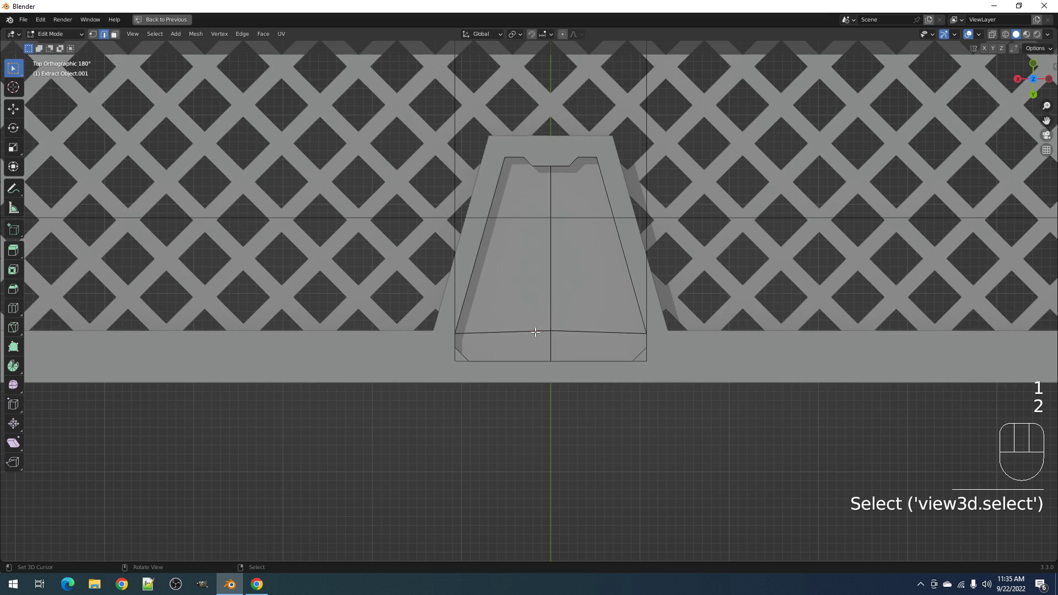
key(1)
click(549, 332)
scroll(546, 333, up, 3)
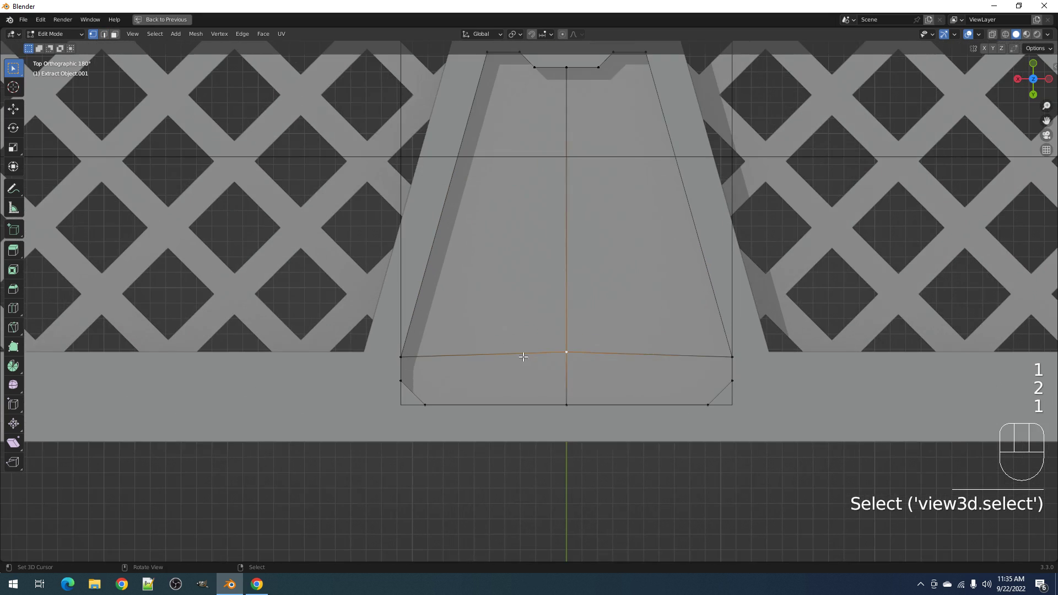
key(alt+a)
key(k)
click(400, 357)
key(a)
click(573, 353)
key(Return)
- Dissolve the bent cross edge near the panel cutter's wide end and finish editing the mesh
key(2)
click(561, 353)
key(ctrl+x)
scroll(581, 340, down, 5)
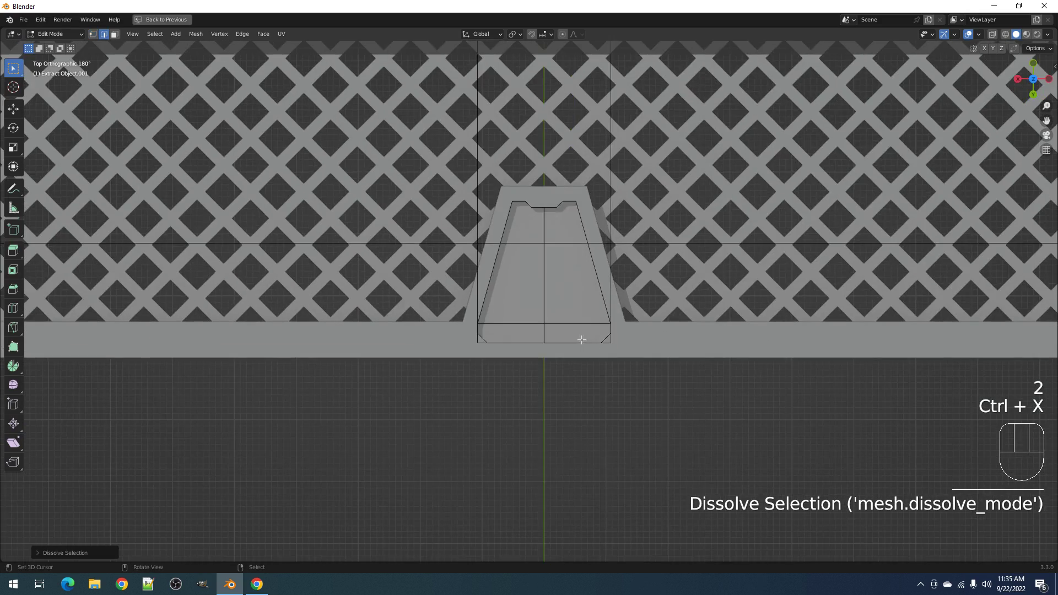
mouse_move(581, 341)
middle_down()
mouse_move(598, 314)
mouse_move(596, 326)
middle_up()
key(1)
key(alt+a)
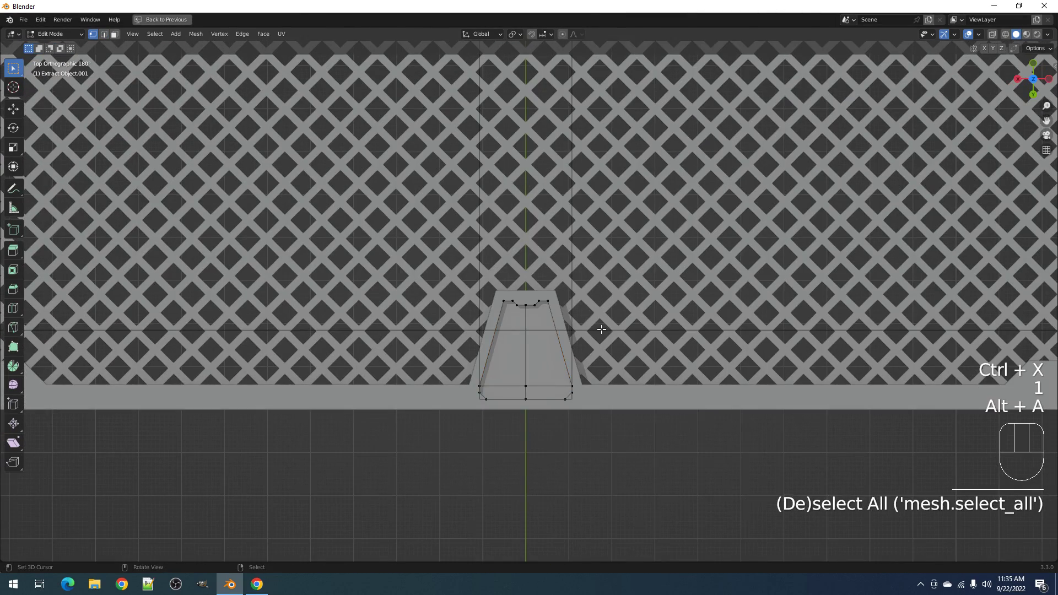
key(Tab)
key(Tab)
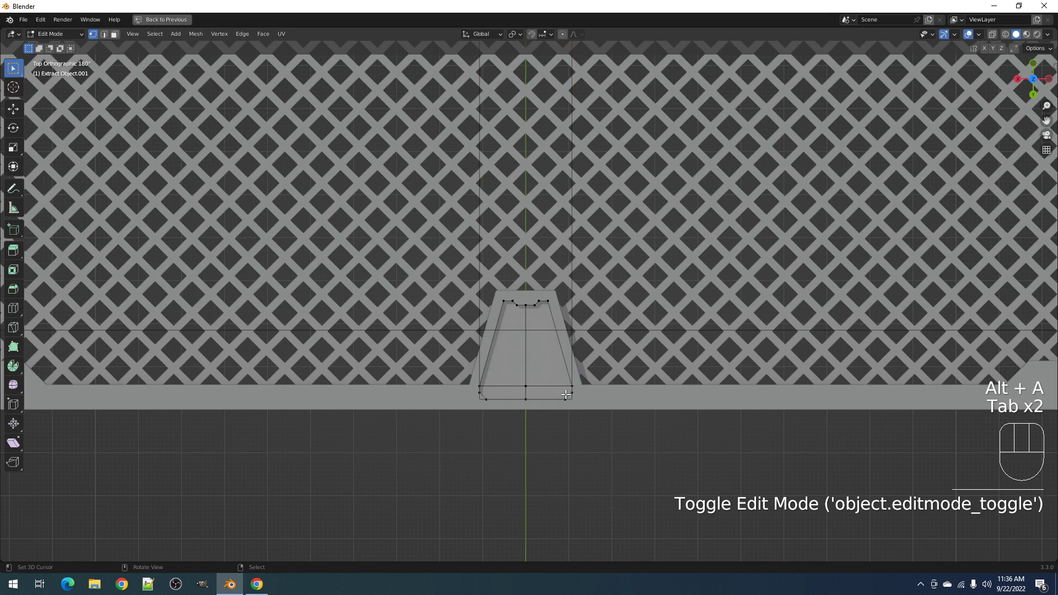
scroll(568, 379, up, 3)
key(Tab)
key(alt+a)
- Begin a poly drawing on the frame with its marker on the border just beside the middle tab
scroll(568, 320, down, 3)
mouse_move(545, 329)
shift+middle_down()
mouse_move(520, 385)
mouse_move(548, 349)
shift+middle_up()
scroll(521, 382, down, 2)
scroll(511, 380, up, 3)
click(521, 384)
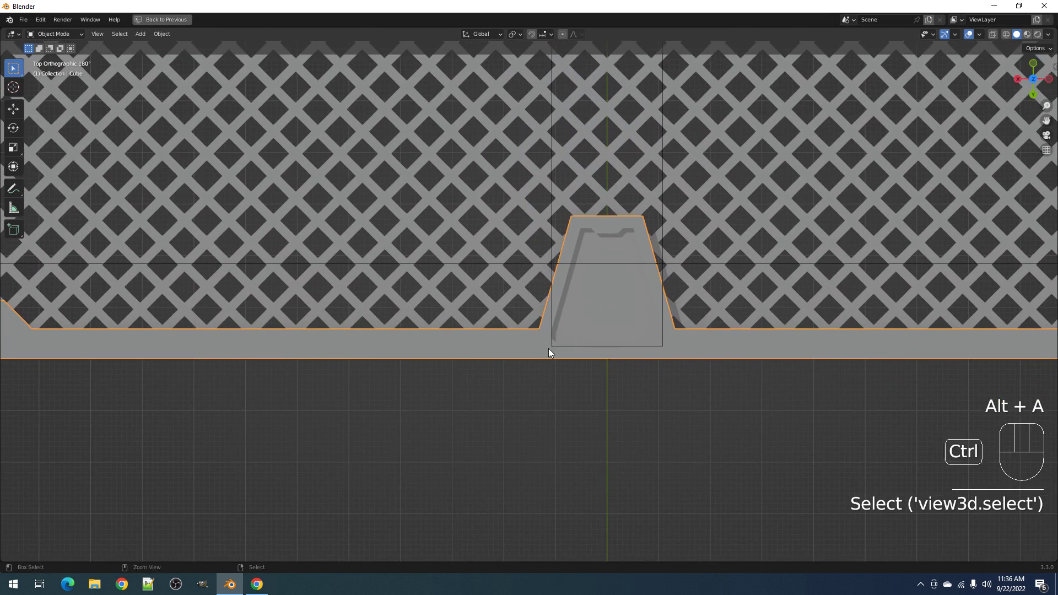
key(ctrl+shift+x)
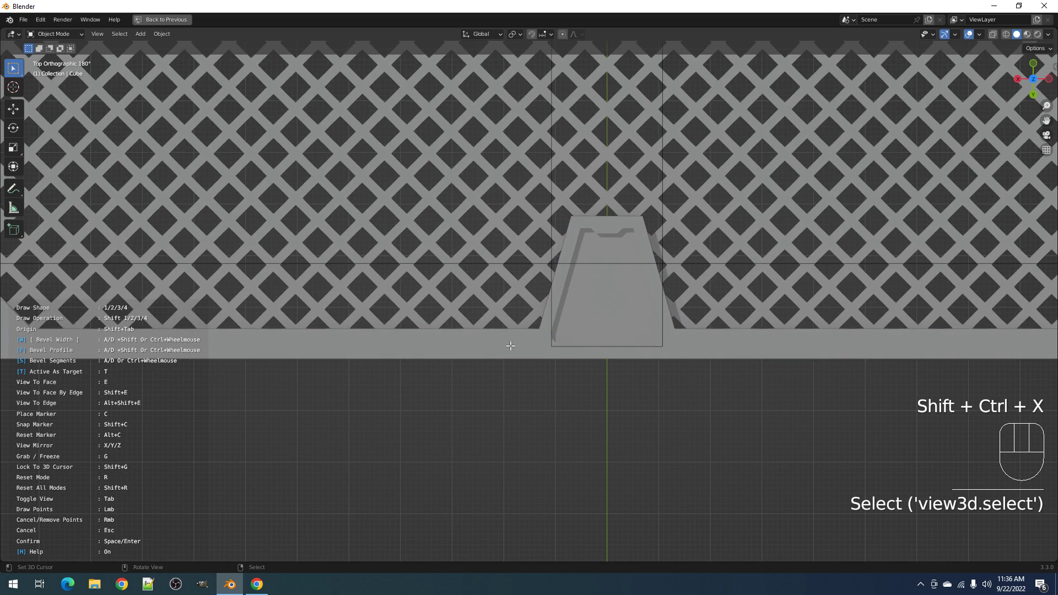
middle_drag(531, 348, 547, 291)
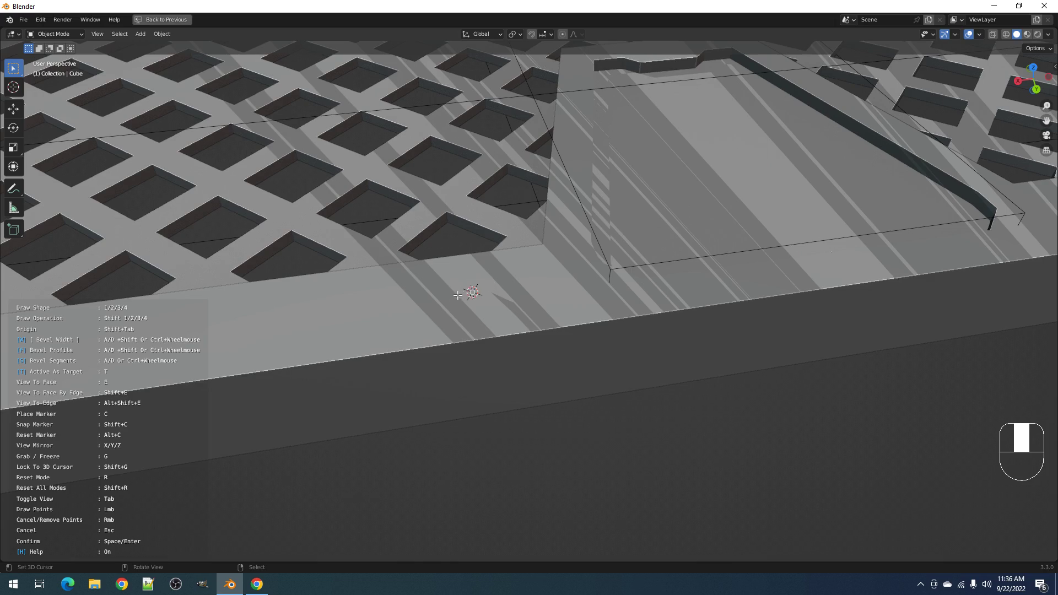
middle_drag(474, 295, 443, 315)
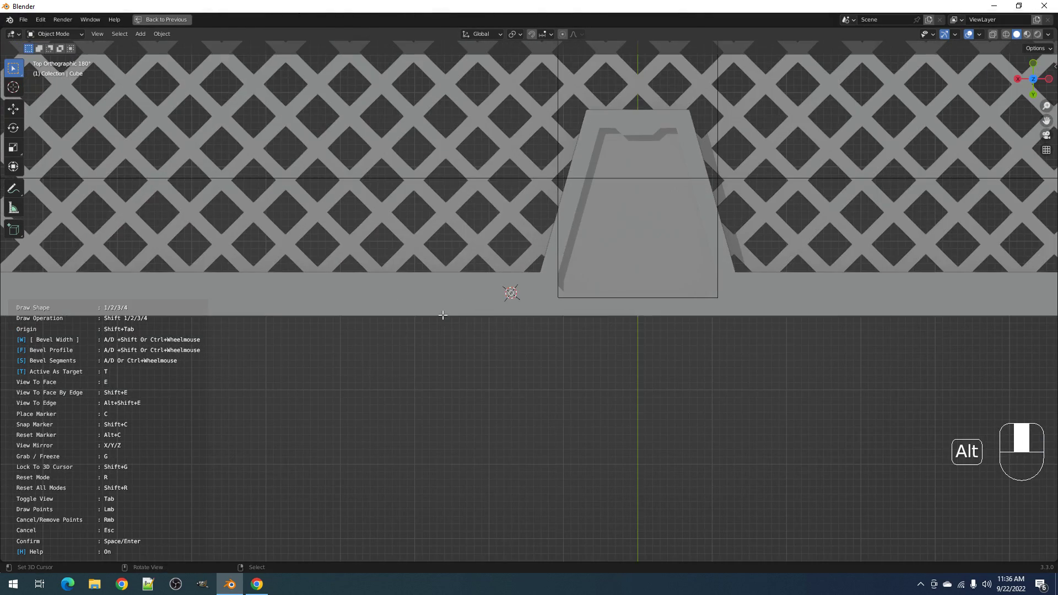
middle_drag(514, 295, 562, 312)
scroll(550, 297, down, 4)
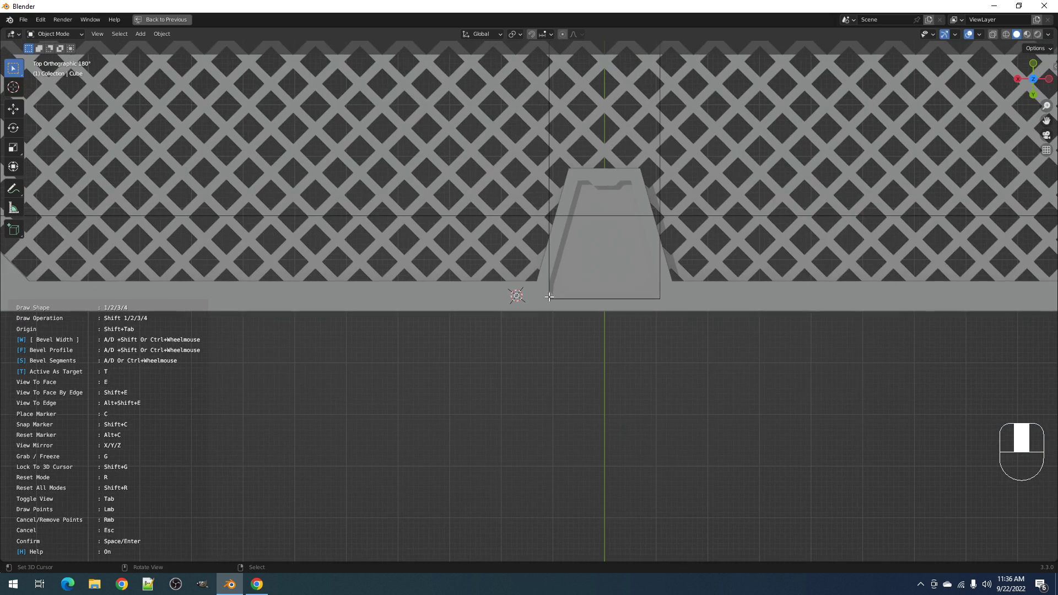
- Draw a thin diagonal strip across the border beside the middle tab, mirrored to the frame's other sides
key(2)
click(455, 235)
right_click(524, 316)
shift+click(526, 247)
right_click(504, 332)
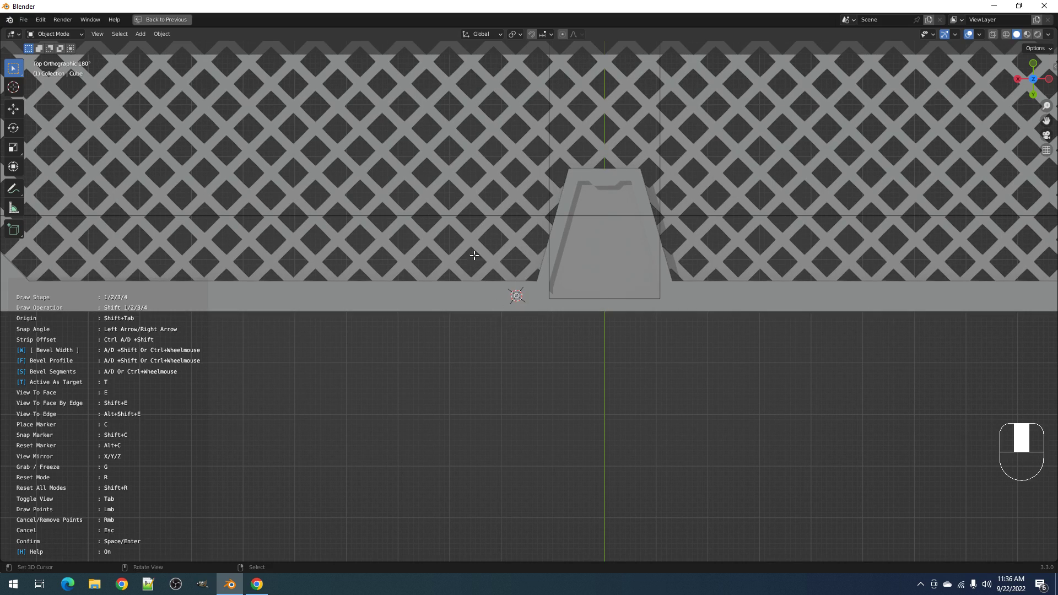
shift+click(468, 239)
right_click(575, 357)
shift+click(463, 249)
shift+click(561, 347)
middle_drag(615, 334, 653, 247)
key(ctrl+shift)
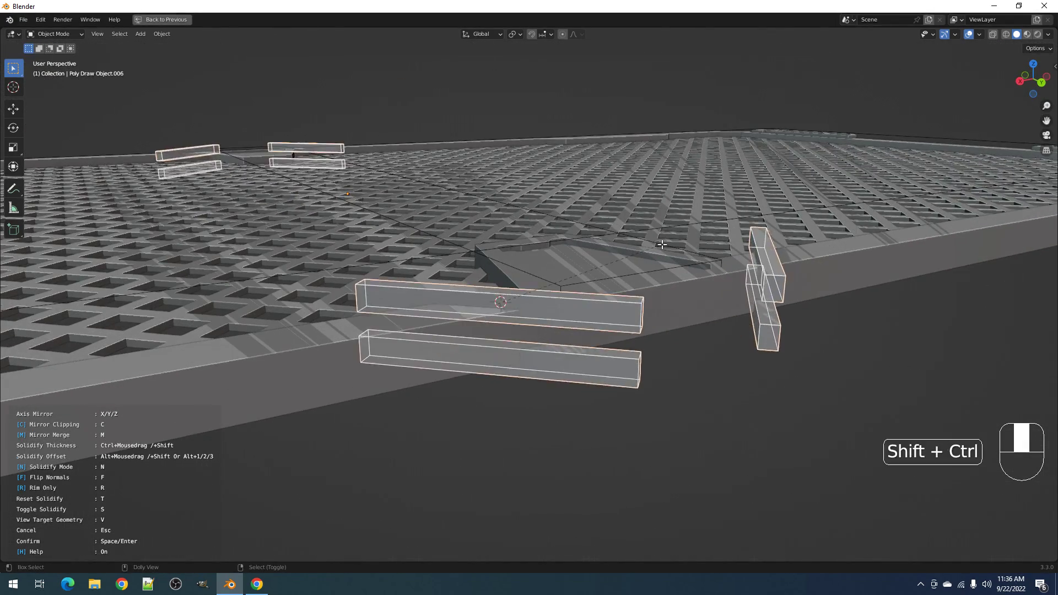
- Cut the mirrored diagonal strips out of the frame with a boolean and check the grooves without overlays
key(ctrl+shift+x)
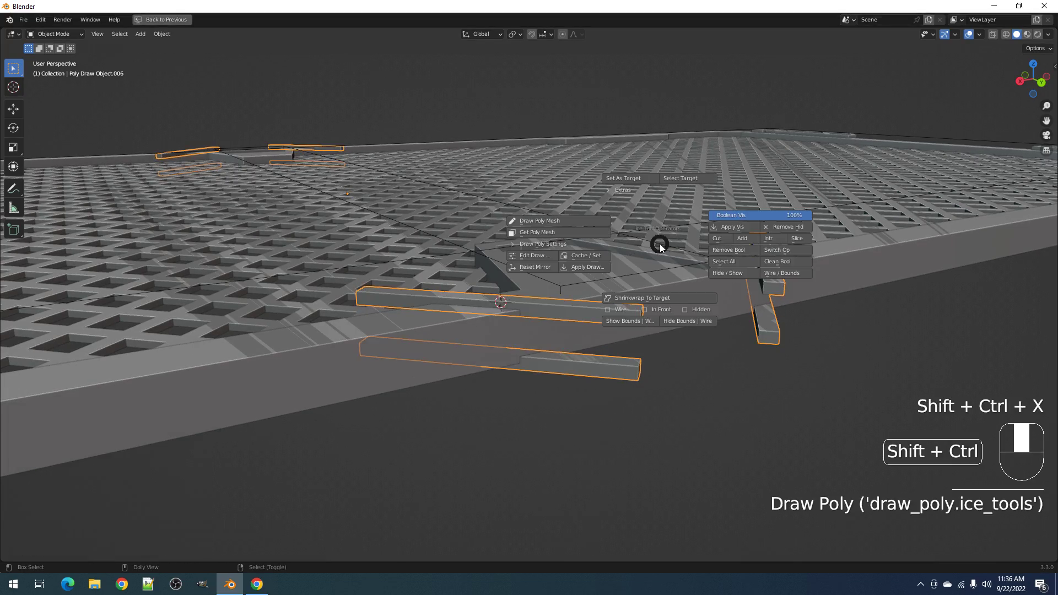
click(723, 235)
mouse_move(723, 235)
middle_down()
mouse_move(601, 375)
mouse_move(598, 355)
mouse_move(662, 345)
mouse_move(534, 326)
mouse_move(627, 328)
mouse_move(597, 336)
mouse_move(590, 355)
middle_up()
scroll(598, 355, down, 2)
key(shift+alt+z)
scroll(535, 325, down, 4)
middle_drag(363, 413, 524, 385)
scroll(572, 367, down, 2)
scroll(518, 401, up, 3)
scroll(555, 394, down, 5)
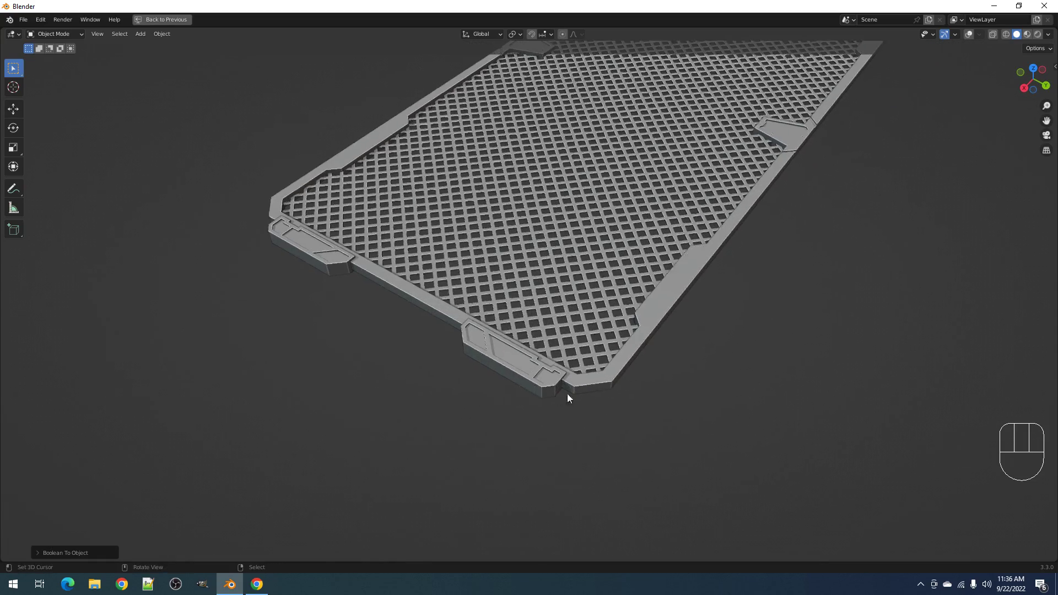
- Remove the panel cutter's boolean from the end blocks and delete the cutter
middle_drag(590, 343, 563, 401)
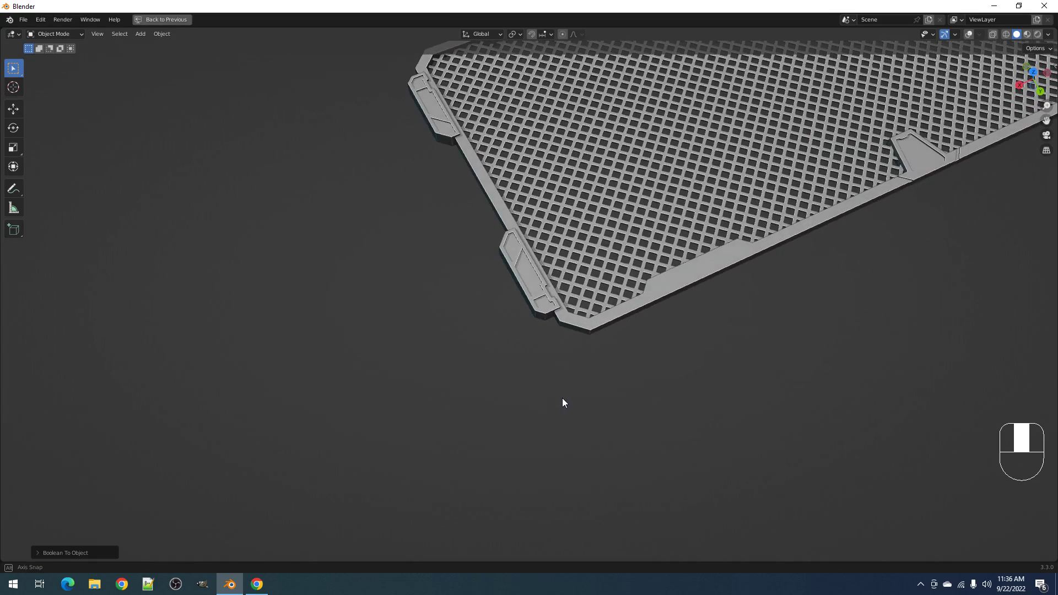
shift+middle_drag(690, 289, 499, 353)
key(shift+alt+z)
click(499, 349)
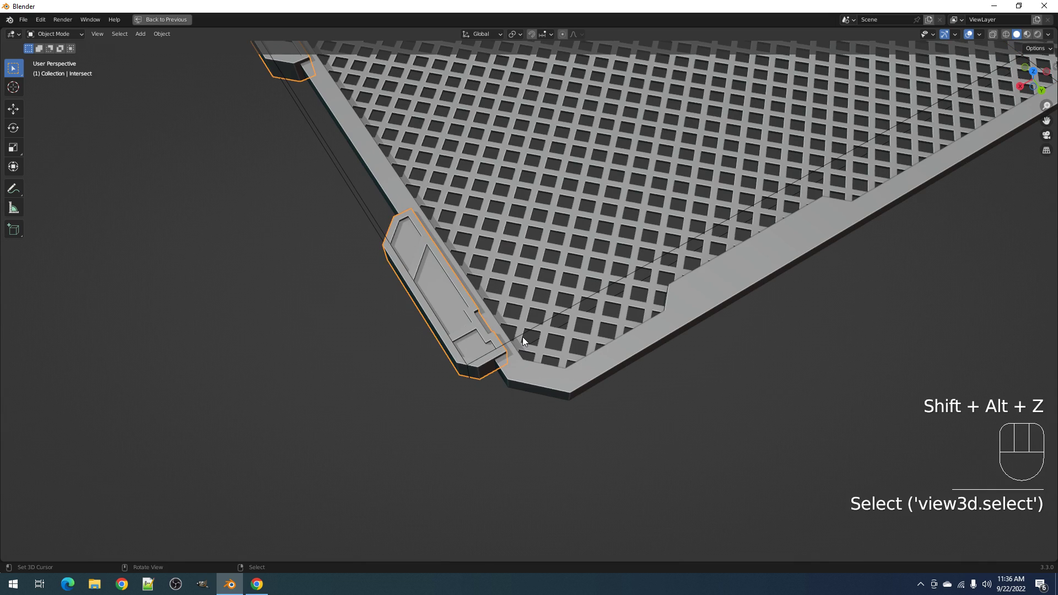
key(shift+ctrl+x)
click(590, 338)
scroll(515, 353, up, 4)
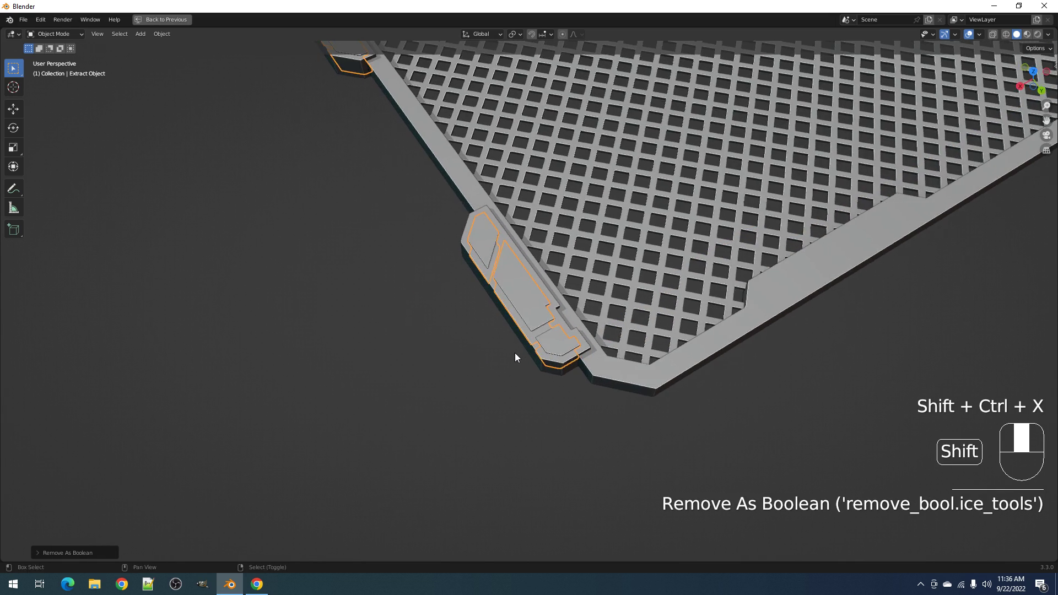
key(x)
- Extract the end block's top face as a new inset panel shape with solidify thickness
click(554, 348)
key(shift+ctrl+x)
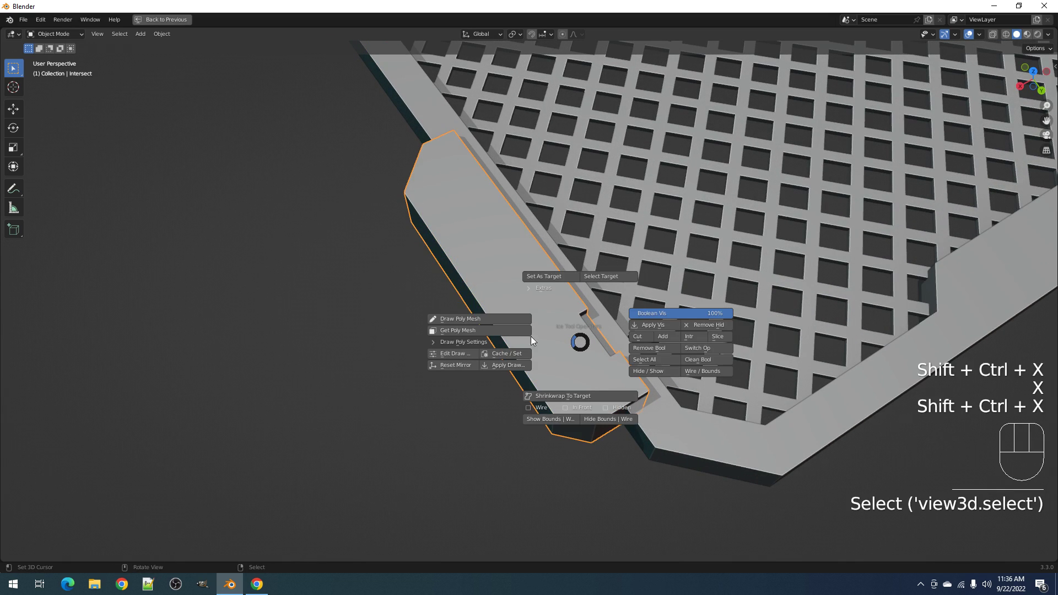
click(488, 331)
click(595, 337)
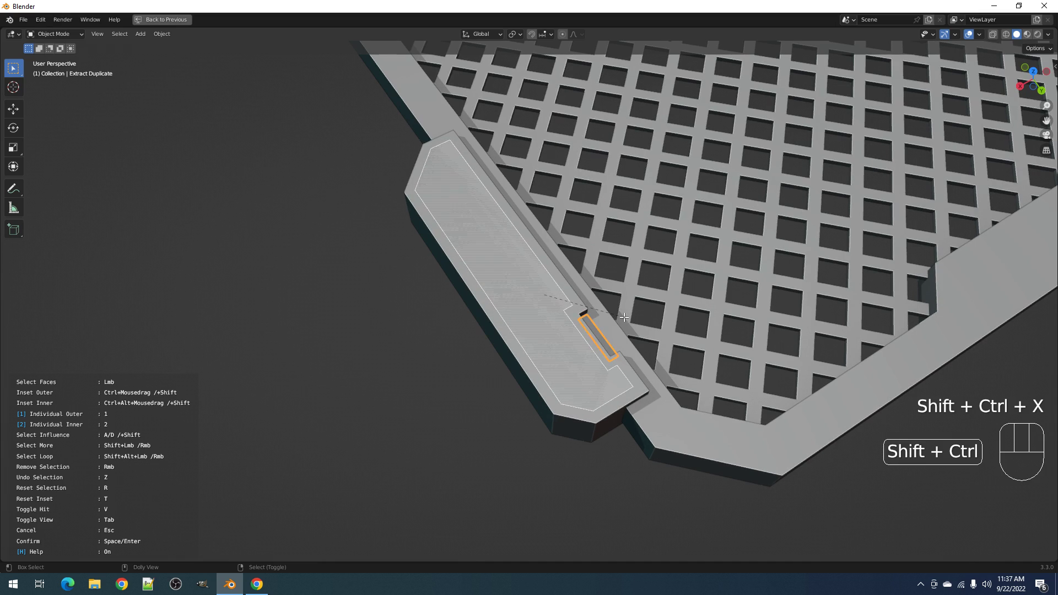
key(space)
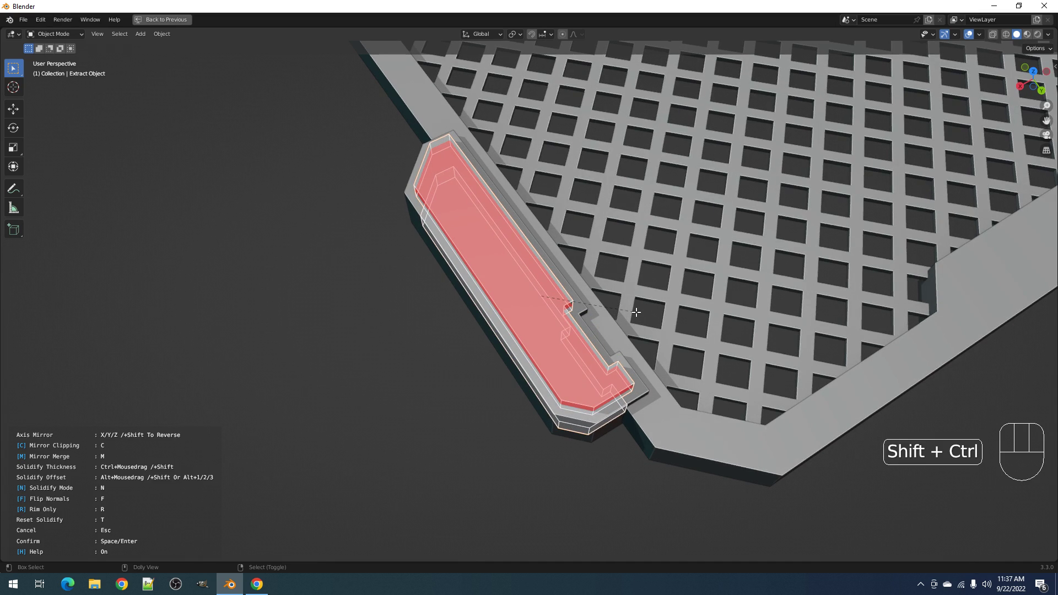
key(space)
- Cut a 45° strip with a 0.0100 offset across the end block's panel shape and delete the strip
alt+middle_drag(528, 307, 596, 340)
key(Tab)
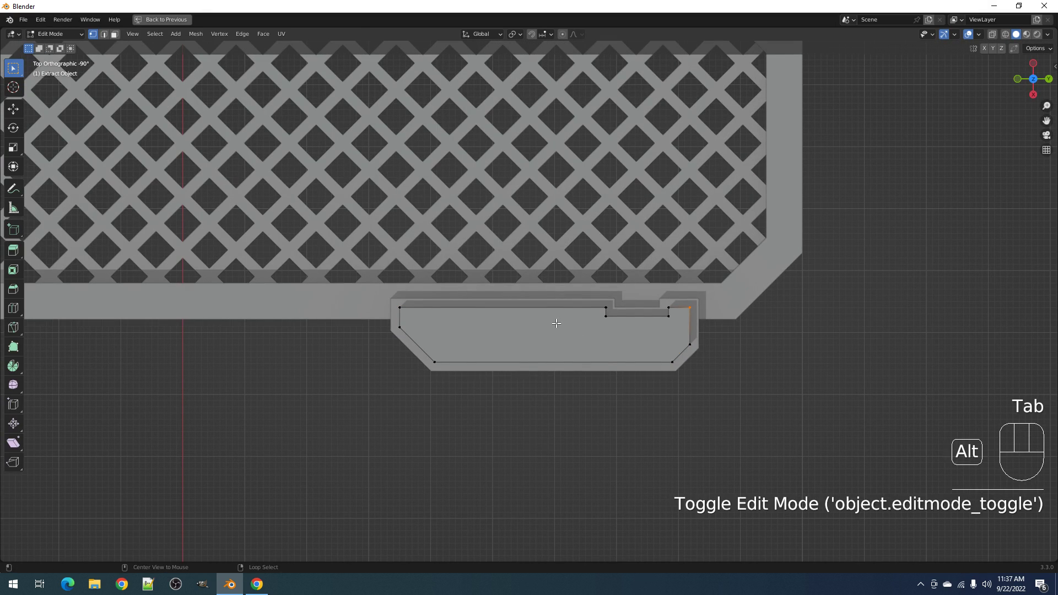
key(alt+a)
key(alt+x)
click(514, 401)
key(c)
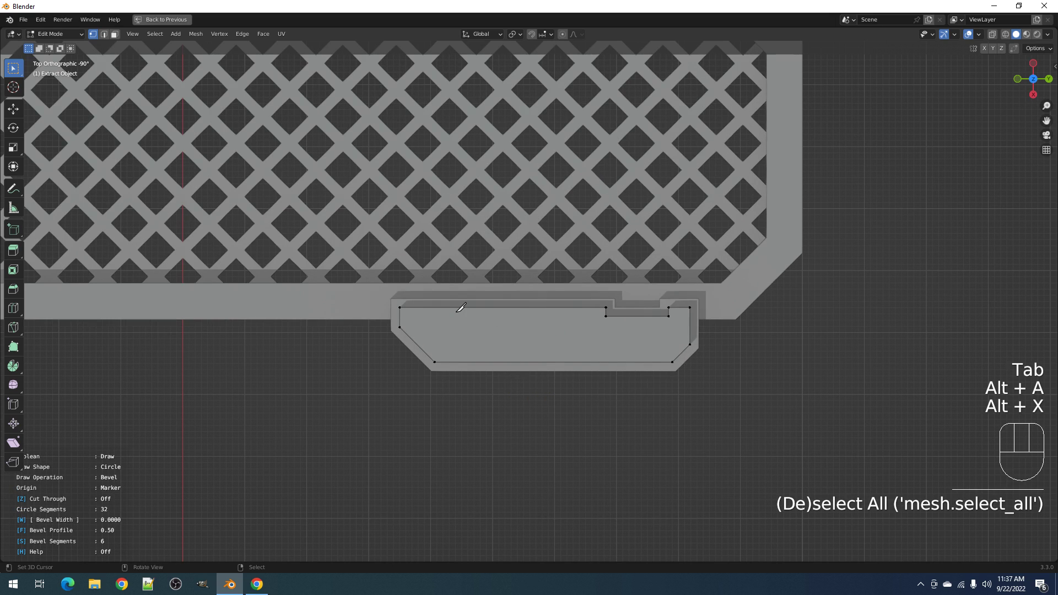
scroll(454, 312, up, 1)
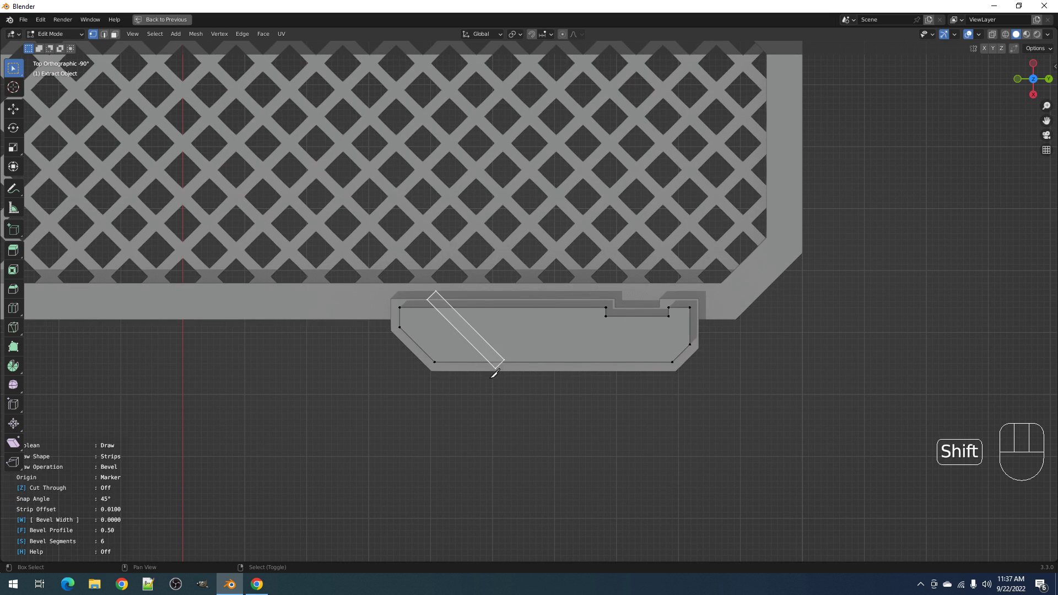
click(511, 393)
key(x)
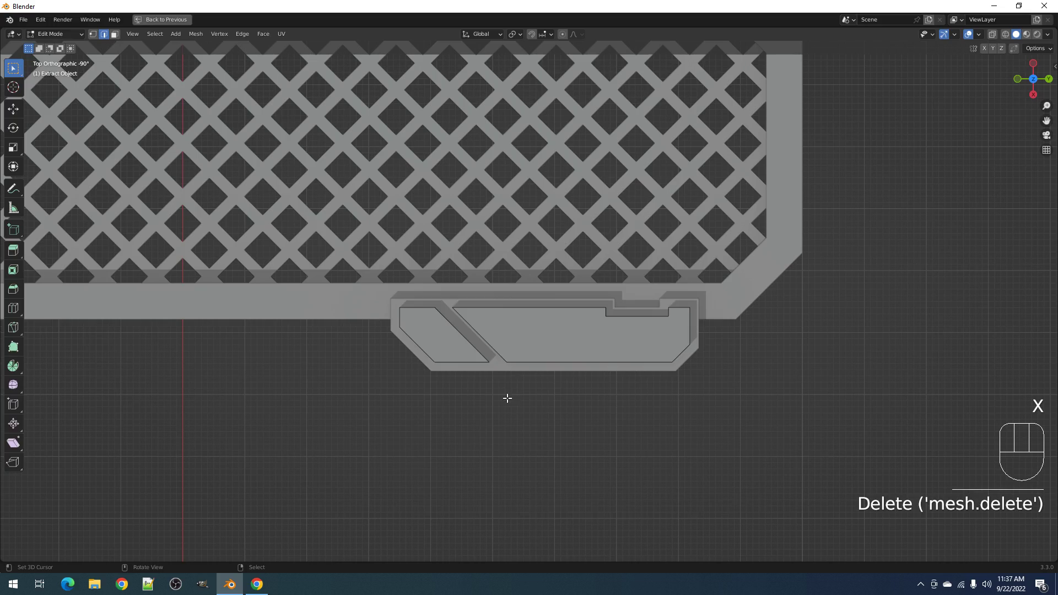
- Cut the split panel shape out of the end blocks with a boolean and check the recesses without overlays
key(Tab)
key(shift+ctrl+x)
click(665, 354)
middle_drag(667, 352, 648, 335)
key(shift+alt+z)
scroll(671, 313, down, 4)
shift+middle_drag(694, 290, 568, 427)
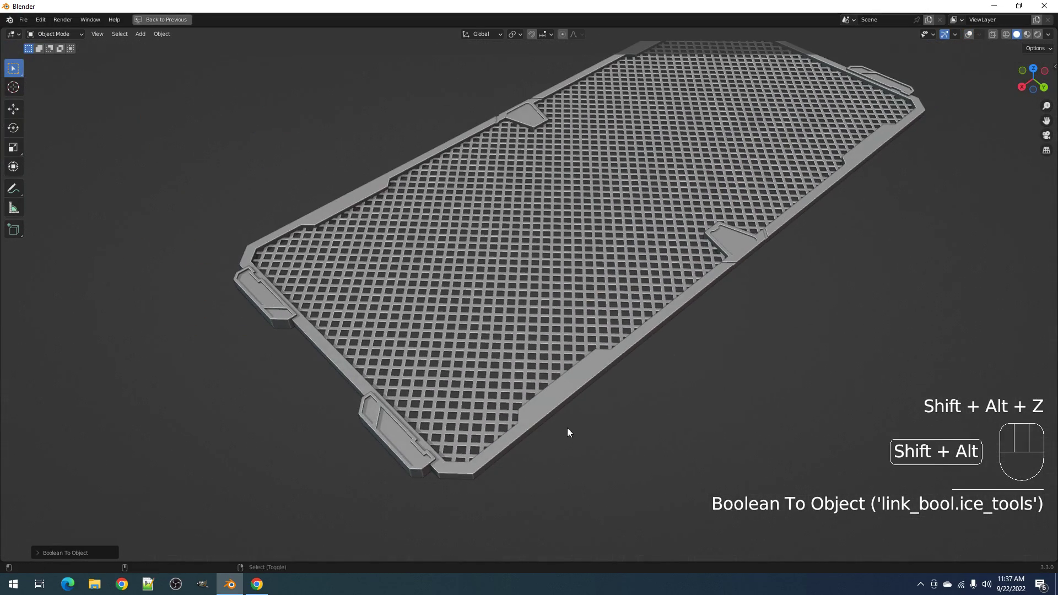
key(shift+alt+z)
key(shift+alt+z)
key(shift+alt+z)
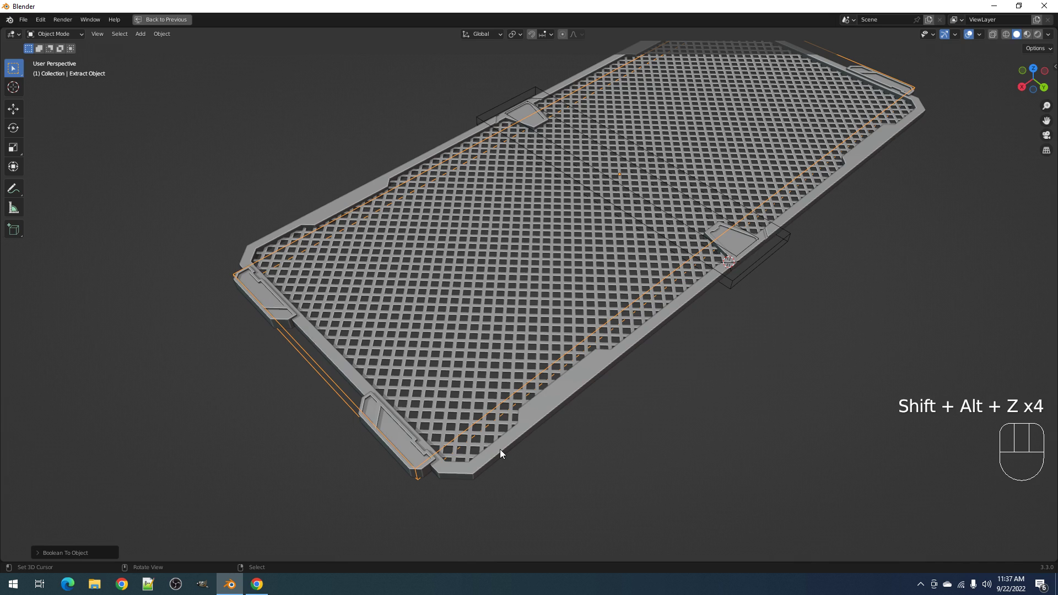
- Apply the visible modifiers on both the frame and the end blocks
click(466, 455)
shift+click(400, 463)
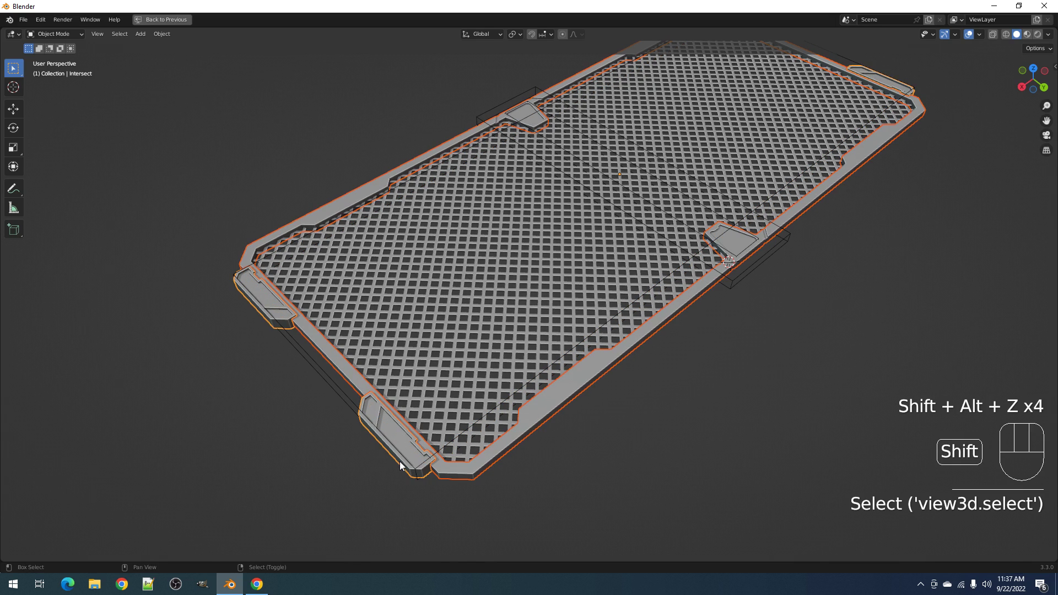
key(shift+ctrl+x)
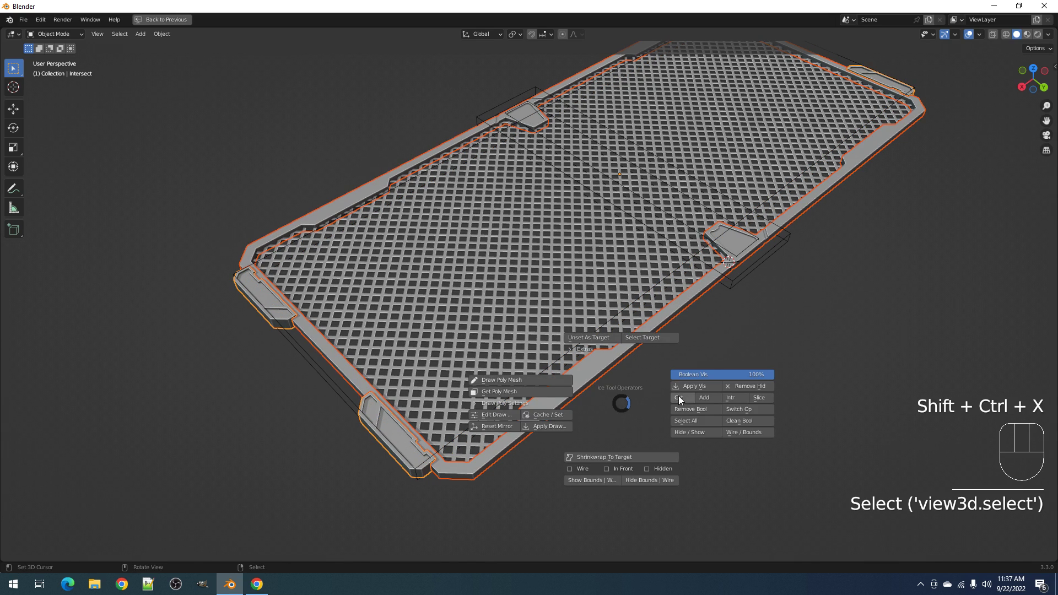
click(692, 390)
key(alt+a)
- Check the frame's applied mesh in edit mode and auto-mirror the frame on the X axis
click(601, 368)
key(Tab)
scroll(600, 368, up, 3)
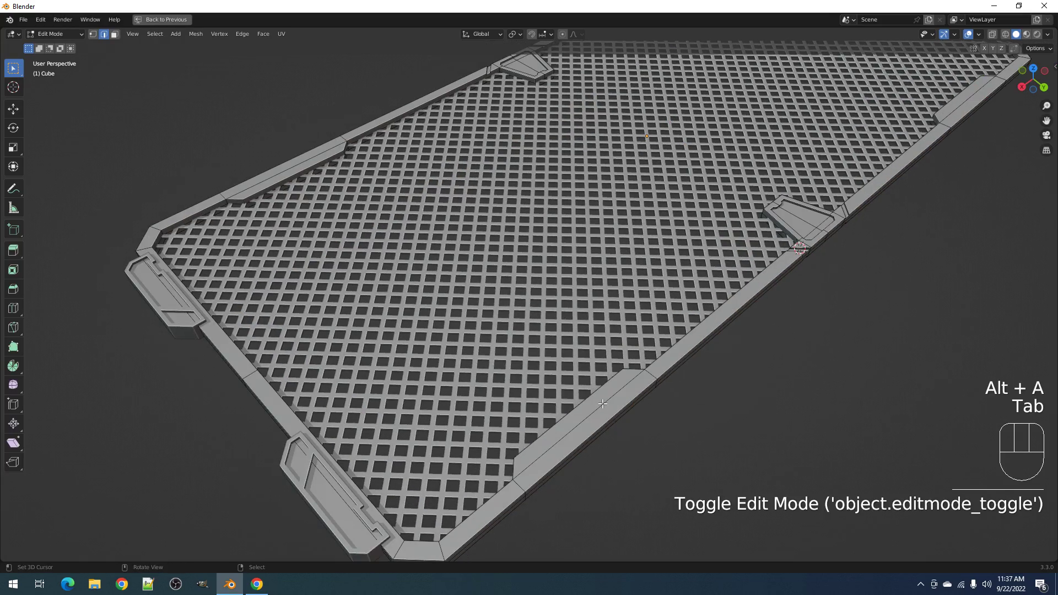
scroll(626, 380, down, 2)
key(Tab)
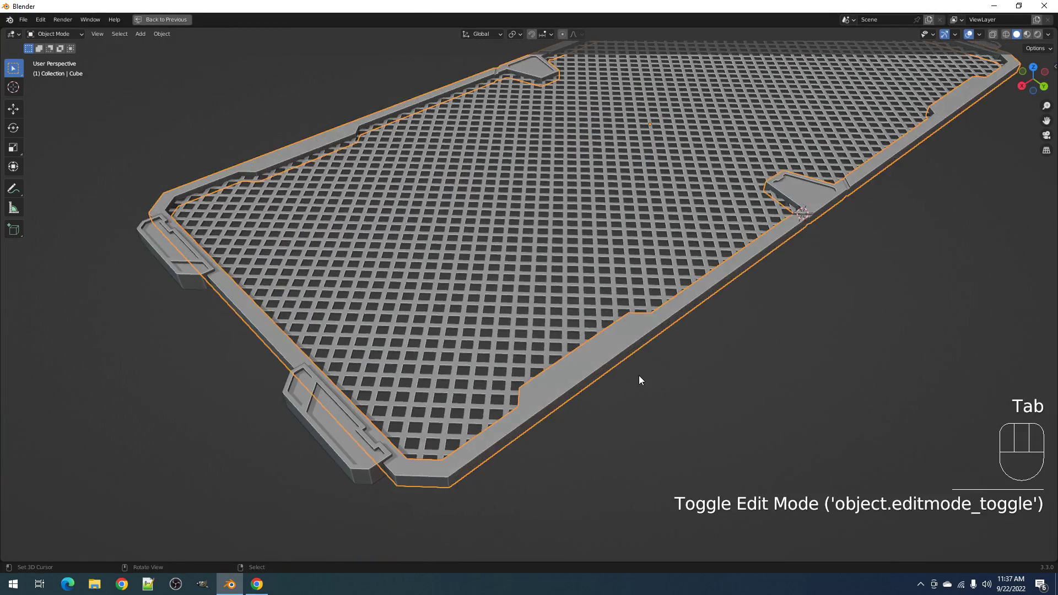
key(shift+q)
click(626, 376)
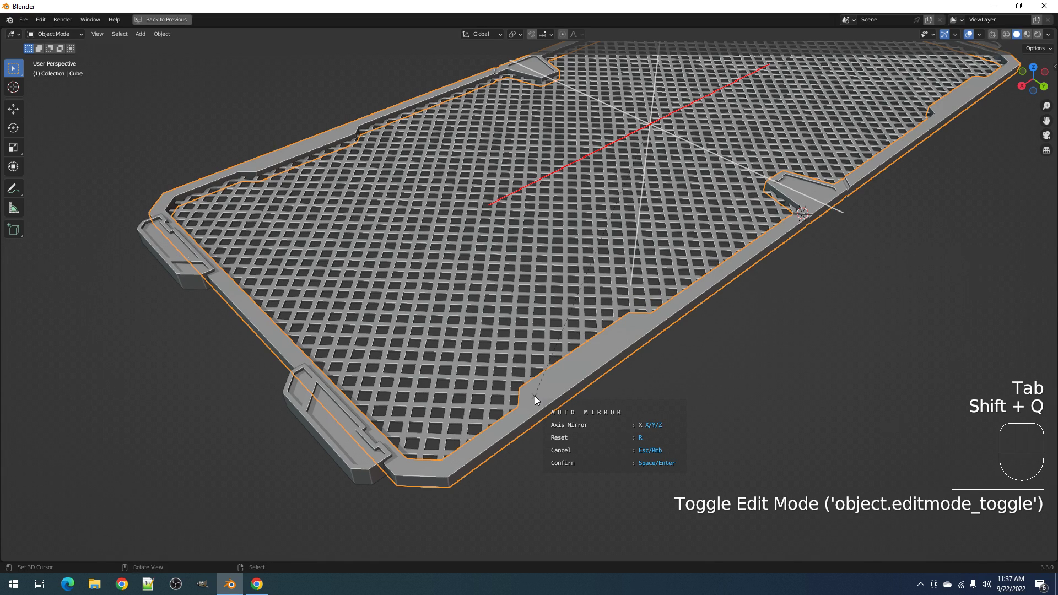
click(502, 408)
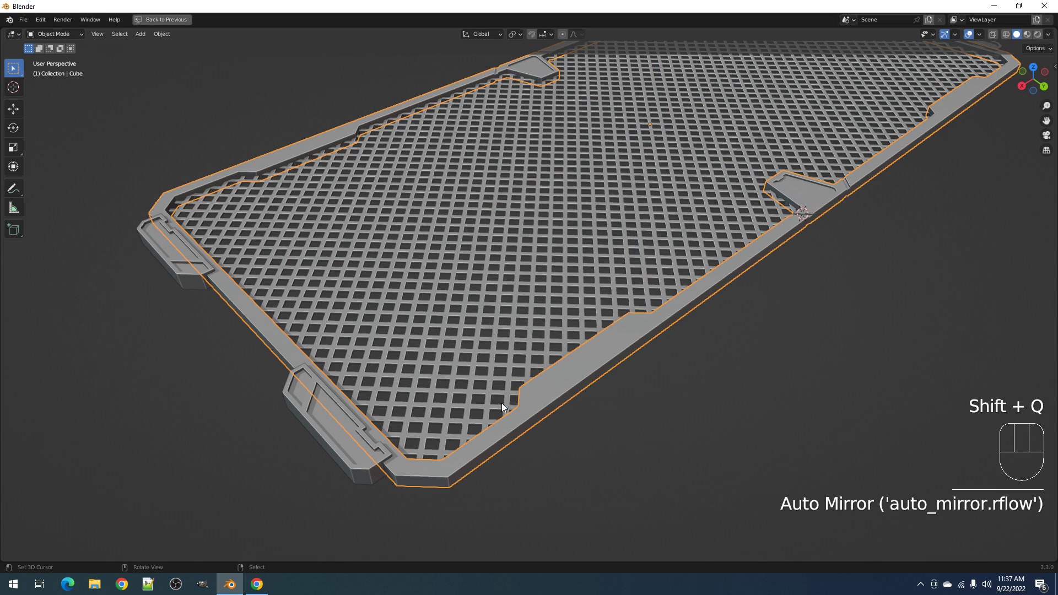
- Auto-mirror the end blocks on the X axis and check their mesh in edit mode
click(366, 438)
key(shift+q)
click(432, 426)
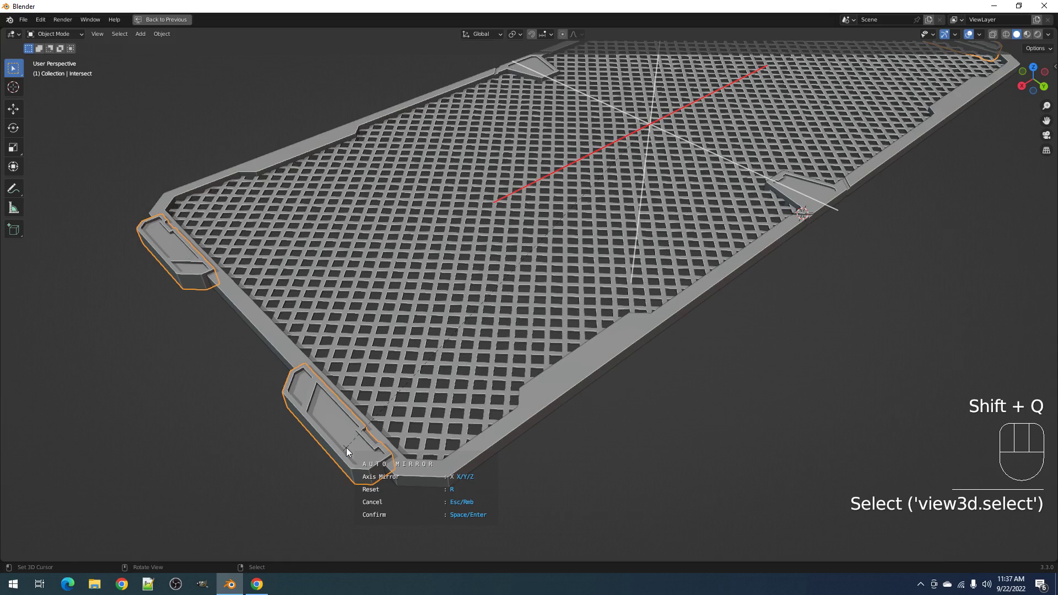
click(347, 448)
key(Tab)
key(alt+a)
mouse_move(498, 456)
middle_down()
mouse_move(525, 416)
mouse_move(521, 471)
mouse_move(516, 438)
mouse_move(507, 473)
middle_up()
key(Tab)
scroll(487, 427, down, 4)
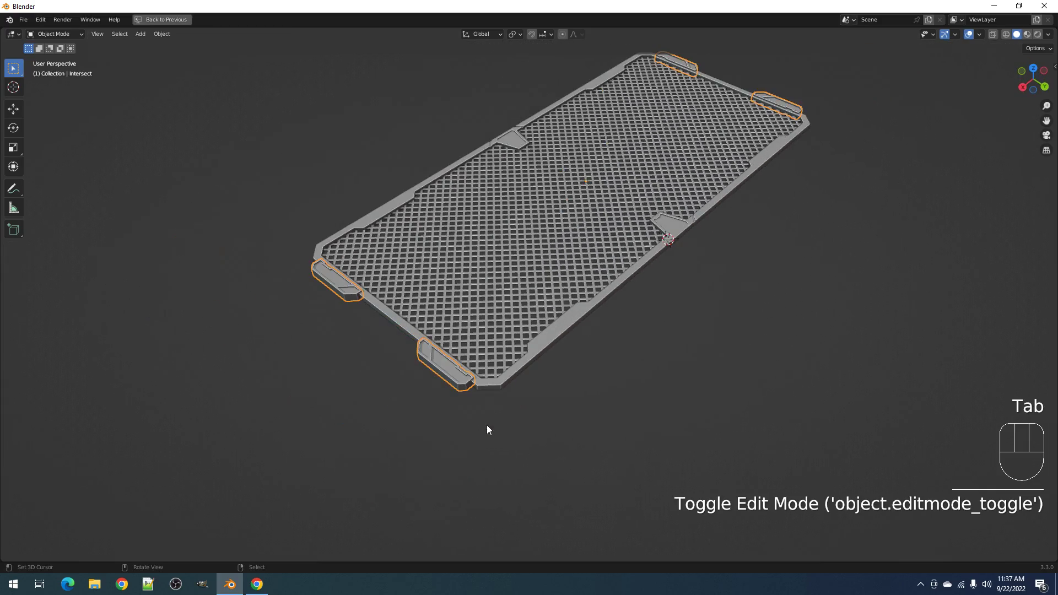
- Snap the 3D cursor to an edge on the angled inner end of an end block
scroll(500, 399, up, 5)
middle_drag(532, 376, 534, 392)
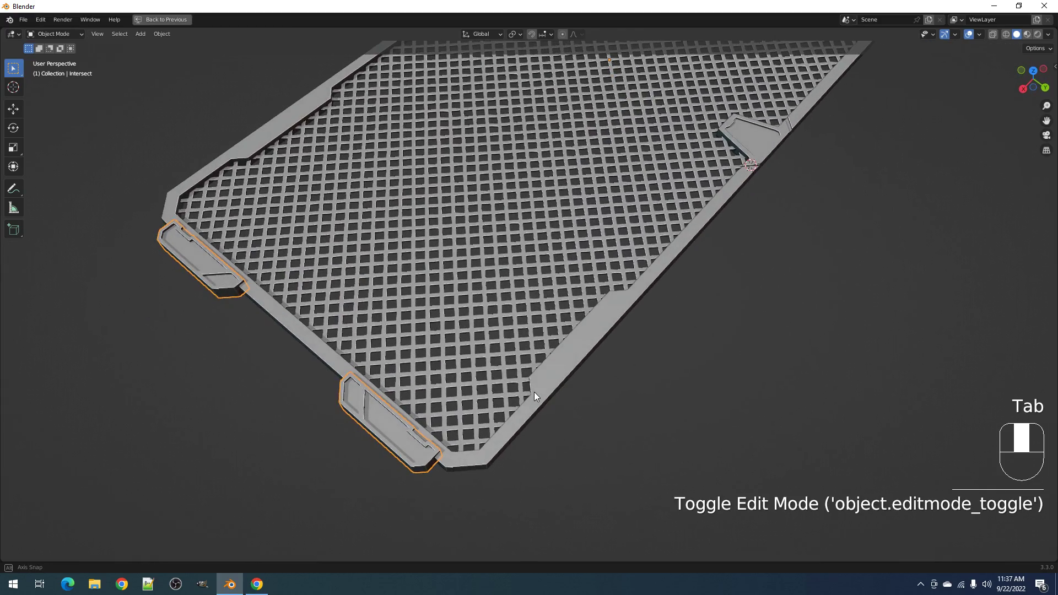
shift+middle_drag(385, 432, 507, 390)
middle_drag(540, 378, 659, 363)
scroll(659, 364, up, 4)
key(Tab)
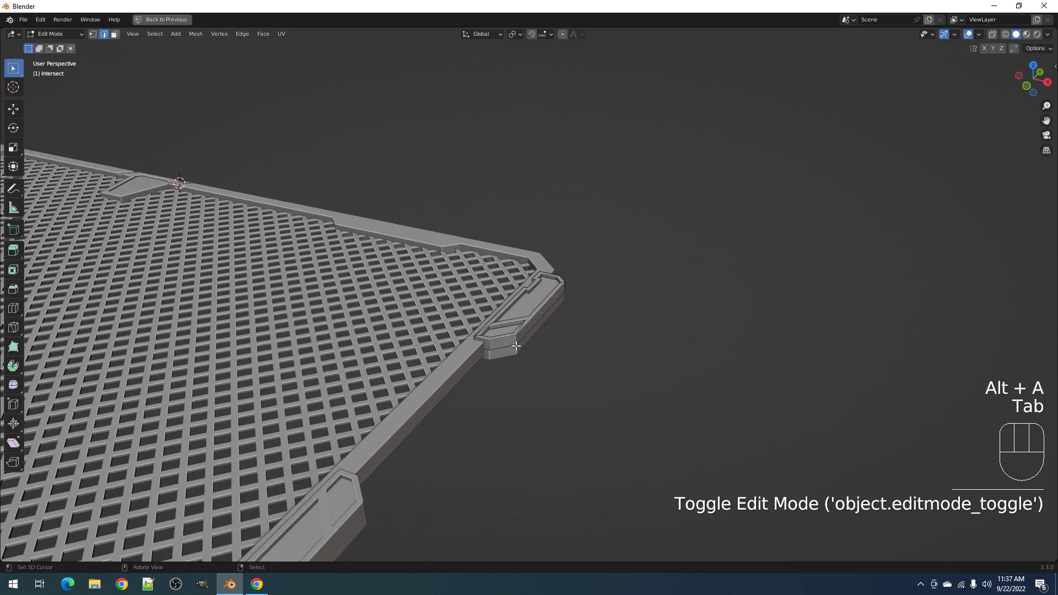
scroll(496, 364, up, 2)
key(1)
key(2)
click(486, 397)
key(shift+s)
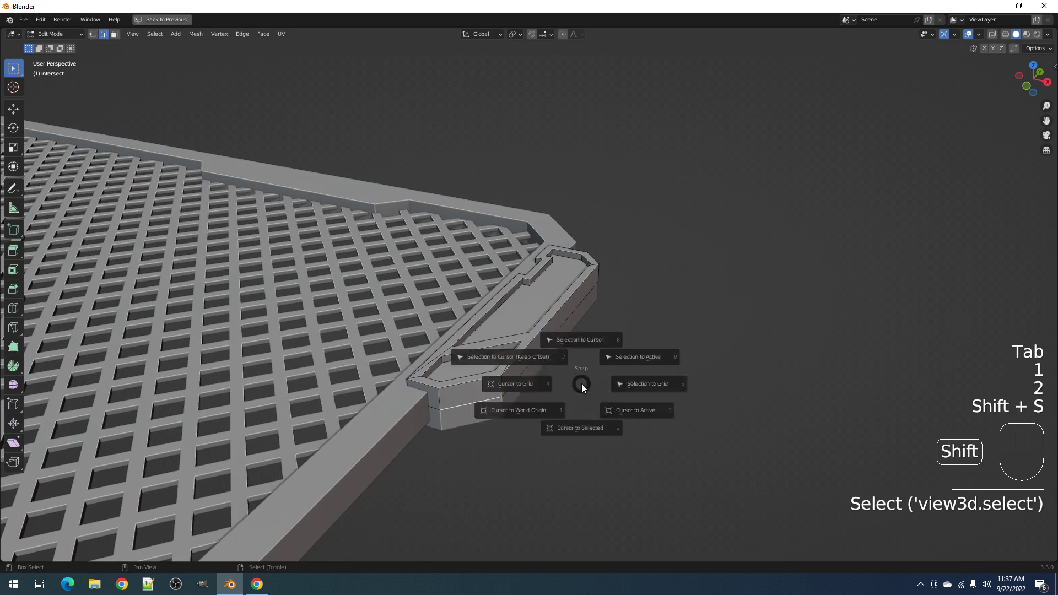
click(574, 441)
key(Tab)
- Add a cylinder at the 3D cursor as an intersect object and isolate it for editing
middle_drag(562, 391, 584, 321)
key(Tab)
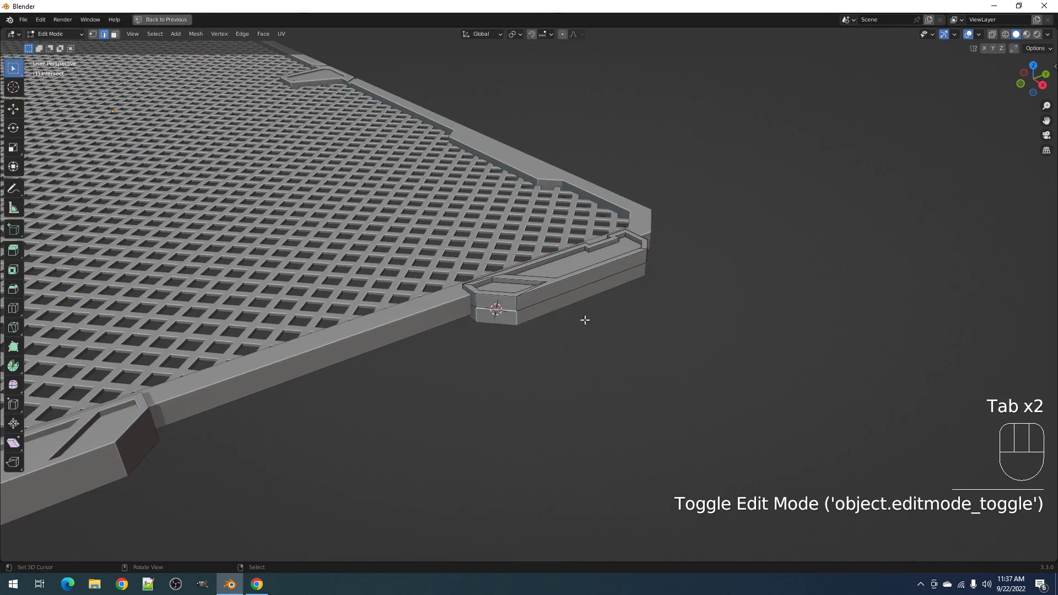
key(alt+x)
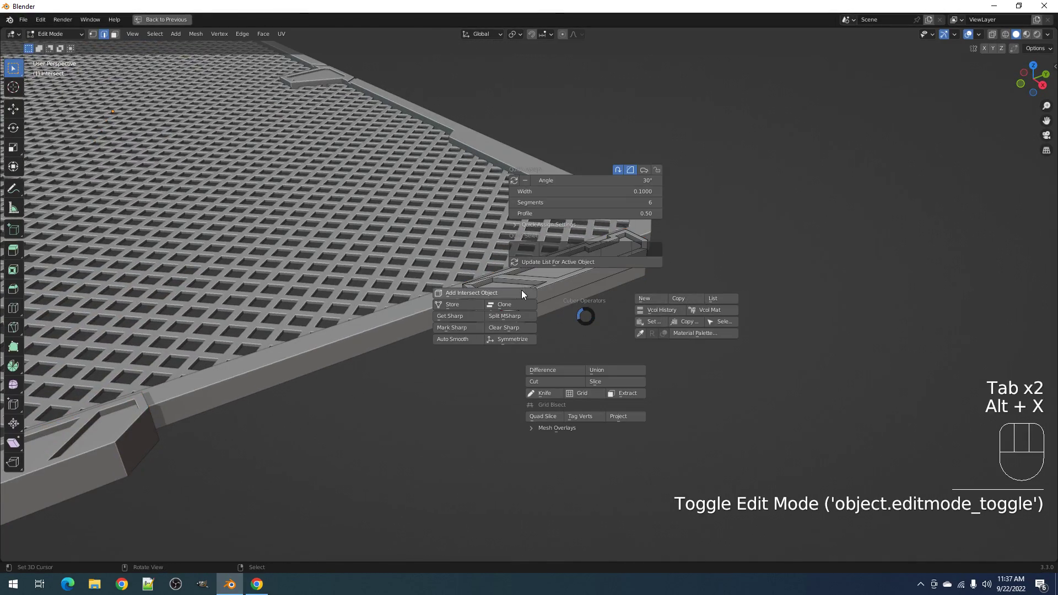
click(522, 294)
click(660, 307)
scroll(625, 326, down, 3)
key(Tab)
middle_drag(626, 326, 697, 294)
click(656, 342)
- Scale the cylinder down to fit the end block's thickness and rotate it to lie along the Y axis
key(Tab)
key(a)
key(s)
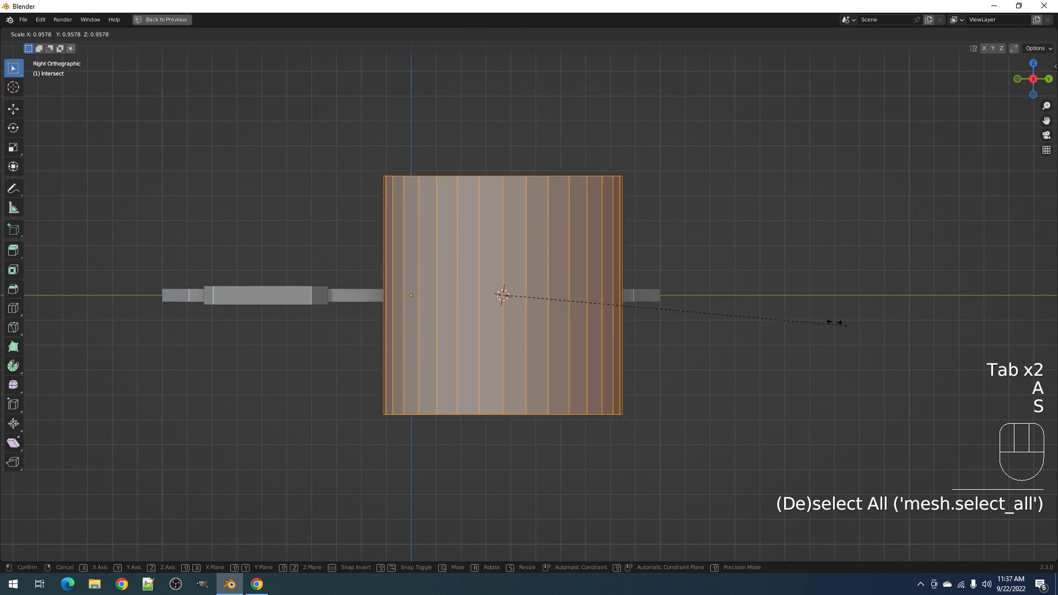
click(544, 318)
key(r)
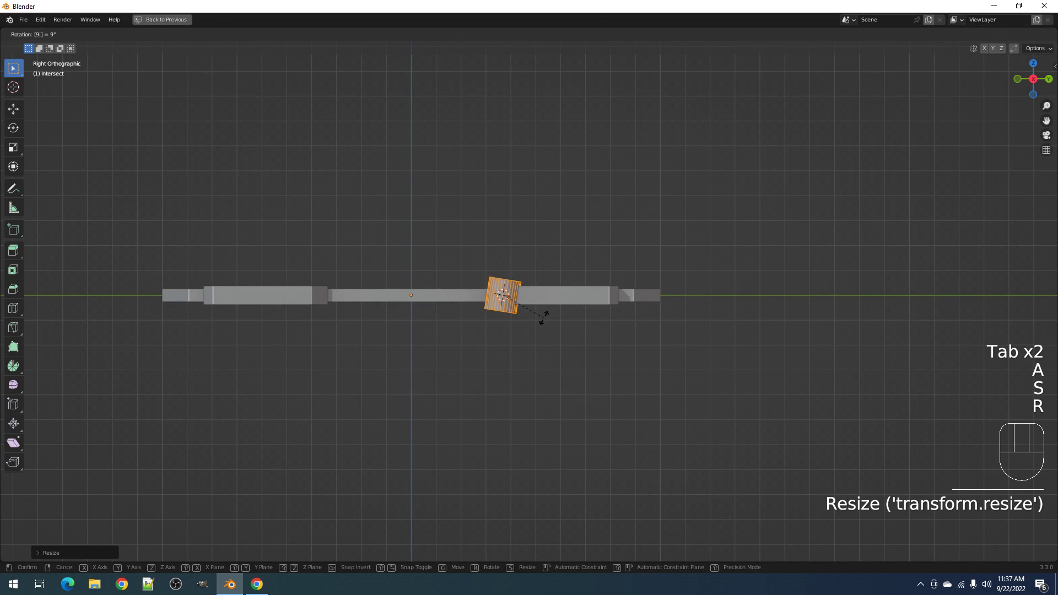
click(545, 318)
middle_drag(543, 301, 579, 312)
scroll(579, 312, up, 3)
key(s)
click(551, 309)
key(3)
key(Tab)
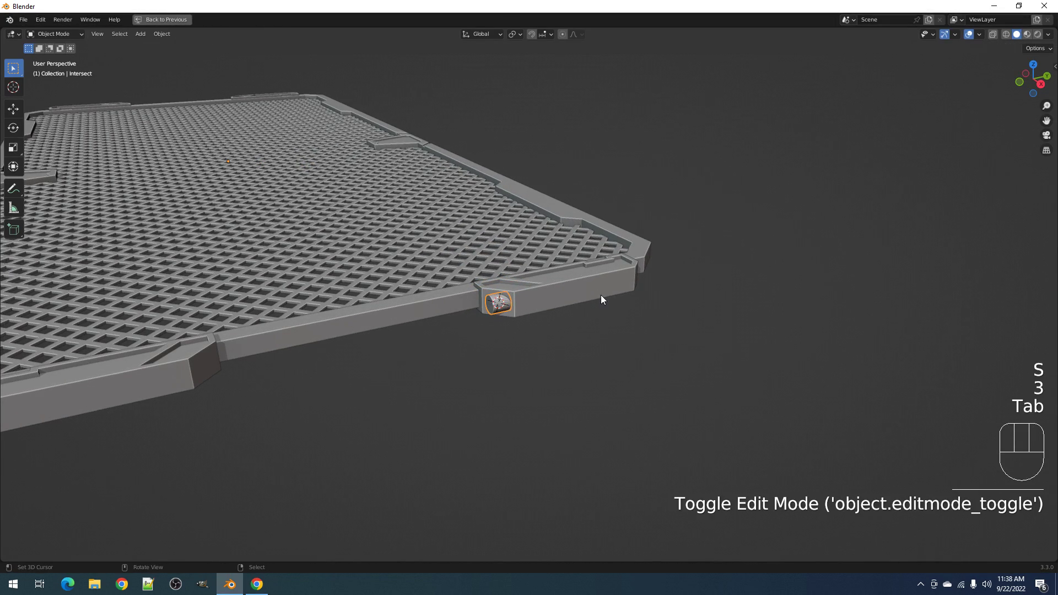
- Auto-mirror the cylinder on the X and Y axes
key(shift+q)
click(601, 296)
click(488, 311)
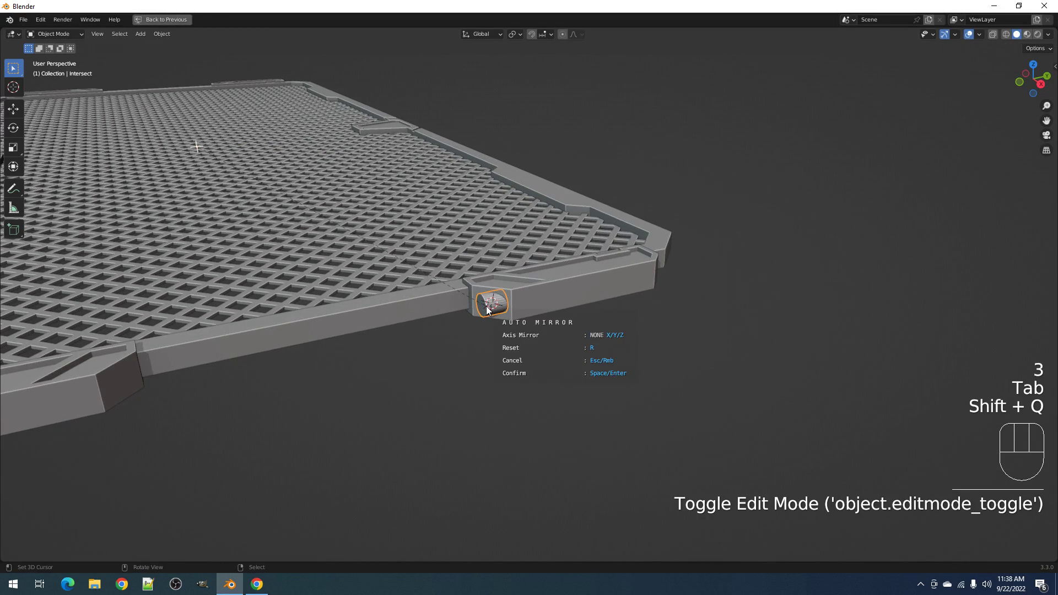
key(y)
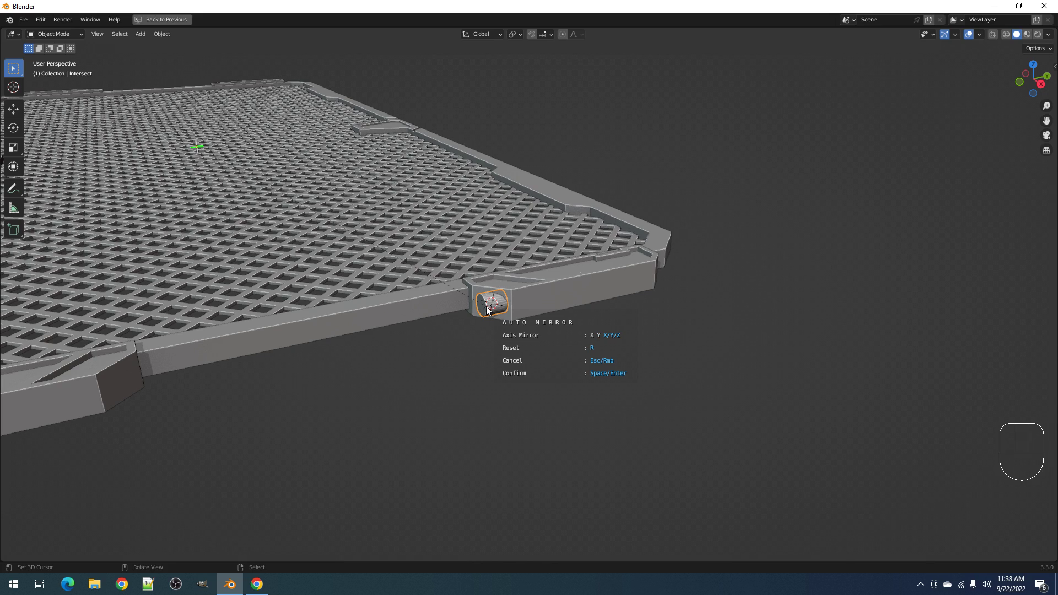
- Stretch the cylinder's inner end along the Y axis to meet its mirrored half and delete the end face there
key(Tab)
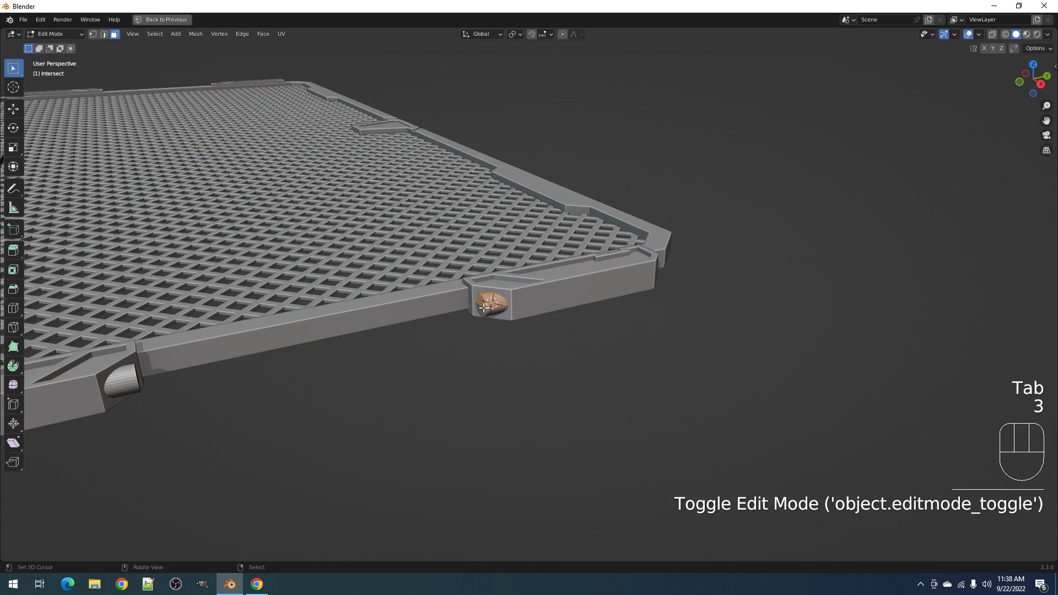
right_click(484, 308)
shift+middle_drag(486, 307, 578, 298)
key(g)
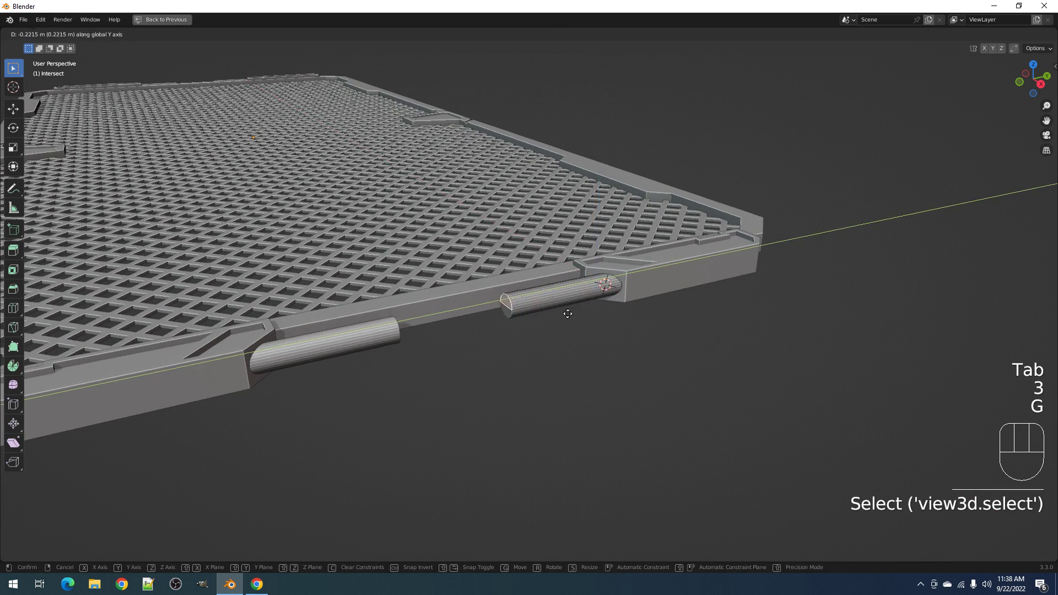
click(486, 331)
key(shift+z)
scroll(487, 331, up, 5)
mouse_move(487, 331)
middle_down()
mouse_move(524, 329)
mouse_move(637, 287)
mouse_move(543, 313)
middle_up()
key(x)
key(shift+z)
key(Tab)
scroll(525, 329, down, 3)
key(alt+a)
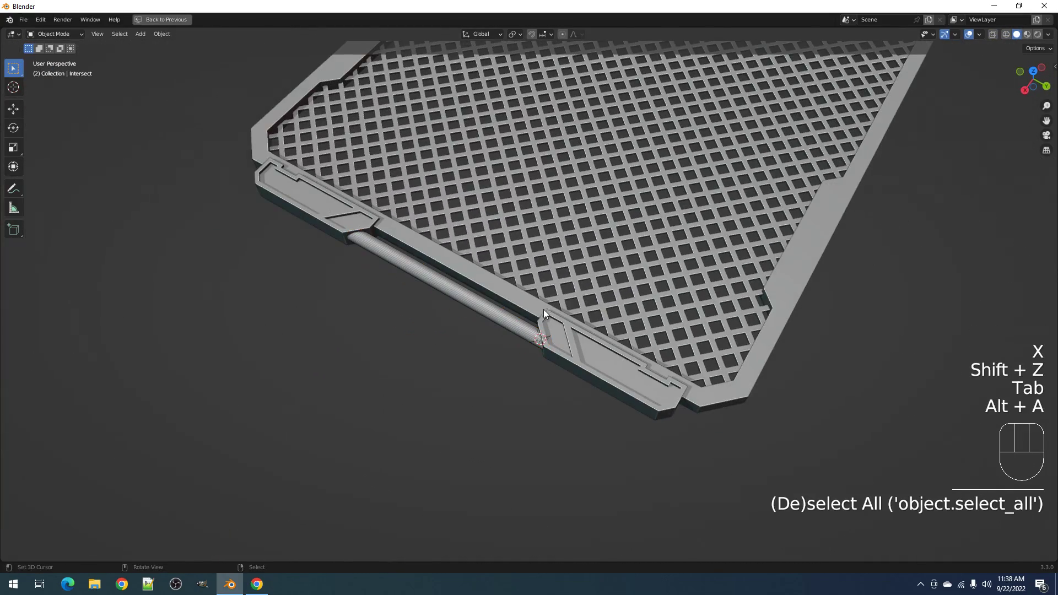
- Select all the panel's parts through Select Grouped and apply Auto Smooth to them
right_click(536, 313)
key(shift+g)
click(549, 307)
key(shift+q)
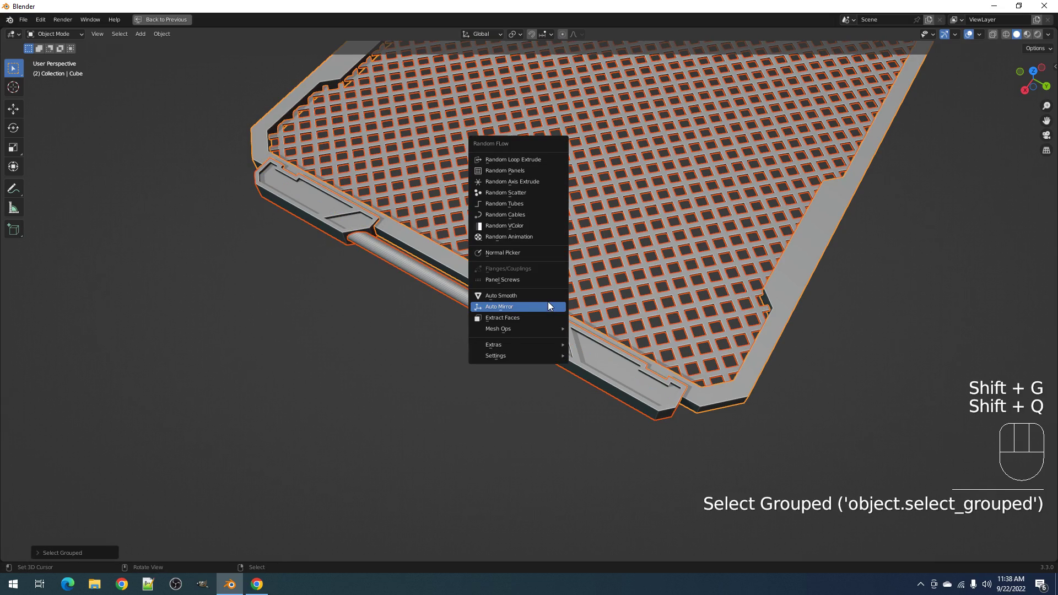
click(547, 298)
middle_drag(547, 298, 620, 336)
key(alt+a)
- Thicken the rod between the end blocks slightly with Shrink/Fatten
right_click(543, 319)
key(Tab)
scroll(662, 343, up, 2)
key(a)
key(alt+s)
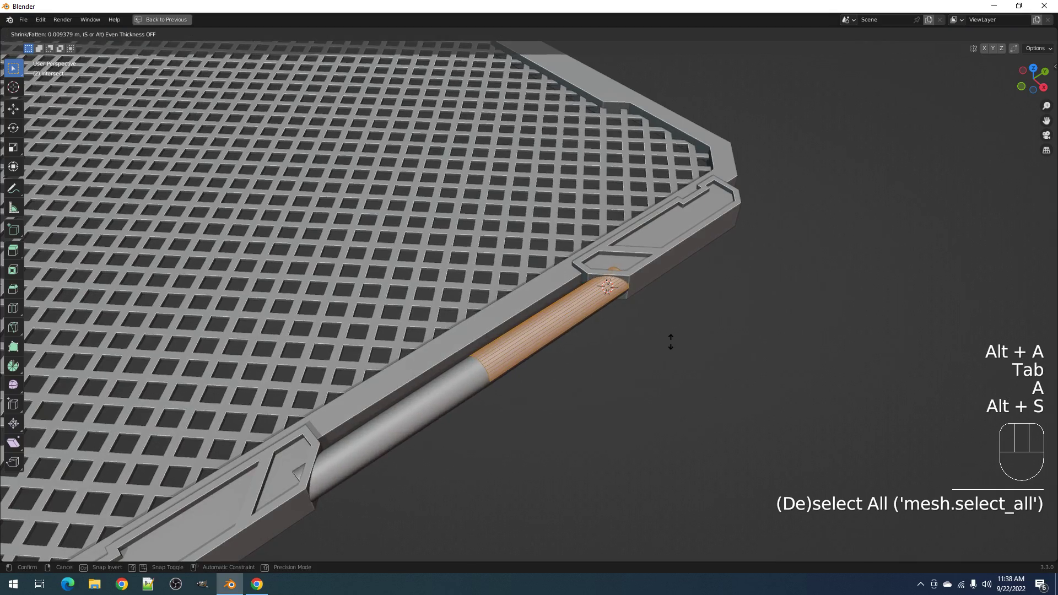
click(678, 347)
key(Tab)
scroll(566, 338, down, 5)
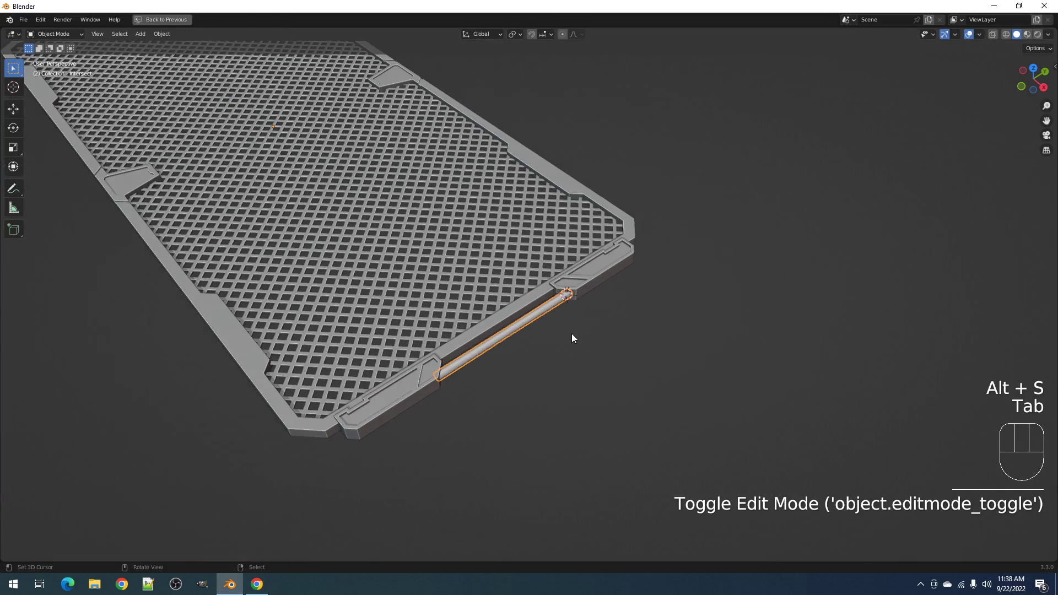
- Knife a polygonal outline with a 45° slanted end into the outer half of the end block's long recessed face
key(alt+a)
mouse_move(578, 324)
middle_down()
mouse_move(544, 326)
mouse_move(733, 303)
mouse_move(650, 322)
mouse_move(632, 305)
mouse_move(591, 351)
mouse_move(573, 350)
mouse_move(590, 413)
mouse_move(571, 326)
middle_up()
scroll(588, 353, up, 3)
scroll(568, 331, up, 3)
click(557, 342)
key(Tab)
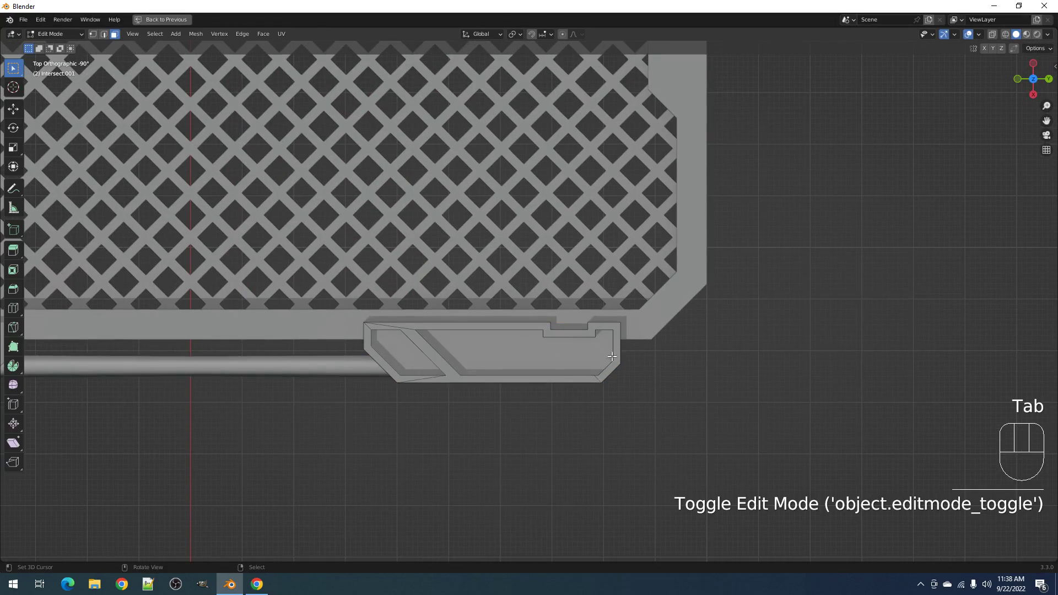
key(3)
click(557, 359)
scroll(631, 350, up, 3)
key(alt+x)
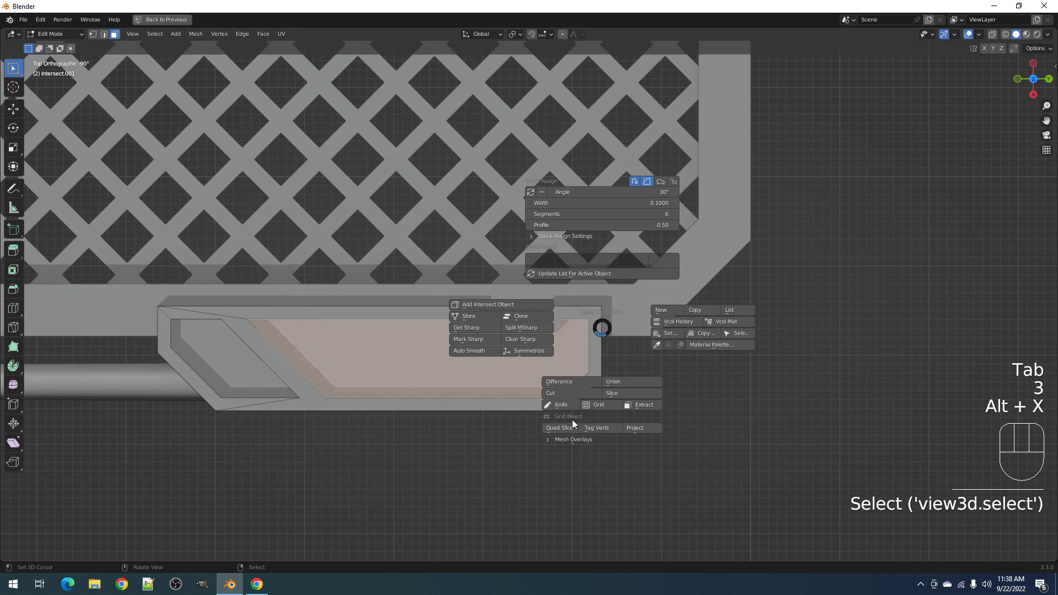
click(560, 405)
key(space)
drag(532, 319, 548, 291)
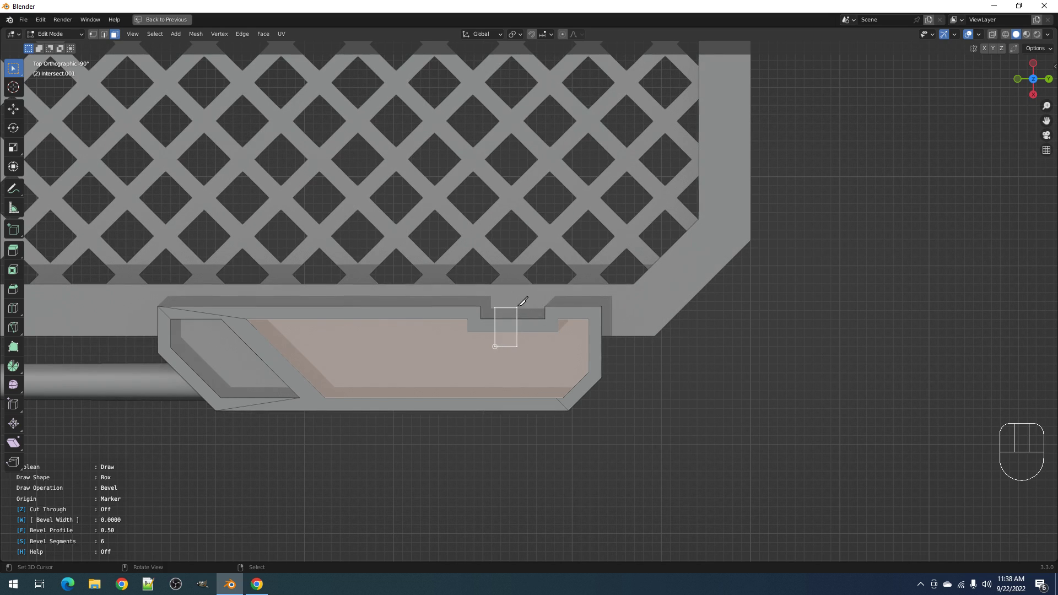
key(space)
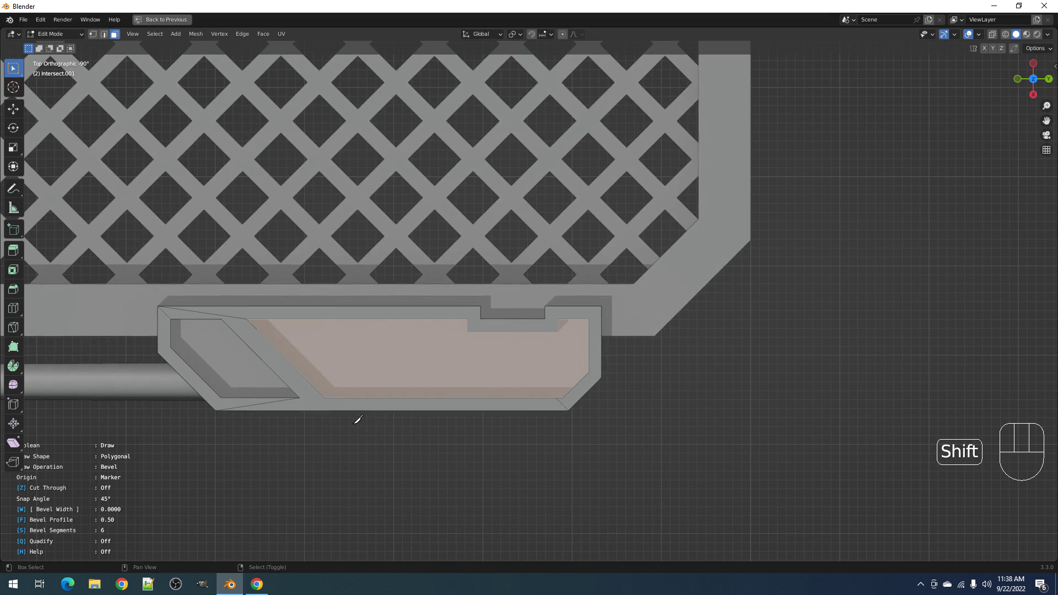
click(422, 359)
click(633, 359)
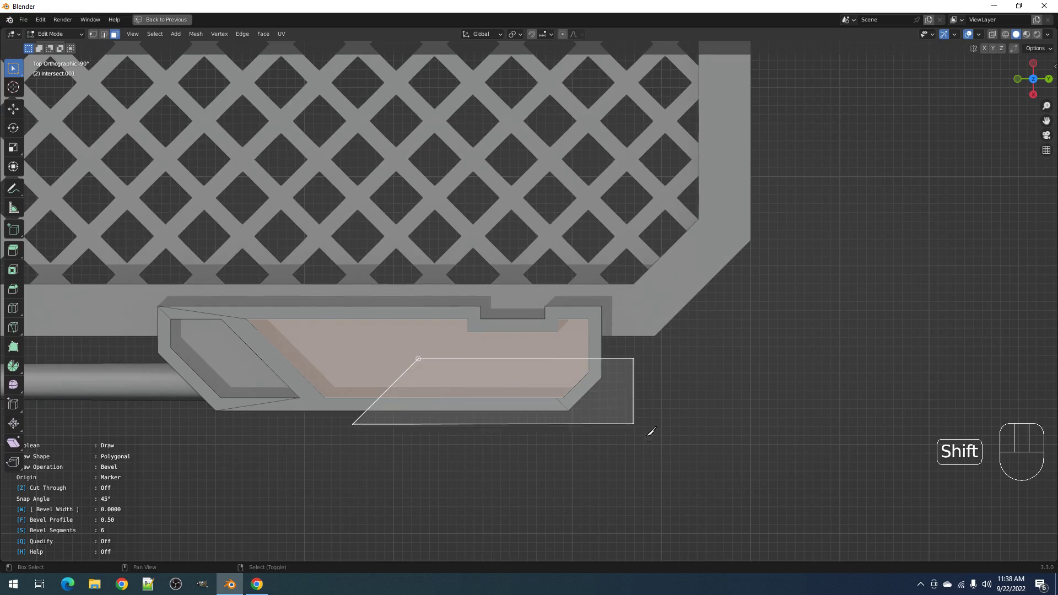
right_click(652, 450)
- Extrude the knifed face down through the end block and delete it to open a cutout
middle_drag(651, 449, 610, 359)
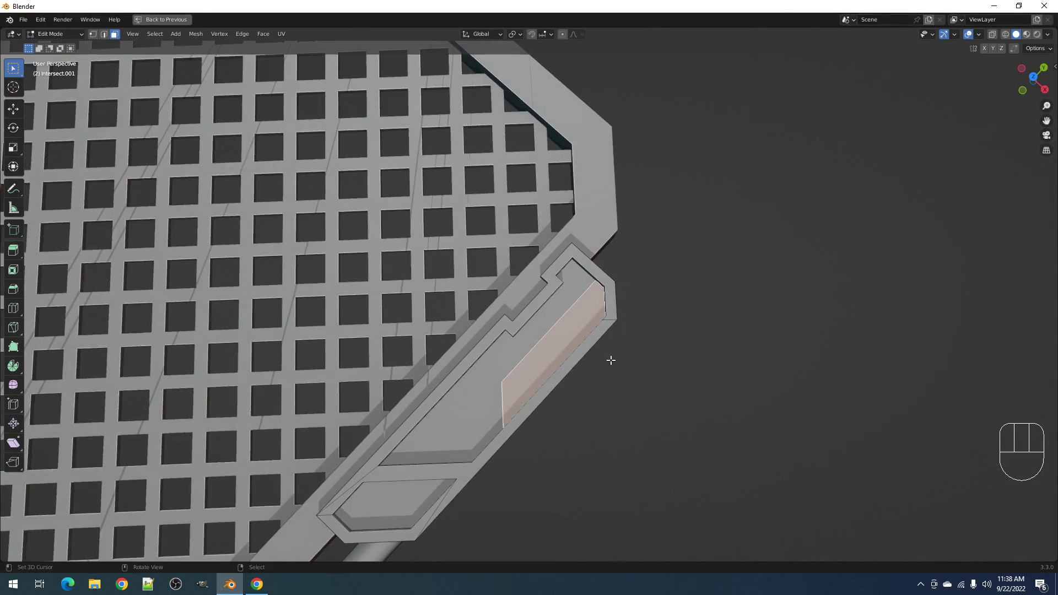
key(e)
click(611, 404)
middle_drag(612, 405, 660, 362)
key(x)
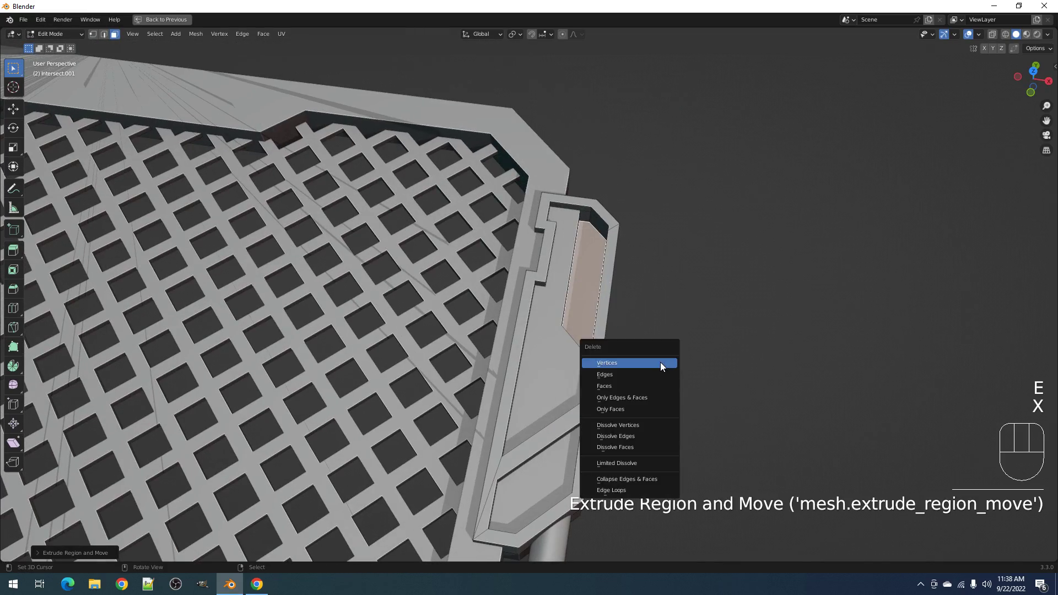
click(660, 362)
key(Tab)
scroll(659, 373, down, 5)
key(alt+a)
middle_drag(732, 373, 615, 385)
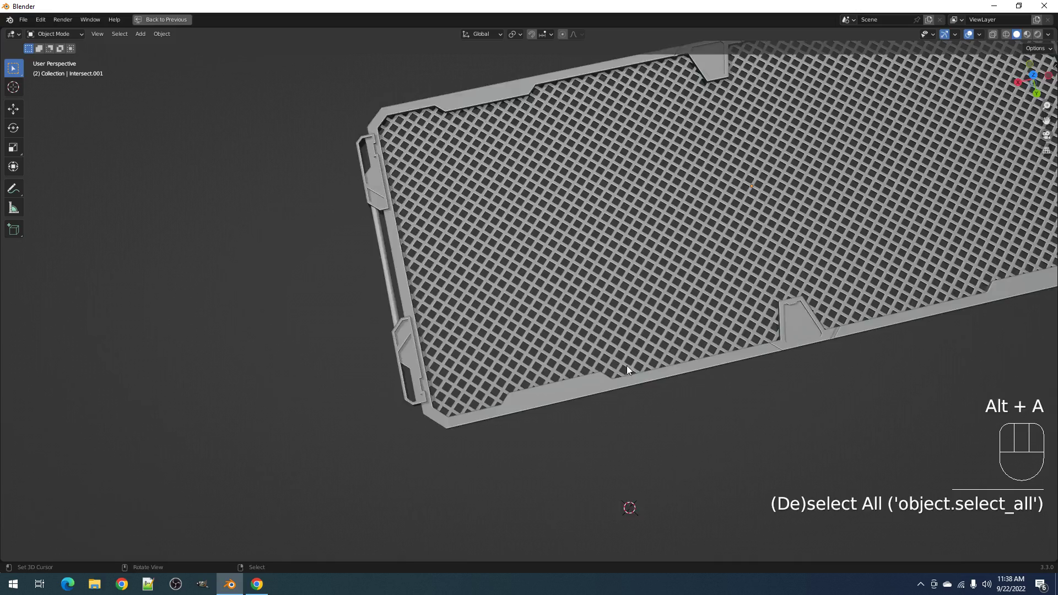
- Hide the overlays and duplicate all the panel's parts along the X axis, placing the copy end to end with the original
scroll(660, 319, down, 5)
middle_drag(660, 319, 606, 375)
scroll(596, 355, up, 3)
scroll(586, 337, down, 4)
middle_drag(586, 338, 712, 314)
scroll(524, 326, up, 2)
click(520, 330)
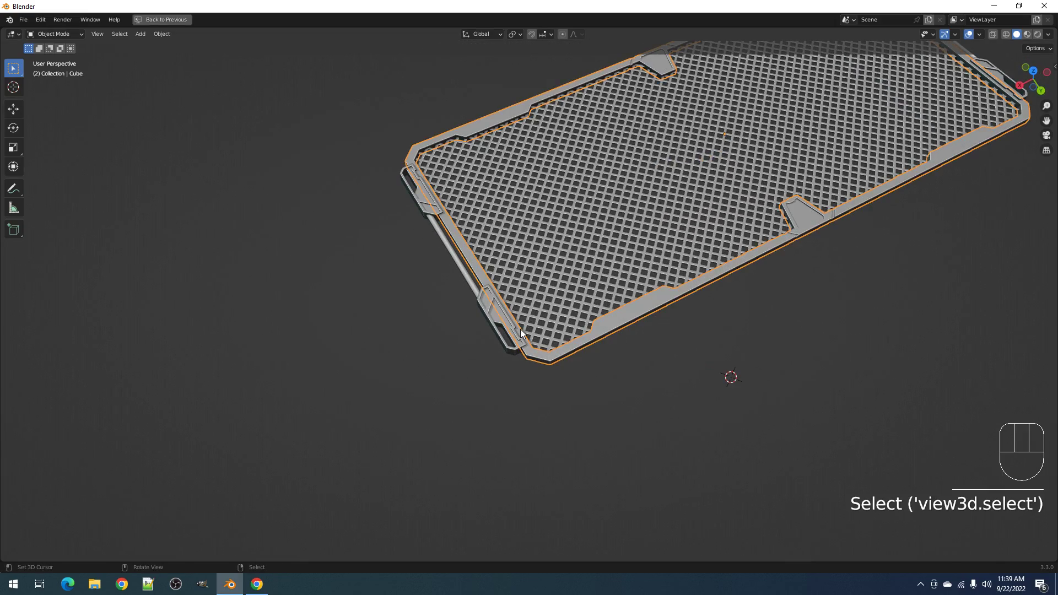
key(shift+g)
click(521, 329)
scroll(546, 322, down, 5)
key(shift+alt+z)
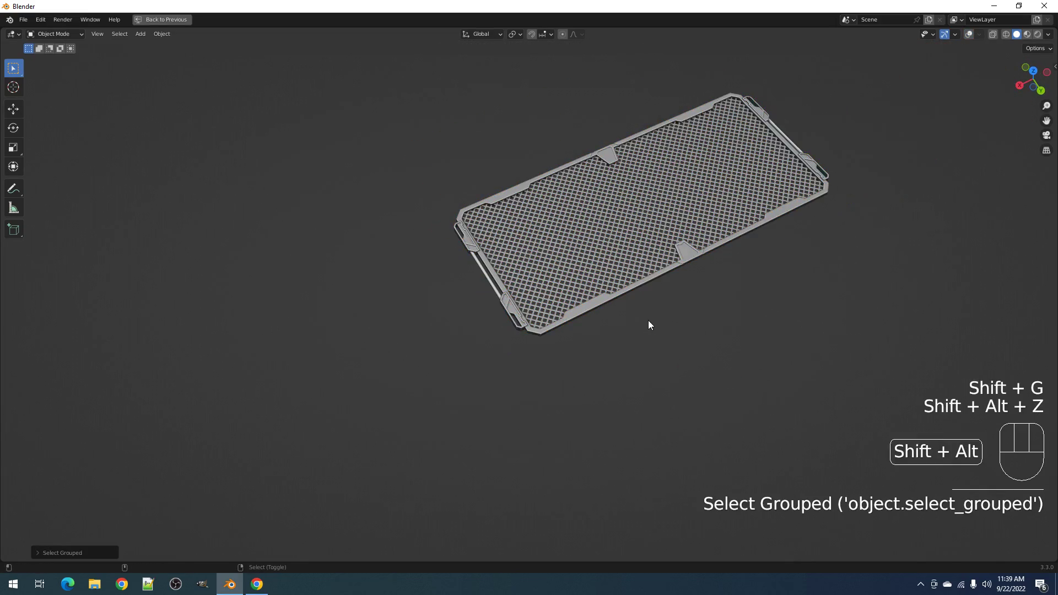
key(shift+d)
key(shift+x)
key(x)
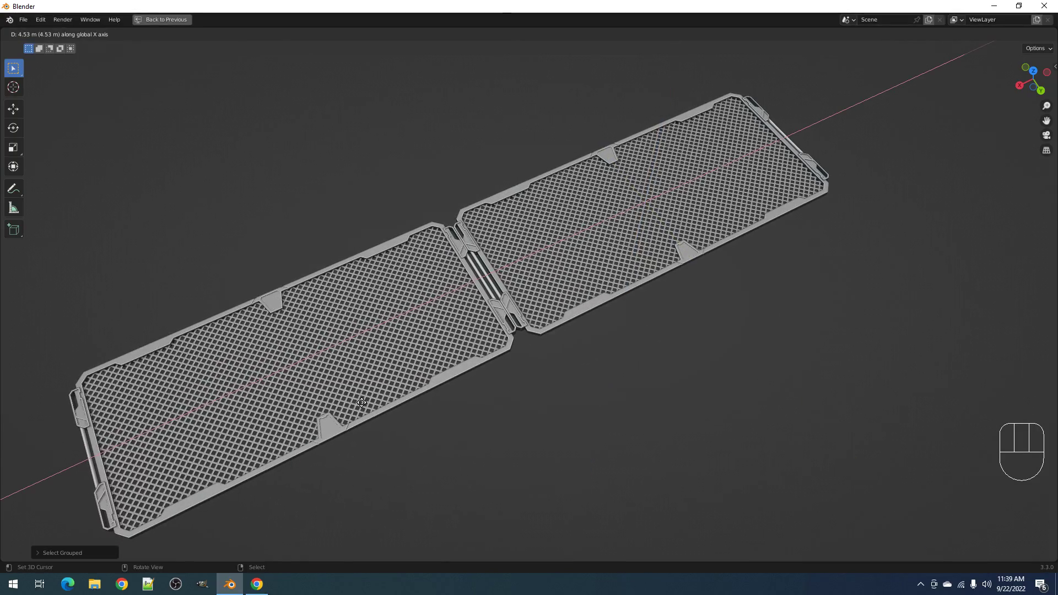
click(465, 379)
- Examine how the end blocks and rods of the two panels meet at the joint
middle_drag(465, 378, 499, 320)
scroll(567, 311, up, 4)
scroll(568, 311, down, 2)
scroll(567, 310, up, 2)
scroll(568, 311, down, 3)
middle_drag(568, 310, 645, 295)
scroll(575, 263, down, 3)
scroll(645, 295, up, 6)
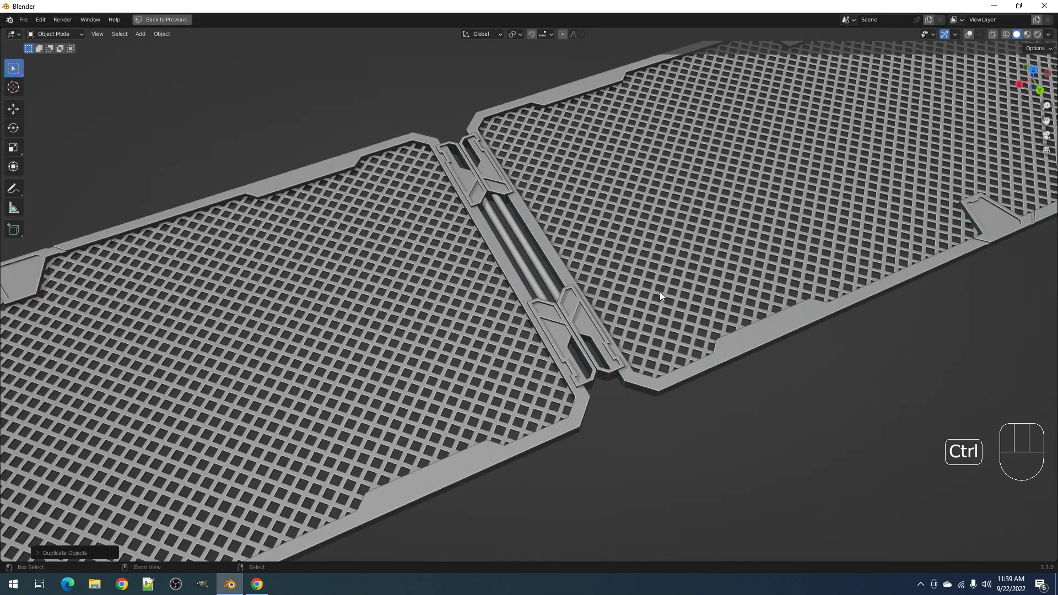
- Undo the panel duplication and turn the overlays back on
key(ctrl+z)
scroll(659, 292, down, 3)
shift+middle_drag(736, 295, 611, 319)
middle_drag(611, 319, 564, 373)
key(Tab)
key(shift+alt+z)
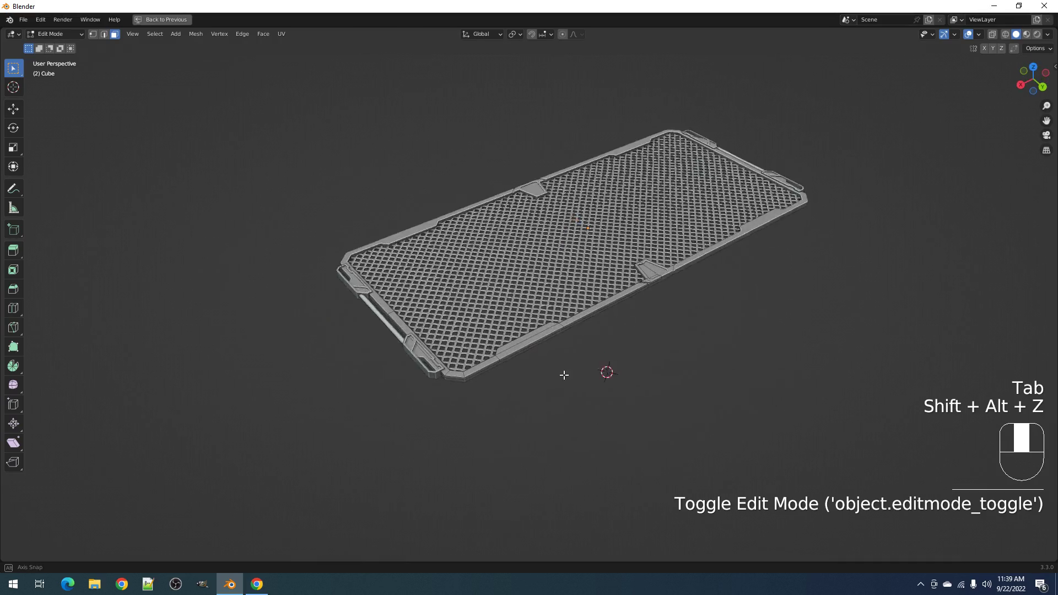
scroll(561, 357, up, 4)
key(Tab)
key(shift+ctrl+x)
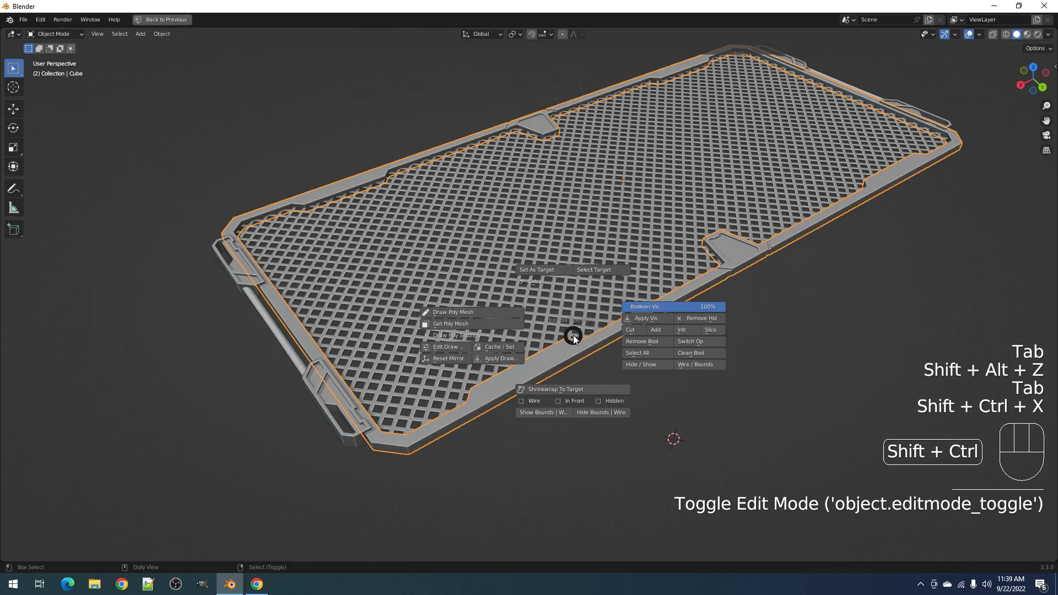
click(500, 318)
scroll(534, 390, up, 5)
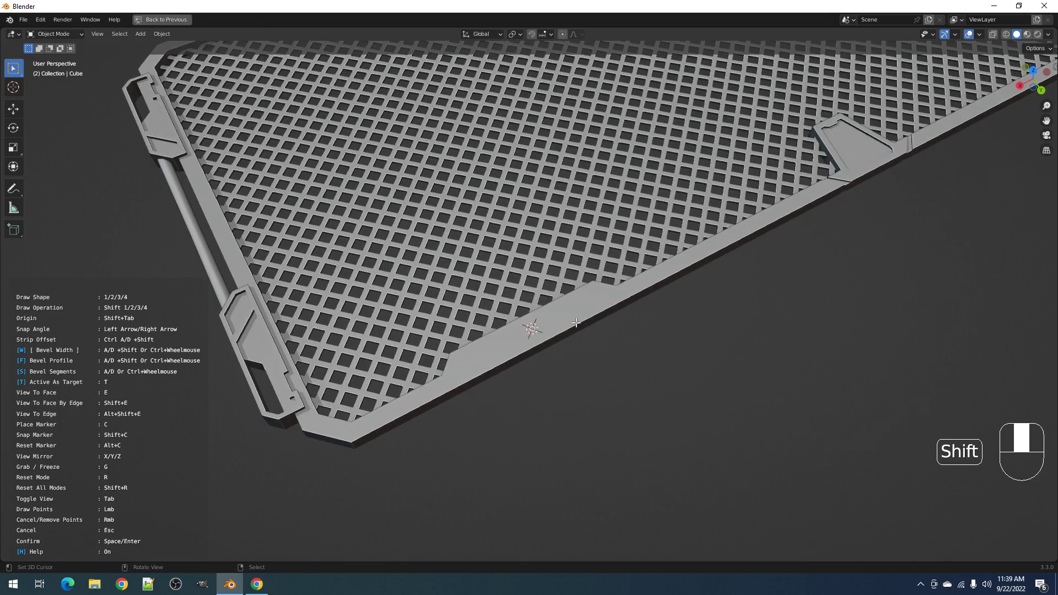
scroll(581, 317, up, 6)
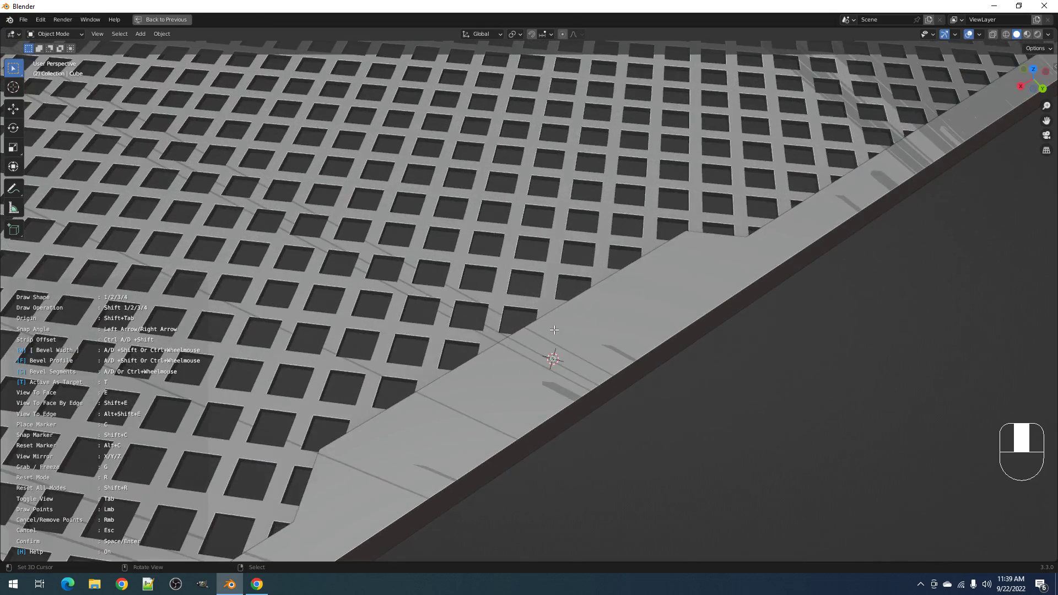
scroll(554, 335, down, 2)
middle_drag(554, 335, 594, 327)
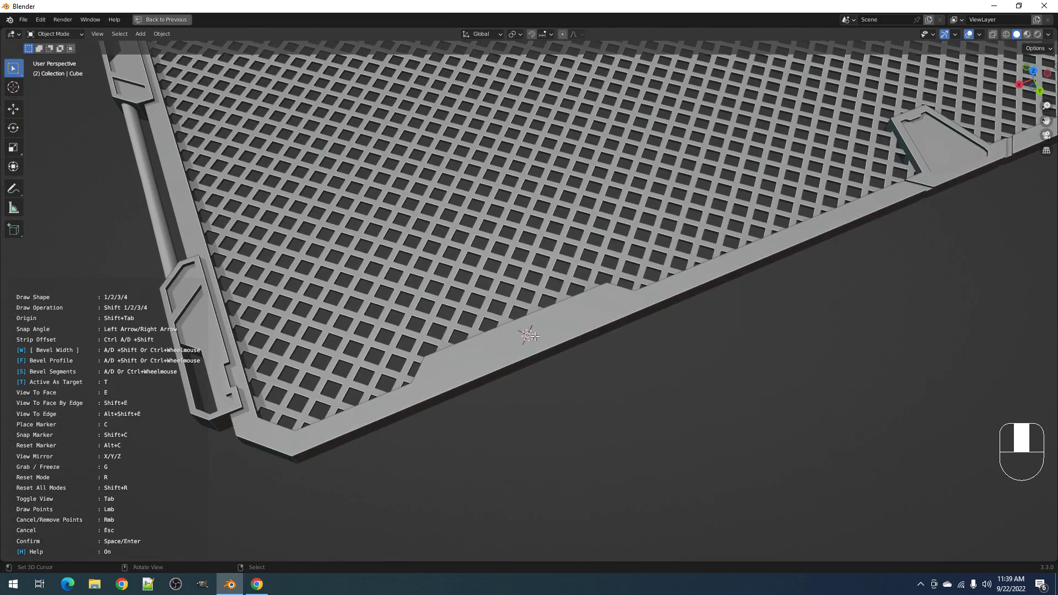
key(Tab)
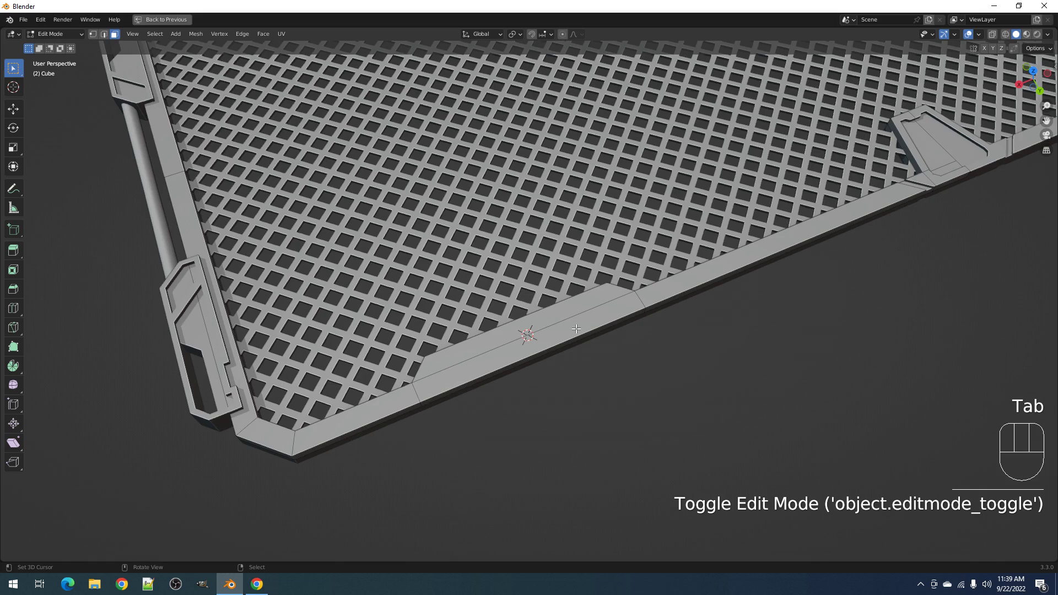
key(Tab)
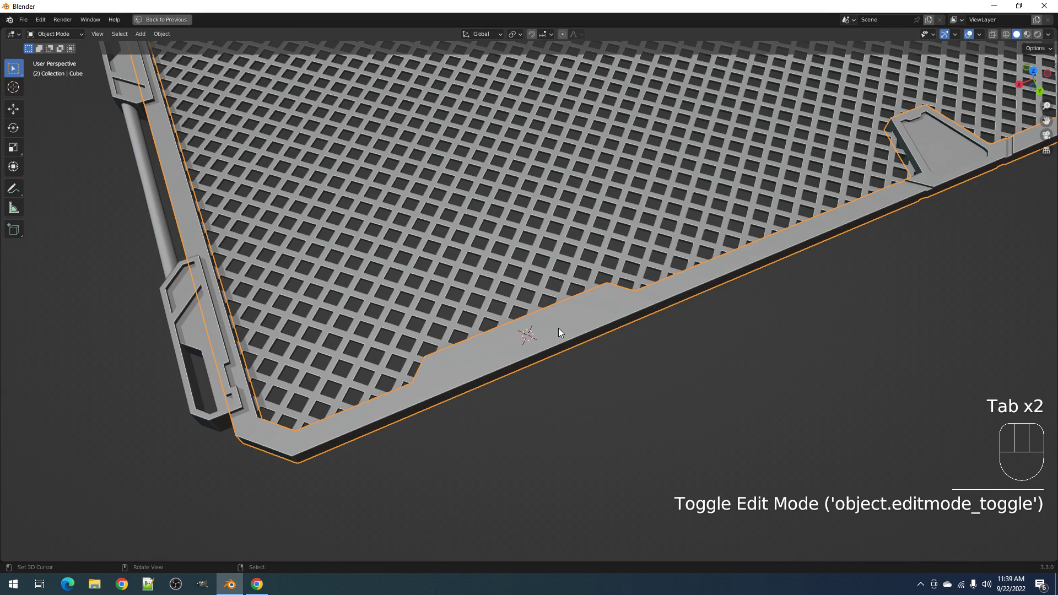
- Draw a poly strip in right view from the frame's widened edge diagonally down, then horizontally inward, and mirror it across the centre line
key(shift+q)
key(shift+ctrl+x)
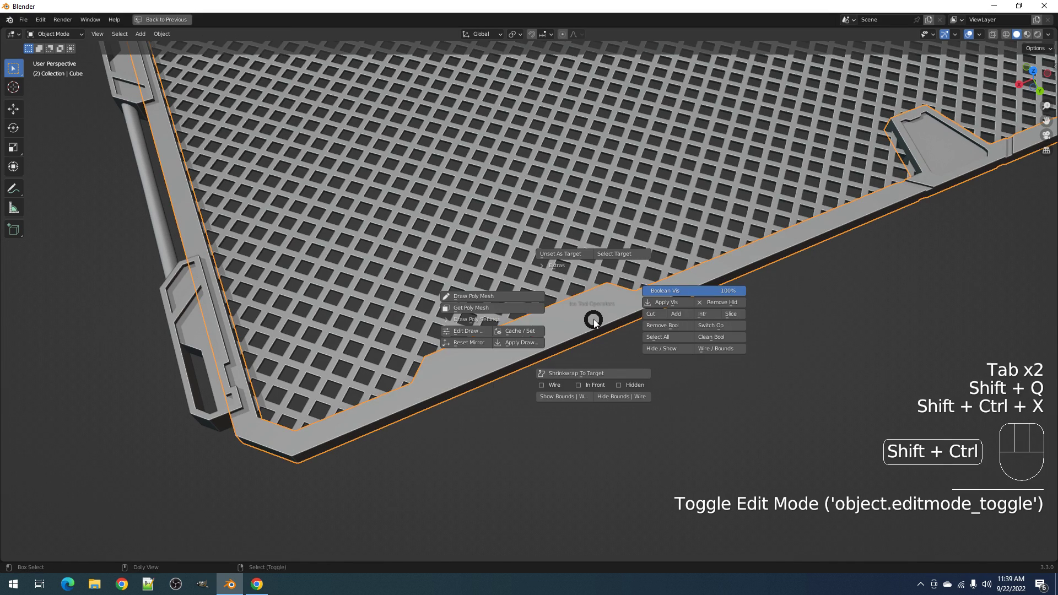
click(524, 298)
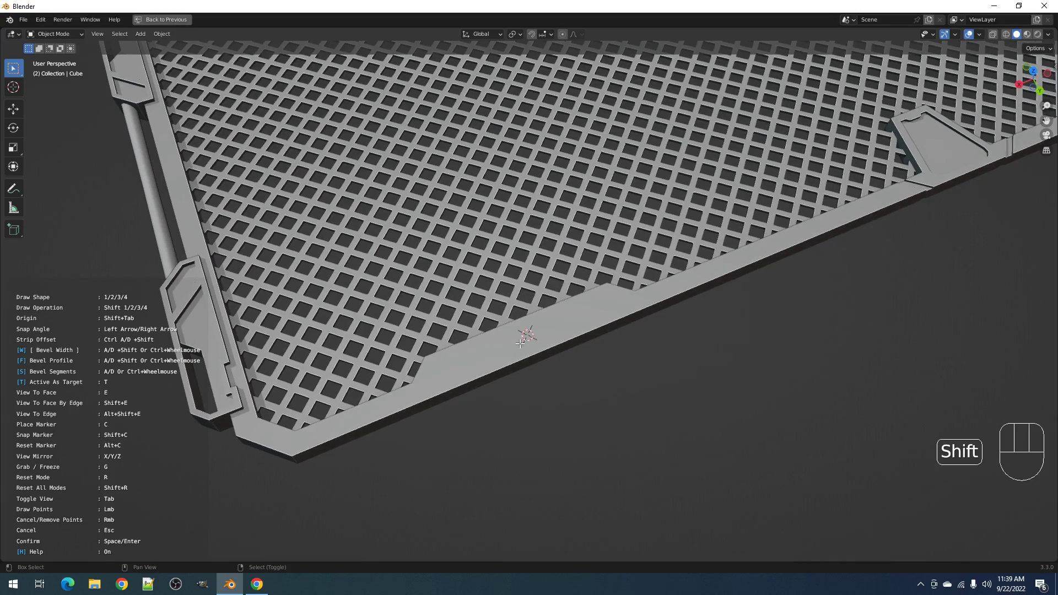
middle_drag(522, 342, 549, 247)
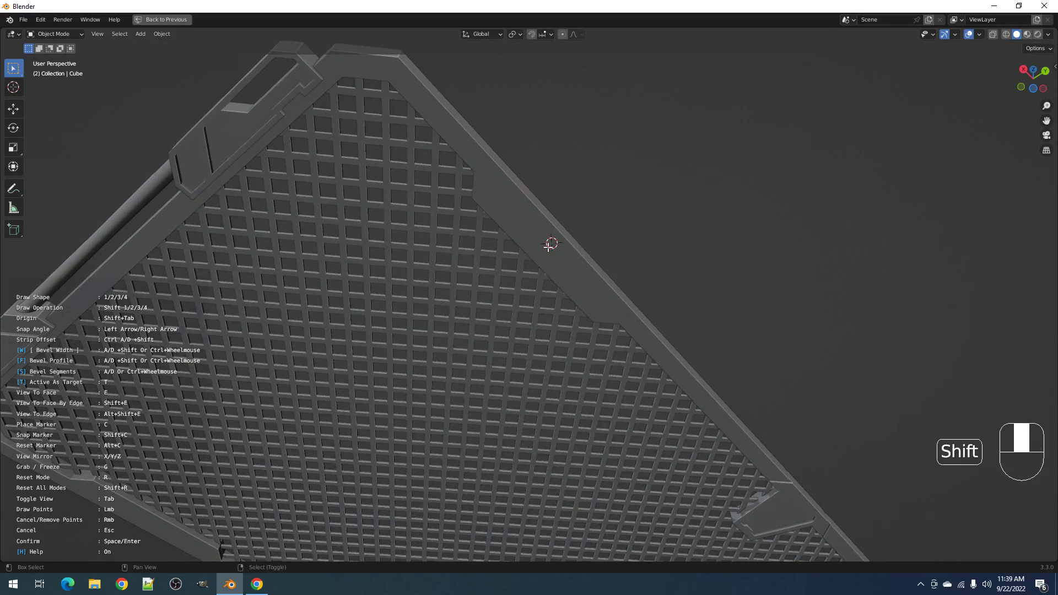
middle_drag(556, 250, 679, 257)
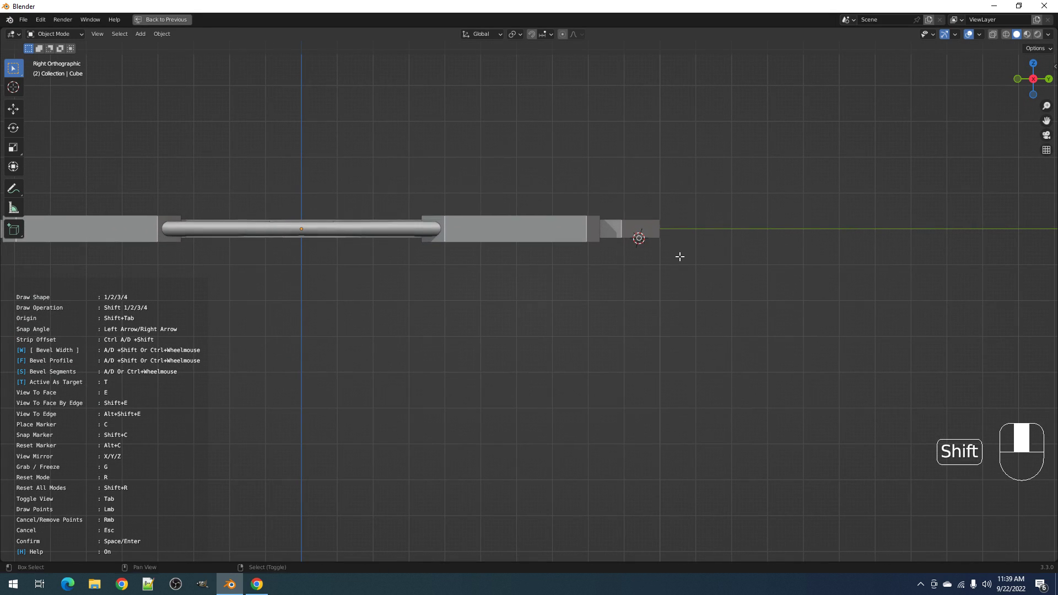
scroll(669, 257, down, 2)
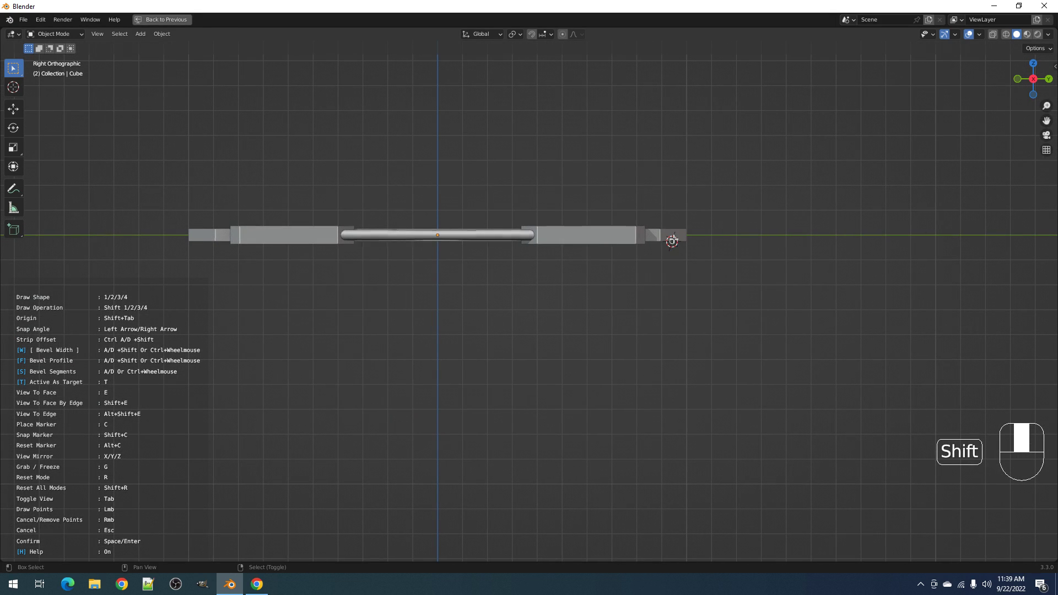
shift+click(629, 284)
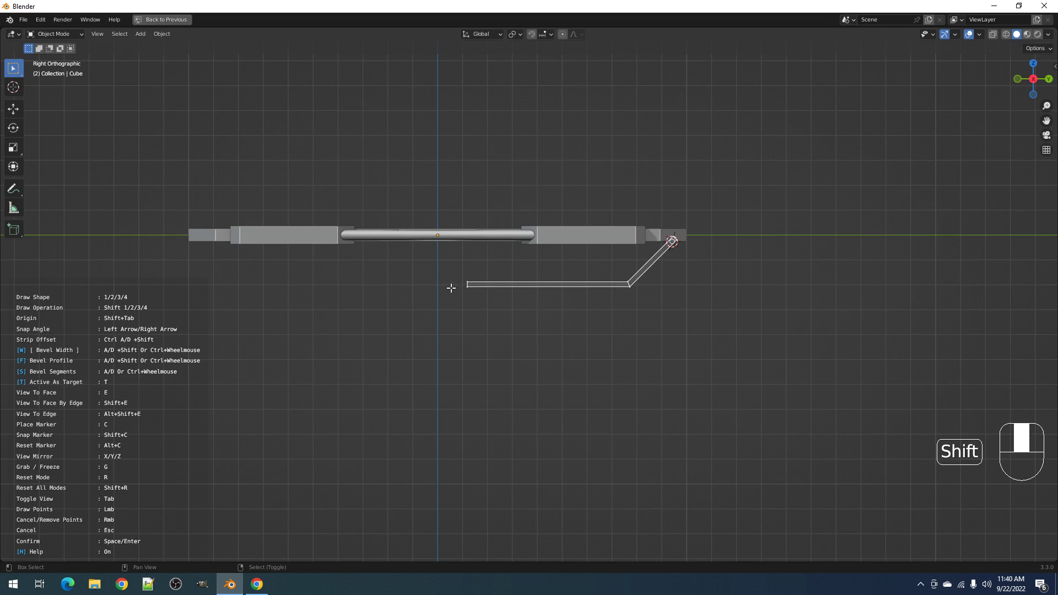
key(x)
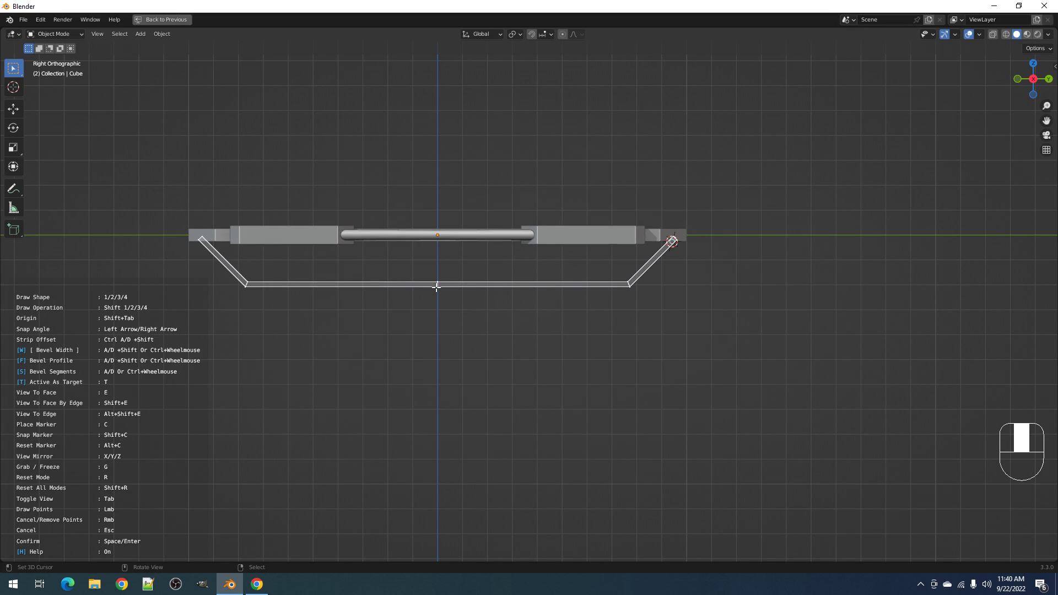
- Widen the strip with sharp corners, solidify it into a bracket, and mirror it to the panel's other half
key(shift+ctrl)
ctrl+scroll(437, 288, up, 2)
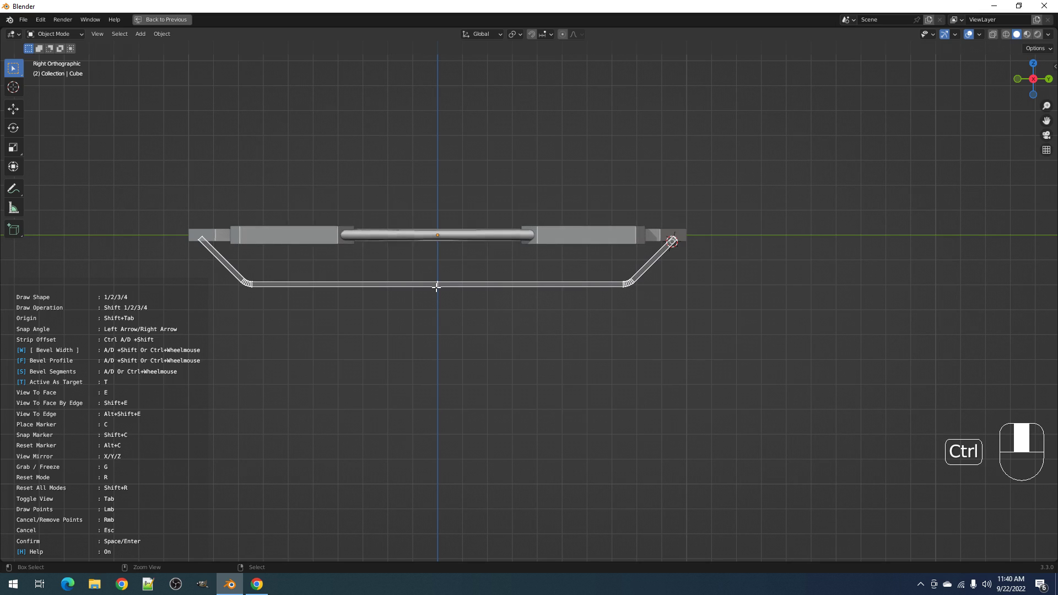
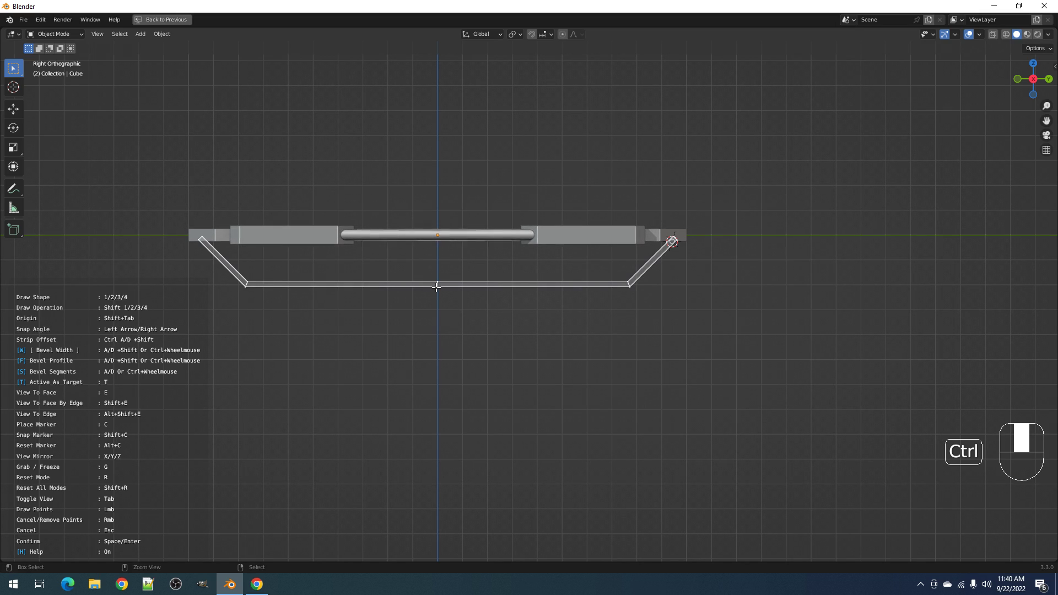
ctrl+scroll(437, 288, down, 2)
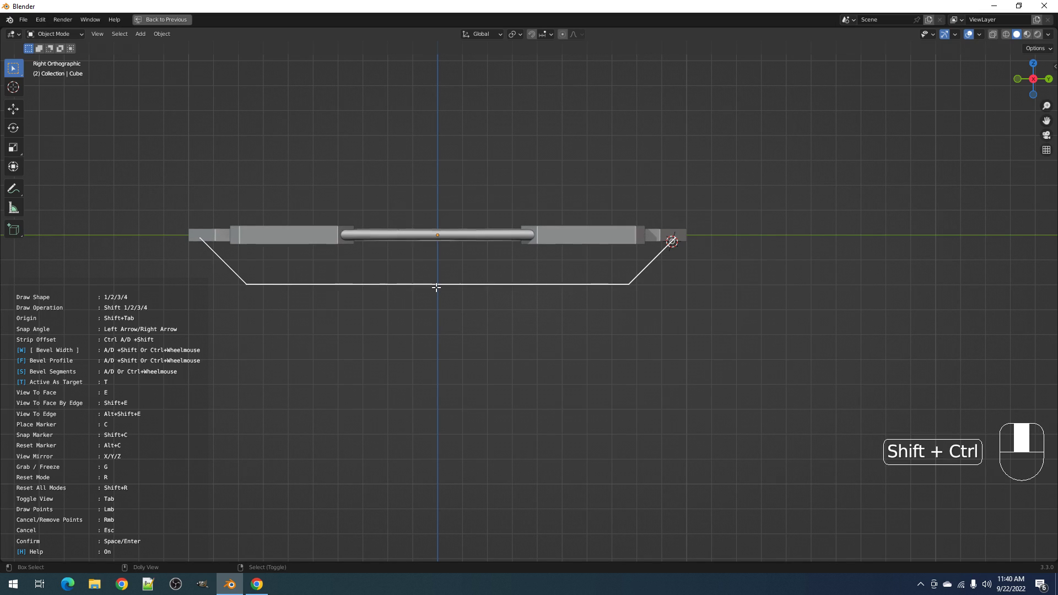
ctrl+scroll(437, 288, up, 2)
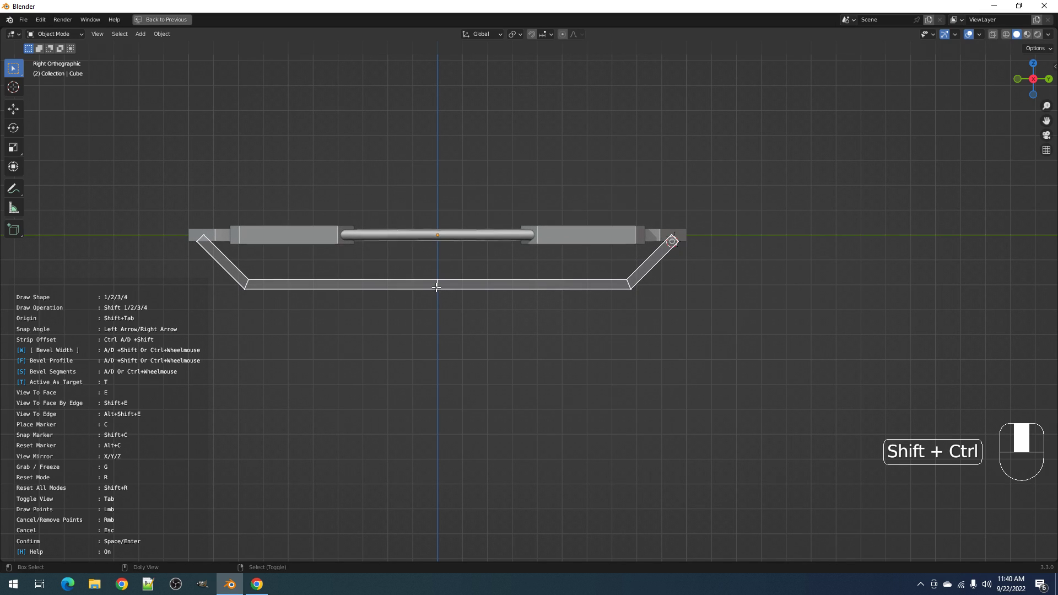
key(space)
key(z)
scroll(765, 253, down, 2)
middle_drag(765, 253, 742, 244)
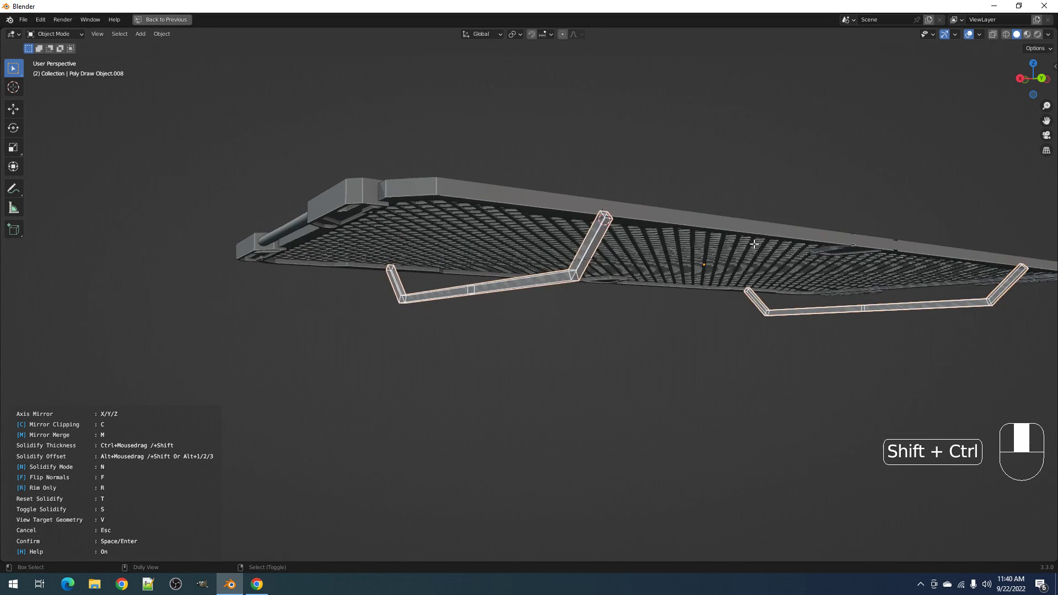
scroll(671, 257, down, 5)
key(alt+a)
- Slide the end edge of the bracket's sloped arm, with clamping off, up along the slope into the frame's thickness
middle_drag(671, 257, 652, 241)
scroll(627, 295, up, 5)
right_click(525, 335)
key(Tab)
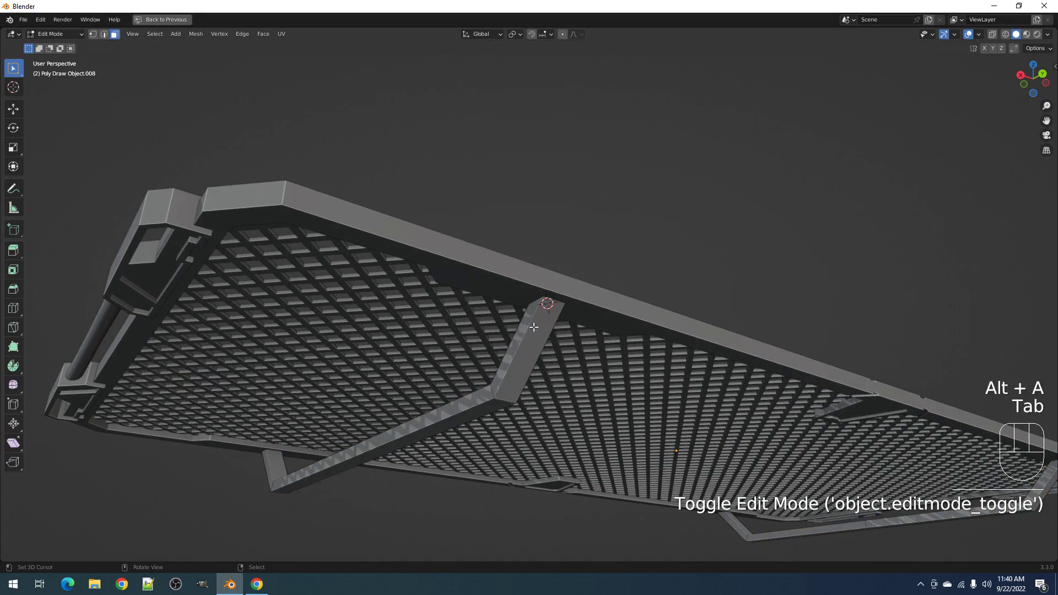
scroll(530, 325, up, 3)
key(2)
right_click(556, 302)
middle_drag(557, 302, 607, 290)
key(shift+z)
scroll(606, 293, up, 1)
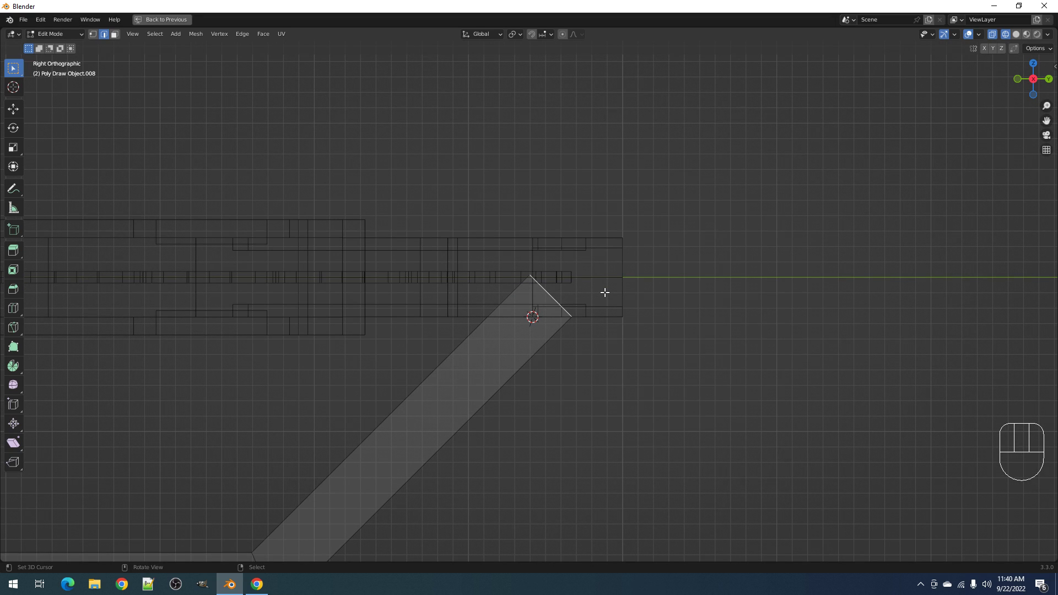
scroll(605, 293, down, 2)
shift+middle_drag(593, 317, 604, 270)
key(g)
key(g)
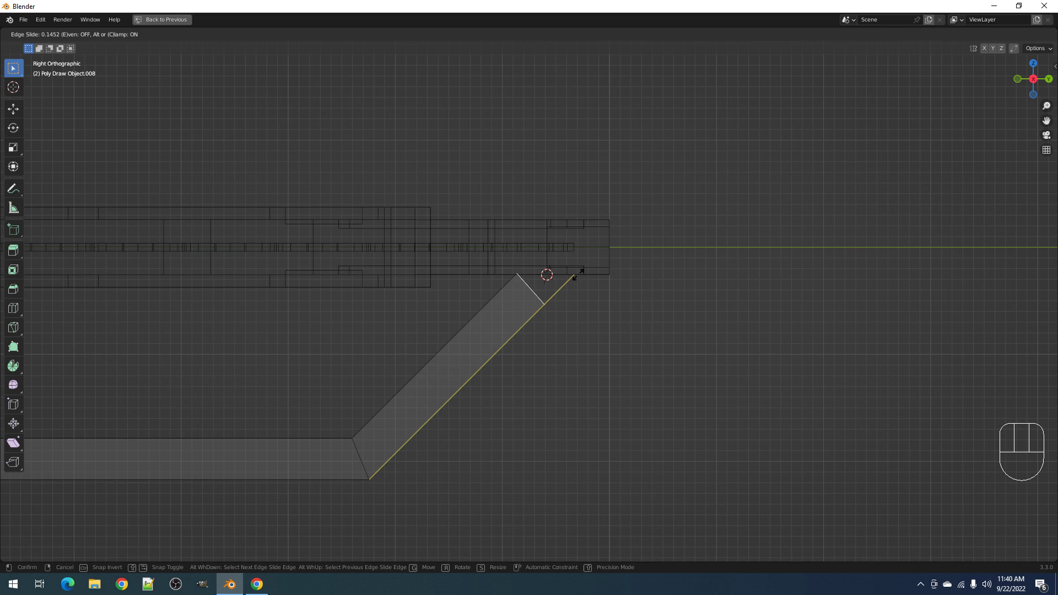
key(alt)
key(alt)
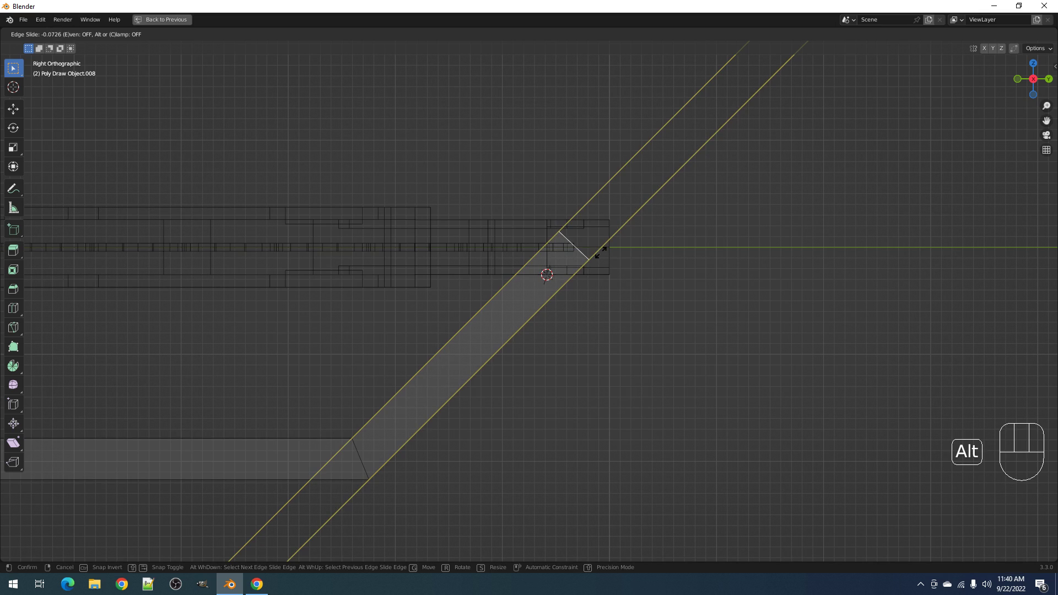
click(600, 253)
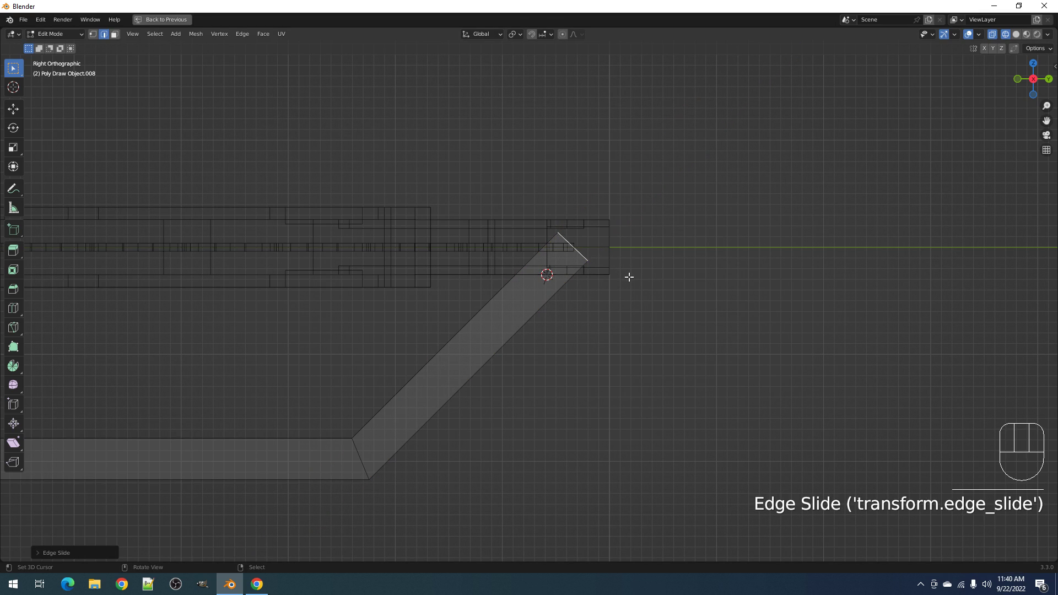
- Knife a horizontal line across the sloped arm's end from its outer corner and delete the tip face above it
key(1)
key(alt+a)
key(k)
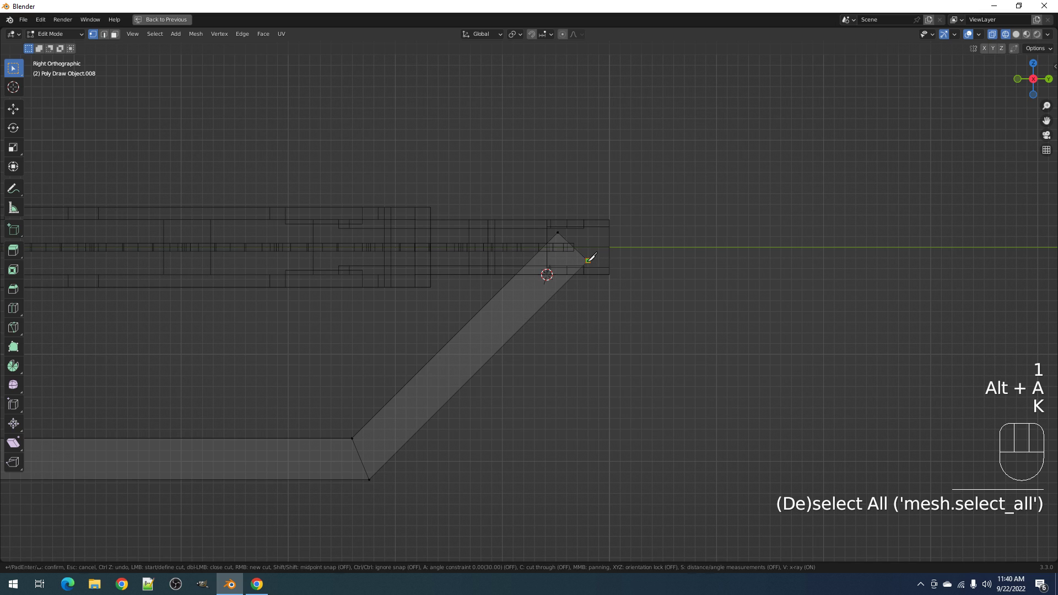
click(587, 261)
key(a)
click(510, 262)
key(Return)
key(3)
click(570, 252)
key(x)
click(571, 251)
key(Tab)
key(shift+z)
key(alt+a)
- Extract the two adjoining top faces of the frame's widened edge section with Get Poly Mesh
mouse_move(653, 250)
middle_down()
mouse_move(669, 280)
mouse_move(641, 324)
mouse_move(588, 314)
mouse_move(579, 345)
mouse_move(590, 253)
mouse_move(588, 330)
mouse_move(615, 313)
mouse_move(585, 370)
middle_up()
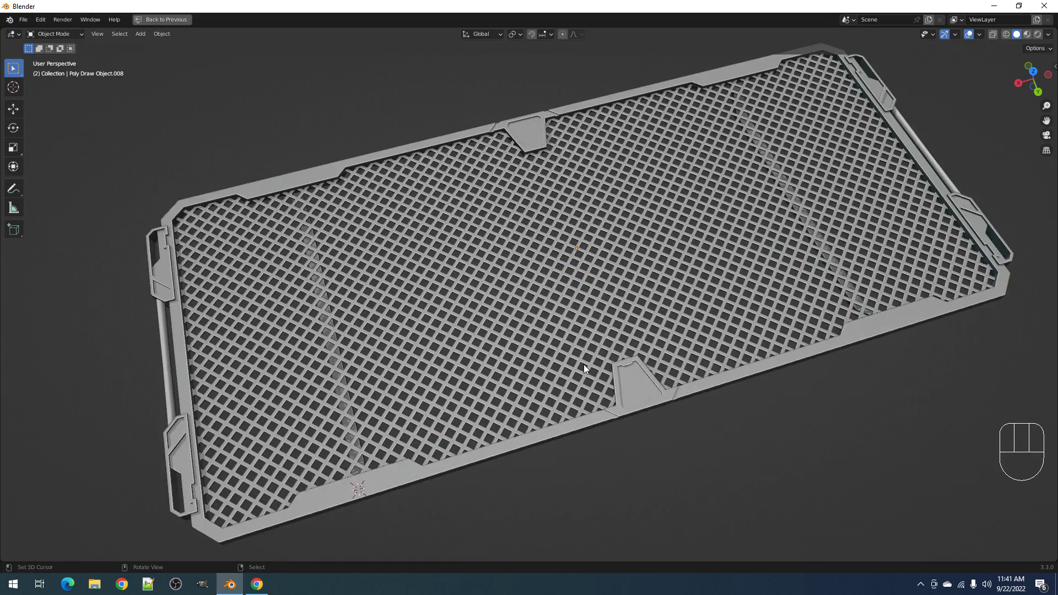
middle_drag(584, 365, 643, 225)
scroll(551, 259, up, 5)
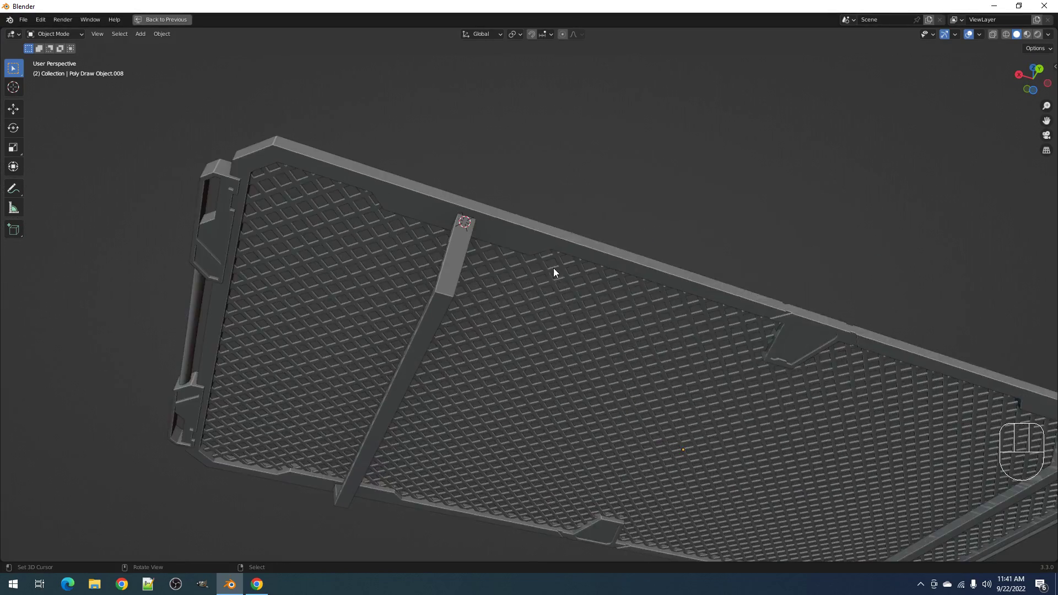
click(508, 231)
scroll(509, 231, down, 5)
middle_drag(509, 231, 592, 331)
scroll(592, 330, up, 4)
key(shift+q)
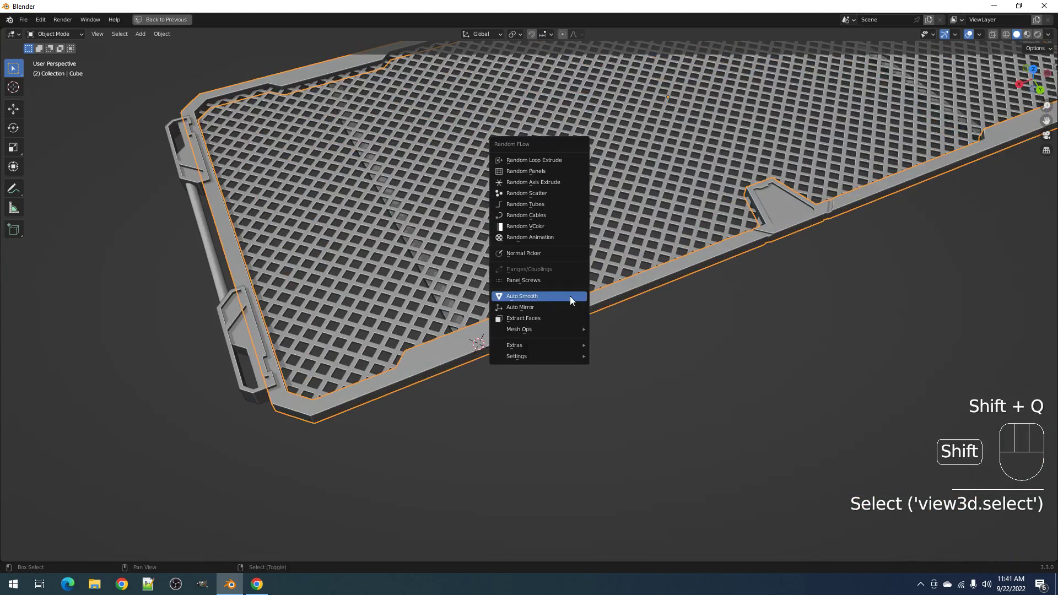
key(shift+ctrl+x)
click(488, 292)
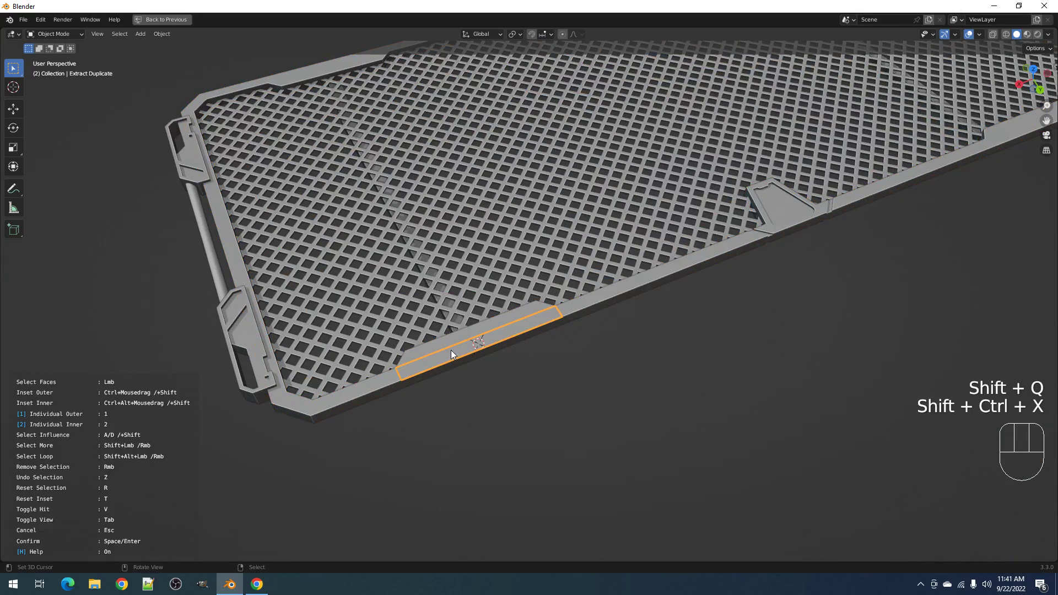
click(479, 343)
click(475, 335)
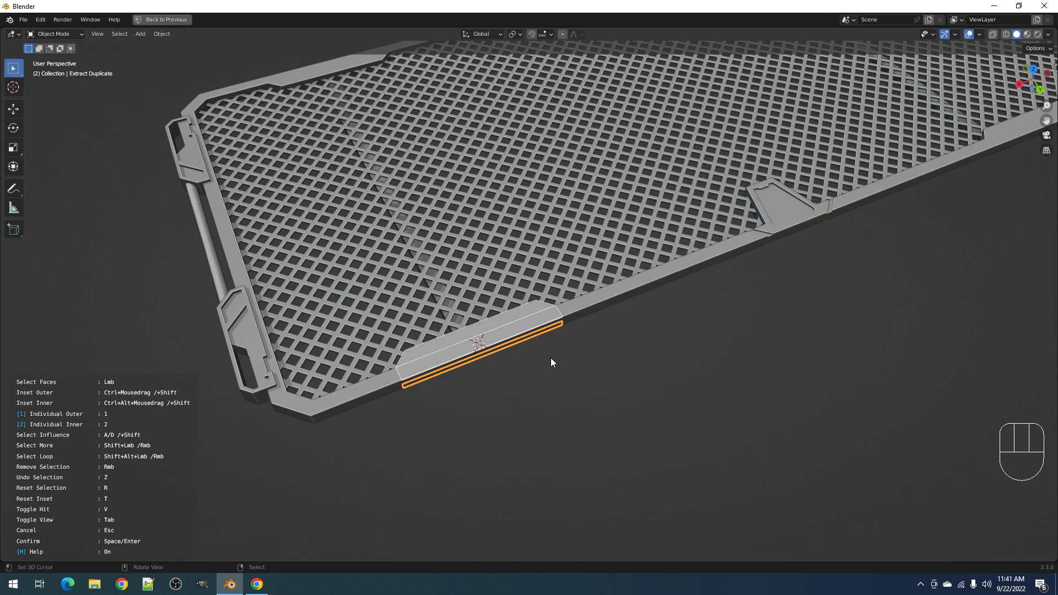
- Inset the outer boundary of the extracted faces, resetting the first inset and checking the margin at the section's angled end
shift+middle_drag(596, 346, 616, 326)
scroll(616, 327, up, 5)
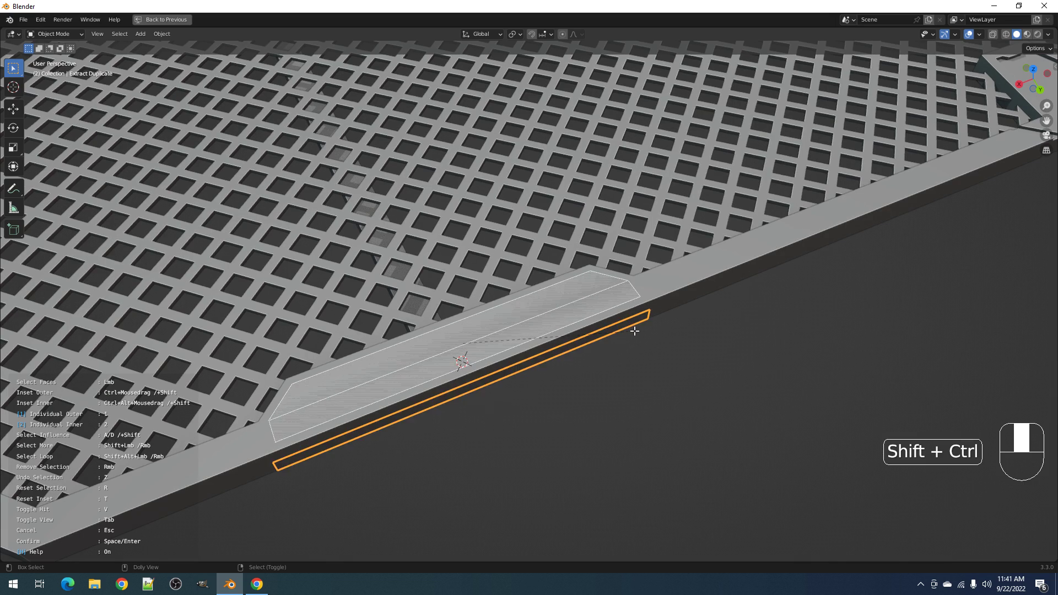
key(t)
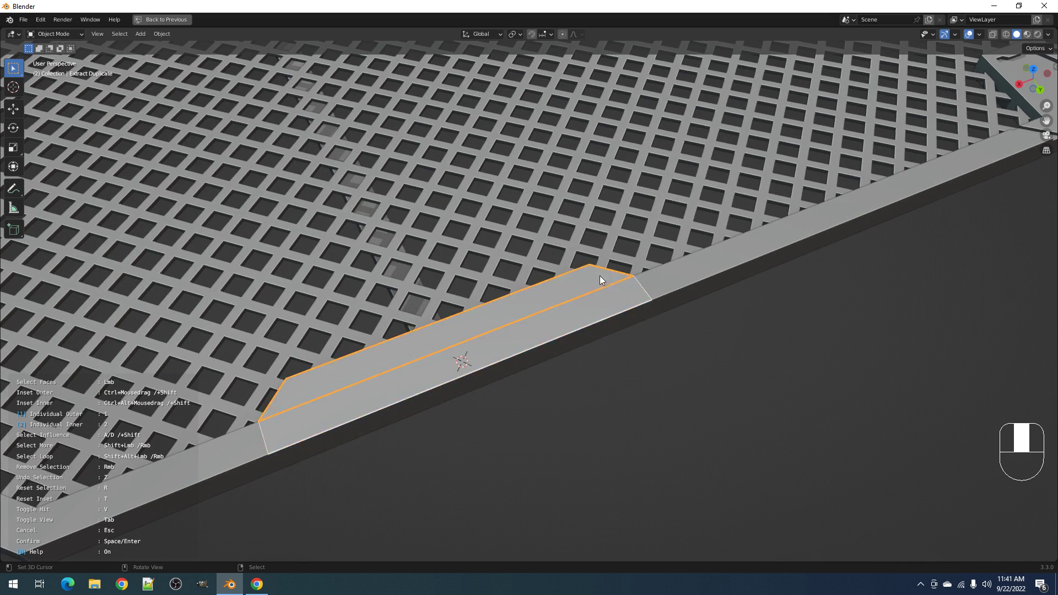
middle_drag(749, 319, 385, 273)
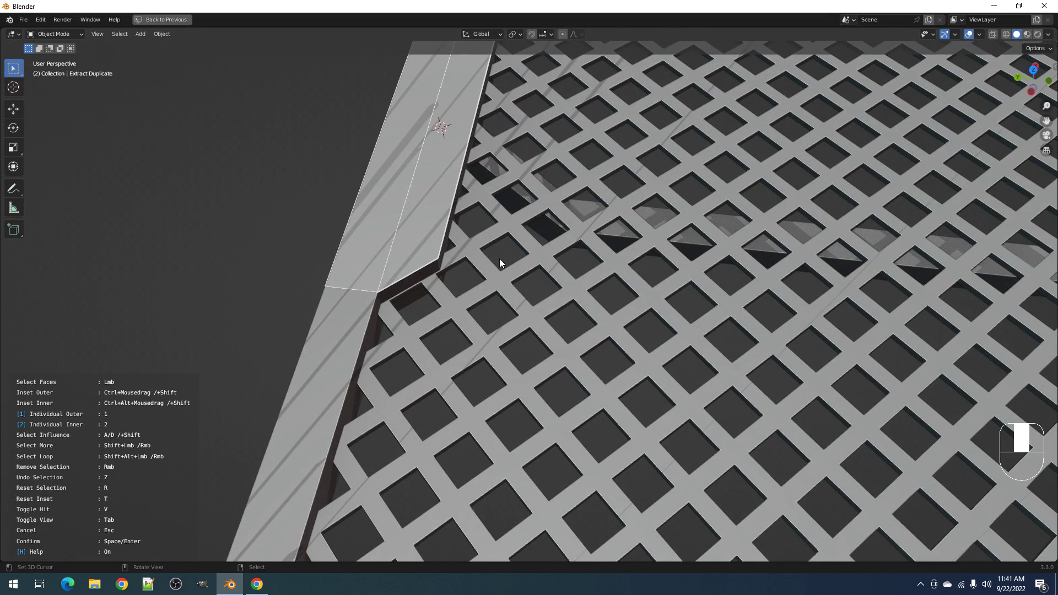
shift+middle_drag(500, 259, 577, 309)
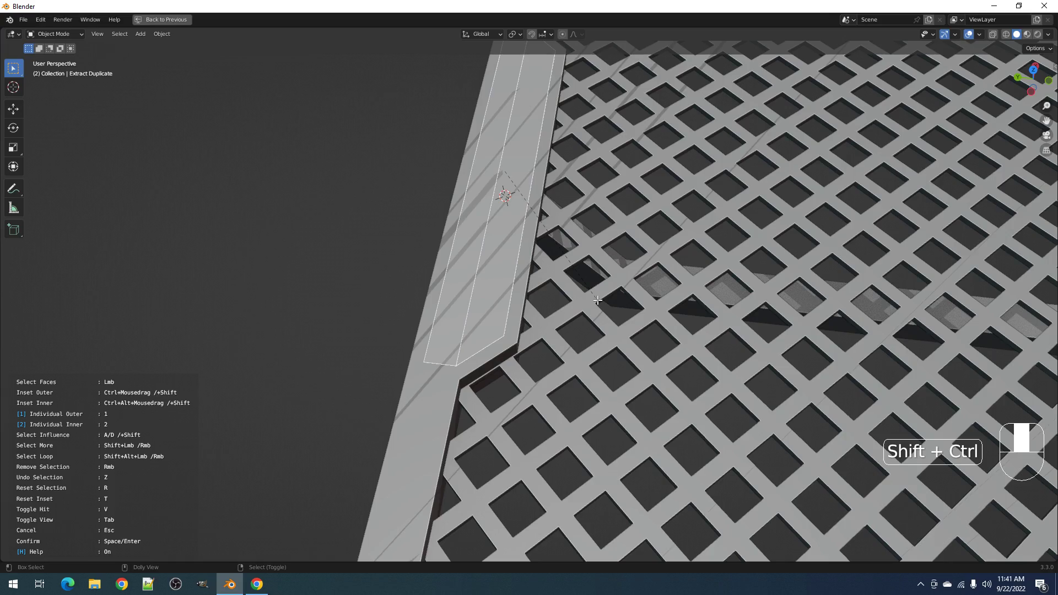
- Extract the inset faces of the tab on the frame's long edge as a solid cutter and boolean-cut it from the panel
key(Return)
middle_drag(597, 300, 698, 236)
middle_drag(654, 280, 681, 315)
key(space)
key(ctrl+shift+x)
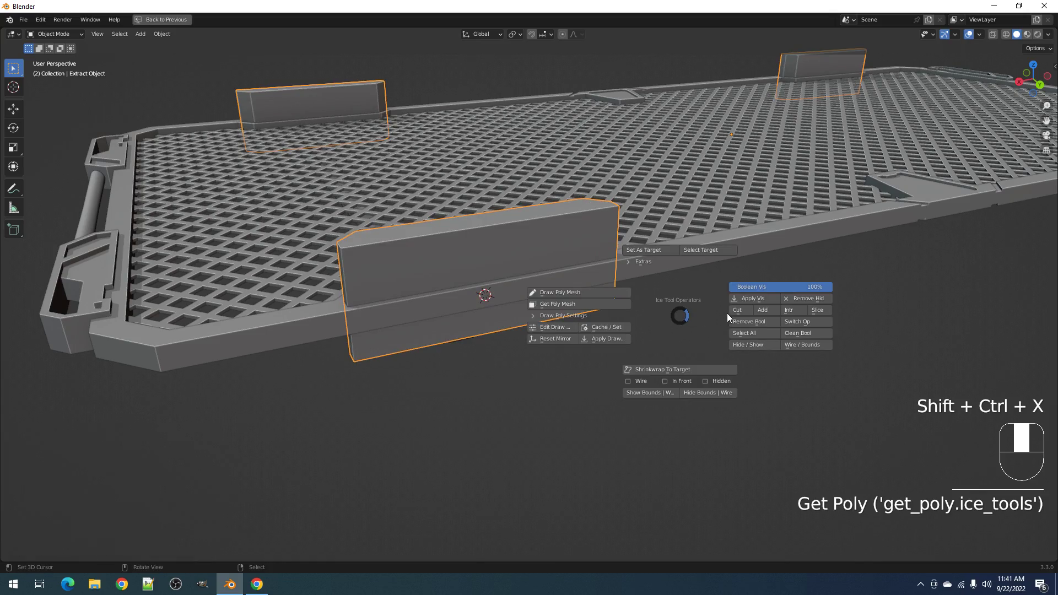
click(733, 310)
scroll(623, 312, down, 4)
middle_drag(588, 312, 571, 359)
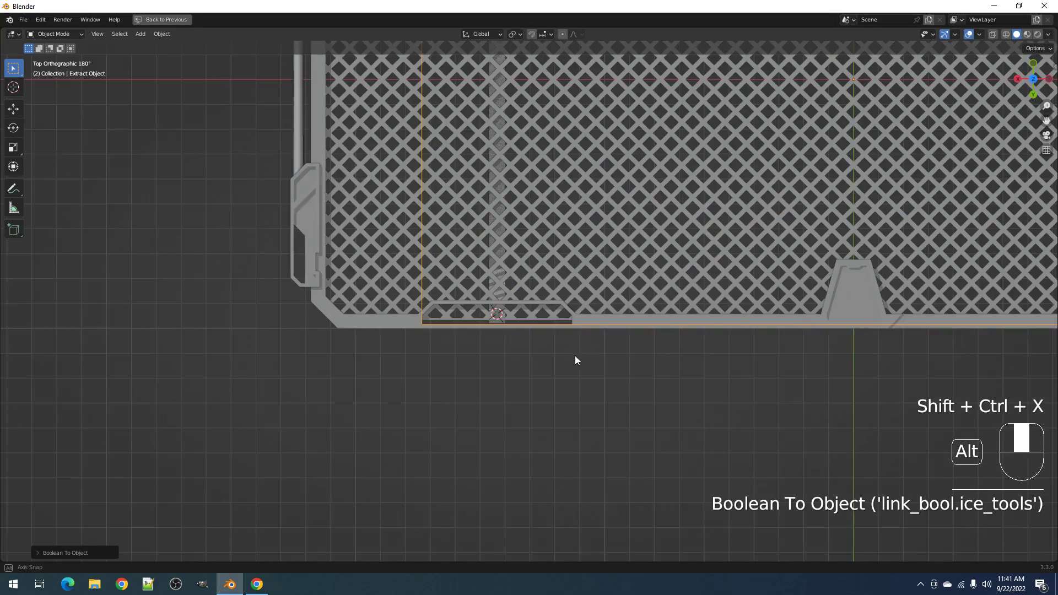
- Subdivide the cutter's long edges to form a loop across its middle, and select that centre loop
scroll(538, 314, up, 3)
key(Tab)
scroll(536, 305, up, 1)
key(2)
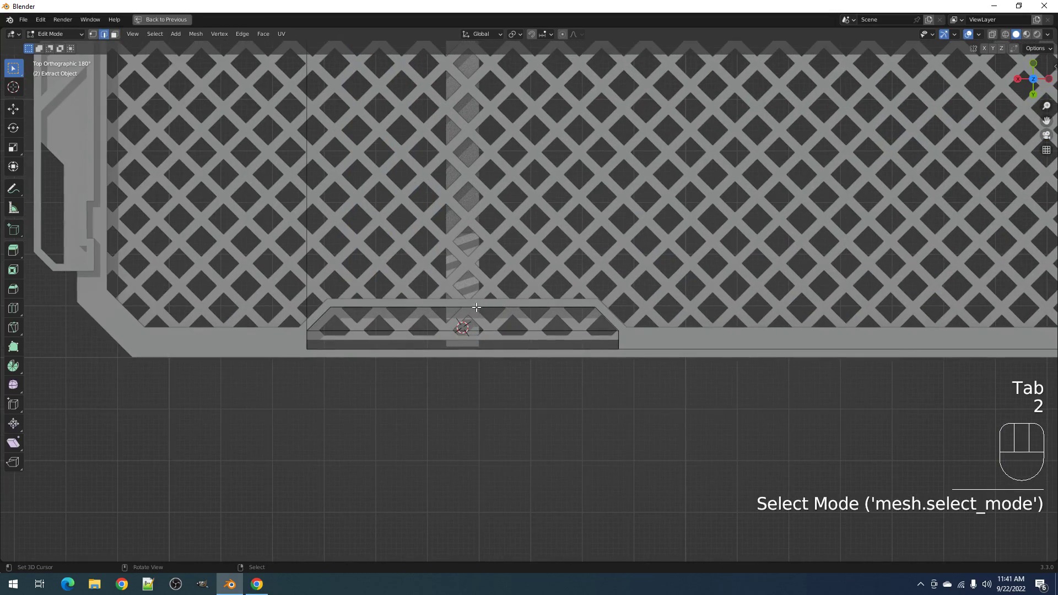
shift+right_click(476, 327)
key(w)
click(475, 348)
key(alt+a)
alt+shift+right_click(463, 317)
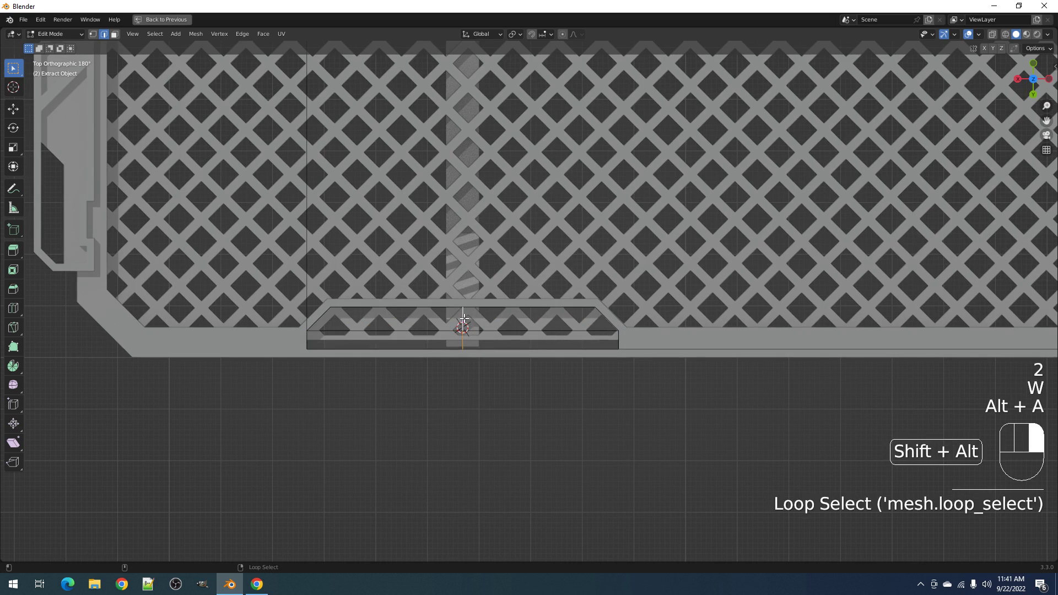
- Bevel the centre loop into a wide band and delete its geometry, splitting the cutter into two separate pockets
key(ctrl+b)
click(540, 317)
key(x)
click(540, 317)
key(Tab)
key(shift+alt+z)
scroll(539, 317, down, 5)
mouse_move(538, 318)
middle_down()
mouse_move(600, 305)
mouse_move(656, 318)
mouse_move(548, 343)
mouse_move(538, 334)
middle_up()
scroll(655, 312, down, 4)
scroll(538, 335, up, 5)
- Knife a 30° angle-constrained cut from the midpoint of the outer pocket's slanted edge to its horizontal inner edge
key(Tab)
key(shift+alt+z)
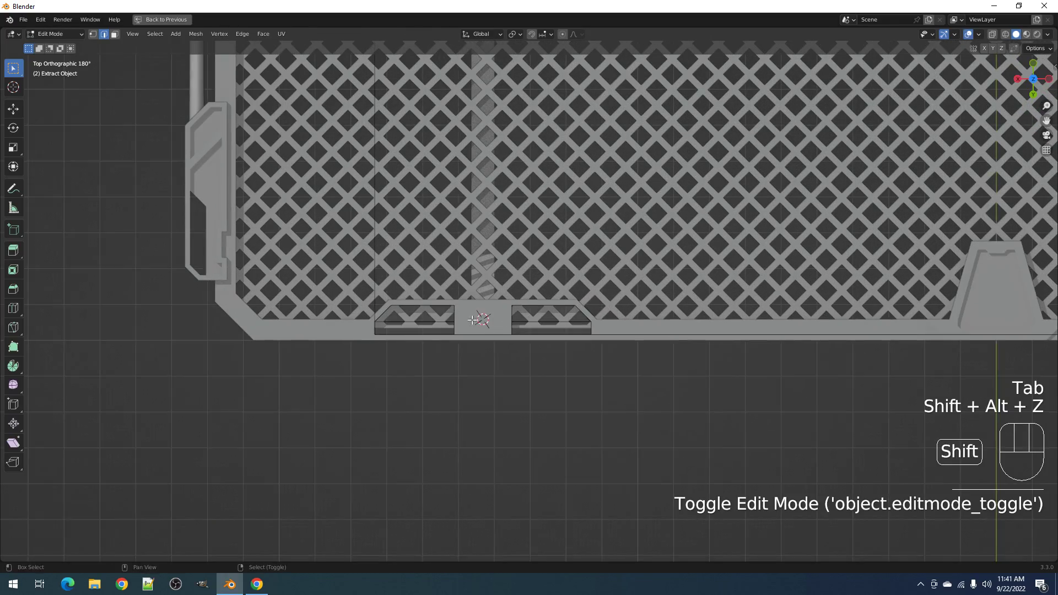
scroll(571, 284, up, 4)
key(alt+a)
shift+middle_drag(570, 283, 522, 306)
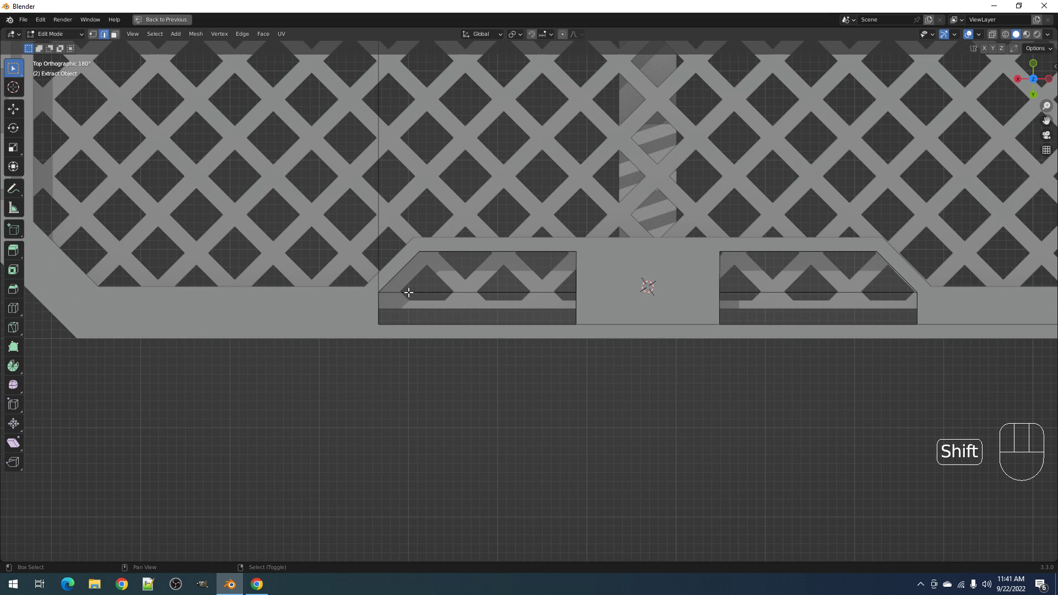
key(k)
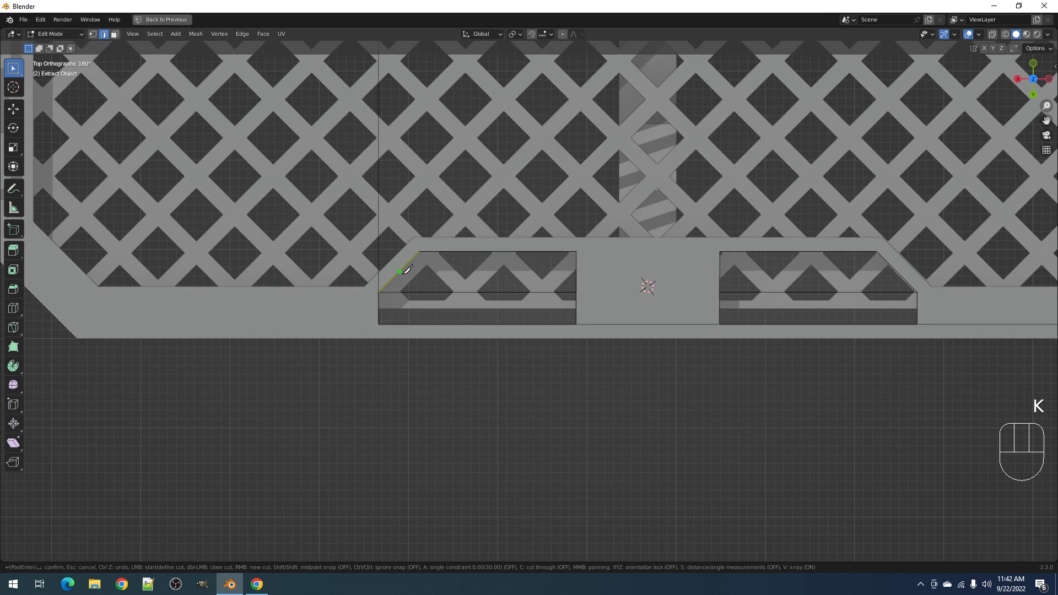
key(ctrl)
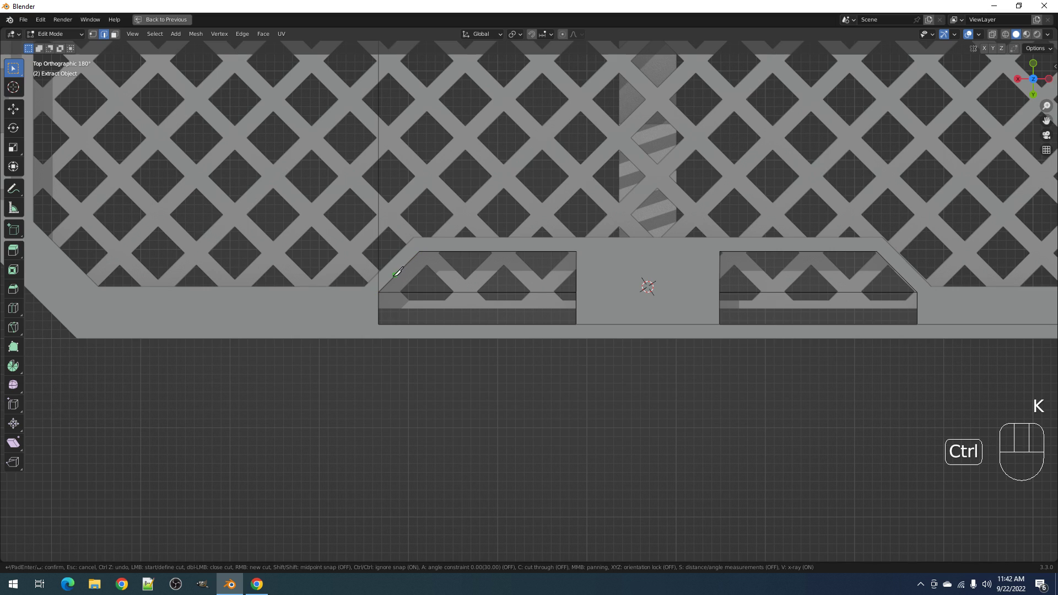
key(ctrl)
key(shift)
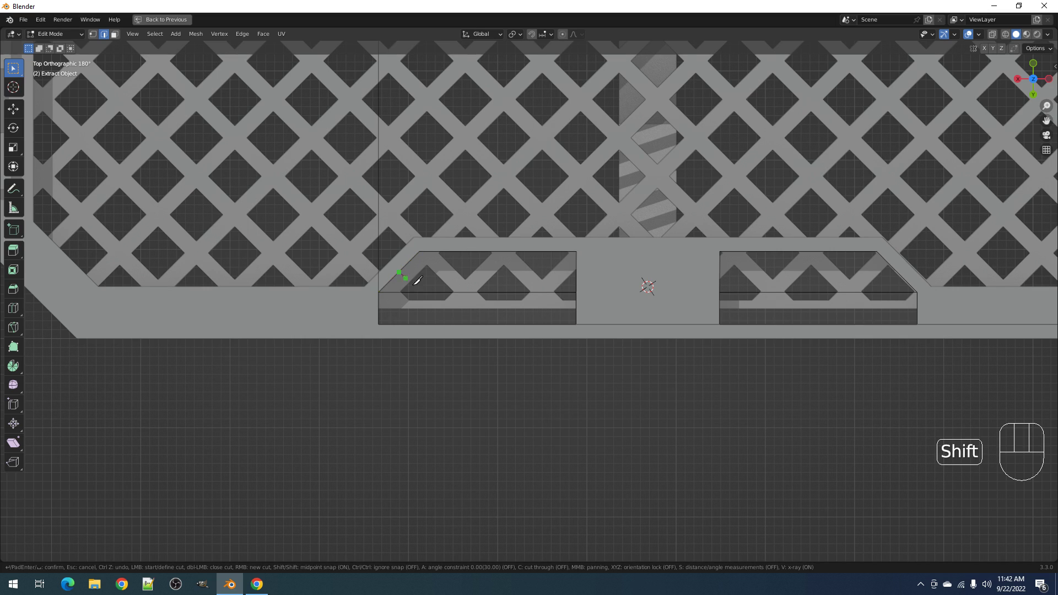
key(a)
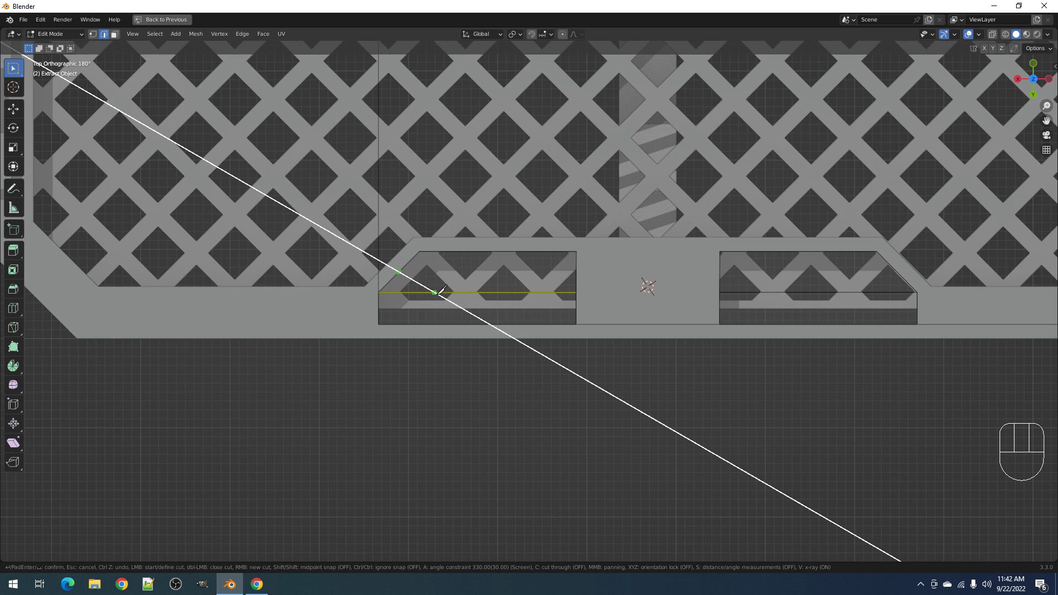
click(436, 293)
key(Return)
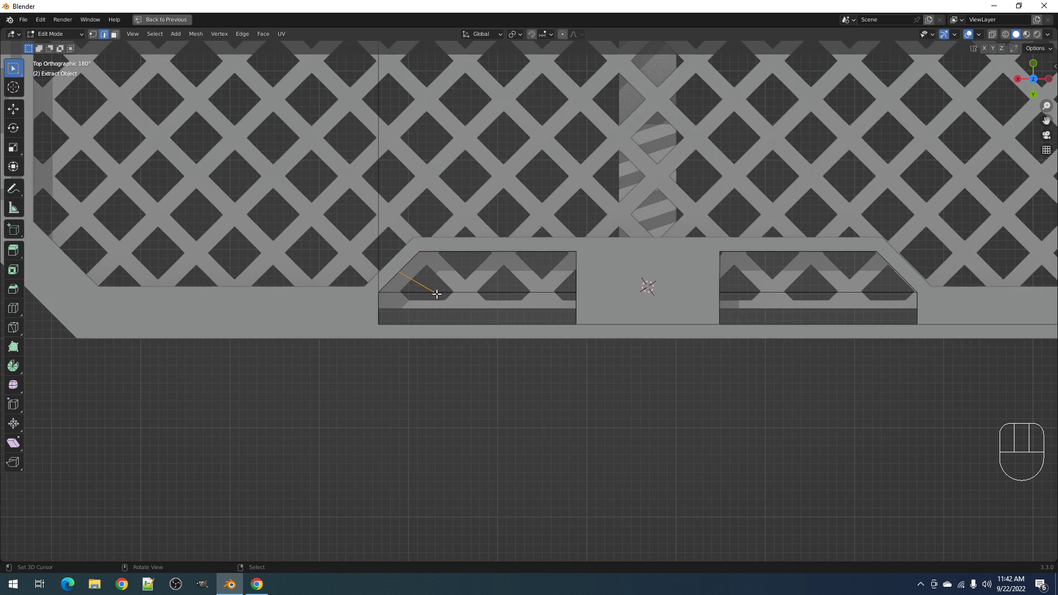
- Knife a matching angle-constrained cut across the other pocket from its slanted edge's midpoint to its horizontal inner edge
scroll(528, 302, down, 3)
shift+middle_drag(794, 298, 514, 308)
key(alt+a)
scroll(514, 308, up, 1)
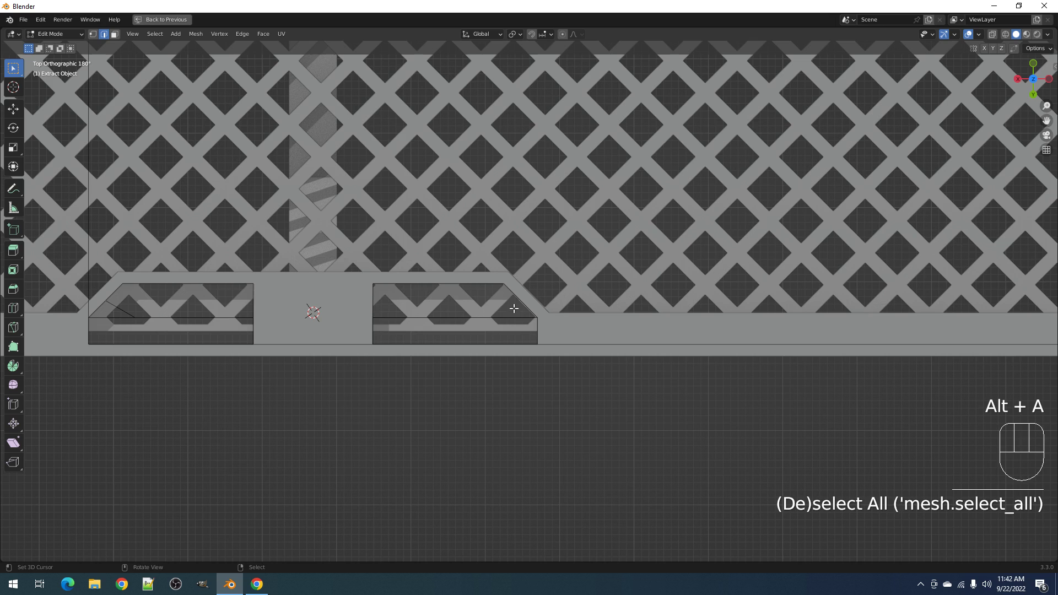
key(k)
key(shift)
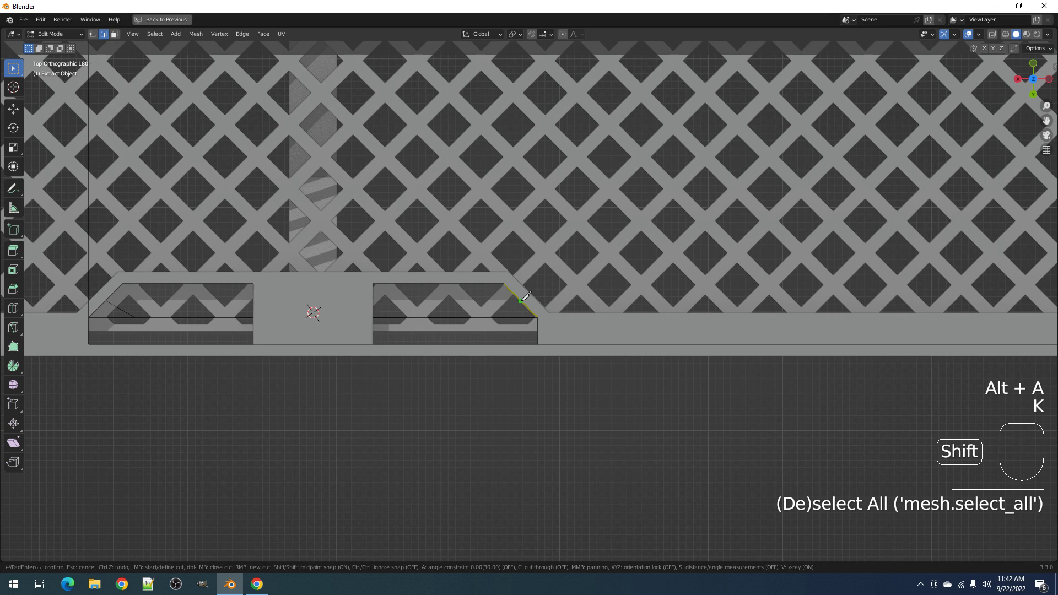
click(524, 297)
key(a)
click(500, 314)
key(Return)
- Delete the two pockets' outer strips and knifed corner faces from the cutter, leaving narrower pockets with angled ends
key(3)
shift+click(309, 334)
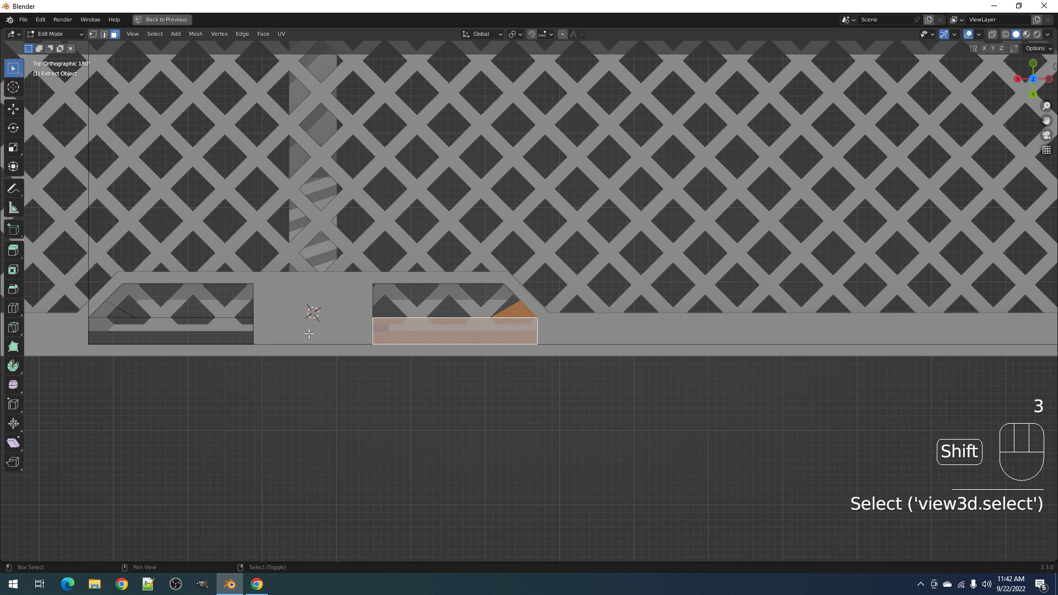
shift+click(200, 332)
shift+click(111, 309)
key(x)
click(102, 333)
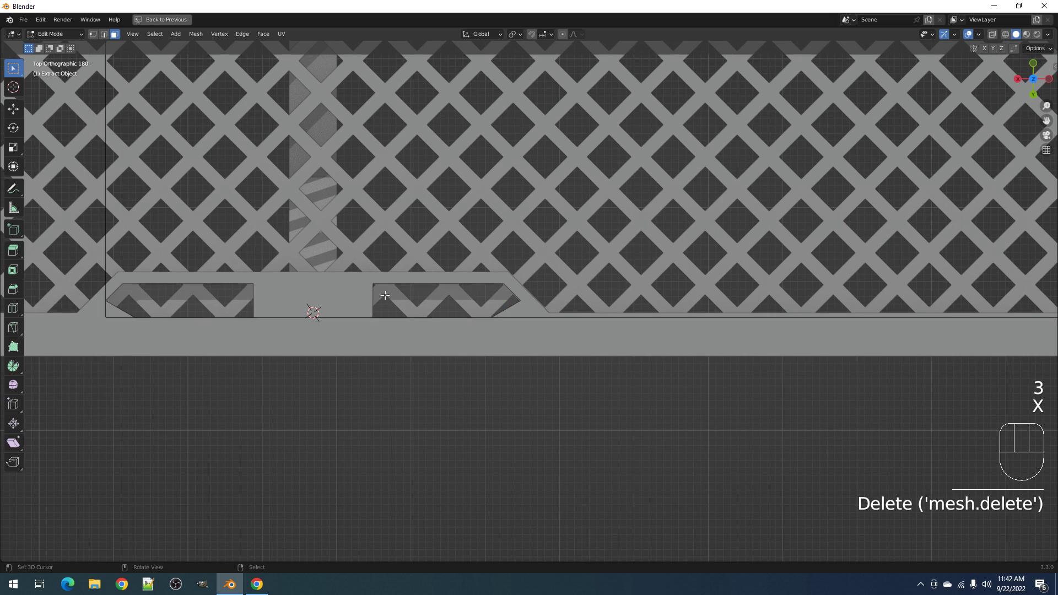
key(Tab)
key(alt+a)
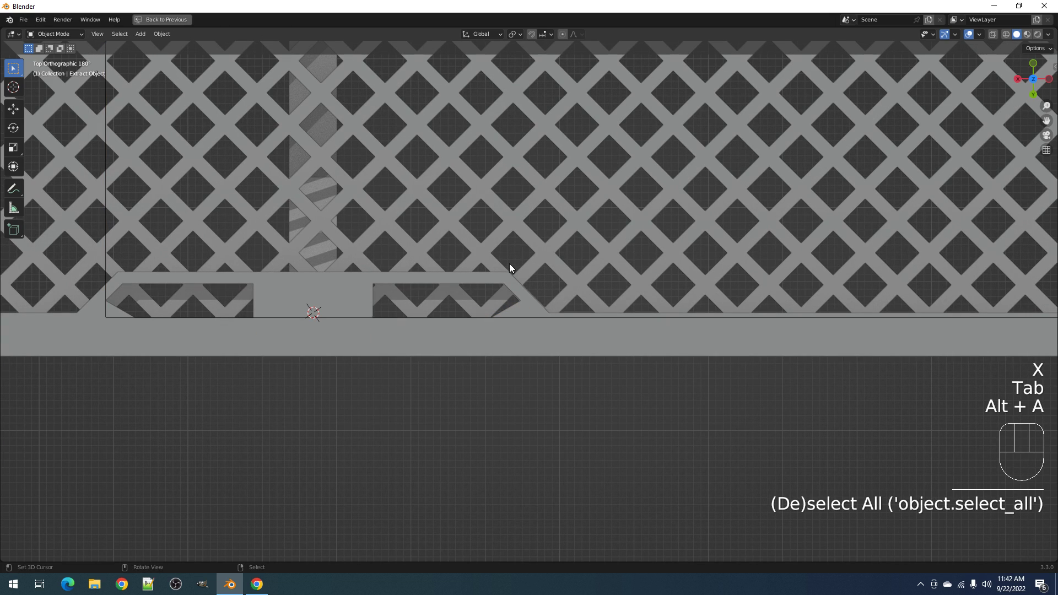
key(shift+alt+z)
scroll(515, 269, down, 5)
middle_drag(525, 272, 636, 322)
scroll(628, 303, up, 5)
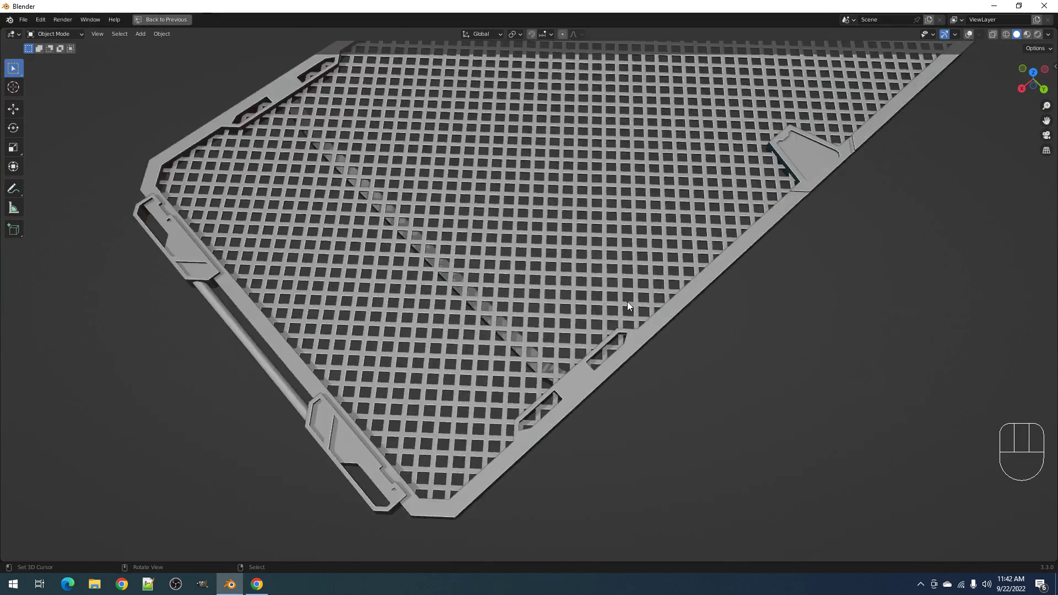
- Open the handle bracket at the panel's corner for mesh editing, with the overlays shown
shift+middle_drag(617, 368, 566, 322)
click(570, 334)
key(Tab)
key(shift+alt+z)
scroll(562, 319, up, 4)
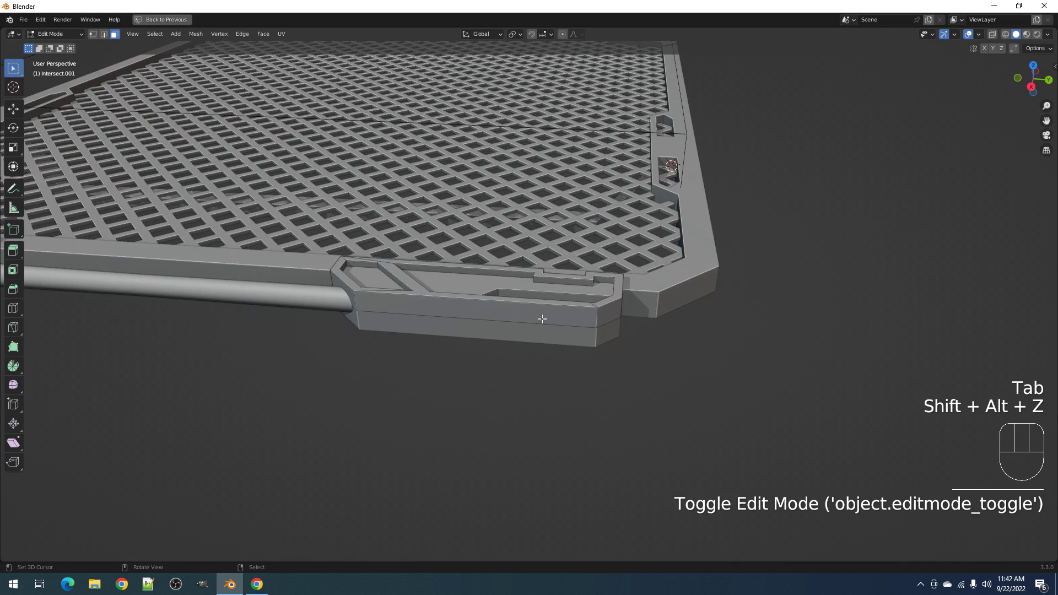
- Try dividing the bracket's upper outer side face with eight vertical loop cuts
shift+click(545, 321)
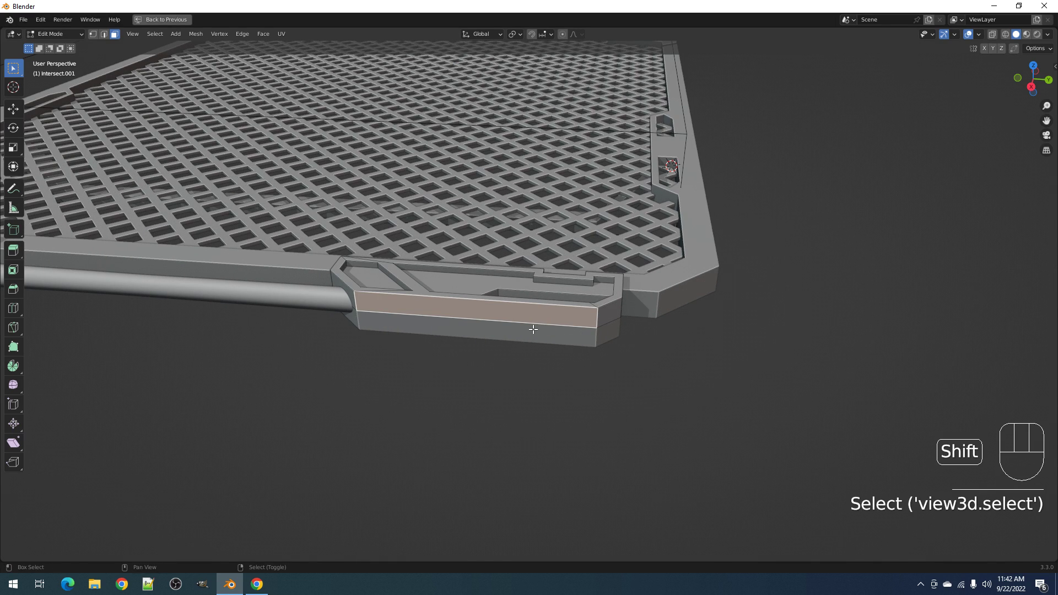
key(ctrl+r)
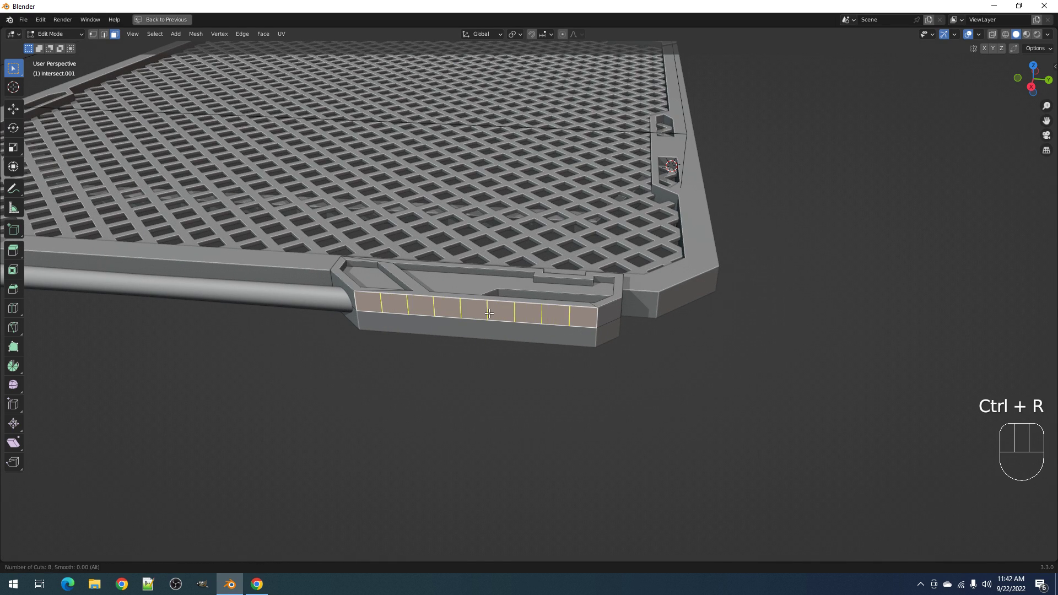
click(489, 314)
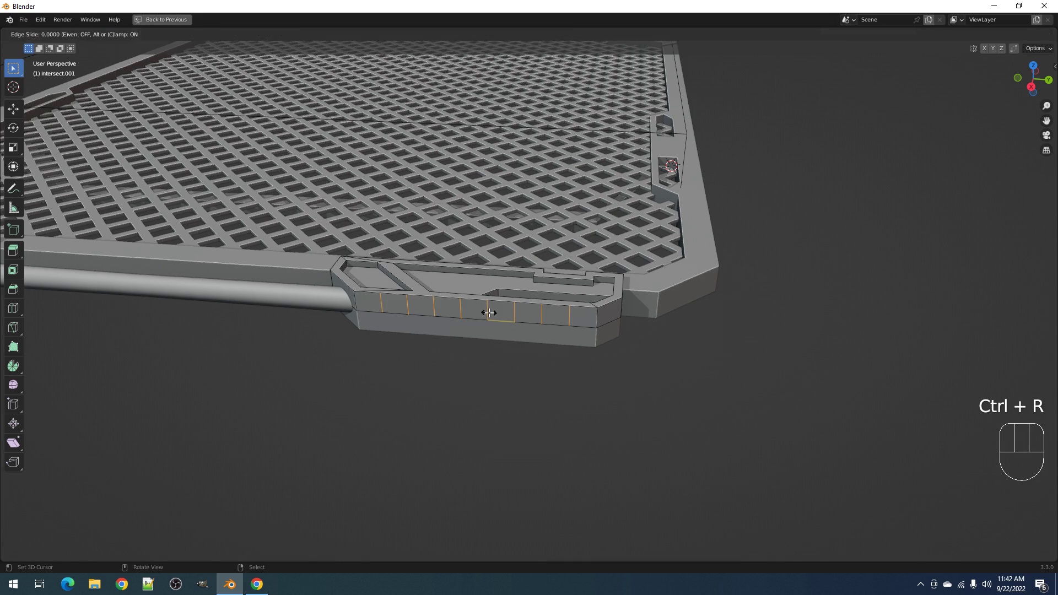
- Try insetting the nine divided faces on the bracket's outer side individually and extruding them
key(3)
click(376, 304)
shift+right_click(405, 309)
shift+right_click(424, 309)
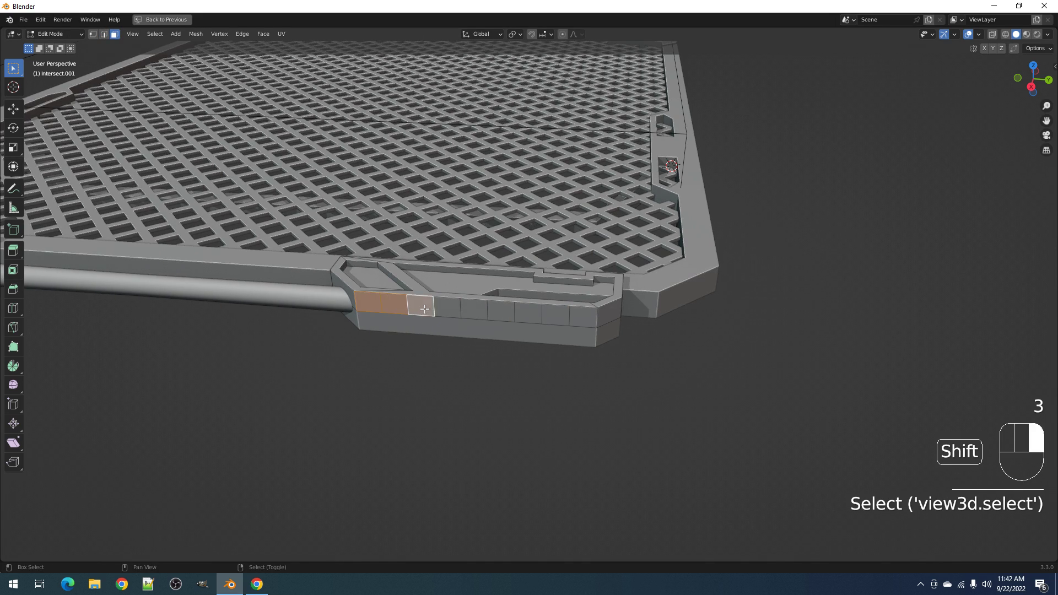
shift+right_click(555, 316)
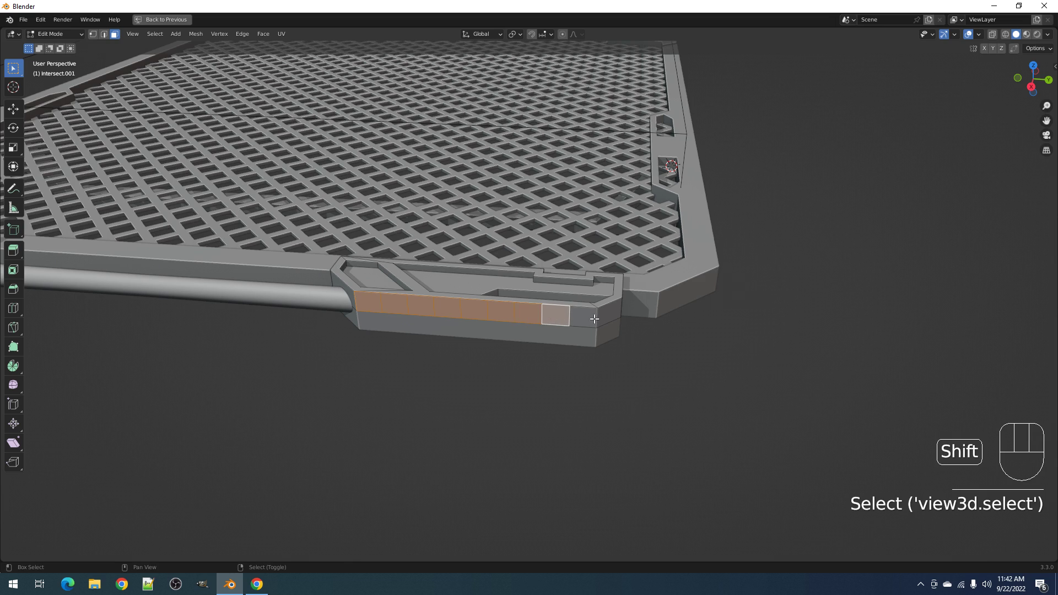
key(i)
key(i)
click(679, 330)
key(e)
click(678, 333)
key(Tab)
scroll(566, 306, up, 3)
middle_drag(581, 313, 574, 270)
- Undo the extrusion and inset on the bracket's outer faces
key(Tab)
scroll(574, 270, up, 2)
key(ctrl+z)
key(ctrl+z)
key(ctrl+z)
key(ctrl+z)
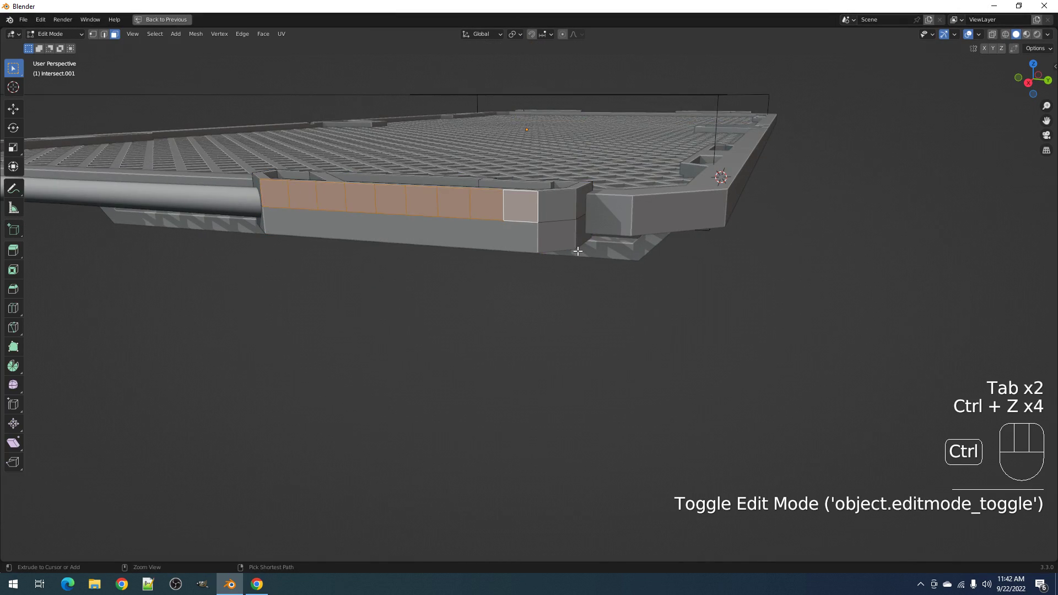
key(i)
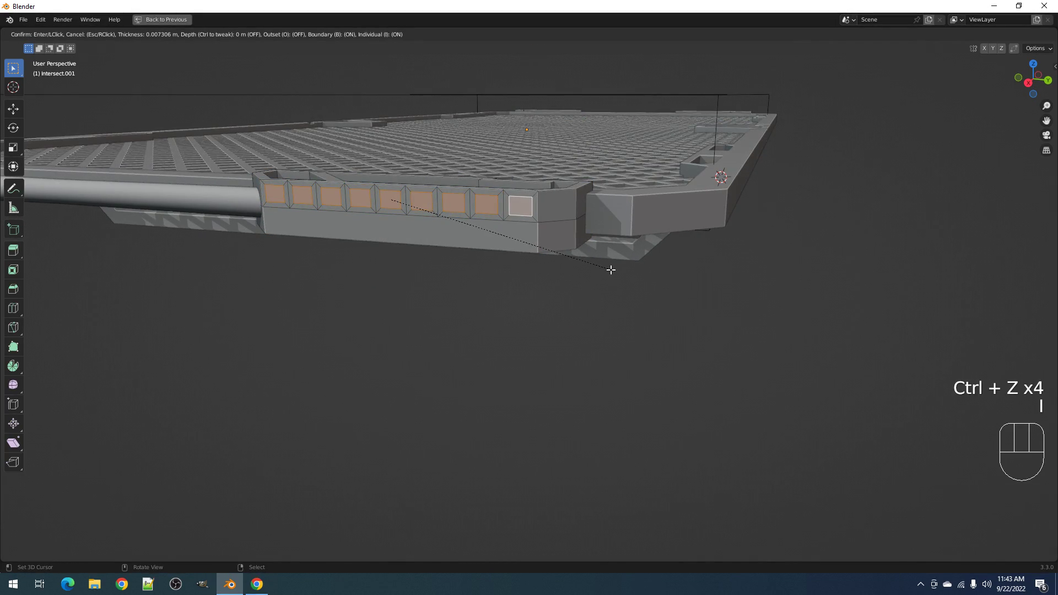
key(i)
key(b)
right_click(610, 271)
- Undo the face selections and loop cuts on the bracket's outer side
key(ctrl+z)
key(ctrl+z)
key(ctrl+z)
key(ctrl+z)
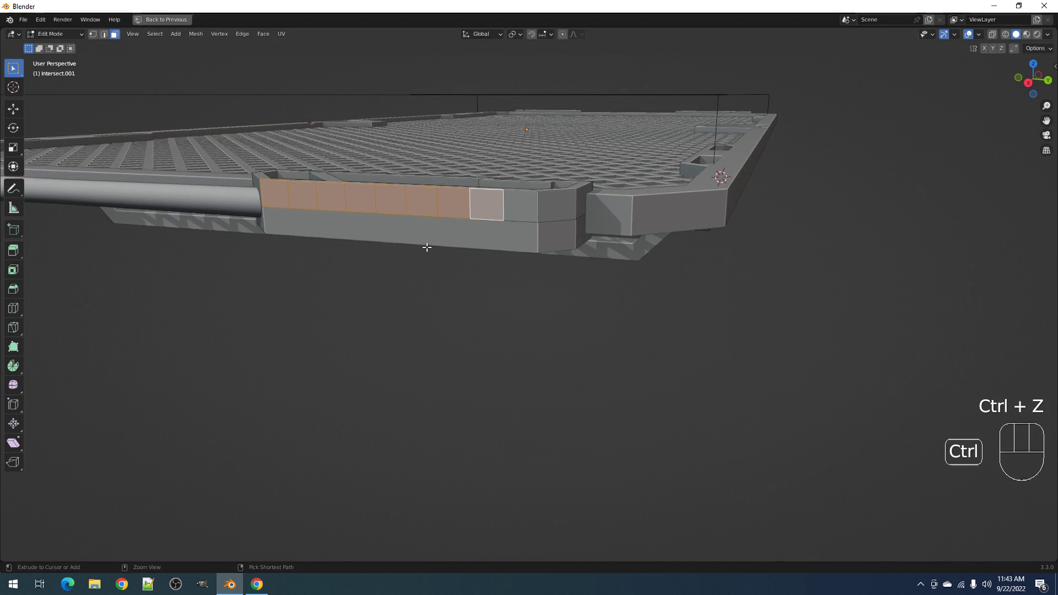
key(ctrl+z)
key(ctrl+z)
key(ctrl+z)
key(ctrl+z)
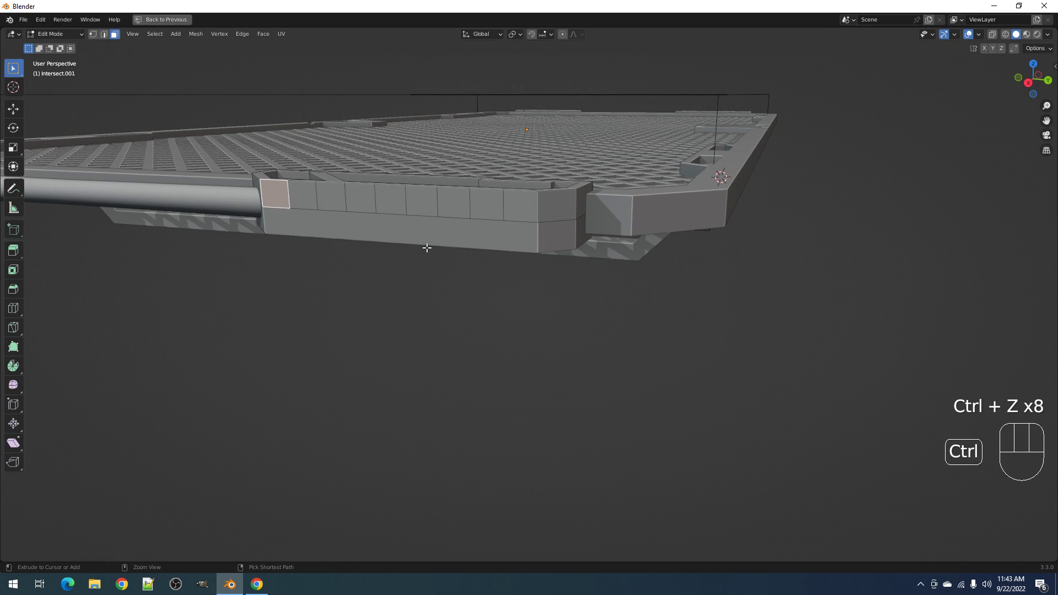
key(ctrl+z)
key(ctrl+z)
key(ctrl+z)
key(ctrl+z)
- Extract the two stacked outer side faces of the handle bracket as a separate object with Extract Faces
key(Tab)
shift+middle_drag(477, 224, 565, 225)
key(shift+q)
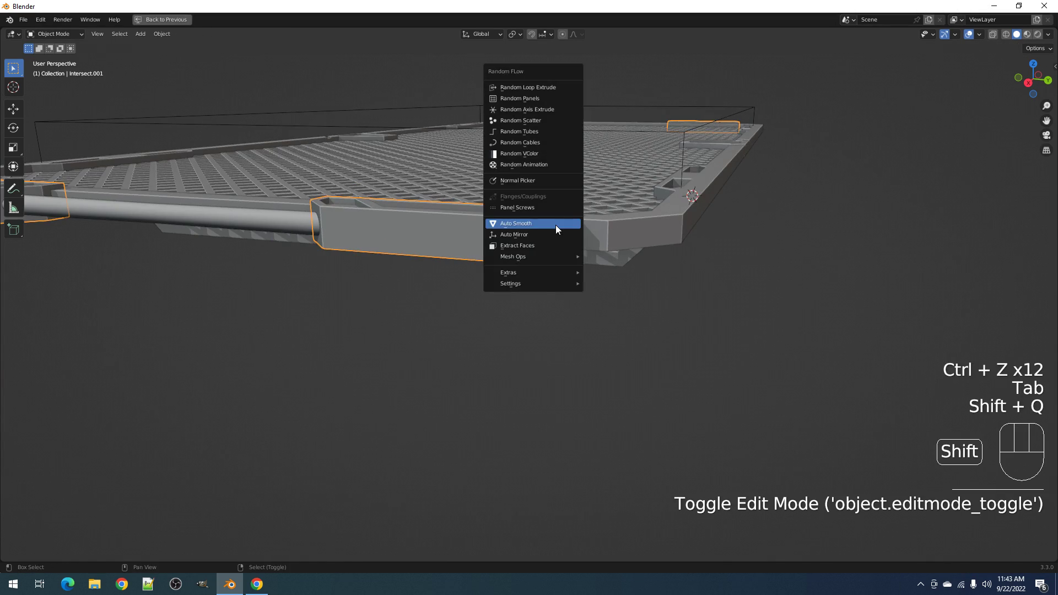
click(556, 240)
shift+click(482, 248)
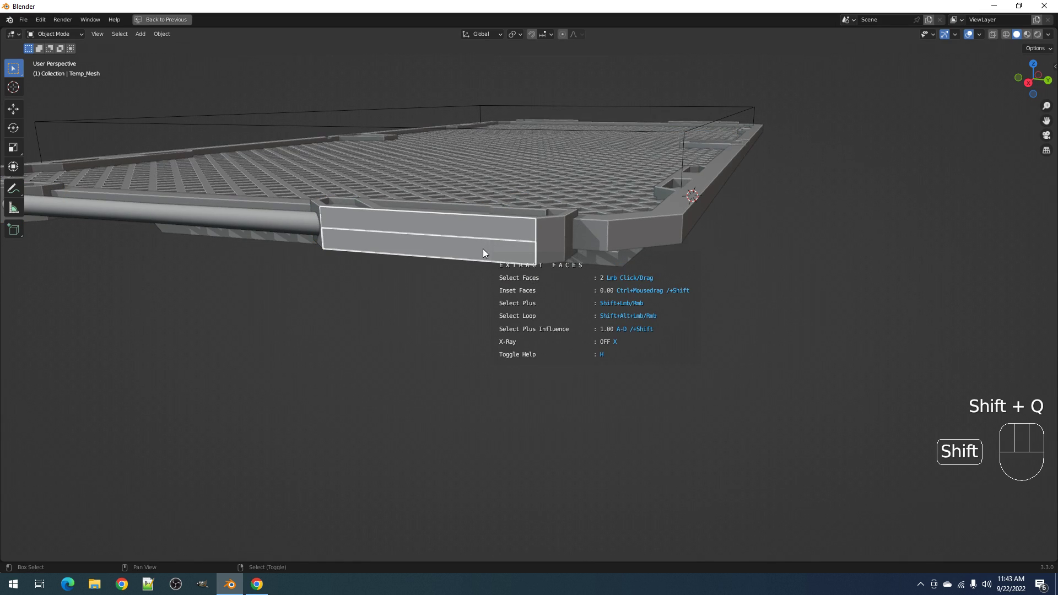
key(space)
- Open nine vertical gaps in the extracted faces by adding loop cuts, beveling them and deleting the narrow strips
key(Tab)
scroll(567, 233, down, 4)
middle_drag(566, 233, 568, 248)
scroll(568, 248, up, 4)
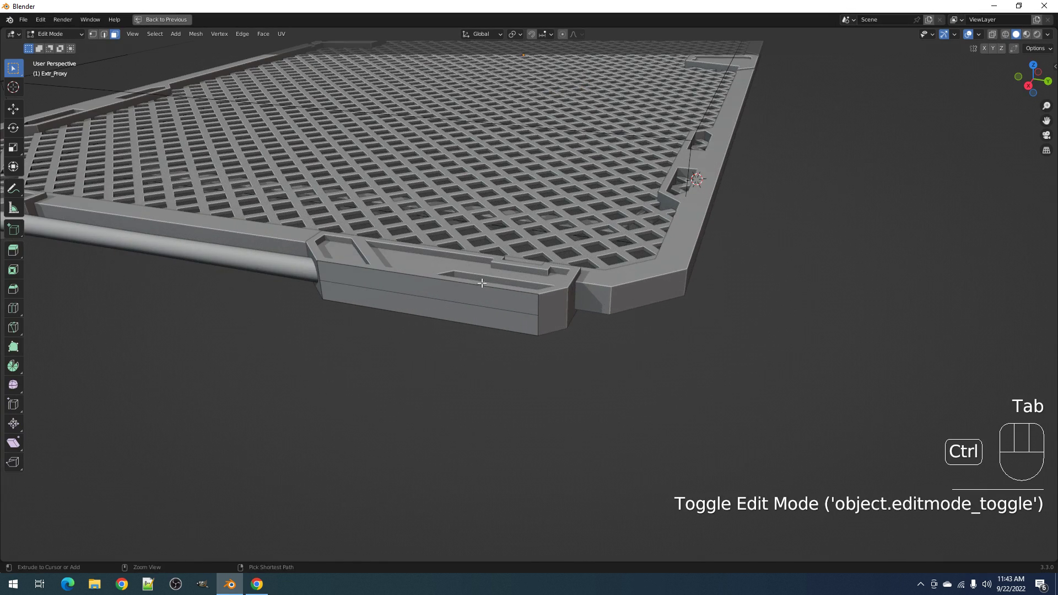
key(ctrl+r)
click(447, 280)
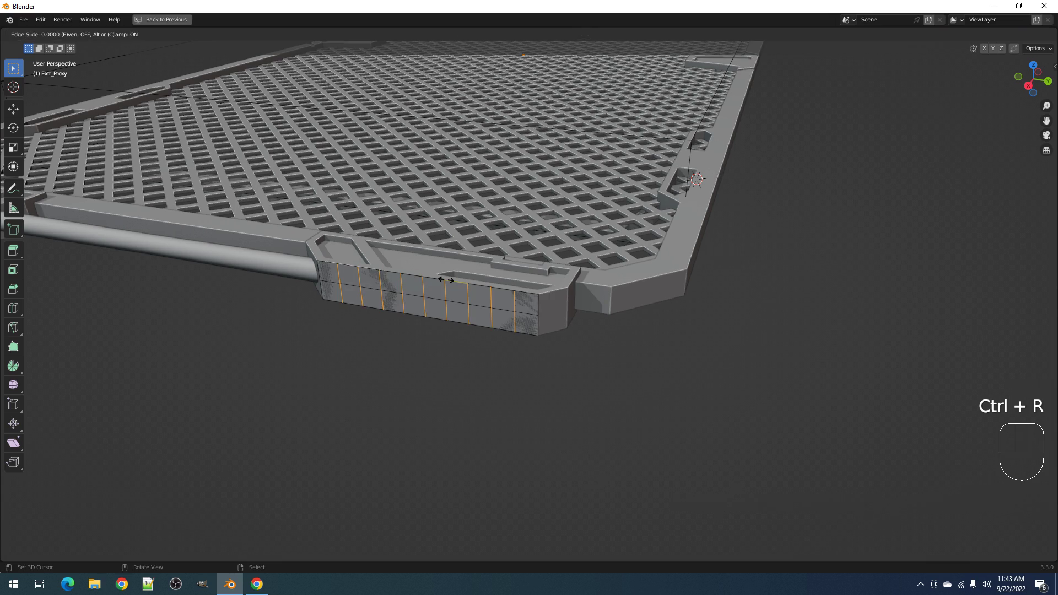
right_click(446, 280)
key(ctrl+b)
key(x)
- Inset the ten remaining strips and push them outward about 0.006 m with Shrink/Fatten to form raised grip ridges
key(a)
scroll(634, 323, up, 3)
key(i)
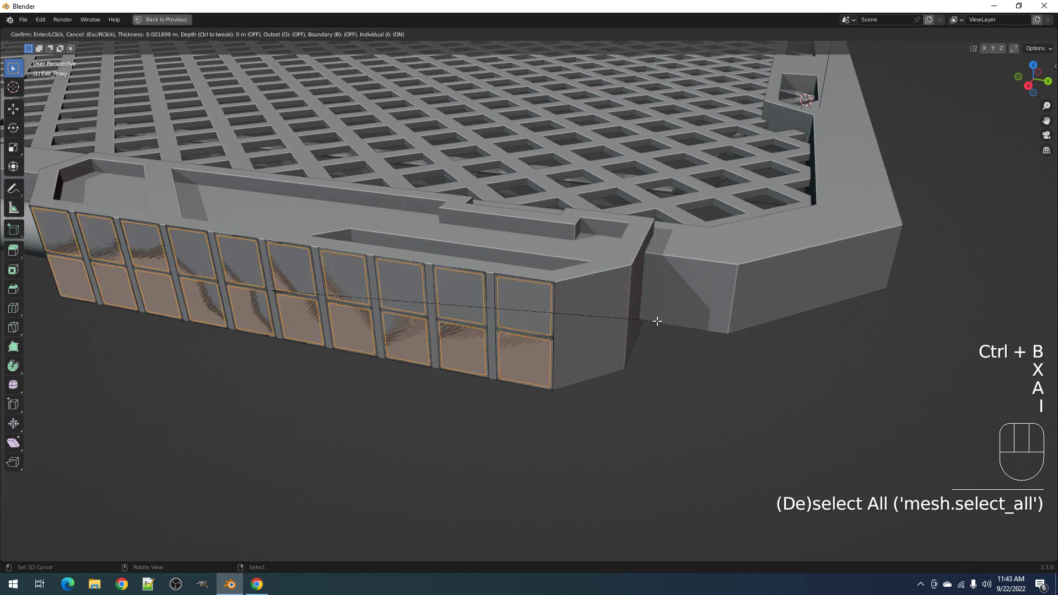
key(i)
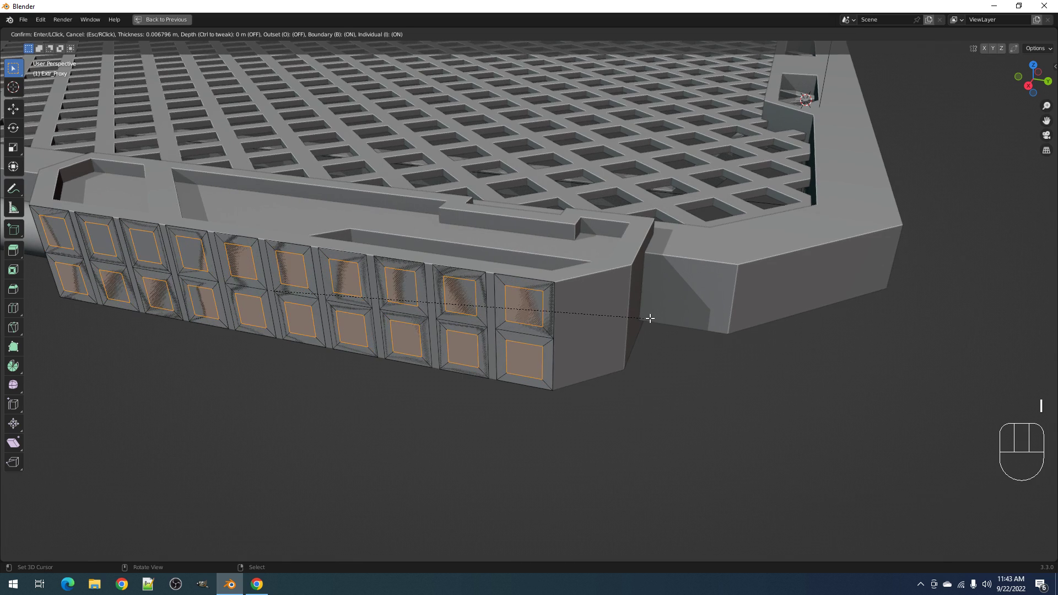
click(651, 318)
key(alt+s)
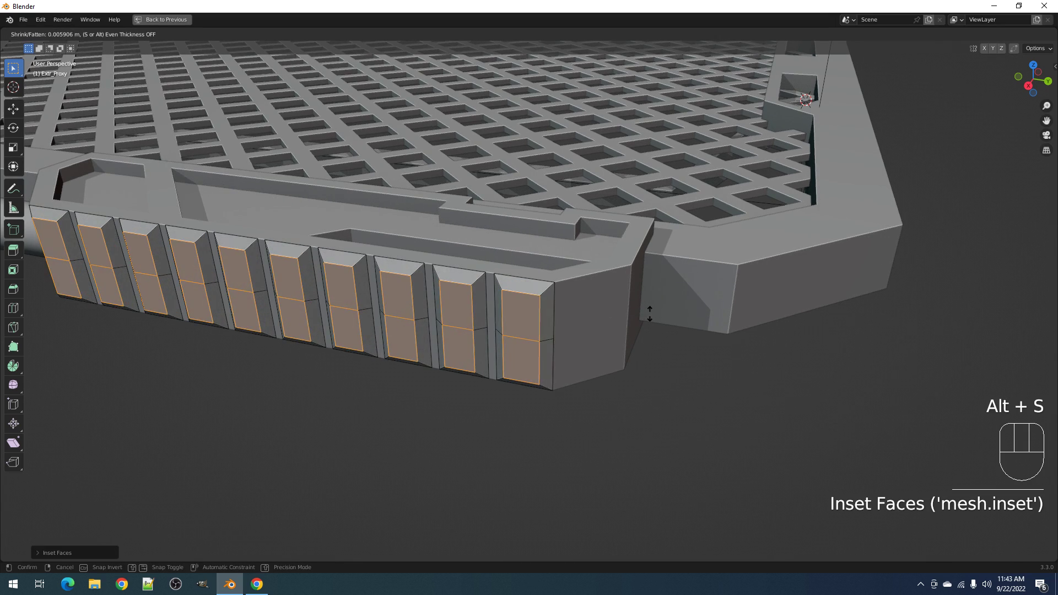
click(650, 313)
key(Tab)
scroll(502, 310, down, 7)
key(alt+a)
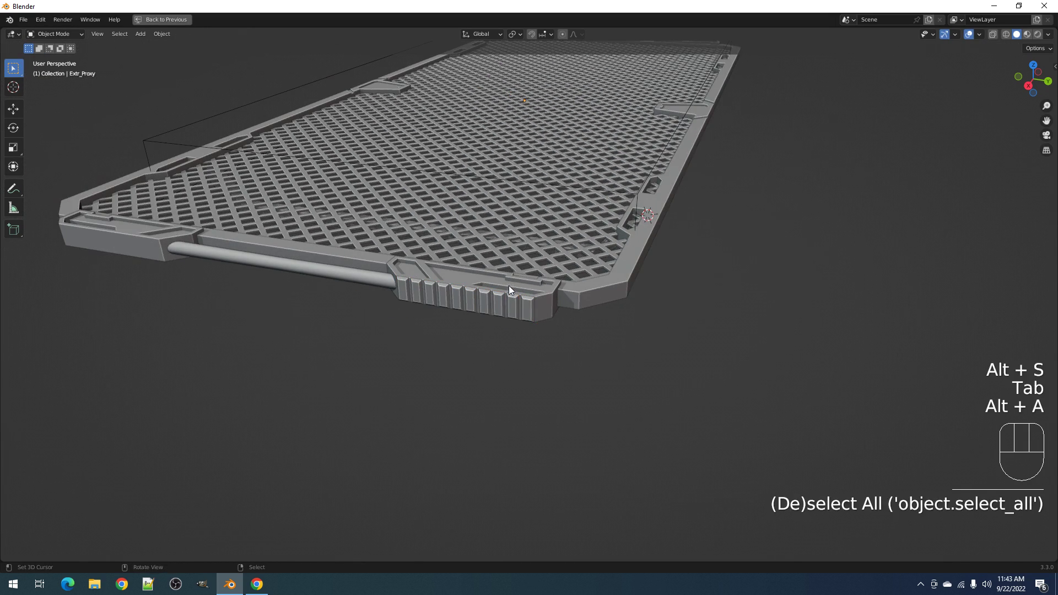
- Mirror the grip ridge strips across the X axis onto the opposite handle bracket with Auto Mirror
scroll(530, 275, down, 2)
mouse_move(544, 268)
middle_down()
mouse_move(537, 301)
mouse_move(540, 278)
middle_up()
scroll(538, 283, up, 2)
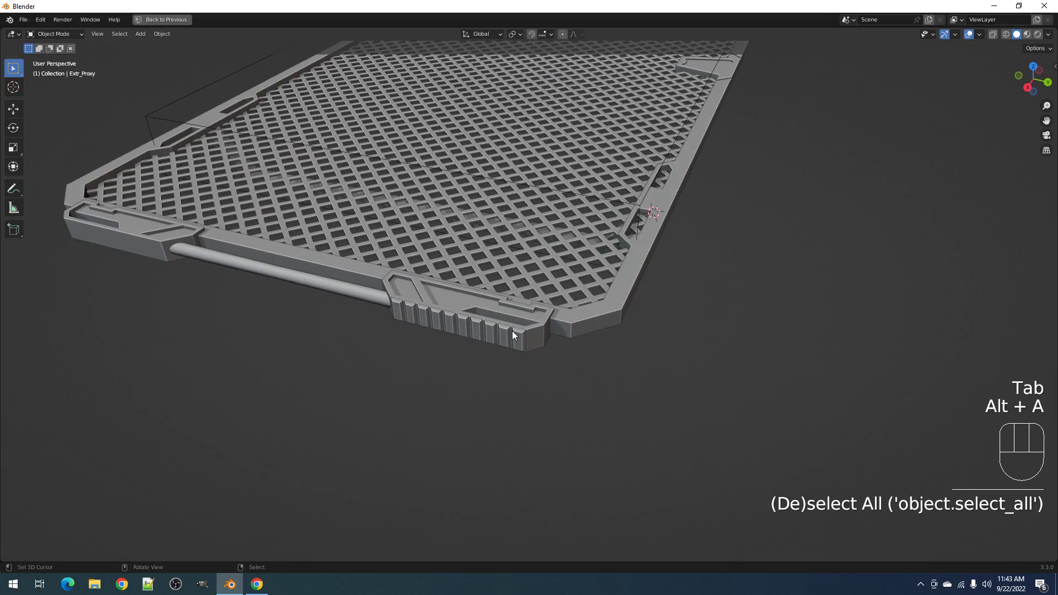
mouse_move(542, 330)
middle_down()
mouse_move(524, 342)
mouse_move(542, 319)
middle_up()
scroll(496, 325, up, 3)
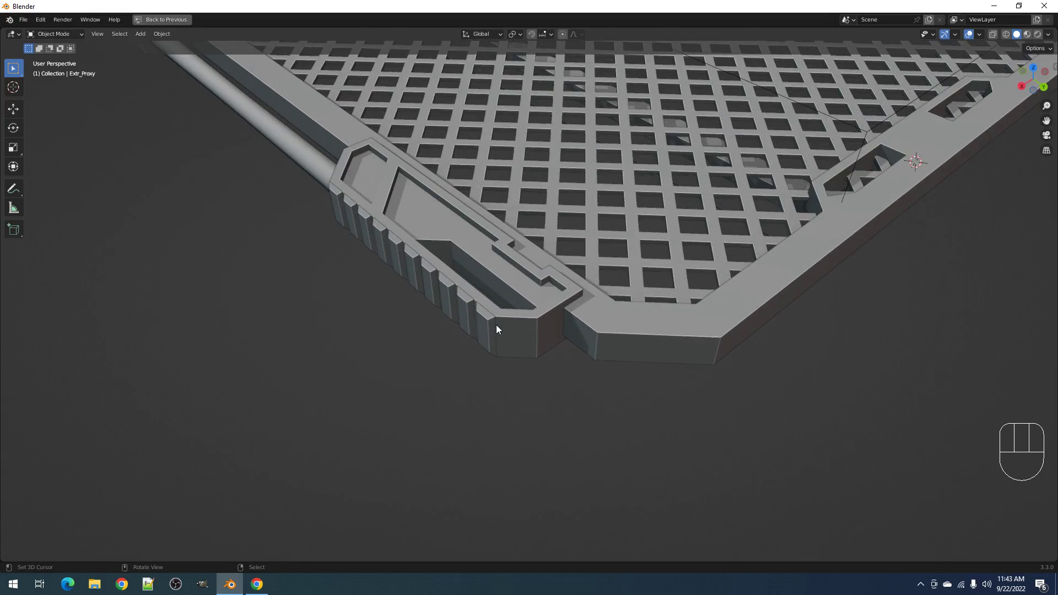
right_click(490, 328)
scroll(495, 289, down, 3)
scroll(499, 287, up, 3)
middle_drag(500, 287, 505, 330)
scroll(507, 337, down, 3)
right_click(510, 317)
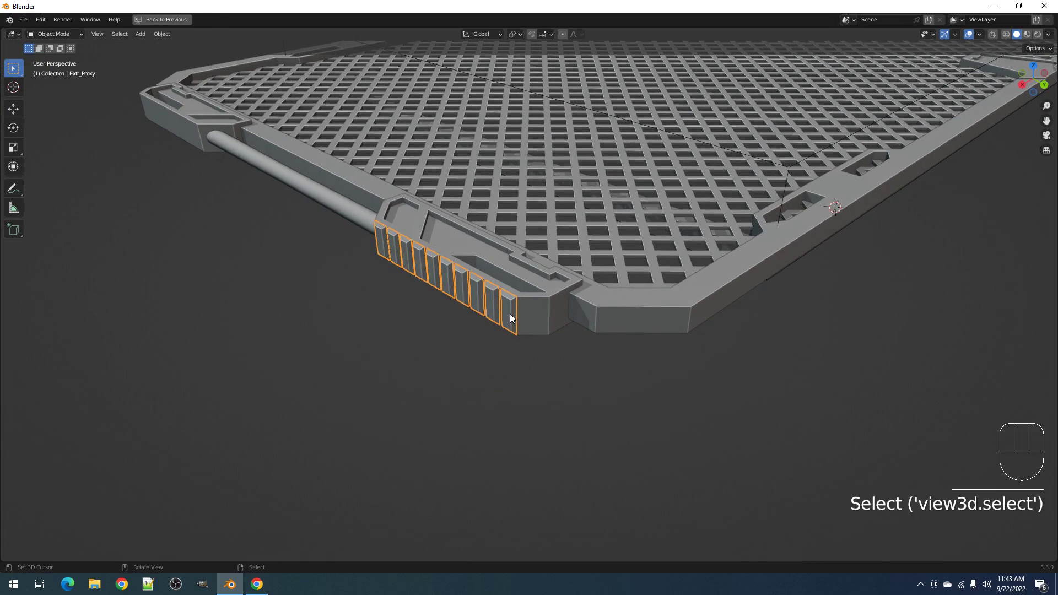
key(shift+q)
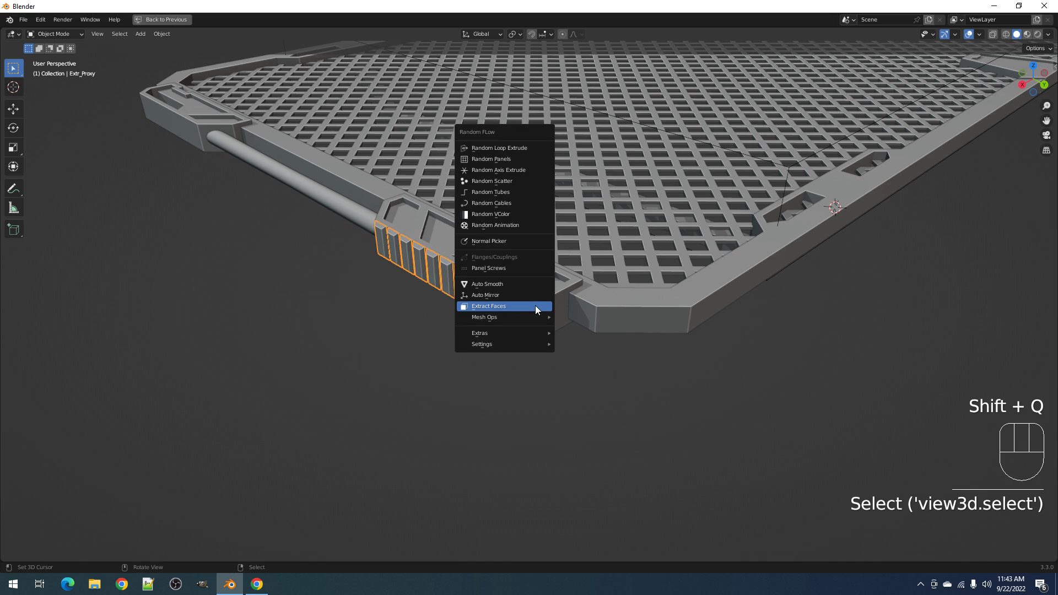
click(530, 296)
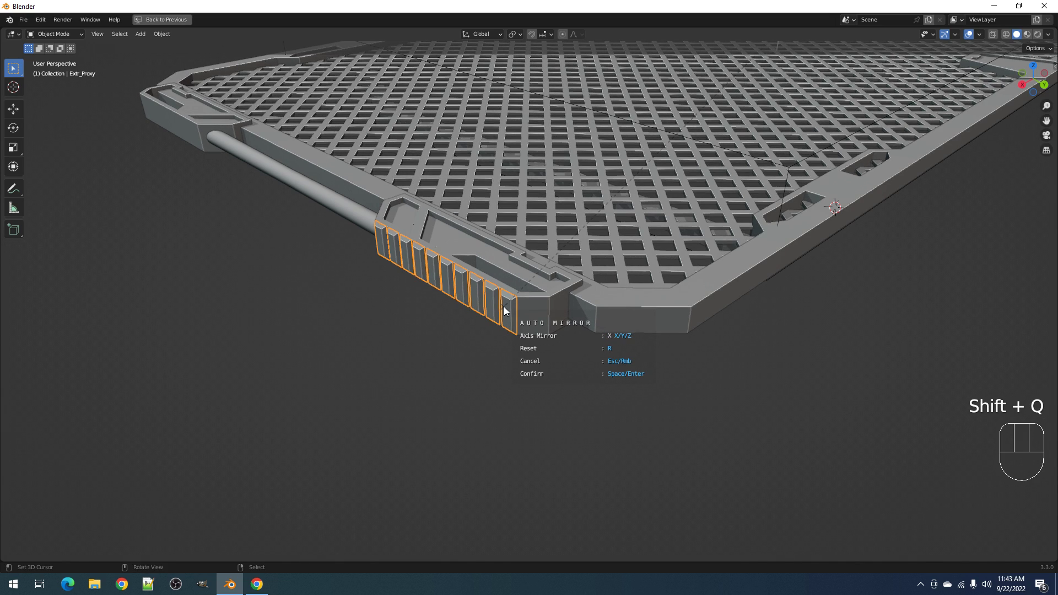
scroll(504, 306, down, 2)
key(space)
key(alt+a)
- Select the face loops around the frame's end rail, chamfered corner and adjoining side section beside the handle bracket
middle_drag(541, 299, 604, 329)
key(shift+alt+z)
scroll(697, 315, down, 1)
shift+middle_drag(697, 315, 550, 379)
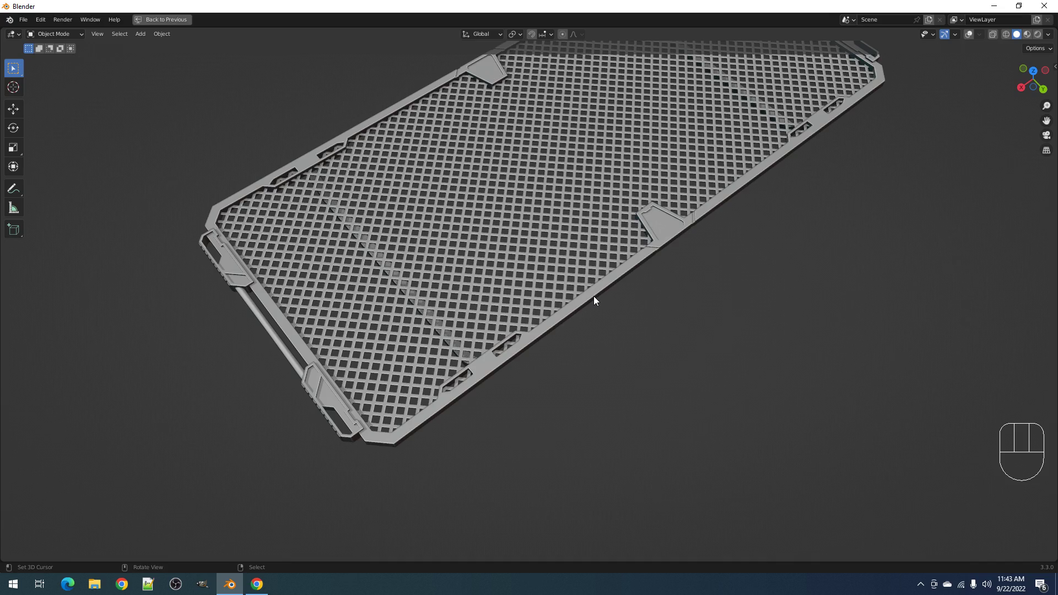
middle_drag(594, 297, 589, 336)
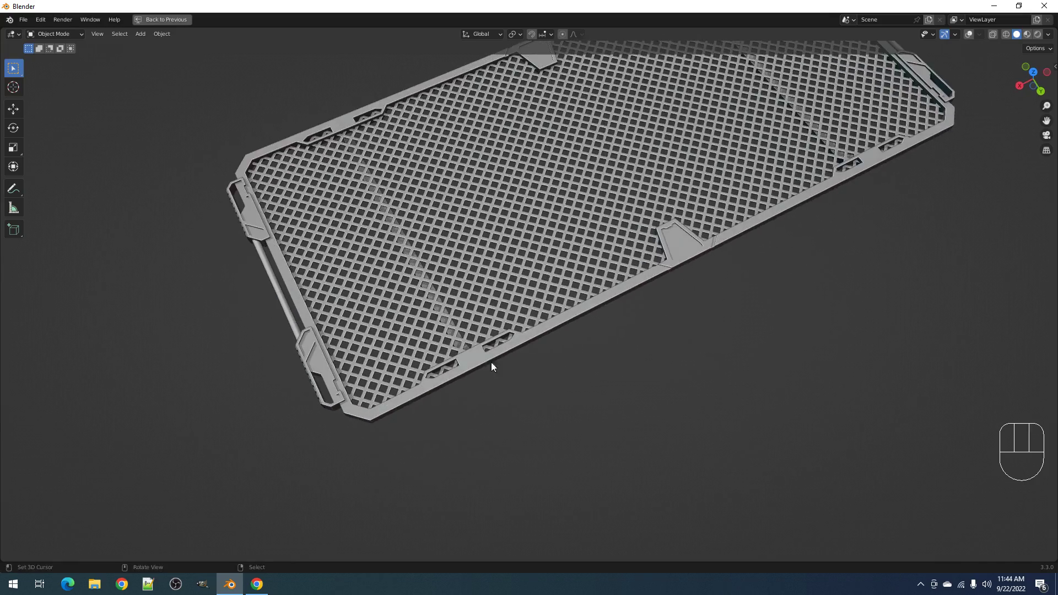
scroll(489, 359, up, 6)
key(Tab)
key(shift+alt+z)
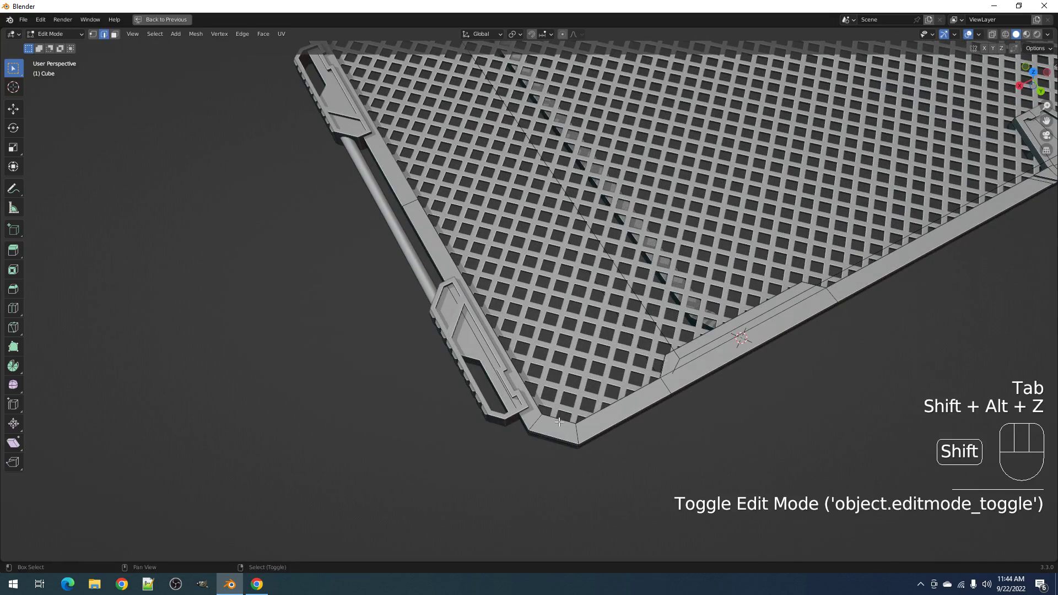
key(alt+a)
key(3)
alt+shift+click(511, 383)
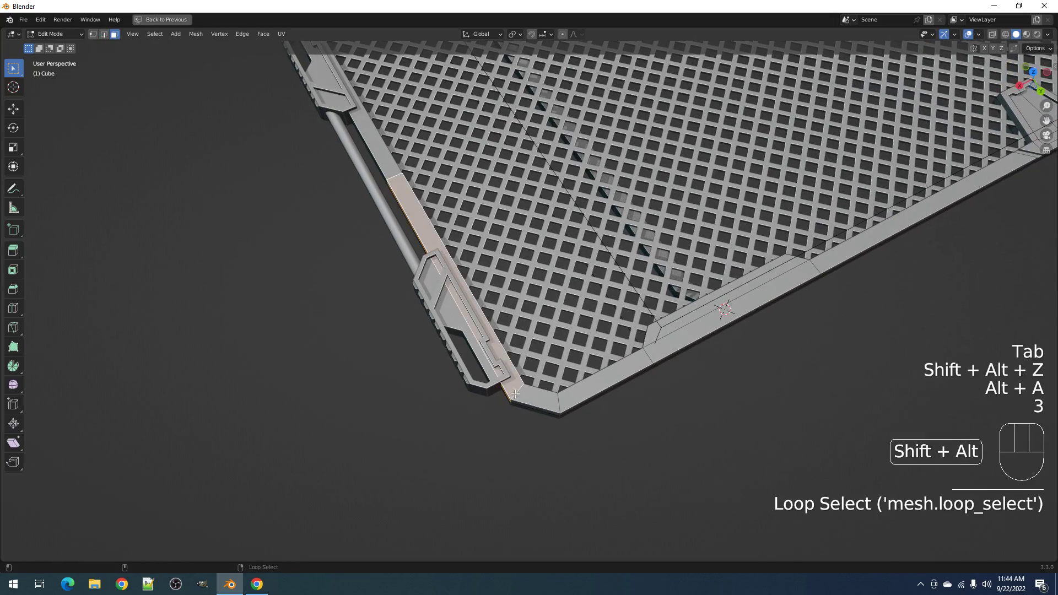
alt+shift+click(528, 401)
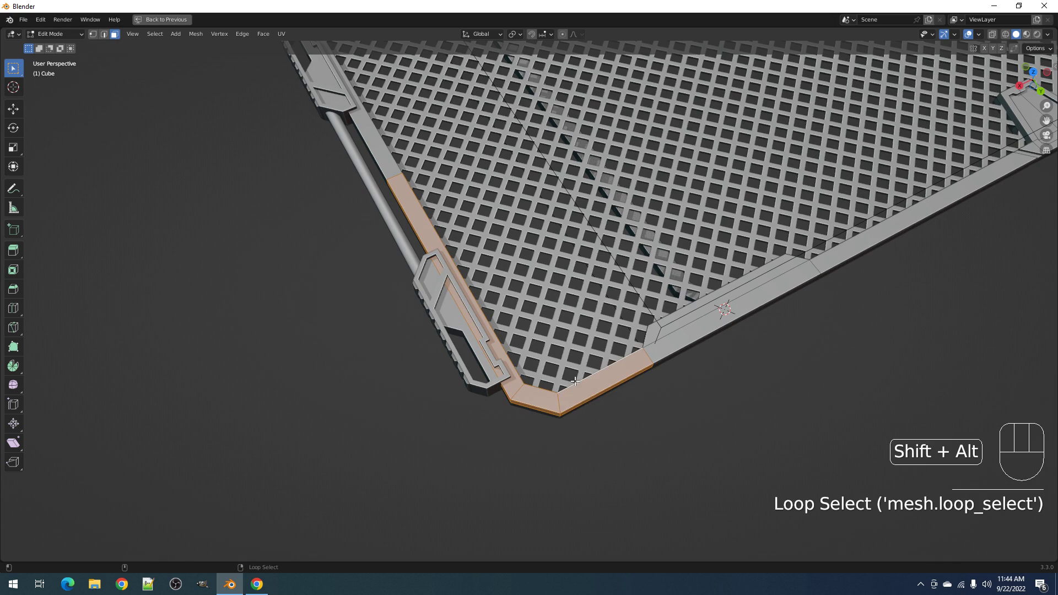
scroll(672, 353, down, 5)
- Generate Random Panels on the selected frame faces with the Wrap Around cut method
key(Tab)
key(shift+alt+z)
key(shift+q)
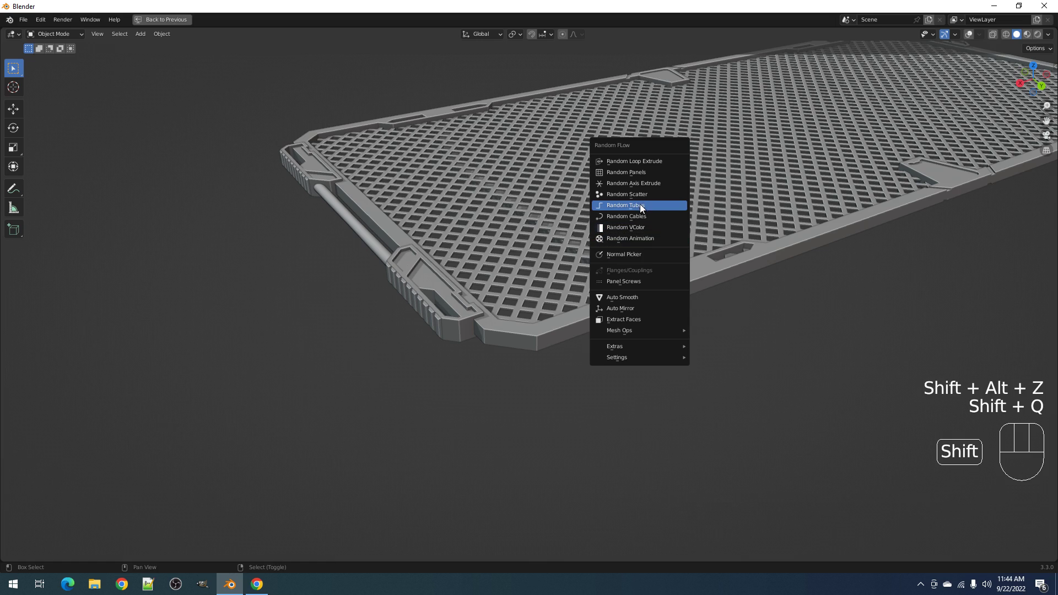
click(643, 171)
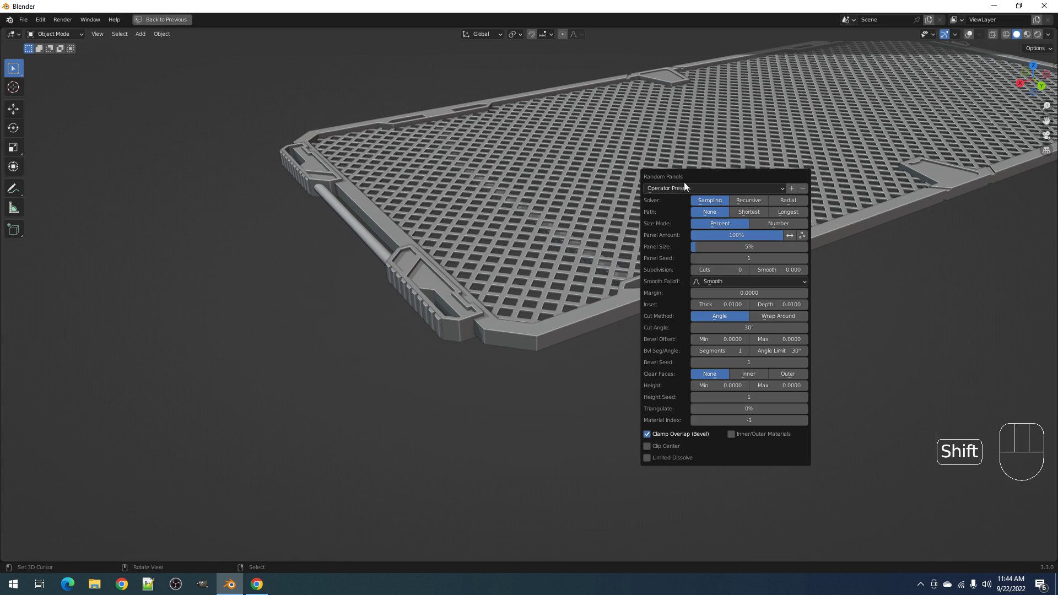
middle_drag(468, 286, 732, 379)
key(F9)
click(860, 418)
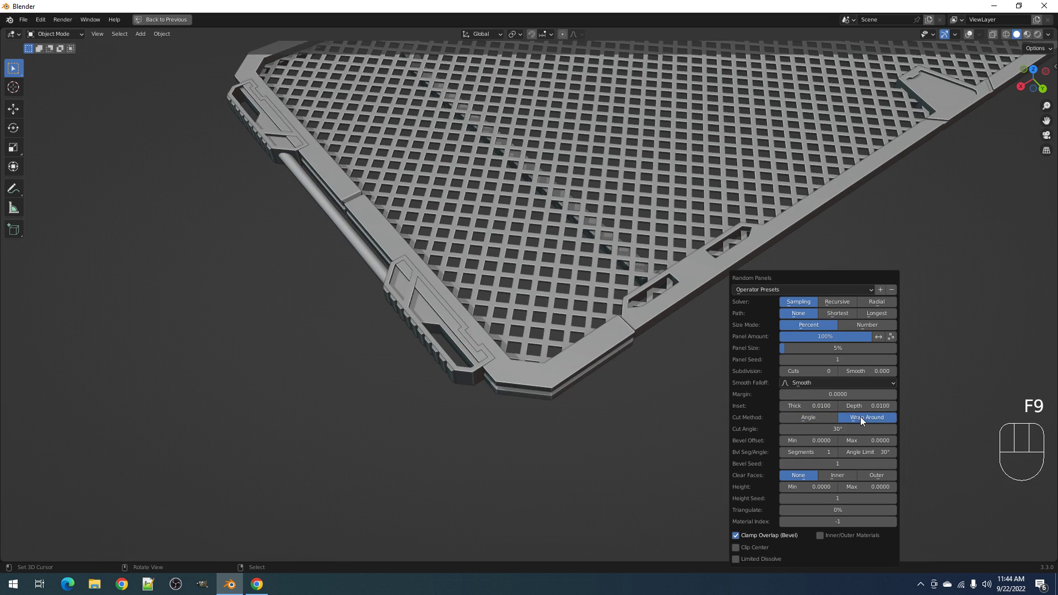
middle_drag(834, 373, 666, 339)
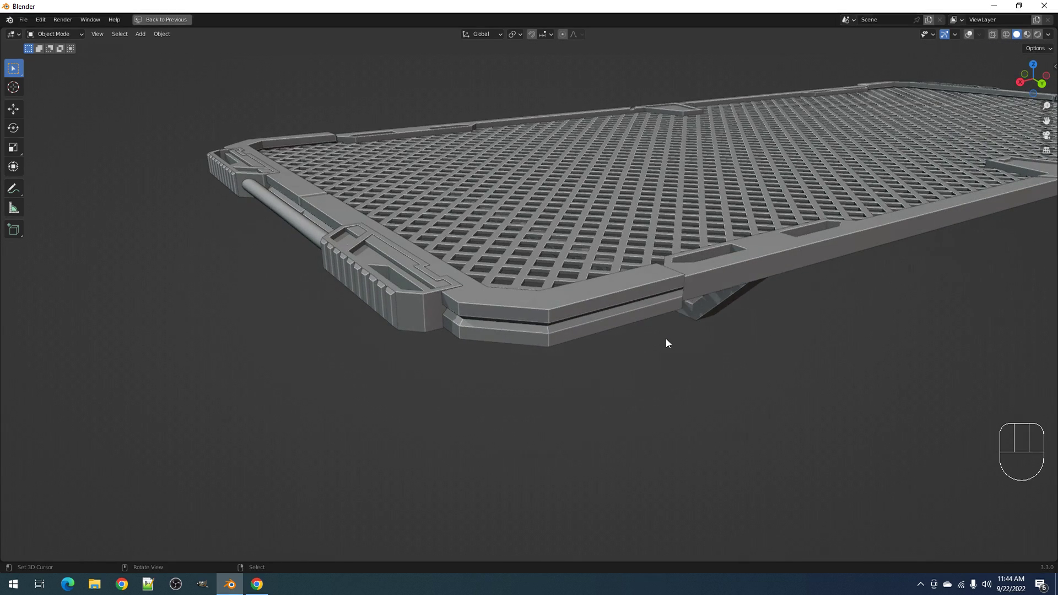
- Set the random panels to 2 subdivision cuts, 0.0030 inset thickness, 0.0040 inset depth and 40% panel size
key(F9)
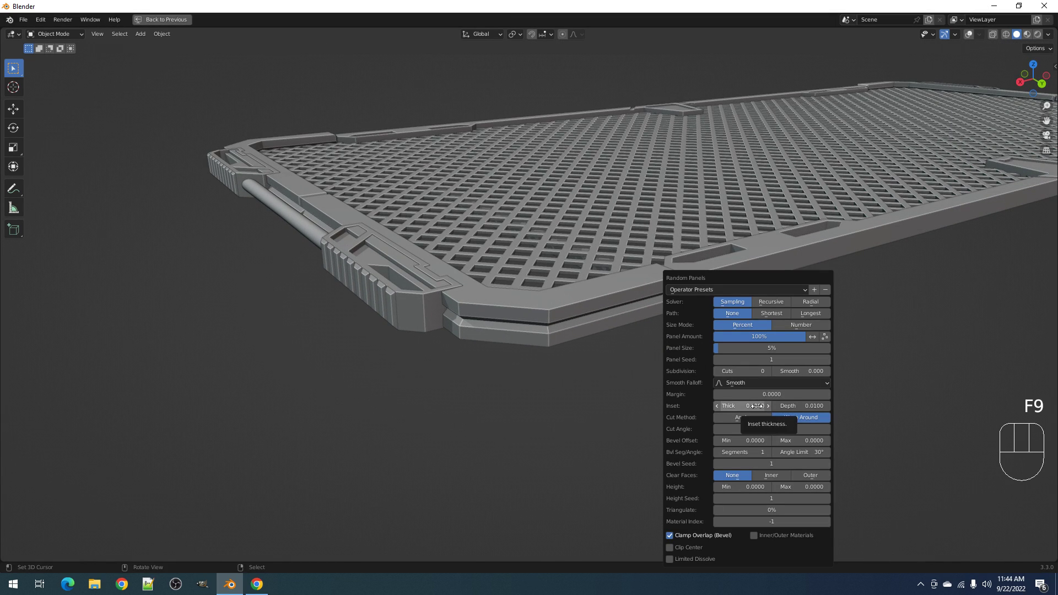
ctrl+scroll(740, 368, up, 2)
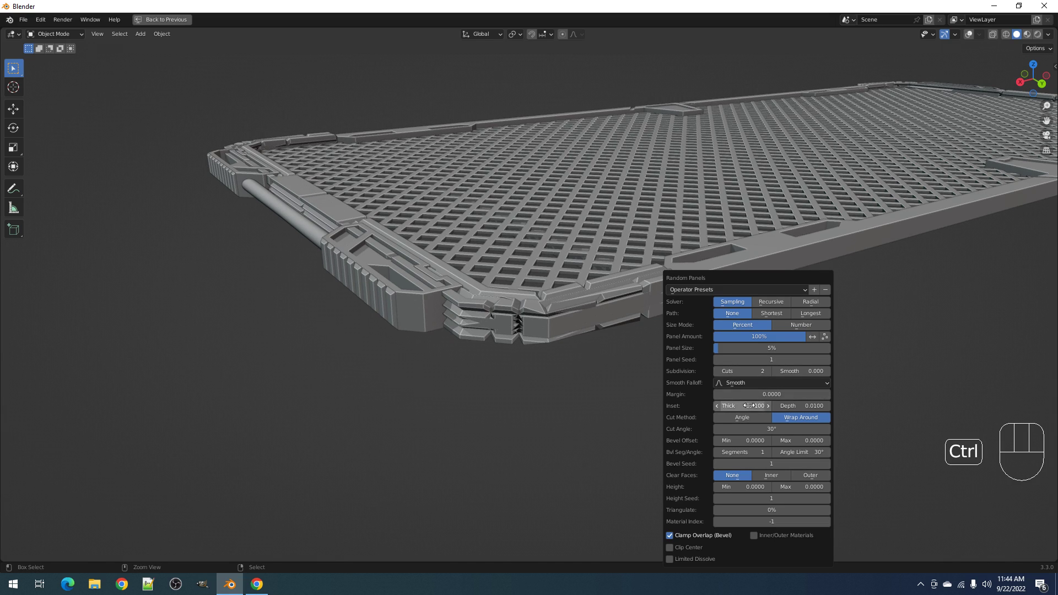
ctrl+scroll(751, 406, down, 7)
ctrl+scroll(784, 406, down, 7)
ctrl+scroll(784, 406, up, 1)
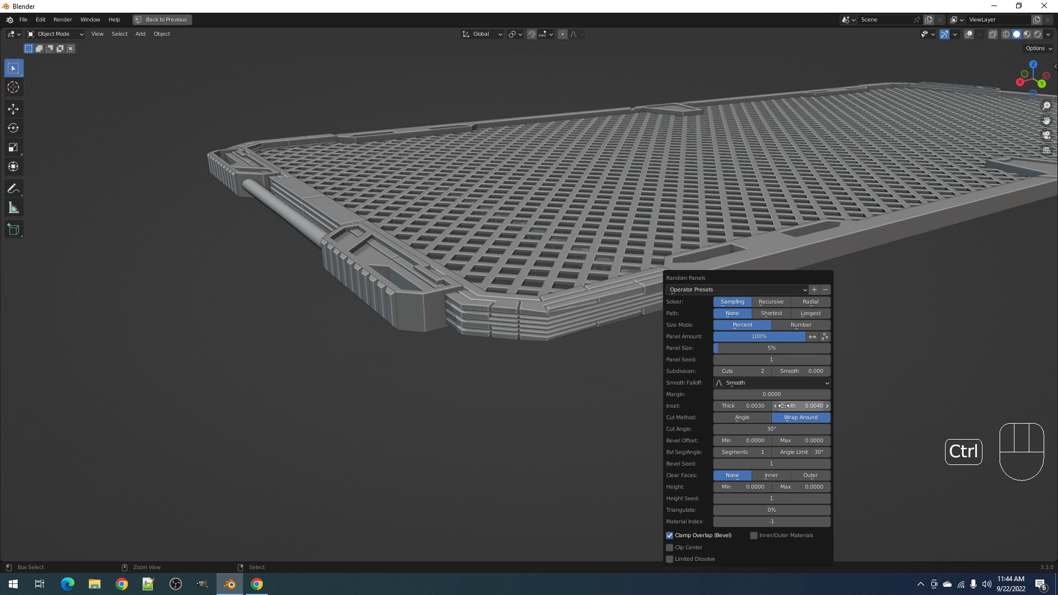
ctrl+scroll(760, 348, up, 9)
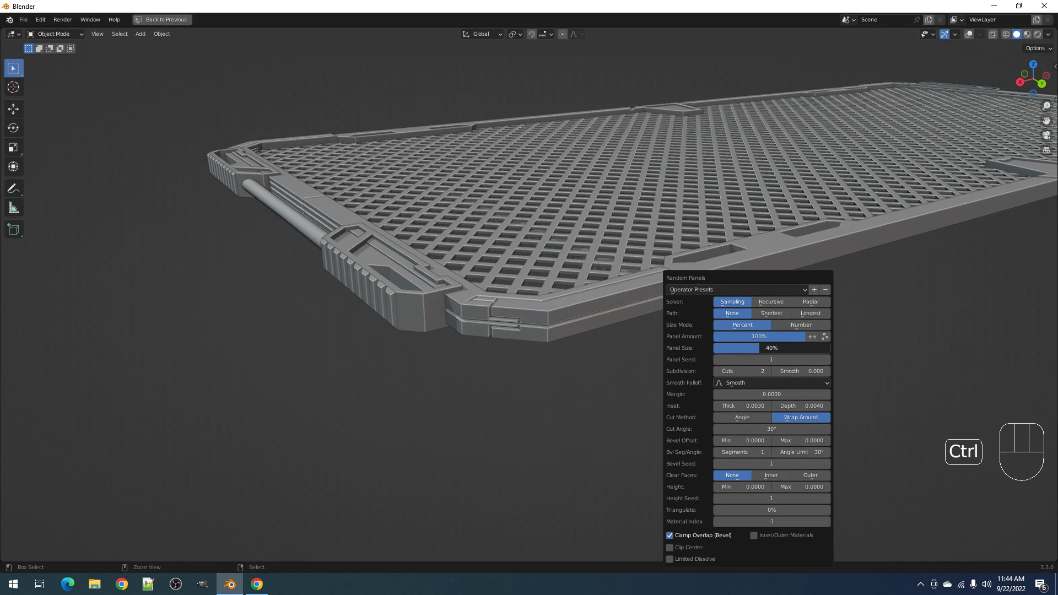
ctrl+scroll(770, 347, down, 2)
- Enable Clip Center for the random panels on the frame end
middle_drag(766, 349, 765, 263)
key(shift+alt+z)
key(shift+alt+z)
middle_drag(654, 345, 684, 320)
key(F9)
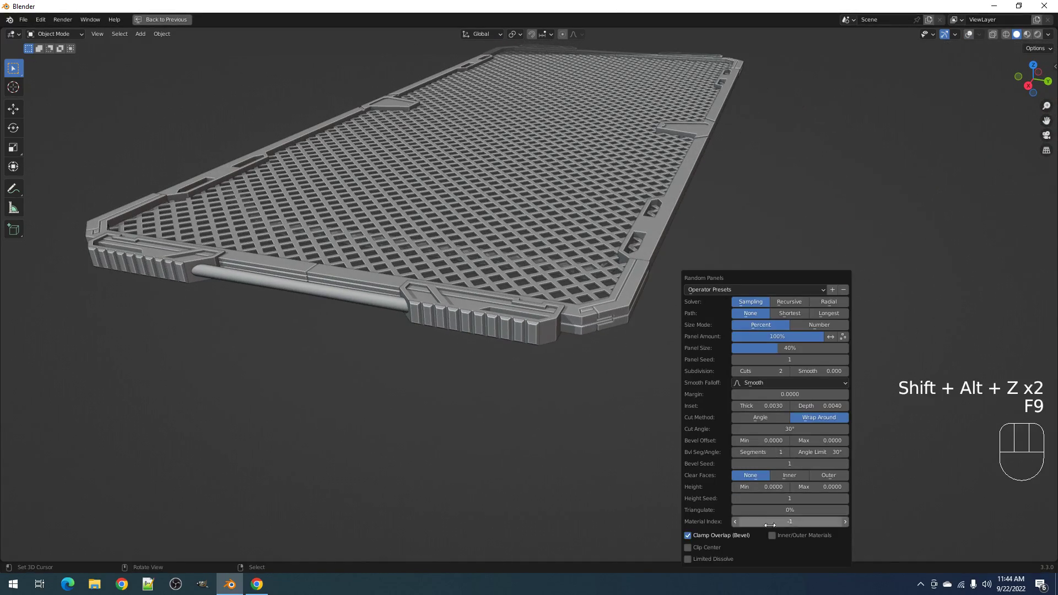
click(720, 546)
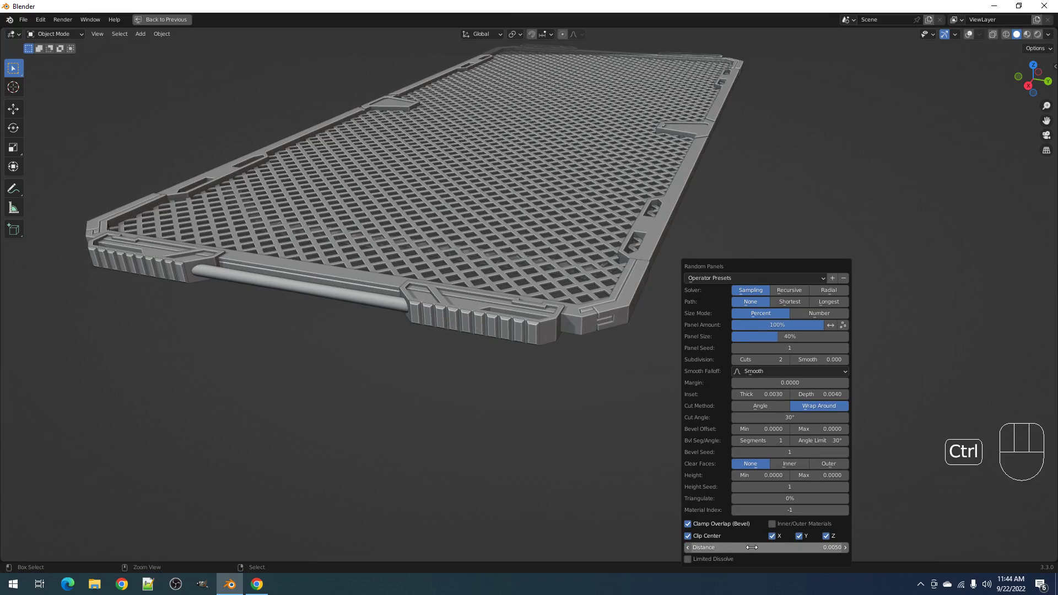
middle_drag(673, 375, 585, 353)
key(shift+alt+z)
key(shift+alt+z)
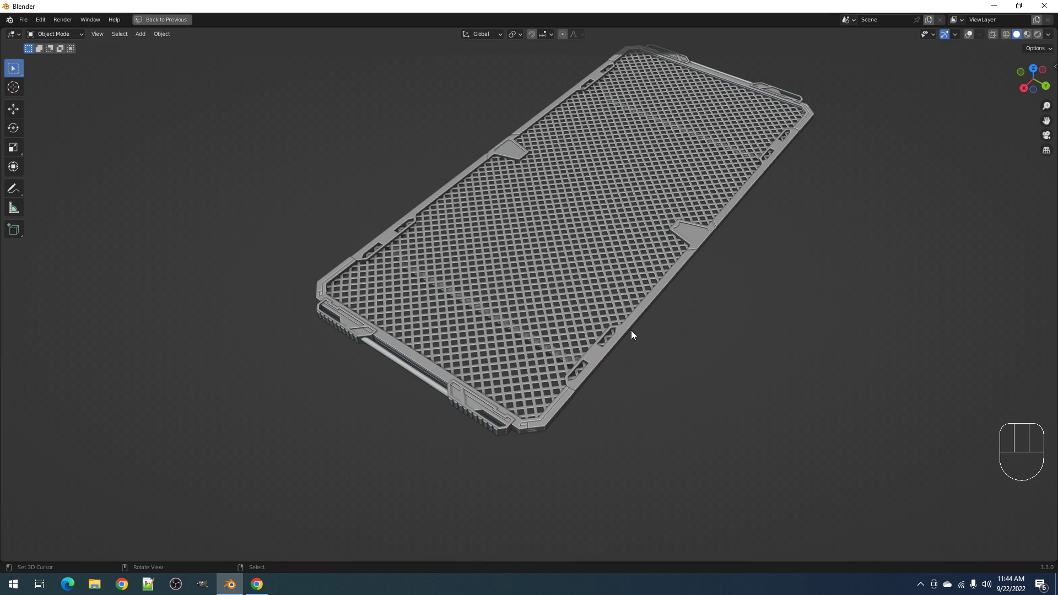
- Set the Panel Seed of the random panels to 9
middle_drag(629, 364, 617, 327)
key(F9)
shift+middle_drag(522, 332, 642, 356)
key(F9)
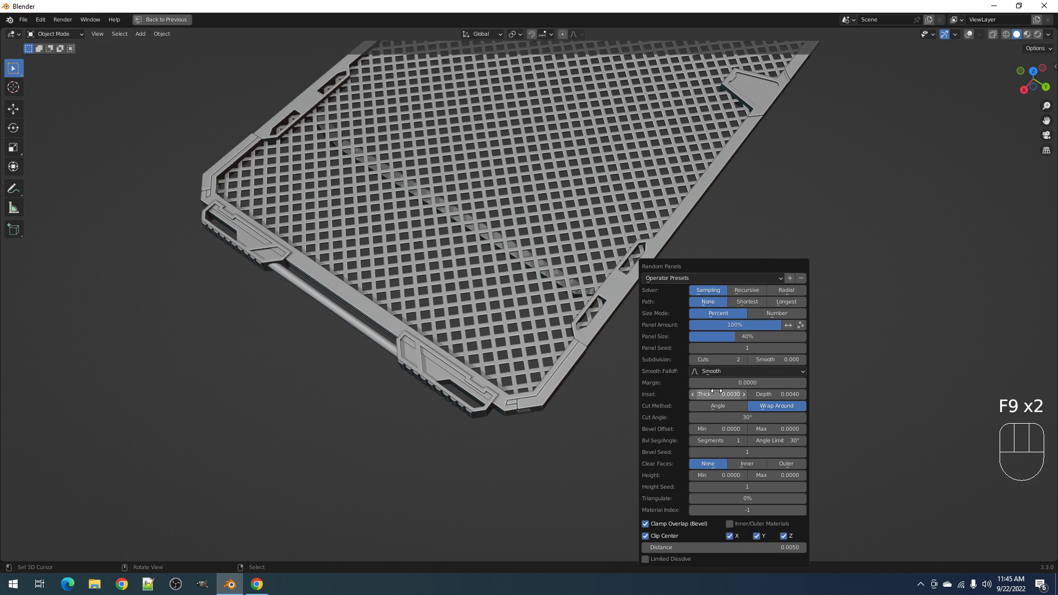
ctrl+scroll(730, 350, up, 3)
ctrl+scroll(730, 350, up, 5)
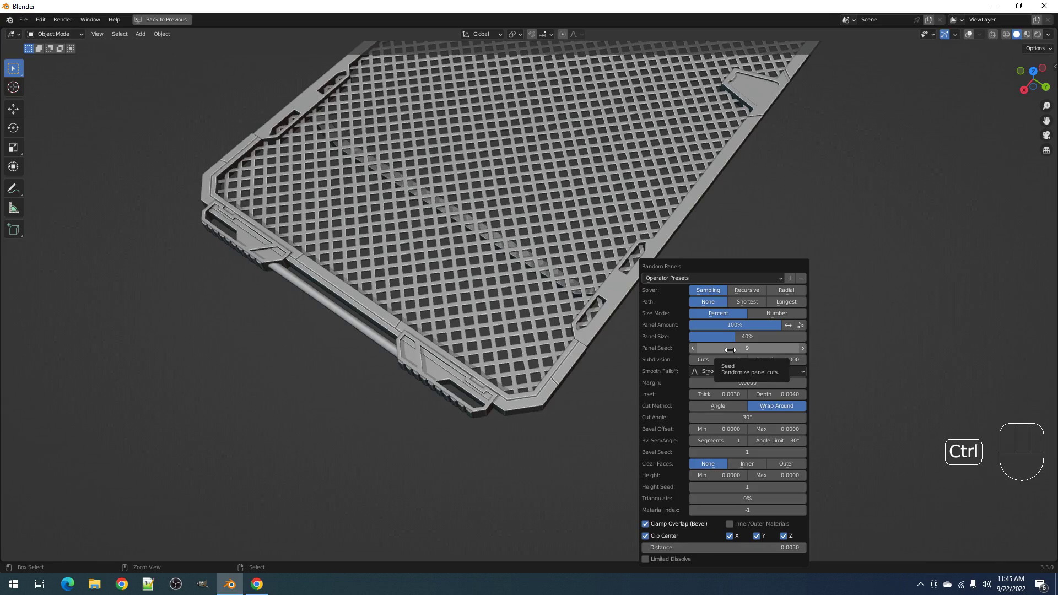
- Fine-tune the Random Panels pattern on the frame end and check the cuts around the corner and handle bracket
mouse_move(629, 404)
middle_down()
mouse_move(640, 271)
mouse_move(636, 409)
mouse_move(642, 400)
middle_up()
key(F9)
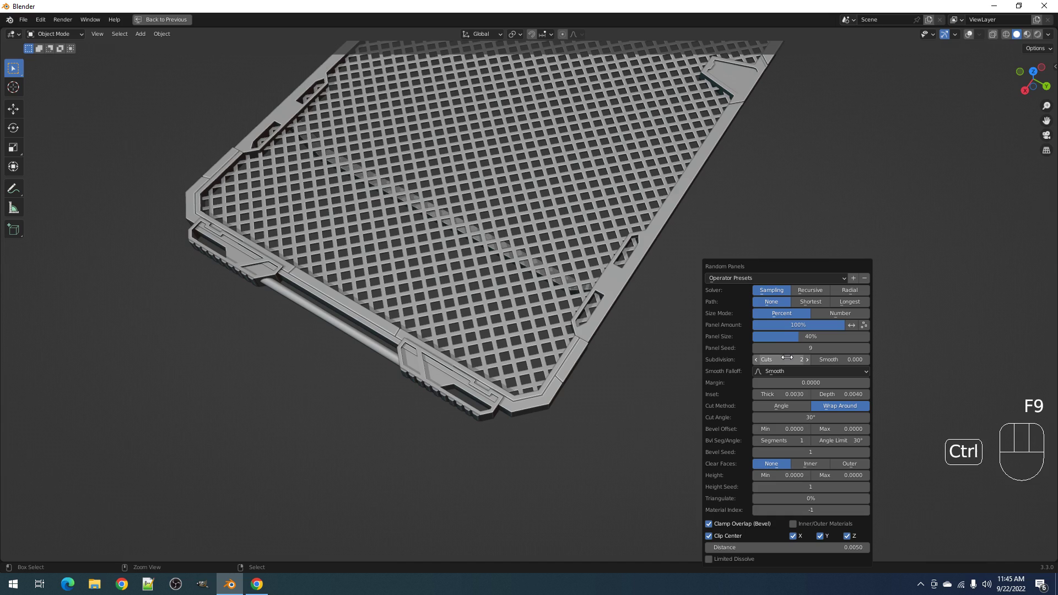
ctrl+scroll(787, 358, up, 4)
ctrl+scroll(788, 358, down, 1)
middle_drag(643, 386, 580, 405)
scroll(397, 354, up, 3)
scroll(398, 349, down, 3)
middle_drag(398, 349, 561, 304)
scroll(437, 345, up, 4)
scroll(415, 333, down, 3)
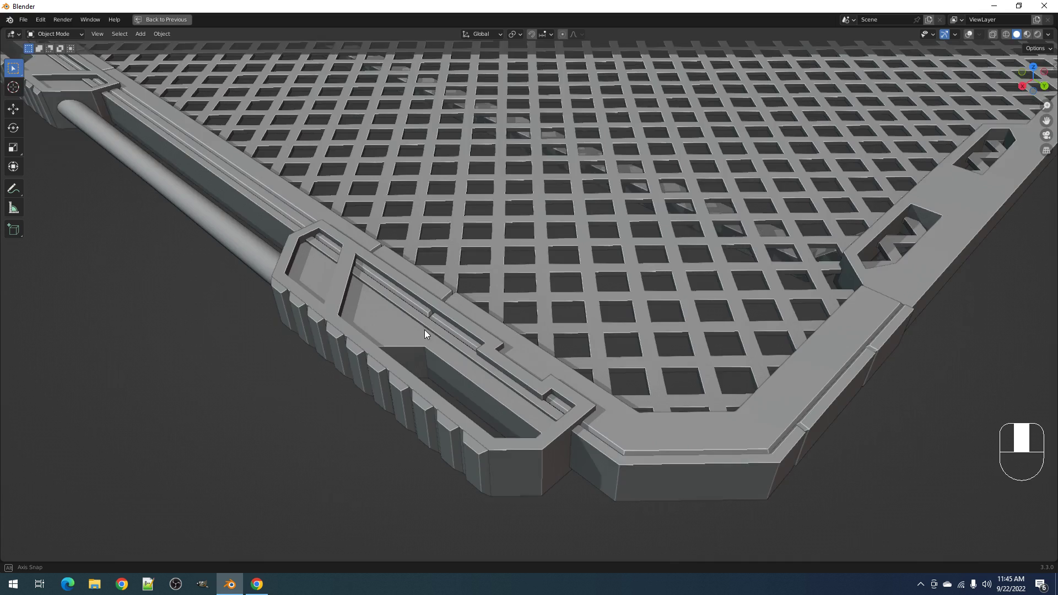
- Raise the two pocket floor faces in the handle bracket to cover the frame panelling showing through them
click(383, 337)
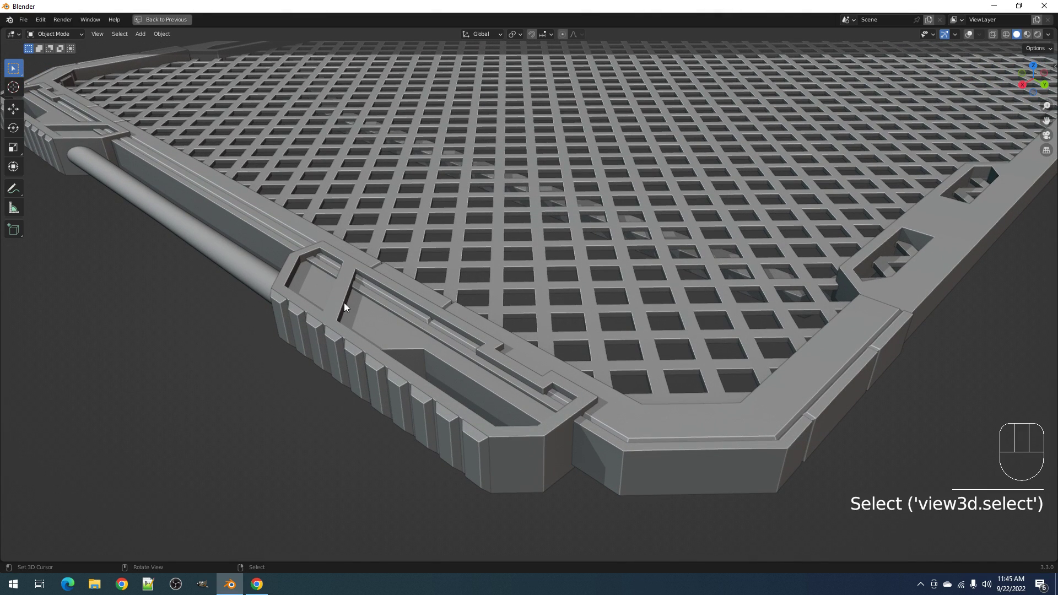
key(Tab)
key(shift+alt+z)
key(3)
click(400, 329)
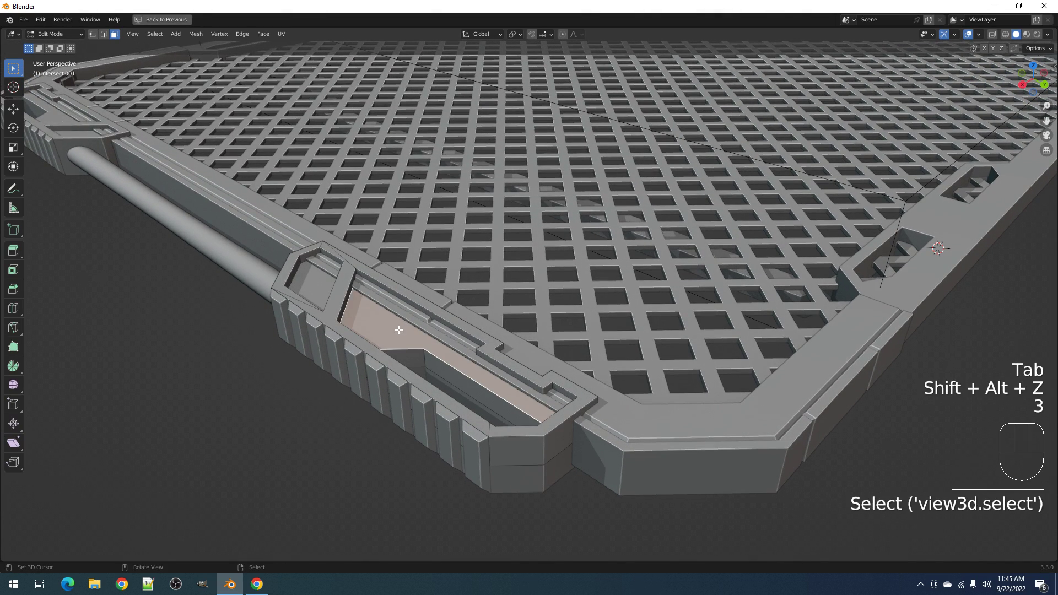
shift+click(326, 281)
scroll(518, 316, up, 2)
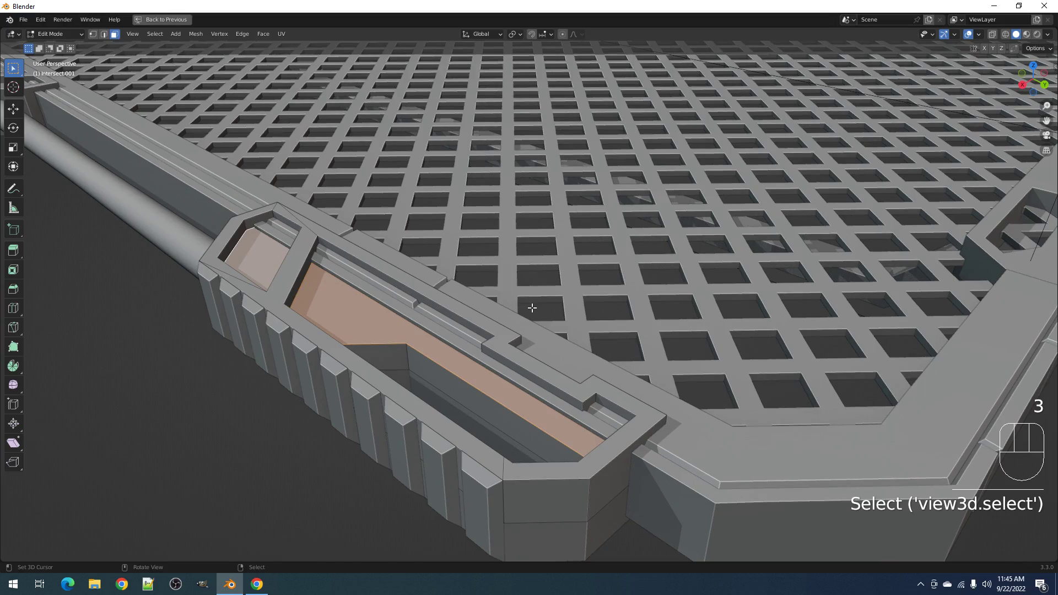
key(g)
click(532, 307)
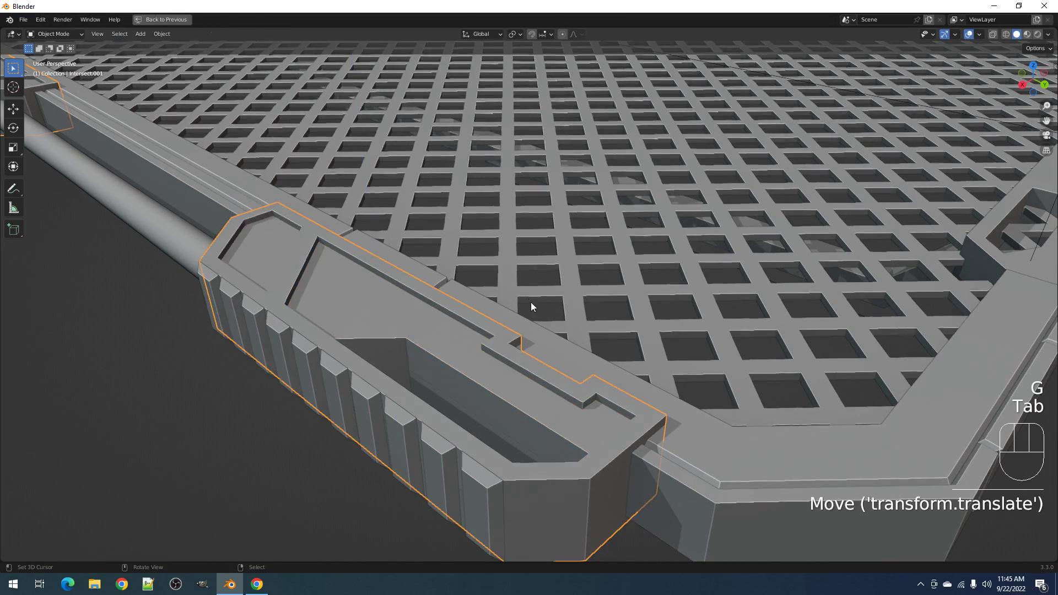
key(Tab)
scroll(531, 302, down, 4)
key(alt+a)
middle_drag(531, 302, 581, 332)
scroll(705, 307, down, 3)
shift+middle_drag(706, 308, 598, 333)
scroll(527, 365, up, 2)
key(alt+a)
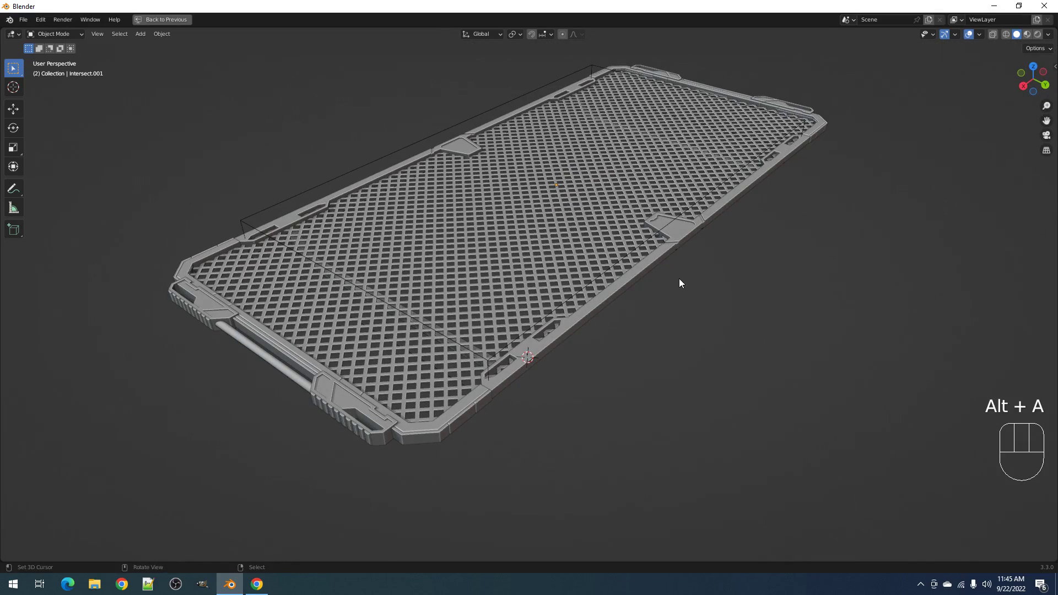
click(610, 298)
key(shift+ctrl+x)
key(Tab)
middle_drag(611, 299, 593, 324)
key(alt+a)
key(3)
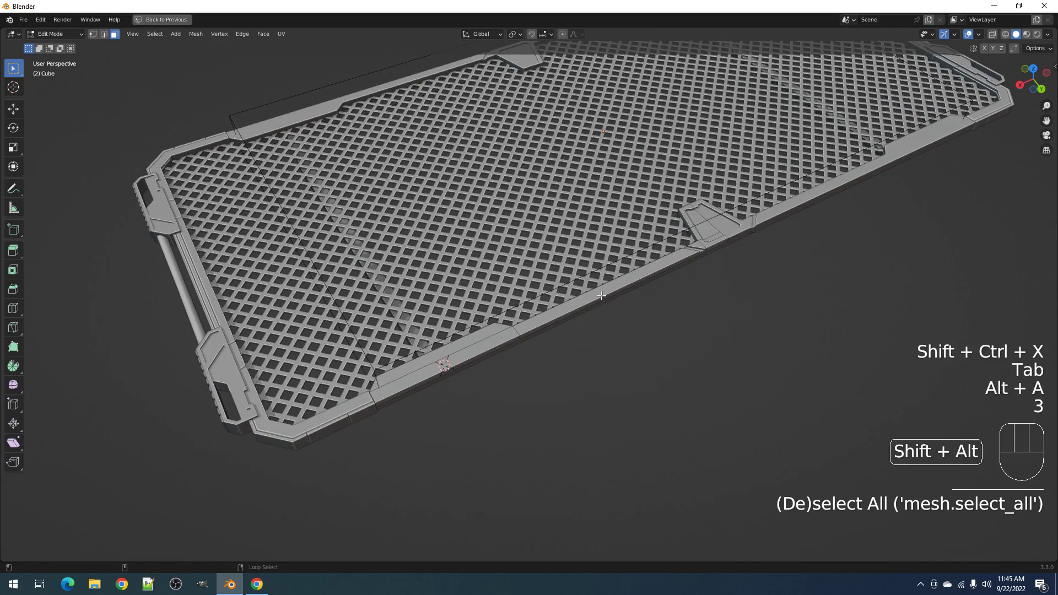
alt+shift+click(601, 297)
key(alt+a)
key(Tab)
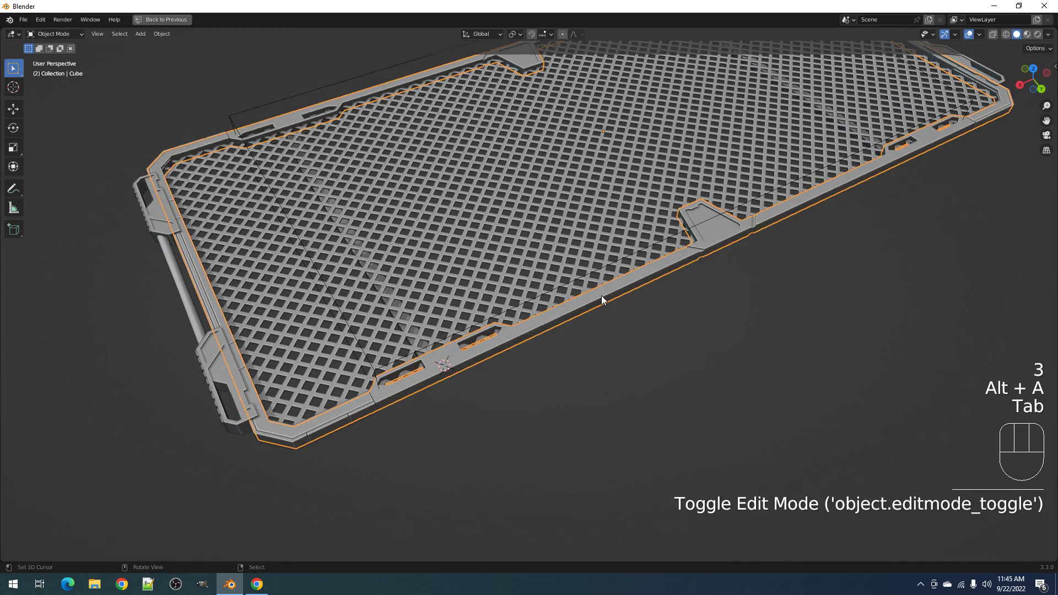
key(alt+a)
scroll(602, 300, down, 4)
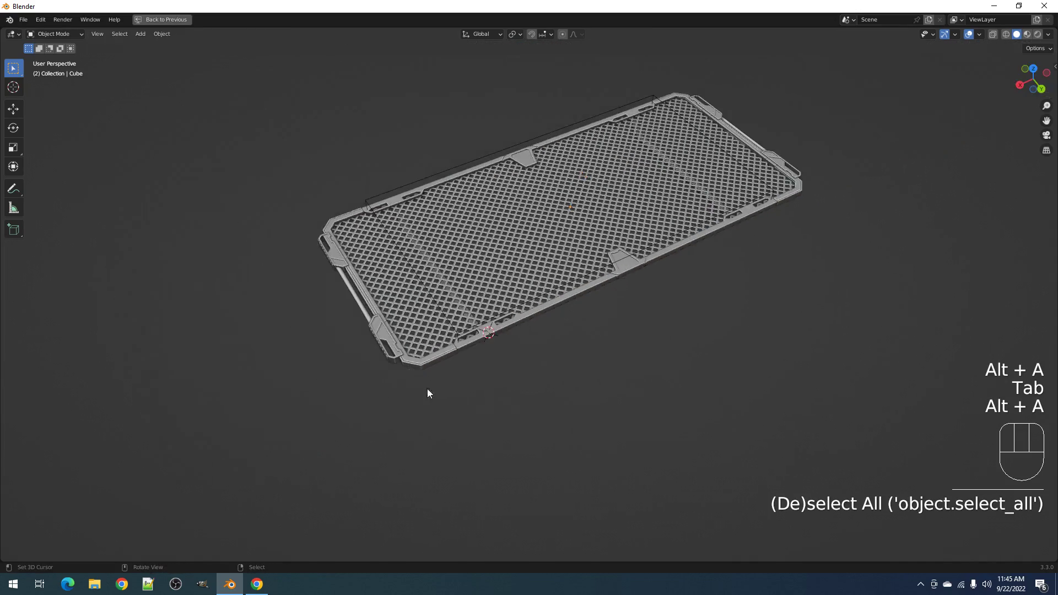
- Run Random Panels on the already panelled frame end with the viewport overlays hidden
scroll(523, 355, up, 5)
click(553, 326)
key(Tab)
click(553, 326)
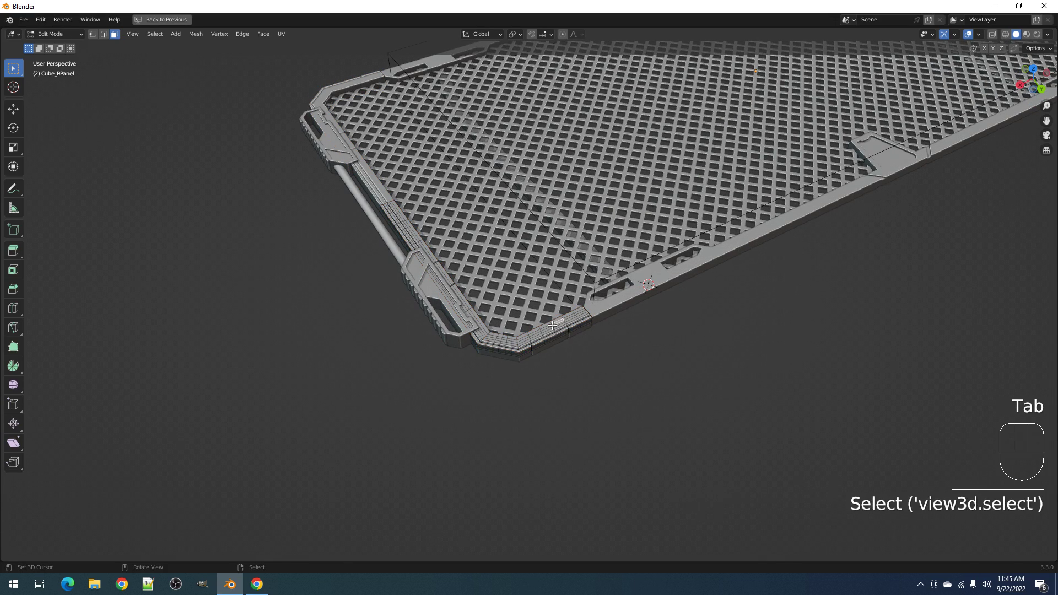
key(q)
click(623, 309)
key(Tab)
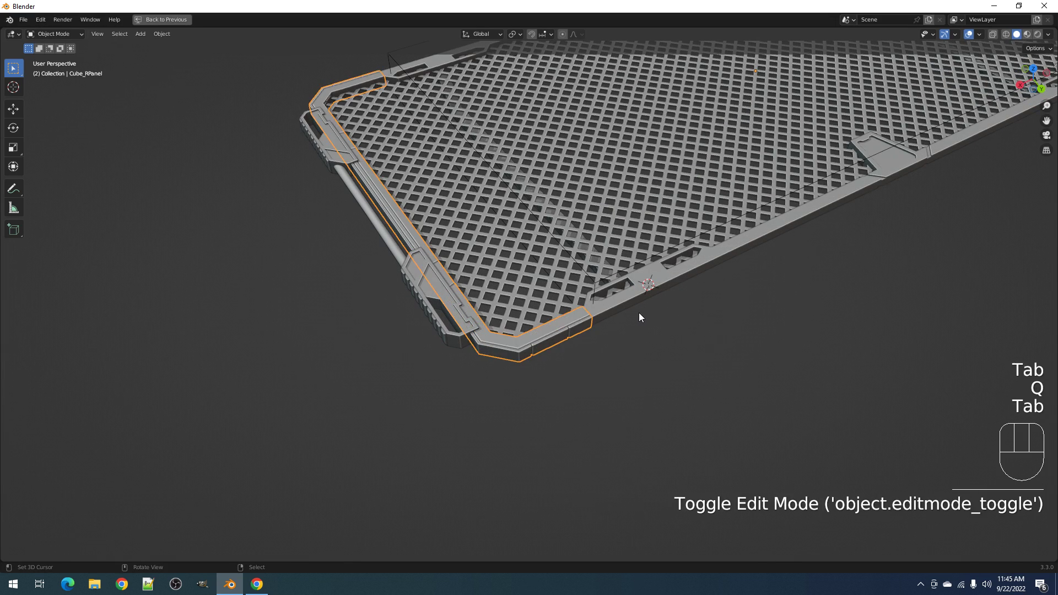
key(shift+alt+z)
key(shift+q)
click(641, 319)
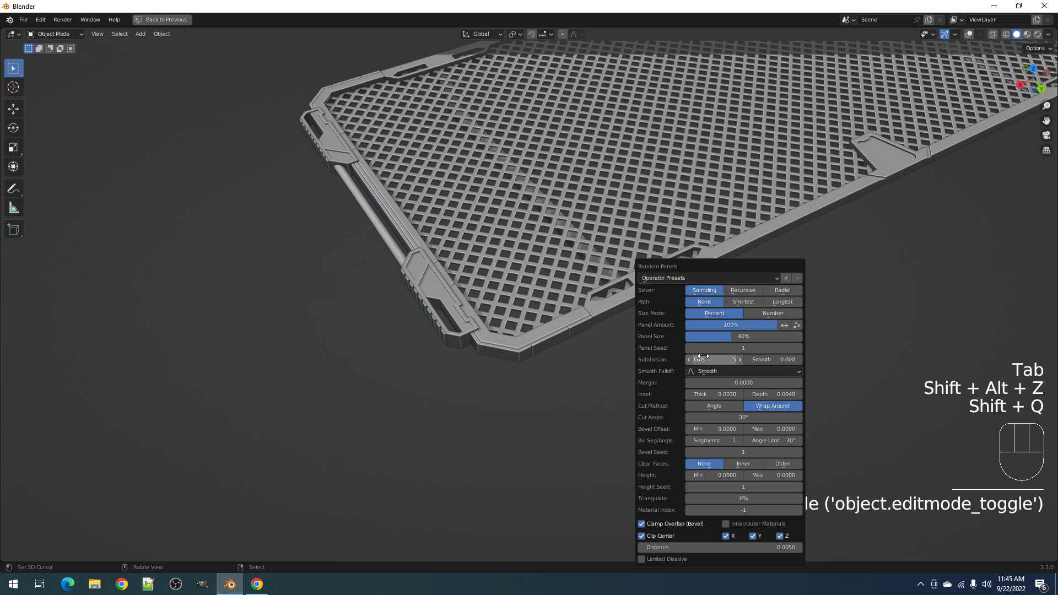
- Set the frame end's random panels to 1 subdivision cut, Panel Seed 4, Radial solver and 40% panel size
ctrl+scroll(704, 357, down, 2)
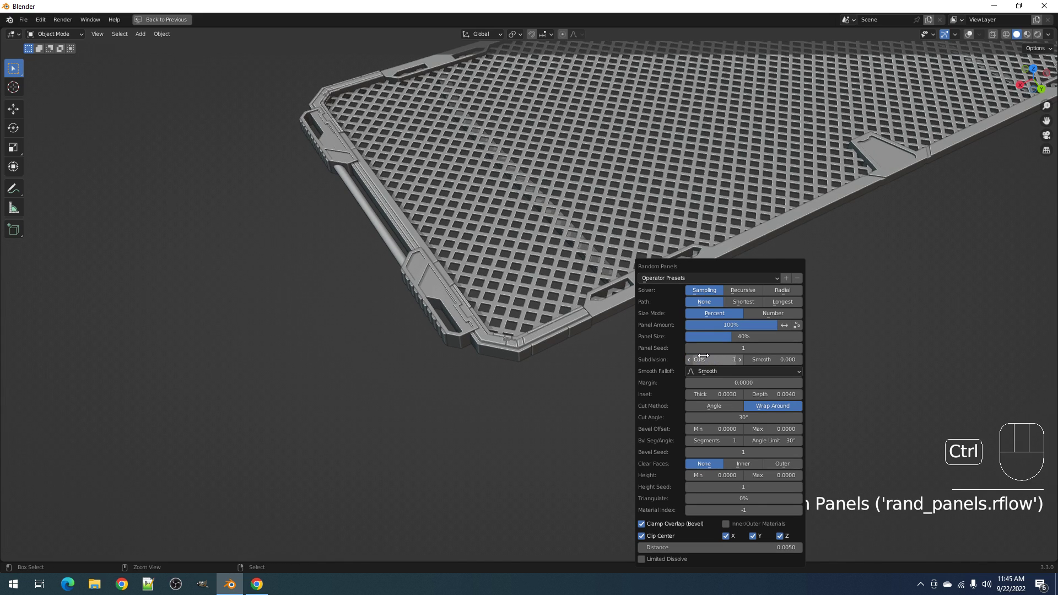
ctrl+scroll(703, 357, down, 1)
ctrl+scroll(706, 348, up, 3)
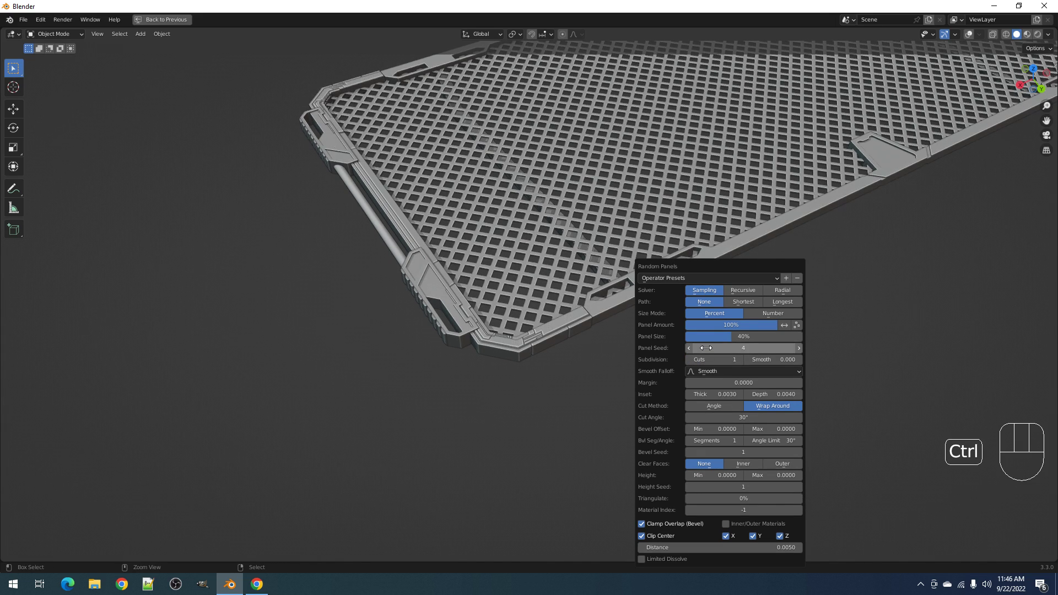
drag(718, 339, 761, 338)
click(783, 293)
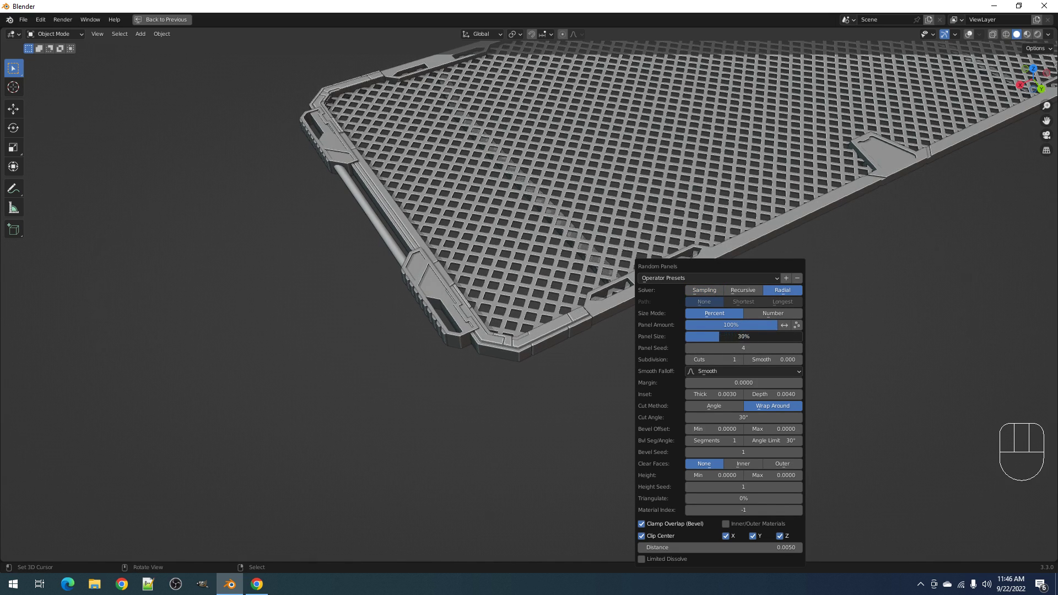
ctrl+scroll(744, 337, up, 6)
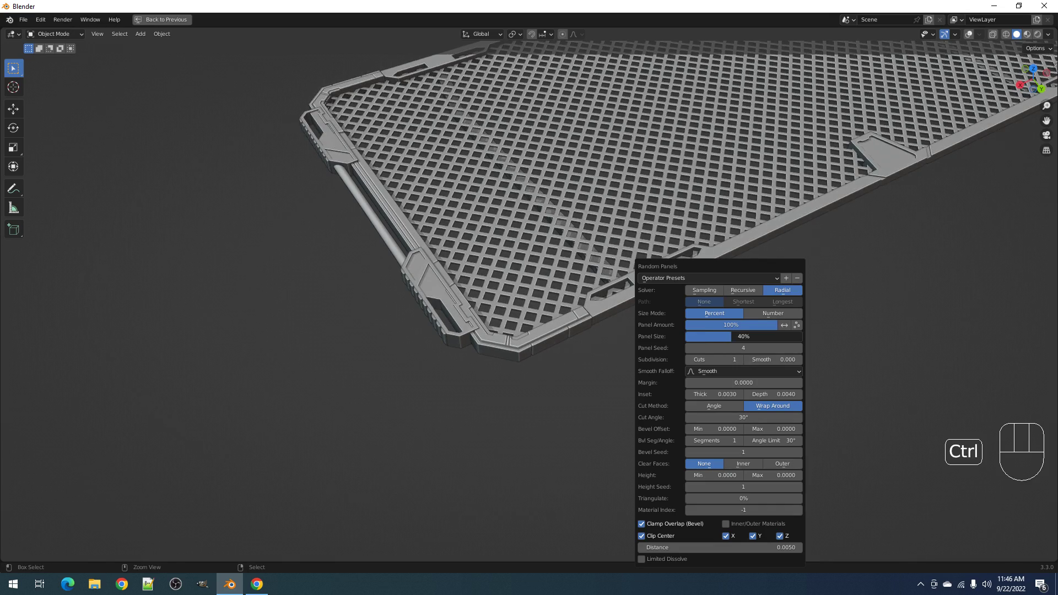
- Undo the radial Random Panels added to the frame end after reviewing them around the corner
middle_drag(527, 331, 614, 322)
scroll(598, 354, up, 4)
key(F9)
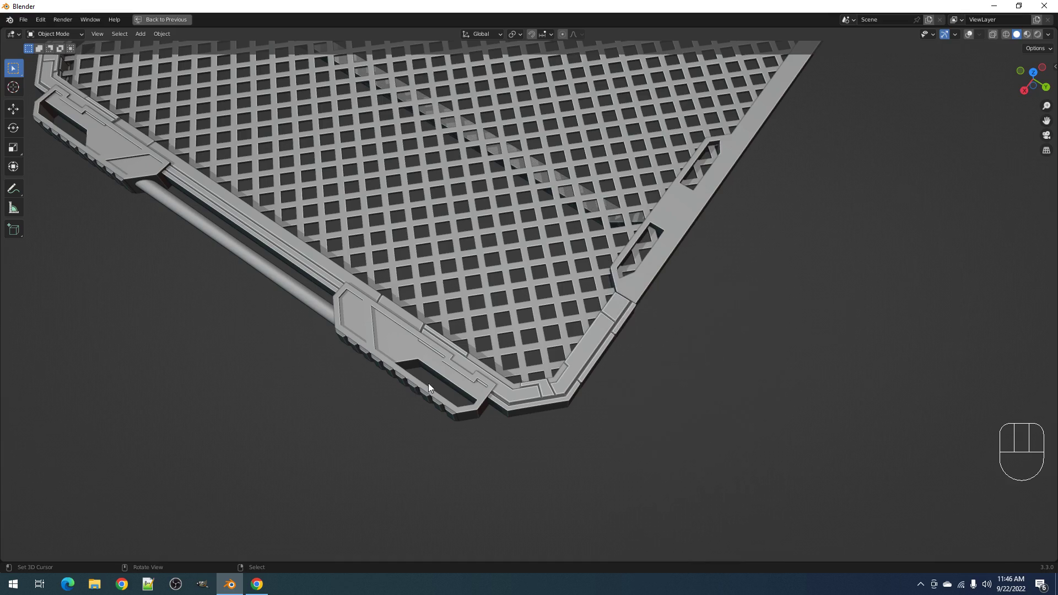
scroll(606, 356, down, 2)
middle_drag(606, 356, 549, 349)
scroll(549, 349, down, 2)
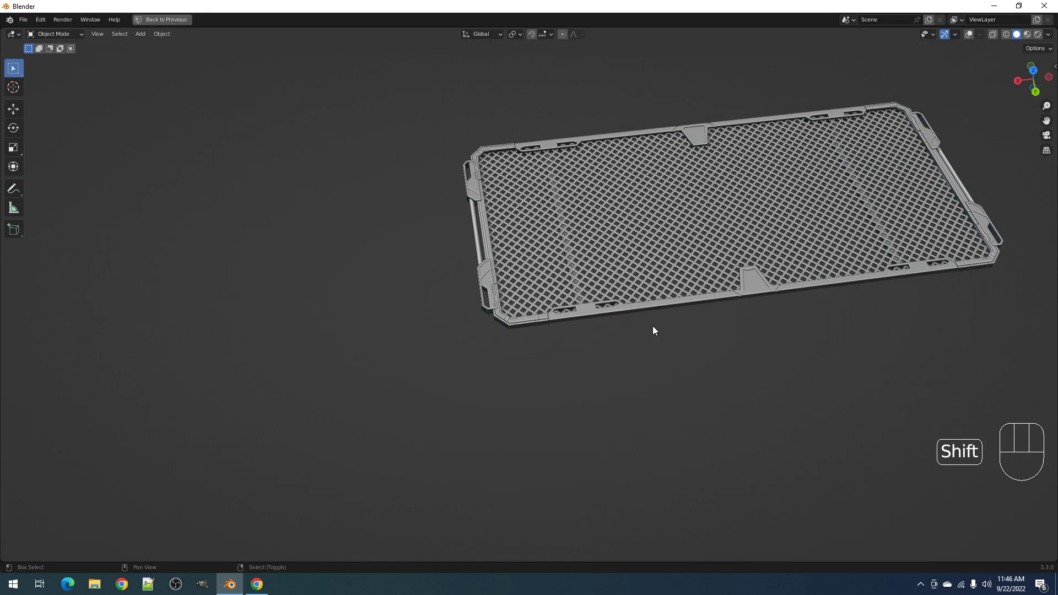
scroll(653, 329, up, 5)
key(ctrl+z)
- Turn the viewport overlays back on and check the frame end's face layout
key(Tab)
key(shift+alt+z)
key(alt+a)
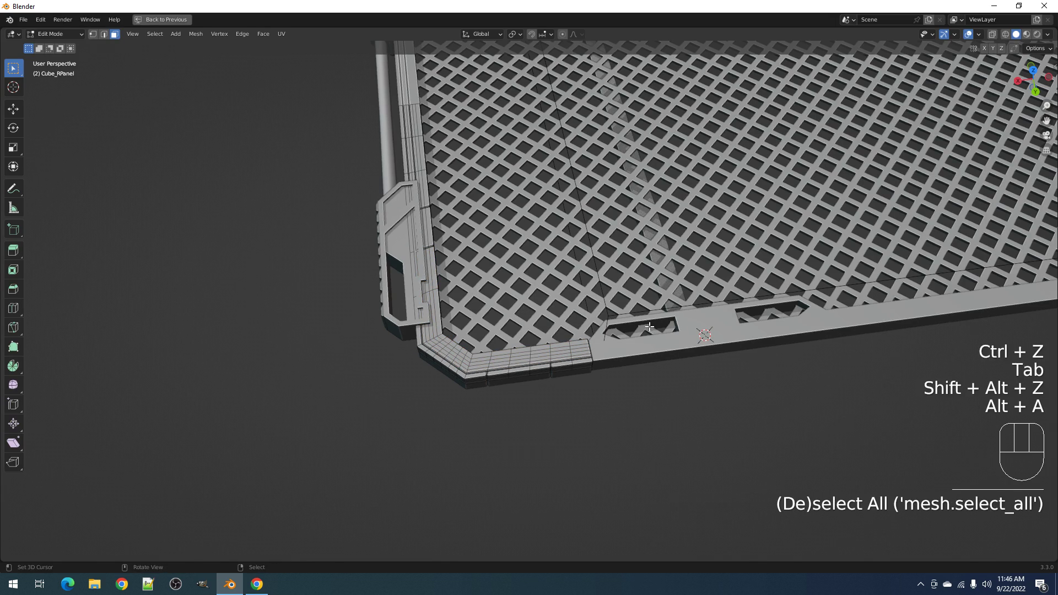
key(Tab)
scroll(648, 328, down, 3)
key(alt+a)
- Apply the visible Boolean modifiers on the main frame object
shift+middle_drag(728, 311, 712, 313)
right_click(712, 313)
key(ctrl+shift+x)
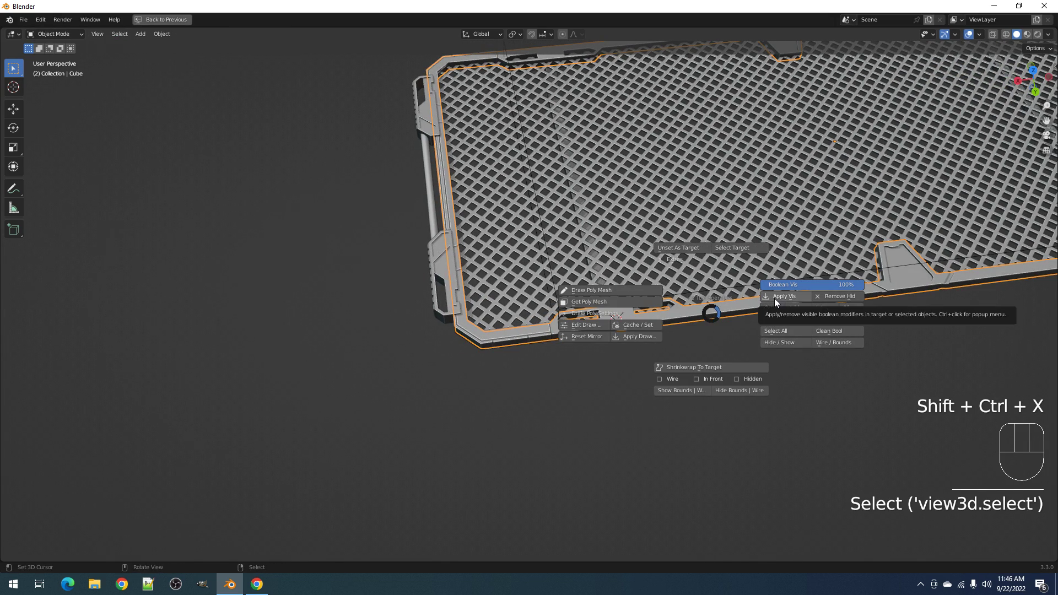
mouse_move(818, 288)
mouse_down()
mouse_move(716, 288)
mouse_move(820, 288)
mouse_up()
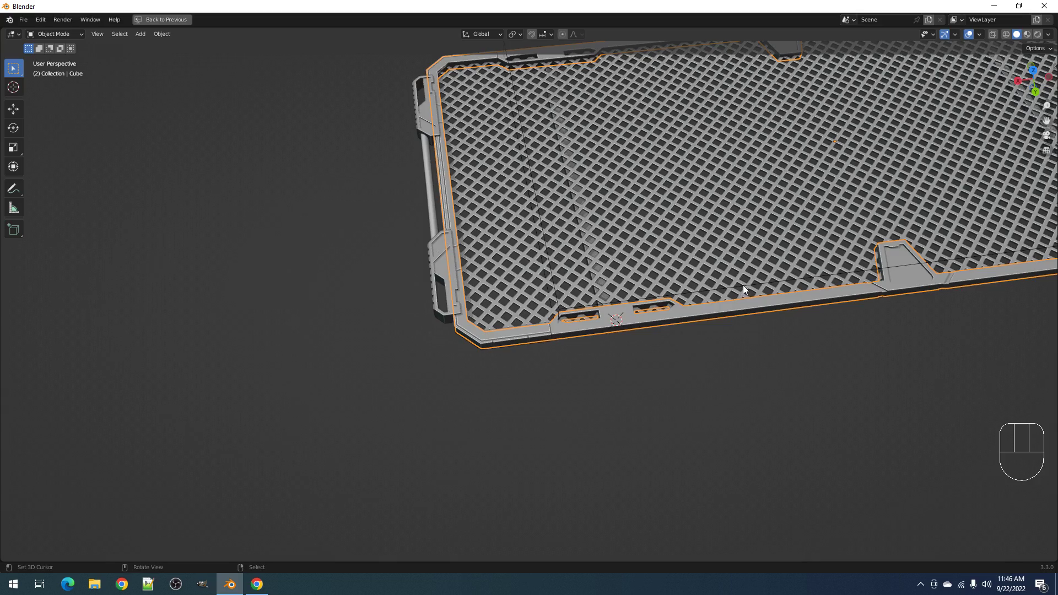
key(shift+ctrl+x)
click(812, 269)
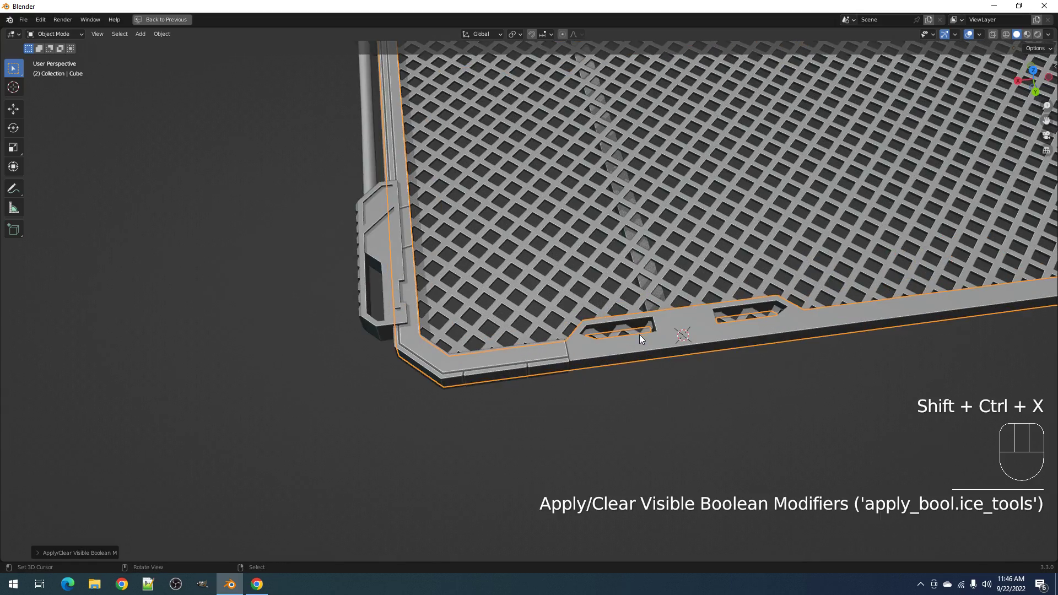
- Examine the main frame's mesh along the long edge from the corner cutouts to the central tab
click(644, 339)
key(Tab)
shift+middle_drag(655, 338, 569, 328)
scroll(578, 327, up, 2)
key(alt+a)
scroll(639, 320, down, 2)
shift+middle_drag(744, 303, 682, 310)
scroll(689, 306, up, 2)
key(Tab)
- Extract the four recessed floor faces of the trapezoidal tab on the long frame edge as a separate object
right_click(693, 296)
middle_drag(744, 279, 736, 322)
shift+middle_drag(733, 315, 570, 316)
scroll(538, 309, up, 2)
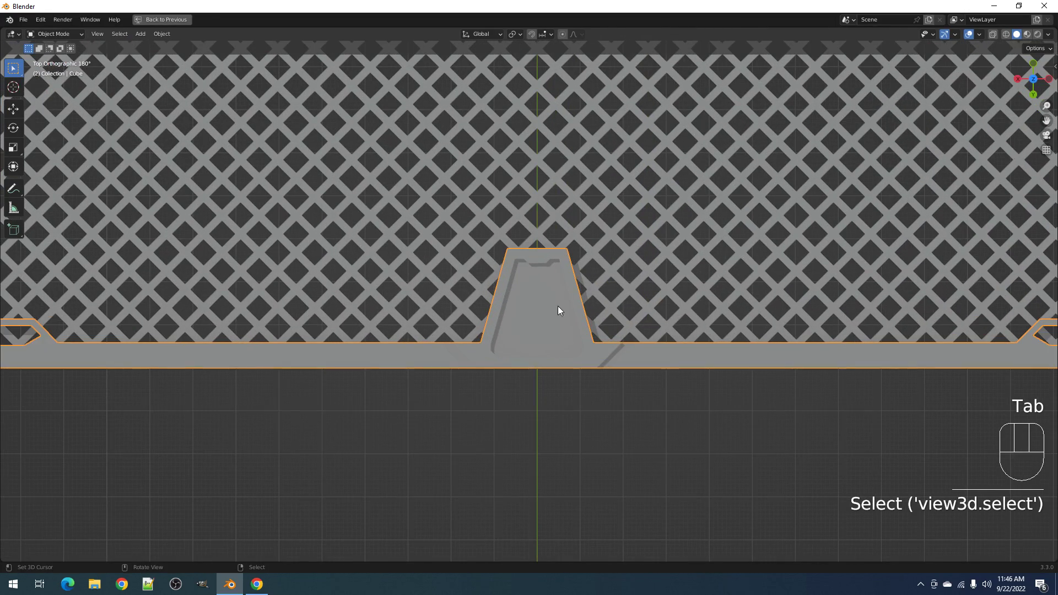
key(shift+ctrl+x)
key(shift+q)
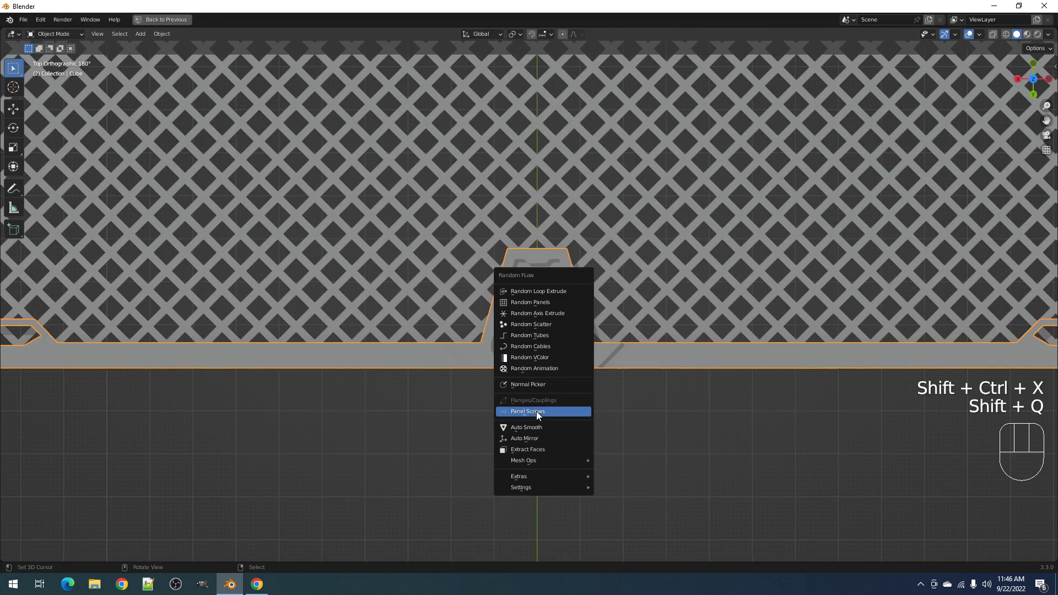
click(541, 449)
shift+click(556, 333)
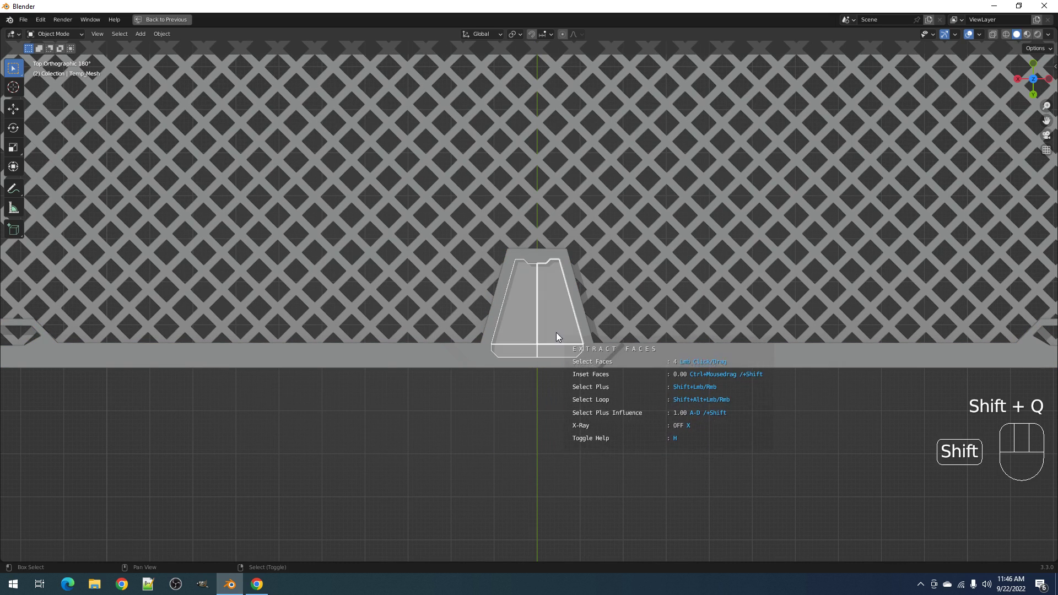
key(space)
- Auto Mirror the extracted pocket floor across the X axis so only one half remains as editable mesh
key(Tab)
scroll(591, 338, up, 4)
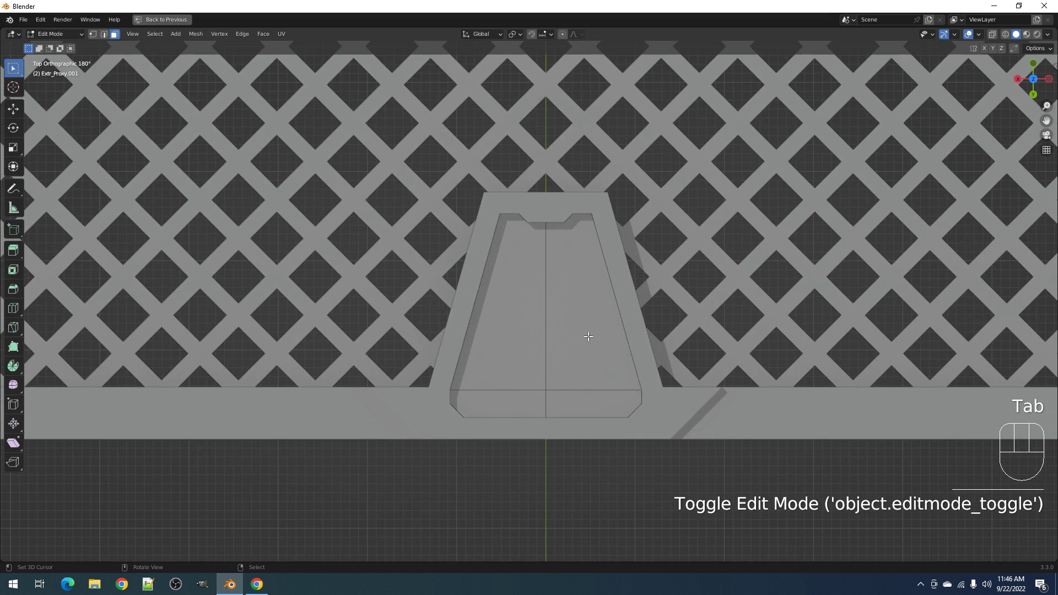
key(1)
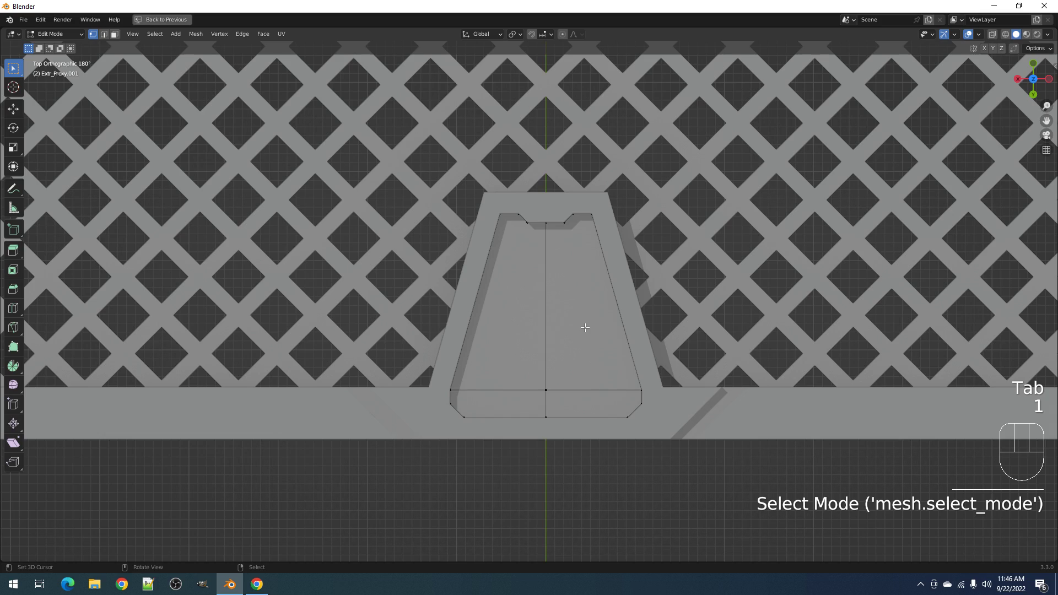
scroll(585, 327, down, 4)
middle_drag(584, 328, 593, 306)
key(Tab)
key(shift+q)
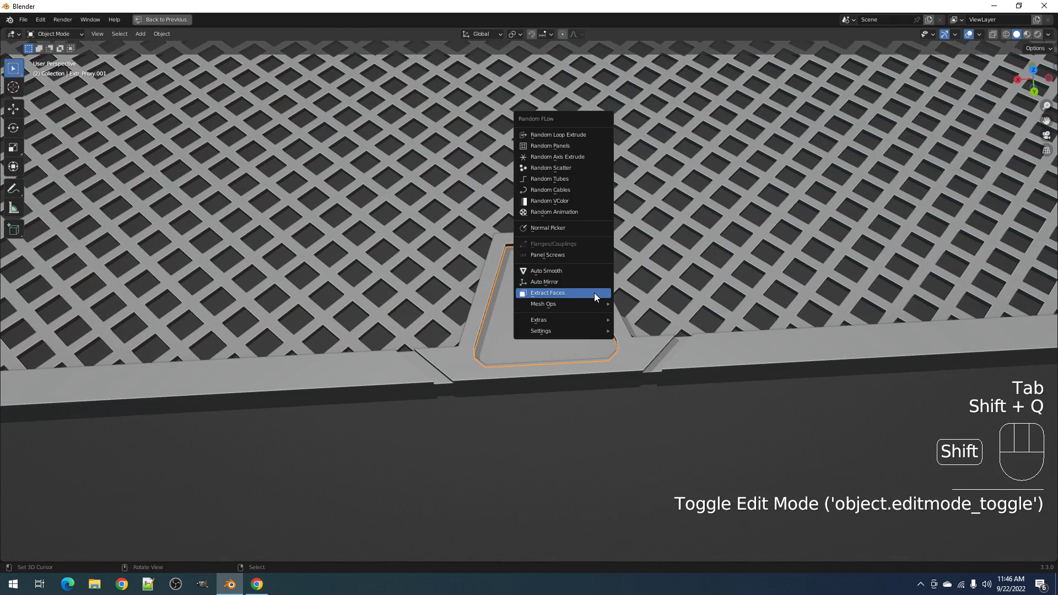
click(546, 282)
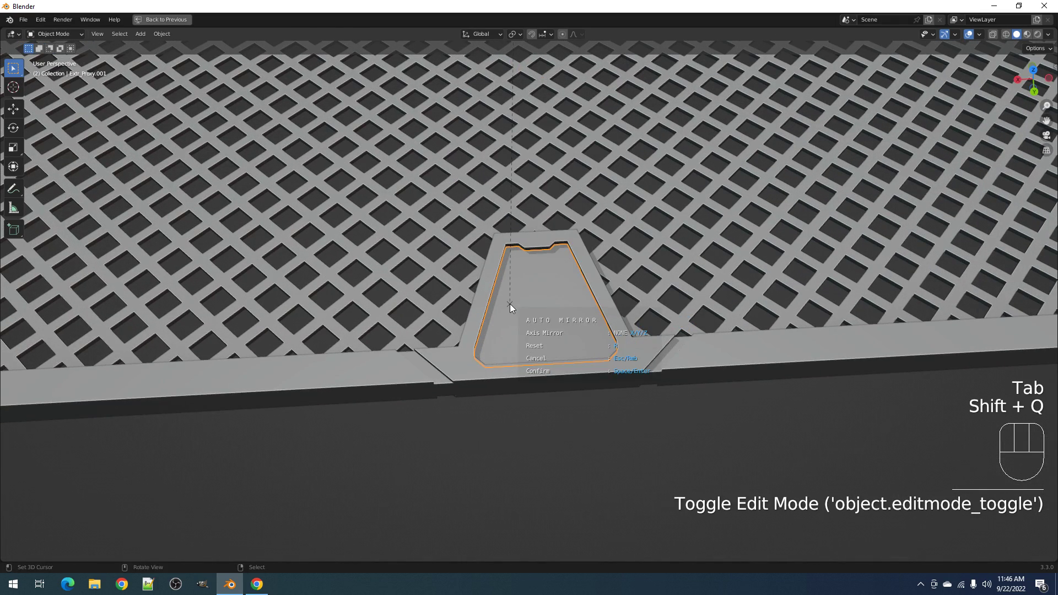
click(511, 303)
- Run Quad Slice on the two faces of the mirrored pocket floor's editable half in top view
key(Tab)
key(a)
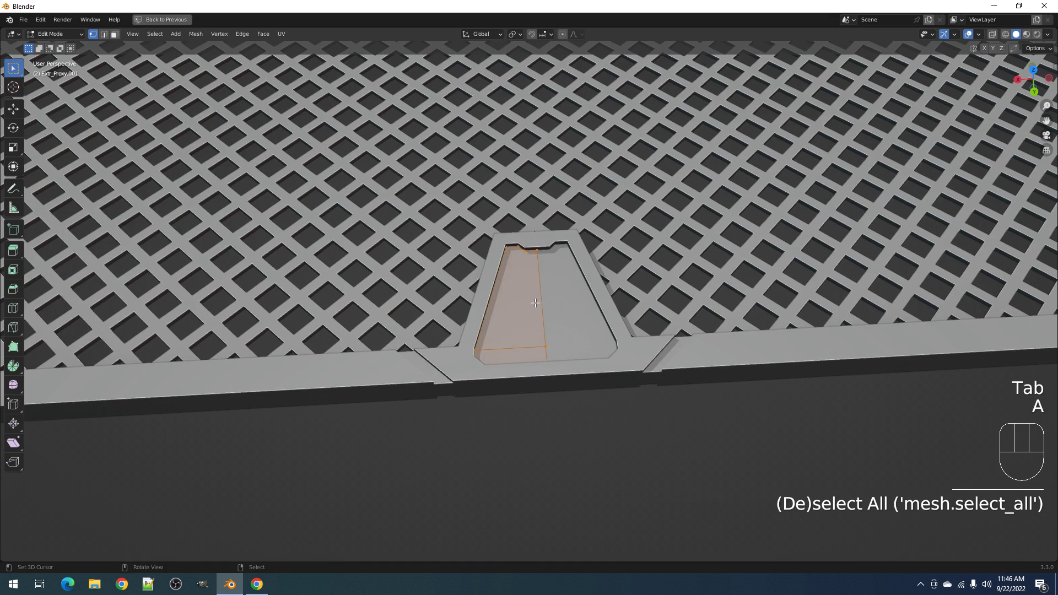
alt+middle_drag(510, 304, 534, 301)
key(1)
shift+click(534, 287)
scroll(536, 269, up, 1)
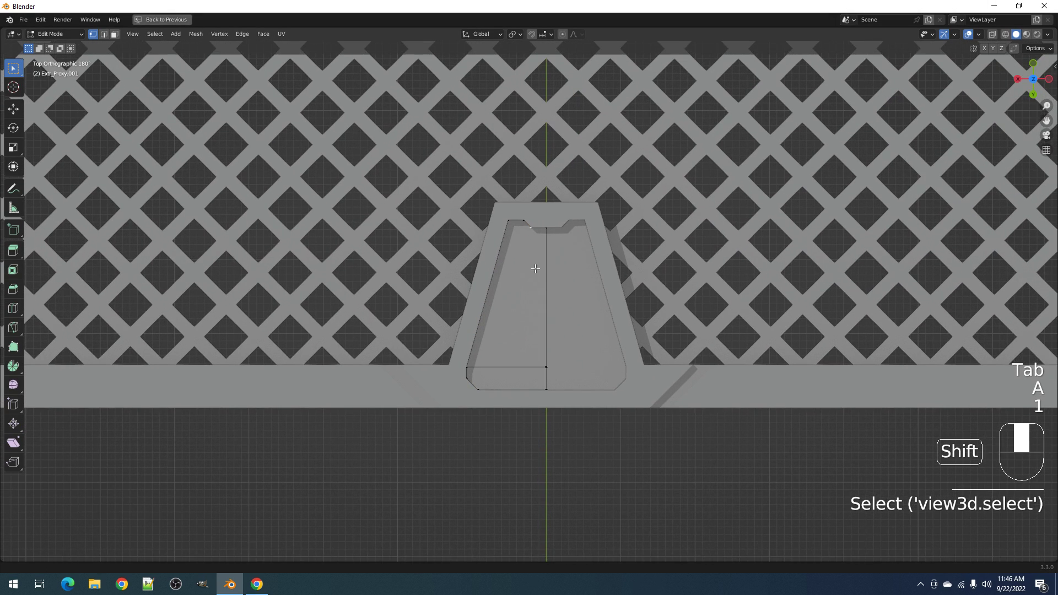
key(3)
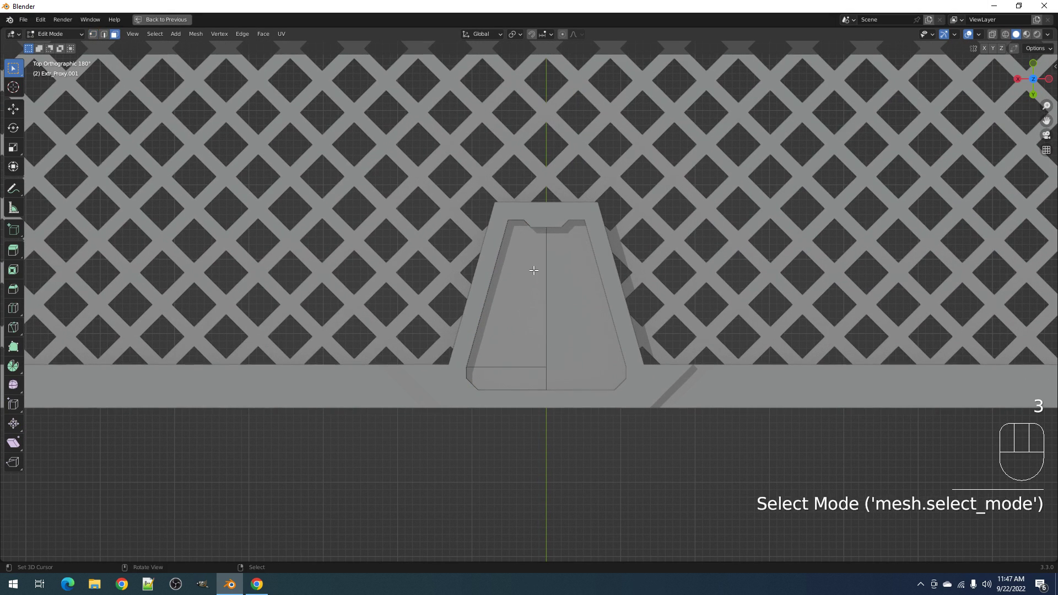
shift+right_click(535, 268)
shift+right_click(527, 370)
key(shift+q)
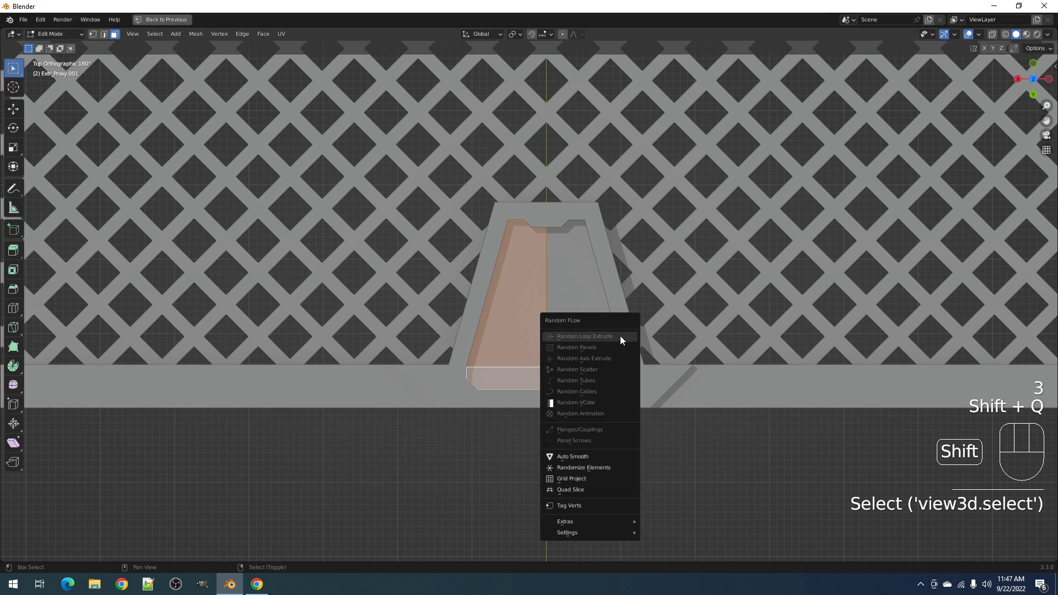
click(596, 490)
- Set the Quad Slice direction to View and its origin to Verts
click(673, 478)
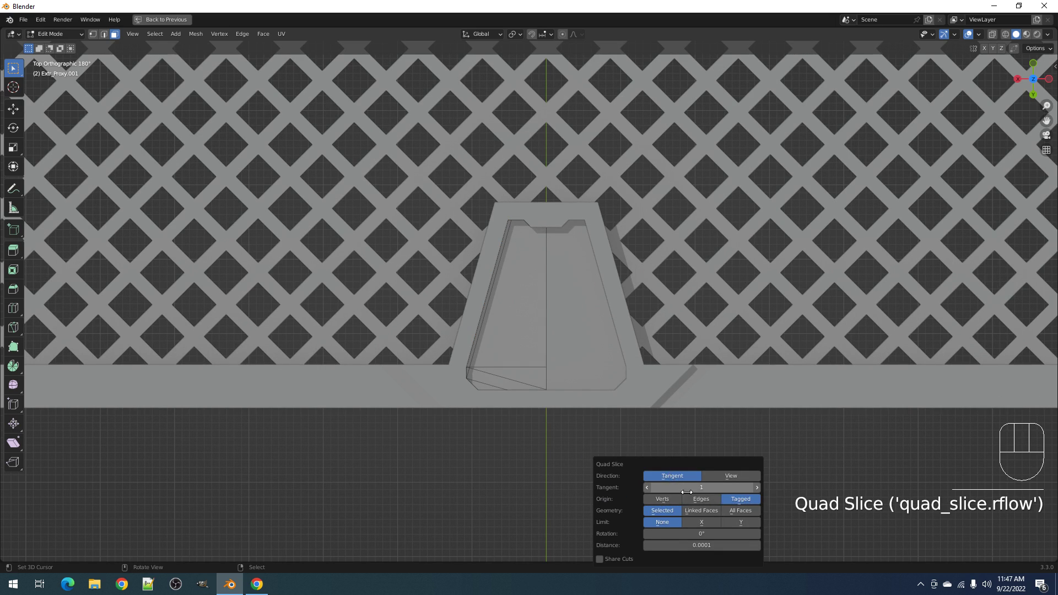
ctrl+scroll(689, 488, up, 1)
ctrl+scroll(689, 488, up, 2)
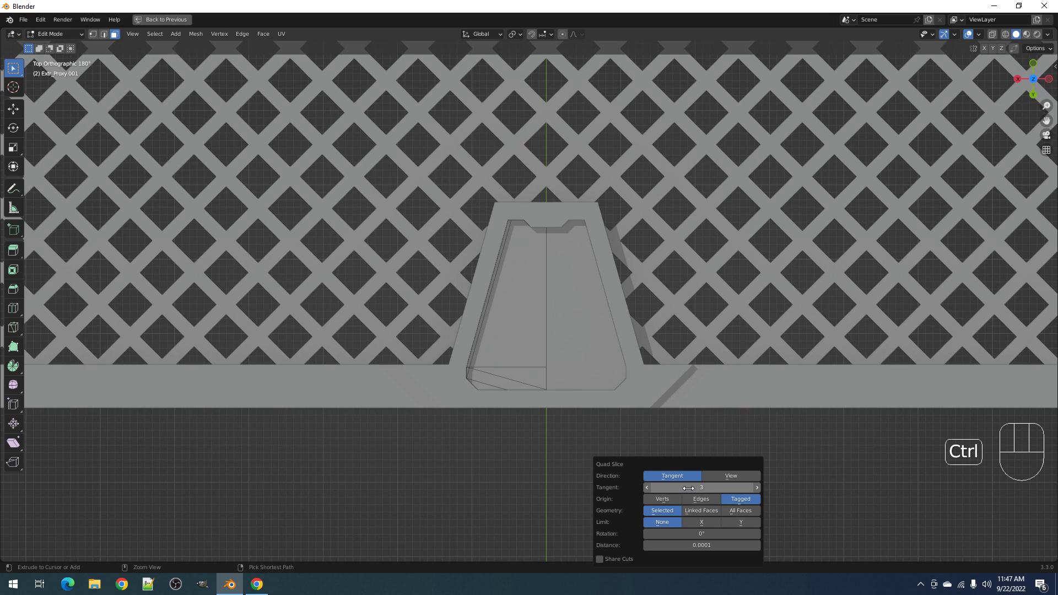
click(730, 478)
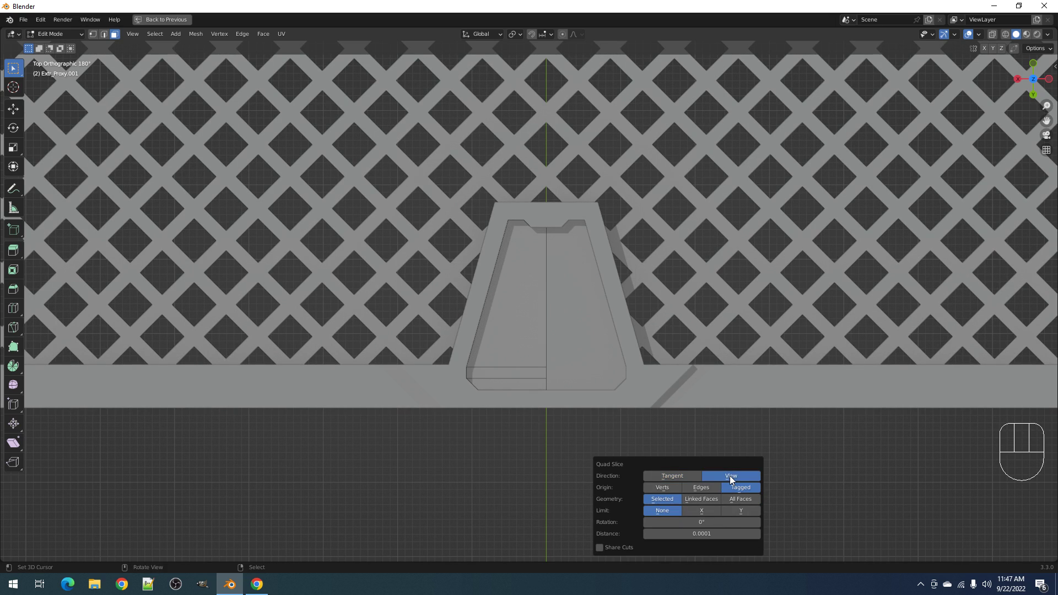
click(653, 489)
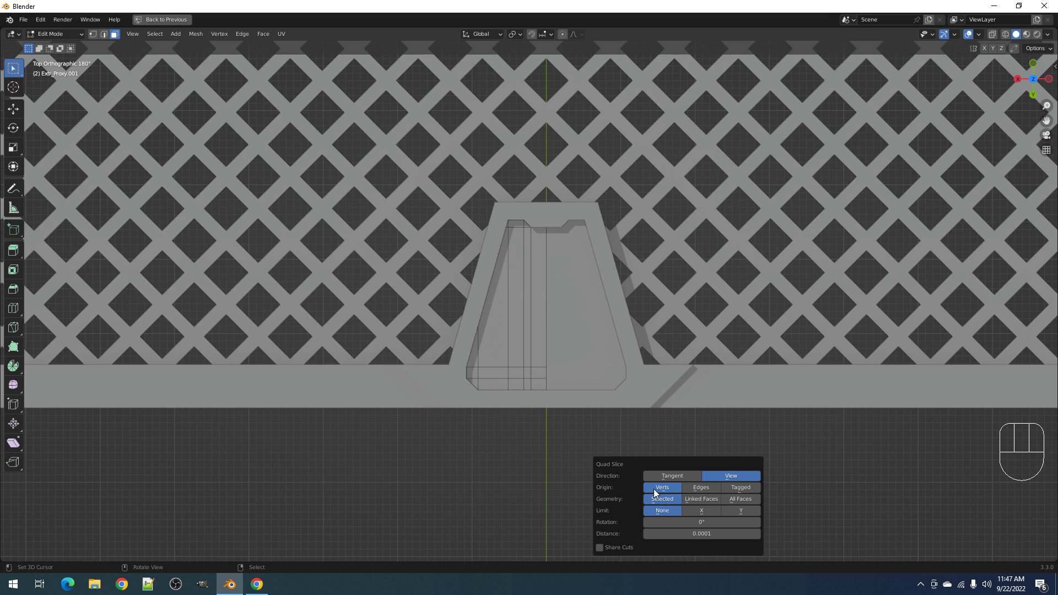
click(683, 475)
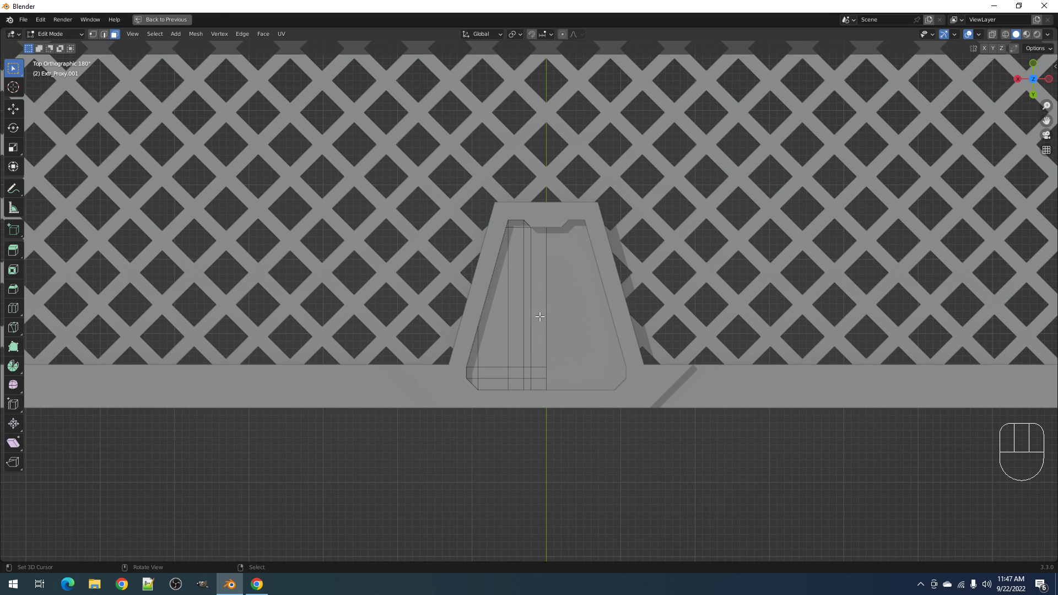
- Knife a straight horizontal cut through the pocket floor from the slanted edge's slice vertex to the mirror centre line
scroll(540, 317, up, 2)
click(538, 310)
key(1)
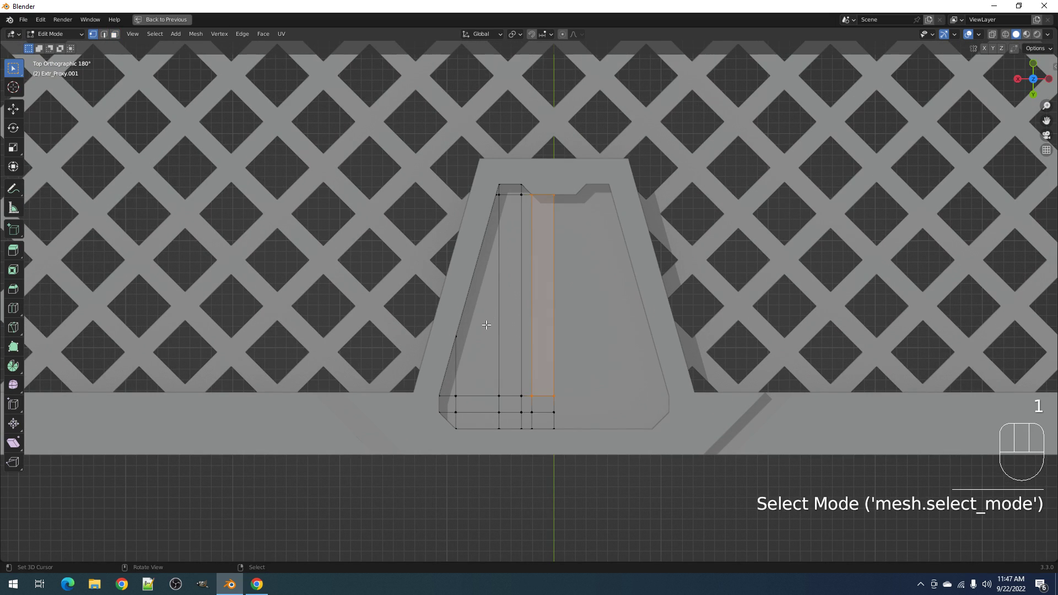
key(alt+a)
key(k)
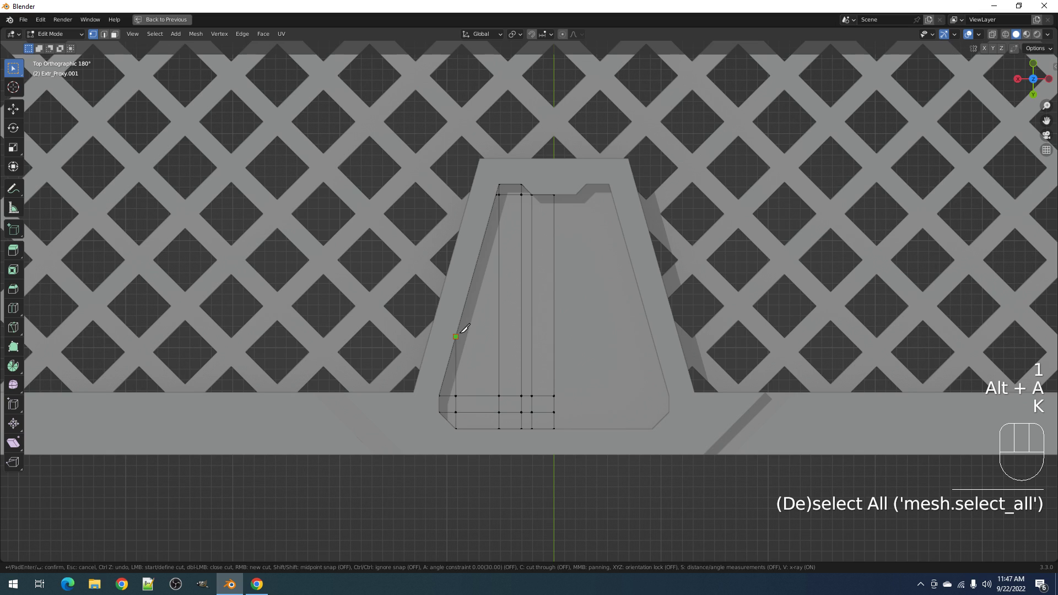
click(555, 330)
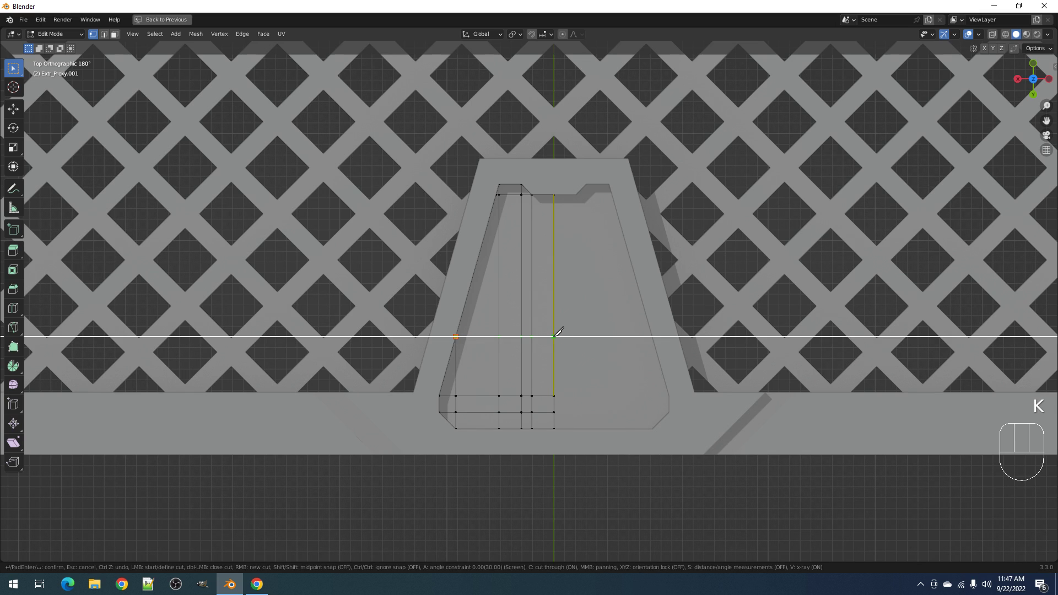
key(Return)
key(alt+a)
- Run Random Panels on the mirrored pocket floor with the Radial solver and cycle the panel seed to 5
key(a)
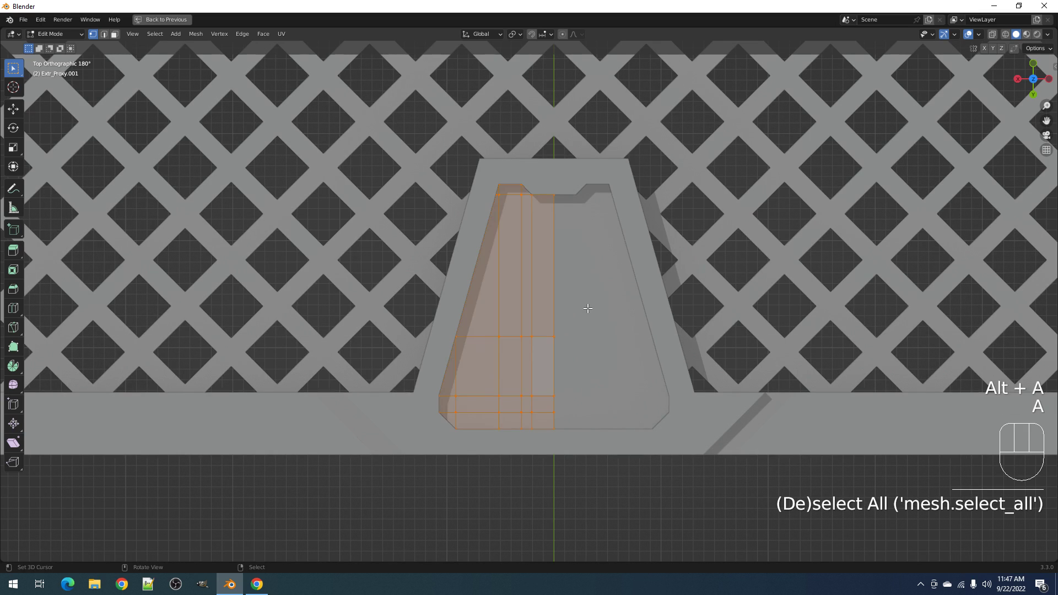
key(Tab)
scroll(589, 302, down, 3)
key(shift+alt+z)
key(shift+q)
click(608, 290)
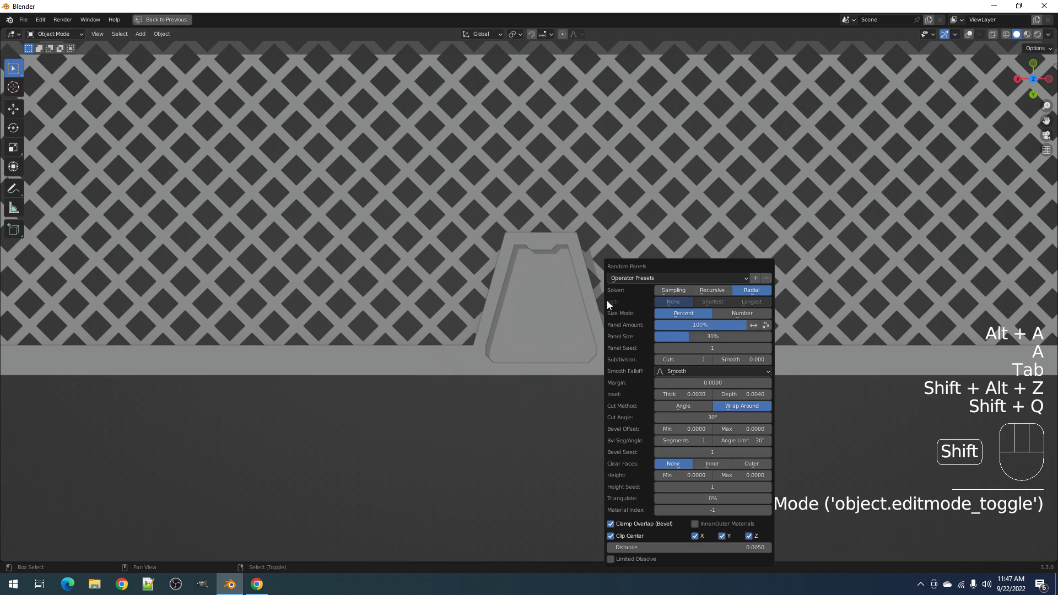
ctrl+scroll(706, 348, up, 1)
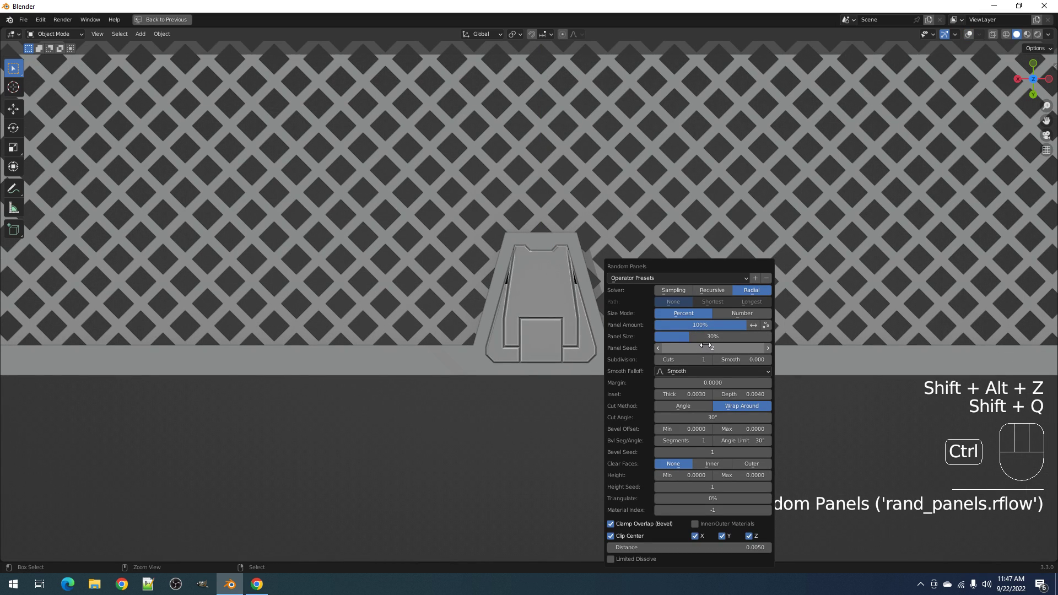
ctrl+scroll(694, 345, up, 4)
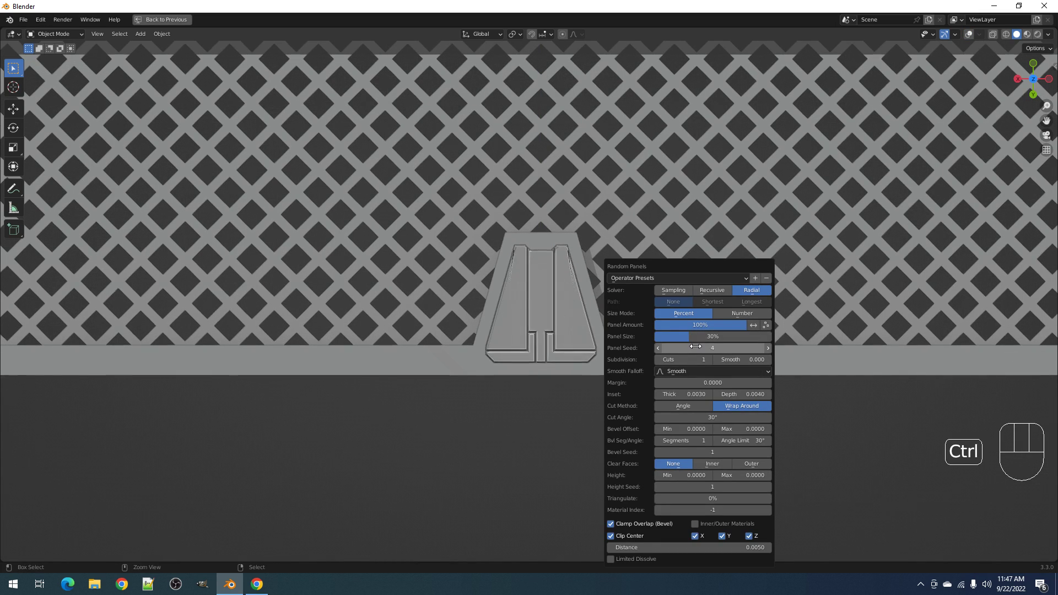
middle_drag(697, 348, 543, 337)
scroll(542, 333, up, 7)
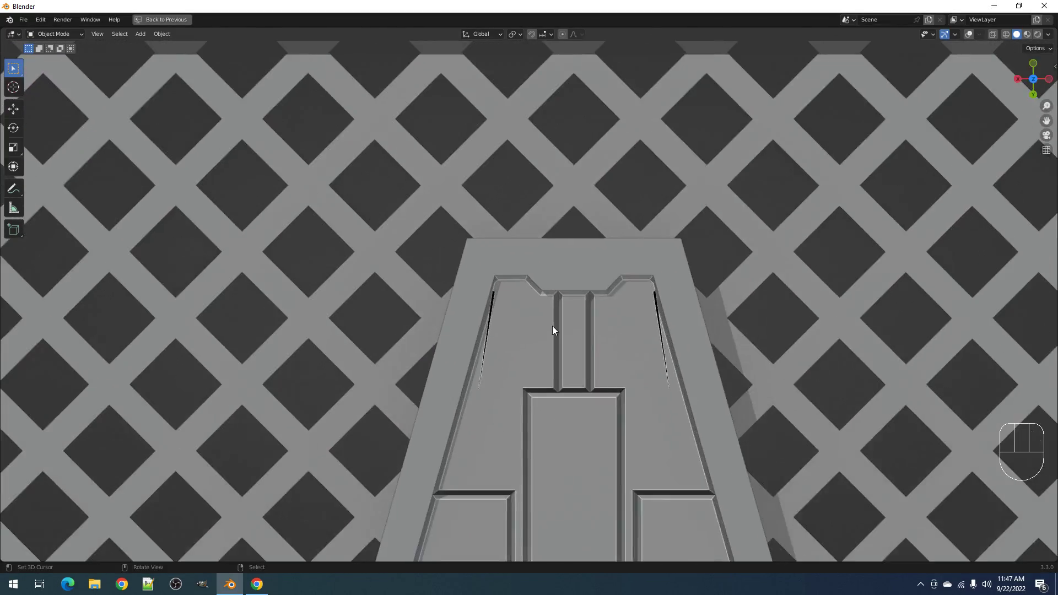
- Try panel seed 10 with an inset thickness of 0.0020 on the pocket floor, and undo the random panels
mouse_move(634, 339)
middle_down()
mouse_move(636, 308)
mouse_move(535, 304)
middle_up()
scroll(660, 338, down, 5)
key(F9)
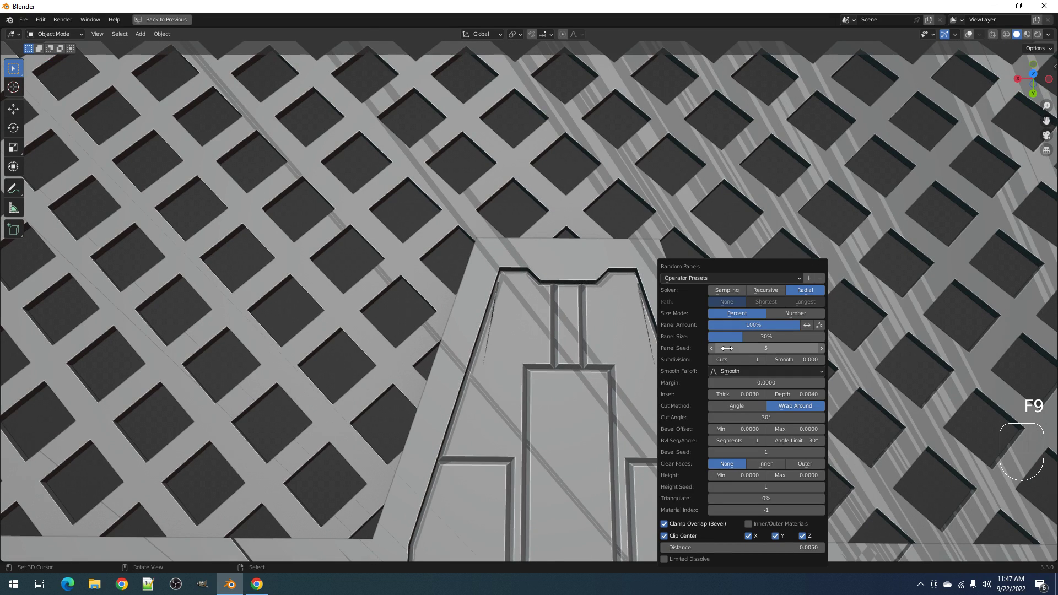
ctrl+scroll(733, 349, up, 3)
ctrl+scroll(739, 349, up, 1)
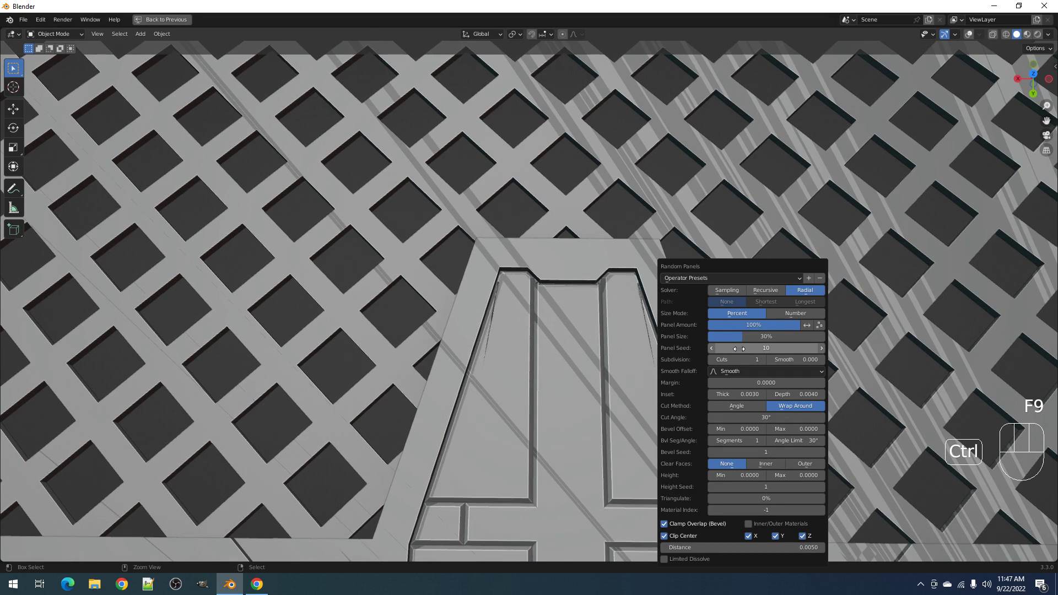
ctrl+scroll(741, 394, down, 2)
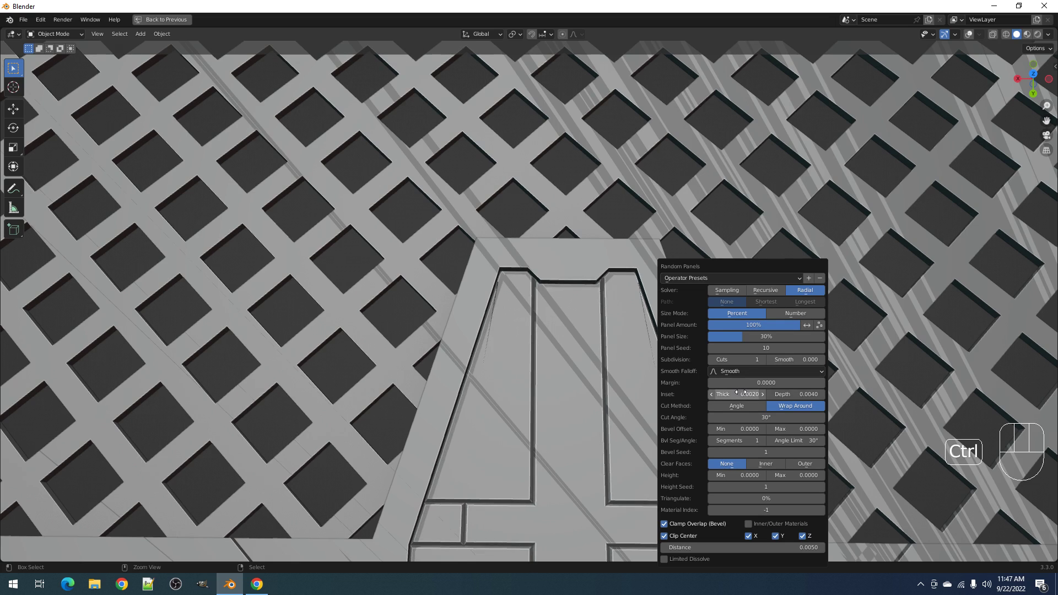
ctrl+scroll(741, 392, up, 3)
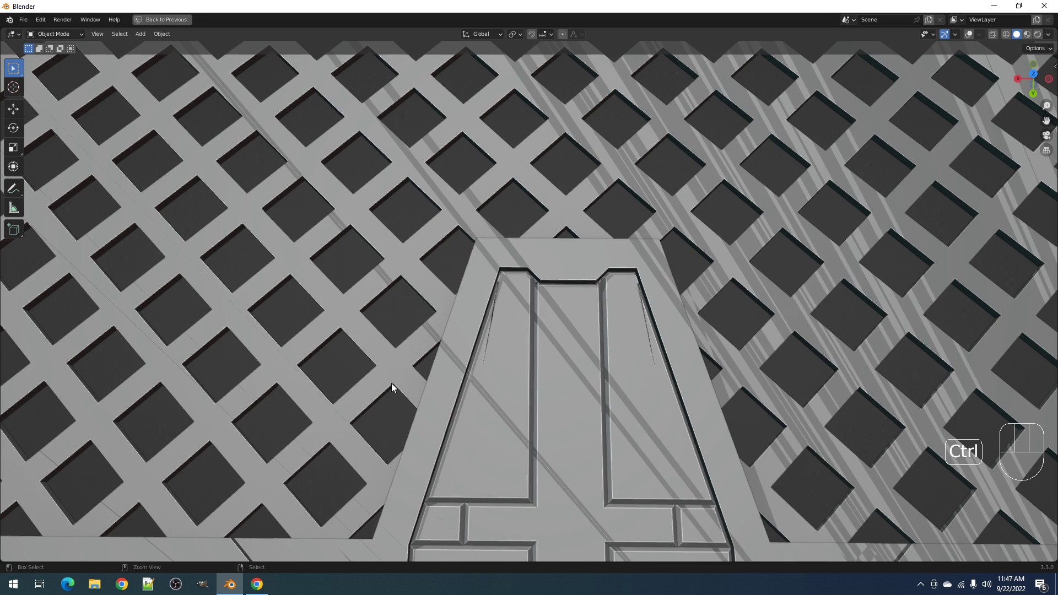
key(ctrl+z)
- Dissolve the short horizontal edge level with the notch in the narrow end of the pocket floor
key(Tab)
key(shift+alt+z)
scroll(561, 309, up, 2)
key(1)
key(alt+a)
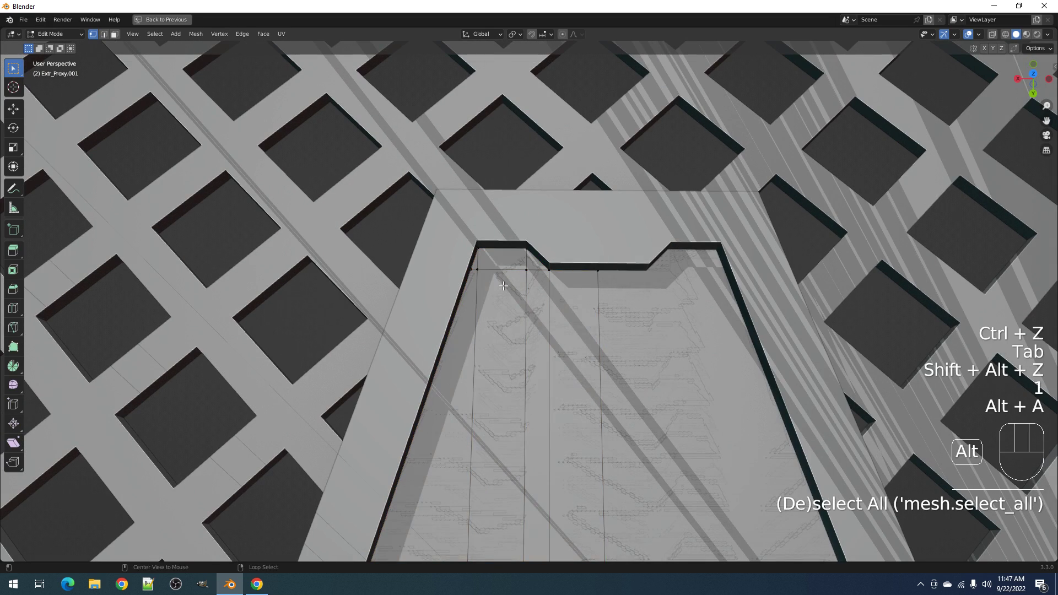
scroll(560, 309, up, 3)
key(2)
click(449, 245)
key(ctrl+x)
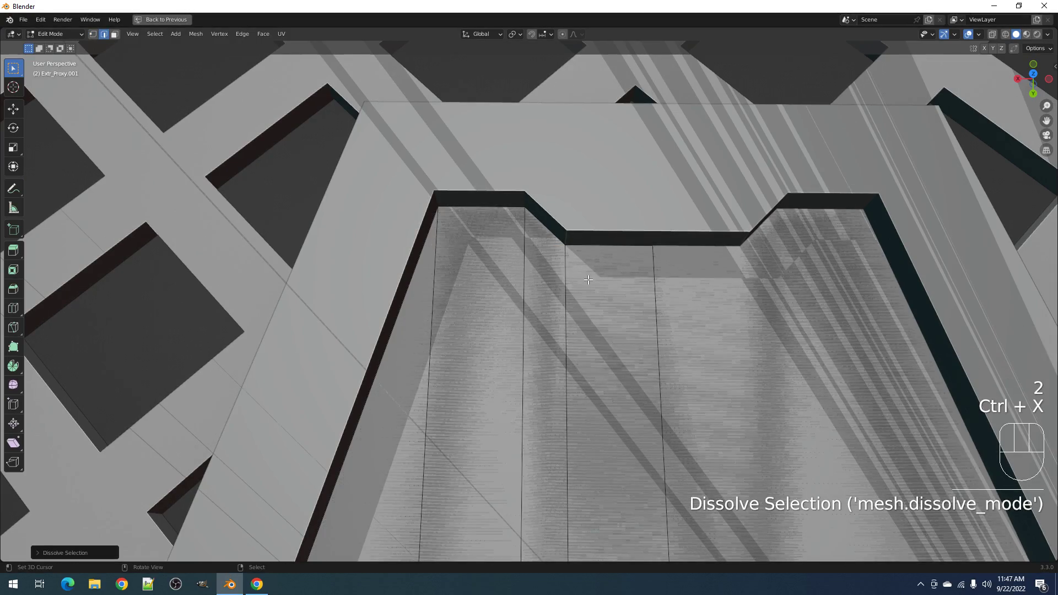
- Try a loop cut across the vertical strips in the narrow half of the pocket floor, and dissolve the new edges
scroll(588, 280, down, 8)
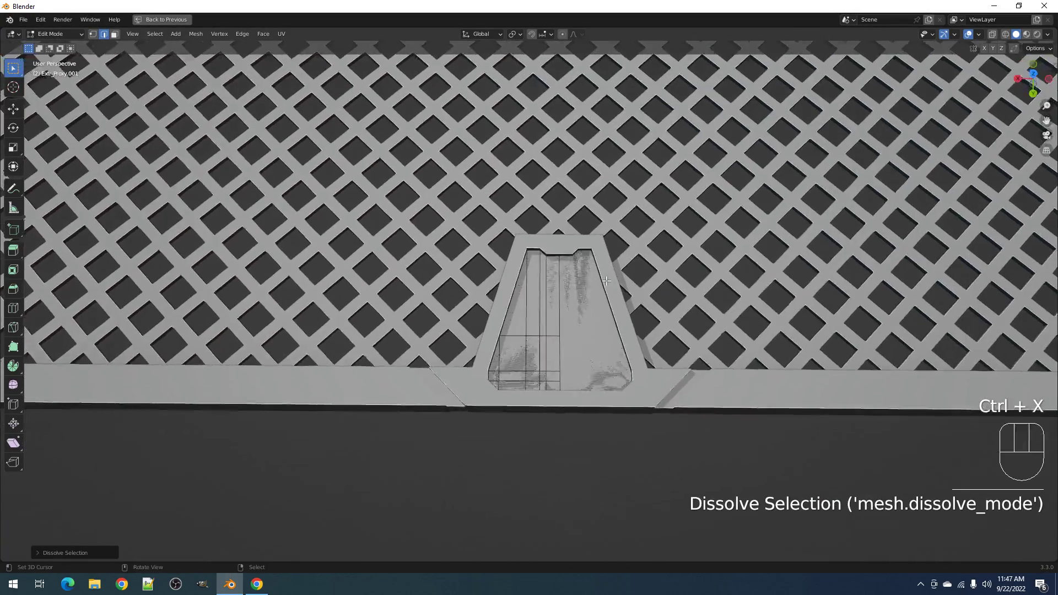
scroll(528, 351, up, 4)
scroll(539, 311, up, 2)
key(ctrl+r)
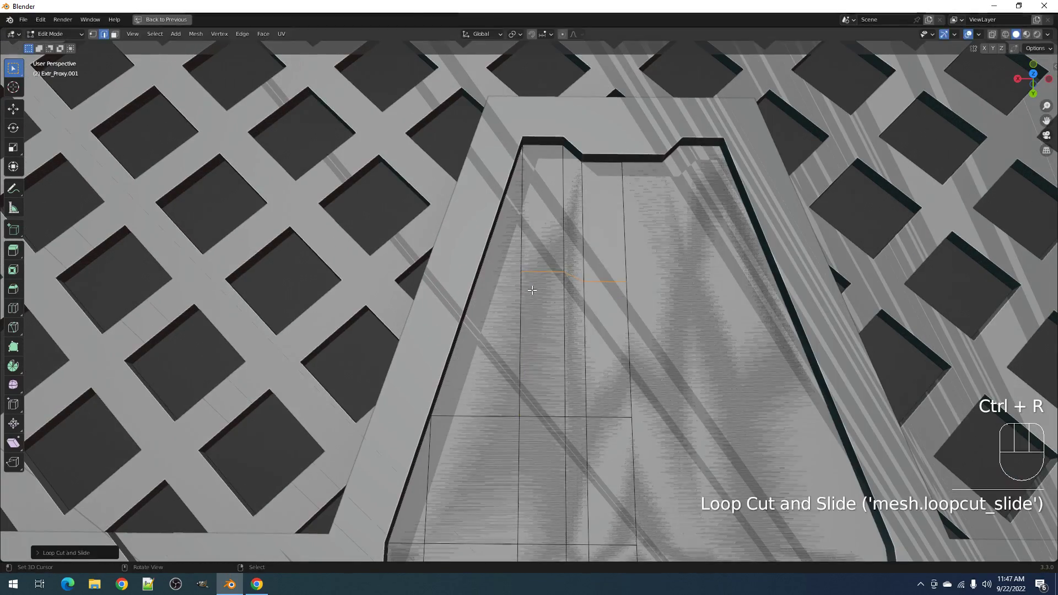
right_click(543, 272)
ctrl+right_click(597, 282)
key(ctrl+x)
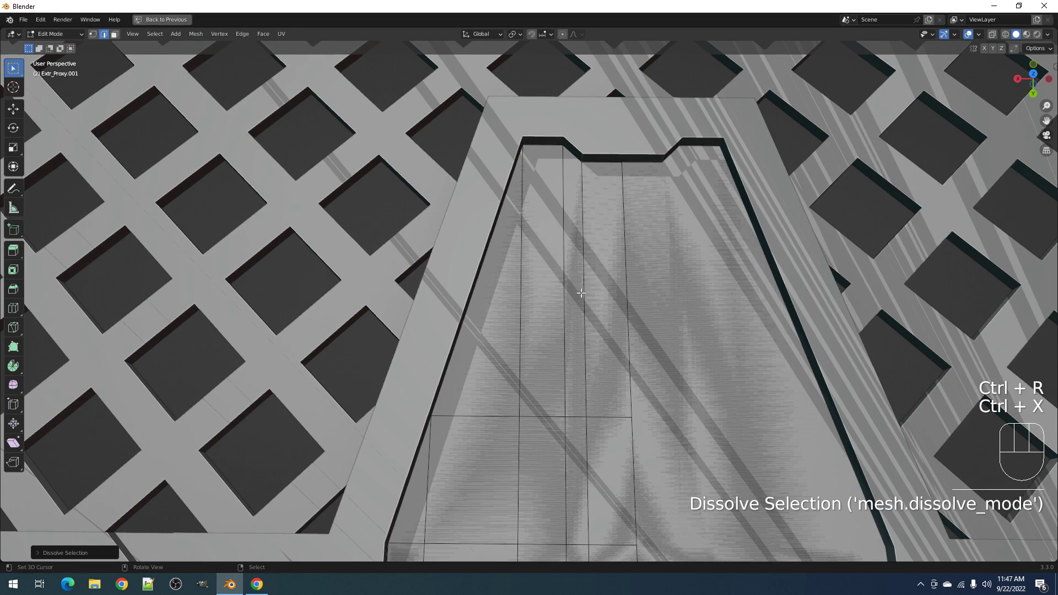
- Knife a horizontal cut in top view through the pocket floor's narrow half, from the outermost vertical slice to the mirror centre line
alt+middle_drag(584, 287, 574, 309)
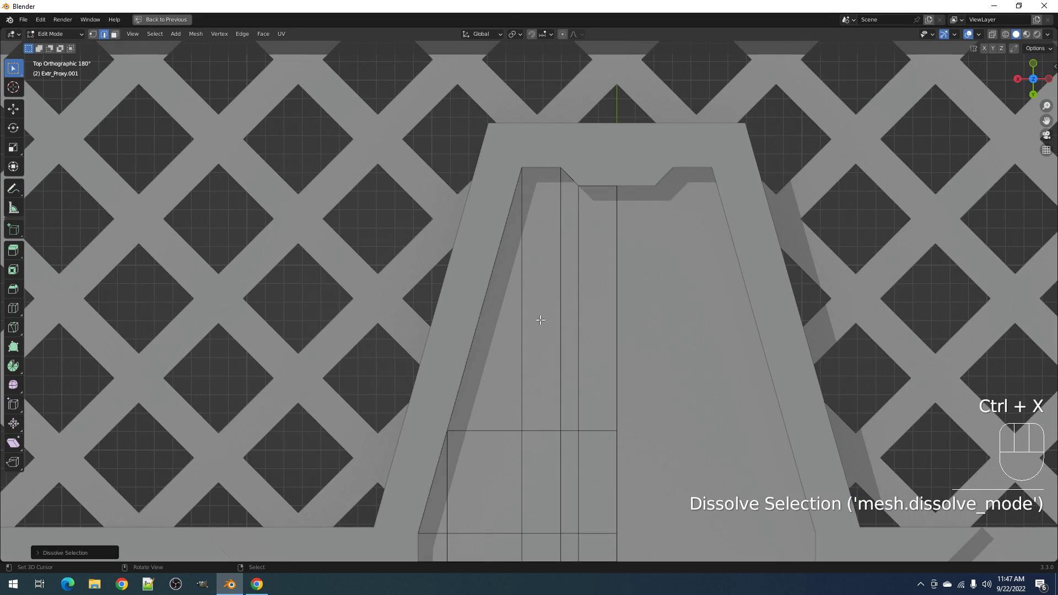
key(k)
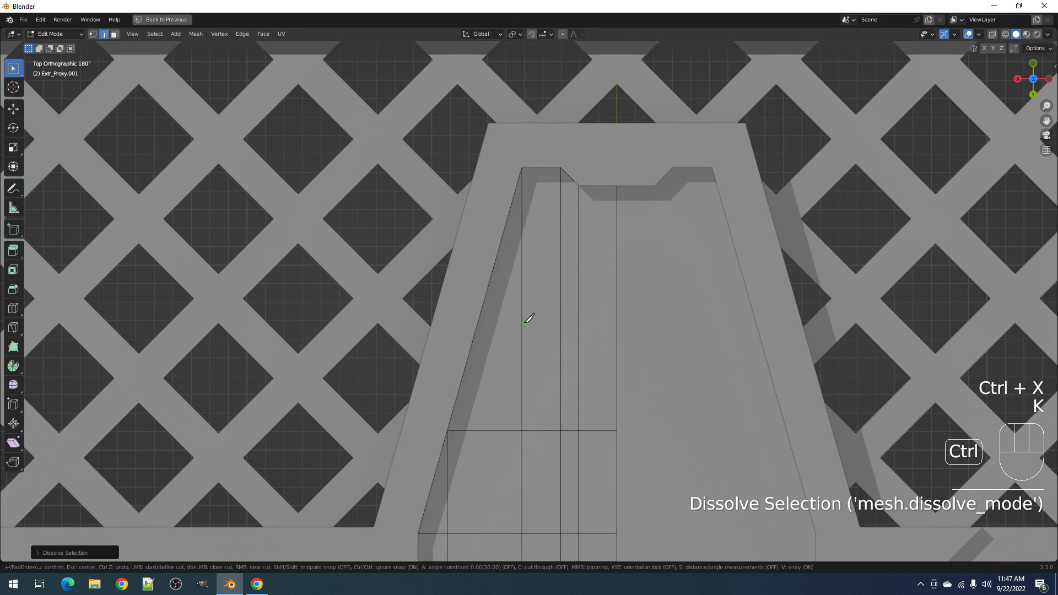
key(shift)
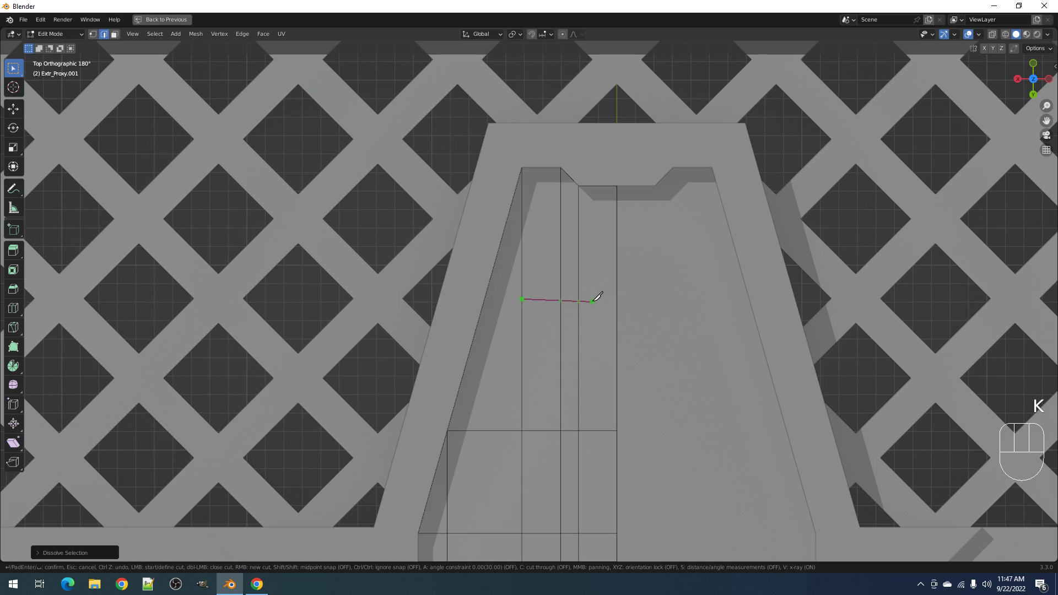
click(617, 298)
key(Return)
- Run Random Panels on the recut pocket floor in Object Mode and set the panel seed to 6
key(3)
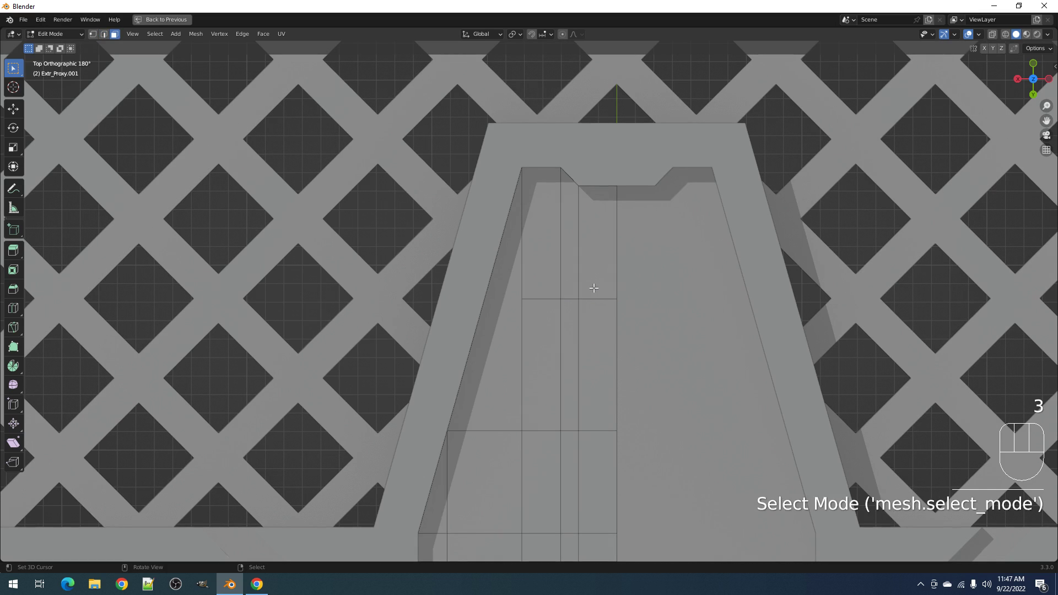
click(594, 288)
key(q)
click(608, 326)
key(Tab)
scroll(608, 326, down, 4)
key(shift+alt+z)
key(shift+q)
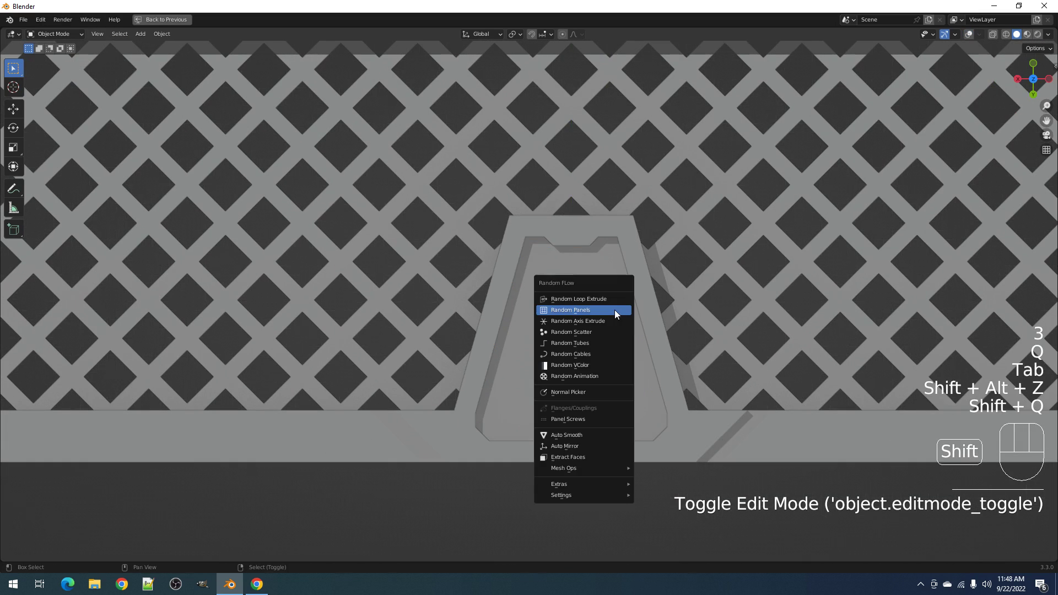
click(616, 310)
ctrl+scroll(698, 345, up, 1)
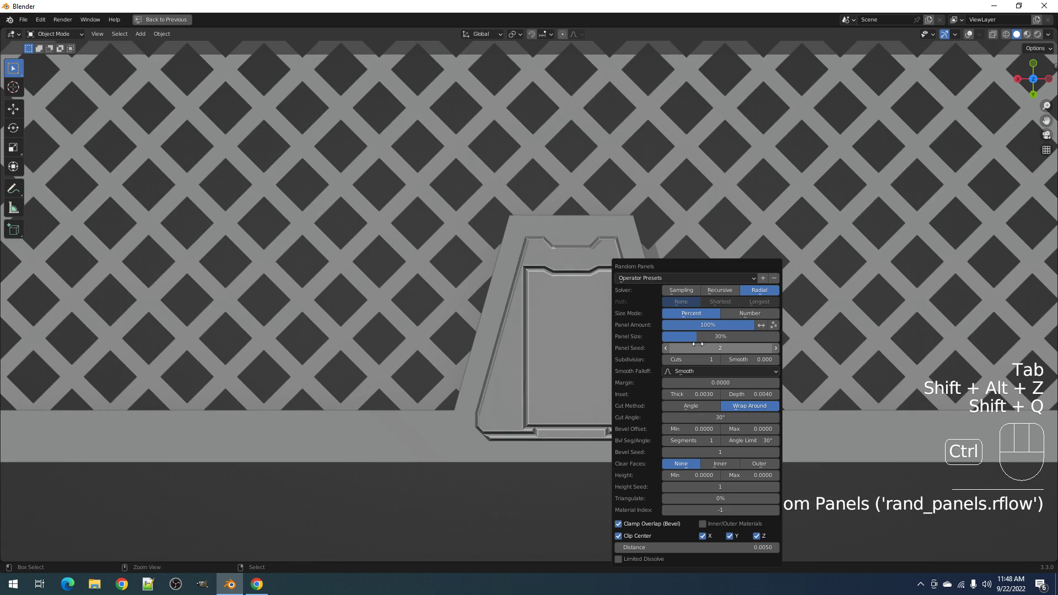
ctrl+scroll(698, 343, up, 1)
scroll(581, 381, down, 5)
middle_drag(595, 354, 621, 322)
scroll(621, 325, up, 3)
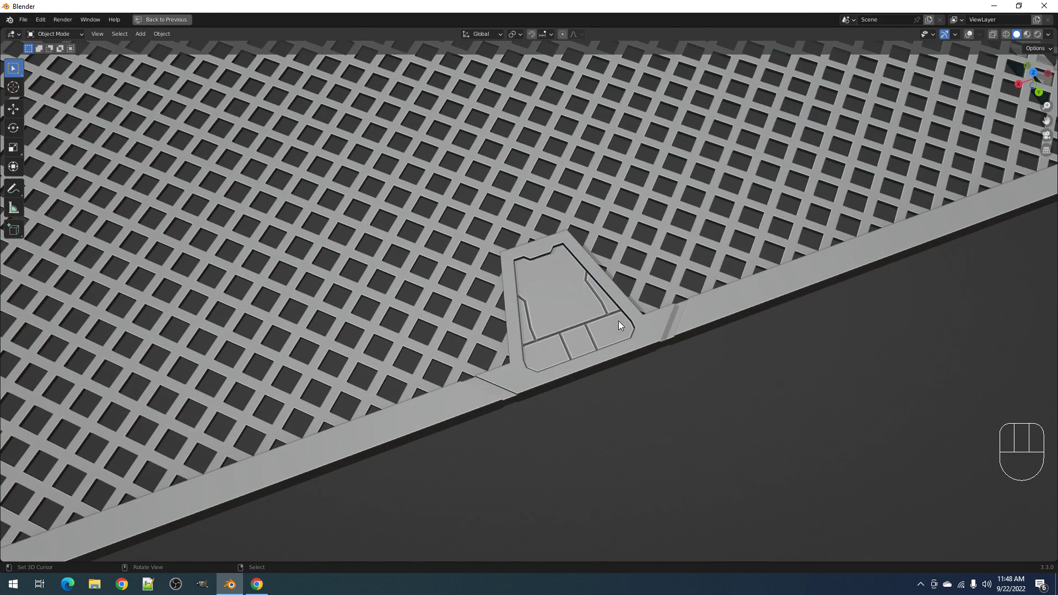
middle_drag(751, 338, 706, 328)
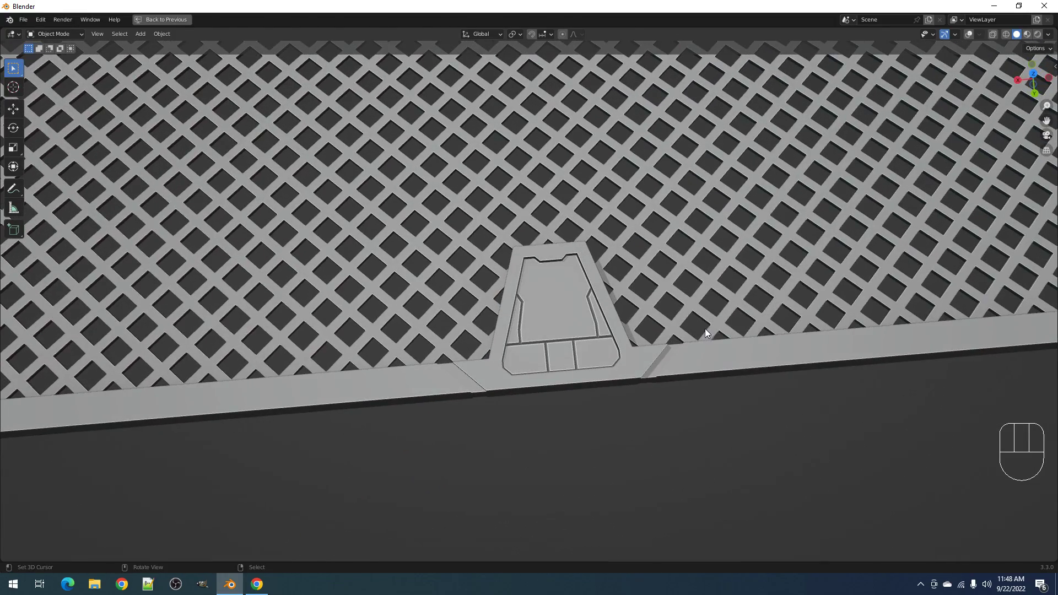
- Cycle through further panel seeds for the pocket floor and settle on seed 7
key(F9)
ctrl+scroll(786, 345, up, 1)
ctrl+scroll(787, 345, up, 3)
ctrl+scroll(784, 358, up, 3)
ctrl+scroll(784, 357, down, 3)
middle_drag(511, 363, 570, 361)
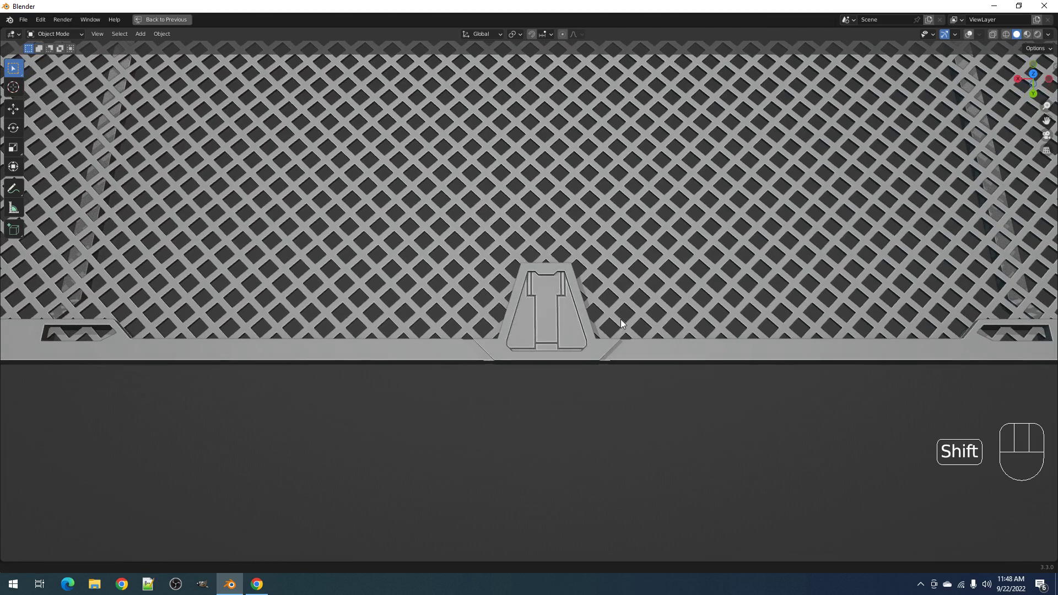
scroll(621, 320, up, 4)
- Compare panel seeds 12 and 6 and a 40% panel size, and return to seed 7 at 30%
key(F9)
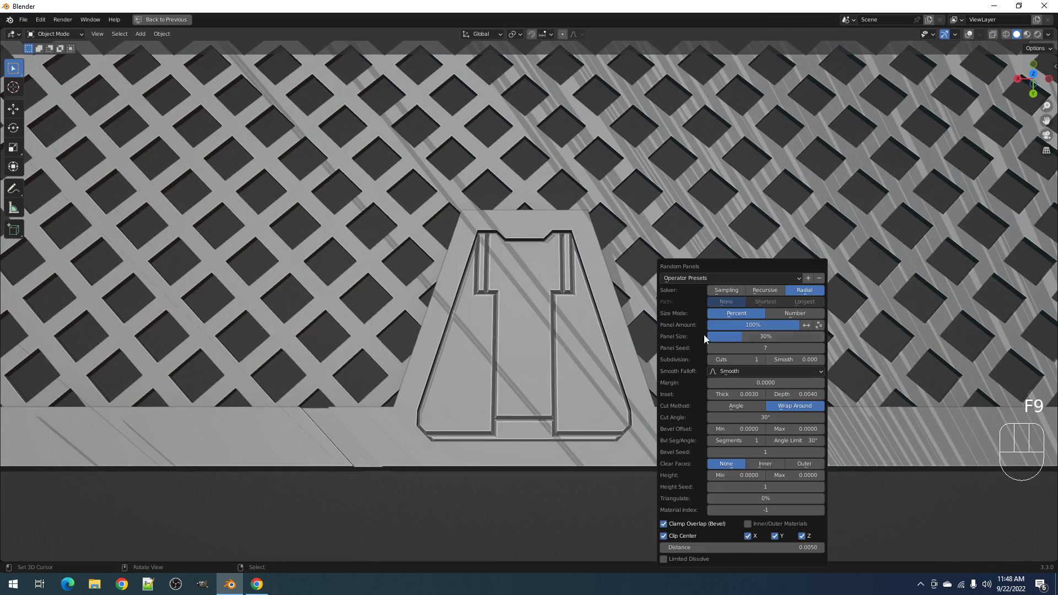
ctrl+scroll(747, 346, up, 1)
ctrl+scroll(748, 344, down, 2)
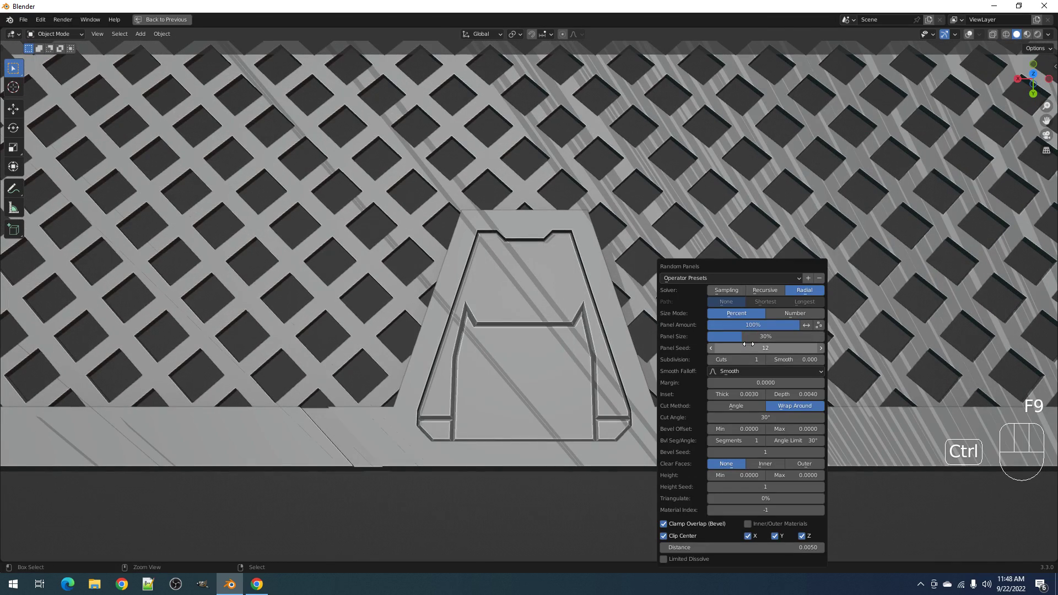
ctrl+scroll(749, 344, down, 3)
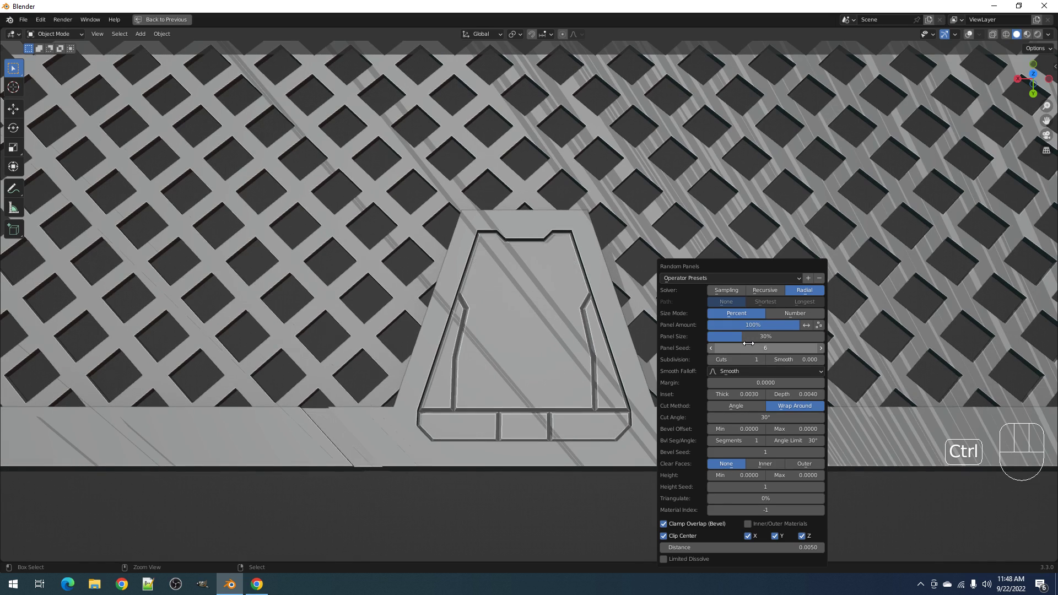
ctrl+scroll(749, 344, up, 3)
ctrl+scroll(749, 336, up, 1)
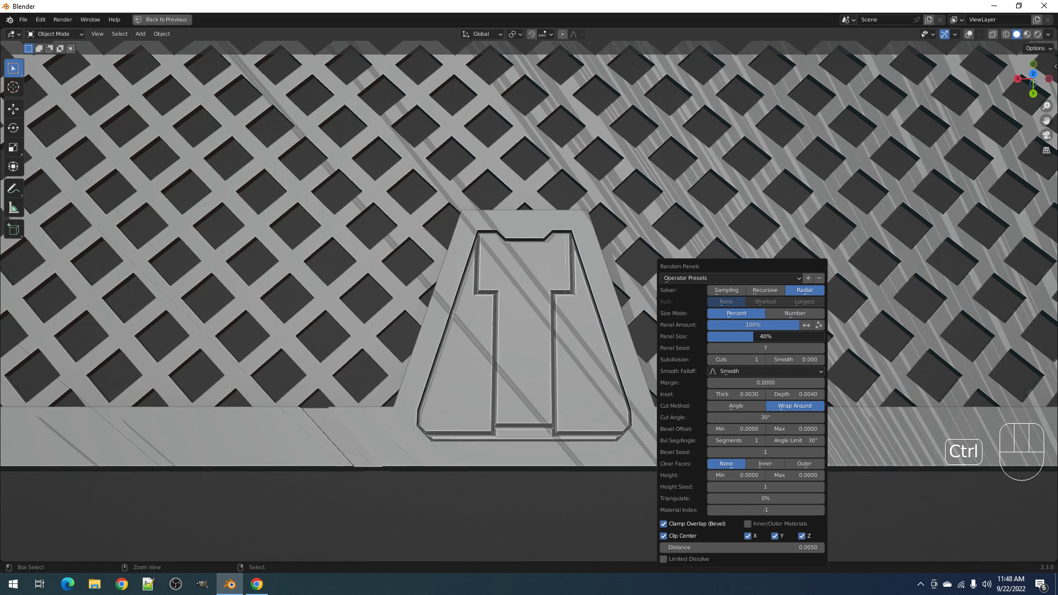
ctrl+scroll(749, 349, up, 1)
ctrl+scroll(749, 348, down, 1)
ctrl+scroll(747, 359, up, 1)
ctrl+scroll(748, 359, down, 1)
- Switch the Random Panels solver to Recursive and set the panel seed to 20
click(765, 290)
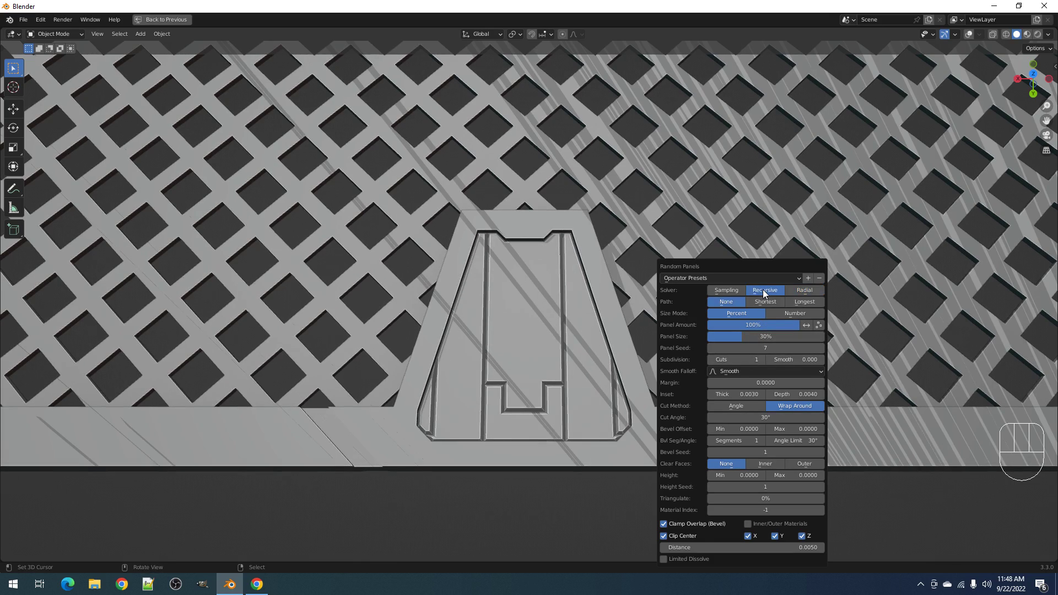
scroll(617, 353, down, 5)
middle_drag(617, 352, 661, 352)
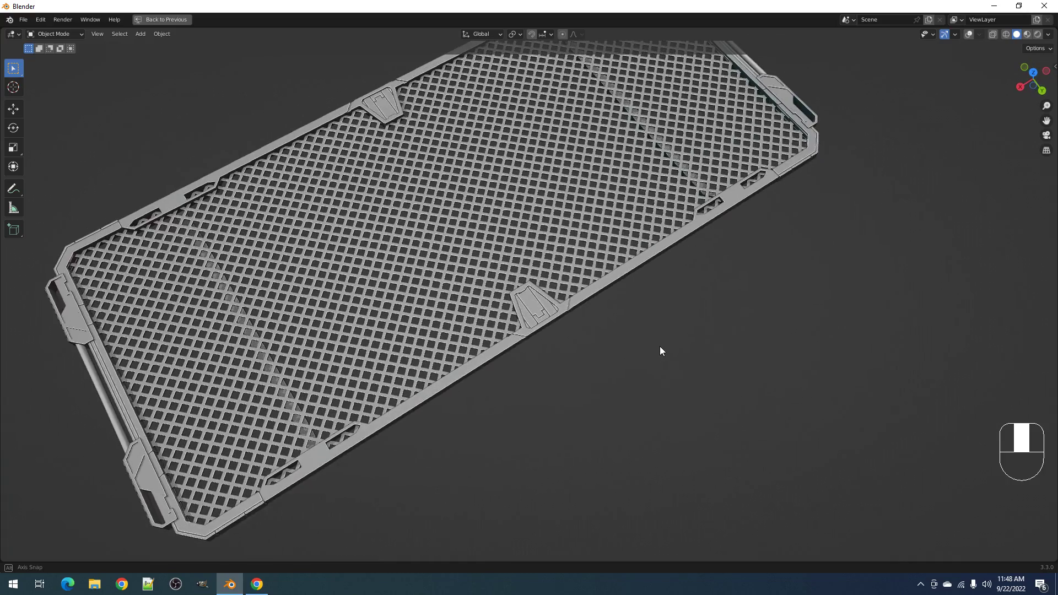
scroll(676, 354, up, 5)
key(F9)
ctrl+scroll(815, 349, up, 2)
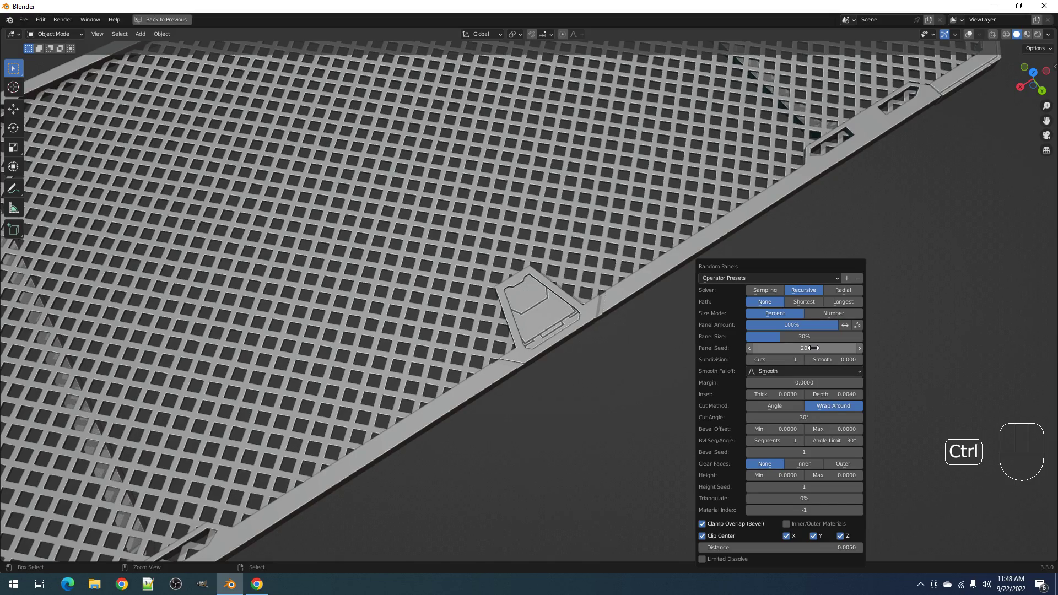
- Examine the panelled tab pocket up close and against the whole grated panel
scroll(530, 366, down, 5)
middle_drag(529, 366, 619, 347)
scroll(619, 347, up, 6)
key(F9)
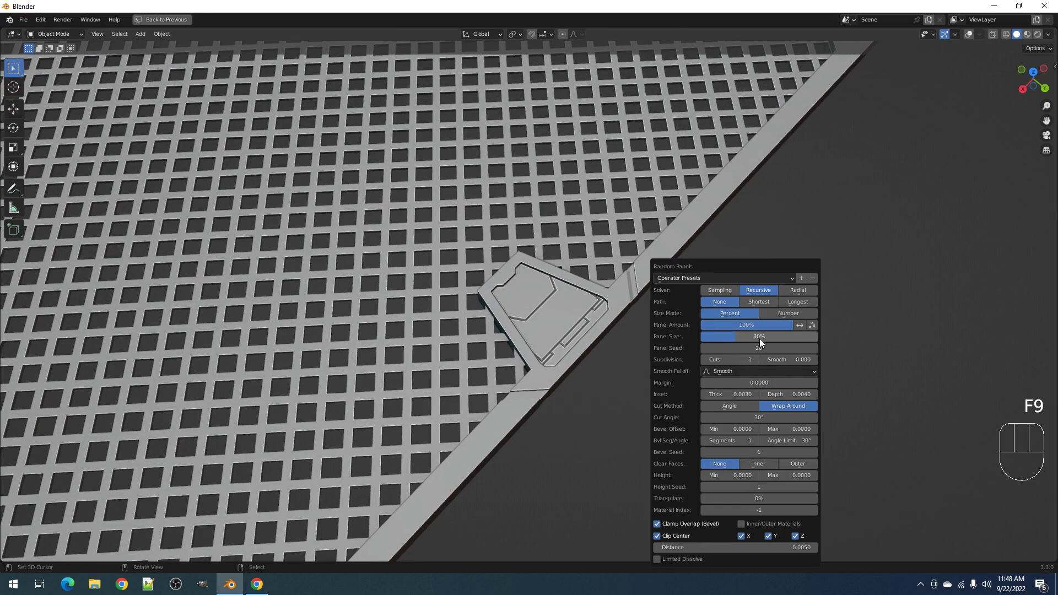
drag(751, 341, 756, 340)
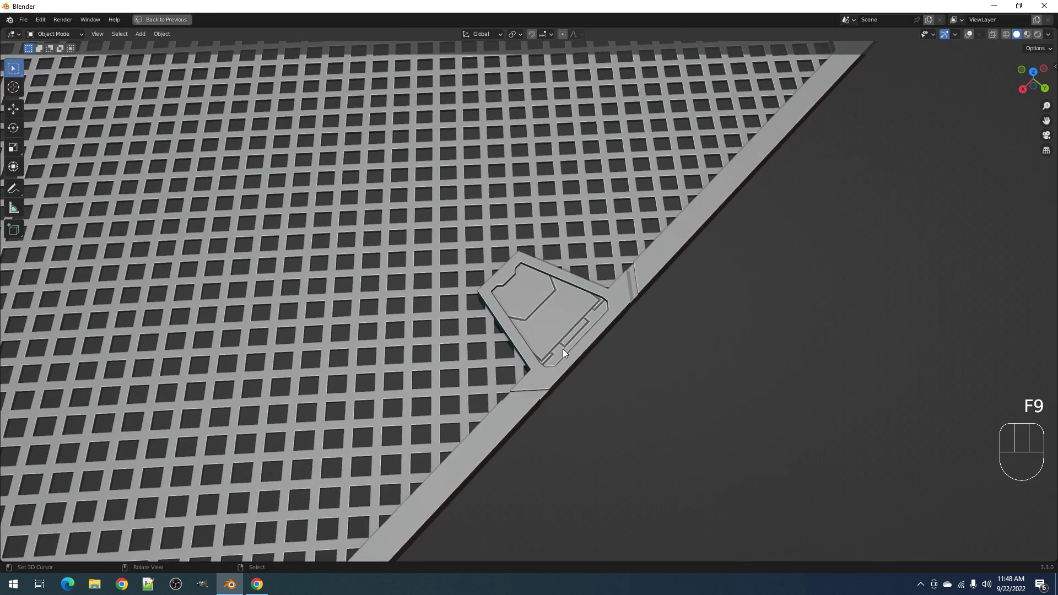
scroll(563, 349, up, 3)
middle_drag(678, 360, 670, 341)
scroll(671, 339, down, 10)
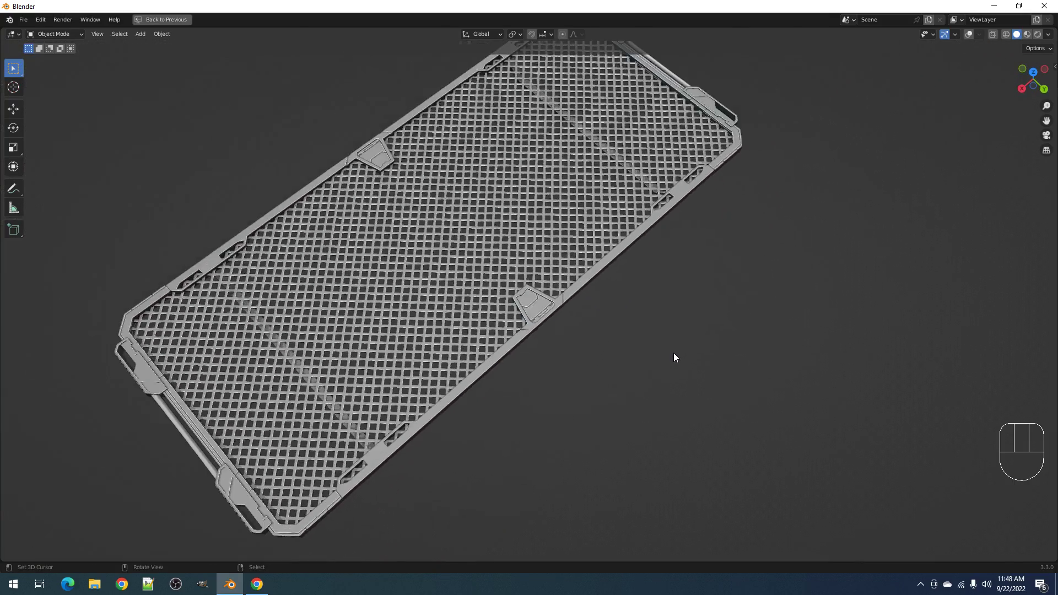
- Open the frame mesh for editing with overlays shown and select the upper outer side face of the long rail beside the tab
middle_drag(676, 357, 553, 362)
scroll(640, 342, up, 5)
key(alt+a)
key(Tab)
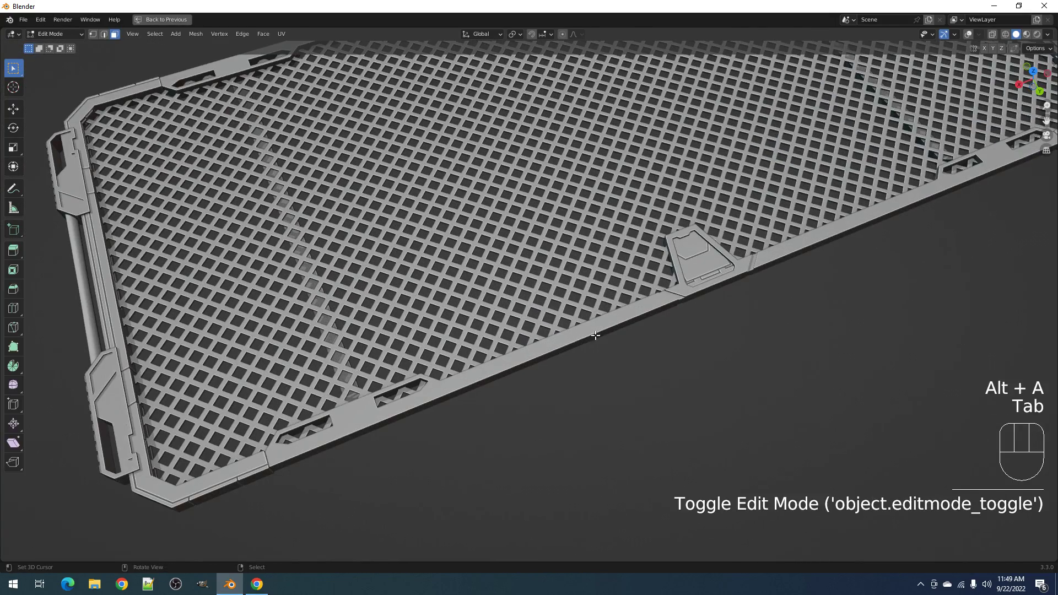
key(shift+alt+z)
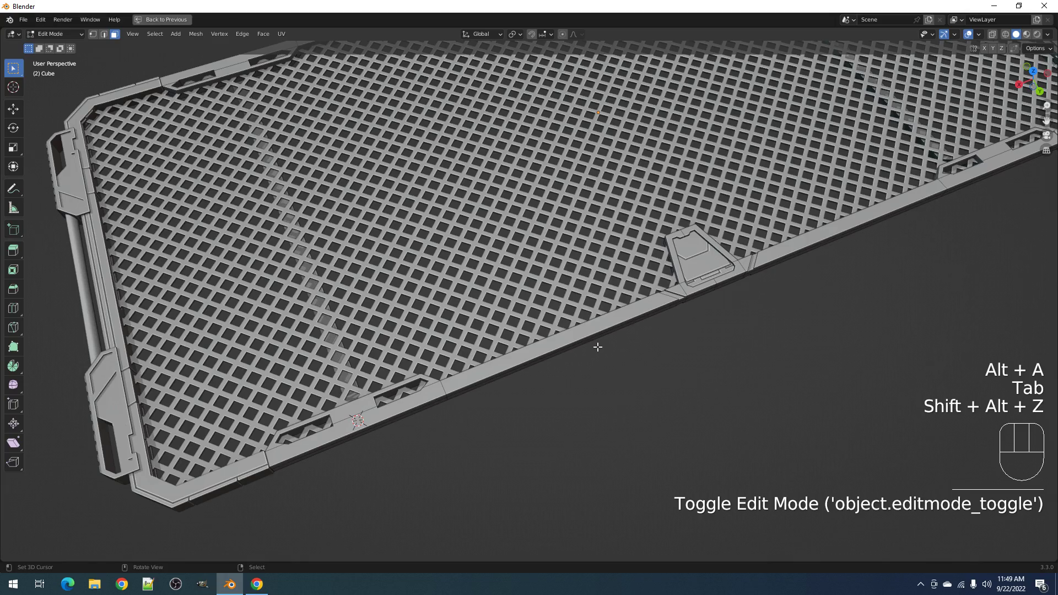
middle_drag(607, 346, 591, 311)
scroll(595, 328, up, 3)
alt+shift+right_click(595, 329)
shift+right_click(597, 332)
key(1)
right_click(578, 305)
key(3)
right_click(578, 305)
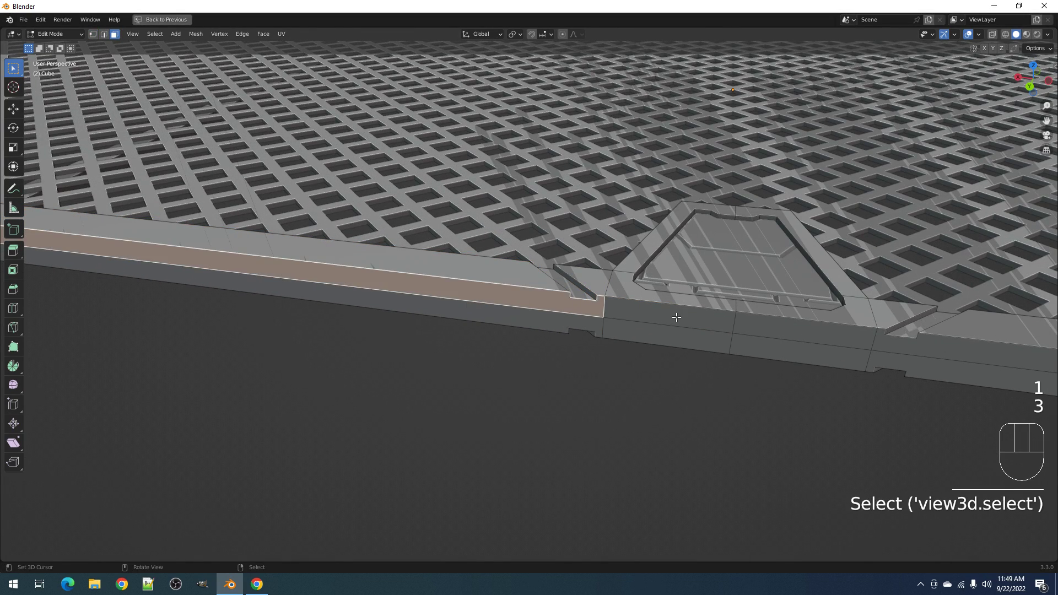
key(shift+q)
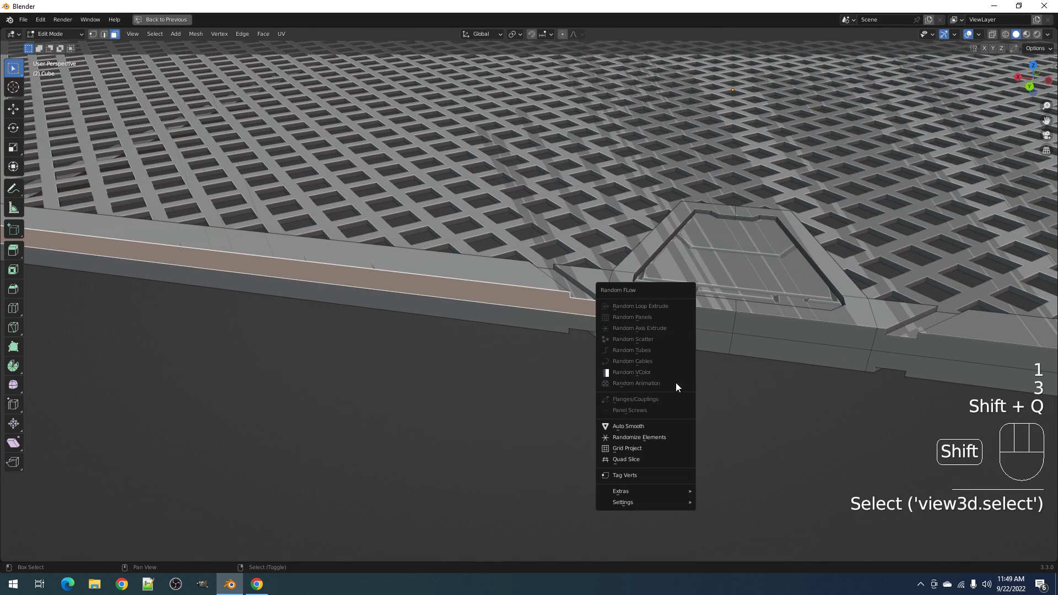
click(664, 448)
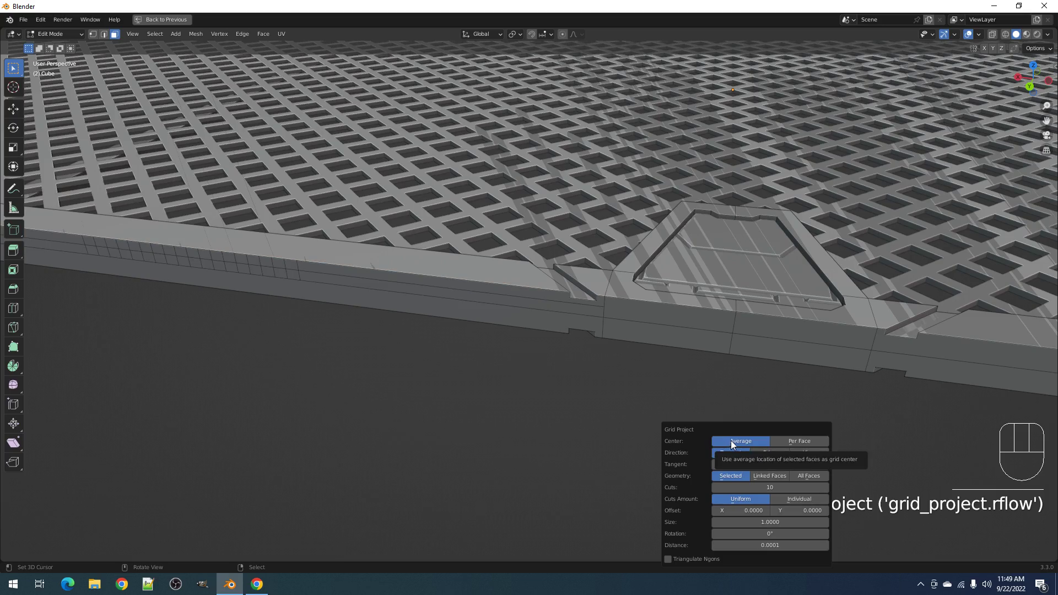
key(ctrl+z)
- Quad Slice the rail's outer side face and the matching inner side faces, using the Tangent direction
key(shift+q)
click(537, 338)
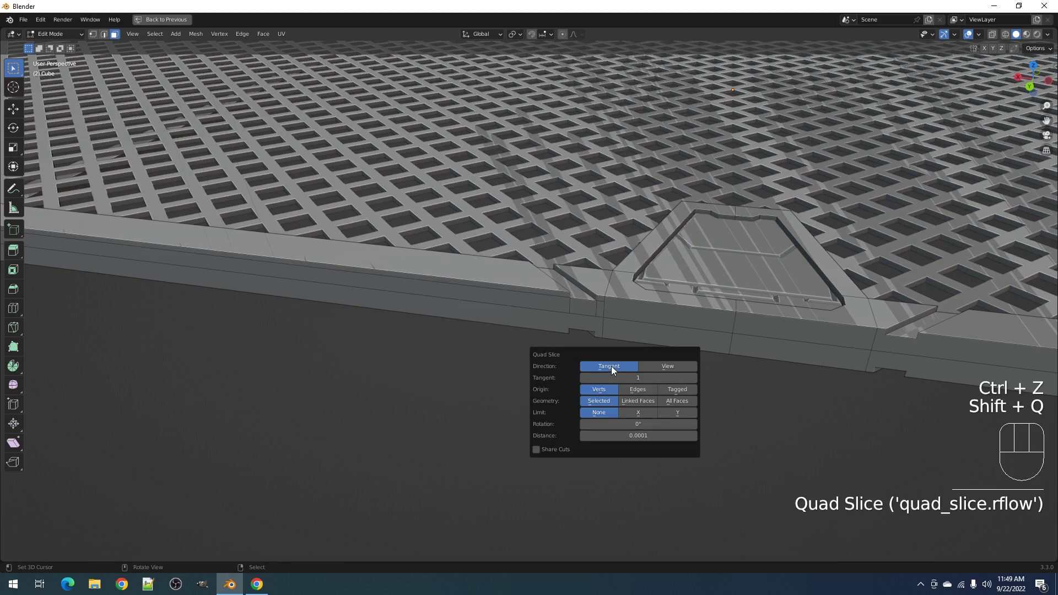
middle_drag(444, 354, 722, 457)
shift+click(537, 311)
key(shift+q)
click(537, 311)
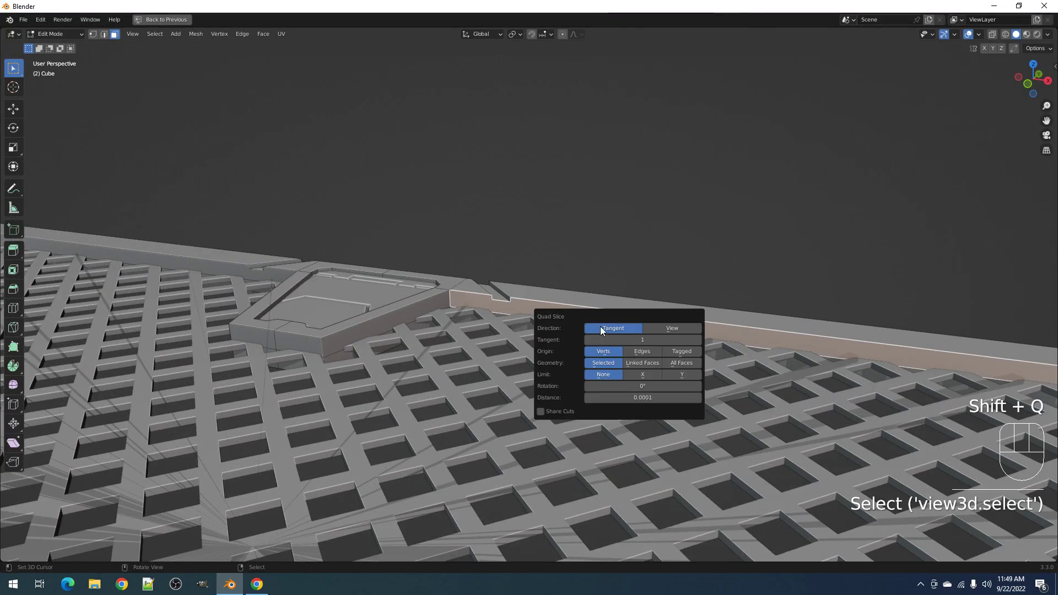
click(602, 328)
middle_drag(760, 283, 578, 272)
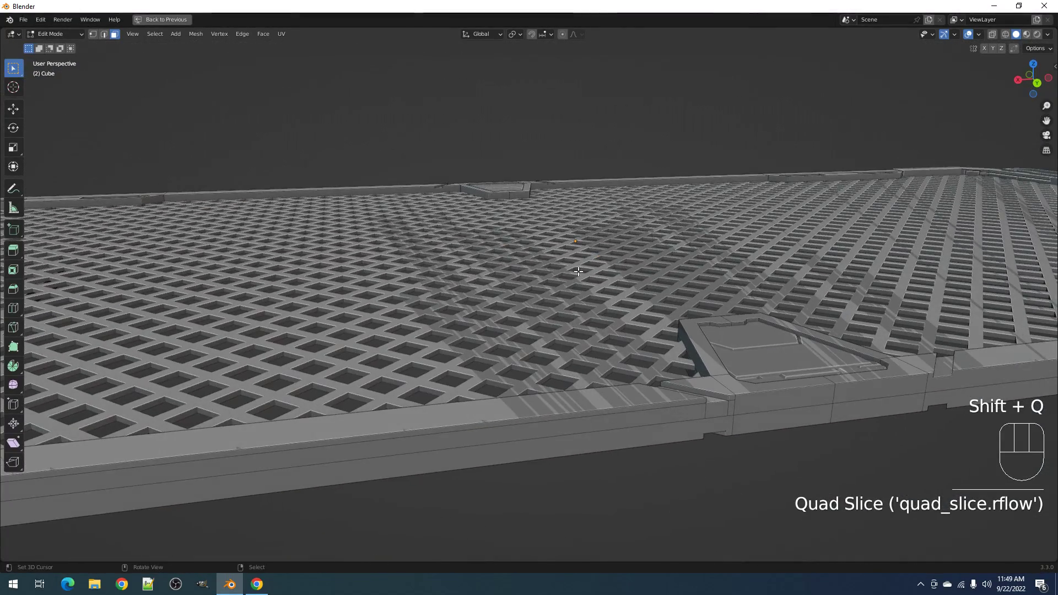
- Select the face loop around the plain rail section beside the tab and apply Random Panels to it in object mode
alt+shift+click(579, 406)
scroll(568, 386, down, 3)
middle_drag(560, 354, 568, 391)
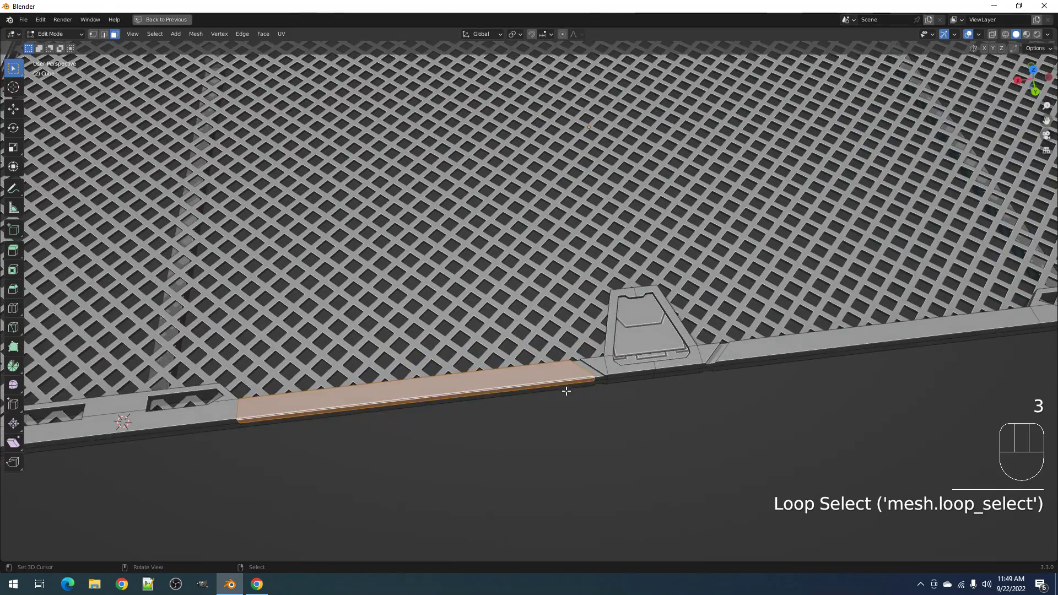
key(Tab)
shift+middle_drag(502, 355, 643, 305)
key(shift+alt+z)
key(shift+q)
click(640, 304)
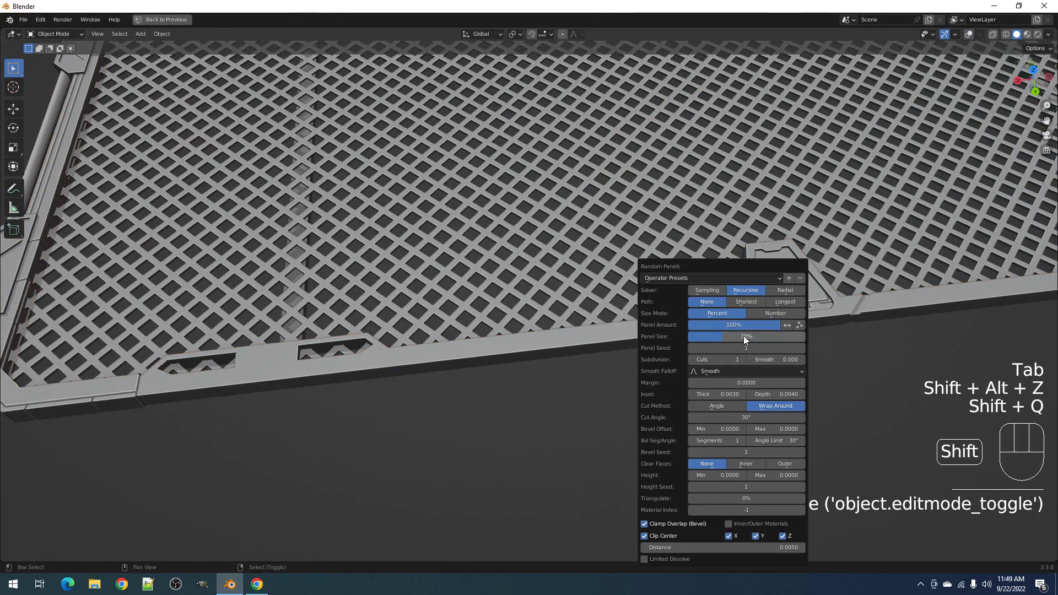
- Set the rail's panel seed to 2 and its subdivision cuts to 6
ctrl+scroll(742, 346, up, 1)
scroll(684, 314, down, 3)
middle_drag(687, 316, 714, 319)
scroll(715, 320, up, 3)
key(F9)
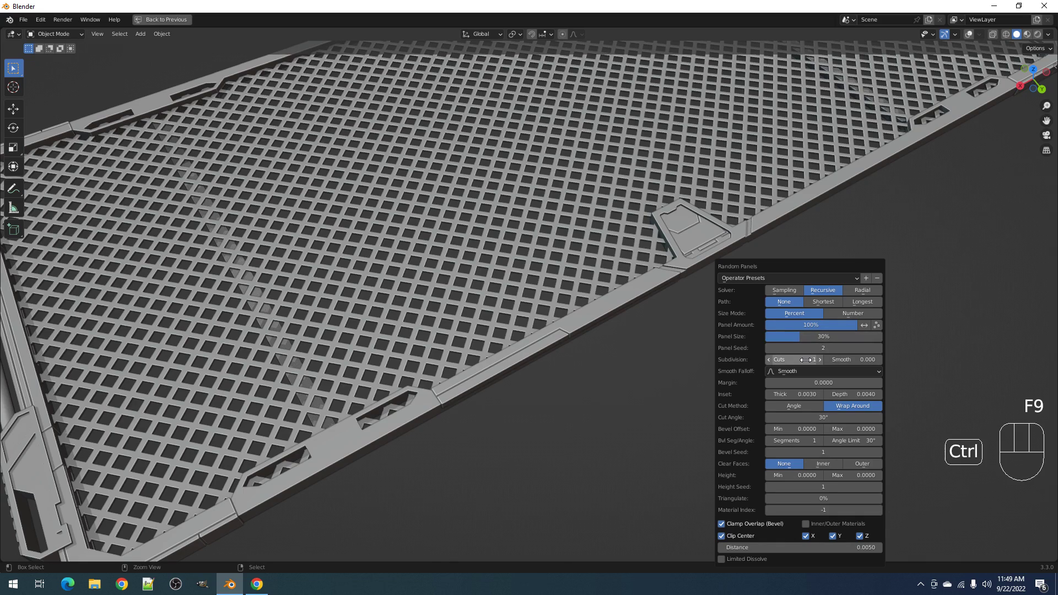
ctrl+scroll(806, 357, up, 1)
ctrl+scroll(806, 358, down, 1)
ctrl+scroll(806, 358, up, 1)
ctrl+scroll(806, 358, down, 1)
ctrl+scroll(816, 348, up, 2)
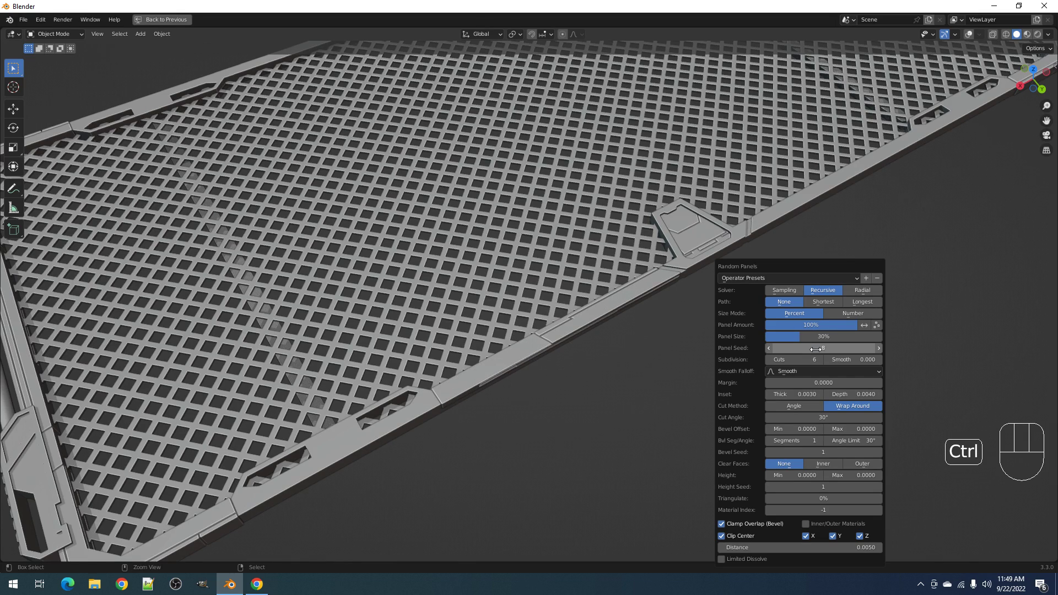
- Cycle the rail's panel seed up to 16 and check the panelling from the inner side
ctrl+scroll(815, 349, up, 1)
ctrl+scroll(815, 349, up, 5)
ctrl+scroll(816, 349, down, 3)
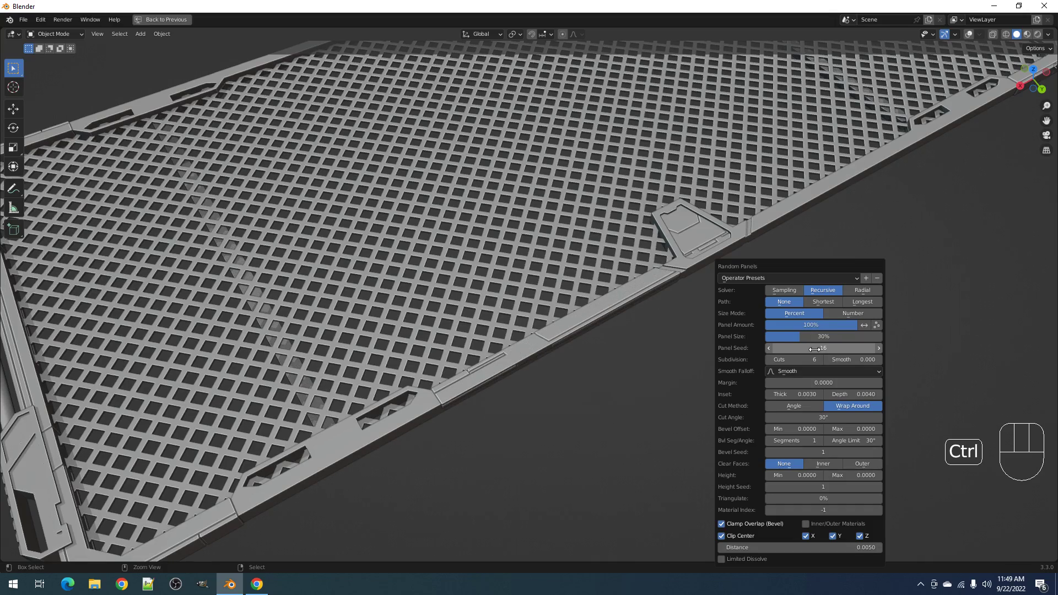
middle_drag(485, 367, 808, 332)
scroll(739, 300, up, 3)
scroll(769, 309, down, 2)
- Compare panel seeds around 14 and raise the rail's panel seed to 21
key(F9)
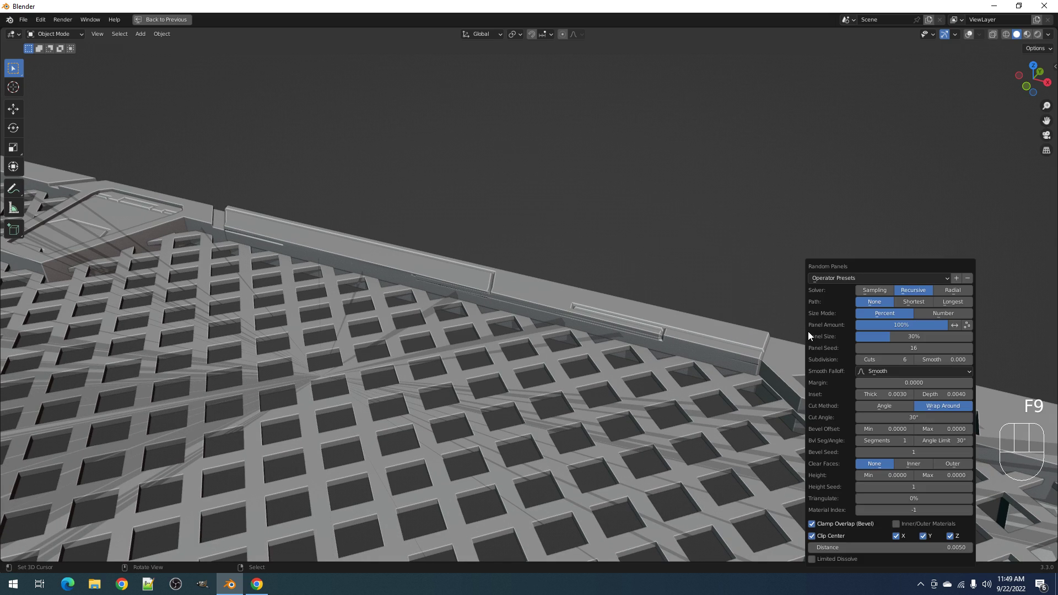
ctrl+scroll(889, 348, up, 2)
ctrl+scroll(889, 348, down, 4)
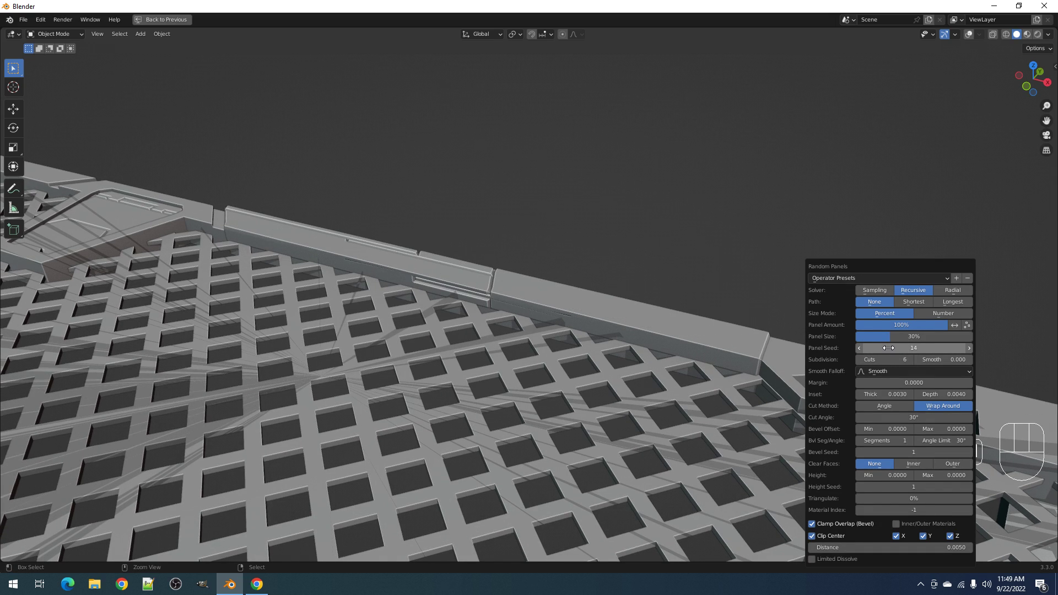
ctrl+scroll(889, 348, up, 4)
ctrl+scroll(888, 348, up, 3)
- Switch the rail's Random Panels solver to Sampling and cycle through panel seeds up to 24
middle_drag(520, 384, 776, 346)
key(F9)
click(855, 290)
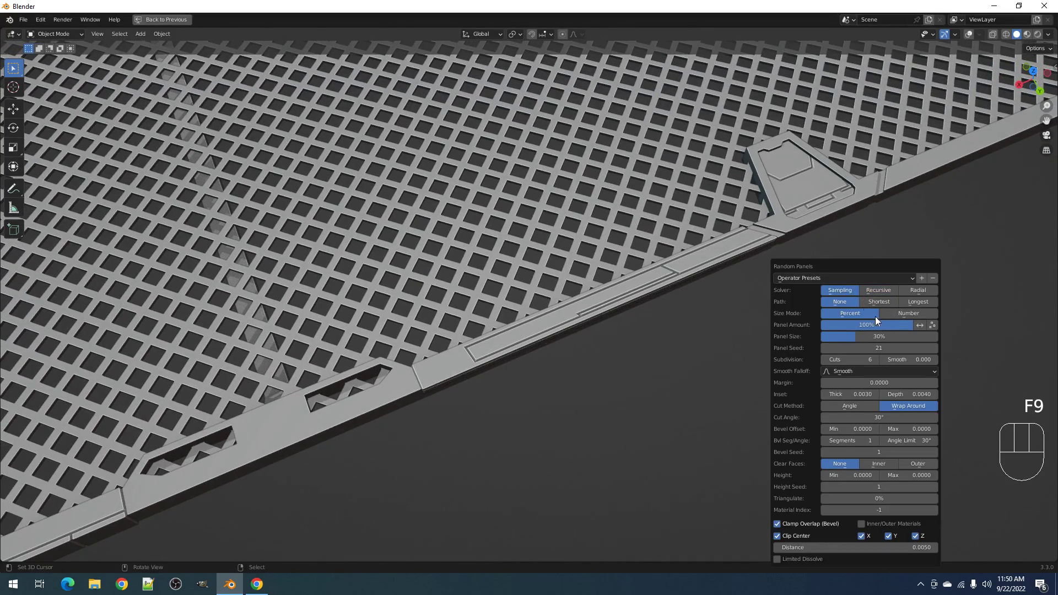
ctrl+scroll(884, 346, up, 2)
ctrl+scroll(885, 347, up, 5)
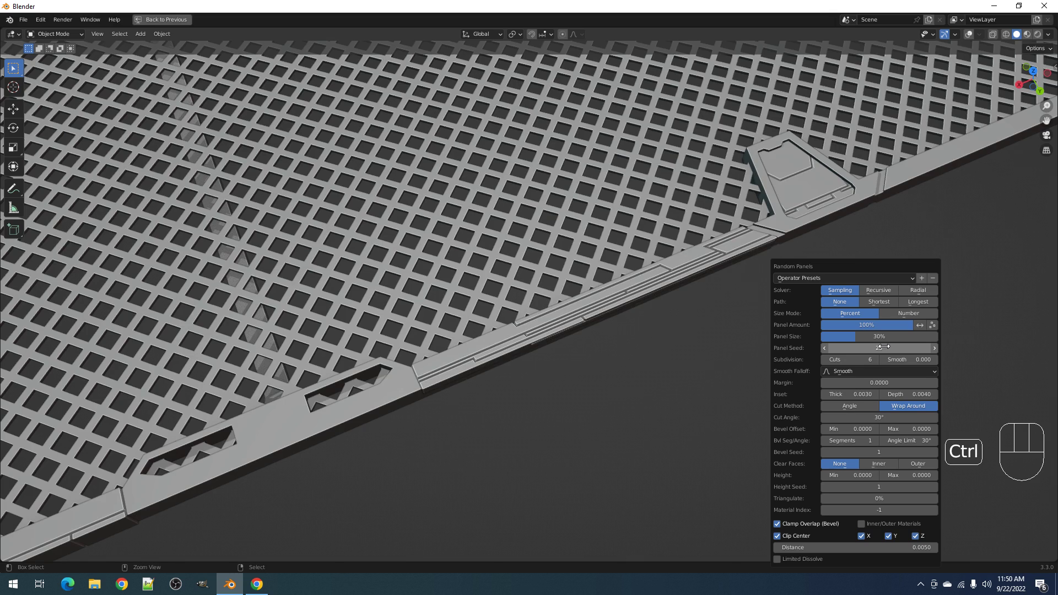
ctrl+scroll(884, 346, up, 5)
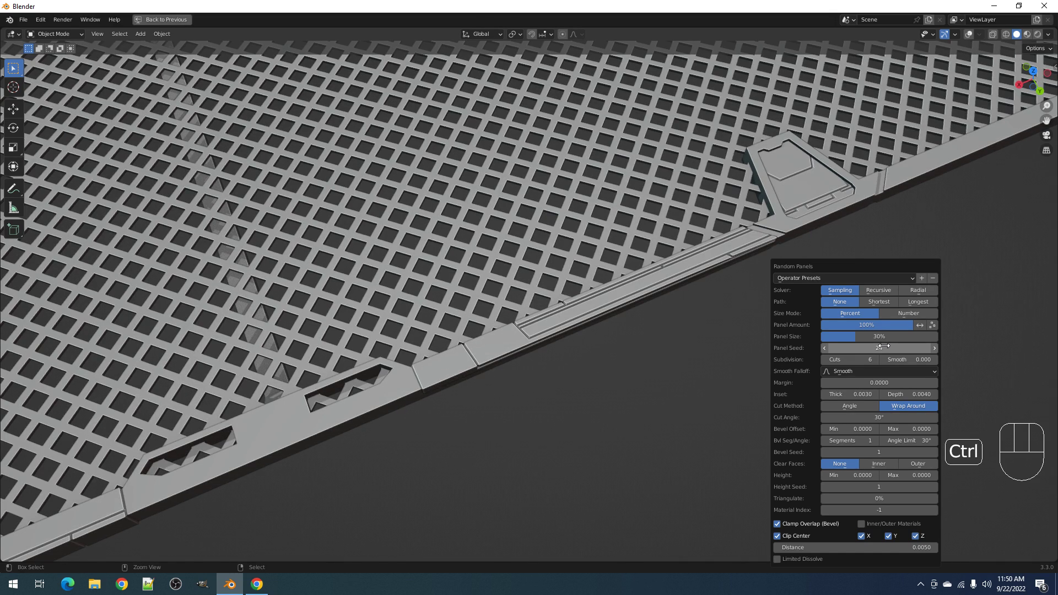
- Try panel seeds from 24 to 29 on the rail section and undo its random panels
middle_drag(645, 304, 882, 306)
scroll(837, 303, up, 5)
middle_drag(752, 316, 592, 358)
shift+middle_drag(716, 297, 687, 346)
scroll(687, 346, up, 1)
key(F9)
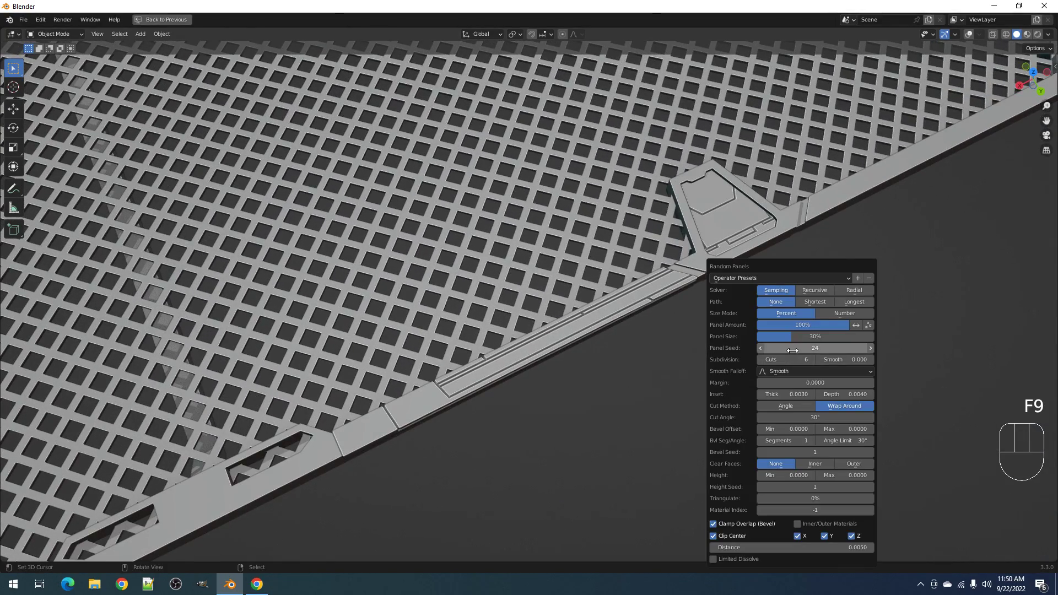
ctrl+scroll(793, 349, up, 3)
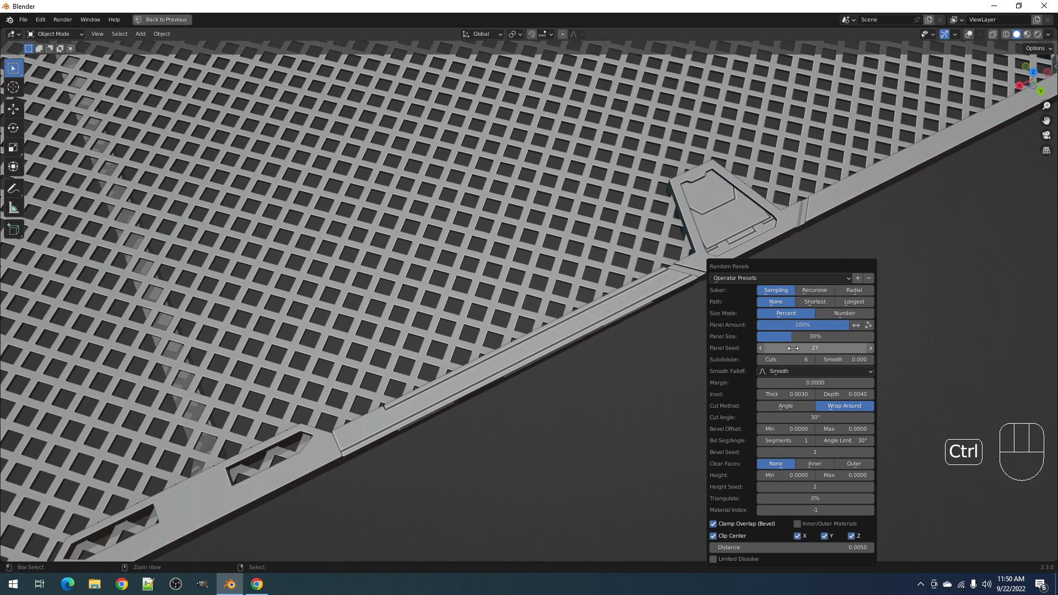
ctrl+scroll(793, 348, up, 1)
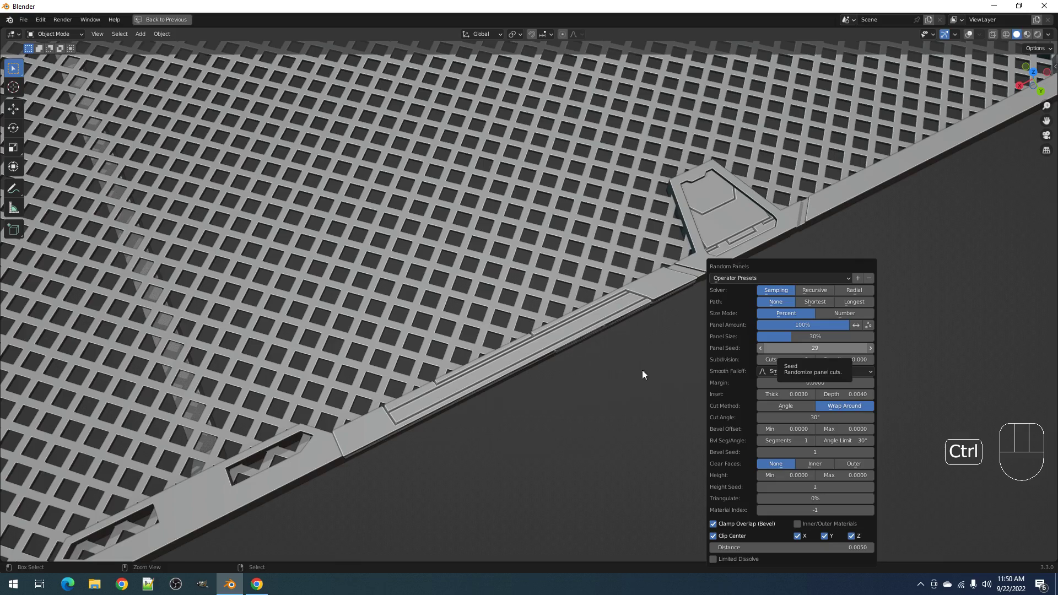
key(ctrl+z)
- Return to mesh editing, select the rail section's upper outer edge, and examine the section up close
key(Tab)
key(shift+alt+z)
key(3)
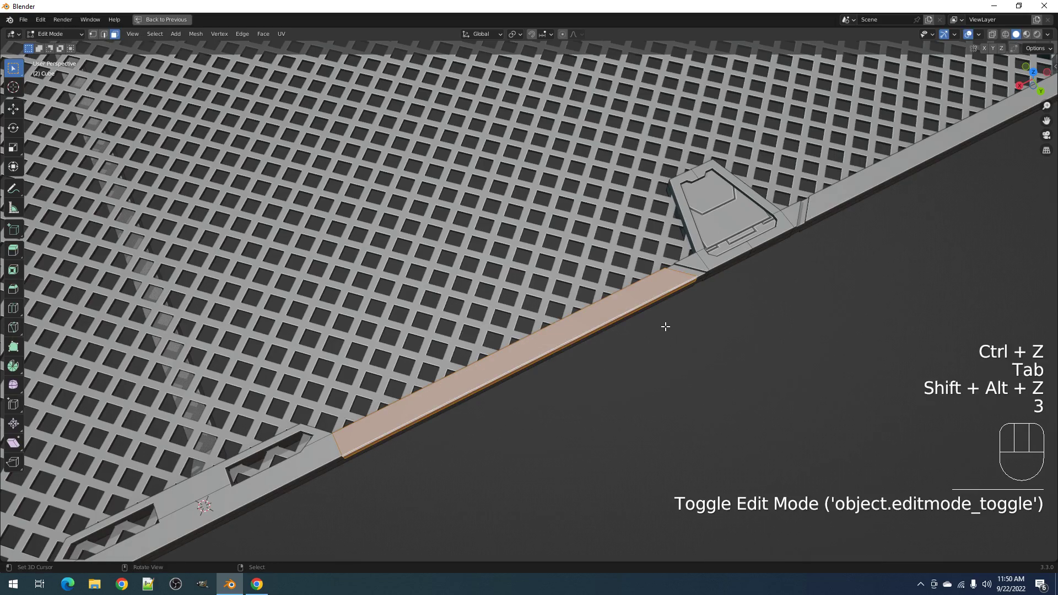
middle_drag(707, 334, 694, 306)
key(shift+q)
shift+middle_drag(557, 364, 613, 353)
scroll(613, 353, up, 2)
middle_drag(613, 353, 615, 362)
scroll(615, 361, down, 5)
key(2)
key(alt+a)
alt+shift+click(623, 352)
click(623, 351)
scroll(623, 351, down, 3)
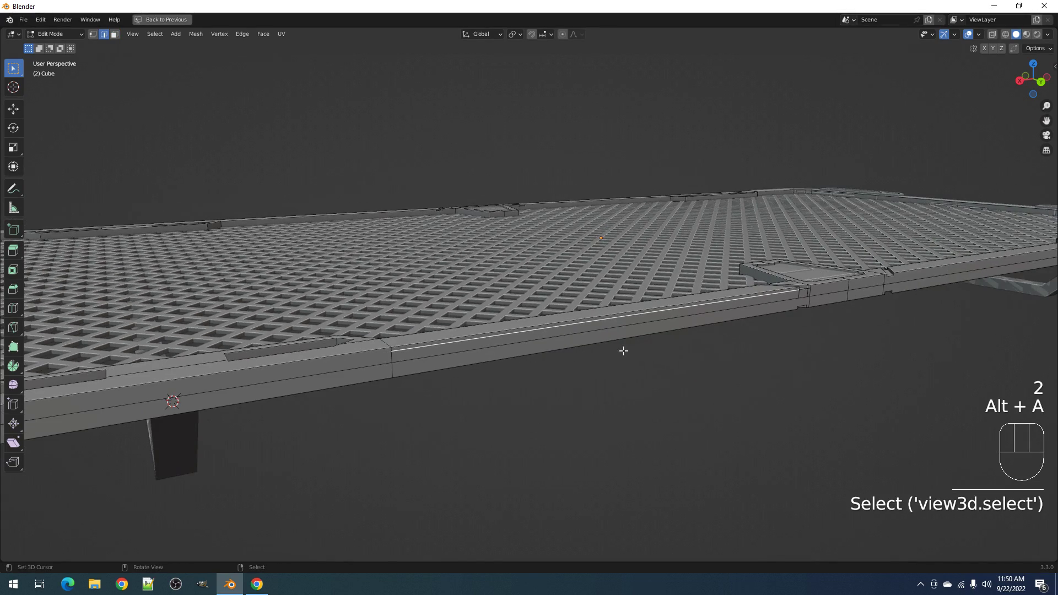
scroll(623, 351, up, 8)
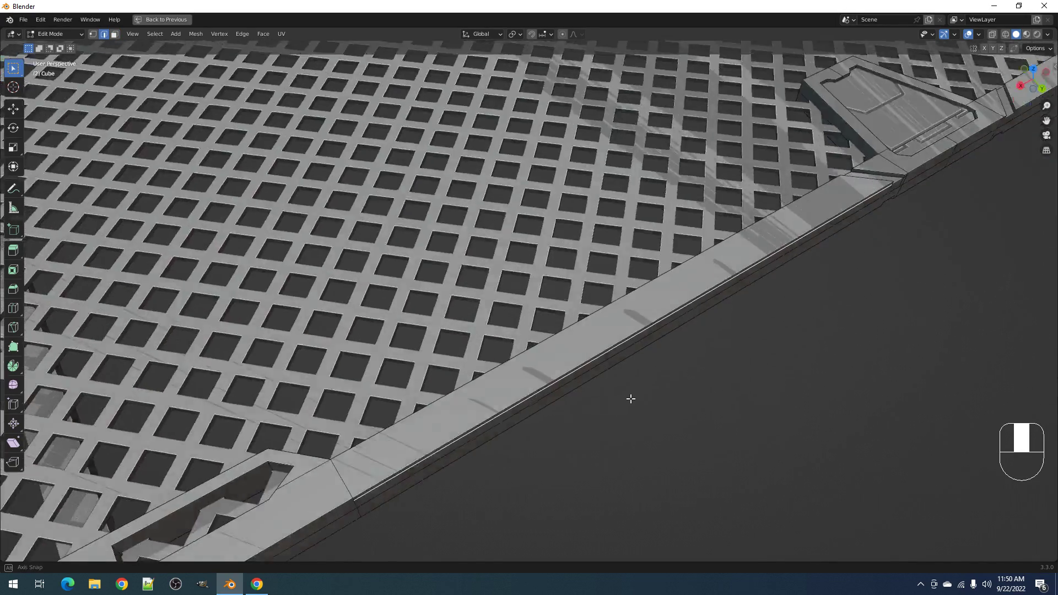
- Reselect the face loop around the plain rail section beside the tab and return to object mode
key(3)
alt+shift+click(619, 348)
middle_drag(619, 348, 652, 371)
key(Tab)
shift+middle_drag(651, 370, 613, 399)
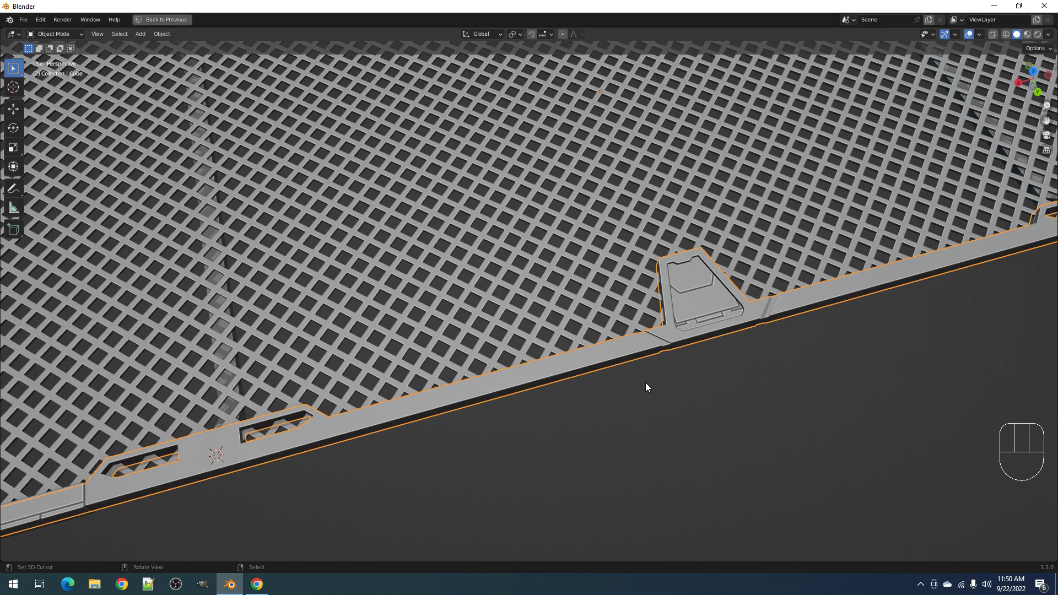
key(shift+q)
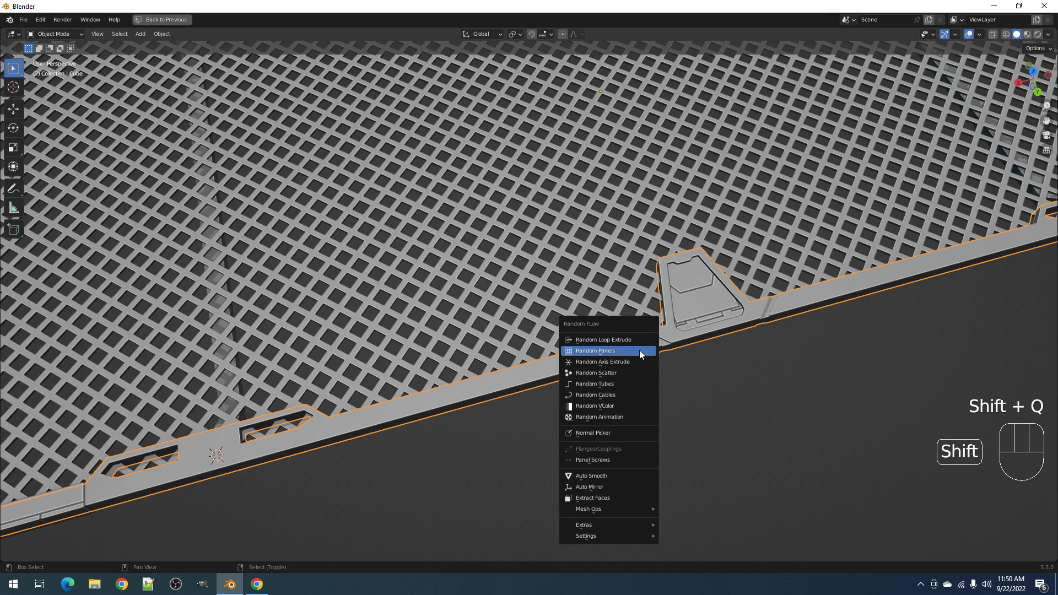
click(641, 353)
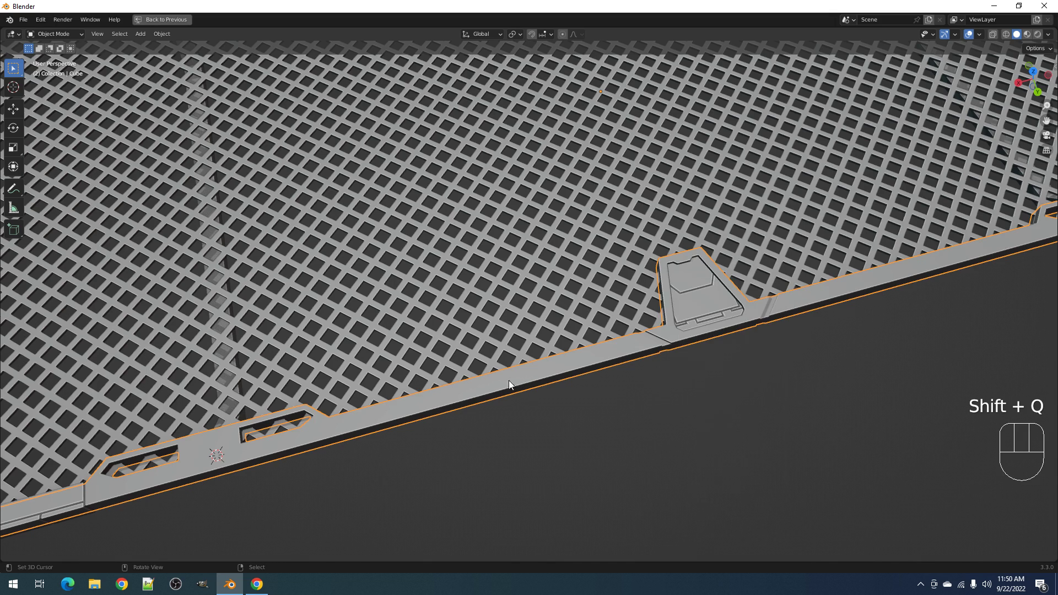
key(Tab)
key(shift+q)
key(3)
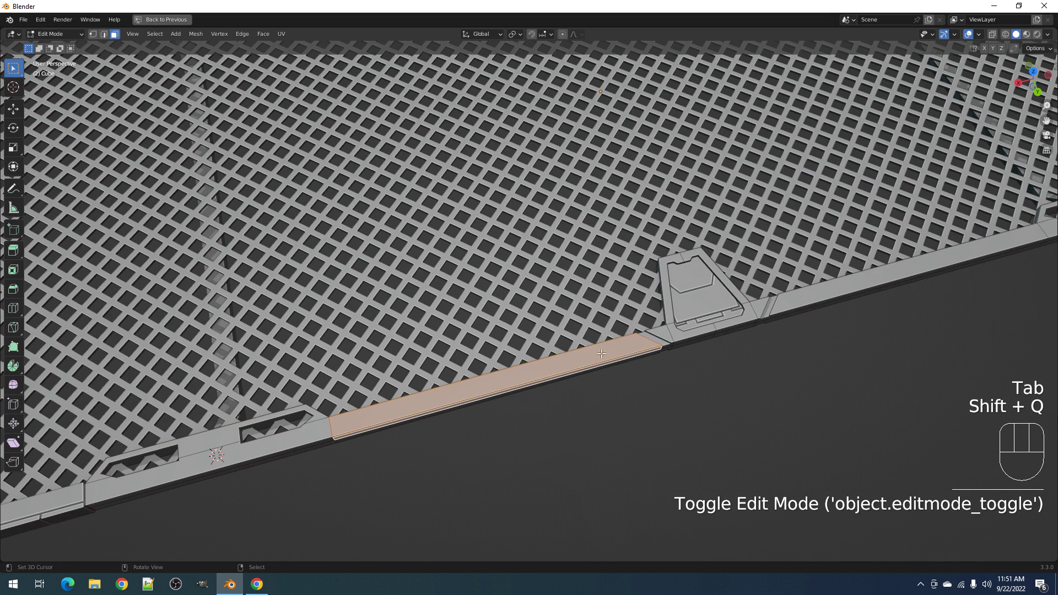
key(shift+q)
key(Tab)
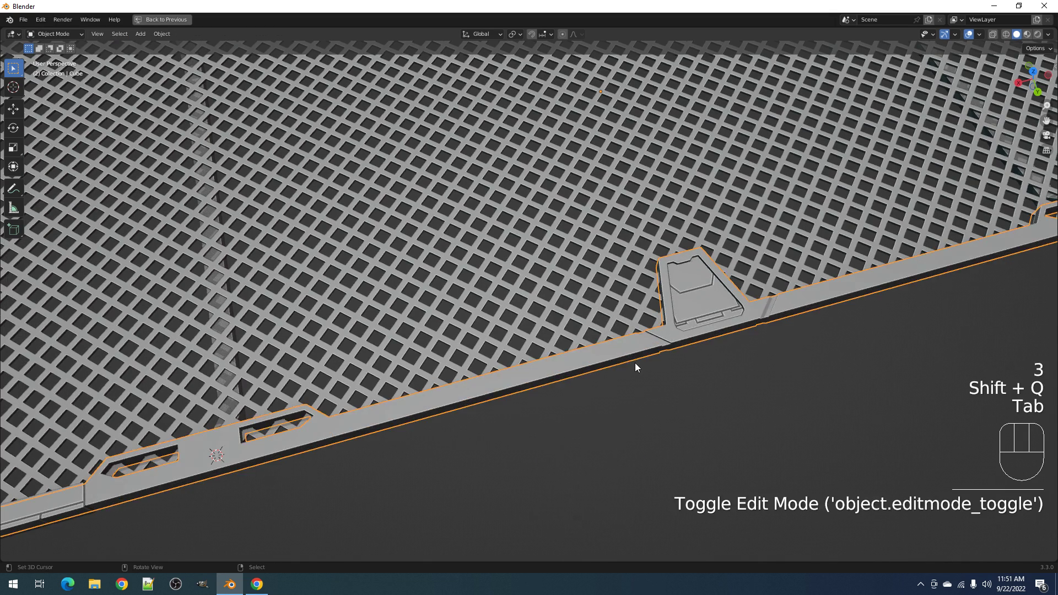
- Apply Random Panels to the selected rail section with the Sampling solver, 30% panel size and 6 cuts, and raise the panel seed
key(shift+q)
click(637, 356)
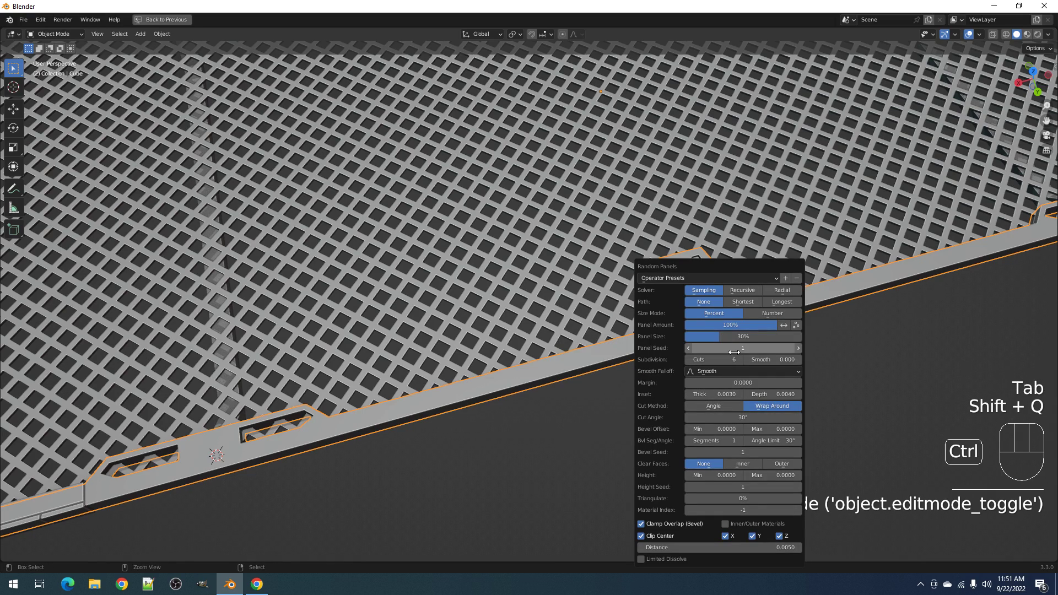
ctrl+scroll(734, 348, up, 4)
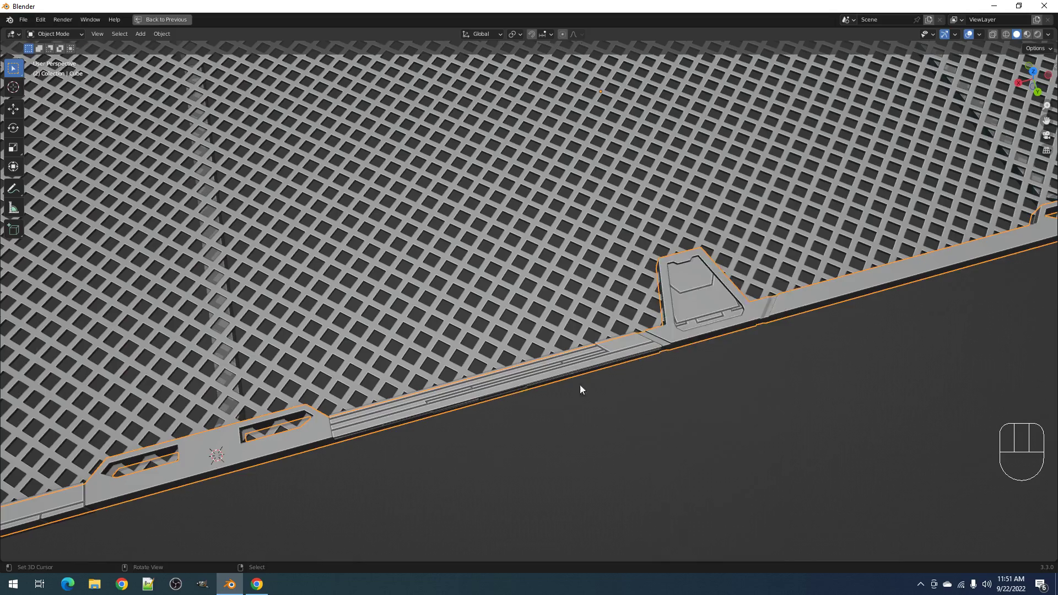
- Try higher panel seeds up to 17 for the Sampling panels on the rail section beside the tab
scroll(568, 386, down, 1)
key(shift+alt+z)
middle_drag(611, 379, 630, 362)
scroll(693, 370, down, 2)
shift+middle_drag(630, 363, 640, 366)
scroll(640, 366, up, 2)
scroll(640, 366, up, 1)
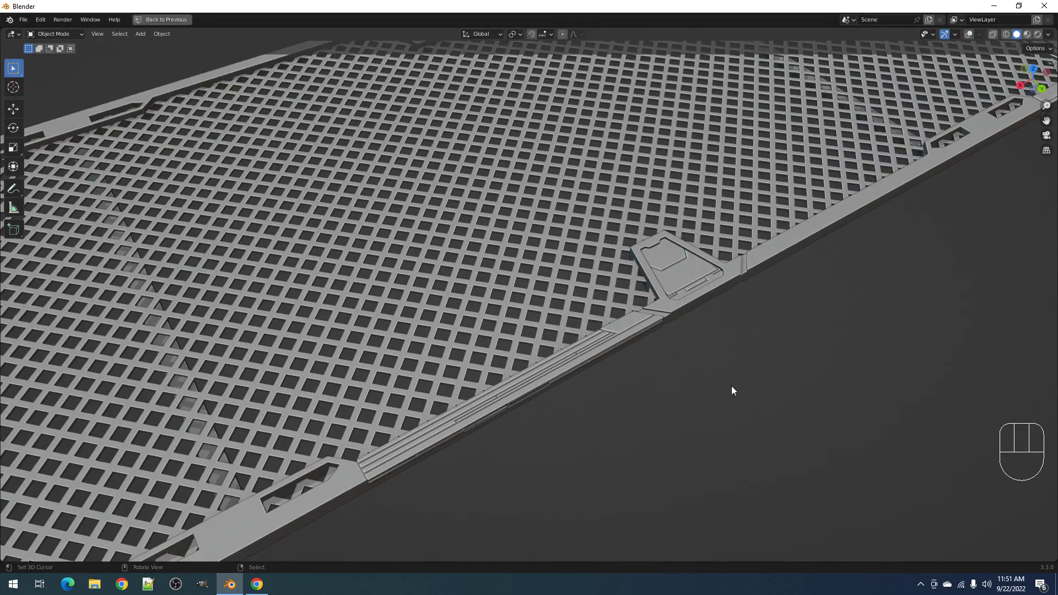
key(F9)
ctrl+scroll(836, 349, up, 4)
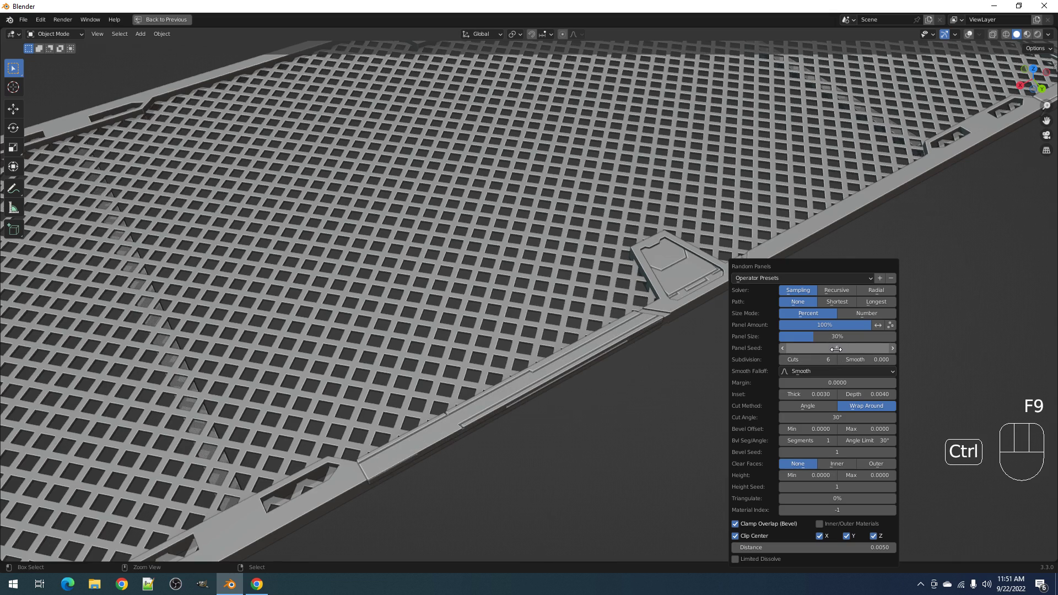
ctrl+scroll(837, 349, up, 4)
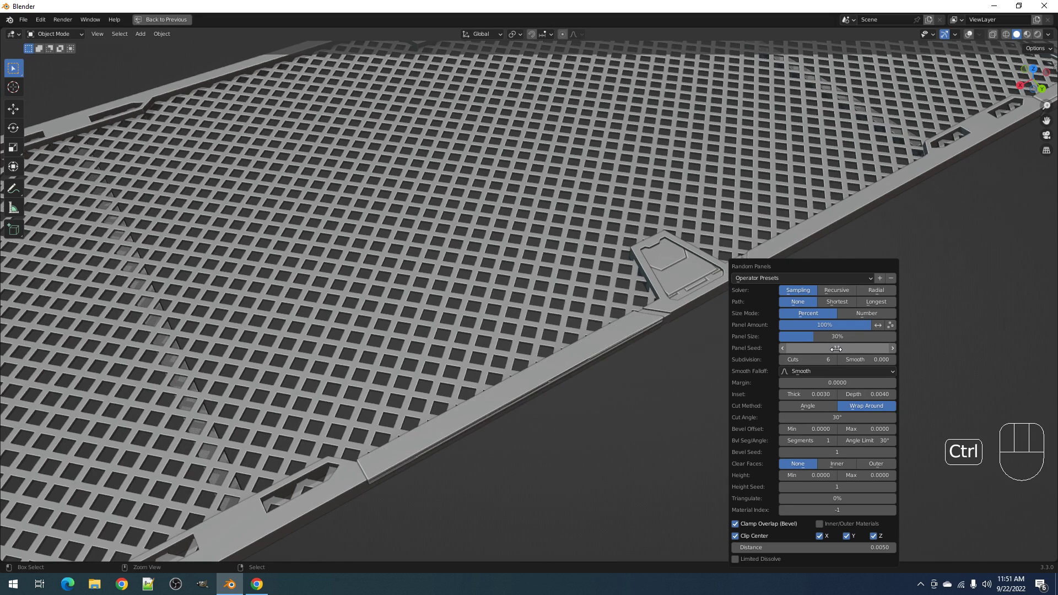
ctrl+scroll(836, 349, up, 3)
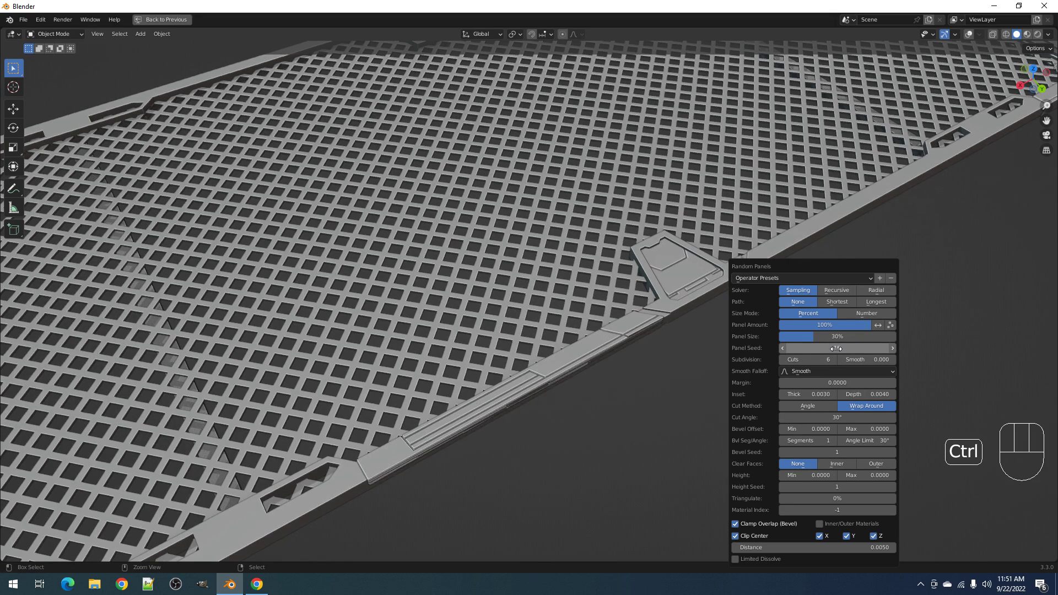
- Try the Radial solver on the rail section and undo its random panels
click(869, 291)
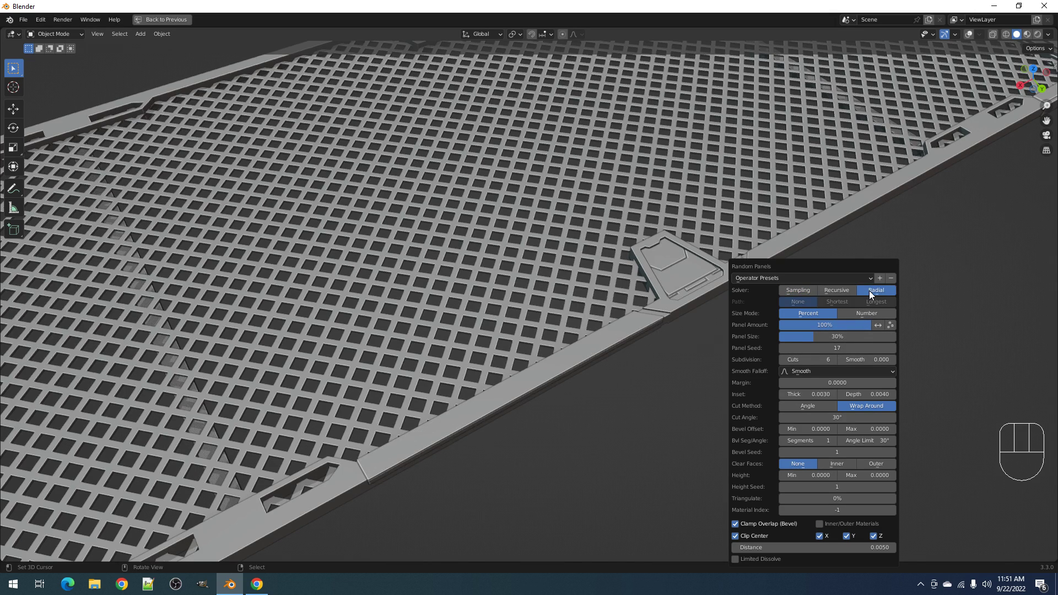
drag(858, 334, 842, 334)
key(ctrl+z)
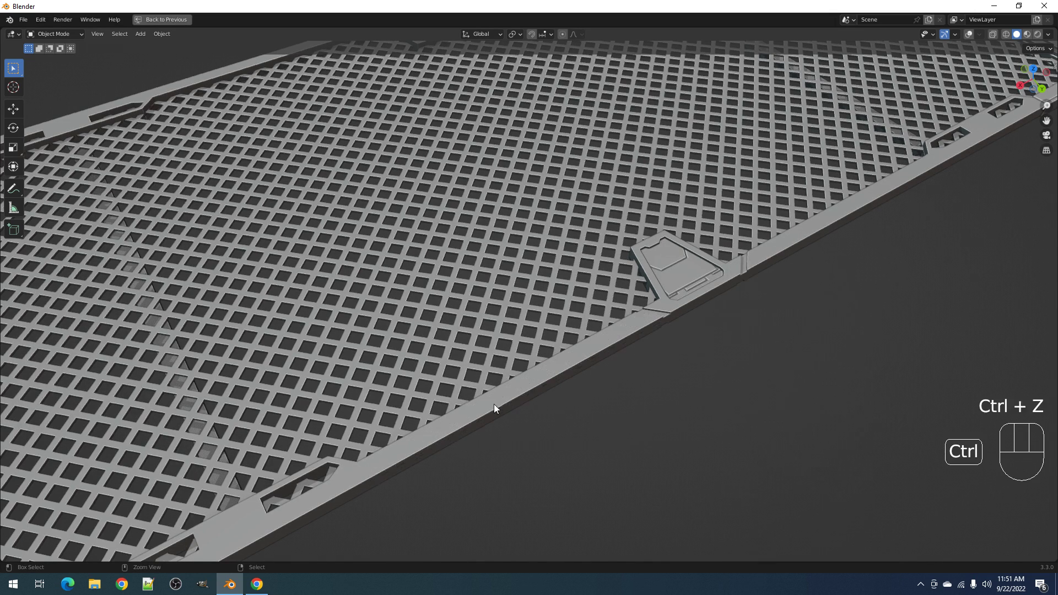
- Return to mesh editing and add three loop cuts across the plain rail section between the handle recess and the tab
key(Tab)
key(shift+alt+z)
key(ctrl+r)
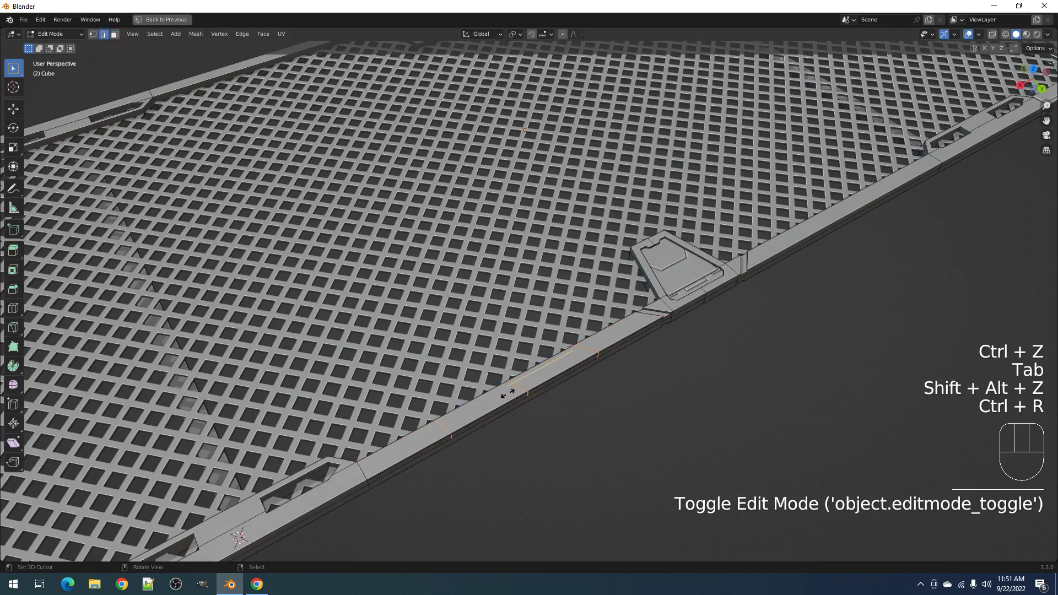
key(3)
middle_drag(499, 408, 519, 392)
scroll(461, 378, up, 2)
key(2)
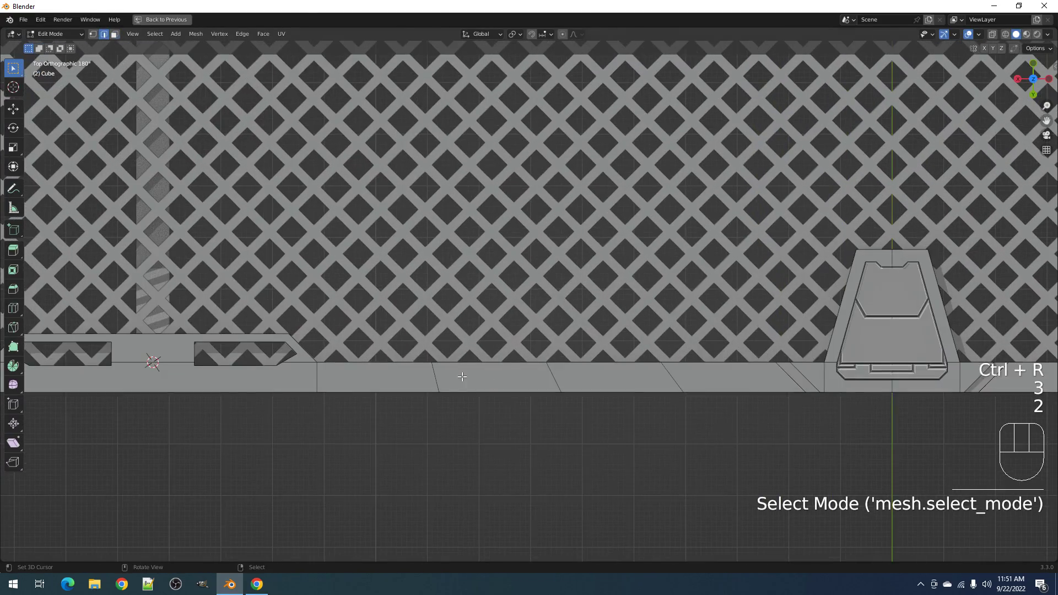
- Dissolve the three slanted loop cuts on the rail section
alt+shift+right_click(437, 380)
alt+shift+right_click(660, 383)
key(ctrl+z)
alt+shift+right_click(620, 384)
key(ctrl+x)
middle_drag(620, 384, 551, 380)
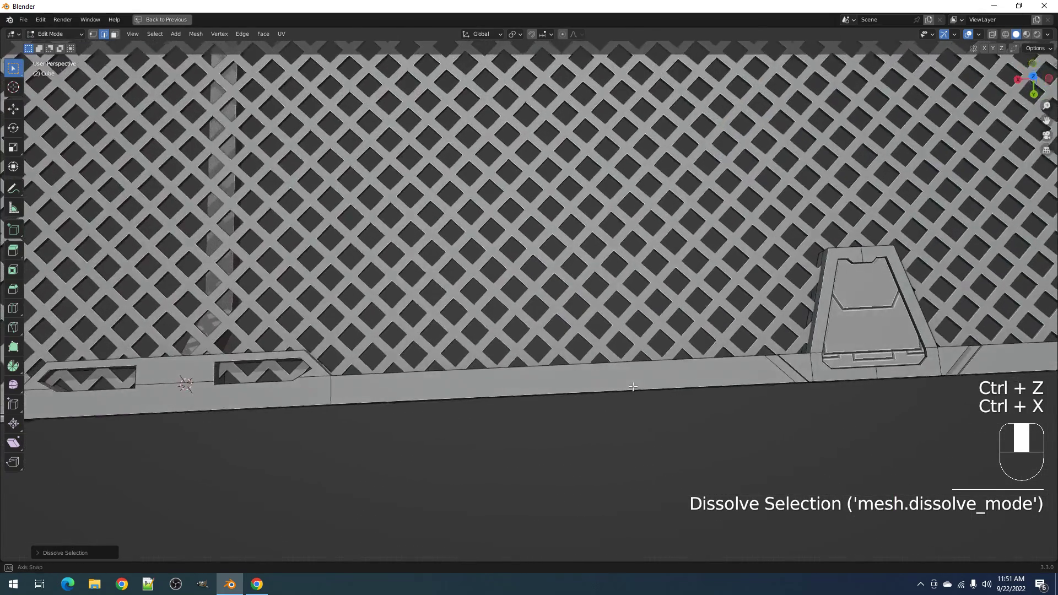
- Try a single slanted loop cut on the rail section and undo it
key(ctrl+r)
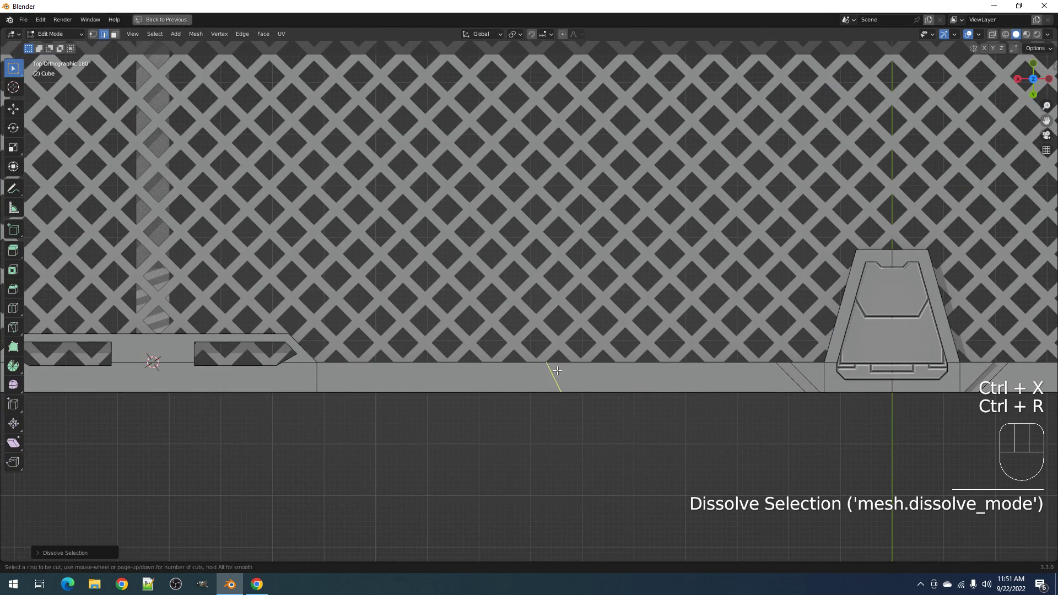
click(548, 371)
click(517, 371)
key(ctrl+z)
key(ctrl+r)
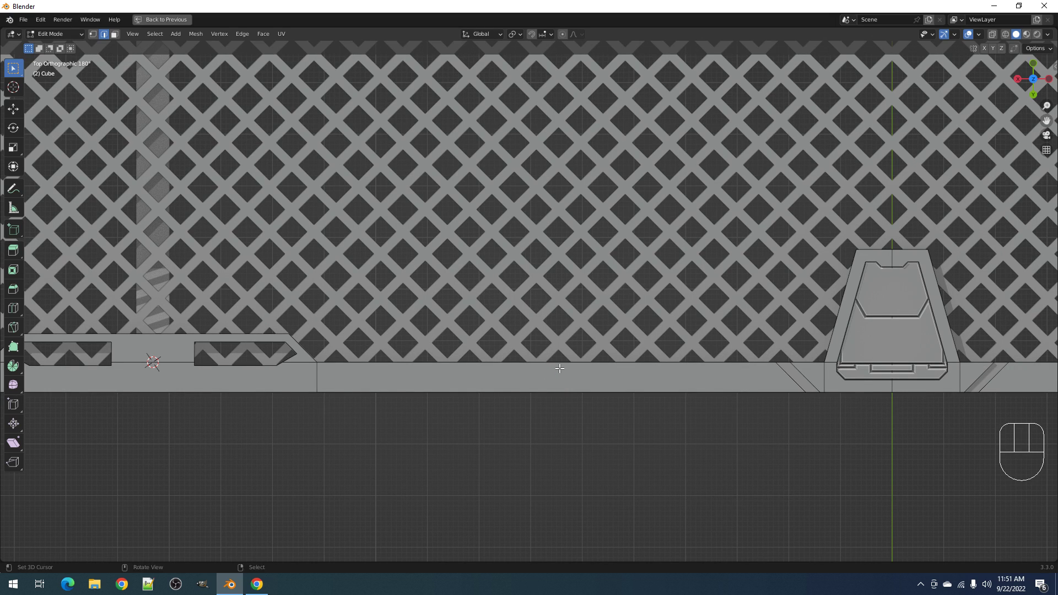
- Add one loop cut near the middle of the rail section, with Even and Flipped on to match the straight end
key(ctrl+r)
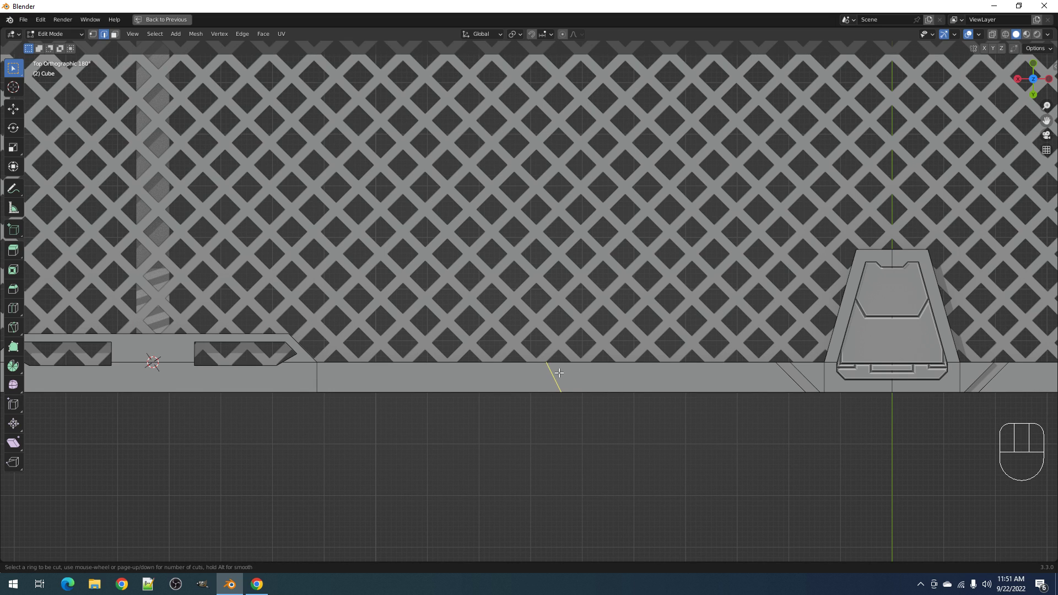
click(559, 373)
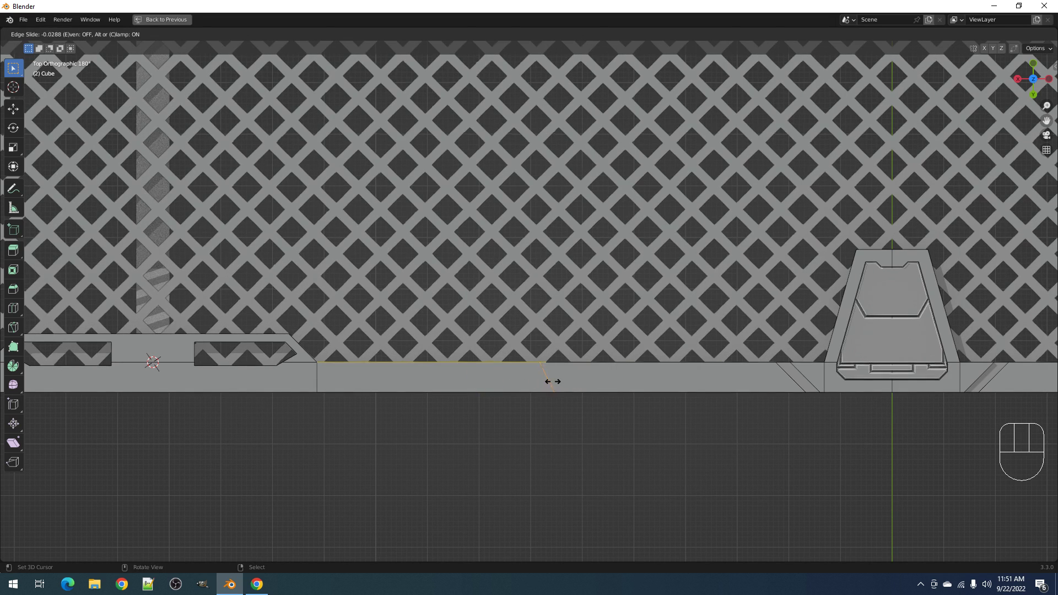
key(e)
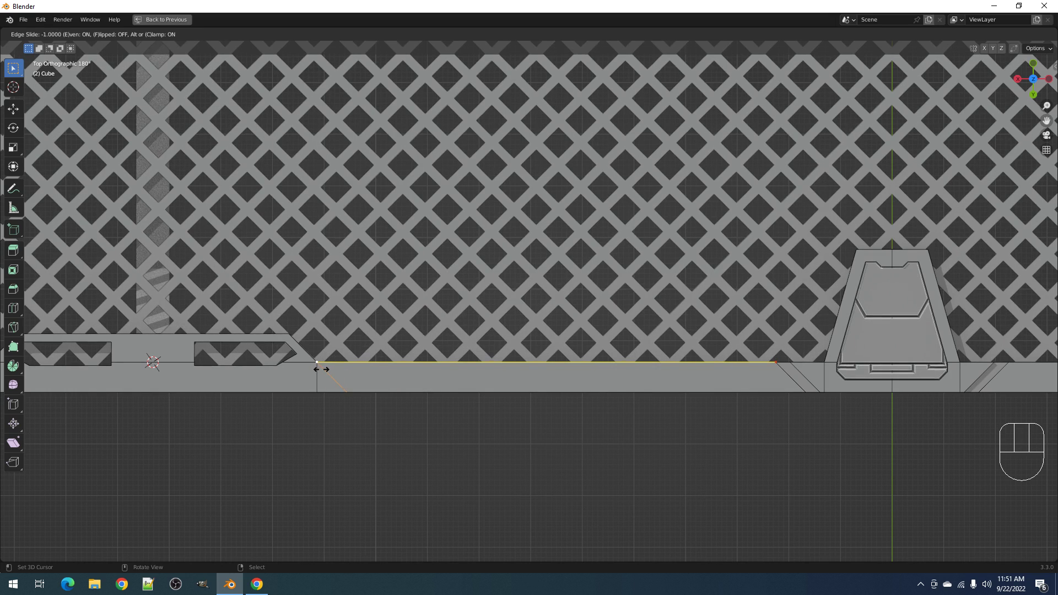
key(shift)
key(f)
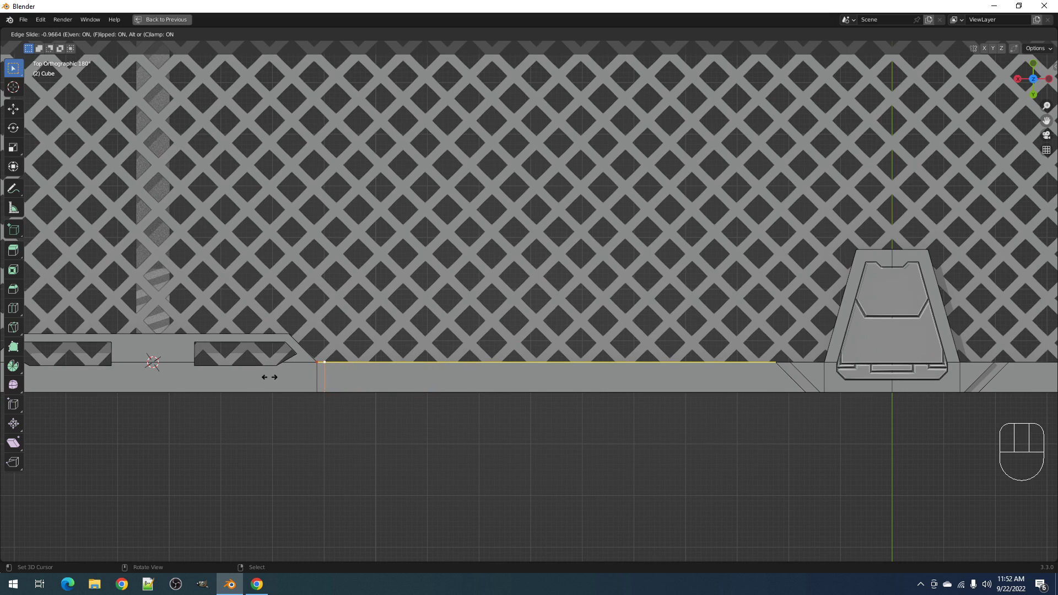
key(ctrl)
ctrl+click(512, 372)
scroll(634, 392, down, 1)
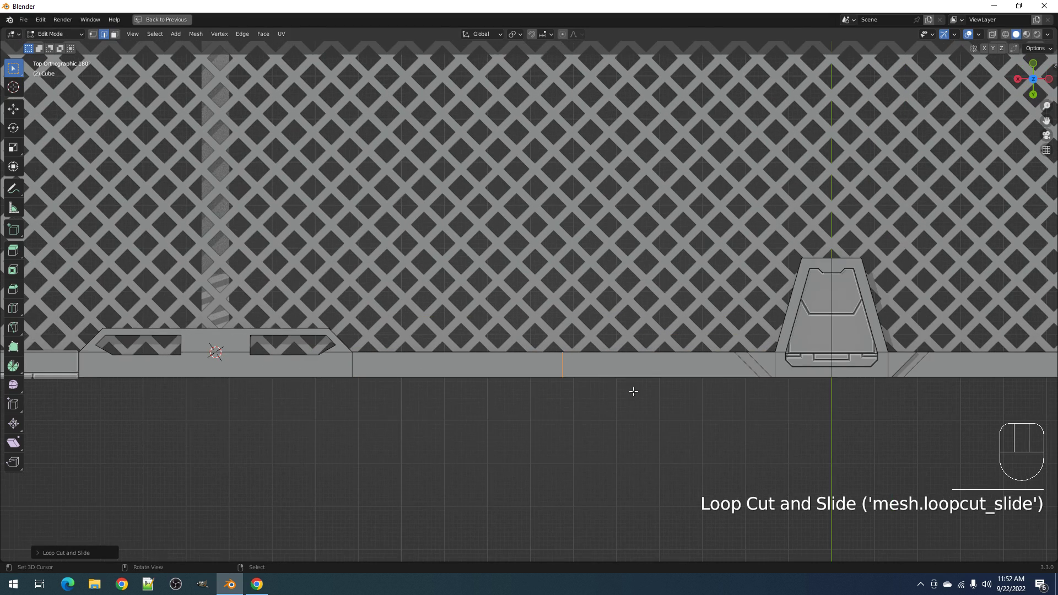
- Bevel the middle loop cut across the rail section into a wide band of several segments
key(alt+a)
alt+shift+click(563, 367)
middle_drag(564, 367, 634, 385)
key(ctrl+b)
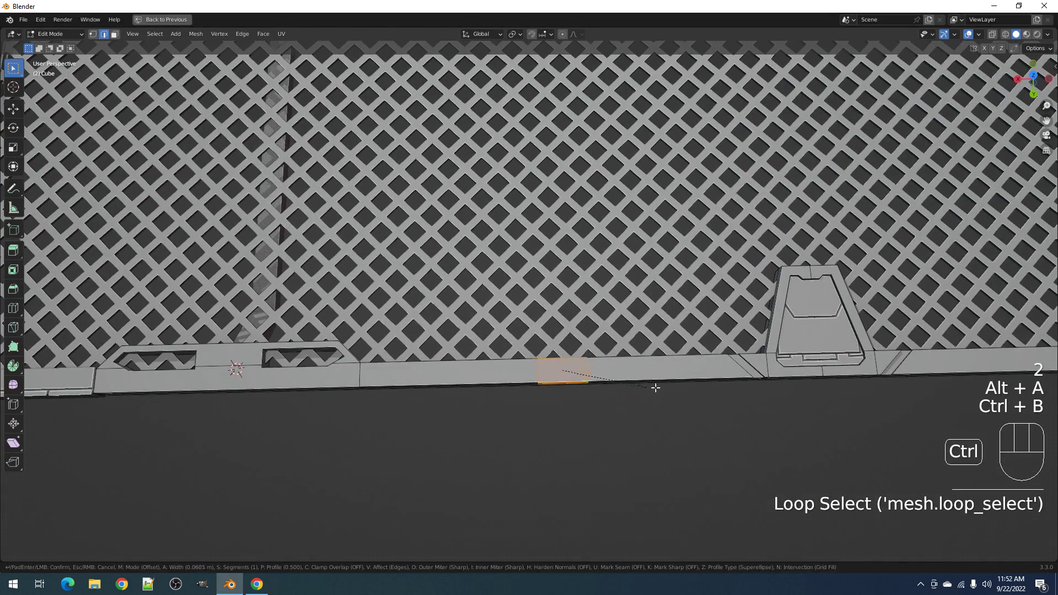
scroll(762, 391, up, 1)
click(761, 391)
- Select the face loops along the divided rail section and apply Random Panels in object mode with the Radial solver and 20% panel size
key(alt+a)
middle_drag(759, 390, 584, 380)
key(3)
alt+shift+click(472, 391)
alt+shift+click(529, 358)
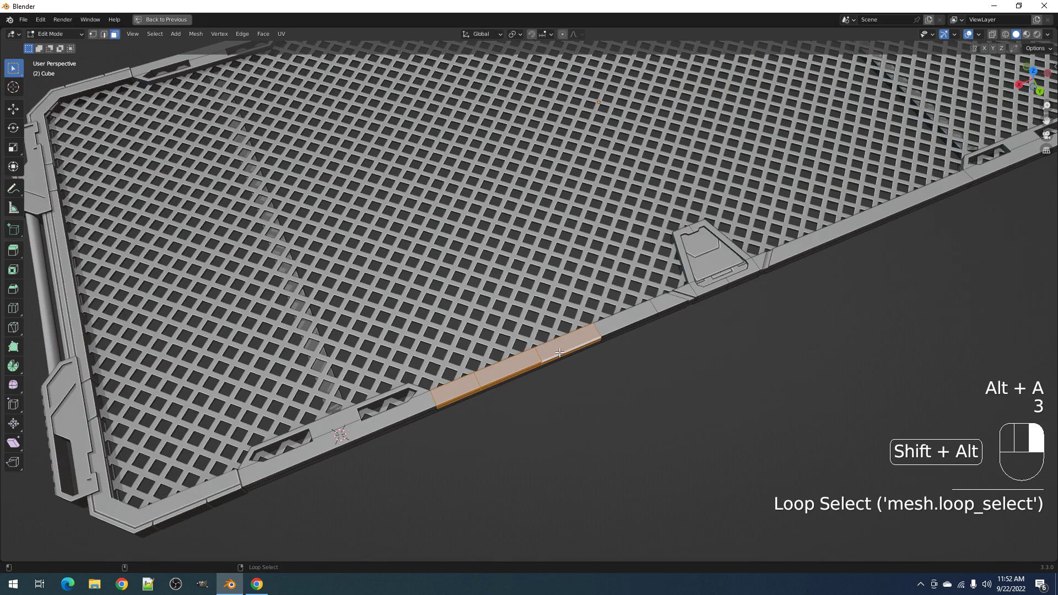
alt+shift+click(631, 320)
alt+shift+click(664, 308)
key(Tab)
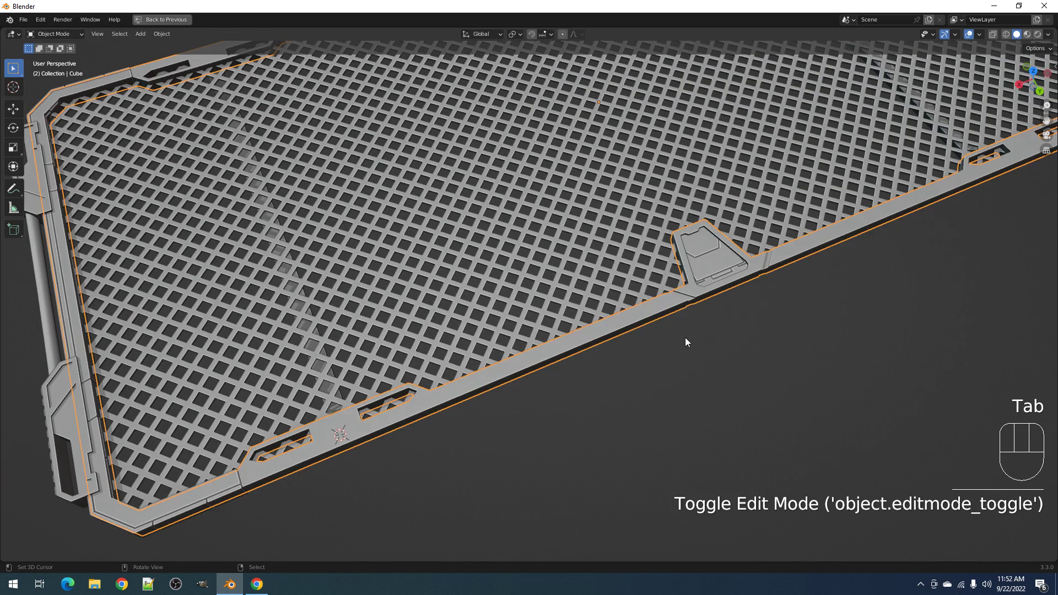
key(shift+q)
click(690, 335)
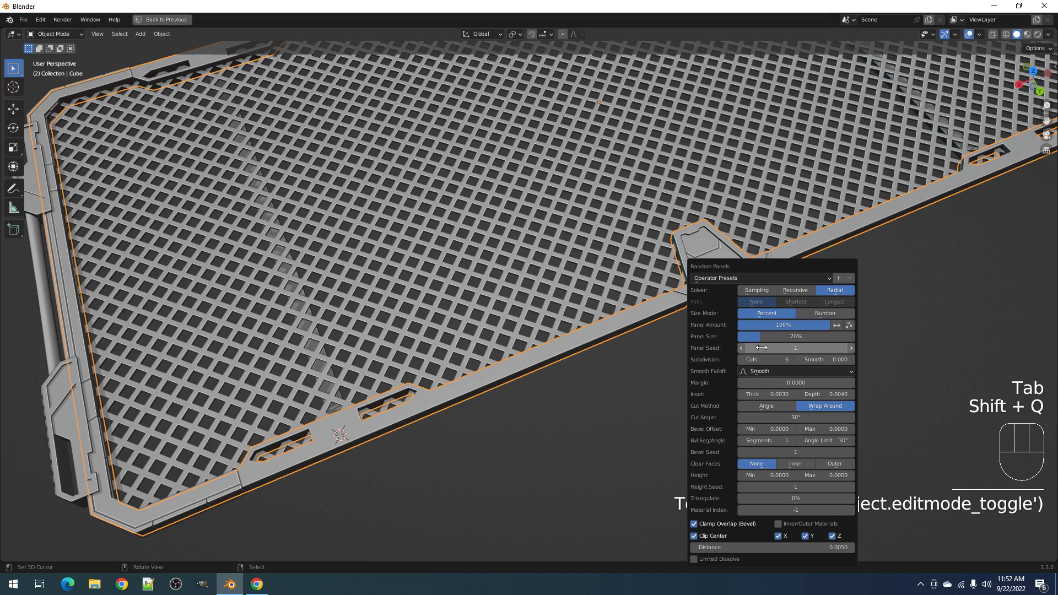
- Undo the random panels, face selections, bevel and middle loop cut on the rail section
key(ctrl+z)
key(ctrl+z)
key(ctrl+z)
key(ctrl+z)
key(ctrl+z)
key(ctrl+z)
key(ctrl+z)
key(ctrl+z)
key(ctrl+z)
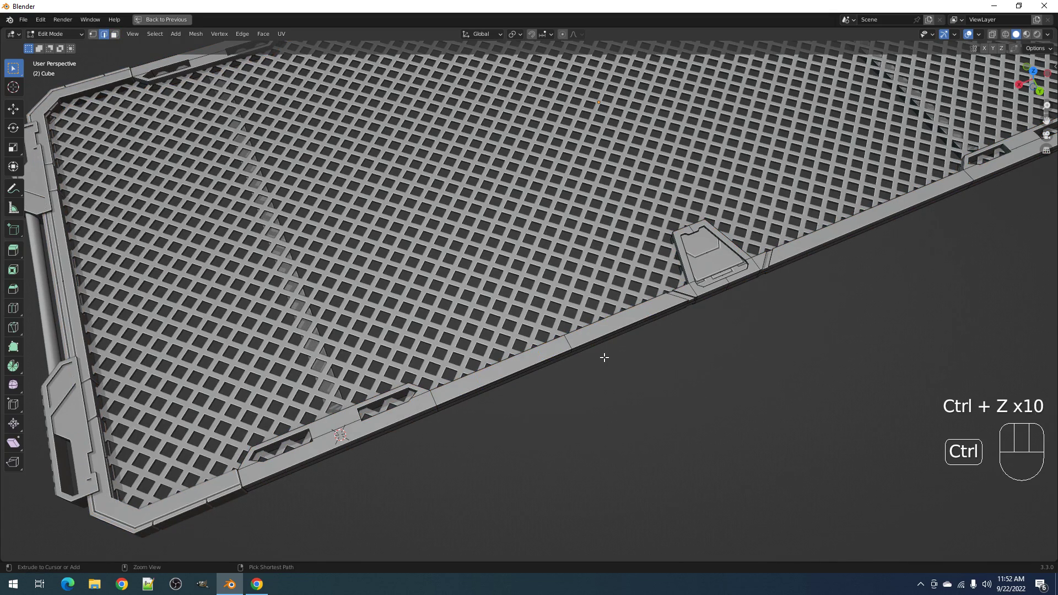
- Add a single straight loop cut at the centre of the plain rail section, with Even and Flipped on
key(ctrl+r)
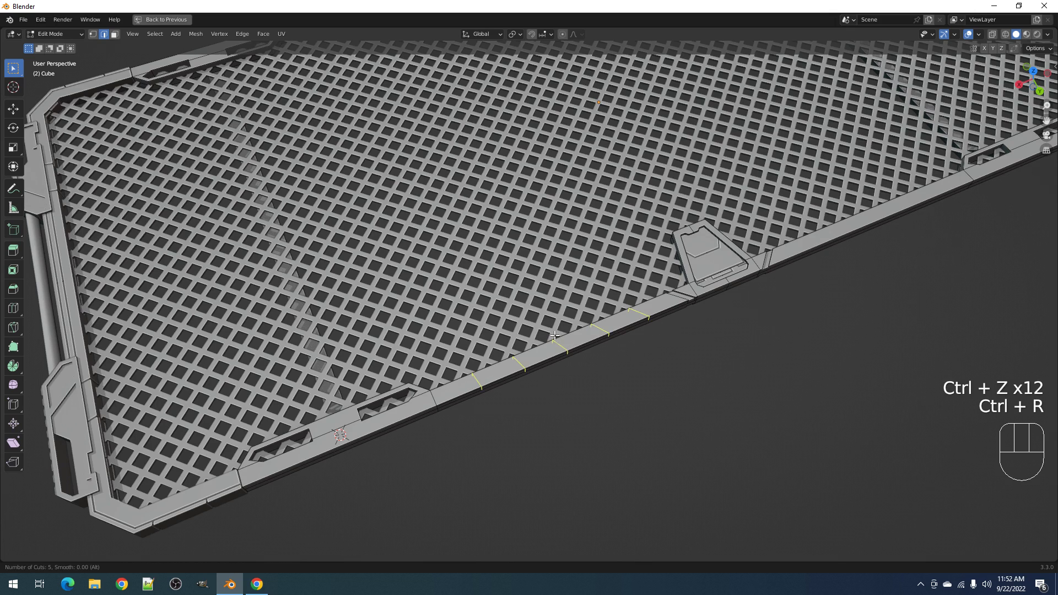
scroll(556, 336, up, 17)
key(ctrl+r)
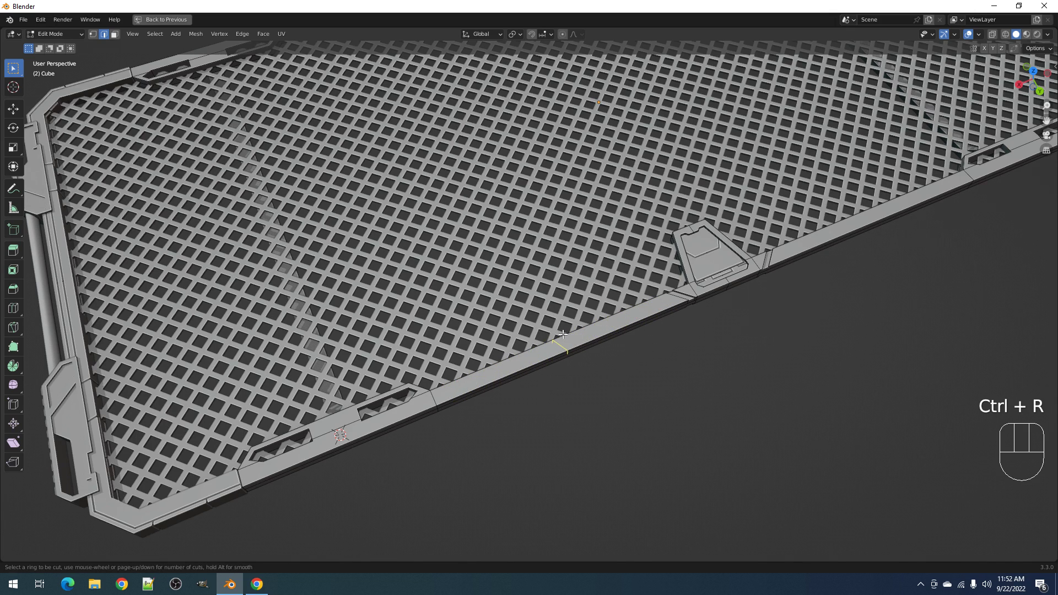
click(562, 335)
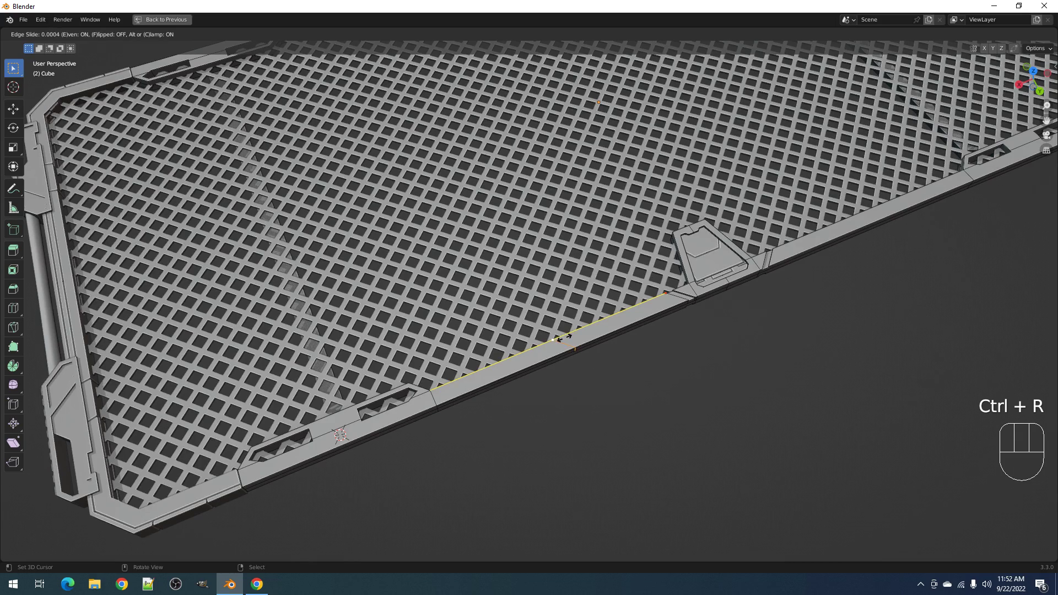
key(f)
key(ctrl)
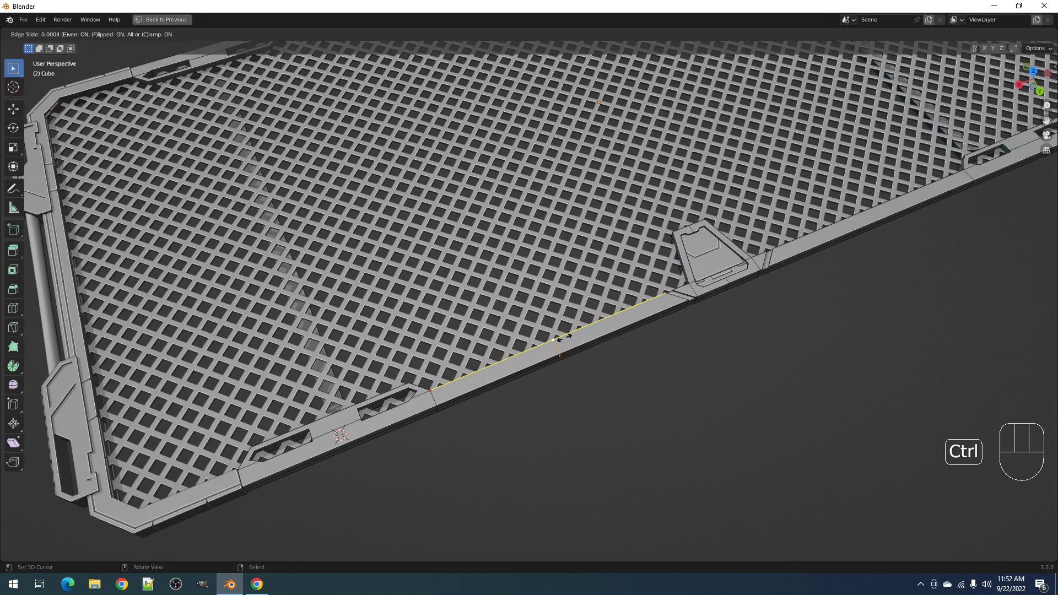
ctrl+click(561, 340)
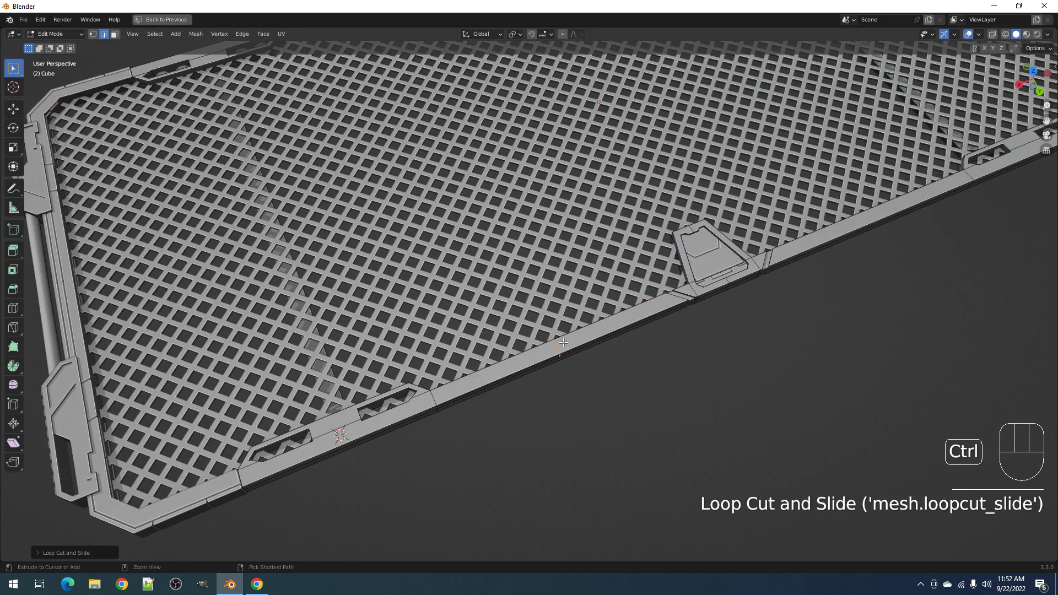
- Bevel the centre loop cut with 3 segments to a width of about 0.27 m
scroll(642, 370, up, 4)
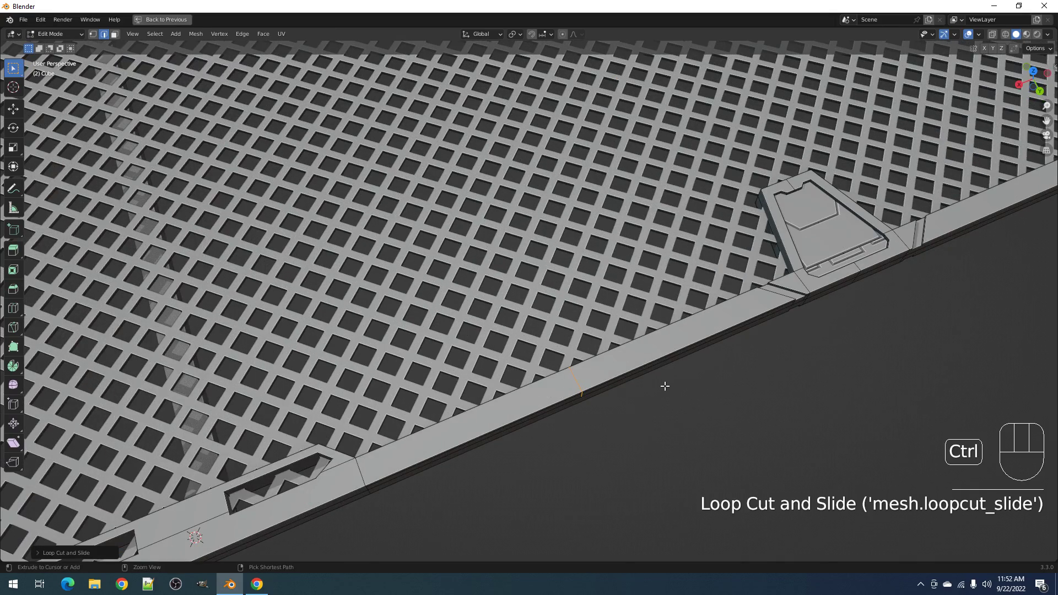
key(ctrl+b)
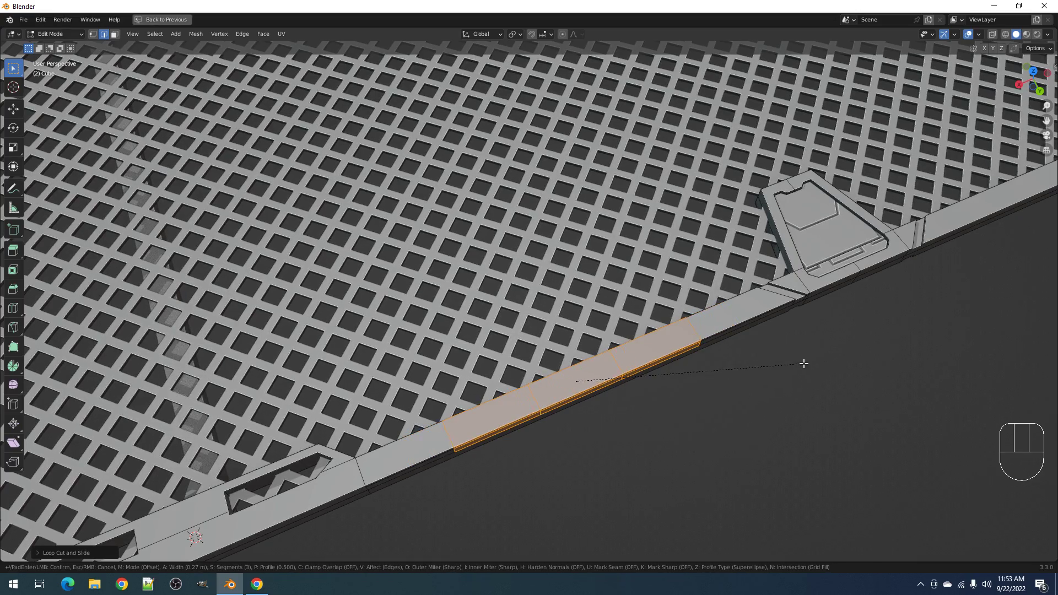
click(814, 360)
- Select all five face loops along the rail section between the handle recess and the tab, and return to object mode
key(alt+a)
middle_drag(645, 412, 612, 374)
key(3)
alt+shift+click(368, 417)
alt+shift+click(455, 410)
alt+shift+click(561, 402)
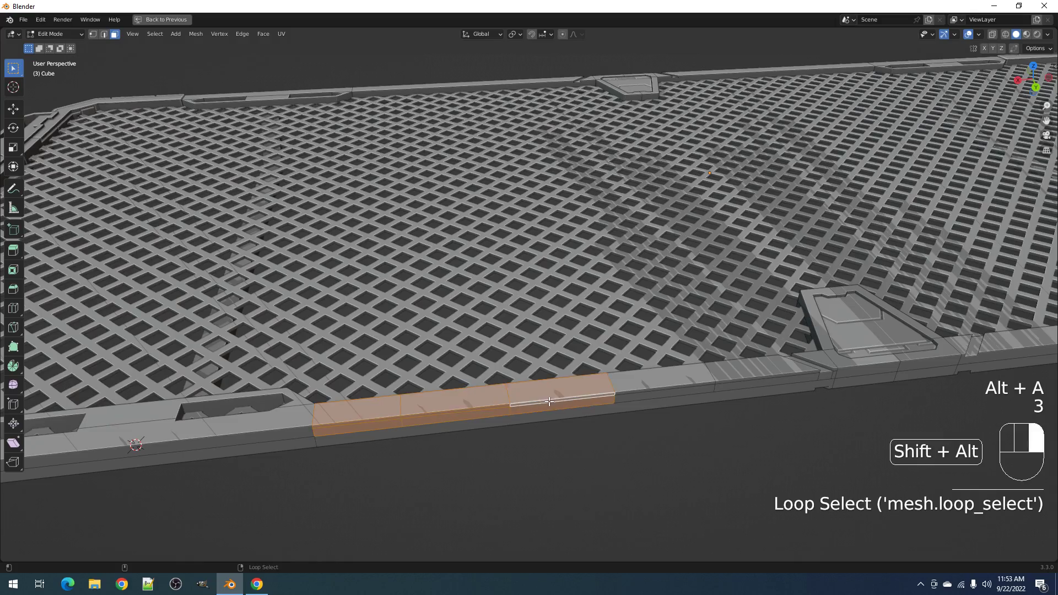
alt+shift+click(665, 394)
alt+shift+click(737, 380)
mouse_move(737, 381)
middle_down()
mouse_move(888, 363)
mouse_move(720, 385)
middle_up()
key(Tab)
- Generate random panels on the selected rail section with the Radial solver, trying panel seeds up to 10
scroll(698, 388, up, 6)
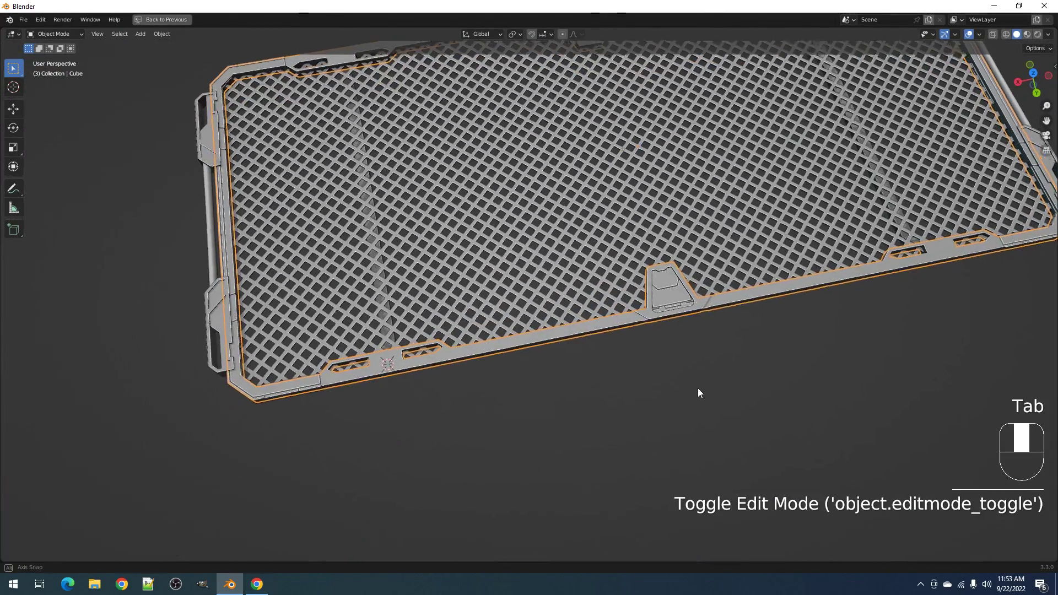
key(shift+alt+z)
key(shift+q)
click(714, 365)
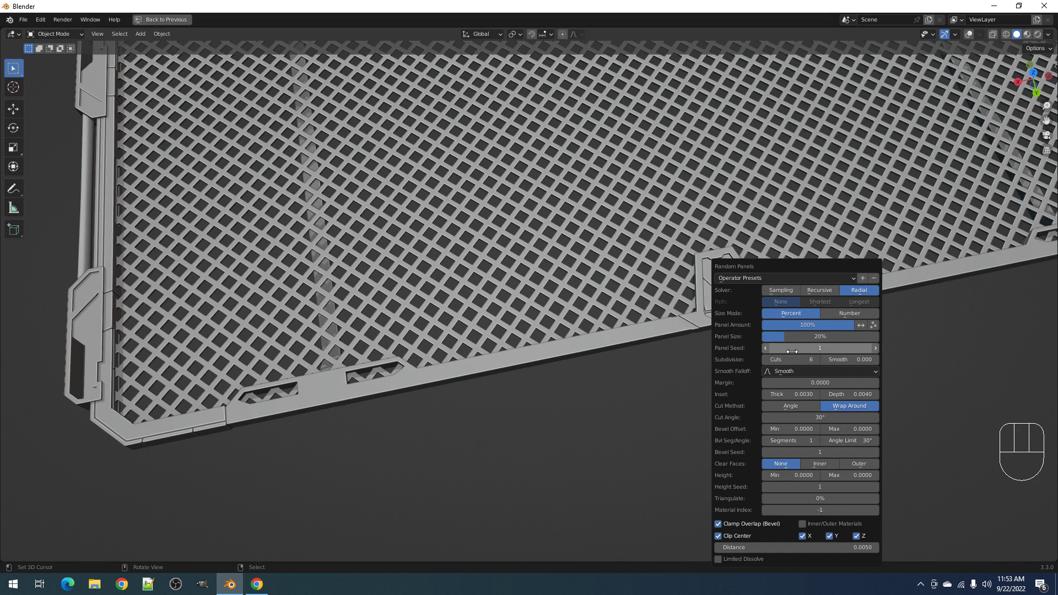
ctrl+scroll(793, 348, up, 1)
ctrl+scroll(794, 349, up, 4)
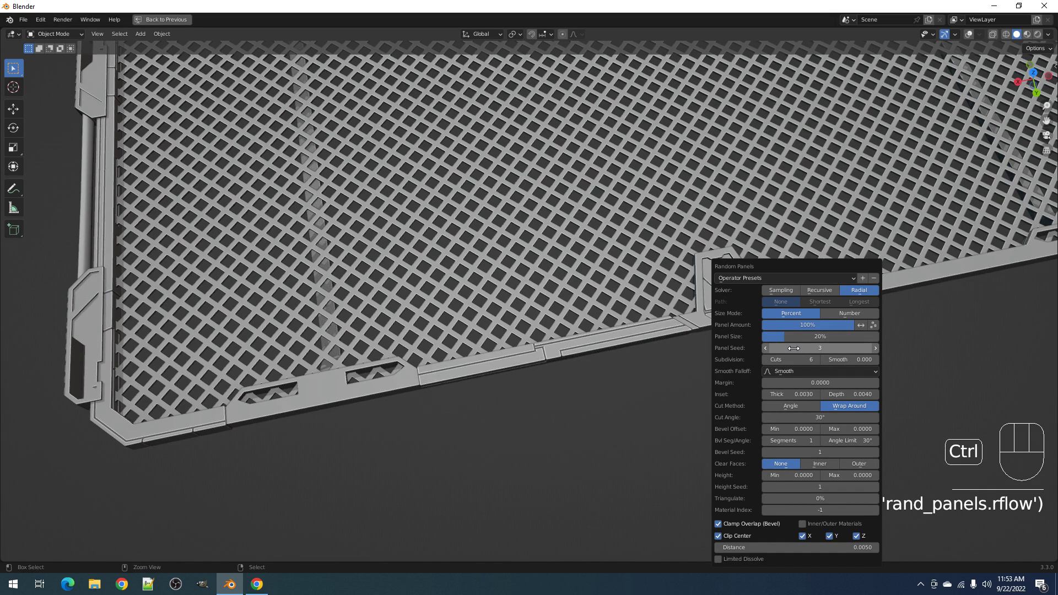
ctrl+scroll(794, 348, up, 3)
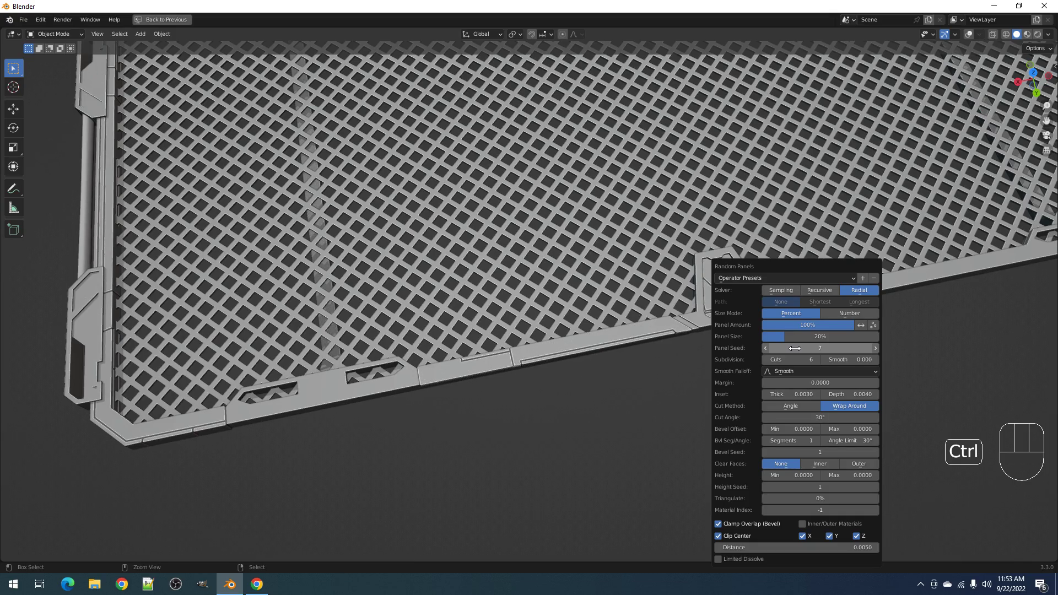
ctrl+scroll(794, 349, up, 2)
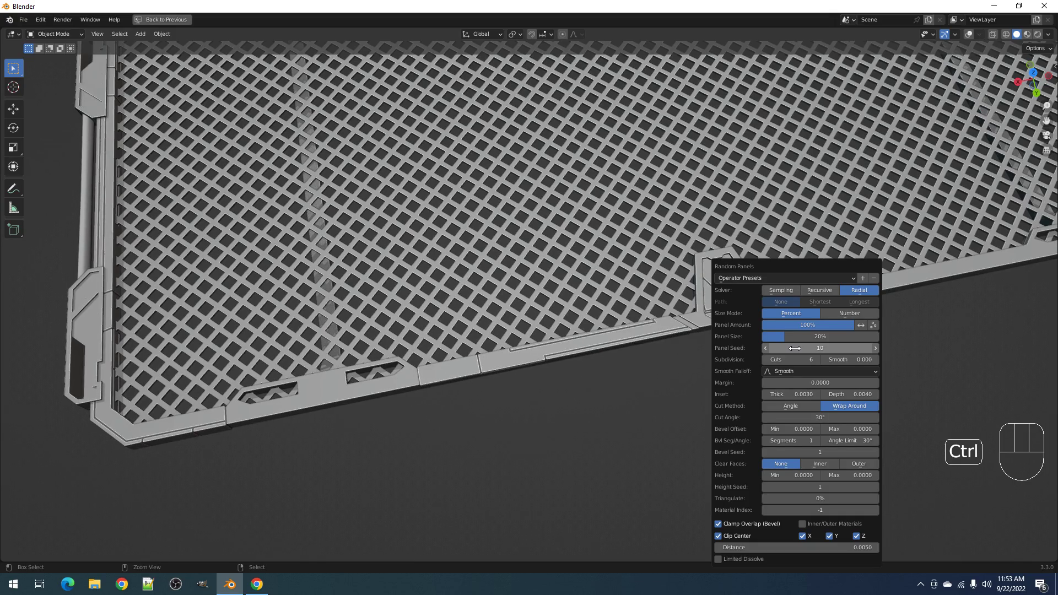
middle_drag(597, 384, 694, 384)
- Switch the random panels to the Recursive solver and try panel seed 22 and other seed values
key(F9)
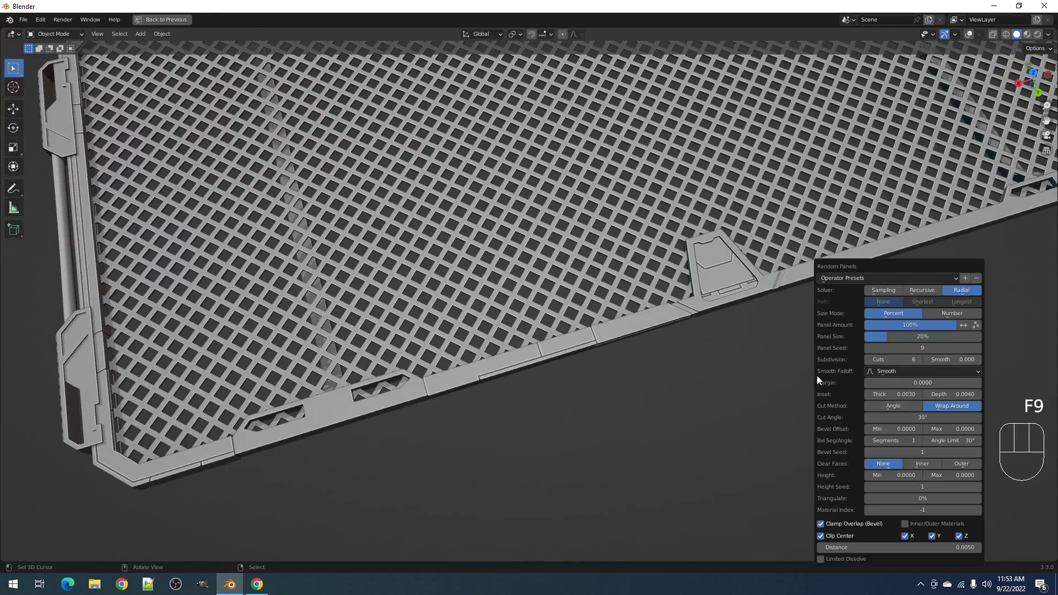
click(914, 289)
drag(928, 347, 927, 346)
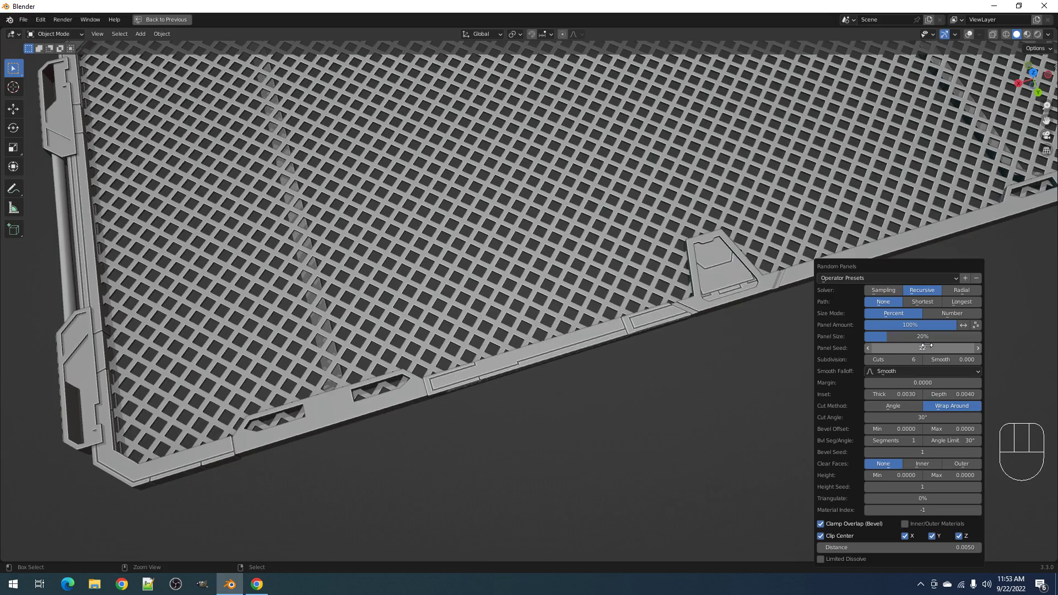
middle_drag(592, 381, 721, 380)
key(F9)
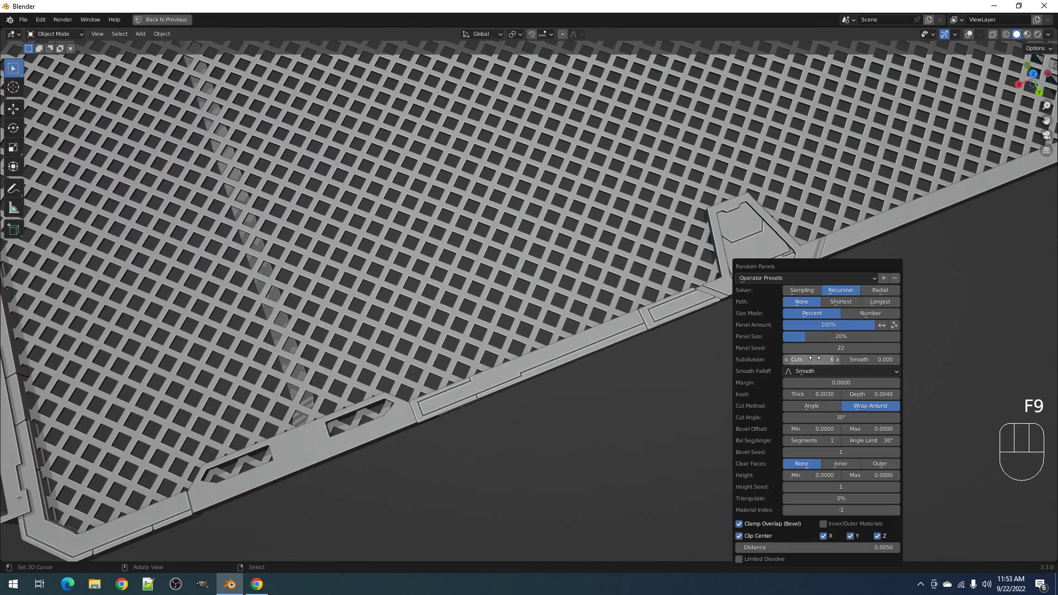
ctrl+drag(835, 348, 835, 351)
ctrl+scroll(836, 348, down, 5)
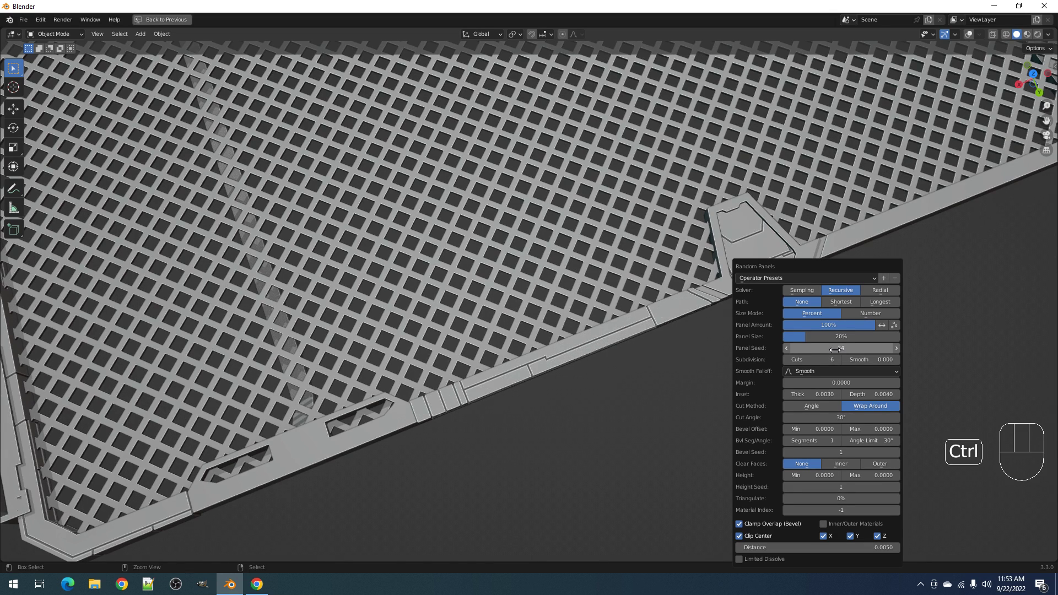
ctrl+scroll(836, 349, up, 5)
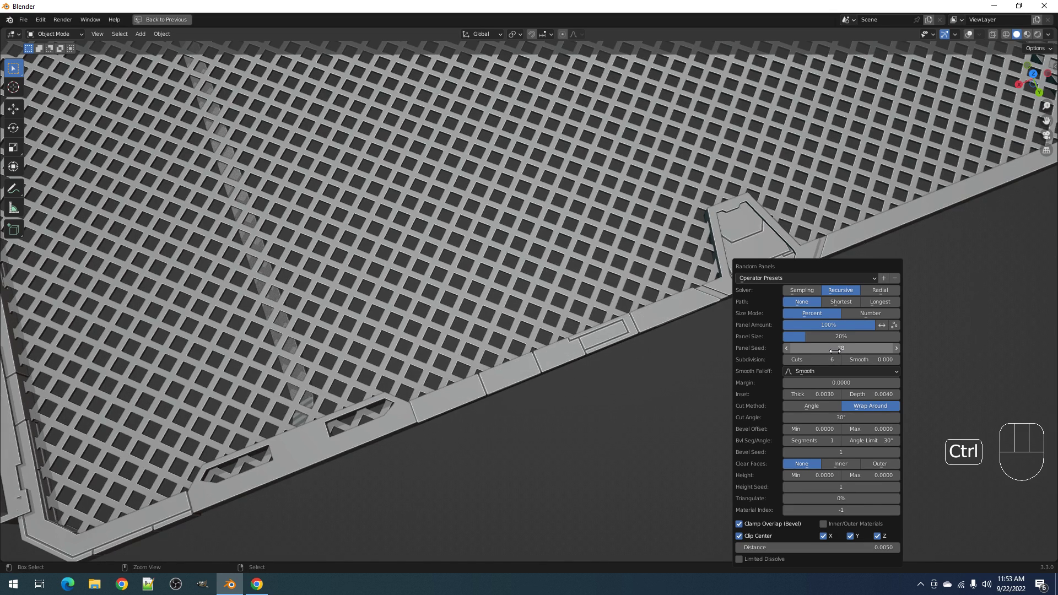
- Switch the random panels to the Sampling solver and try panel seeds such as 35 and 37
click(815, 291)
ctrl+scroll(835, 348, up, 1)
mouse_move(669, 362)
middle_down()
mouse_move(656, 291)
mouse_move(667, 369)
middle_up()
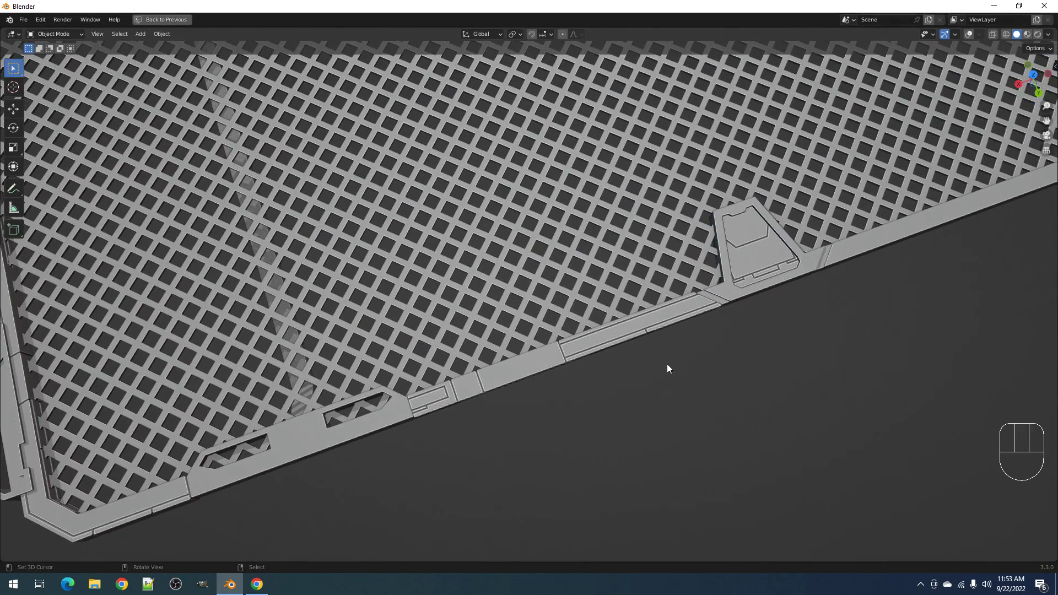
key(F9)
ctrl+scroll(789, 347, down, 2)
ctrl+scroll(789, 347, down, 2)
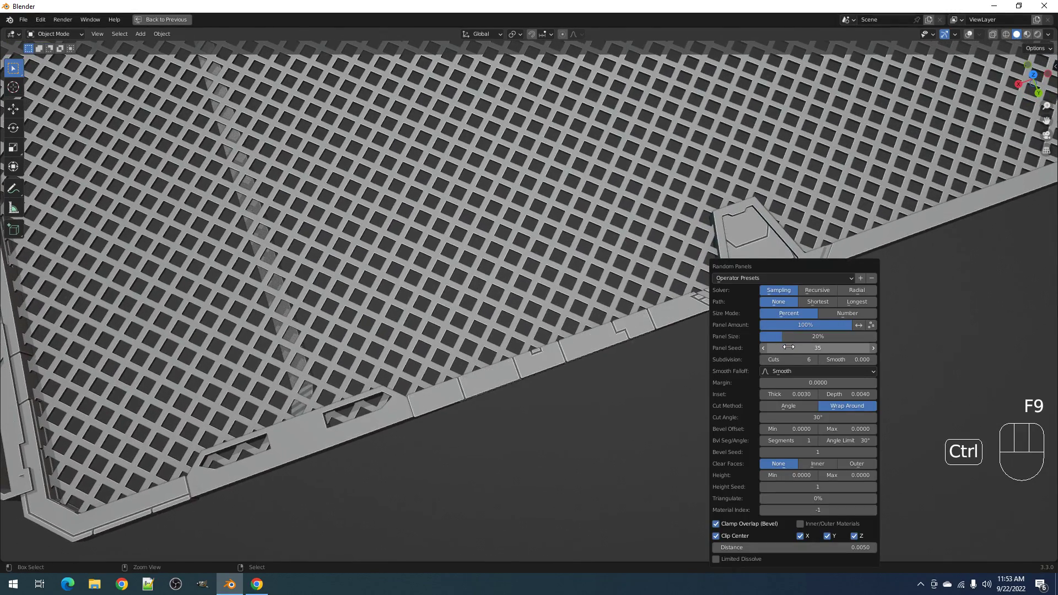
ctrl+scroll(789, 346, up, 1)
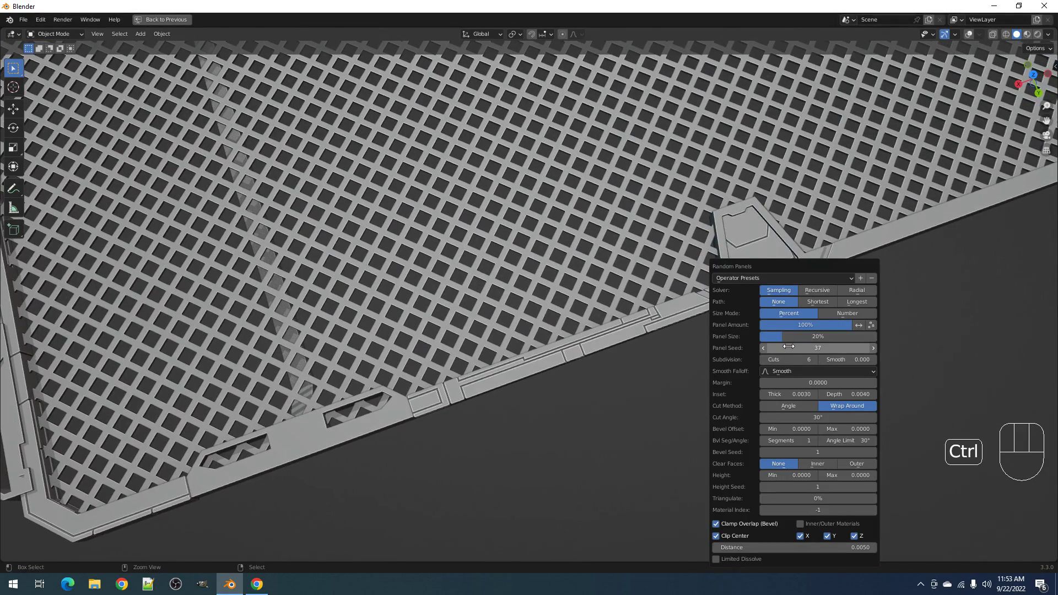
ctrl+scroll(789, 347, up, 1)
- Return the random panels to the Recursive solver, try seeds around 35, and undo the panels on the rail
click(816, 290)
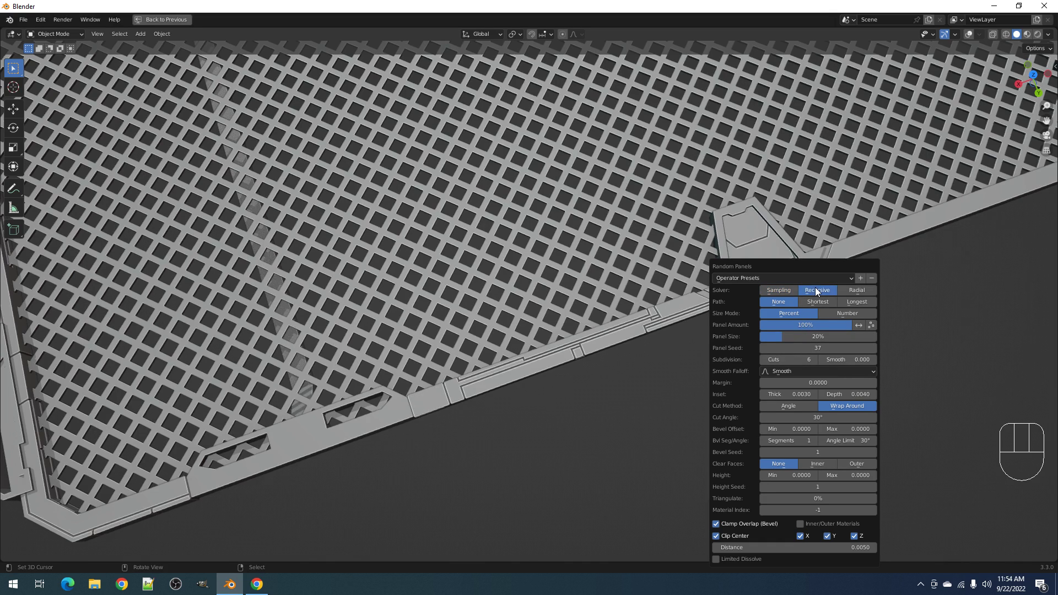
ctrl+scroll(815, 345, down, 3)
ctrl+scroll(815, 346, down, 3)
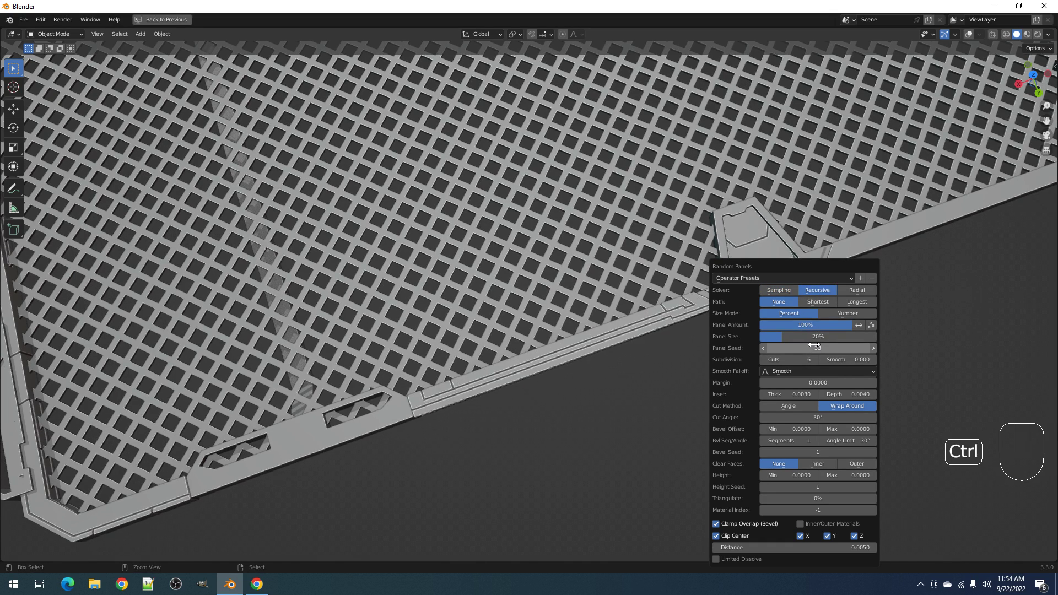
ctrl+scroll(815, 345, up, 3)
ctrl+scroll(815, 345, up, 4)
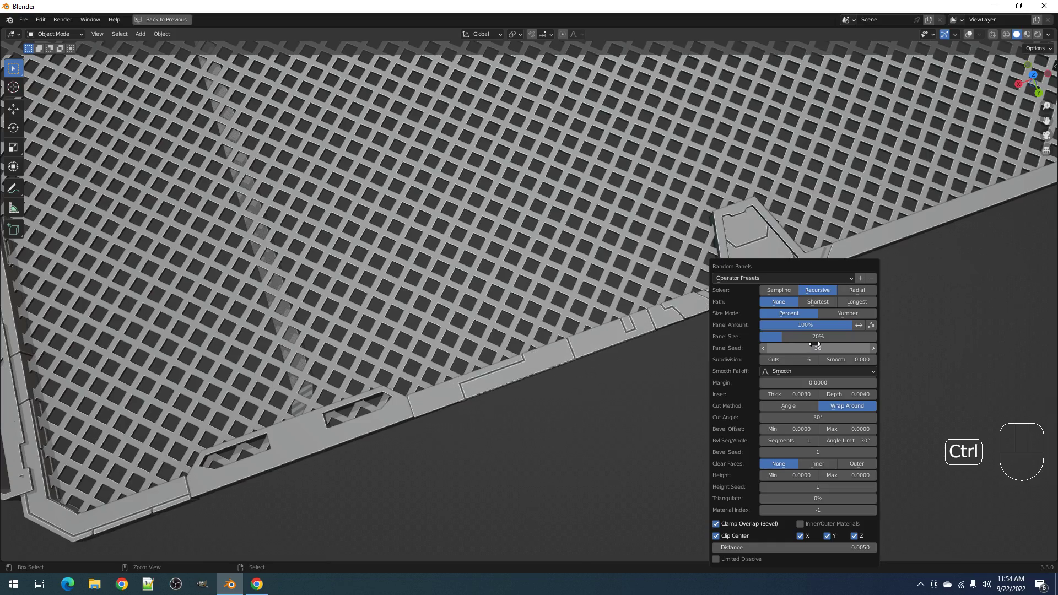
ctrl+scroll(815, 345, down, 3)
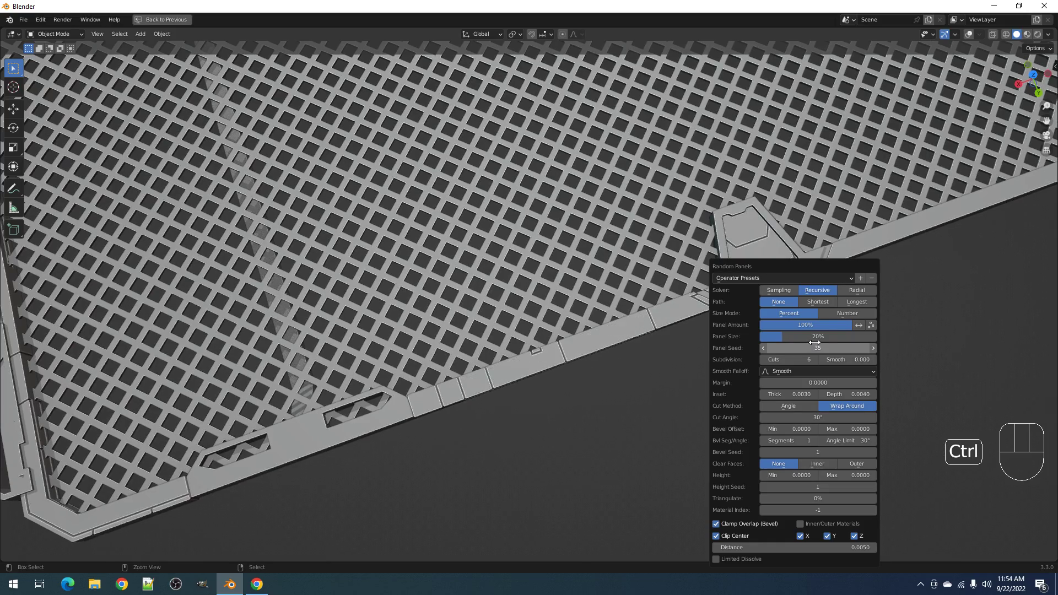
middle_drag(663, 356, 692, 369)
key(ctrl+z)
- Examine the selected faces along the rail section in edit mode, with overlays shown, and return to object mode
key(Tab)
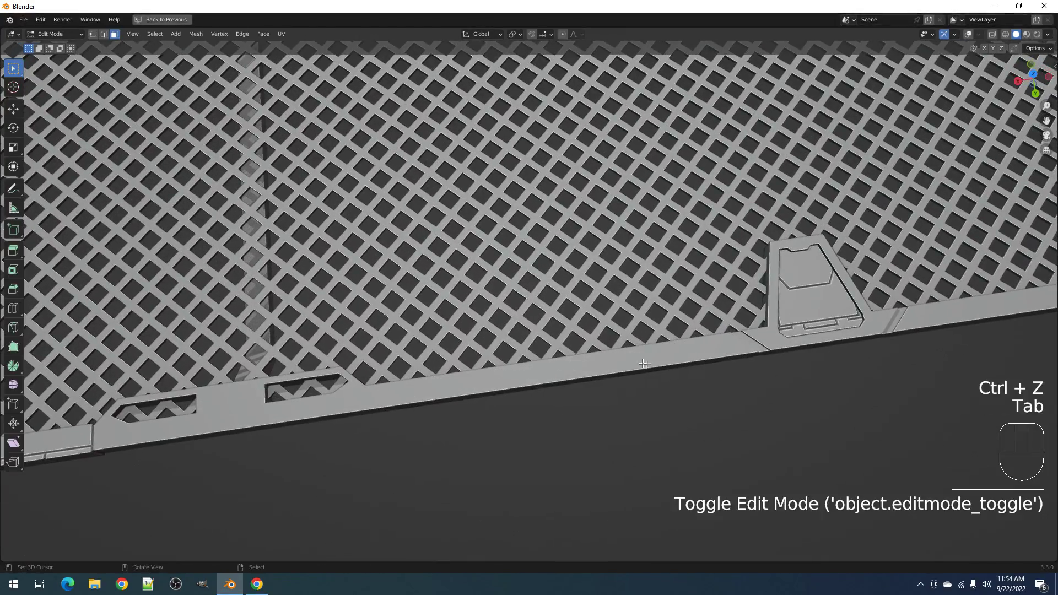
key(shift+alt+z)
shift+middle_drag(433, 384, 513, 341)
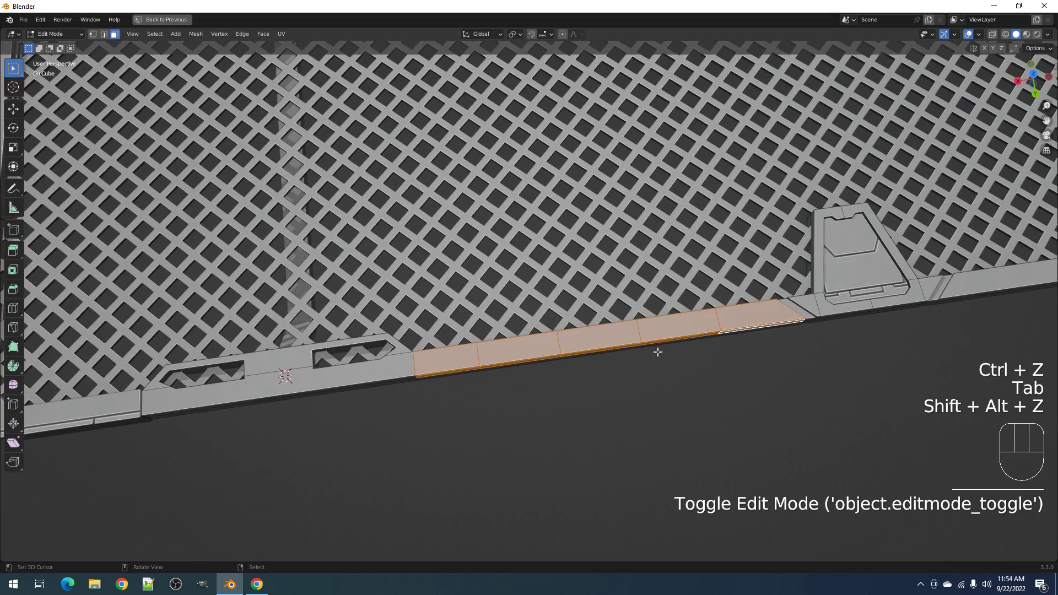
middle_drag(663, 359, 494, 369)
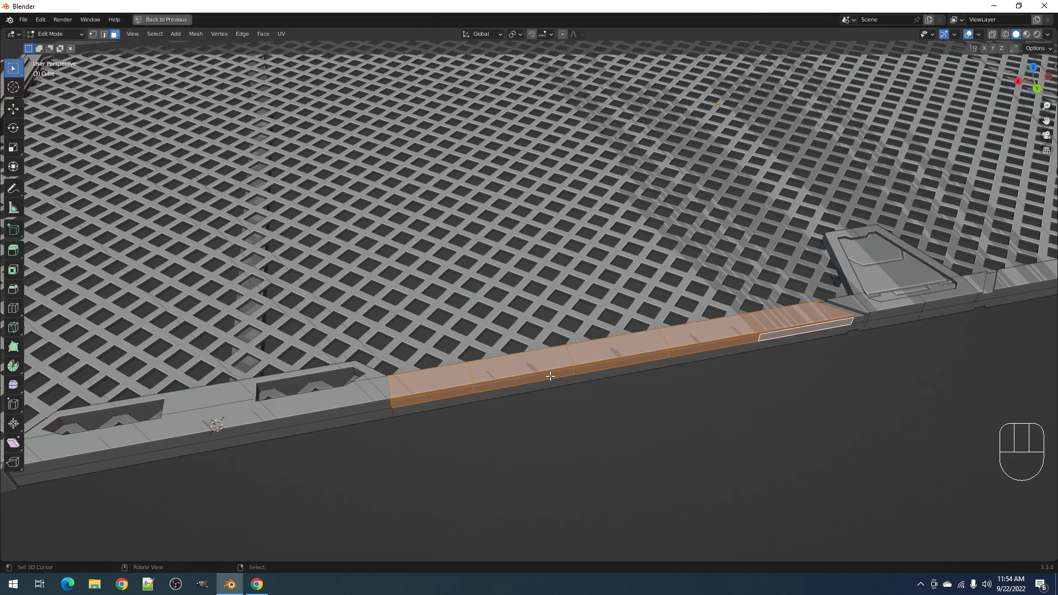
middle_drag(634, 386, 550, 359)
scroll(551, 364, up, 3)
middle_drag(723, 325, 869, 341)
scroll(610, 340, down, 4)
mouse_move(678, 365)
middle_down()
mouse_move(664, 359)
mouse_move(666, 372)
middle_up()
key(Tab)
- Generate random panels on the rail section with the Recursive solver and panel seed 4, and hide the overlays
scroll(667, 369, down, 3)
key(shift+q)
click(680, 328)
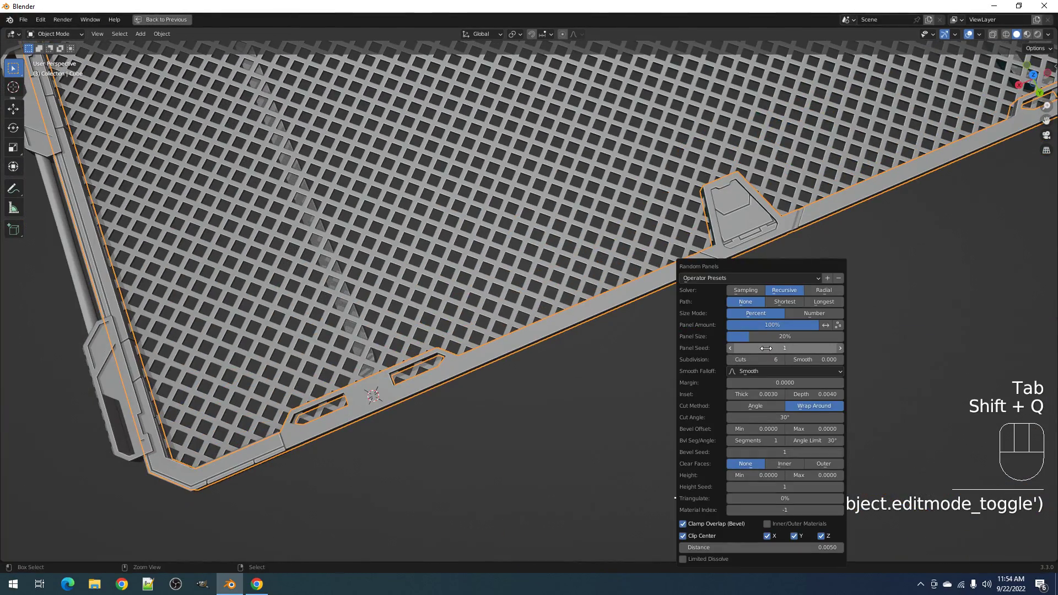
ctrl+scroll(767, 348, up, 2)
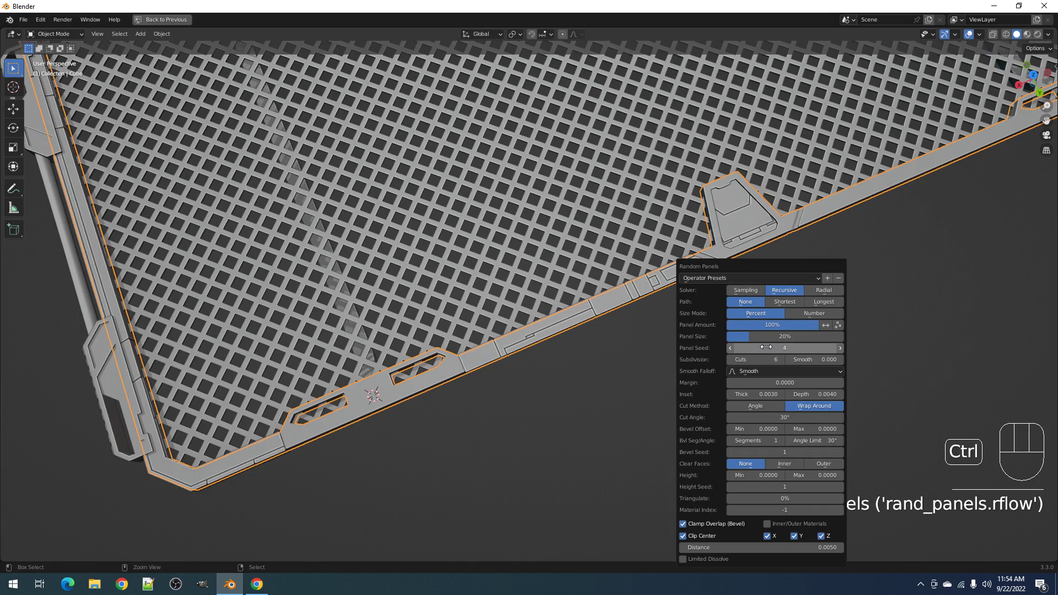
key(shift+alt+z)
mouse_move(726, 325)
shift+middle_down()
mouse_move(716, 331)
mouse_move(733, 342)
shift+middle_up()
- Try a panel amount of 41% for the random panels, and set it to 75%
key(F9)
drag(924, 326, 872, 326)
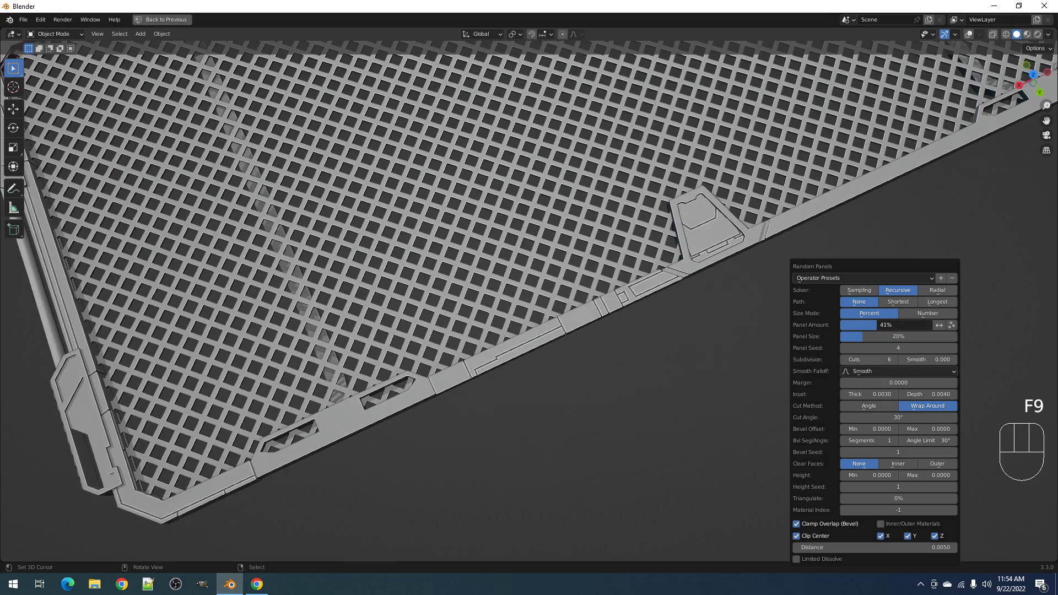
drag(937, 325, 987, 325)
key(space)
- Inspect the panel cuts along the rail's outer side up close, and undo the random panels
middle_drag(629, 358, 594, 301)
scroll(631, 289, up, 4)
scroll(595, 301, up, 4)
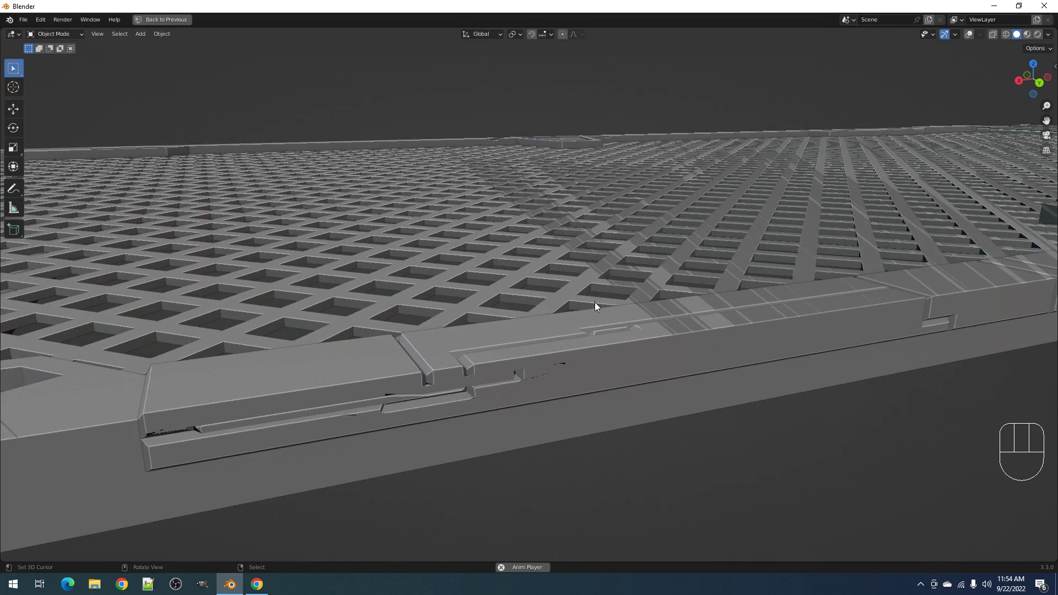
scroll(579, 362, down, 5)
middle_drag(682, 305, 690, 351)
key(ctrl+z)
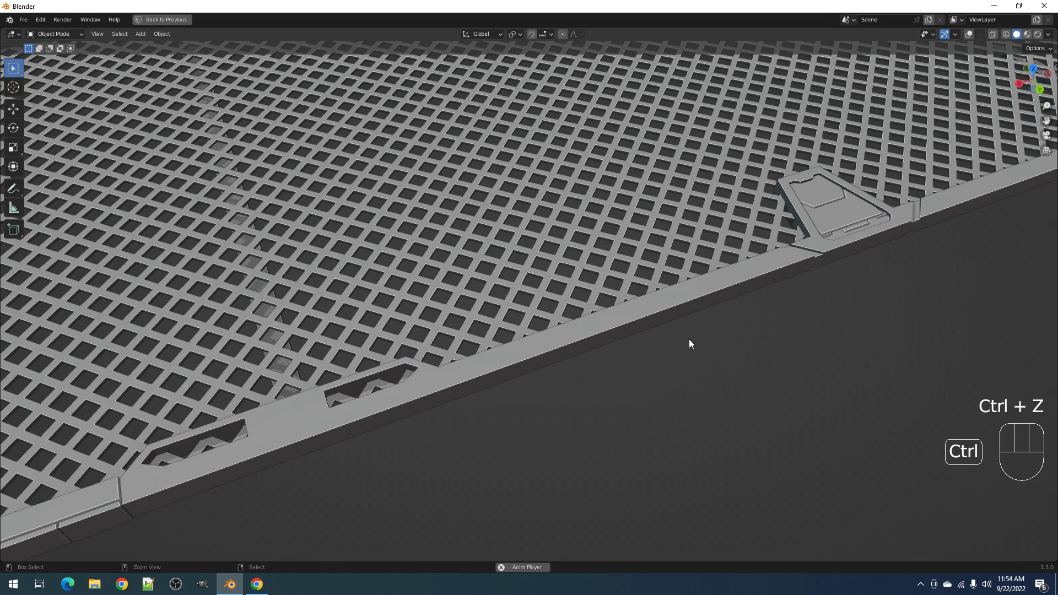
- Generate random panels on the rail section with the Recursive solver and 75% panel amount, cycling the panel seed to pick a layout
key(shift+q)
ctrl+scroll(791, 347, up, 1)
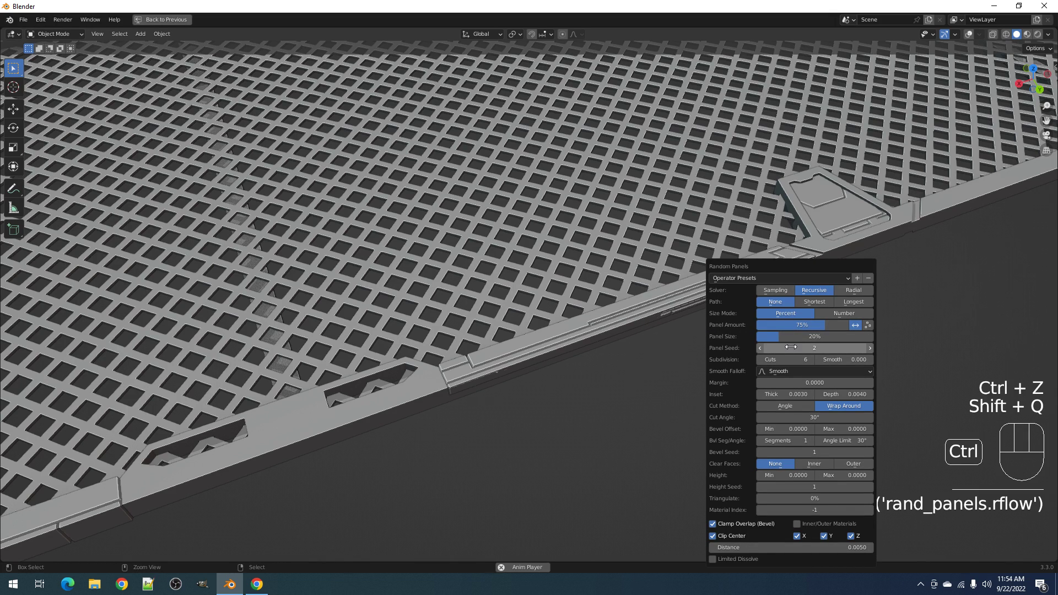
ctrl+scroll(791, 346, up, 7)
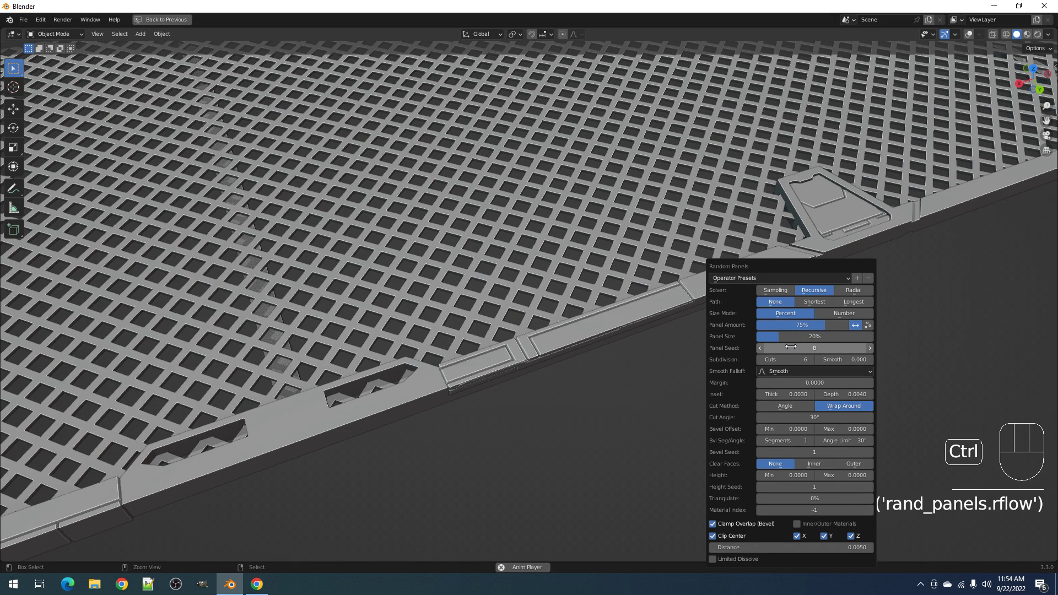
ctrl+scroll(786, 359, down, 5)
middle_drag(662, 326, 706, 371)
scroll(706, 359, down, 3)
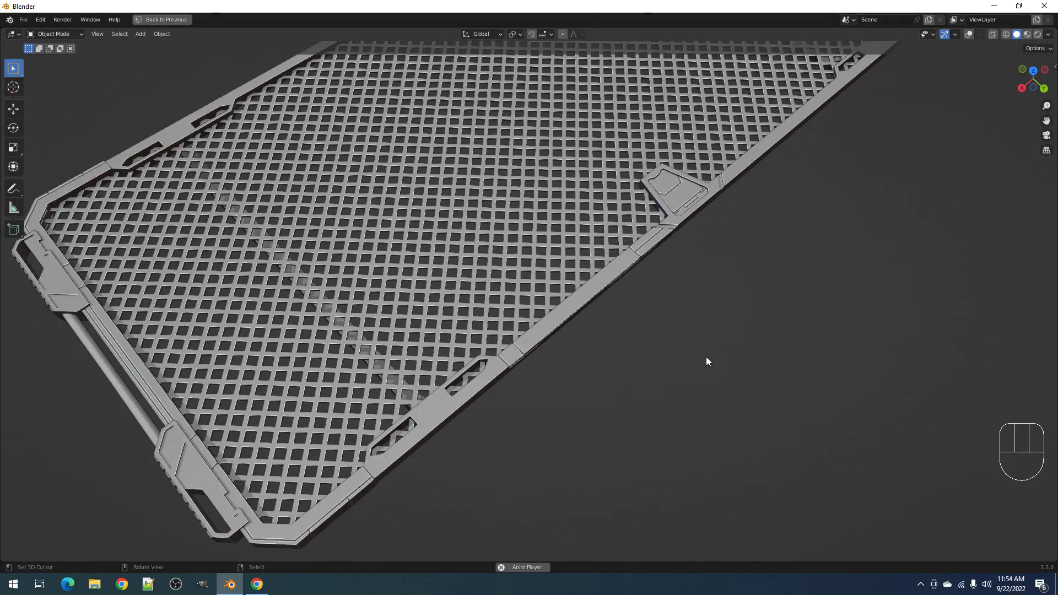
key(shift+alt+z)
scroll(630, 338, down, 3)
key(shift+alt+z)
scroll(628, 341, up, 6)
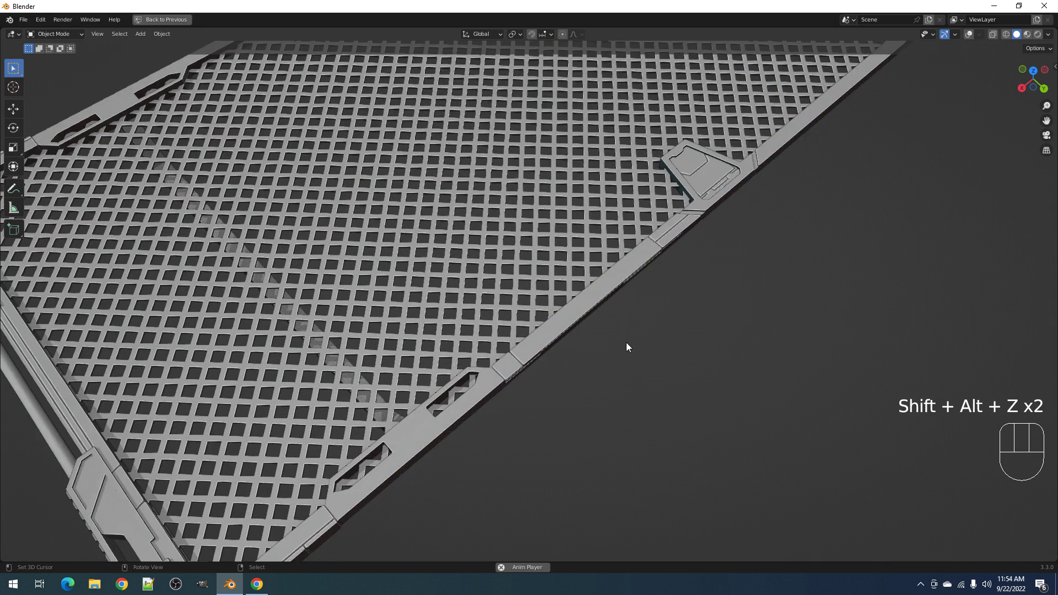
- Inset the two top faces at the handle-recess end of the long rail panel by about 0.02 m
right_click(570, 339)
key(Tab)
key(shift+alt+z)
key(alt+a)
scroll(579, 342, up, 3)
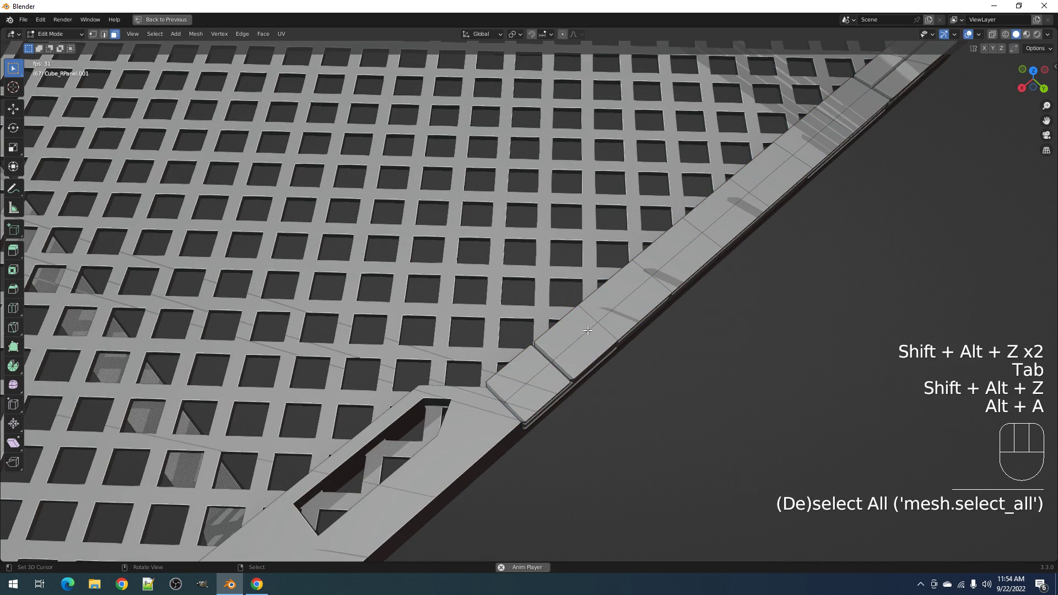
shift+right_click(583, 345)
key(i)
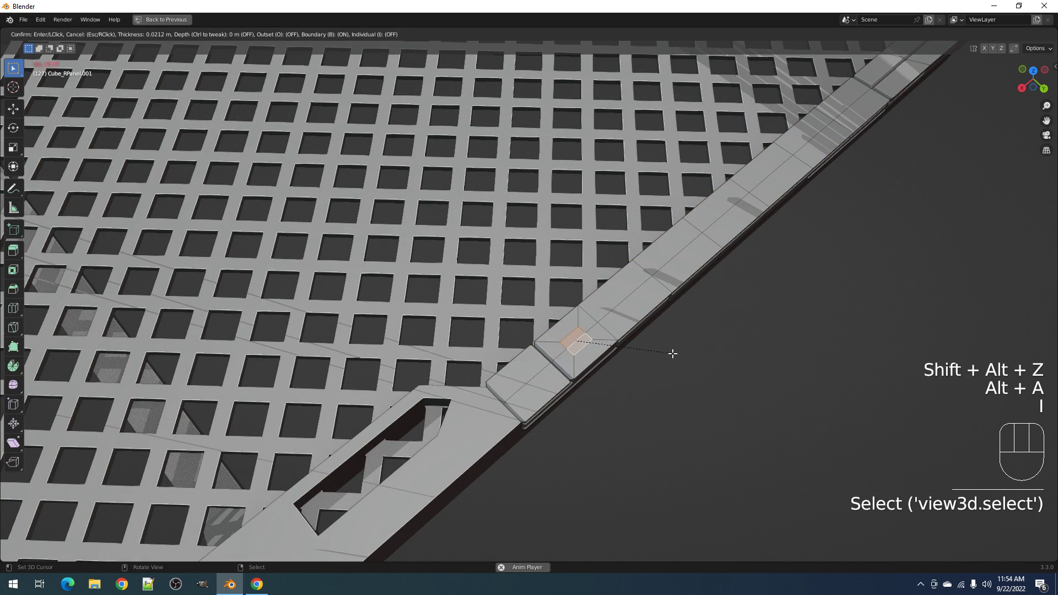
click(682, 351)
- Scale the inset faces to about 0.39 along X and move them along X towards the panel's near end
key(s)
key(x)
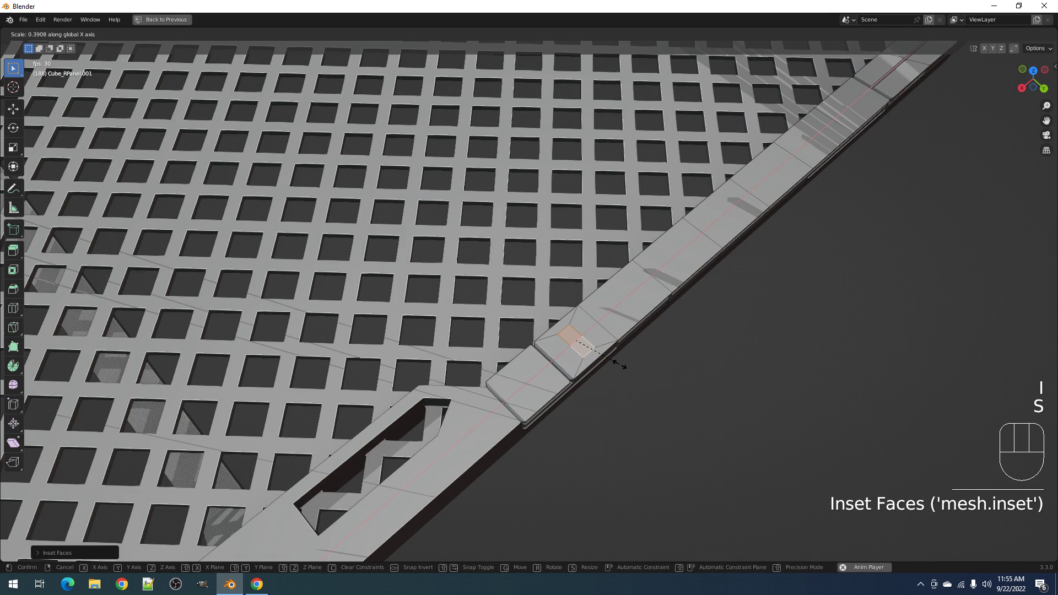
click(619, 364)
key(g)
key(x)
click(657, 287)
- Extrude the narrowed faces upward into a small raised block, return to object mode and clear the selection
key(e)
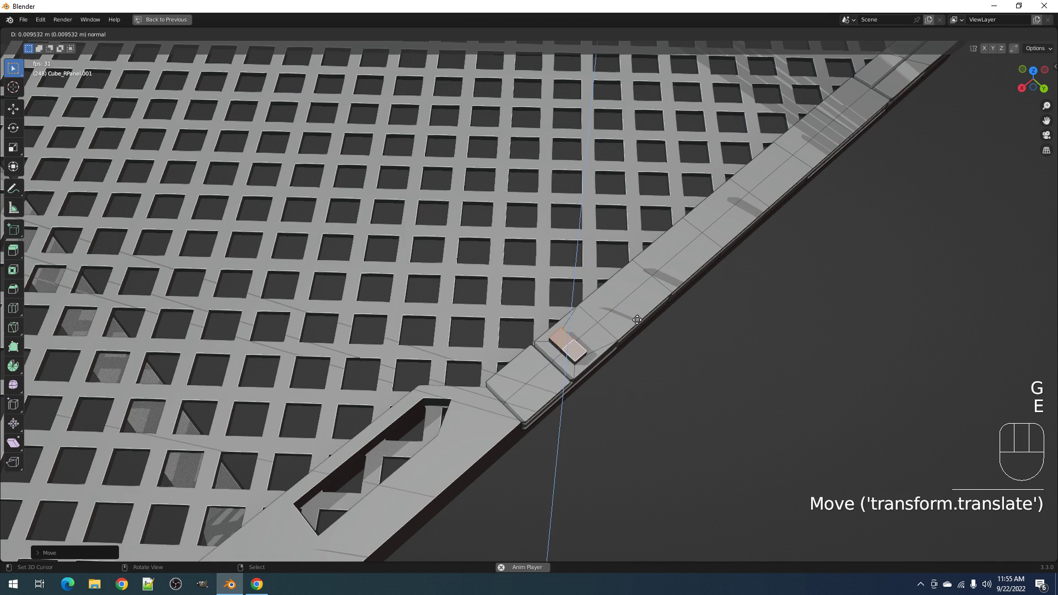
click(650, 292)
key(Tab)
scroll(640, 303, down, 5)
key(alt+a)
middle_drag(640, 303, 597, 293)
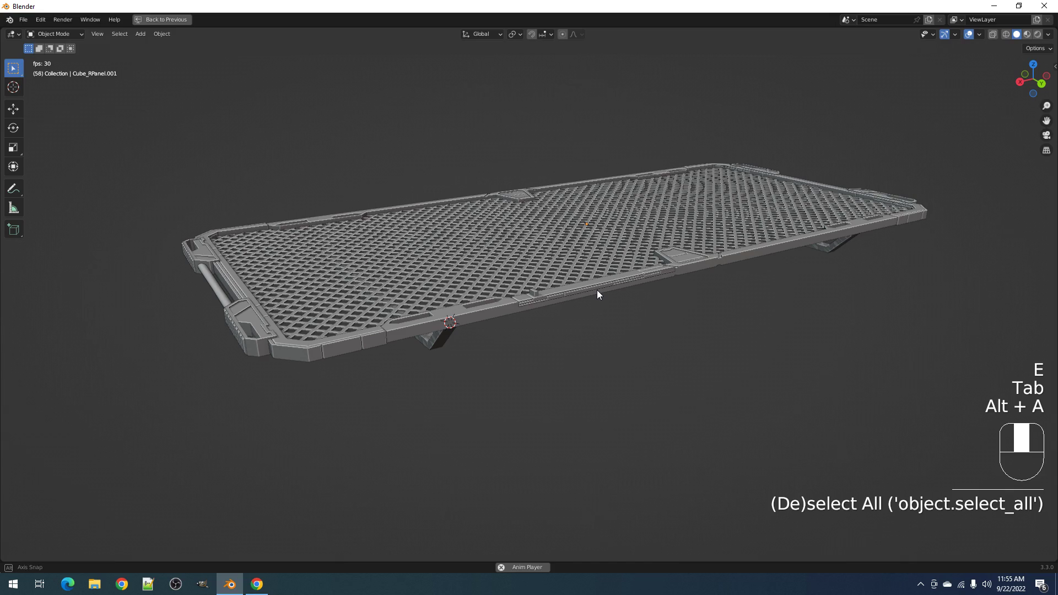
scroll(597, 290, up, 8)
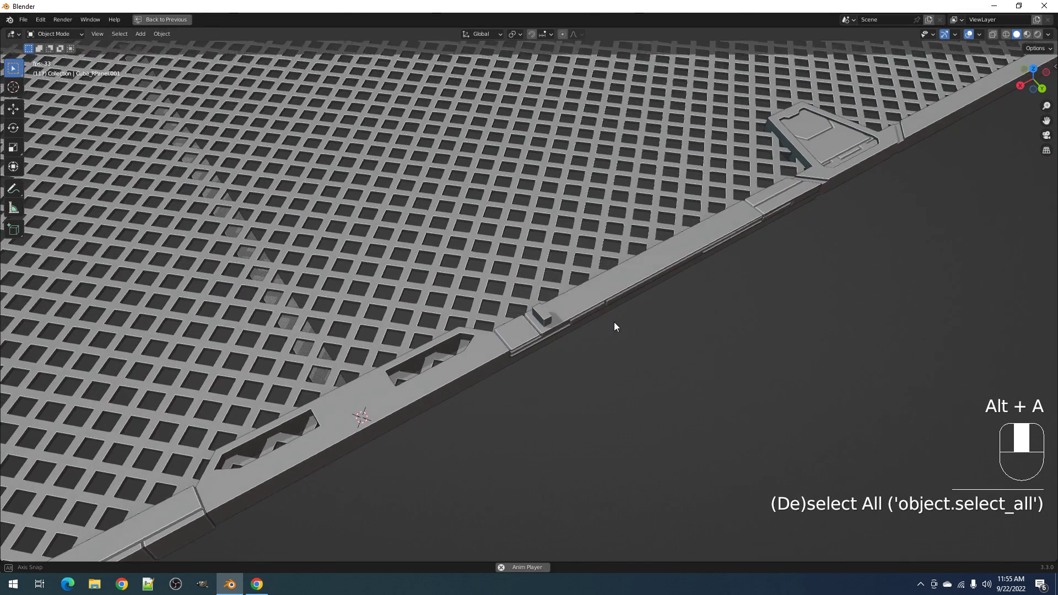
- Auto-mirror the long rail panel with its raised block across the X, Y and Z axes
key(shift+q)
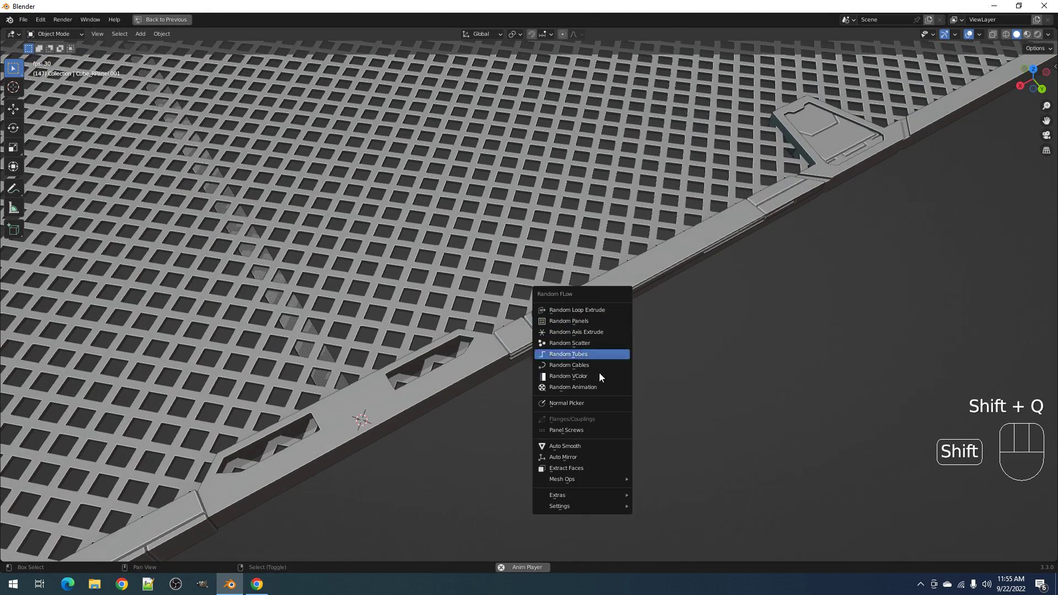
click(594, 454)
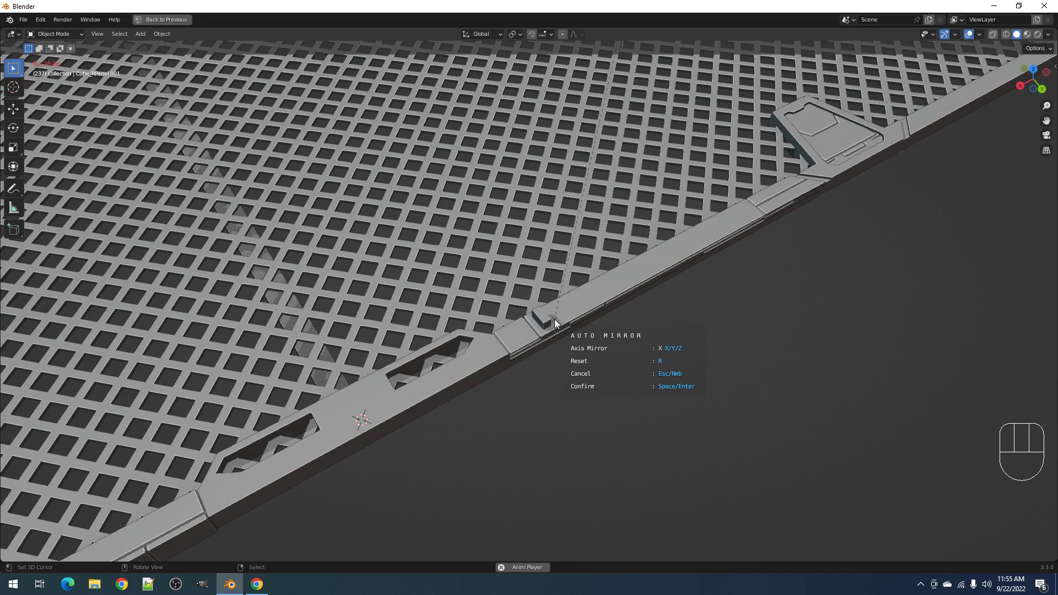
scroll(556, 323, down, 8)
key(y)
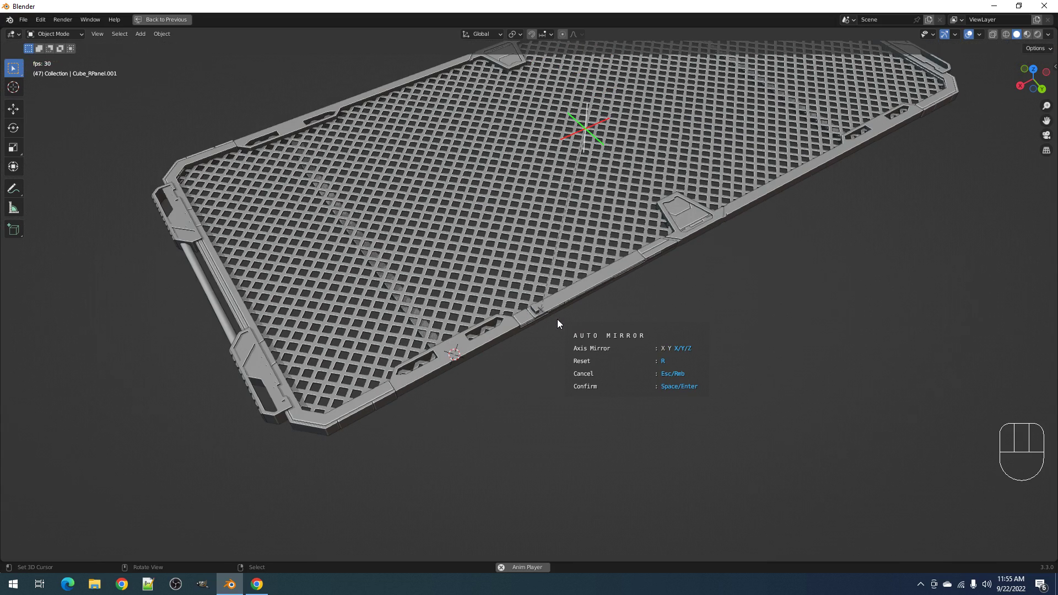
key(z)
key(Return)
middle_drag(558, 320, 613, 309)
key(shift+alt+z)
key(shift+alt+z)
- Run Clean Up with Clip Center on the mirrored rail panels and fine-tune the operation's settings
middle_drag(683, 314, 603, 298)
key(shift+q)
mouse_move(584, 334)
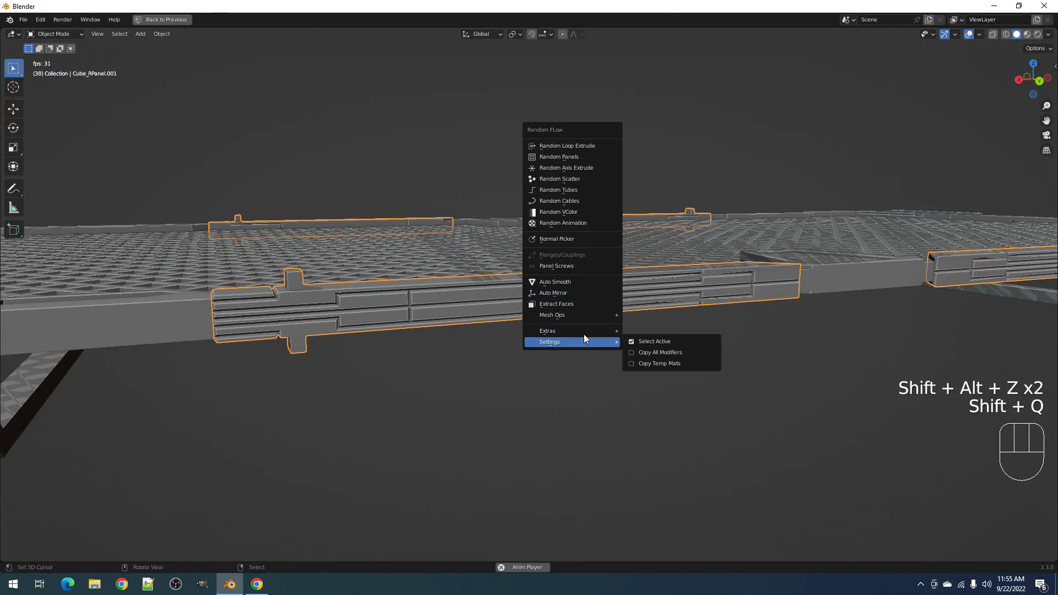
click(644, 344)
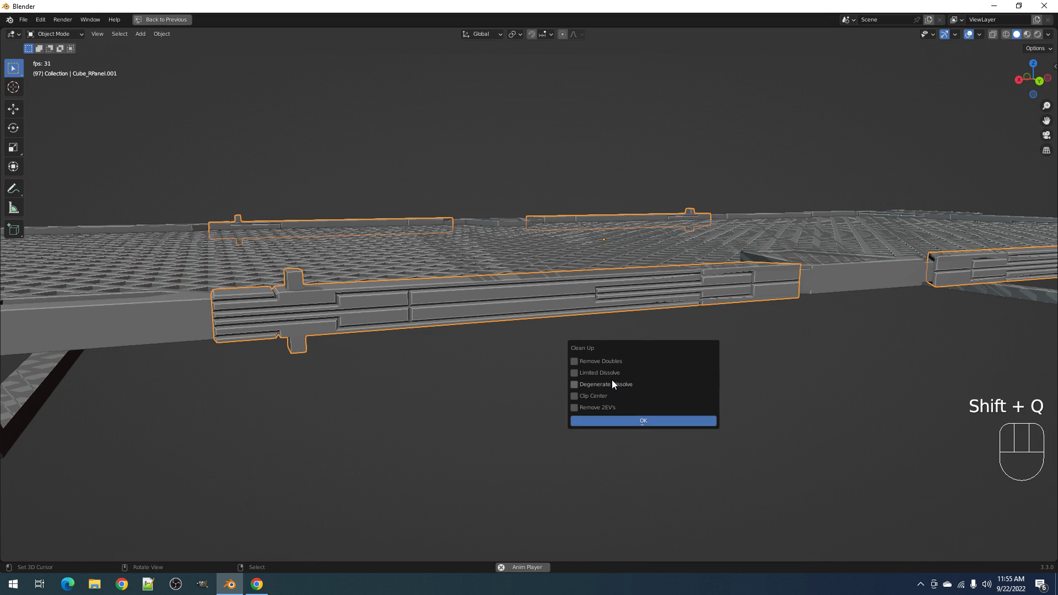
click(609, 396)
click(644, 430)
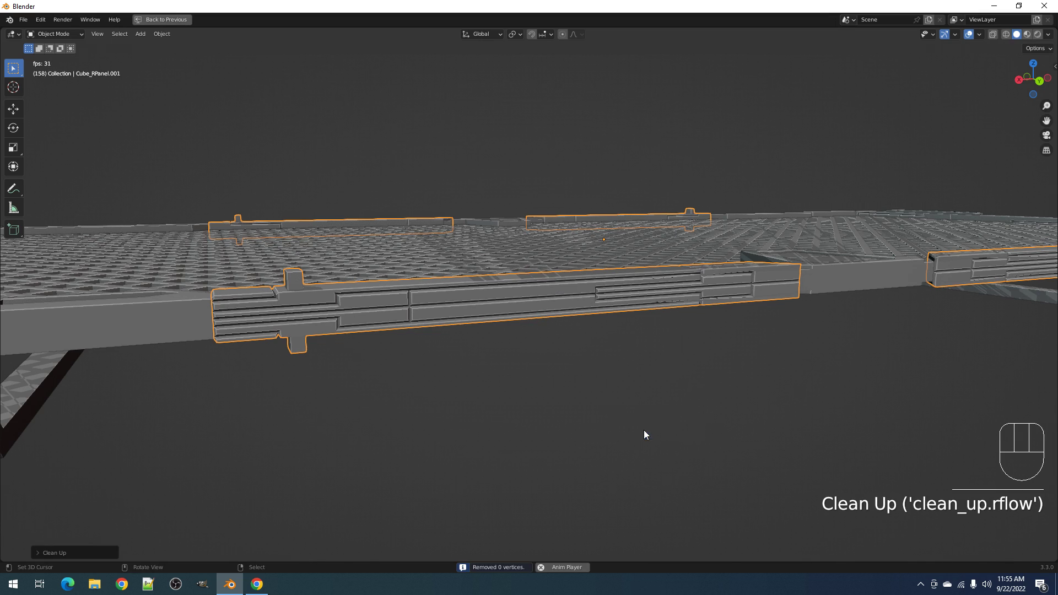
key(F9)
shift+drag(727, 439, 741, 439)
ctrl+scroll(729, 440, down, 10)
ctrl+scroll(730, 439, up, 5)
middle_drag(445, 400, 596, 323)
- On the frame mesh, quad-slice the trapezoidal bracket's half-rim face and adjoining inner end face, using the Tangent direction
key(alt+a)
scroll(513, 379, up, 5)
key(Tab)
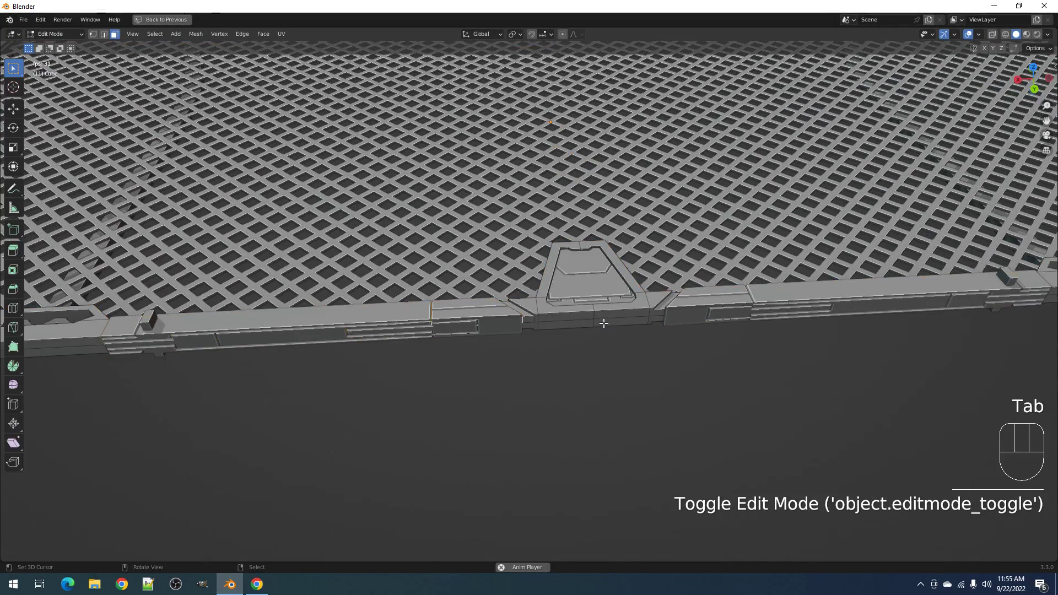
scroll(603, 331, up, 5)
scroll(605, 346, down, 8)
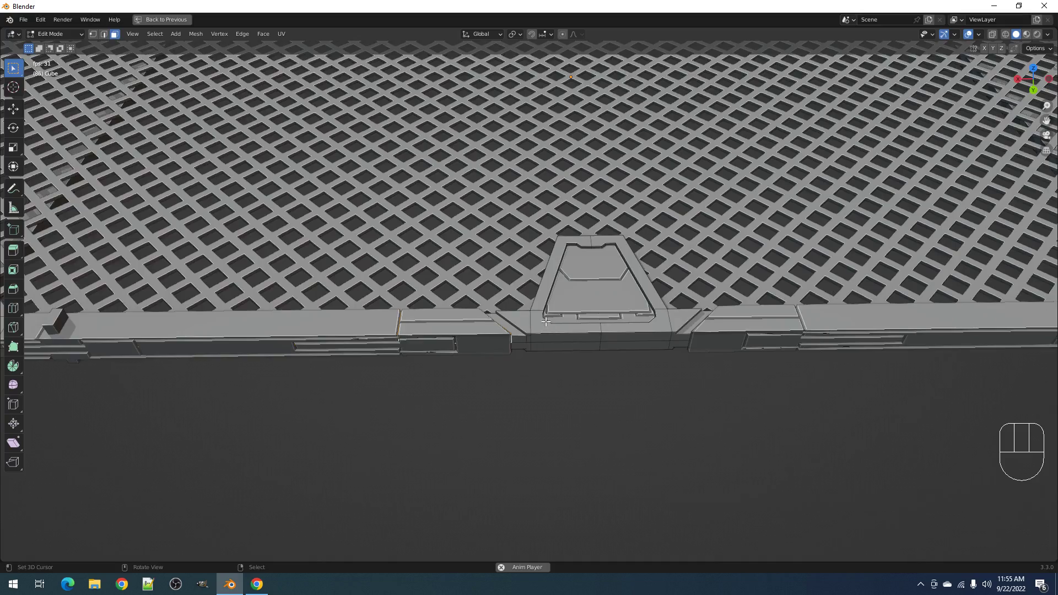
scroll(546, 342, up, 7)
click(547, 342)
middle_drag(547, 342, 632, 342)
shift+click(623, 365)
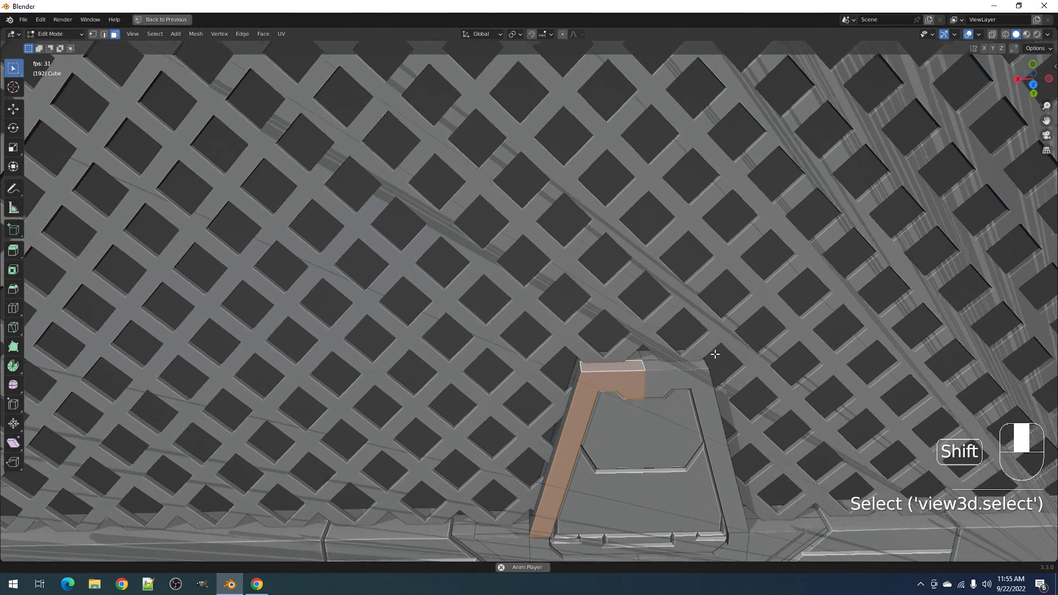
scroll(644, 317, up, 3)
key(shift+q)
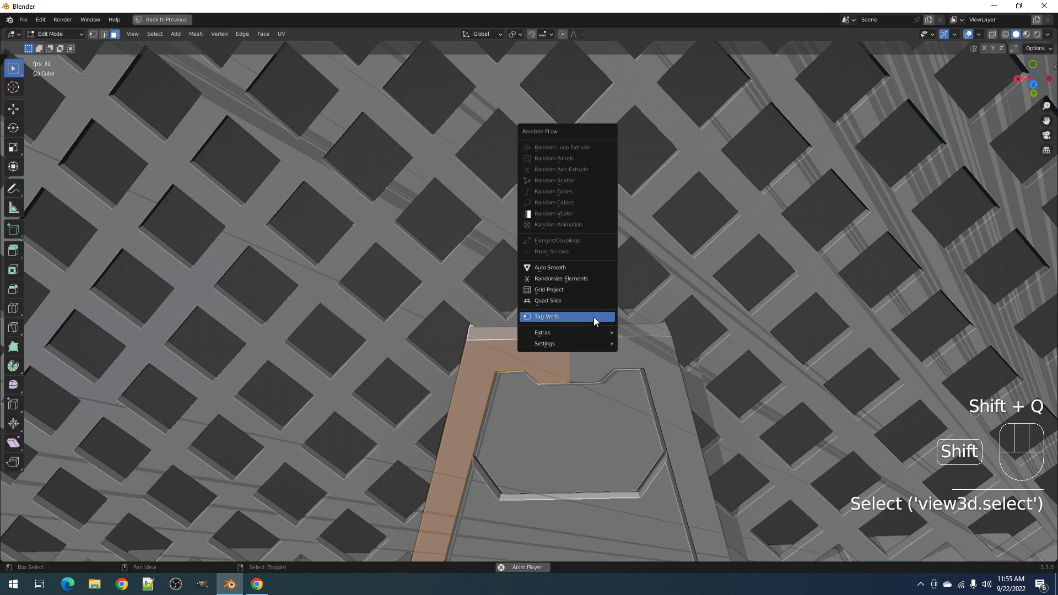
shift+click(588, 301)
click(650, 316)
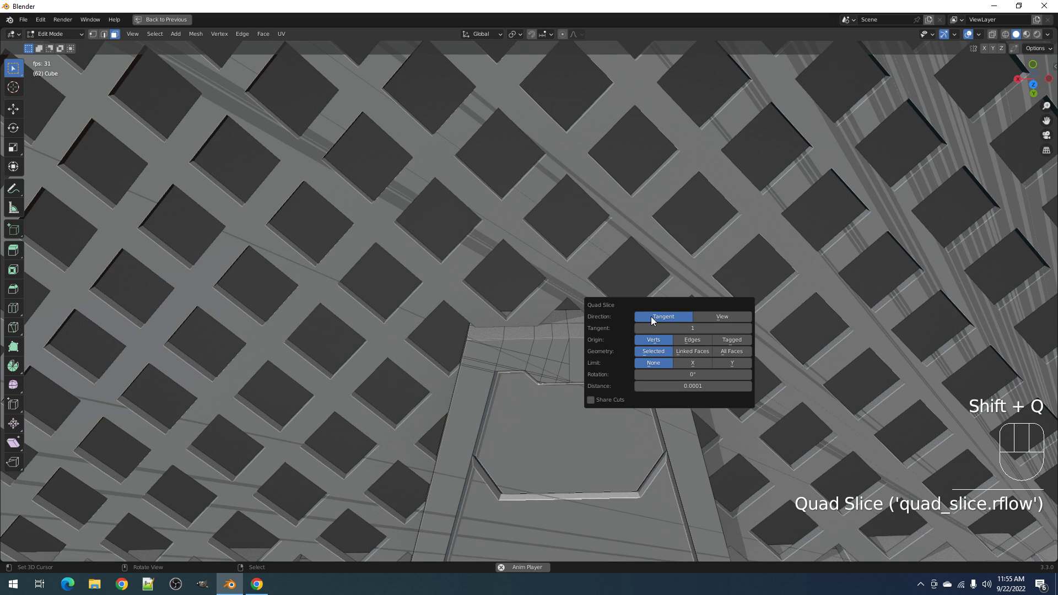
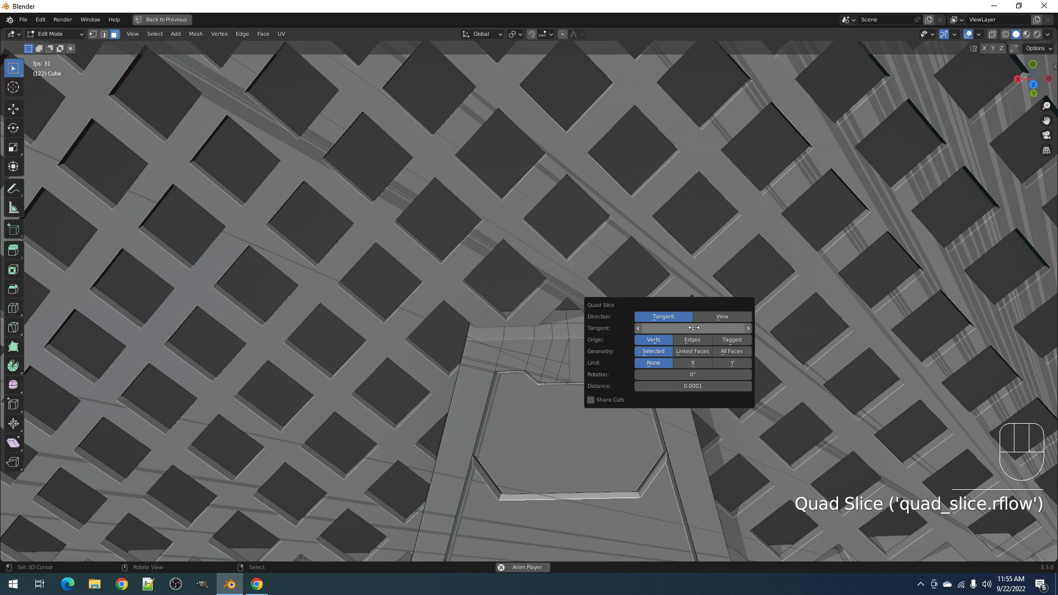
ctrl+scroll(694, 328, down, 1)
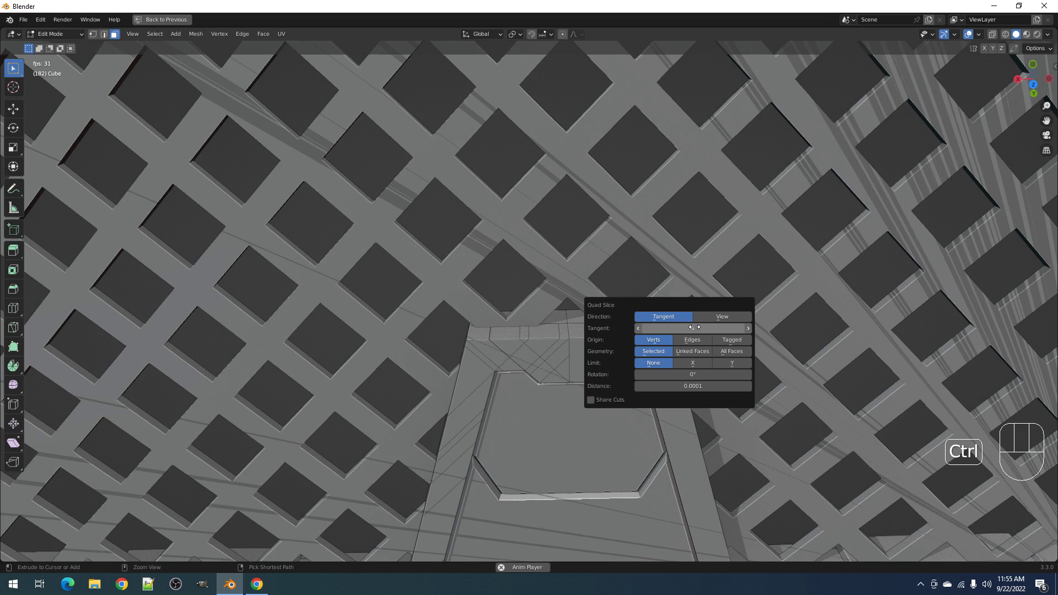
- Change the Quad Slice direction to View while looking straight down on the bracket
key(KP_1)
scroll(681, 333, up, 2)
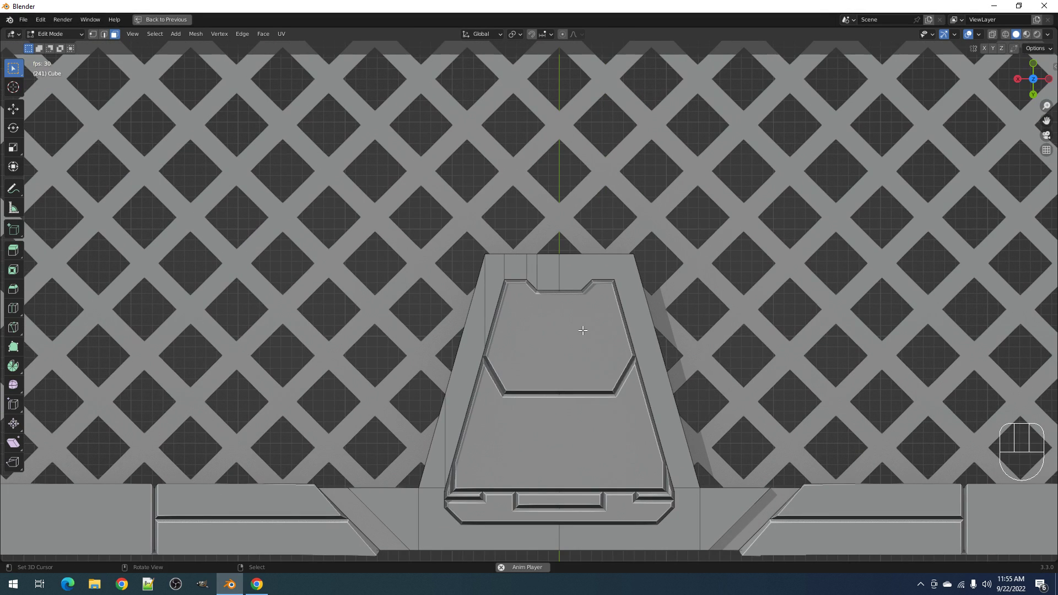
key(F9)
click(720, 355)
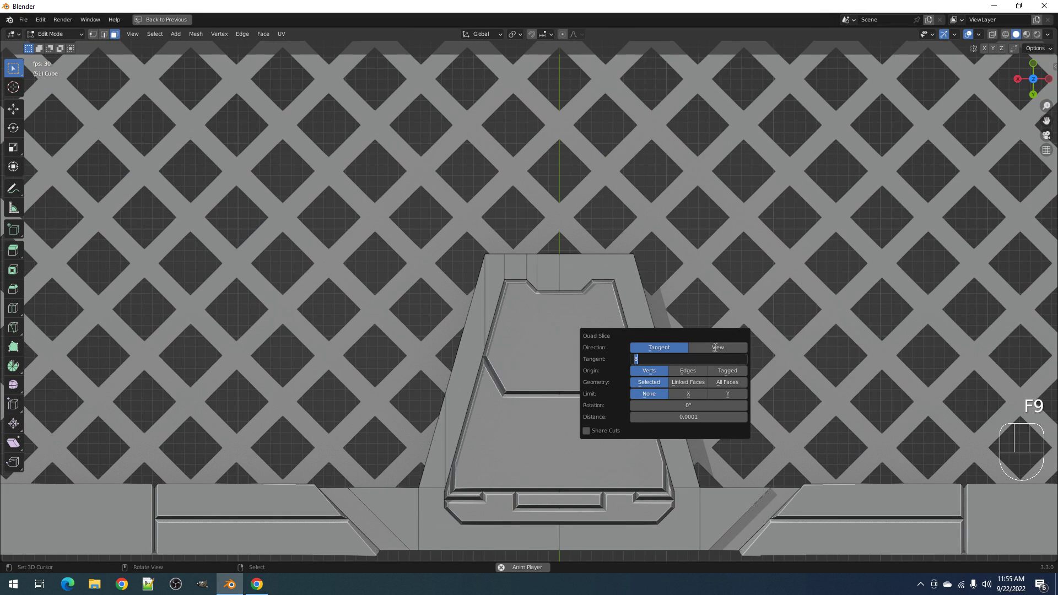
click(716, 348)
- Dissolve the unneeded lengthwise cut edges running down the bracket's sloped rim
key(2)
click(484, 332)
key(ctrl+x)
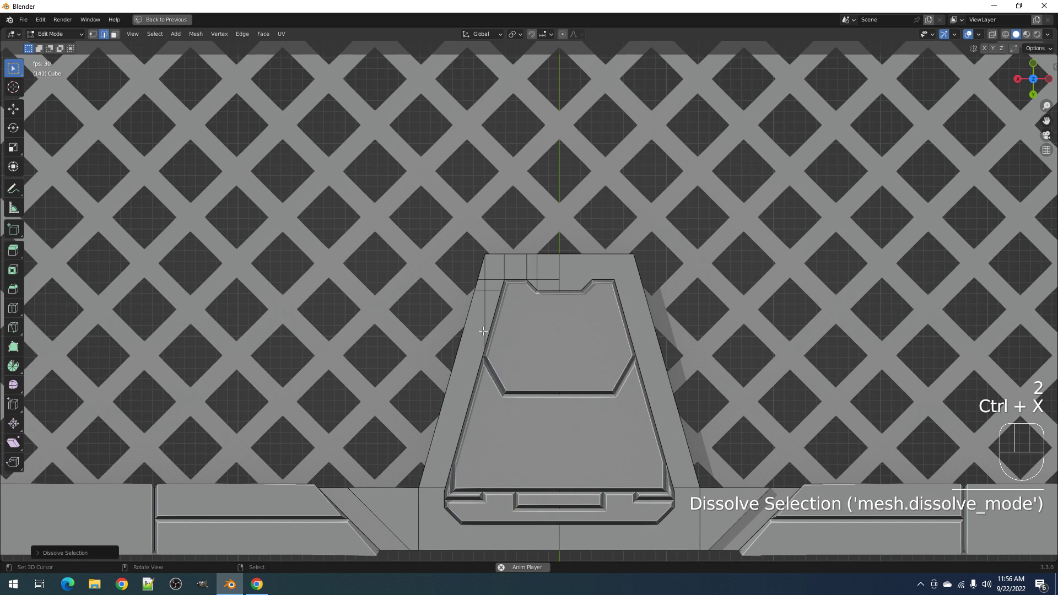
shift+click(486, 271)
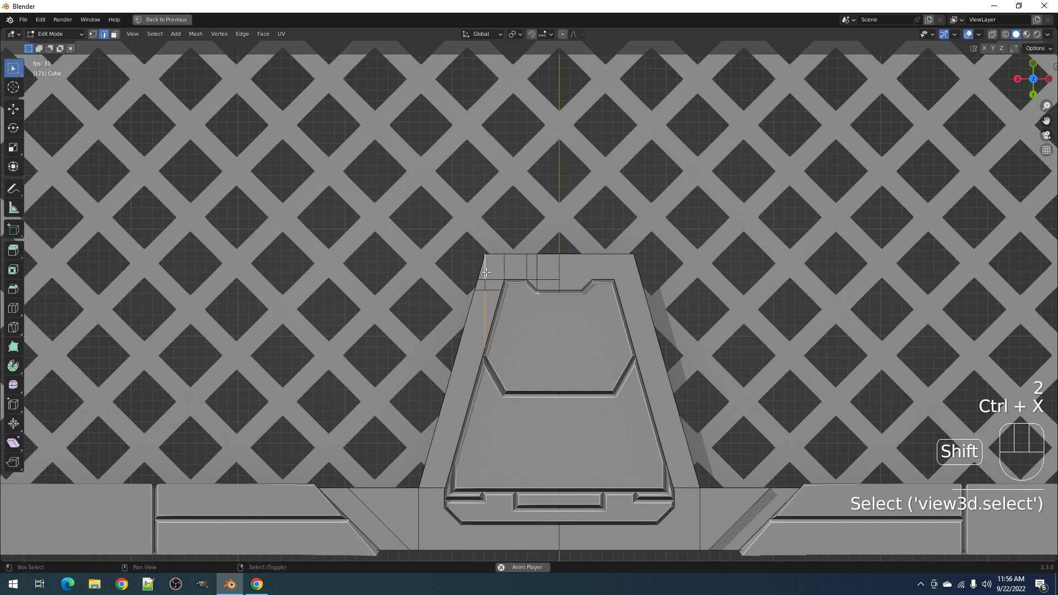
key(ctrl+x)
middle_drag(486, 284, 530, 312)
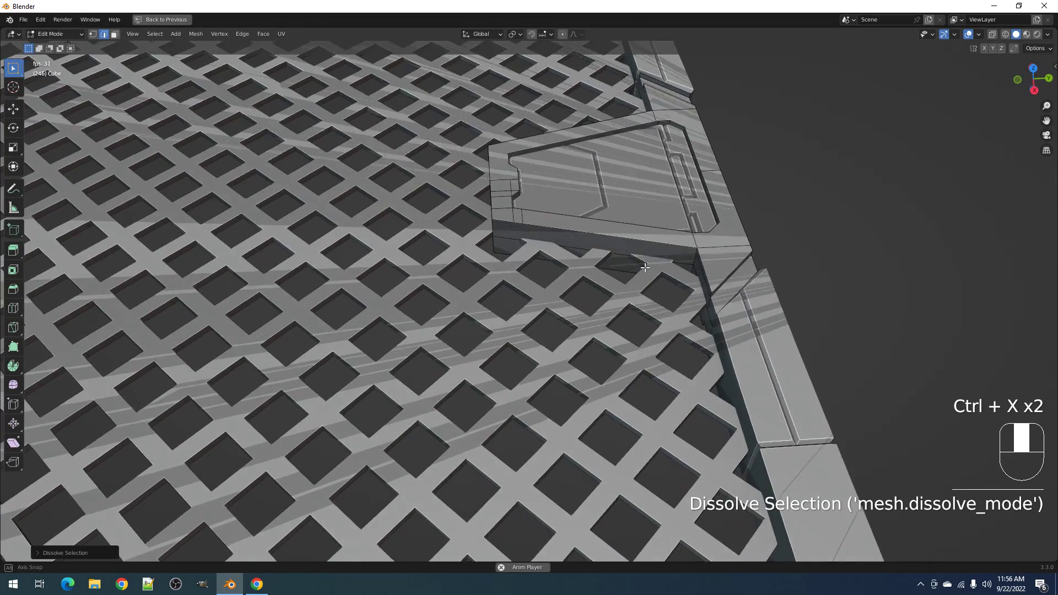
- Quad-slice the bracket's long sloped outer side face in the Tangent direction
key(3)
click(518, 324)
key(shift+q)
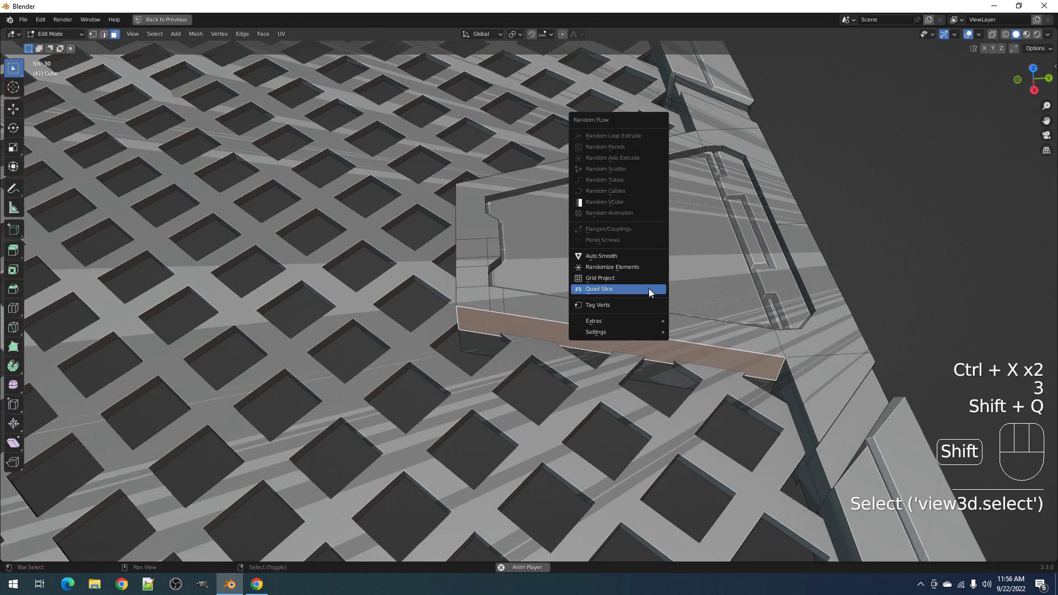
click(649, 289)
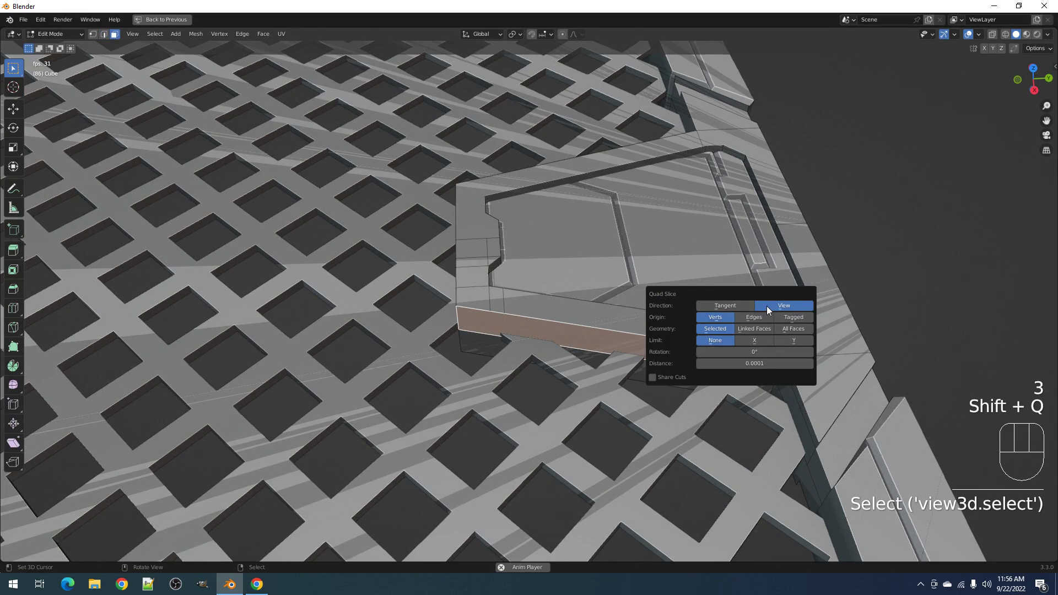
click(734, 305)
- Undo the accidental face move, then quad-slice the bracket's inner end wall faces in the Tangent direction
middle_drag(457, 338, 560, 298)
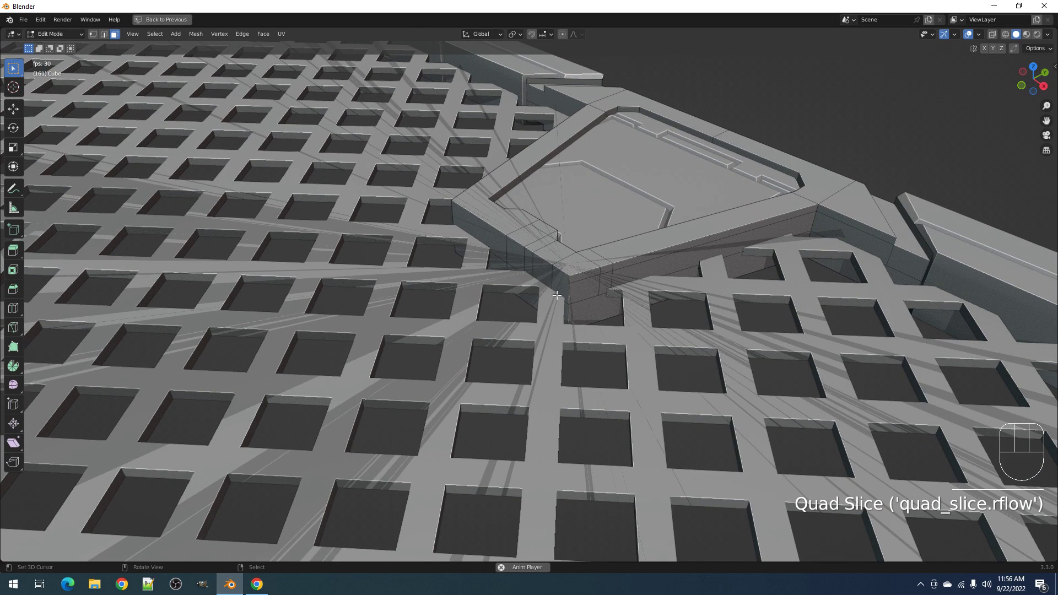
drag(553, 280, 519, 268)
key(ctrl+z)
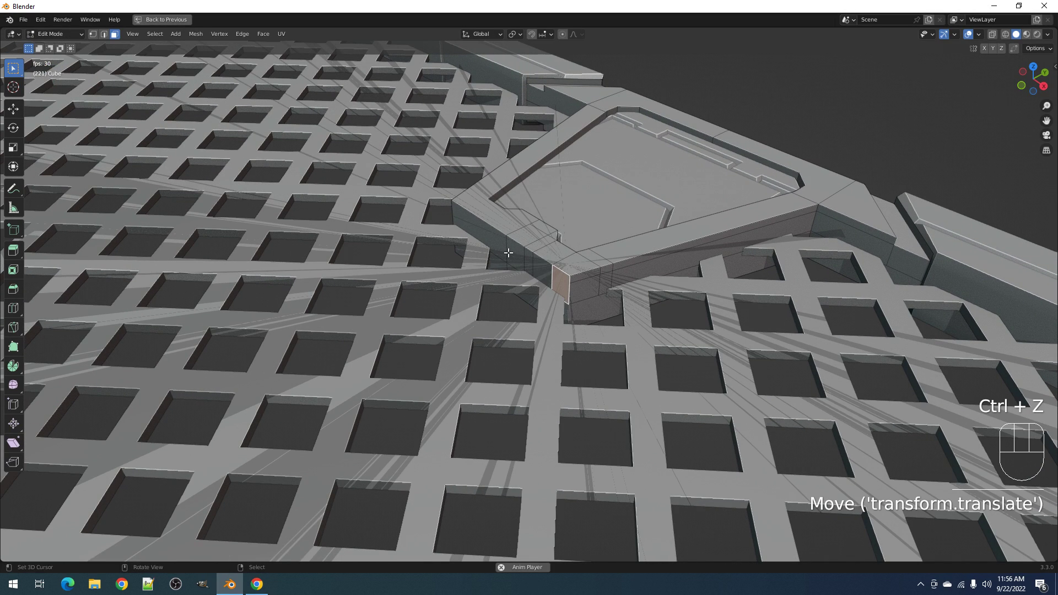
ctrl+click(516, 258)
key(shift+q)
click(633, 280)
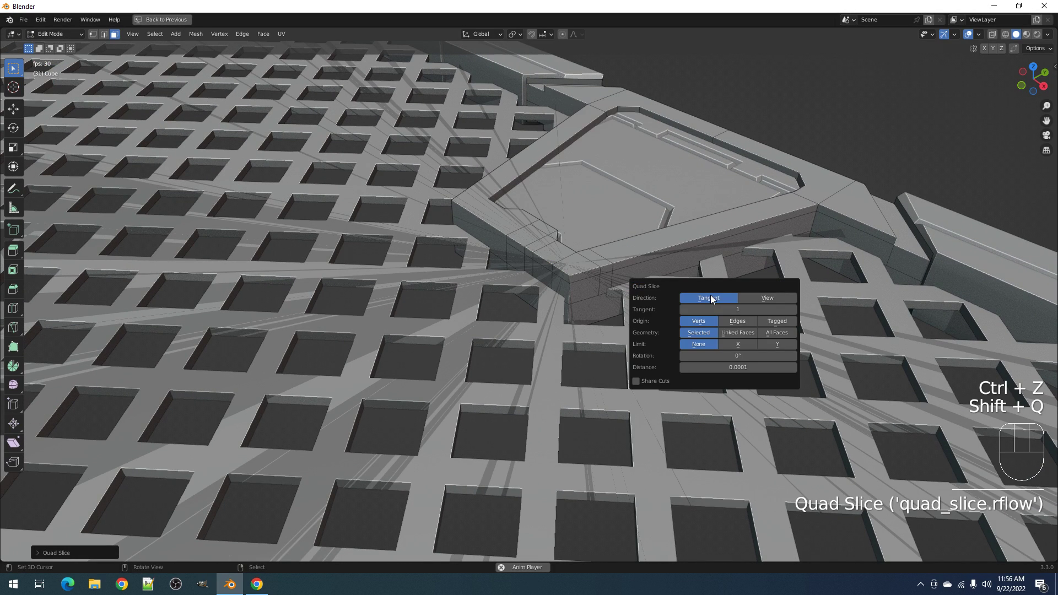
- Dissolve the surplus edge loop crossing the sloped rim near the bracket's inner corner
middle_drag(529, 331, 579, 324)
scroll(578, 323, up, 5)
key(2)
alt+shift+click(435, 301)
key(ctrl+x)
middle_drag(435, 302, 553, 341)
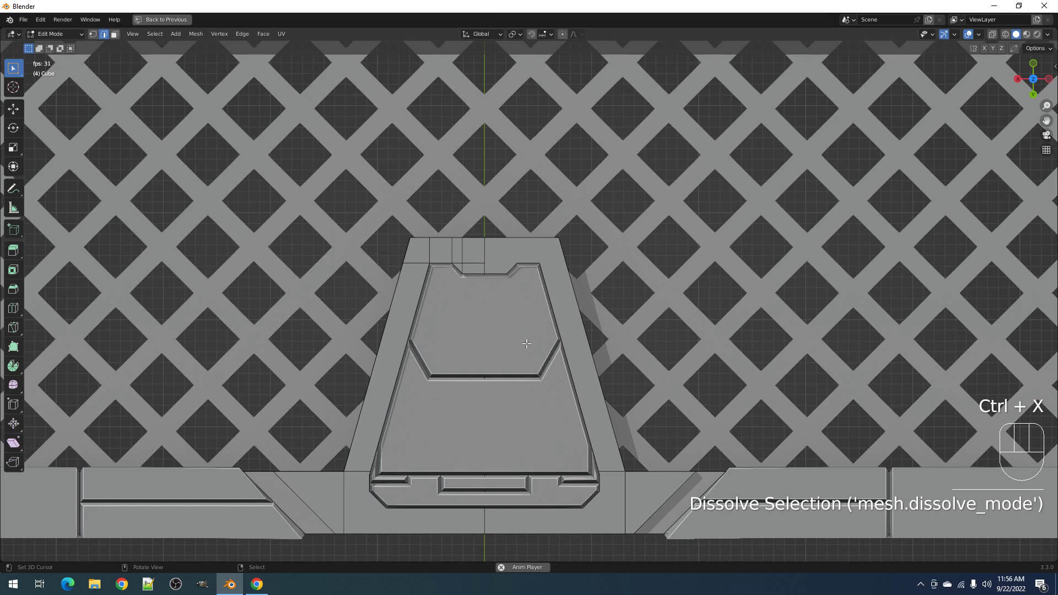
- Dissolve the redundant one of the two closely spaced cuts beside the notch at the bracket's inner end
shift+middle_drag(478, 293, 525, 336)
scroll(525, 336, up, 3)
key(2)
right_click(498, 329)
middle_drag(652, 284, 775, 312)
ctrl+right_click(554, 310)
key(ctrl+x)
scroll(552, 308, down, 6)
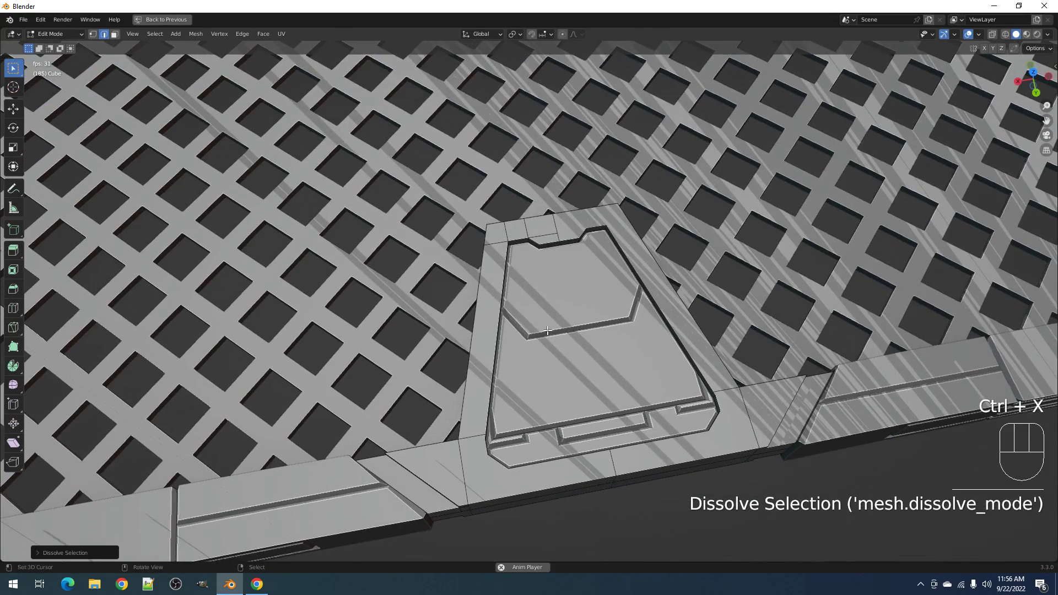
- Add three evenly spaced loop cuts across the bracket's sloped rim and clear the selection
middle_drag(548, 331, 560, 298)
key(ctrl+r)
scroll(560, 298, up, 2)
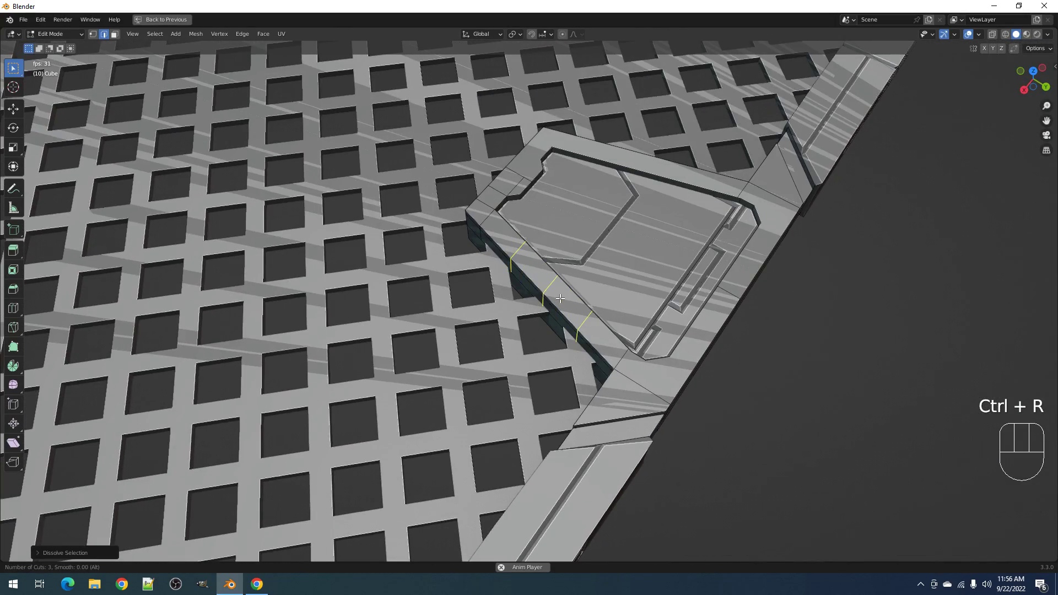
click(560, 298)
middle_drag(560, 299, 517, 361)
key(alt+a)
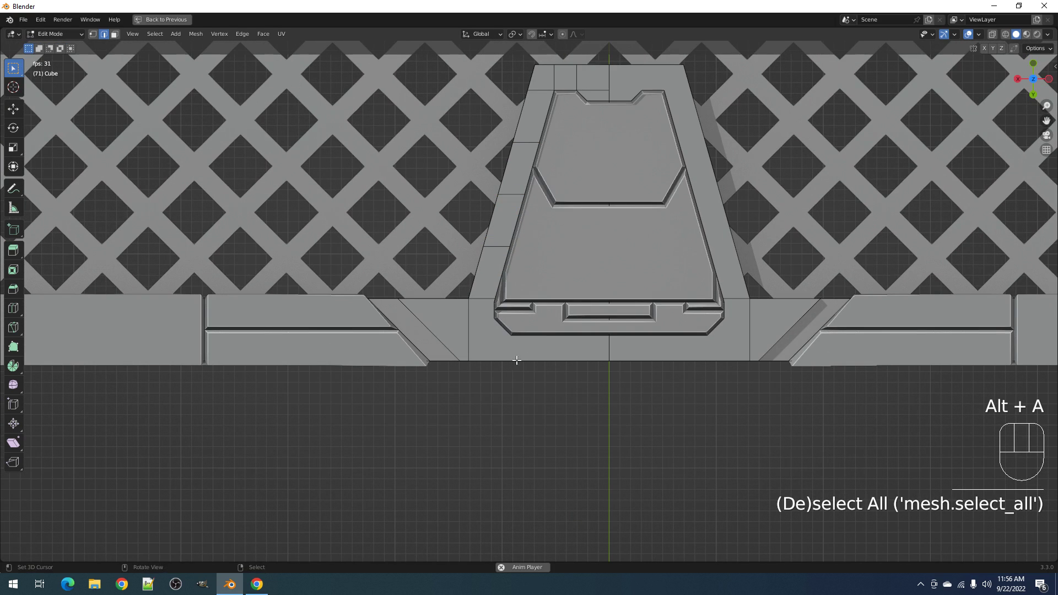
- Quad-slice the bracket's outer-edge top face and the front face below it in the Tangent direction
key(3)
click(520, 348)
middle_drag(568, 336, 574, 288)
shift+right_click(540, 281)
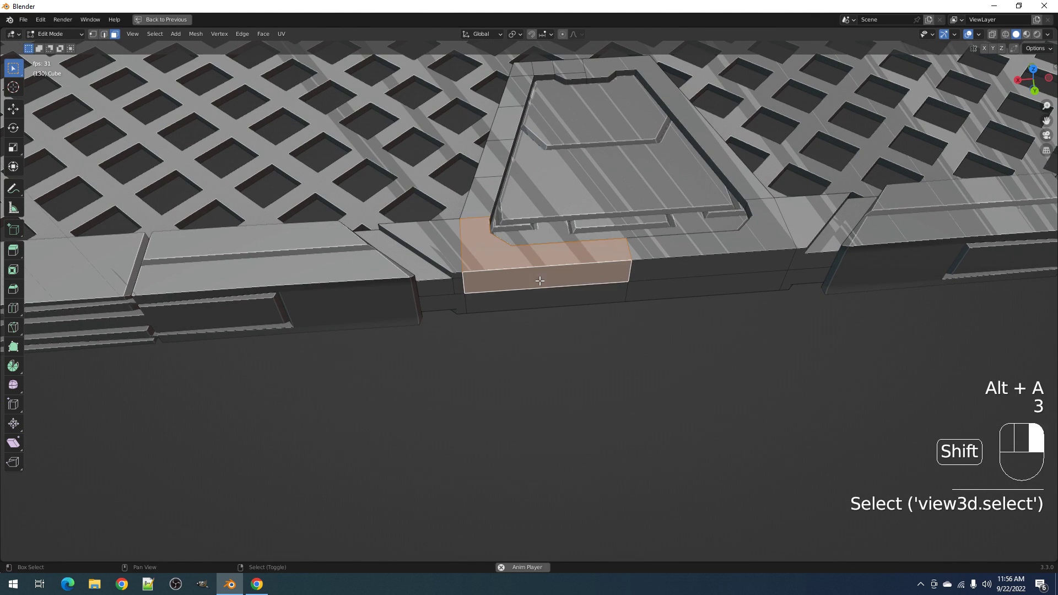
key(shift+q)
click(602, 283)
click(667, 299)
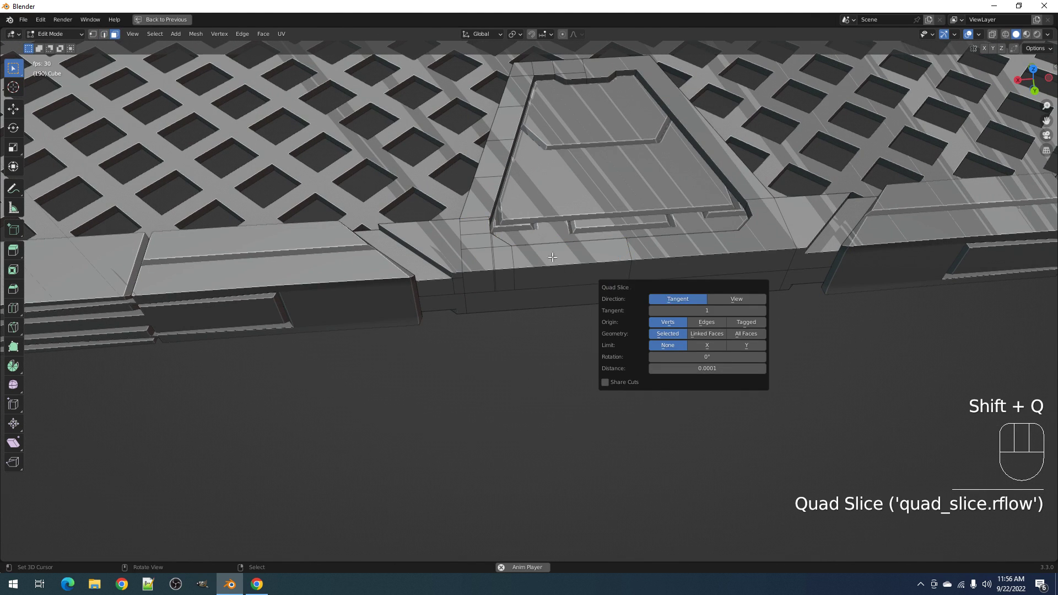
- Dissolve the surplus cross edge on the rim and the doubled edge loop at the bracket's outer recess corner
shift+middle_drag(524, 232, 559, 292)
scroll(560, 291, up, 7)
key(2)
click(518, 227)
key(ctrl+x)
right_click(493, 233)
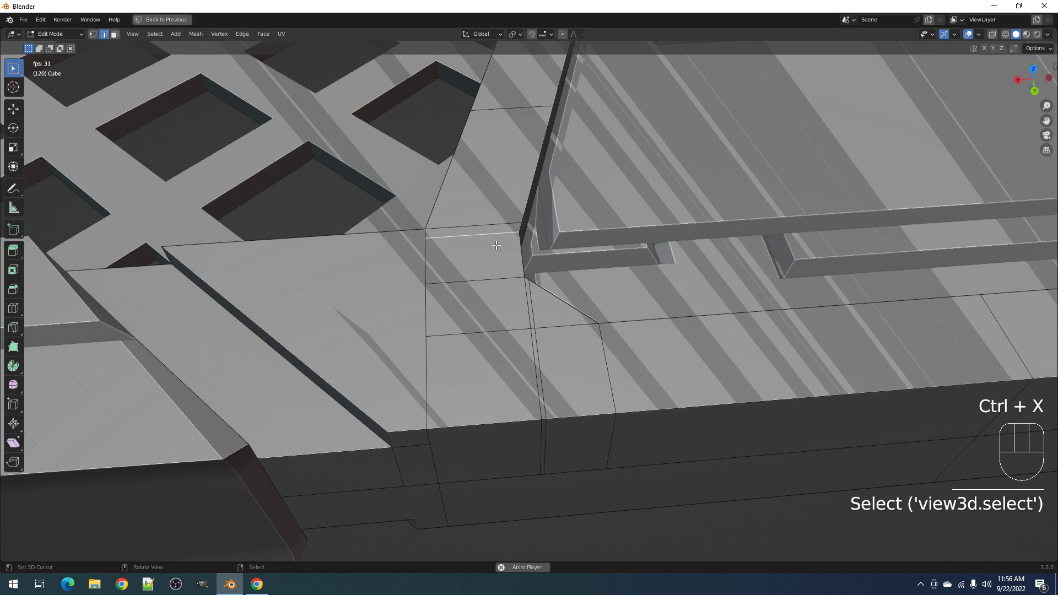
key(alt+a)
alt+shift+click(531, 302)
key(ctrl+x)
scroll(541, 303, down, 5)
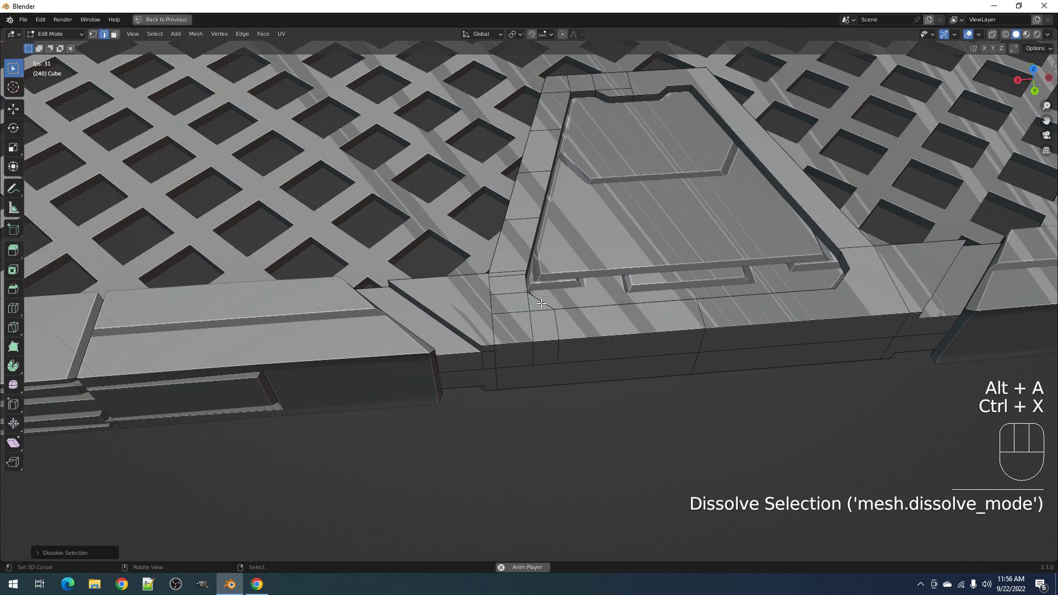
- Add one centred loop cut across the bracket's front strip, between the recess corner and the centre line
middle_drag(542, 303, 558, 317)
key(ctrl+r)
click(648, 324)
right_click(648, 324)
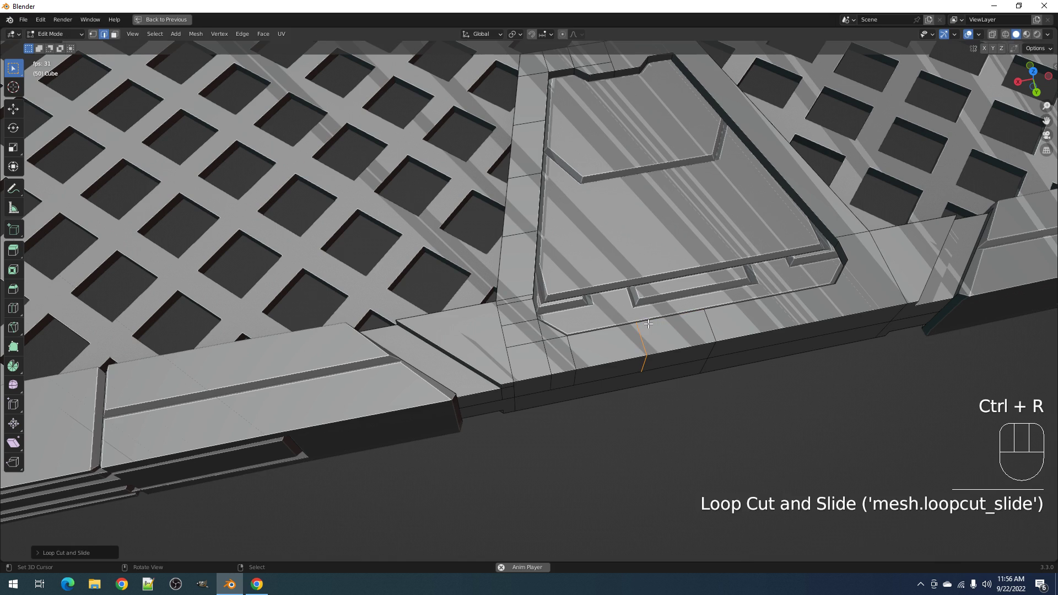
- Quad-slice the triangular top face beside the bracket in the Tangent direction with the tangent set to 4
key(3)
click(460, 341)
key(shift+q)
click(637, 309)
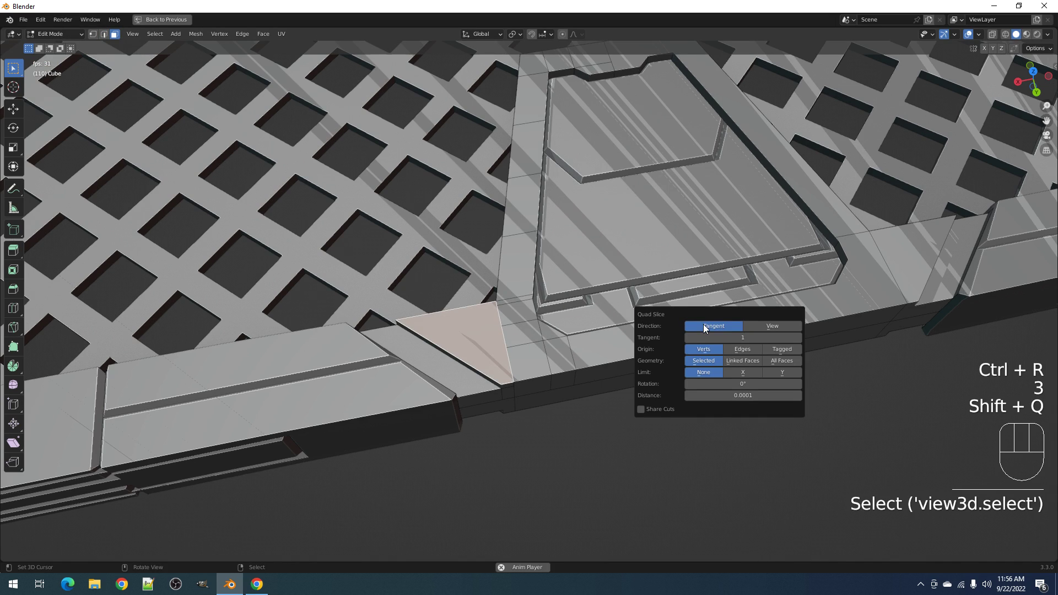
click(703, 326)
key(F9)
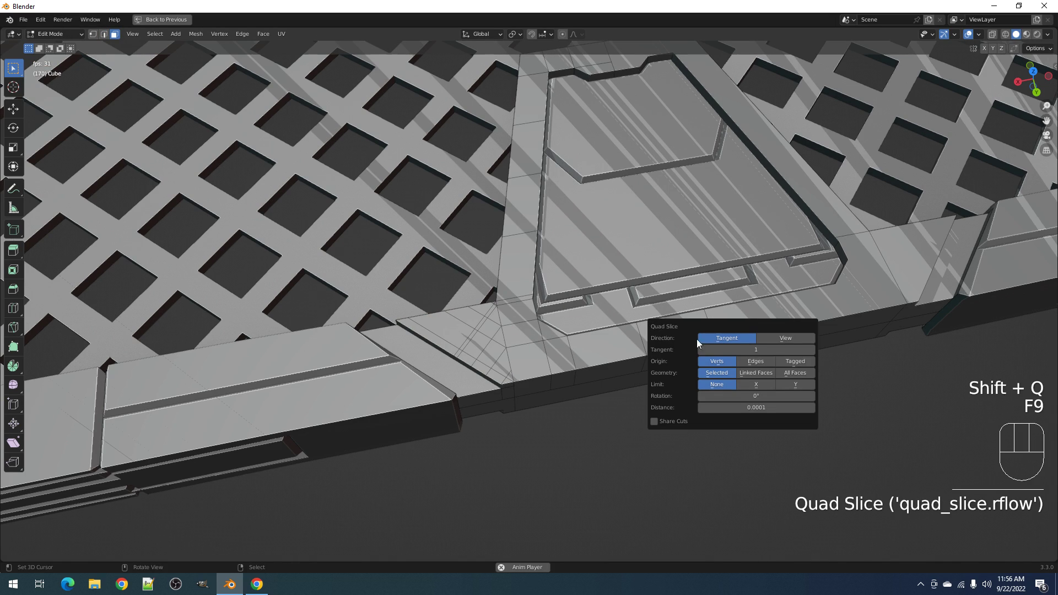
ctrl+scroll(725, 347, up, 2)
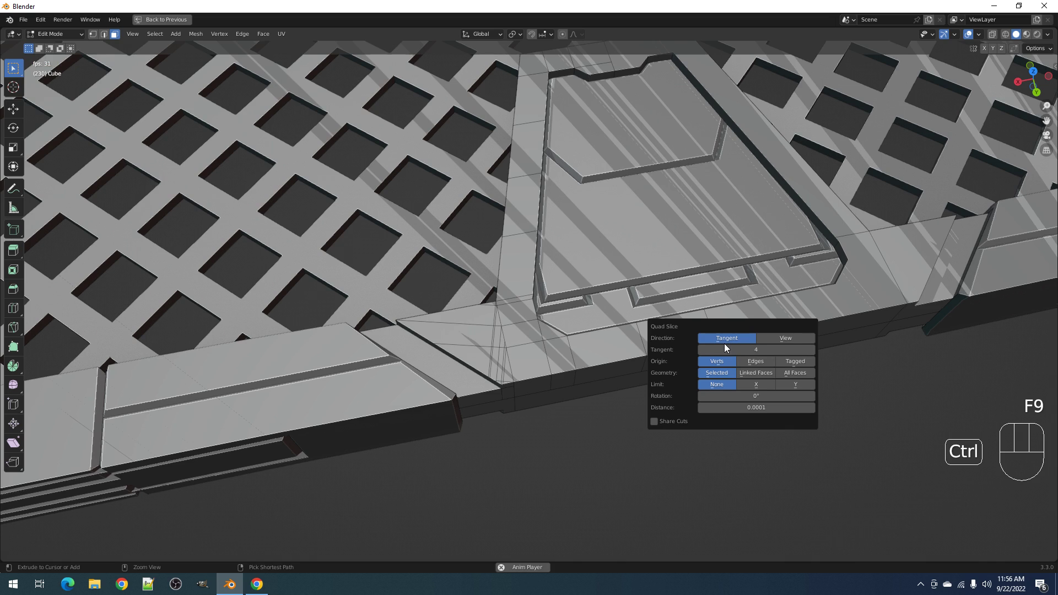
- Raise the Quad Slice tangent on the triangular top face to 9 and clear the face selection
ctrl+scroll(729, 345, up, 2)
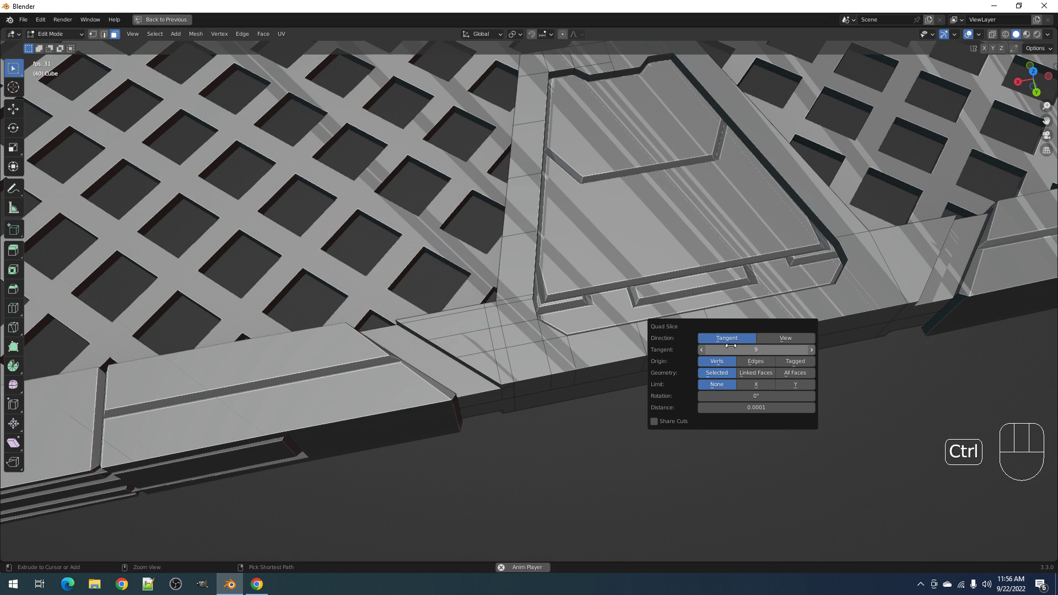
middle_drag(731, 348, 655, 300)
key(alt+a)
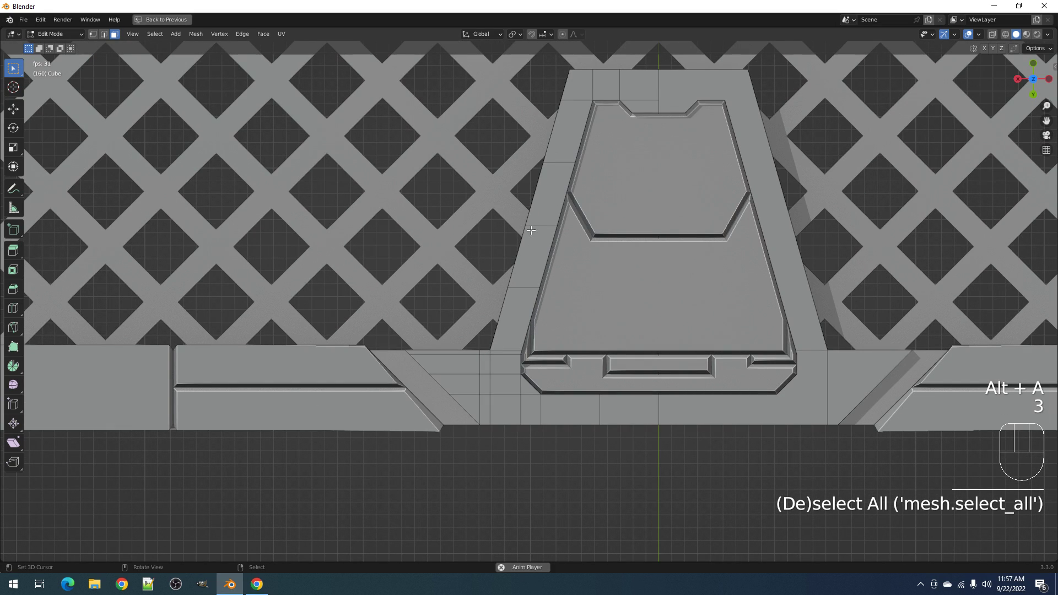
- Select the linked flat faces across the bracket's top and its sloped side
click(541, 217)
key(q)
click(617, 230)
middle_drag(618, 230, 571, 233)
shift+click(569, 244)
key(q)
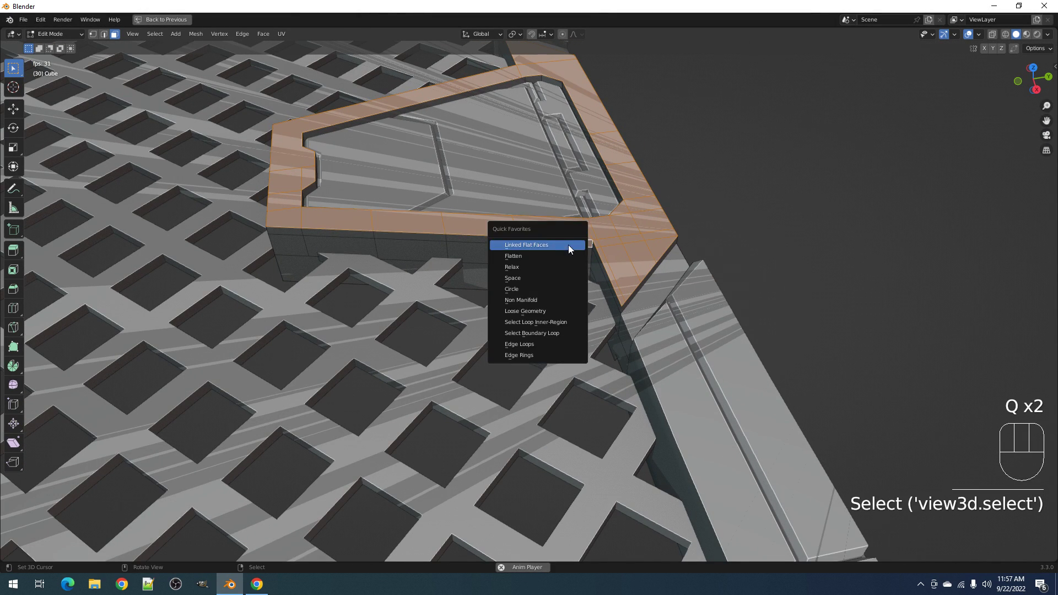
click(569, 245)
middle_drag(587, 273, 657, 263)
- Quad-slice the grate-facing side face below the triangular top section in the Tangent direction
click(618, 212)
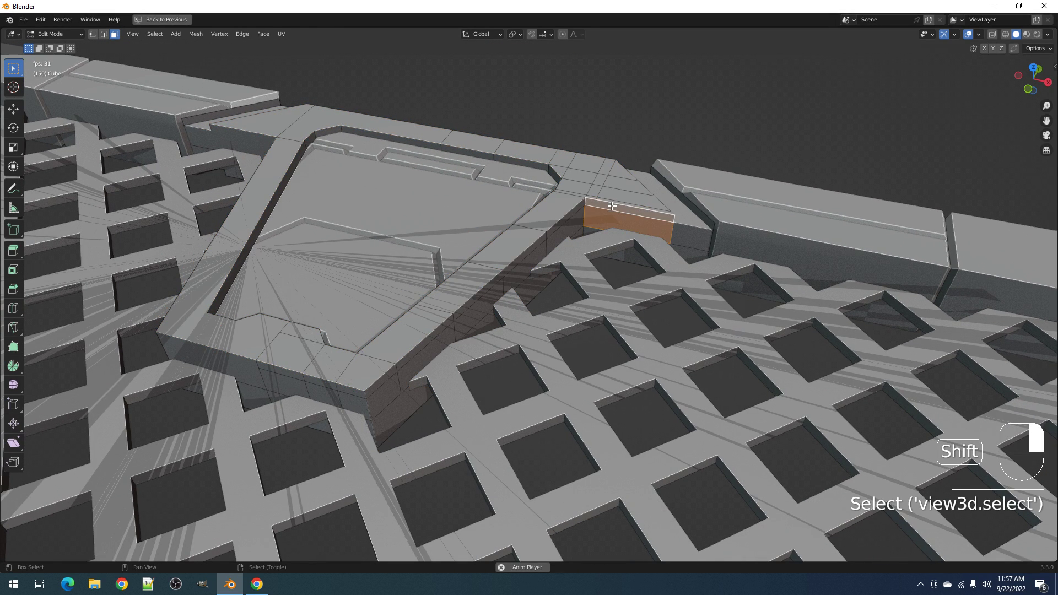
shift+click(612, 209)
key(shift+q)
click(655, 207)
click(719, 223)
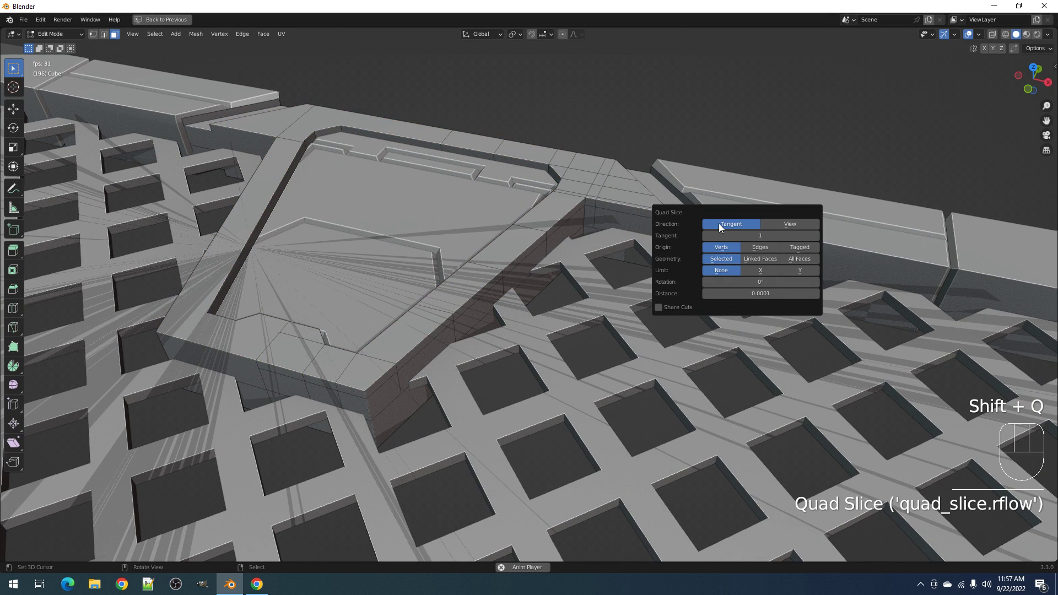
- Select the bracket's top and side faces together with all their linked flat faces
right_click(612, 210)
shift+right_click(601, 188)
shift+right_click(543, 252)
key(q)
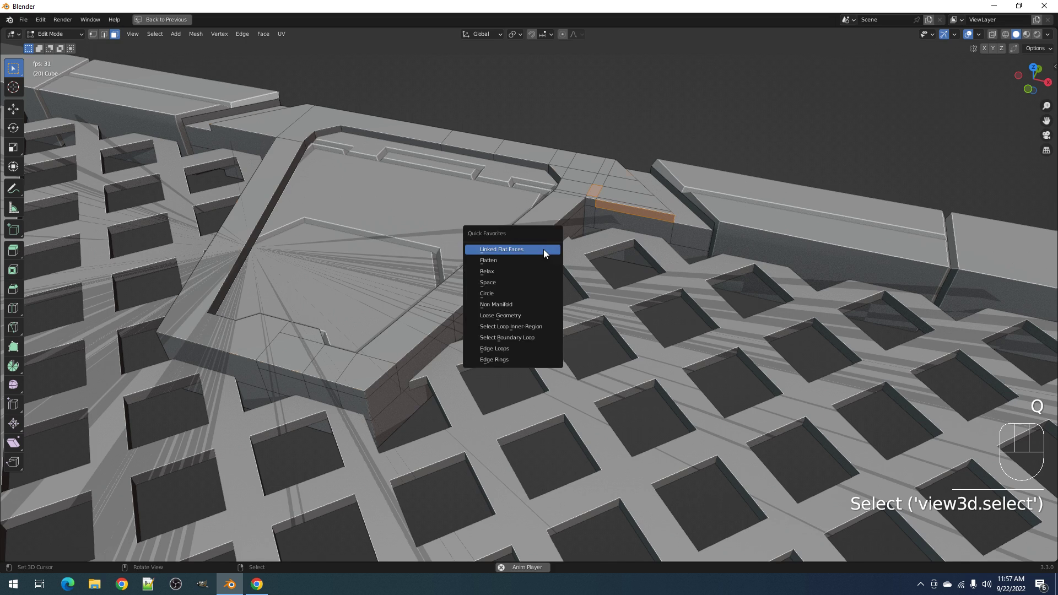
click(543, 252)
shift+right_click(343, 398)
key(q)
click(344, 398)
- Refine the selection around the recessed faces at the bracket's outer end
scroll(863, 220, down, 5)
key(Tab)
key(Tab)
scroll(786, 254, up, 5)
scroll(786, 254, up, 4)
shift+right_click(628, 290)
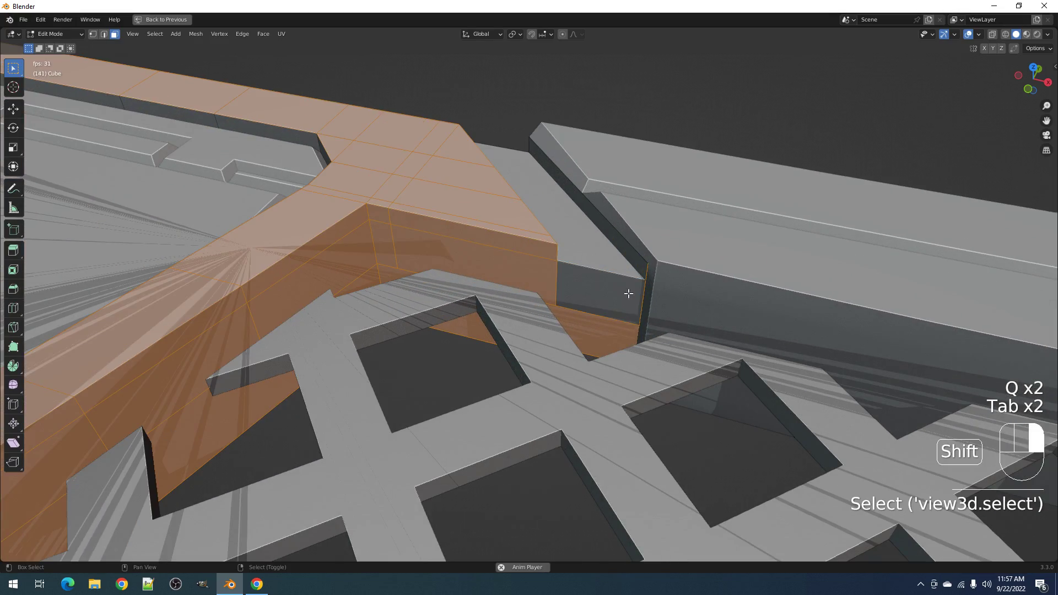
scroll(614, 323, up, 3)
middle_drag(643, 298, 673, 201)
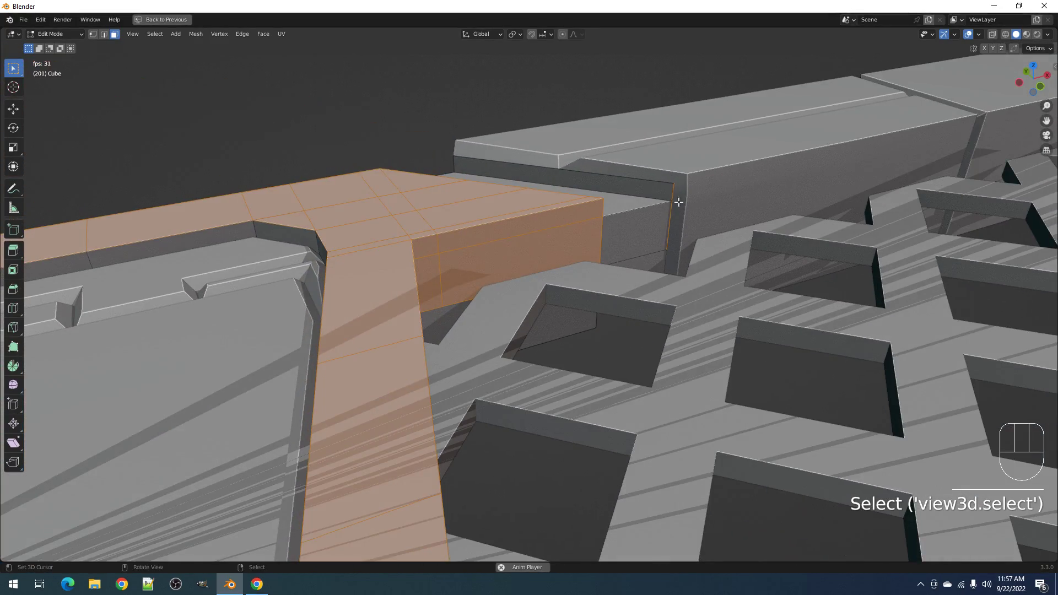
key(c)
- Try Random Panels on the selected bracket faces with the Recursive solver, 75% panel amount and 20% panel size, and undo it
key(Tab)
middle_drag(674, 257, 717, 347)
key(shift+alt+z)
key(shift+q)
click(717, 346)
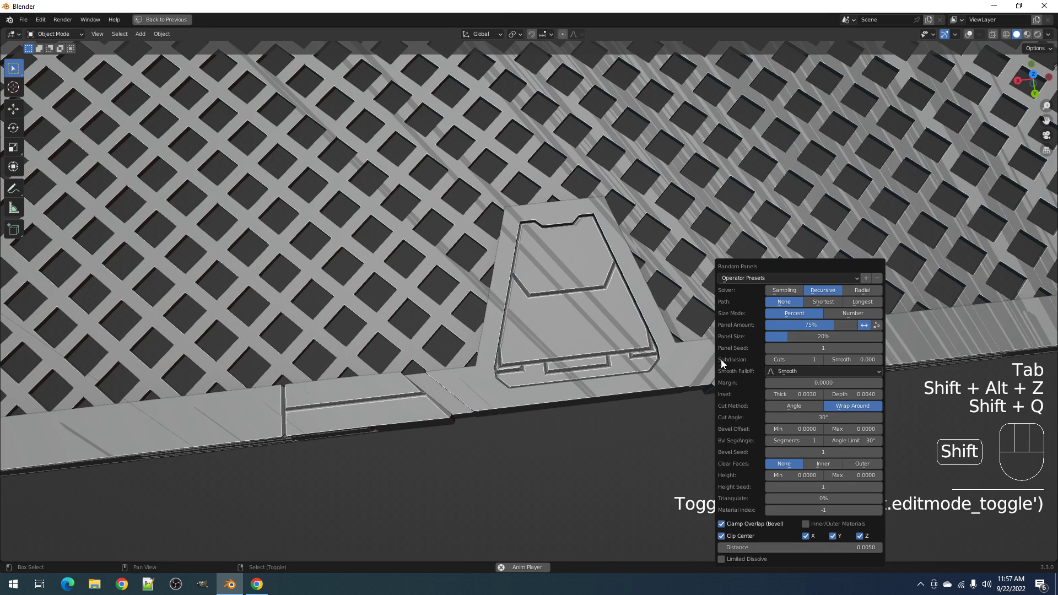
ctrl+scroll(814, 352, up, 1)
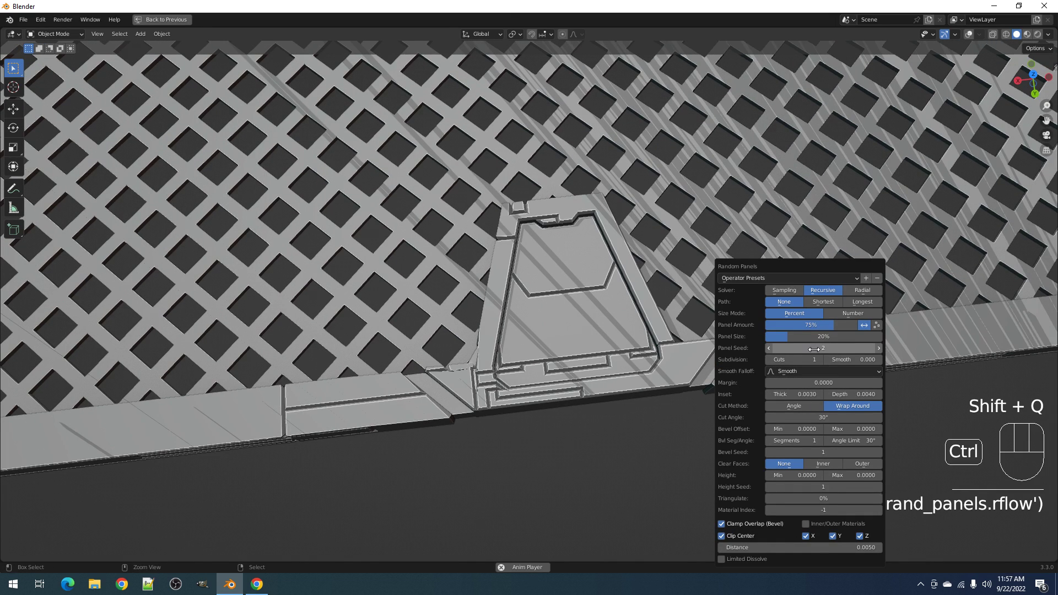
key(ctrl+z)
- Apply Auto Mirror to the frame object on the X and Y axes
scroll(645, 327, down, 5)
key(Tab)
key(Tab)
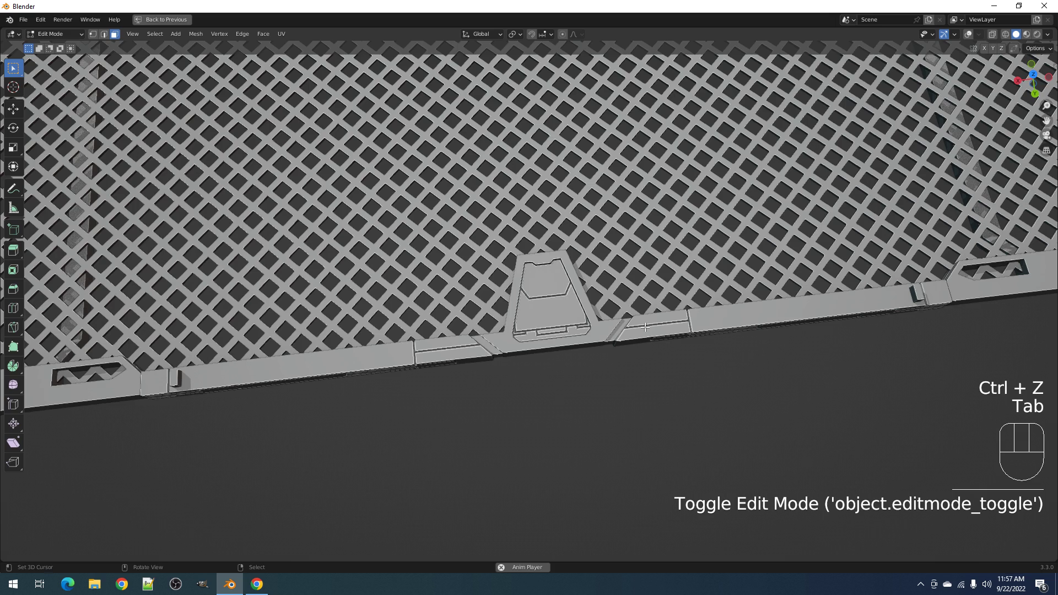
scroll(645, 326, up, 2)
key(shift+q)
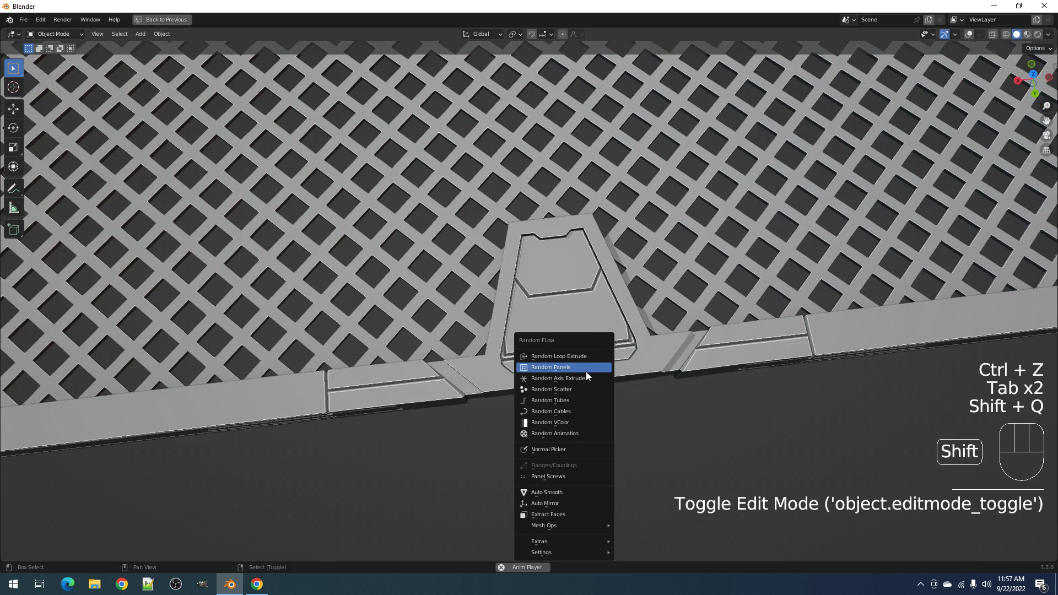
click(563, 504)
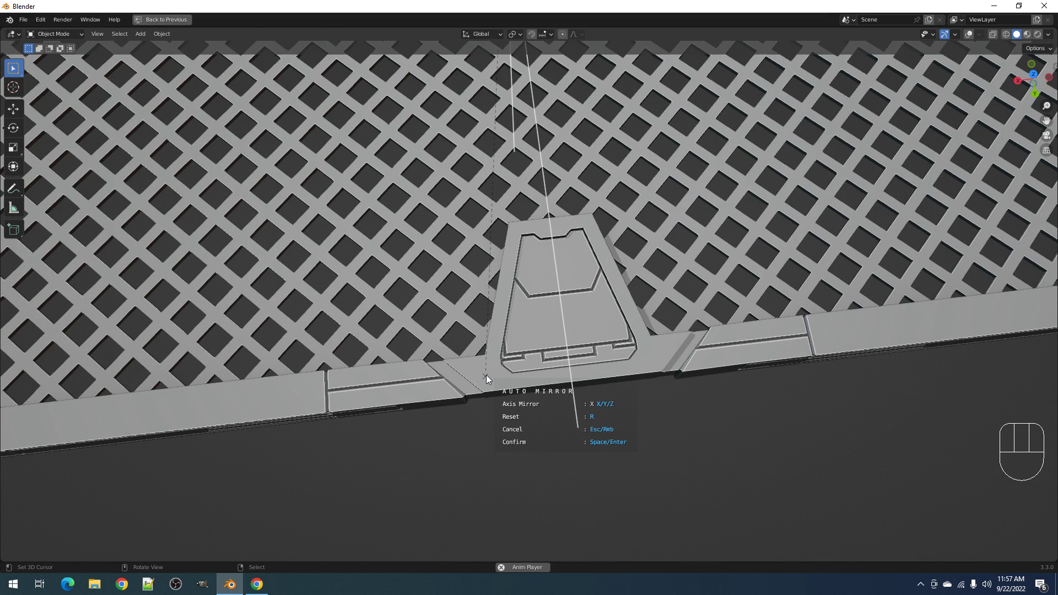
scroll(486, 375, down, 2)
key(y)
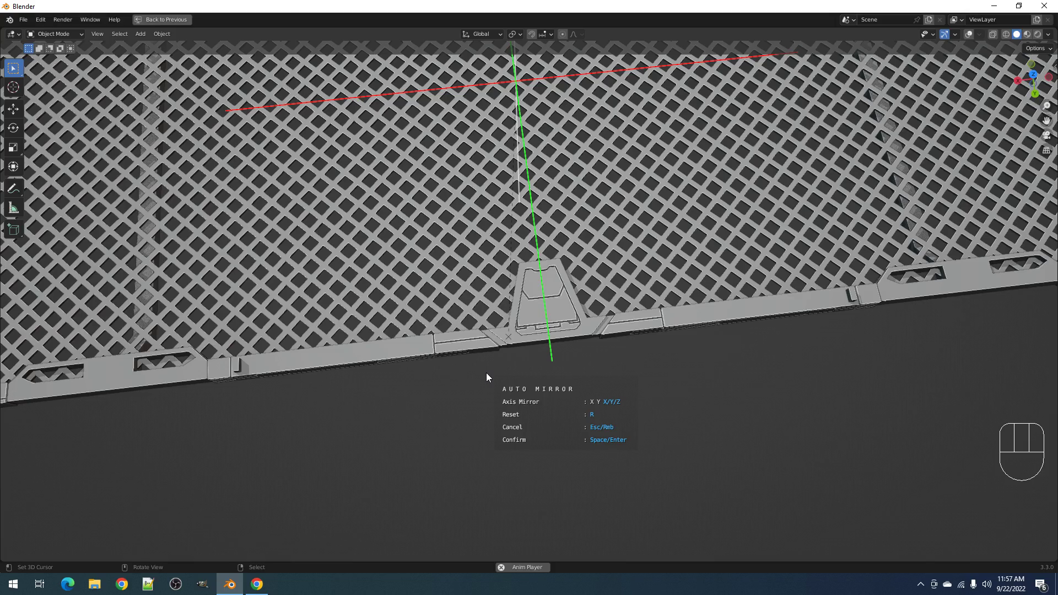
key(Return)
- Try to add the bracket's front face and its linked flat faces to the selection
key(Tab)
key(shift+alt+z)
scroll(486, 373, up, 2)
middle_drag(515, 365, 580, 338)
shift+click(576, 388)
key(q)
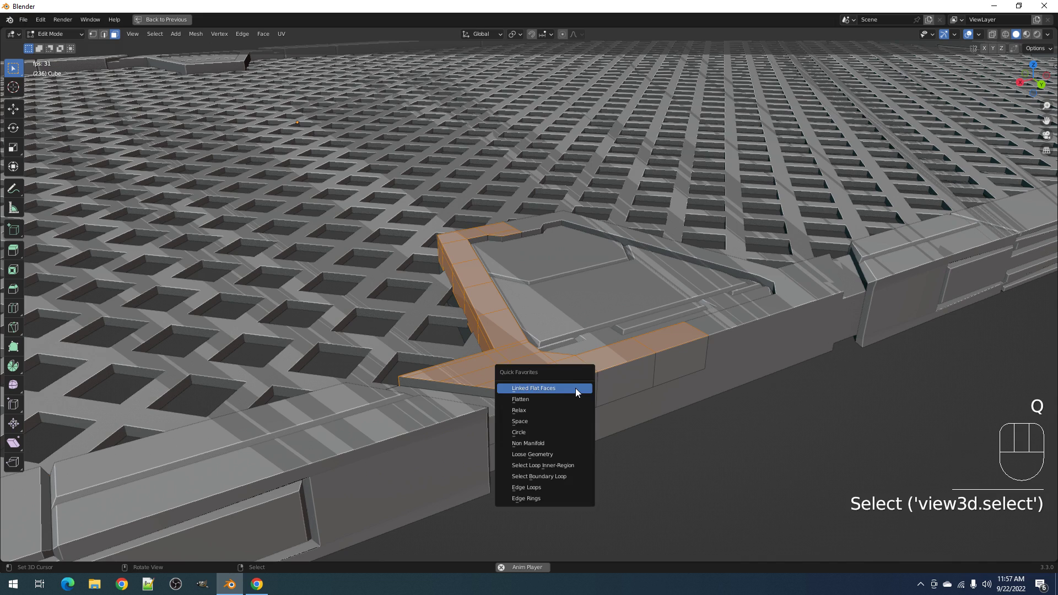
click(576, 389)
key(ctrl+z)
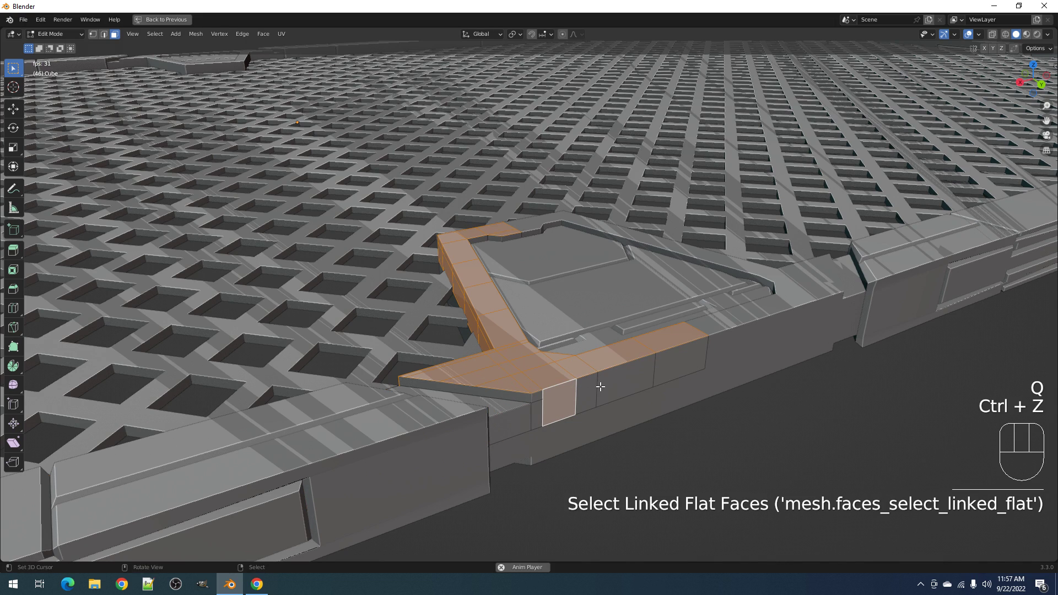
- Select only the strip of faces along the bracket's front side and quad-slice it in the Tangent direction
key(alt+a)
right_click(570, 399)
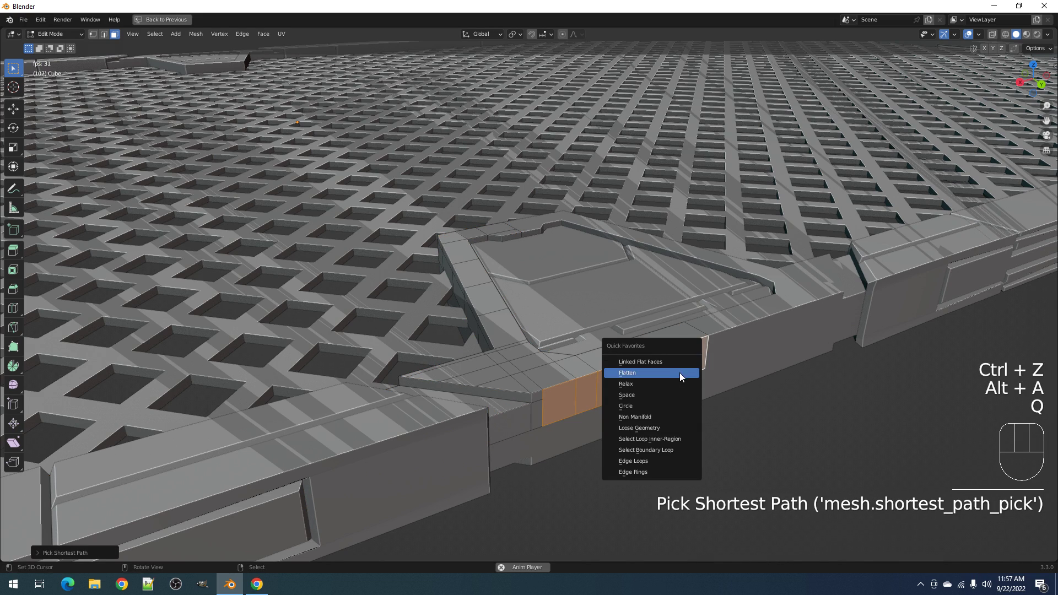
click(681, 377)
key(ctrl+z)
key(shift+q)
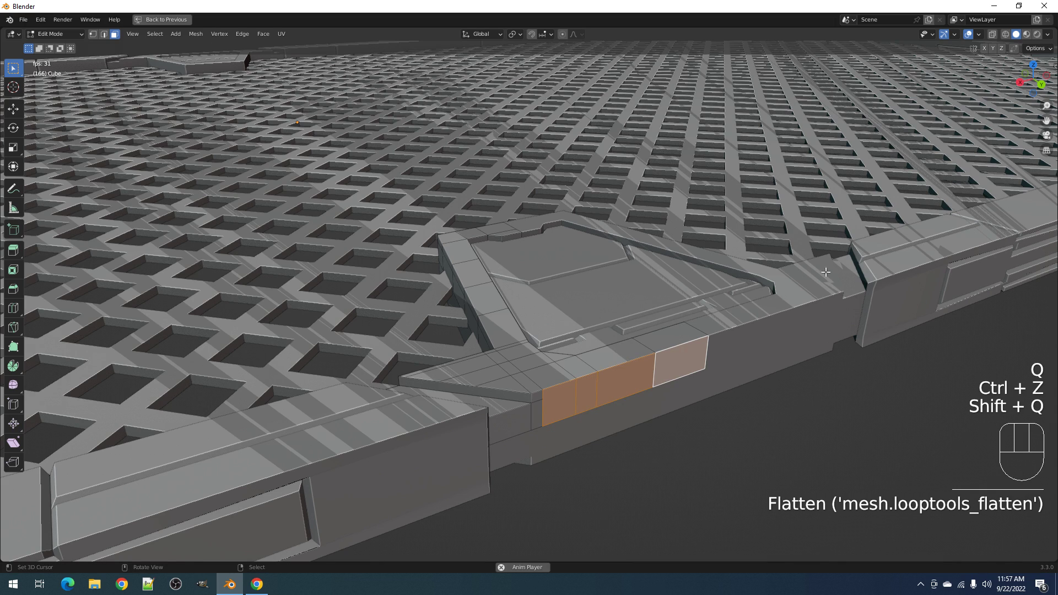
key(shift+q)
click(603, 456)
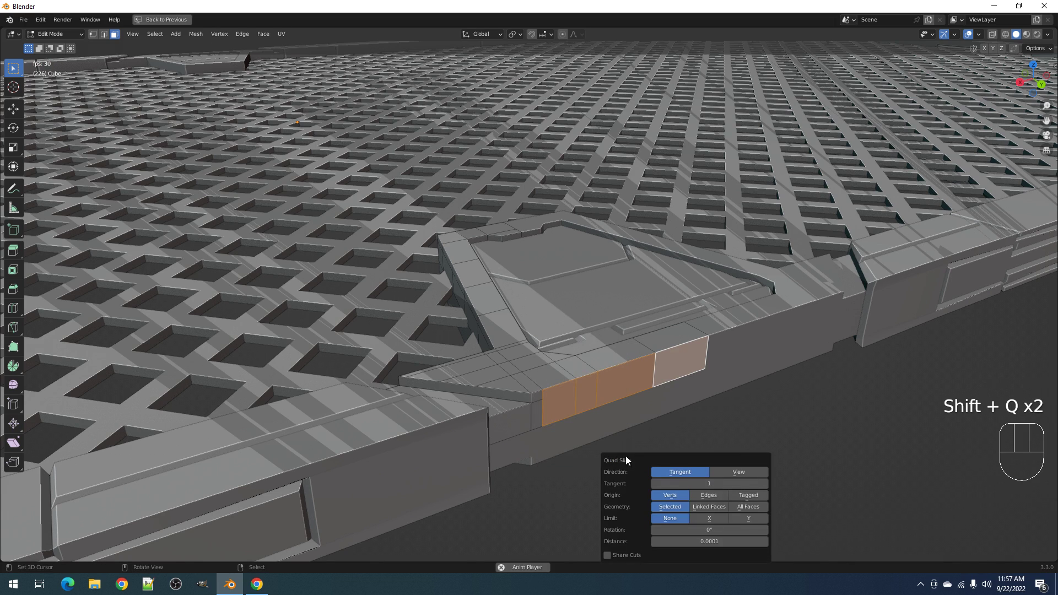
click(682, 472)
- Select the bracket's top, front and side faces with their linked flat faces and clean up the selection with Circle Select
click(627, 382)
middle_drag(627, 382, 632, 383)
shift+click(626, 314)
key(q)
click(622, 312)
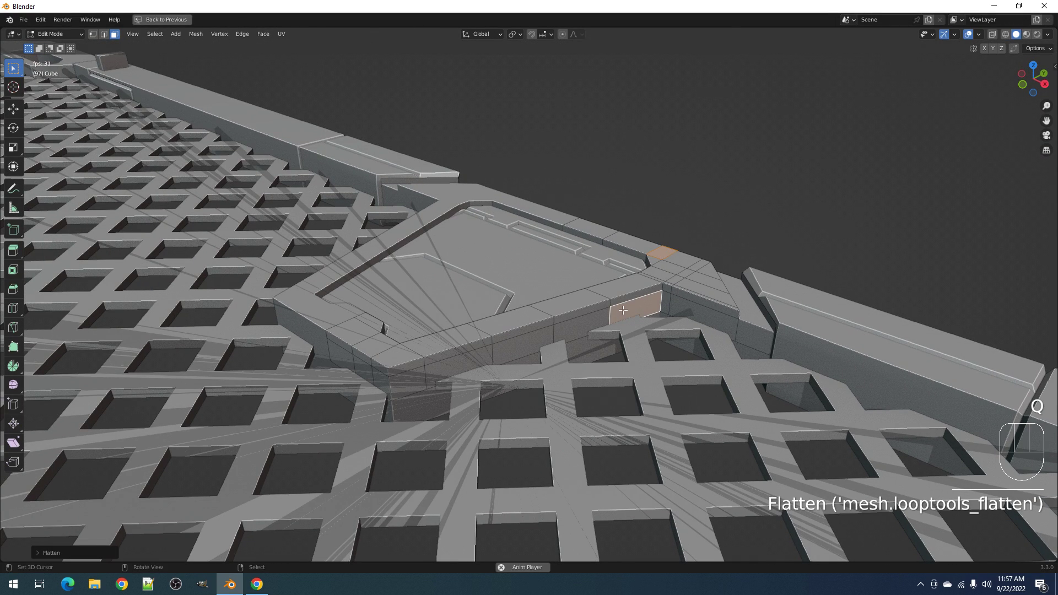
key(q)
click(661, 280)
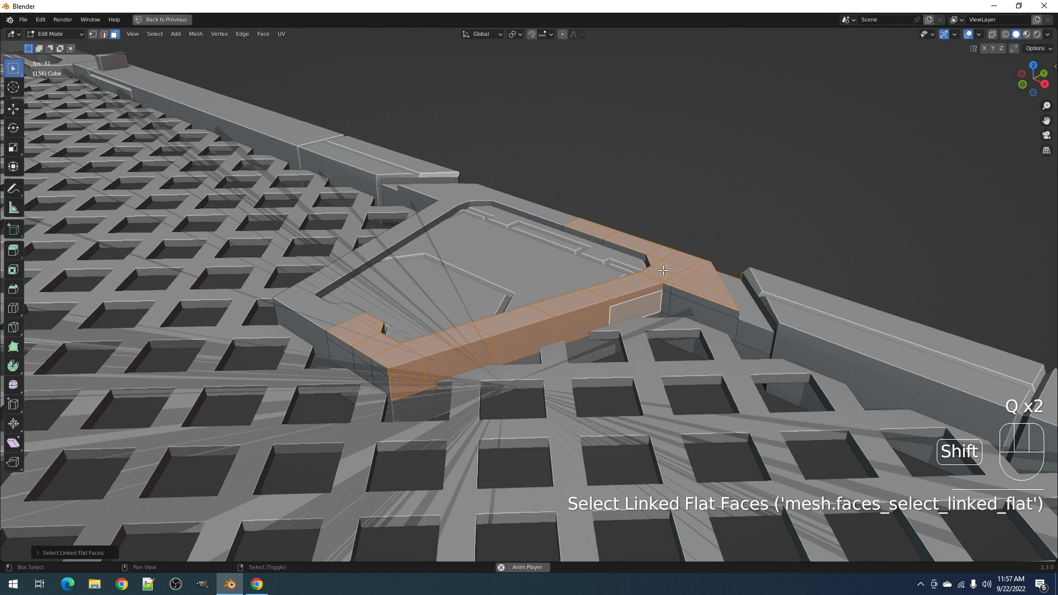
shift+click(382, 380)
key(q)
click(604, 329)
key(c)
click(678, 304)
right_click(679, 303)
- Generate random panels from the selected bracket faces with the Recursive solver and panel seed 2
key(Tab)
middle_drag(678, 304, 696, 320)
key(shift+alt+z)
key(shift+q)
click(696, 332)
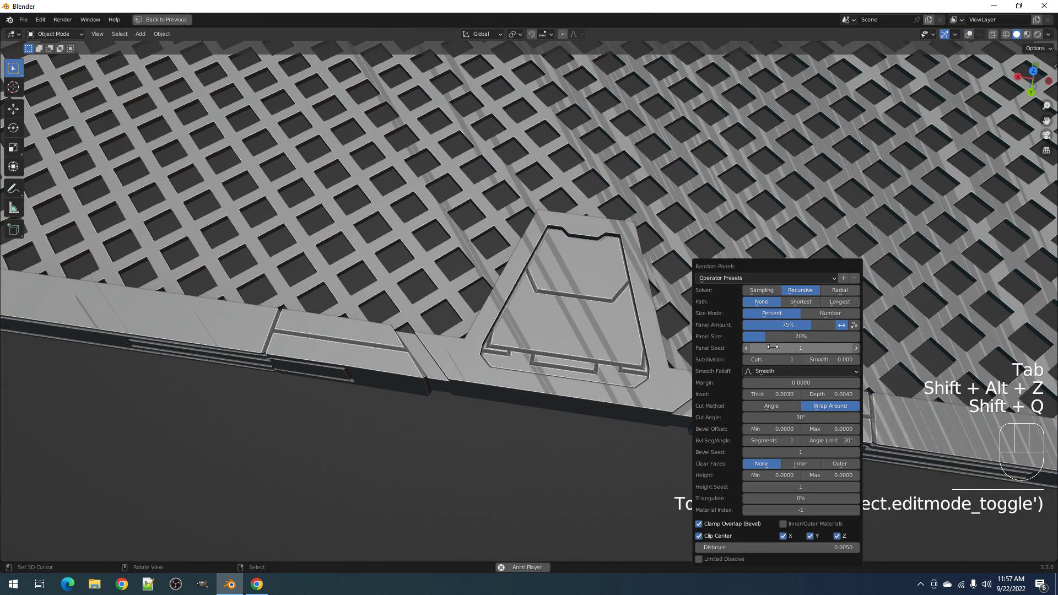
ctrl+scroll(781, 348, up, 1)
middle_drag(781, 348, 615, 356)
key(shift+alt+z)
key(shift+alt+z)
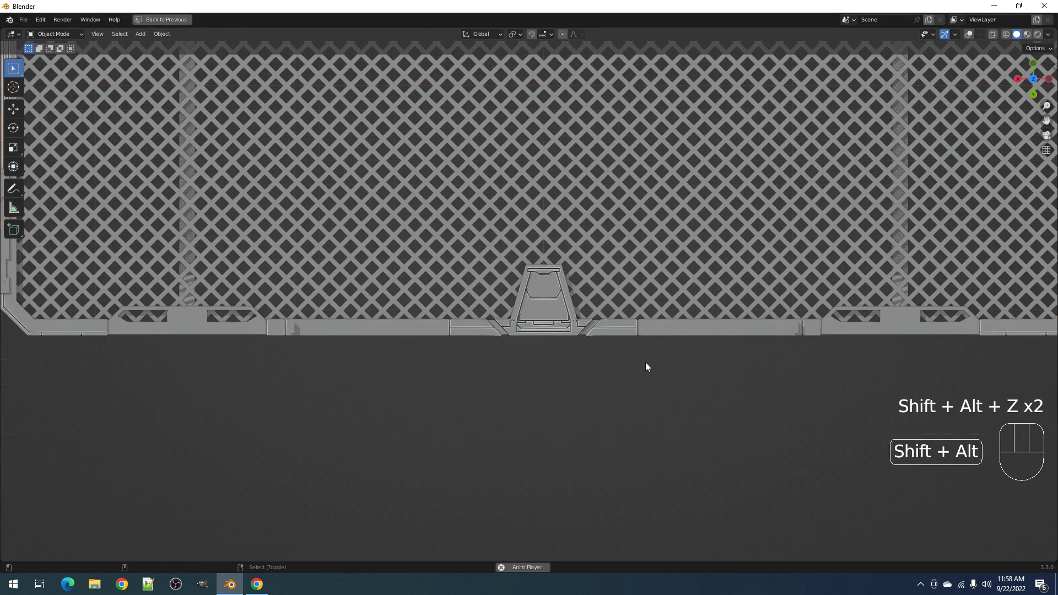
scroll(646, 367, up, 5)
- Set the random panels' inset thickness to 0.0020, panel amount to 100% and panel size to 50%, and try other panel seeds
key(F9)
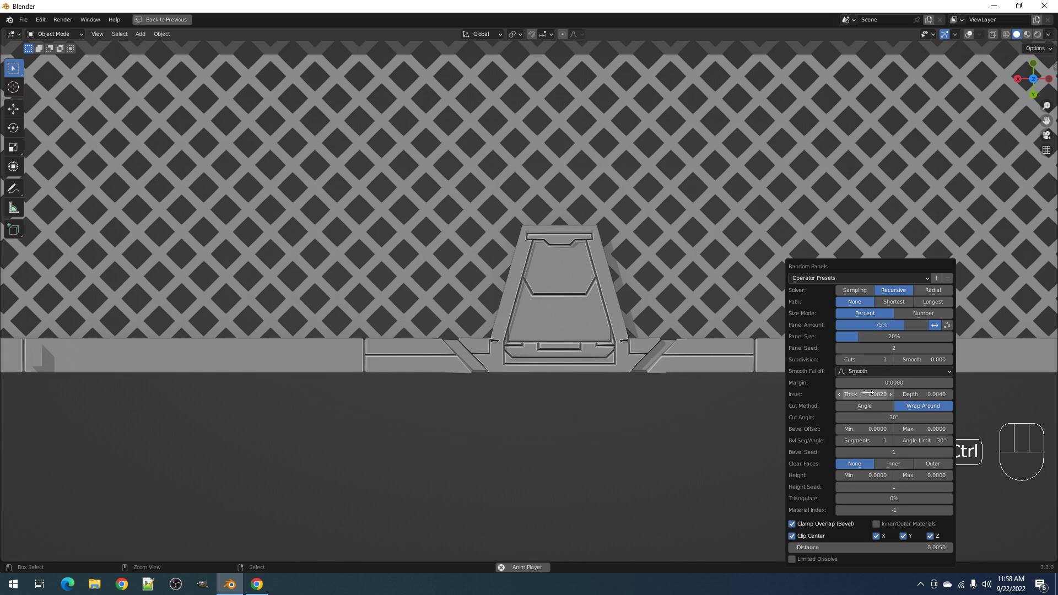
drag(874, 351, 885, 350)
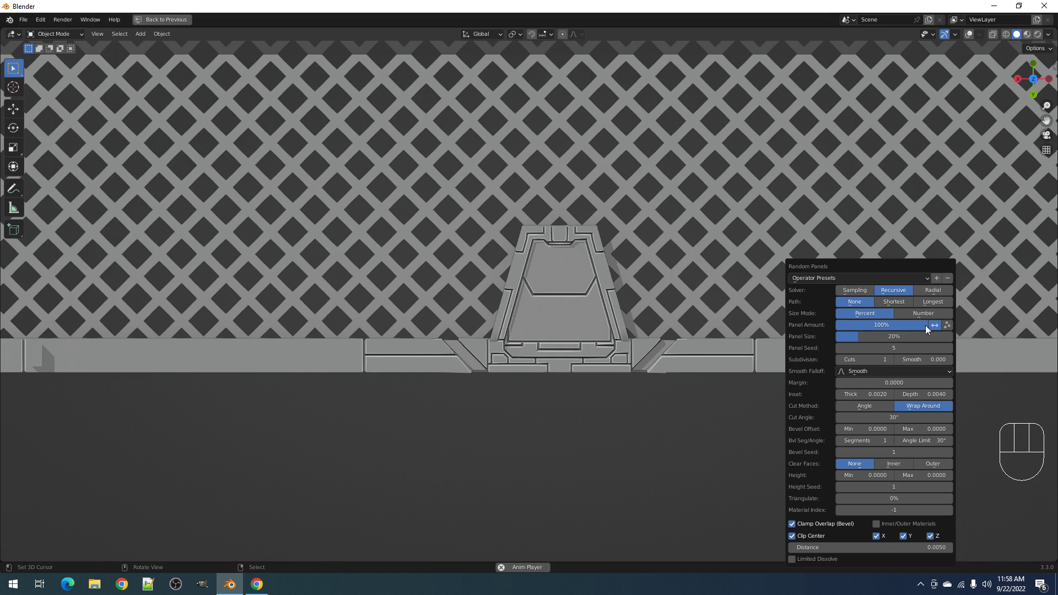
drag(879, 339, 910, 339)
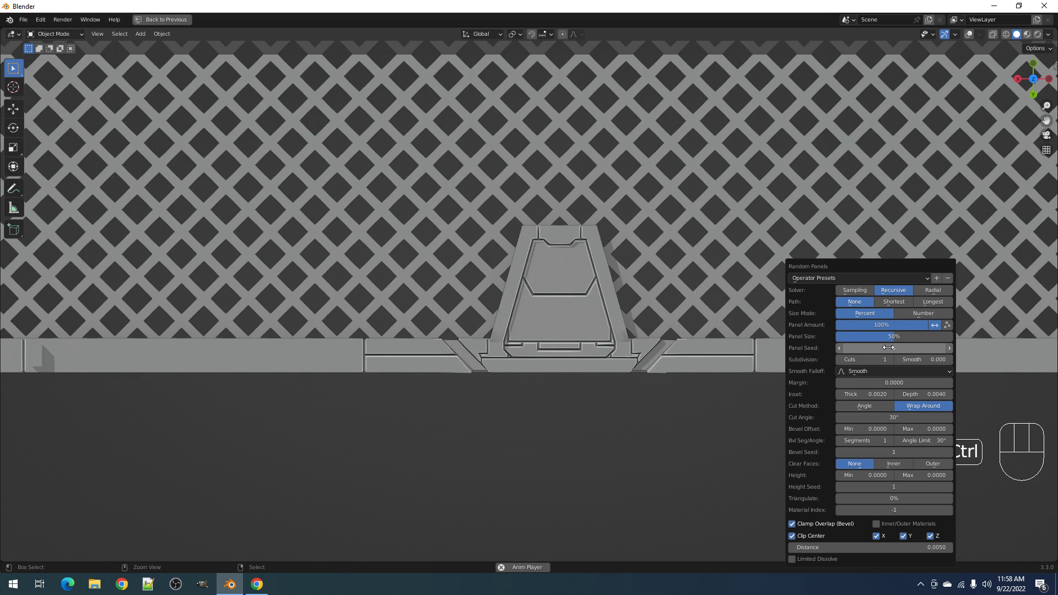
ctrl+scroll(889, 348, down, 2)
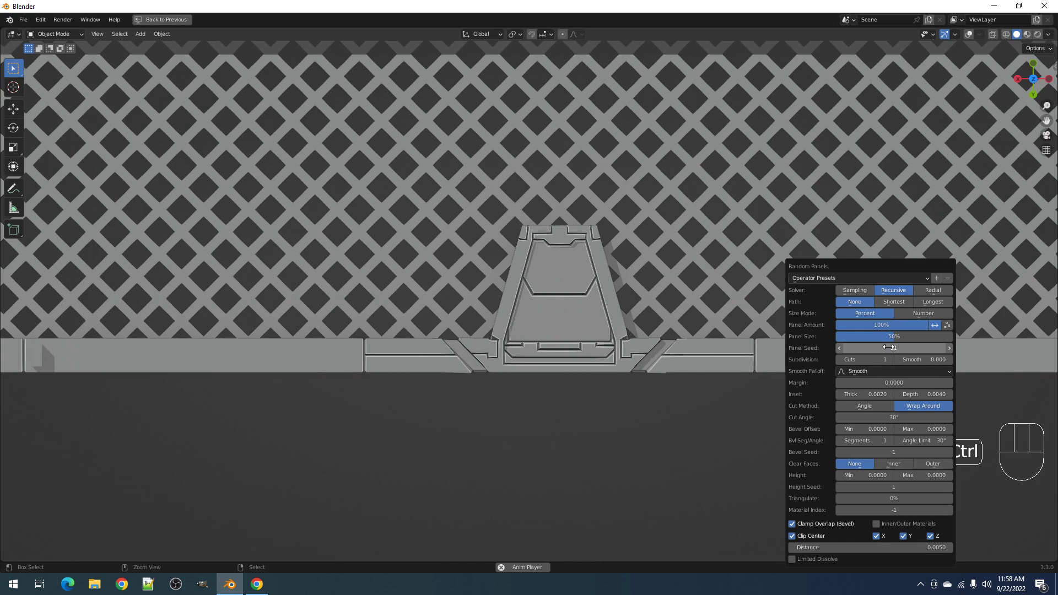
ctrl+scroll(889, 348, down, 1)
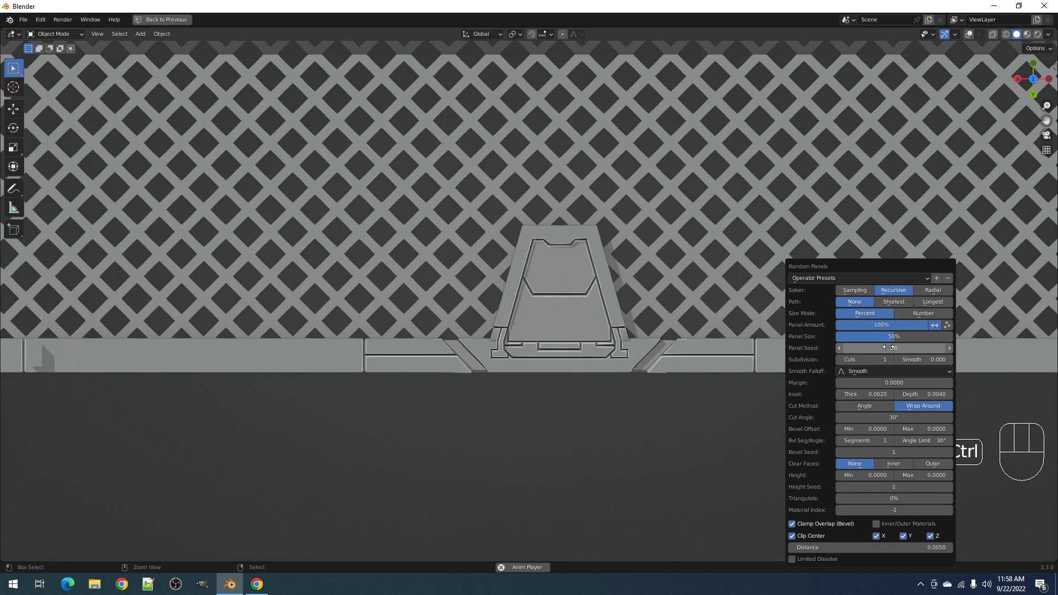
- Undo the random panels and repeatedly randomize the element order of the selected bracket faces
middle_drag(563, 367, 609, 333)
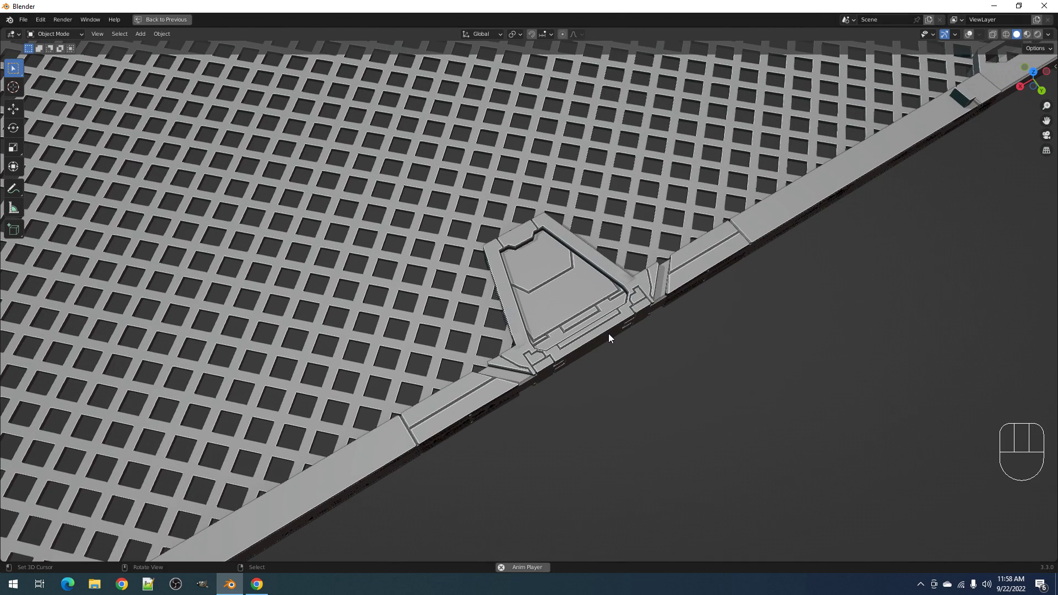
key(ctrl+z)
key(Tab)
key(shift+alt+z)
key(shift+q)
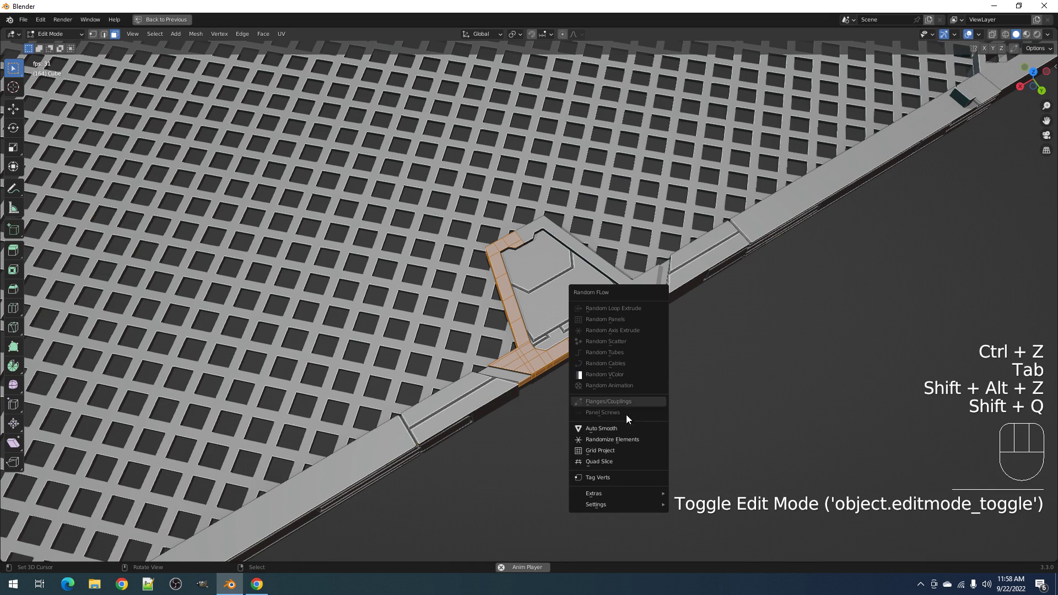
click(625, 439)
key(shift+r)
key(shift+r)
key(shift+r)
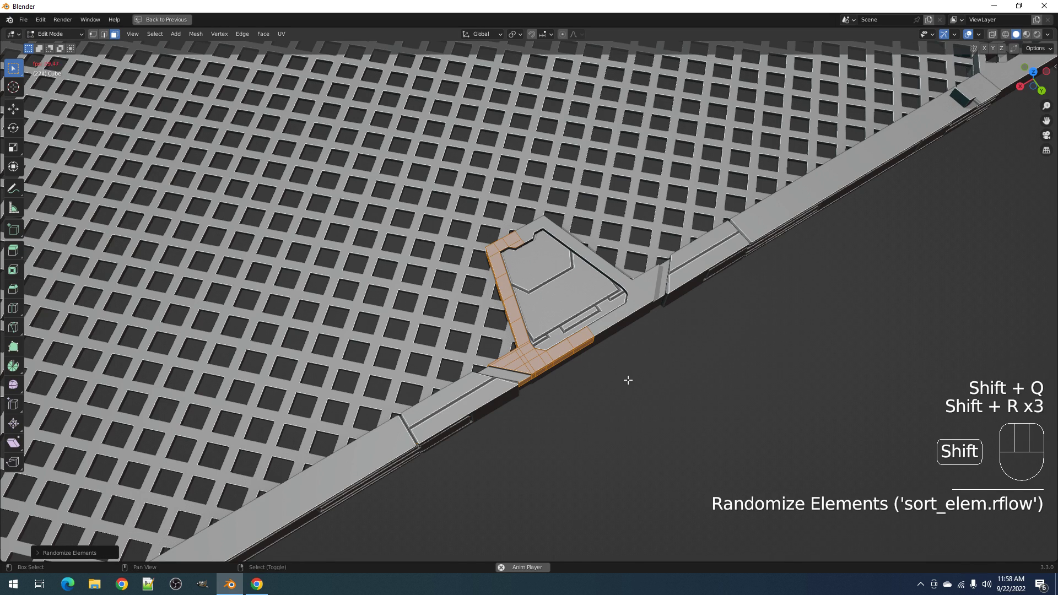
- Run Random Panels again on the bracket faces with the panel seed set to 6
key(Tab)
key(shift+q)
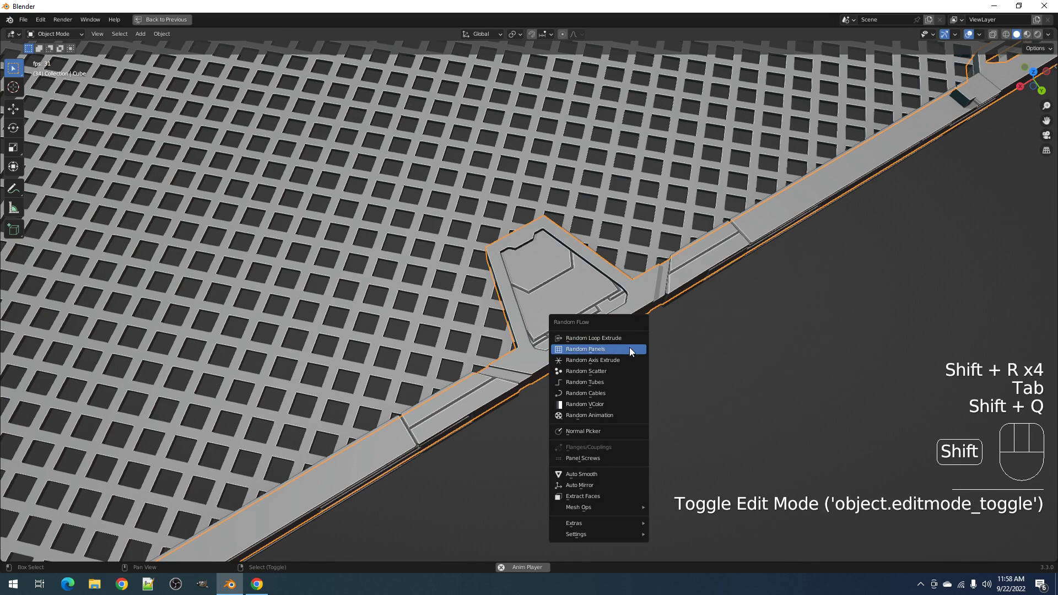
click(629, 347)
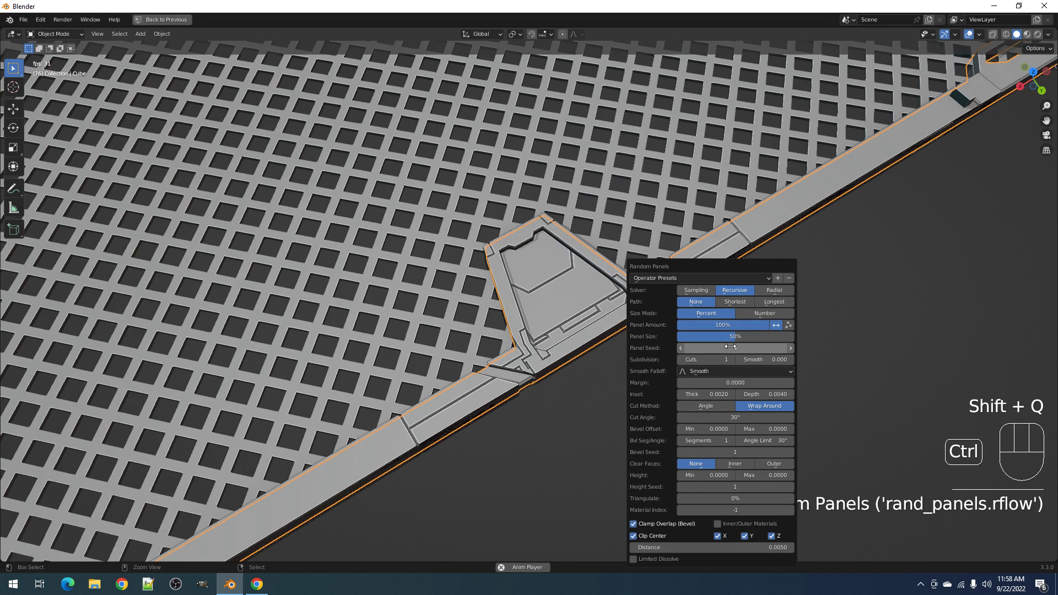
alt+middle_drag(489, 378, 679, 359)
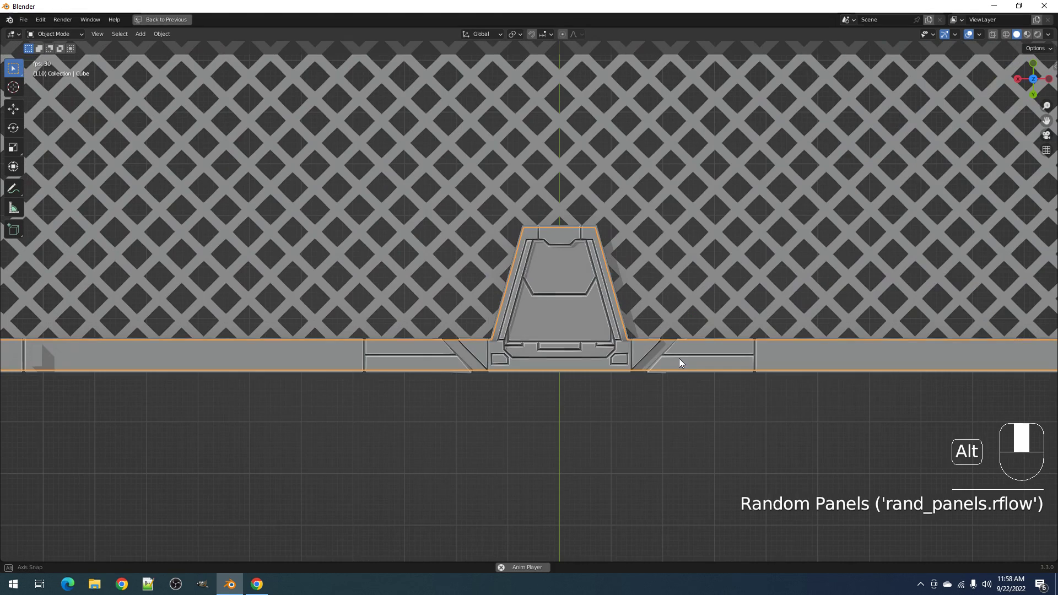
key(shift+alt+z)
key(F9)
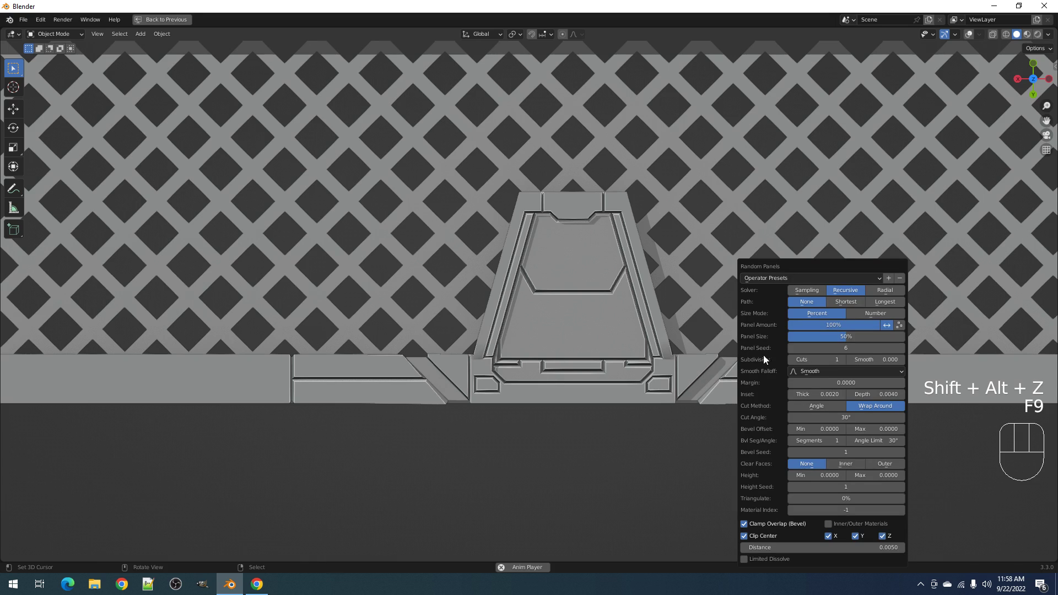
- Switch the random panels to the Radial solver with a 40% panel size and choose a different panel seed
drag(850, 338, 806, 338)
click(883, 288)
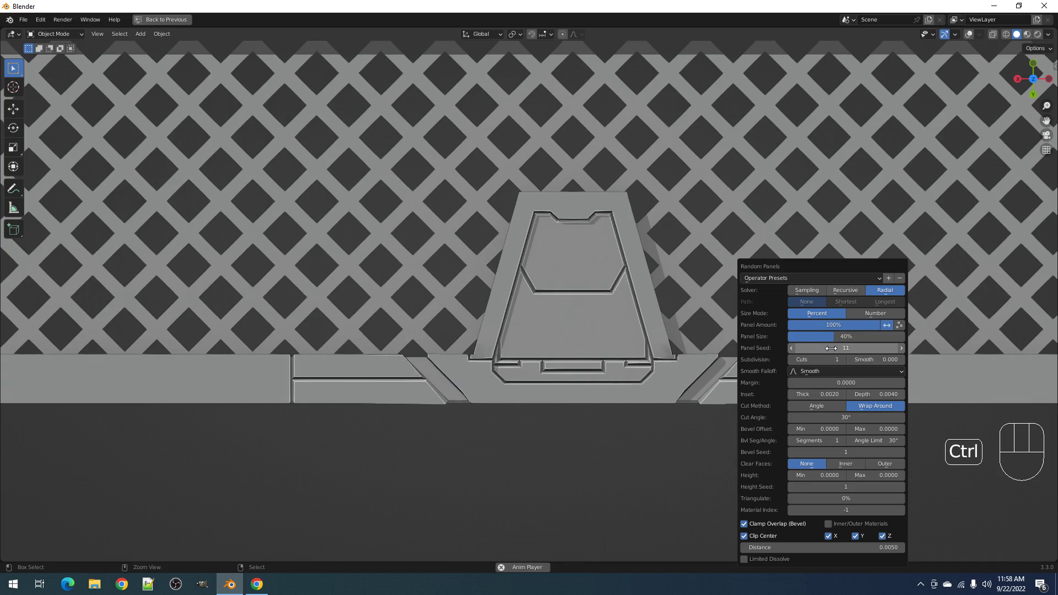
scroll(604, 379, down, 3)
middle_drag(605, 378, 670, 342)
scroll(656, 341, up, 3)
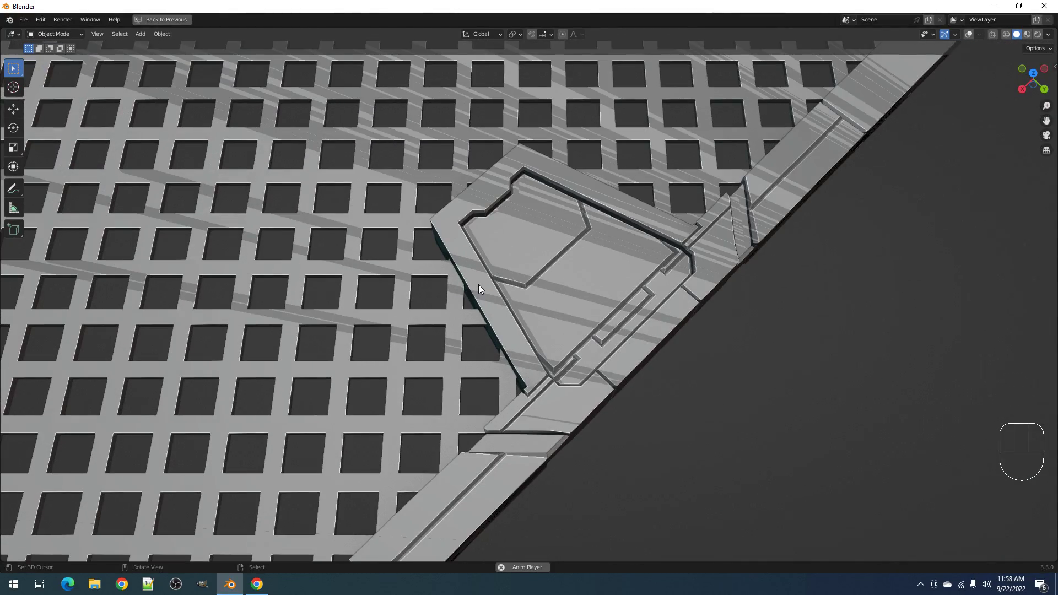
- Clear the face selection on the frame mesh and leave its editing
key(Tab)
key(shift+alt+z)
key(alt+a)
middle_drag(501, 294, 595, 325)
scroll(539, 315, down, 5)
key(Tab)
- Select all geometry of the generated bracket panel object and simplify it with Limited Dissolve
key(Tab)
key(a)
scroll(552, 315, up, 4)
key(x)
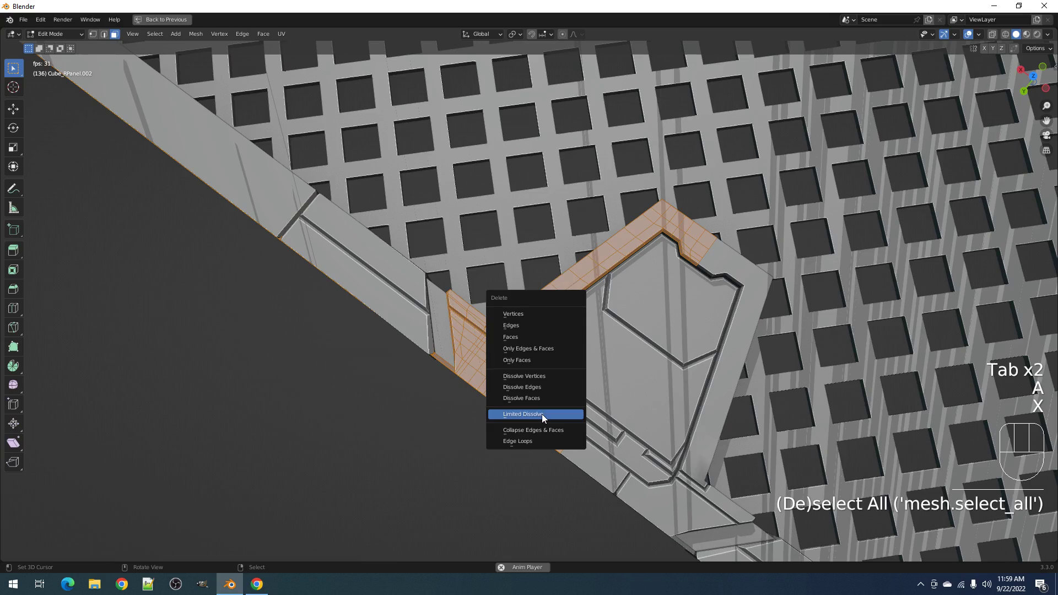
click(541, 414)
middle_drag(541, 414, 587, 356)
scroll(586, 354, up, 4)
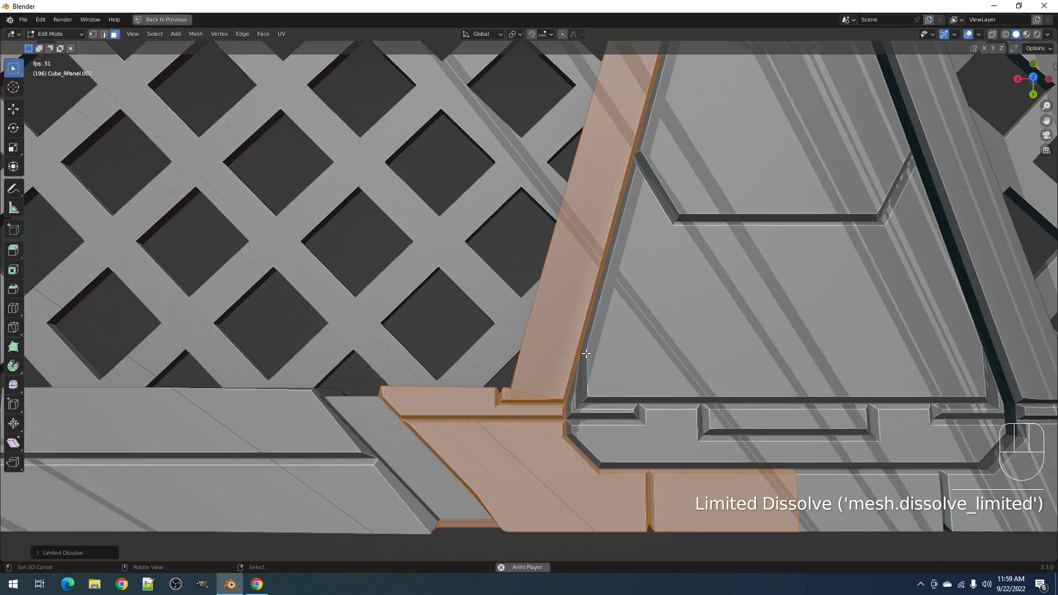
- Undo the limited dissolve on the side panel, clear its face selection and return to object mode
scroll(525, 372, down, 5)
key(ctrl+z)
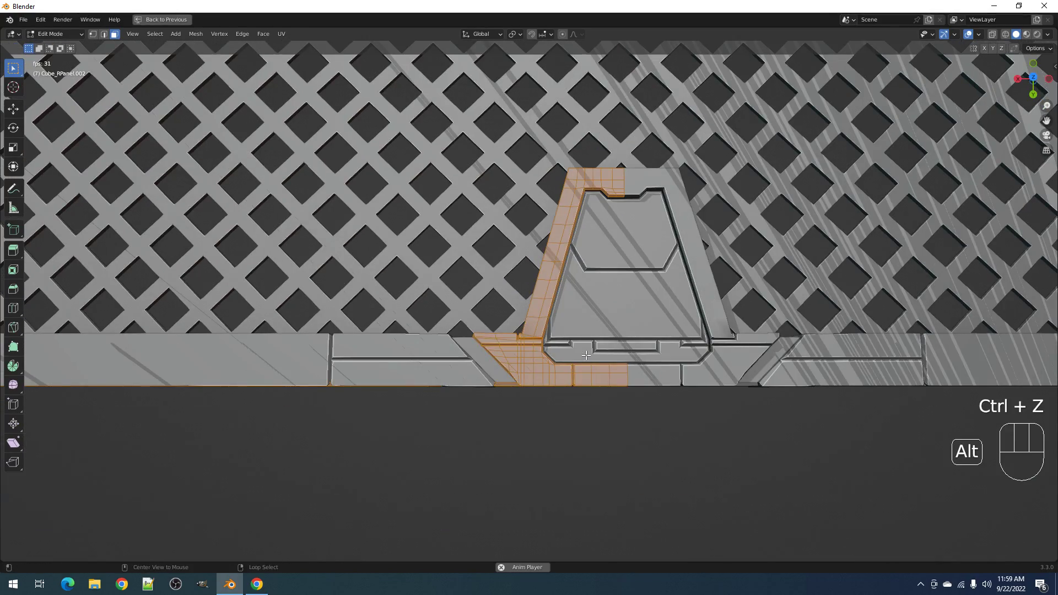
key(alt+a)
key(Tab)
key(alt+a)
- Inspect the grated platform's side frame from several angles and clear any remaining selection on its mesh
scroll(586, 355, down, 3)
middle_drag(586, 355, 599, 338)
scroll(612, 340, down, 4)
scroll(607, 275, up, 2)
scroll(590, 355, up, 3)
scroll(600, 337, down, 6)
scroll(631, 372, up, 4)
middle_drag(631, 371, 574, 364)
key(Tab)
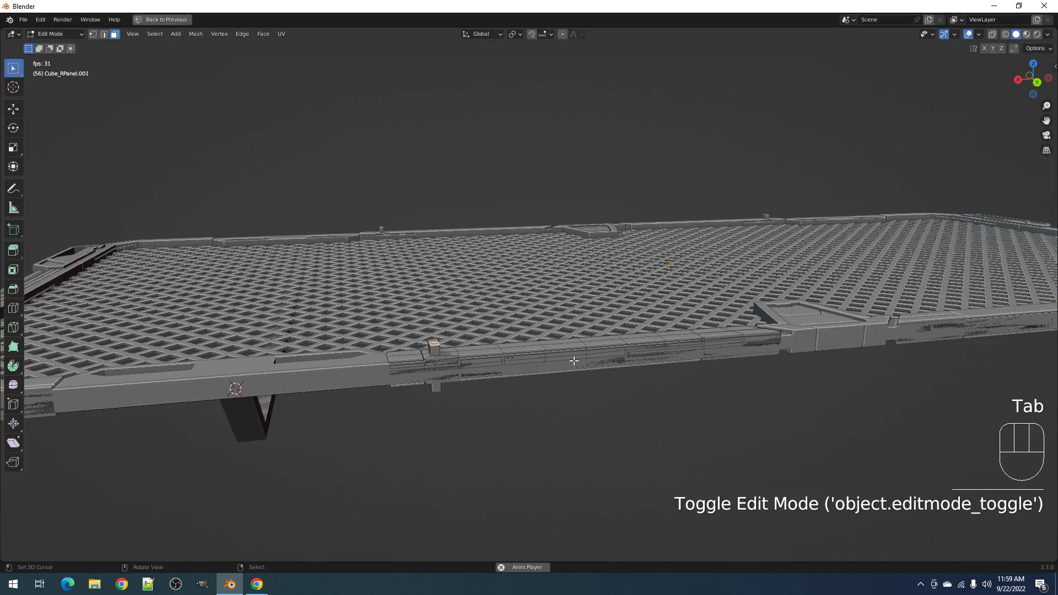
scroll(573, 361, up, 3)
key(alt+a)
key(Tab)
key(alt+a)
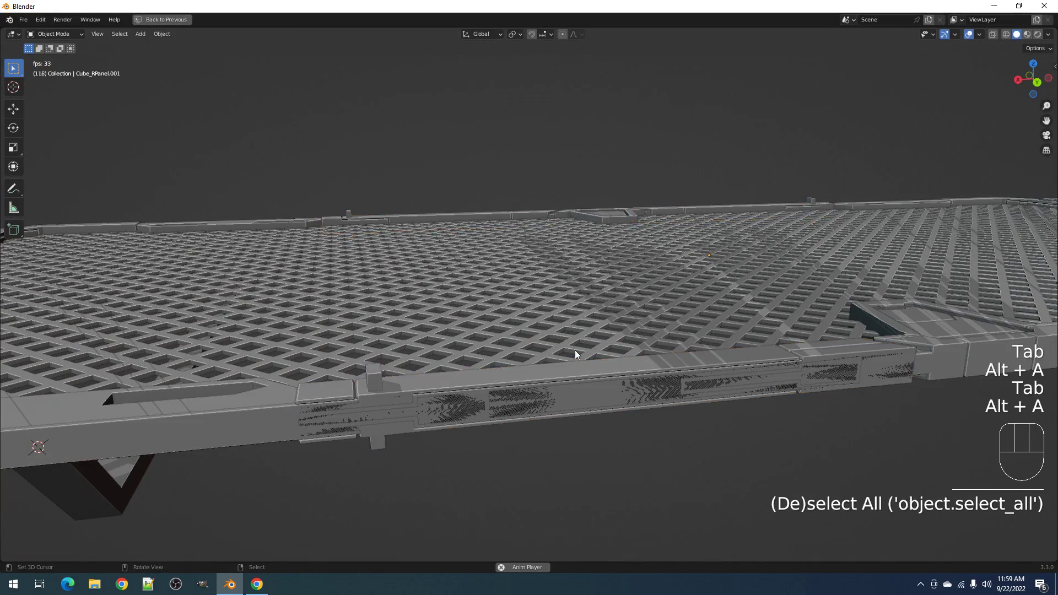
- Draw a narrow rectangle on the underside of the corner frame piece, viewed from directly below
middle_drag(575, 350, 578, 294)
scroll(623, 384, down, 6)
scroll(556, 371, up, 5)
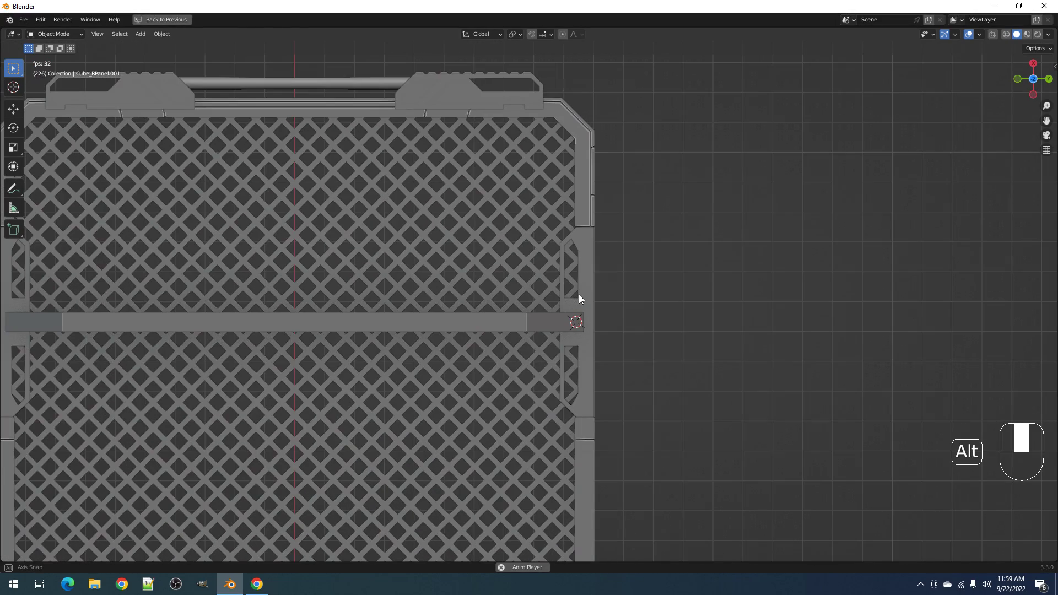
right_click(582, 223)
shift+middle_drag(651, 204, 608, 325)
scroll(607, 325, up, 2)
key(ctrl+shift+x)
click(521, 303)
right_click(519, 329)
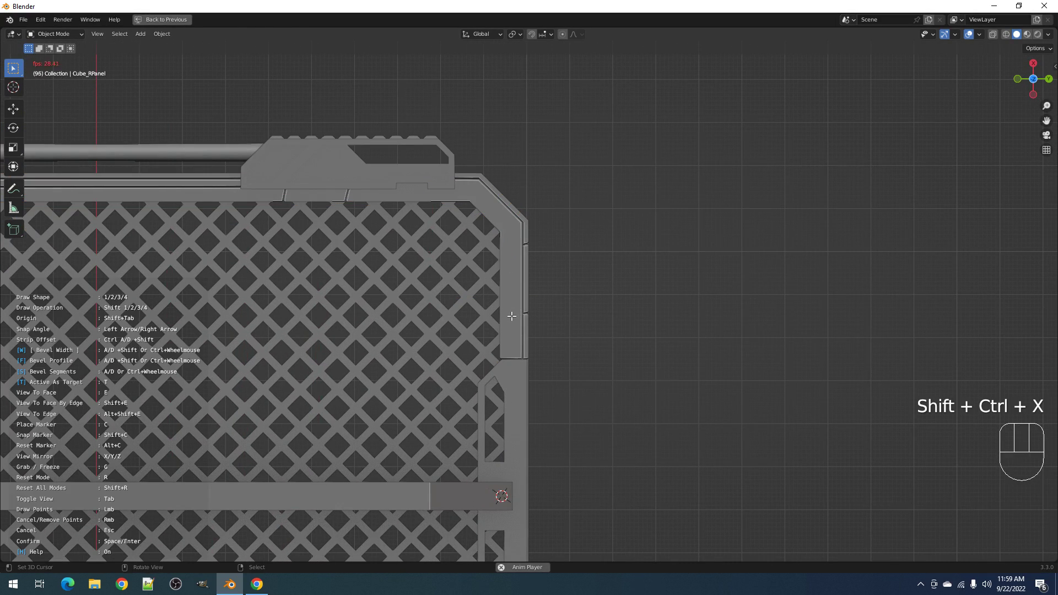
click(517, 354)
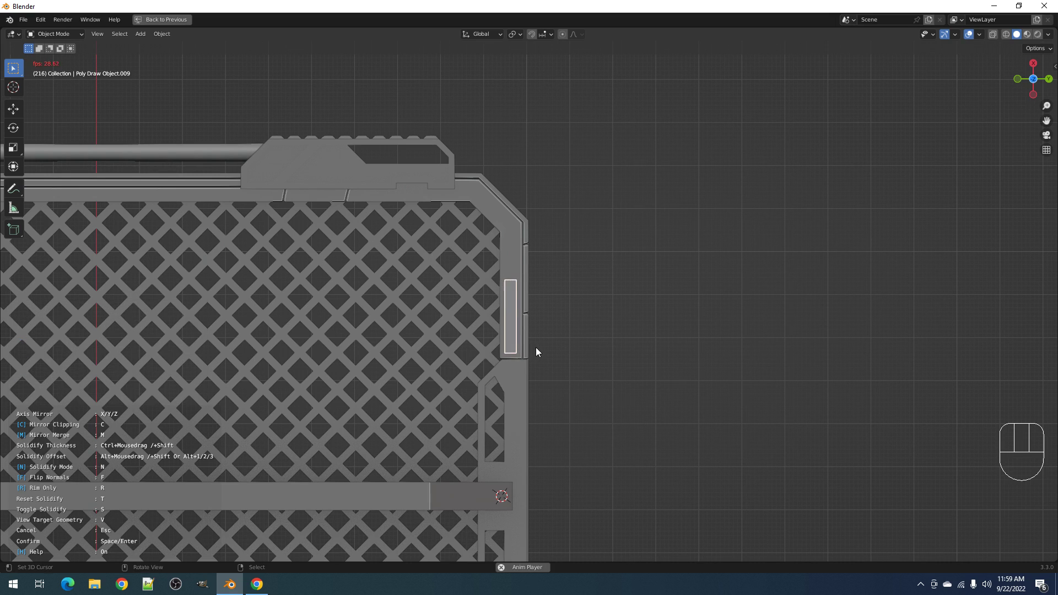
- Duplicate the drawn rectangle about 0.93 m along the X axis, onto the frame beyond the crossbar
key(Tab)
key(a)
shift+middle_drag(538, 356, 542, 227)
key(shift+d)
key(x)
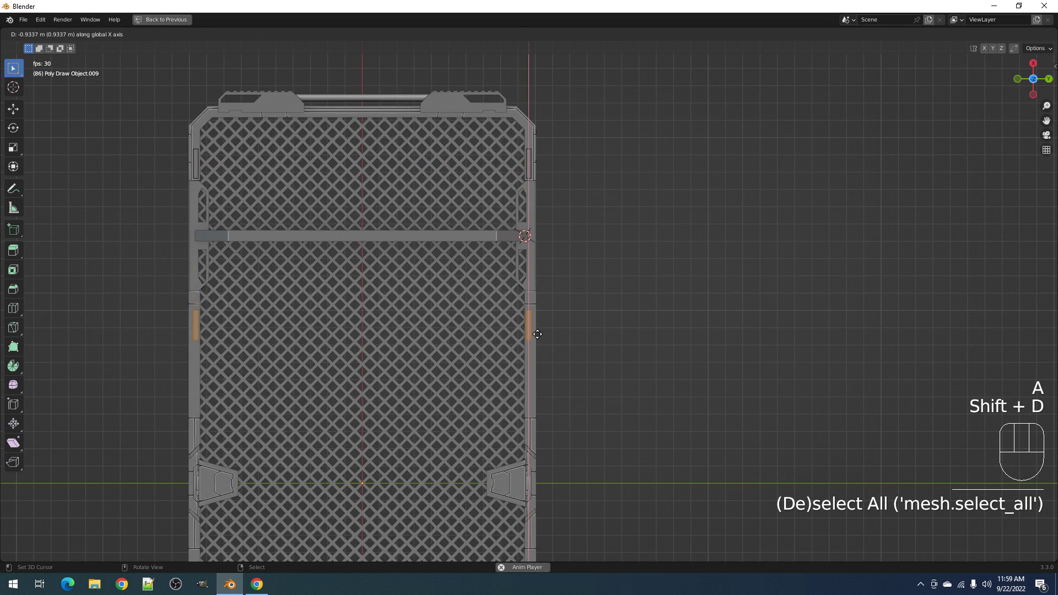
click(538, 334)
- Try repositioning the duplicated rectangle along the X axis, and delete the whole drawn rectangle object
scroll(549, 326, up, 8)
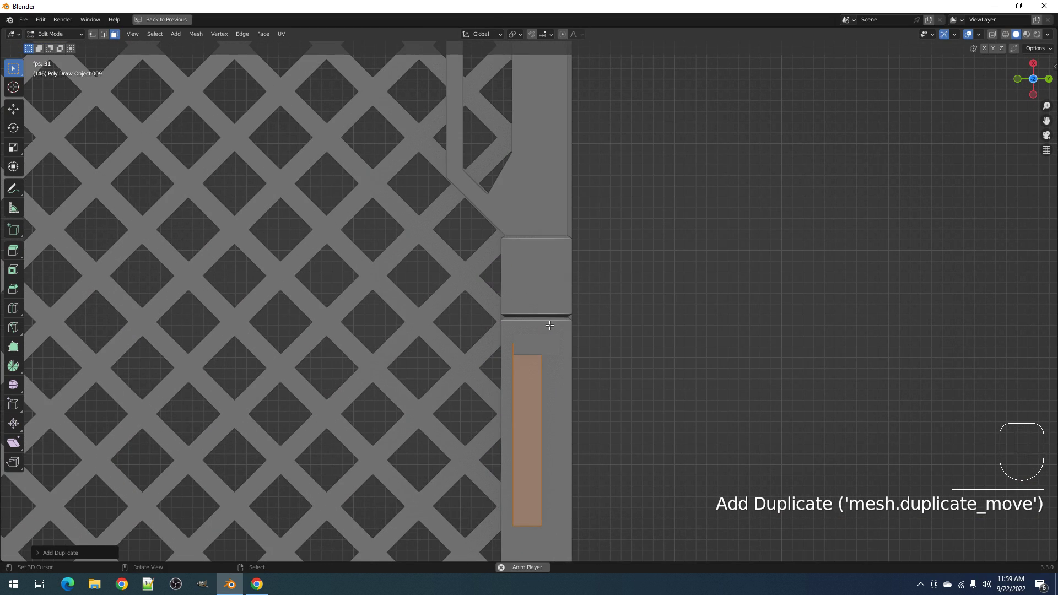
scroll(550, 325, up, 4)
key(Tab)
key(Tab)
scroll(550, 325, up, 5)
middle_drag(550, 324, 553, 297)
scroll(586, 352, down, 8)
scroll(553, 297, up, 1)
key(Tab)
key(Tab)
key(g)
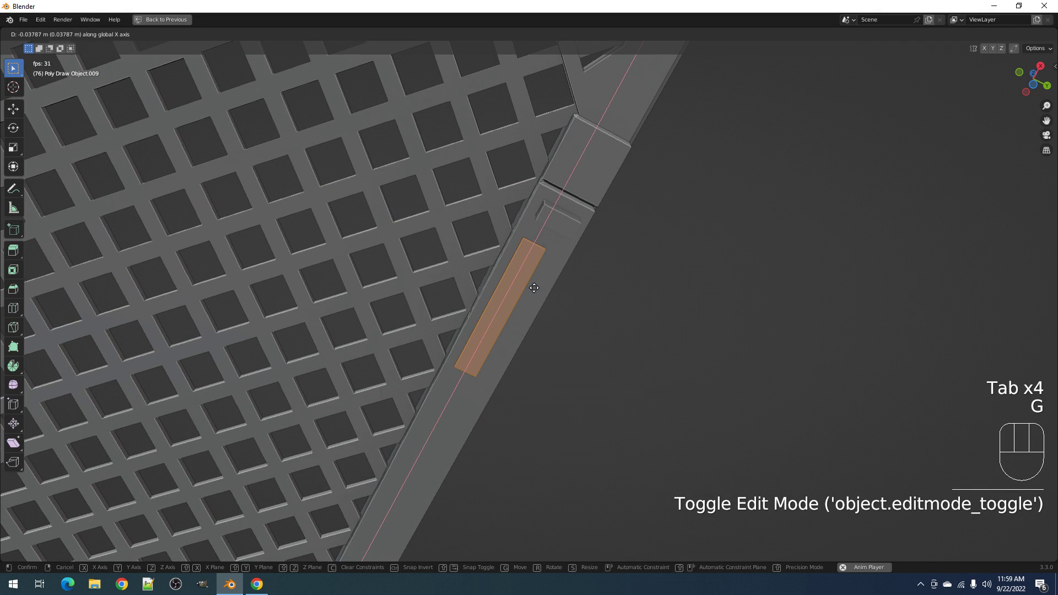
click(525, 314)
key(Tab)
key(x)
click(525, 313)
- Redraw the narrow rectangle on the underside of the corner frame piece and give it a slight thickness
scroll(551, 285, down, 5)
shift+middle_drag(637, 190, 542, 257)
alt+middle_click(558, 269)
scroll(557, 269, up, 3)
click(522, 264)
key(Tab)
key(Tab)
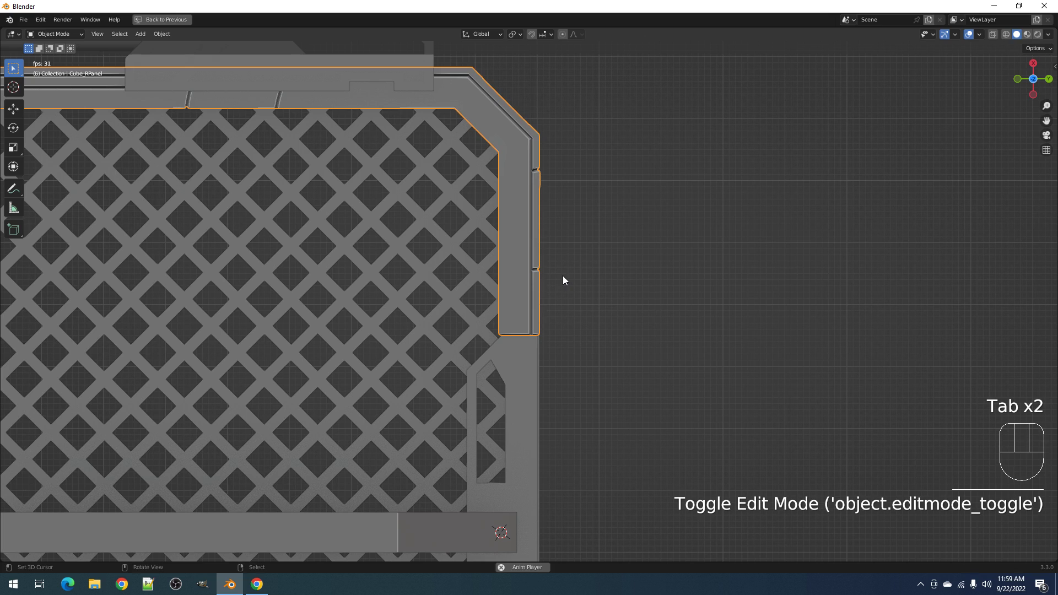
key(shift+ctrl+x)
click(494, 255)
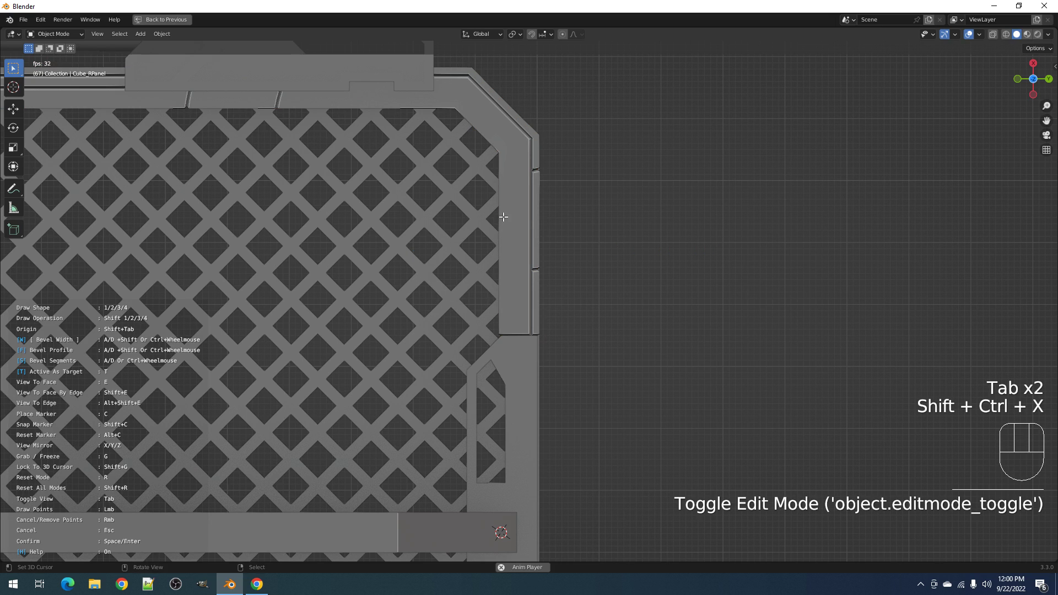
click(526, 327)
middle_drag(605, 249, 578, 314)
scroll(579, 313, up, 1)
key(ctrl)
key(space)
key(alt+a)
- Test which object overlaps the frame's outer side by moving it, and delete the long overlapping side strip
mouse_move(620, 283)
middle_down()
mouse_move(600, 344)
mouse_move(544, 306)
middle_up()
click(530, 295)
key(Tab)
key(Tab)
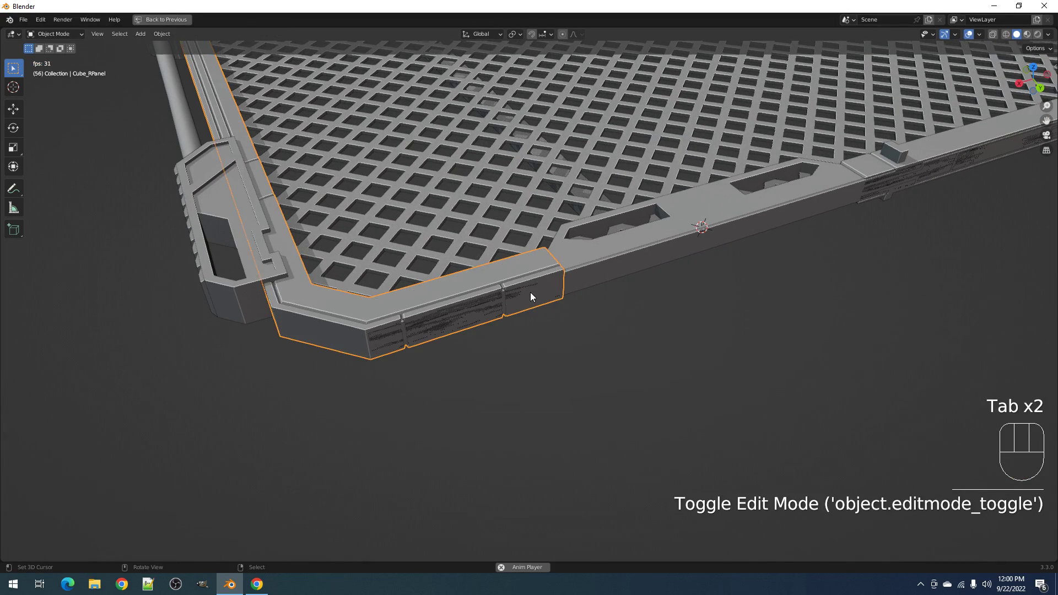
key(g)
right_click(567, 278)
right_click(643, 268)
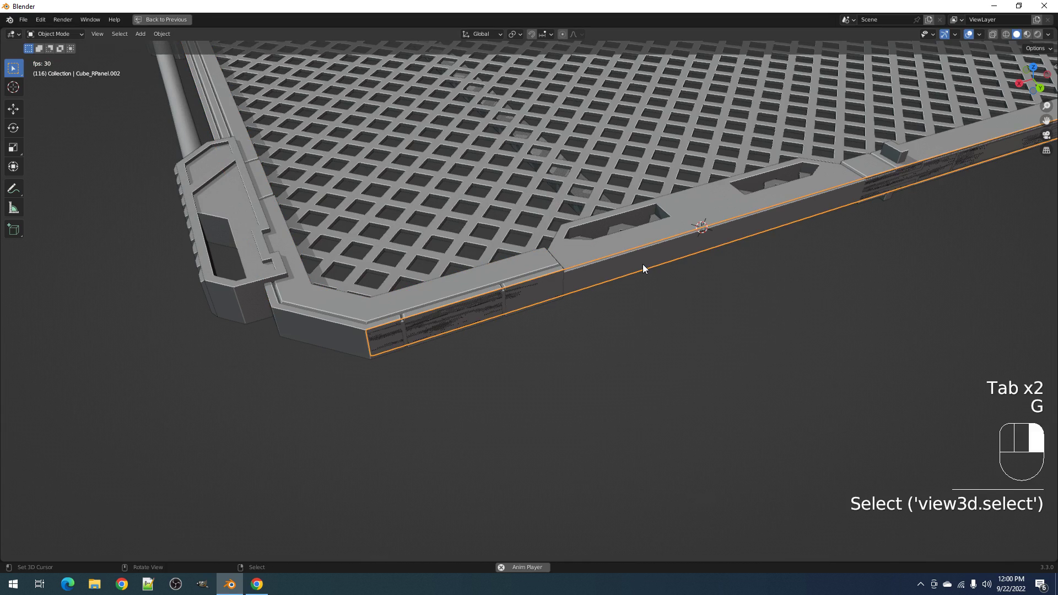
key(g)
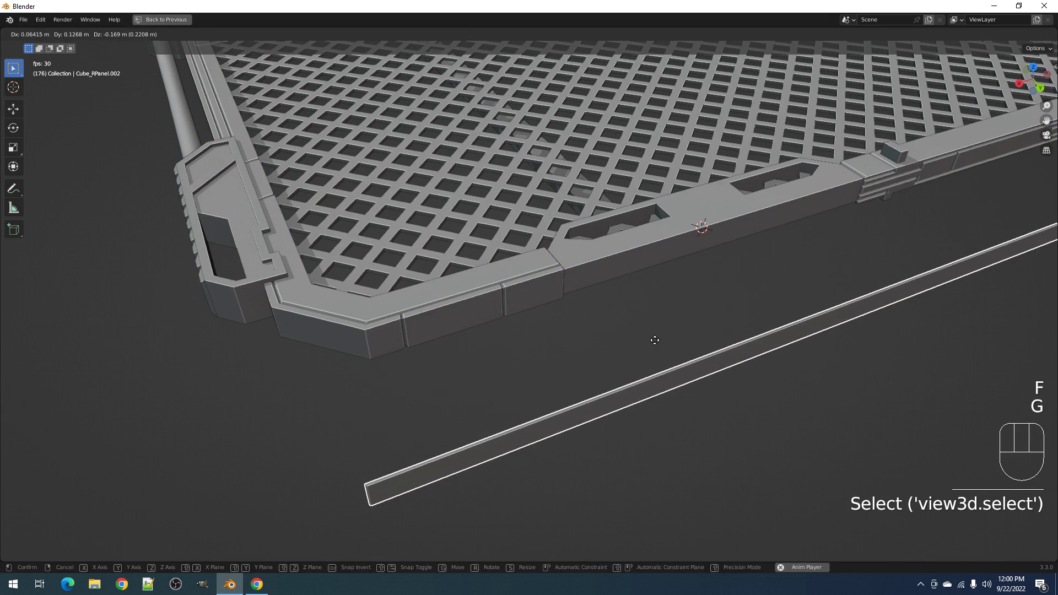
key(x)
- Duplicate the drawn rectangle's mesh about 1 m along the X axis, onto the frame past the crossbar
middle_drag(657, 338, 461, 198)
right_click(410, 154)
mouse_move(604, 205)
middle_down()
mouse_move(603, 229)
mouse_move(607, 213)
middle_up()
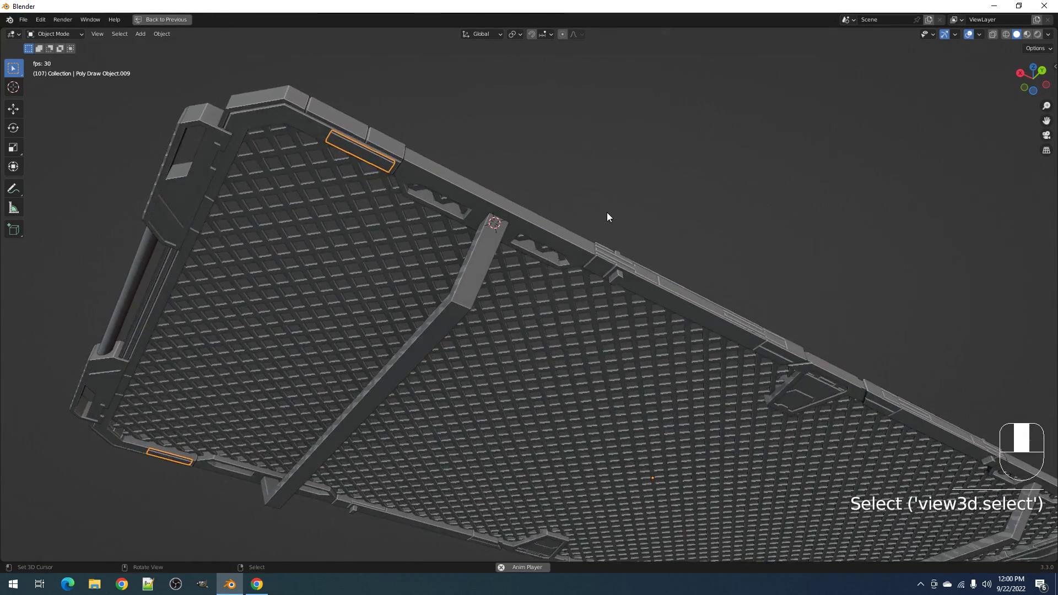
scroll(607, 213, up, 3)
scroll(690, 273, down, 5)
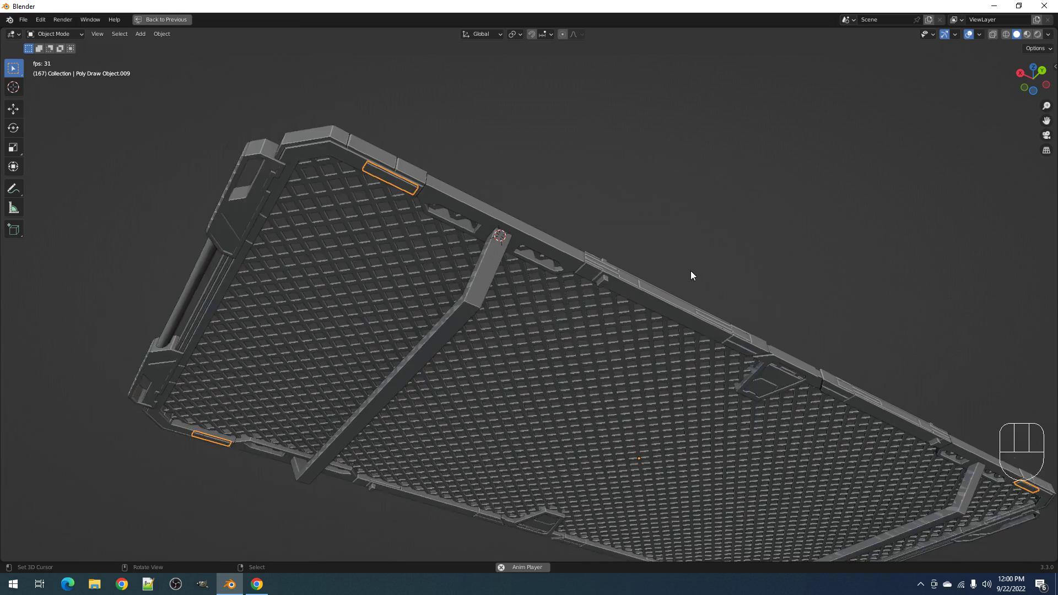
scroll(690, 271, up, 5)
middle_drag(693, 269, 648, 226)
key(Tab)
key(a)
scroll(648, 226, down, 1)
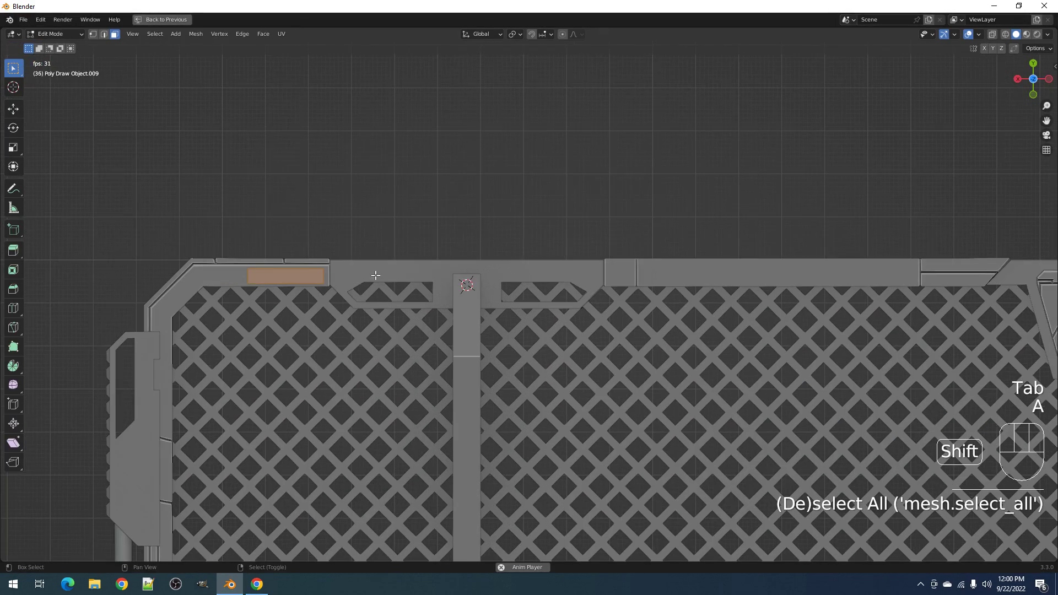
key(shift+d)
key(x)
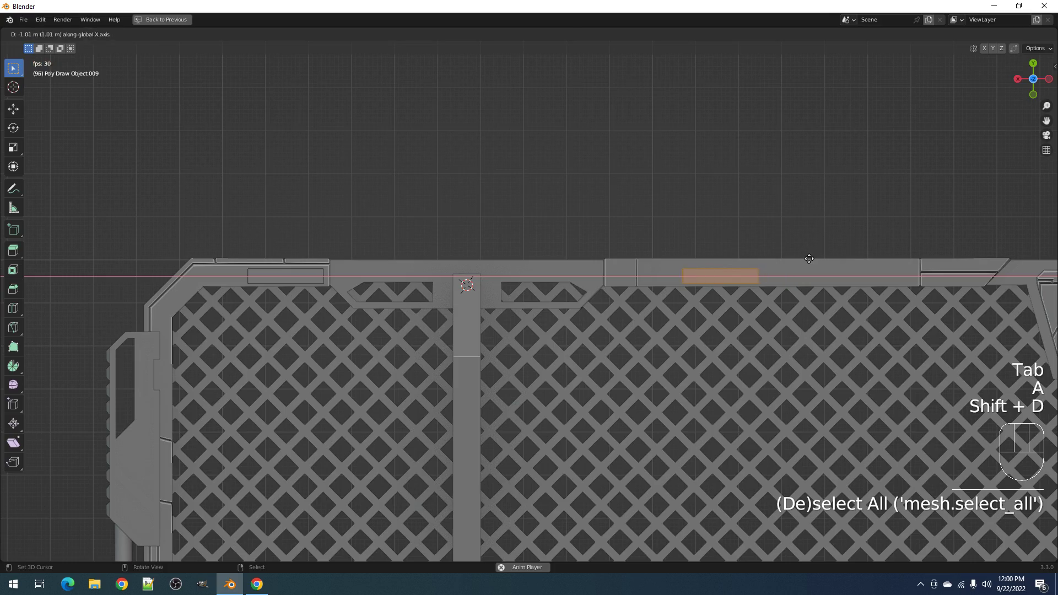
click(805, 220)
middle_drag(805, 221, 479, 238)
key(Tab)
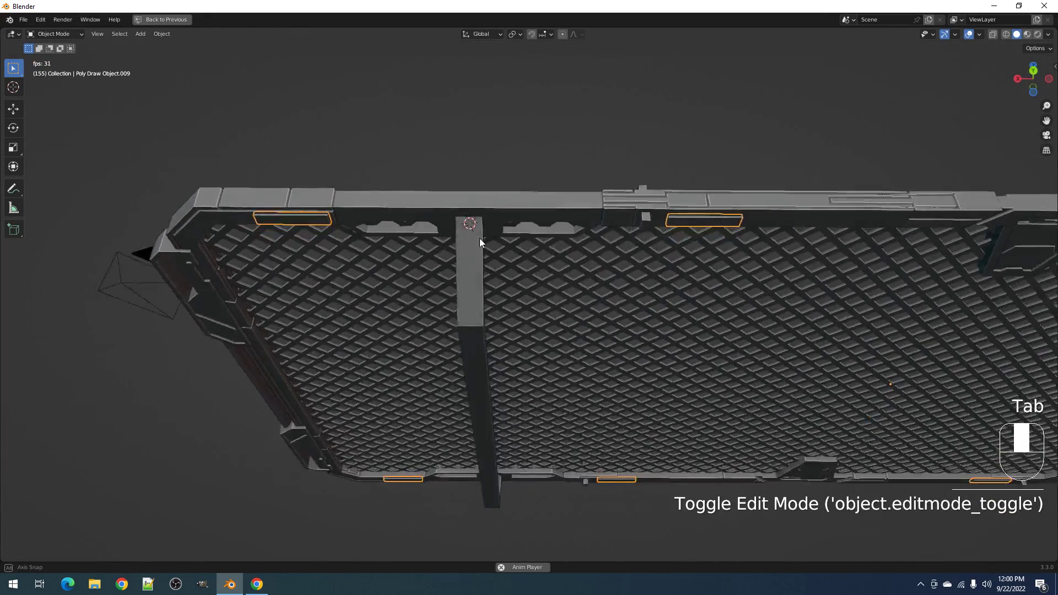
- Select the underside faces of the two rectangles along one side of the frame
key(Tab)
key(a)
key(3)
click(676, 234)
shift+click(295, 217)
key(Tab)
- Apply the rectangles' draw modifiers and auto-mirror them across the X axis
key(shift+ctrl+x)
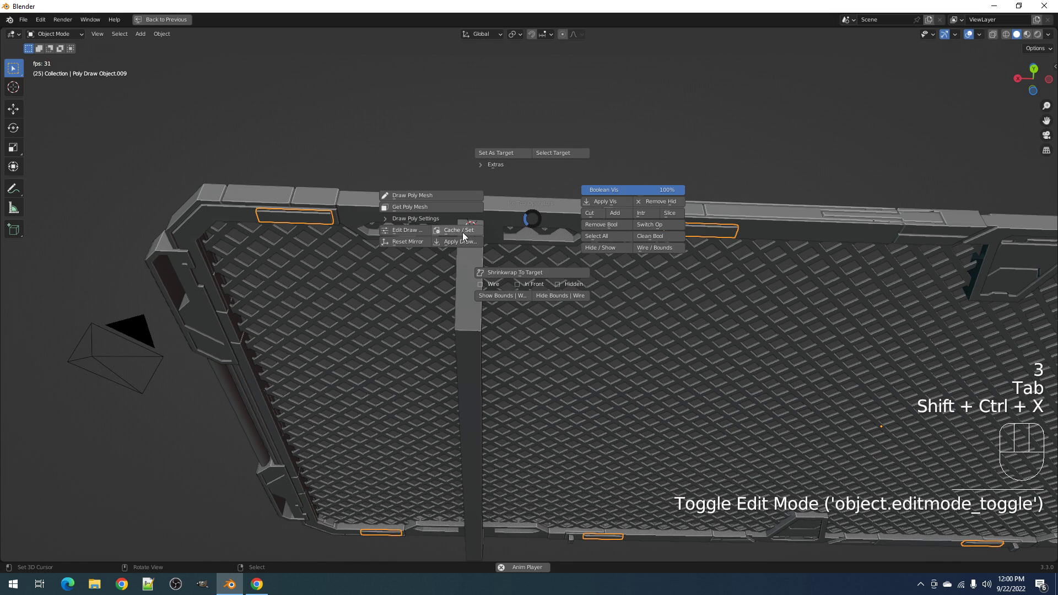
click(450, 245)
key(shift+q)
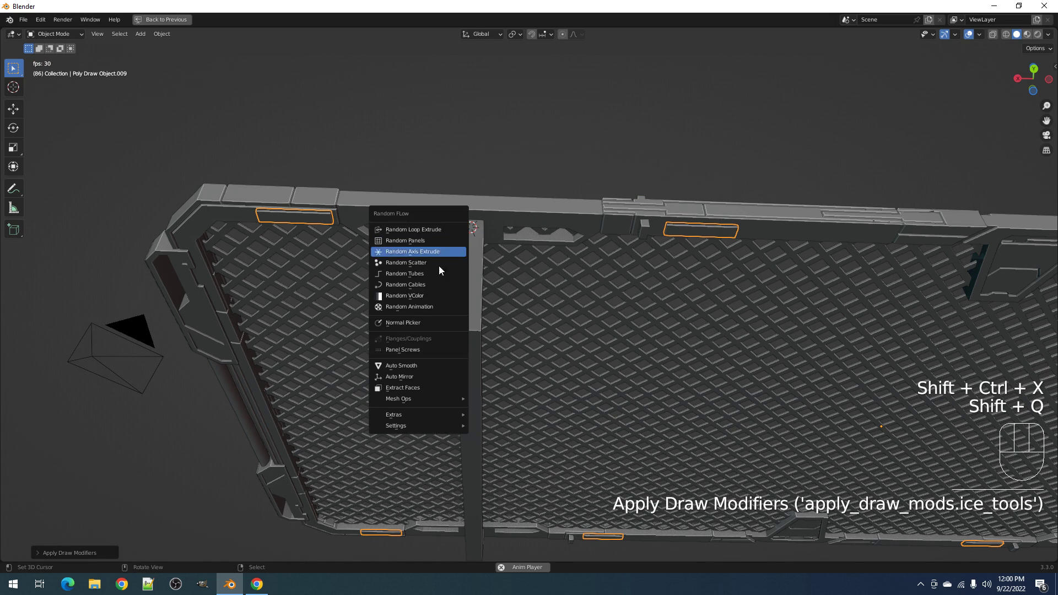
click(413, 379)
click(305, 219)
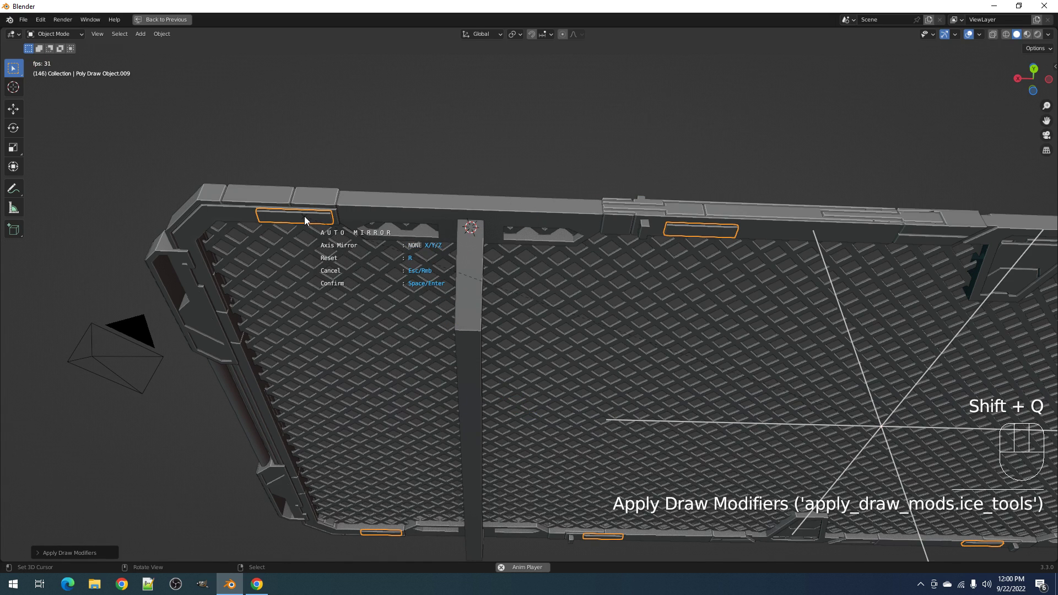
key(x)
key(space)
- Select the two mirrored rectangles' faces on either side of the crossbar and return to object mode
key(Tab)
middle_drag(467, 250, 474, 211)
key(3)
right_click(328, 232)
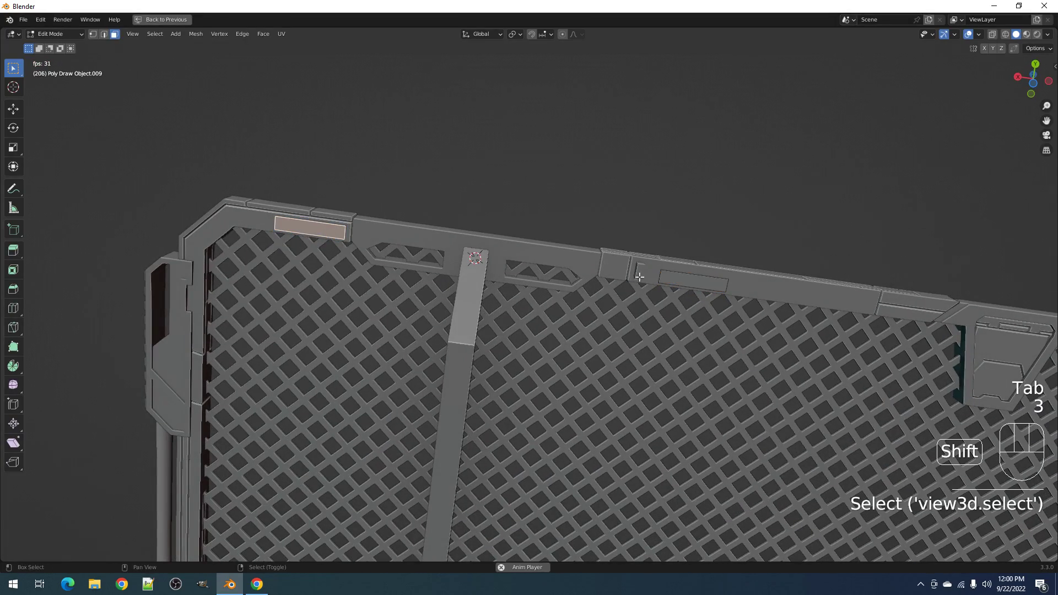
shift+click(671, 275)
key(Tab)
- Hide the overlays and generate random catenary cables from the selected rectangle faces beneath the platform
middle_drag(659, 239, 684, 277)
key(shift+alt+z)
key(ctrl+s)
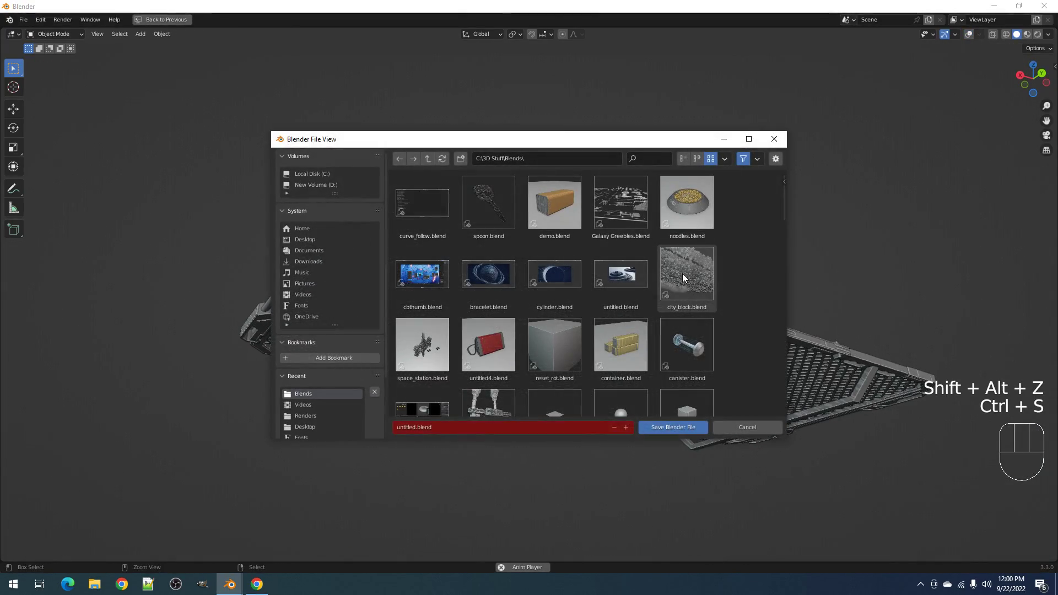
key(Escape)
scroll(677, 270, up, 2)
scroll(677, 273, up, 2)
key(shift+q)
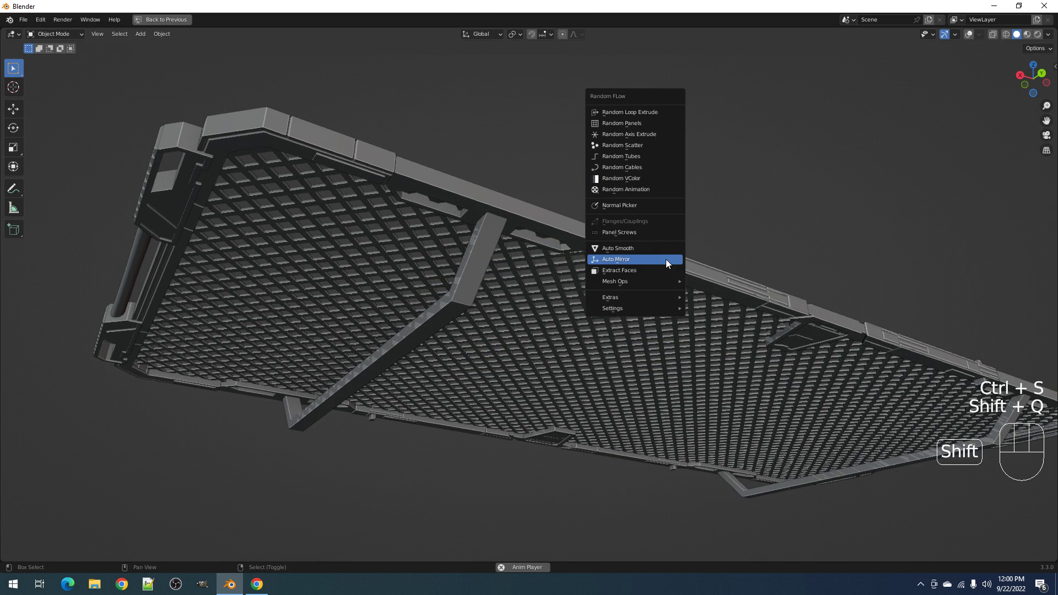
click(647, 166)
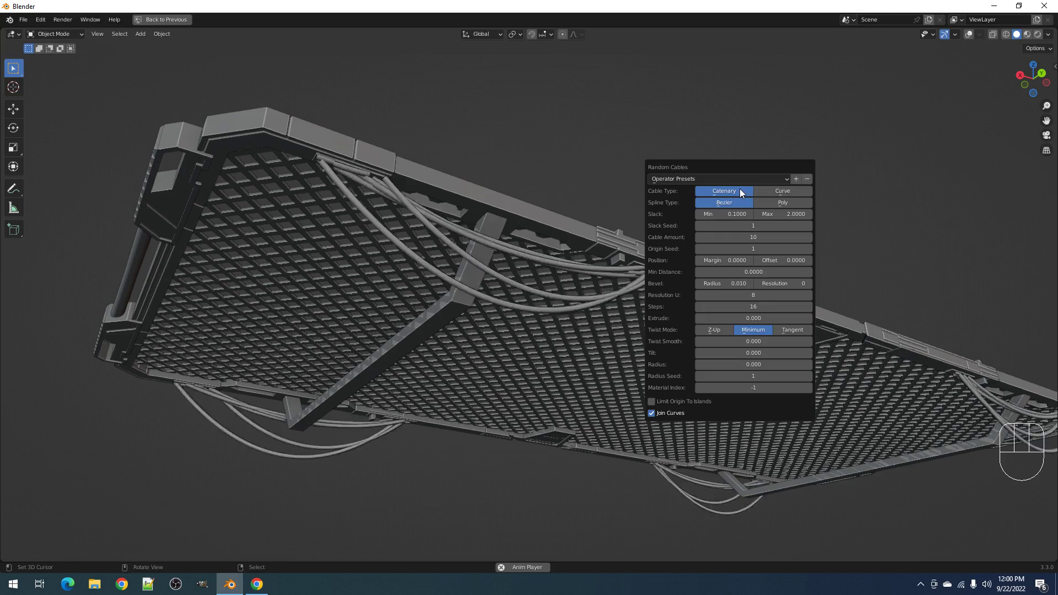
click(740, 191)
- Review the hanging cables from several angles, undo them and show the overlays again
scroll(548, 243, down, 3)
middle_drag(548, 243, 704, 216)
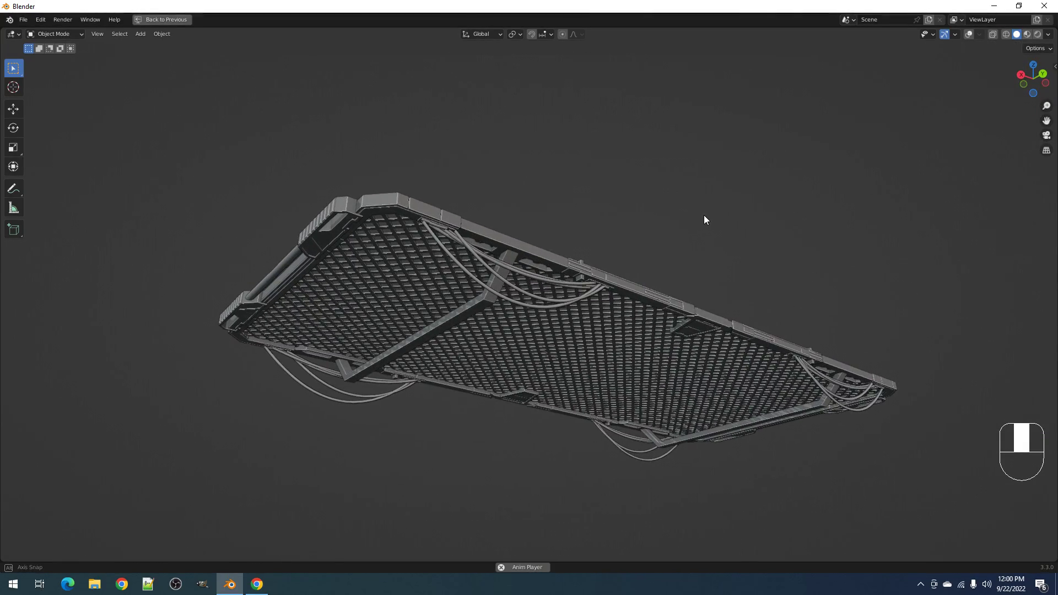
middle_drag(671, 197, 431, 266)
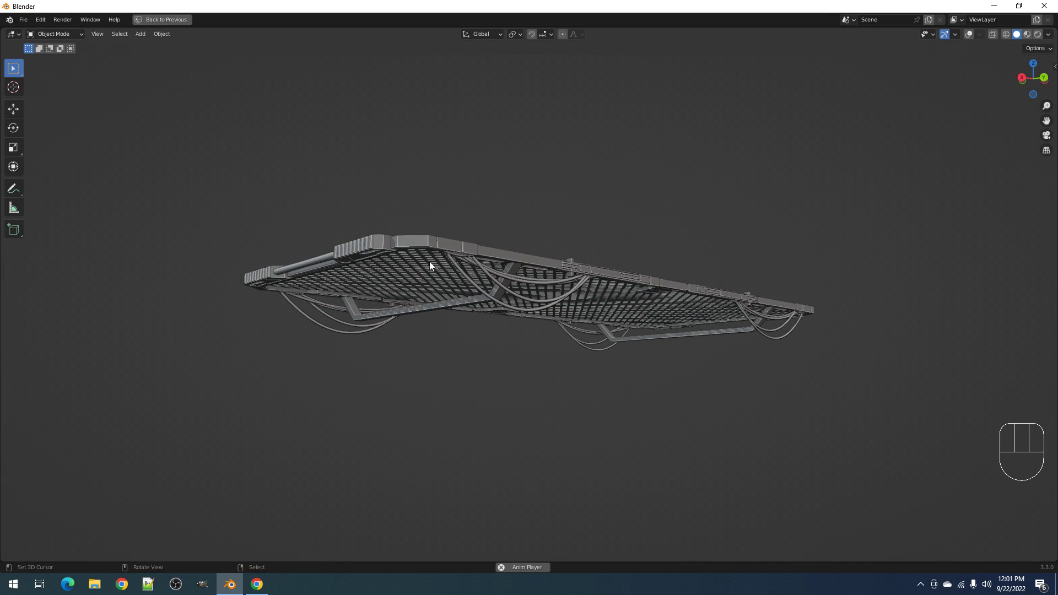
middle_drag(682, 285, 681, 226)
scroll(677, 226, up, 2)
key(ctrl+z)
key(Tab)
key(shift+alt+z)
shift+middle_drag(612, 225, 614, 250)
key(Tab)
scroll(614, 248, up, 1)
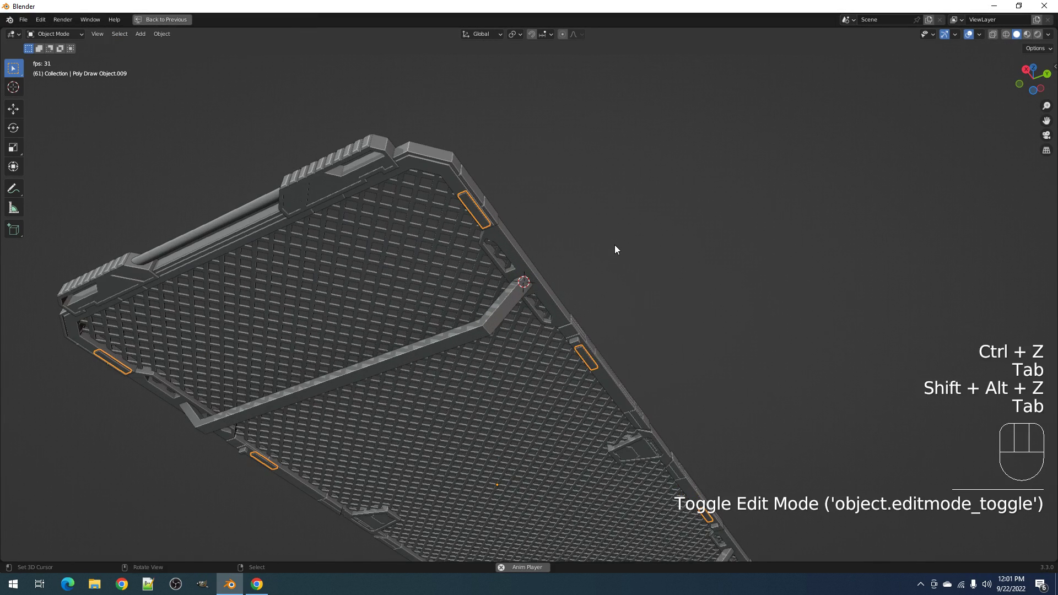
- Apply the rectangles' modifiers with Apply Mesh and select the two rectangle faces beside the crossbar on one side
key(shift+q)
mouse_move(577, 356)
click(667, 356)
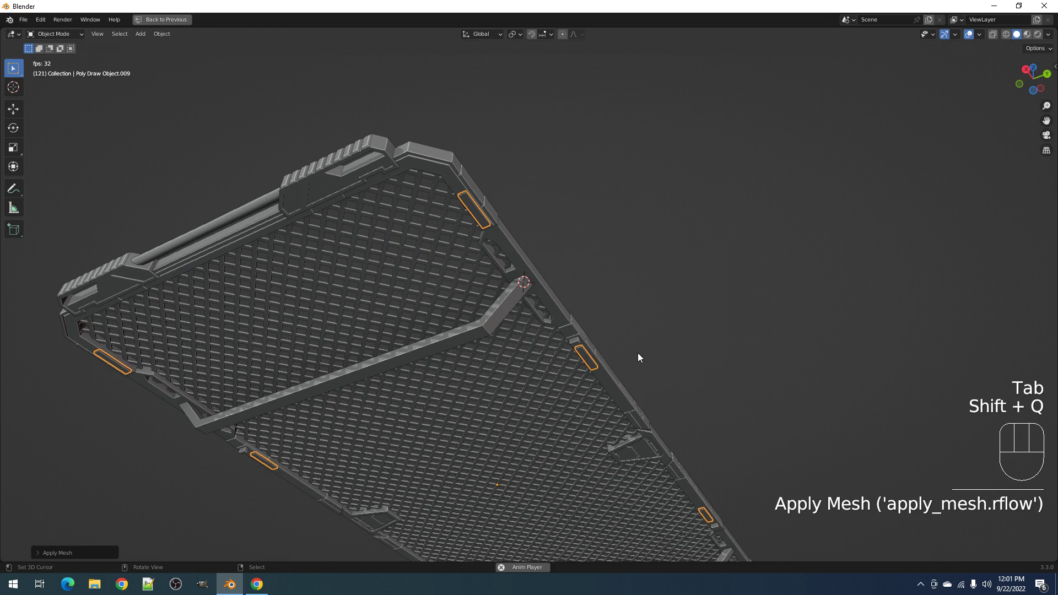
key(Tab)
key(3)
click(485, 219)
shift+click(576, 349)
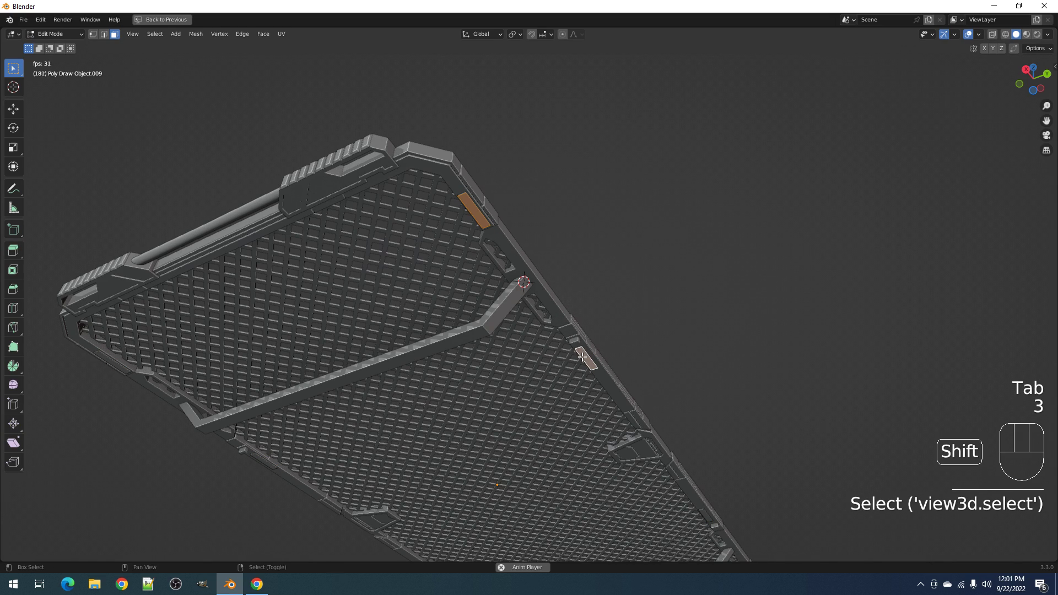
key(Tab)
- Hide the overlays and generate random catenary cables between the two selected rectangle faces, limiting their origins to islands
key(shift+alt+z)
scroll(652, 262, up, 1)
key(shift+q)
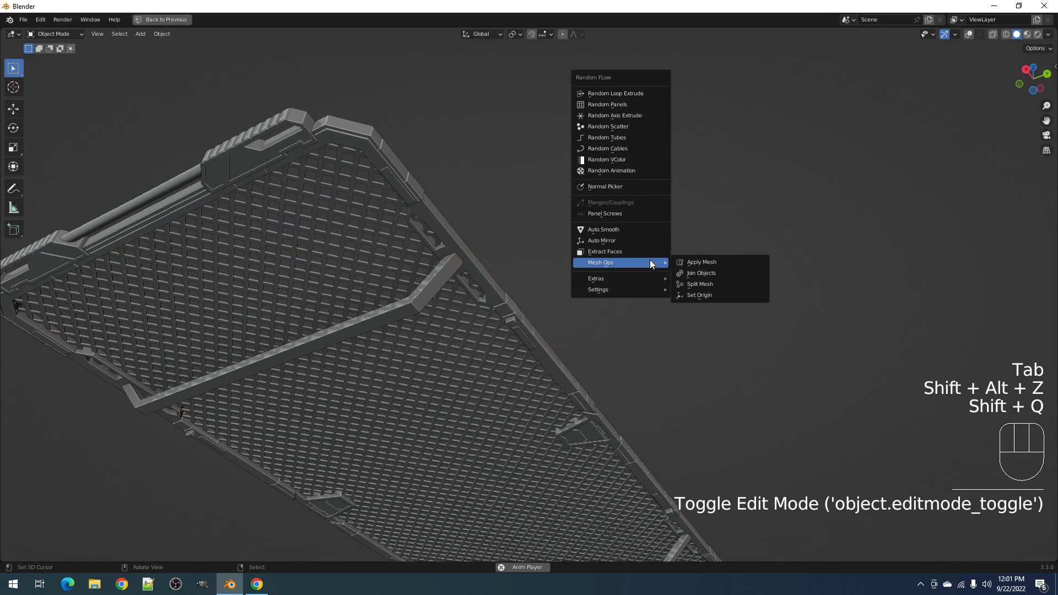
click(627, 149)
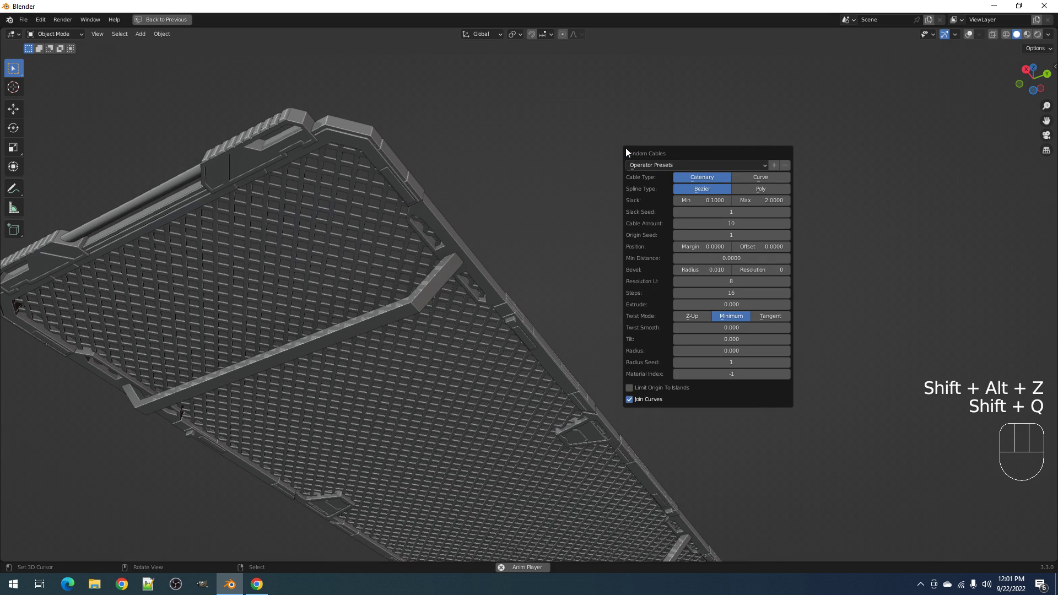
shift+click(707, 177)
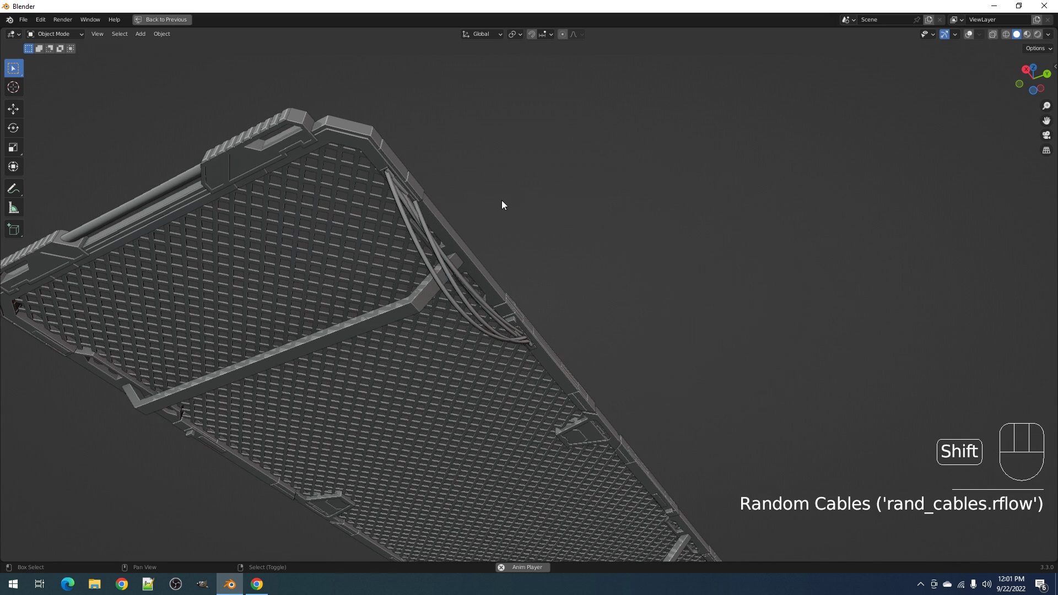
scroll(513, 231, up, 3)
key(F9)
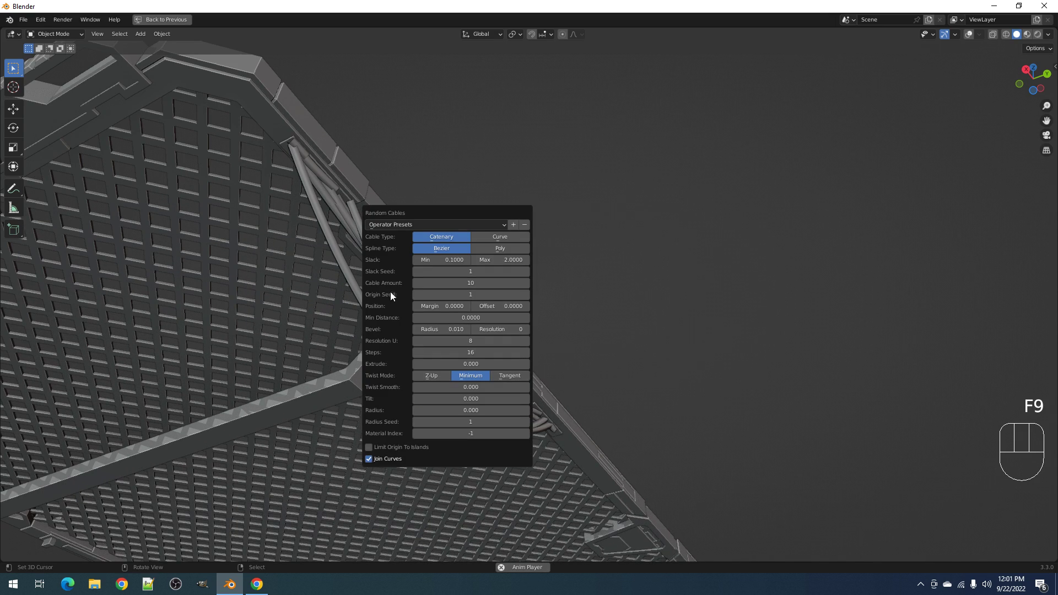
click(401, 447)
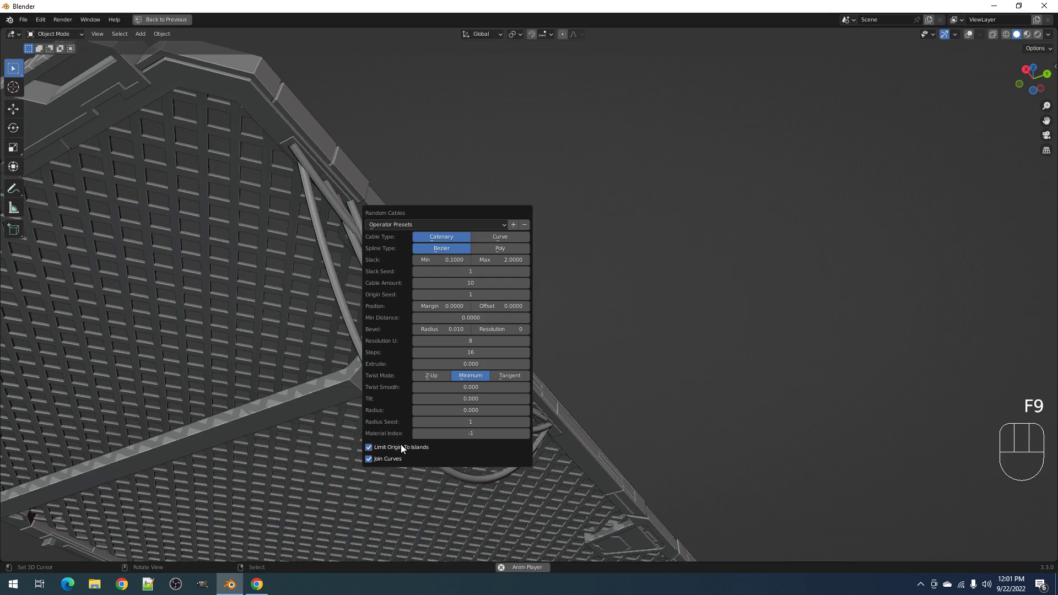
- Set the cables' bevel radius to 0.007, position offset to 0.0046 and position margin to 0.0059
shift+middle_drag(280, 315, 696, 354)
scroll(658, 355, up, 5)
key(F9)
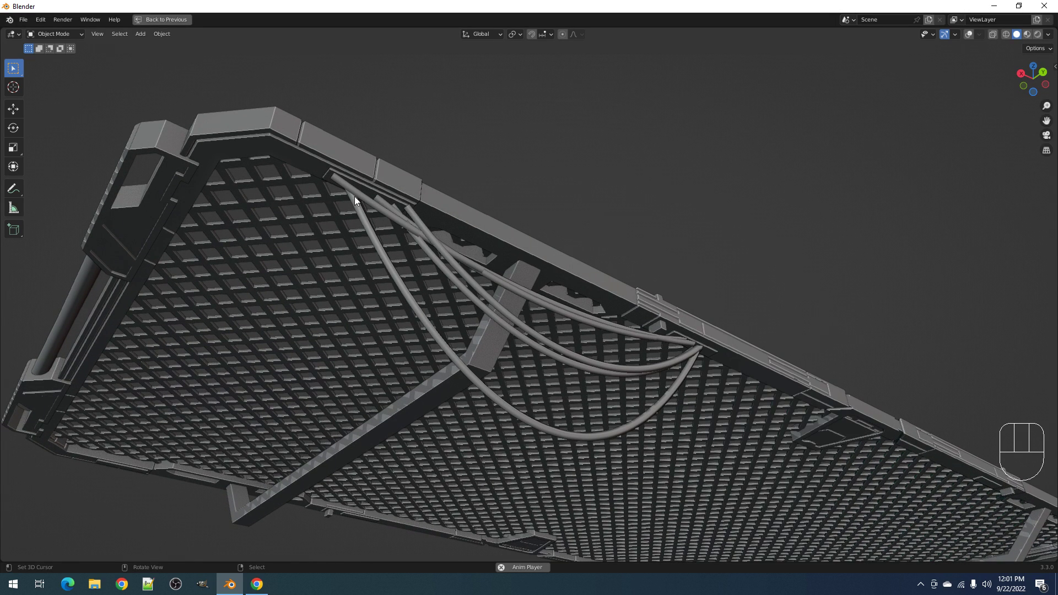
key(F9)
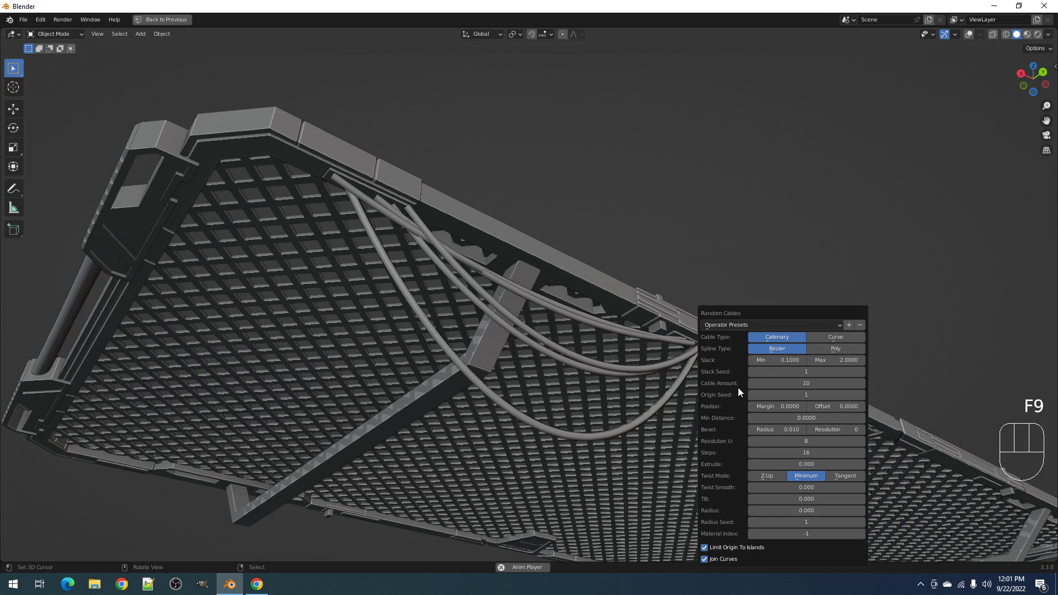
key(shift)
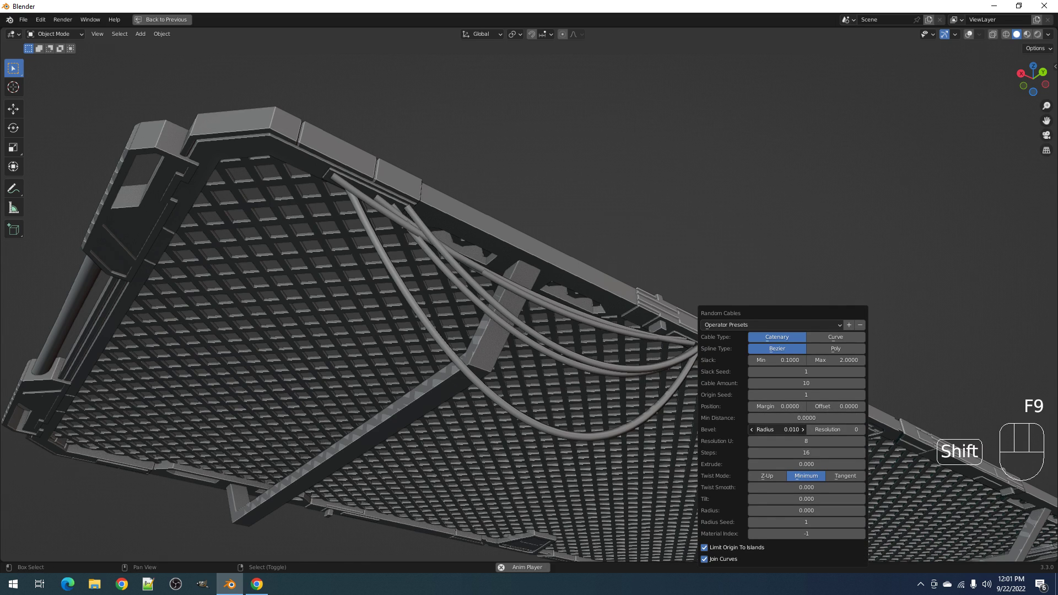
shift+drag(783, 429, 772, 430)
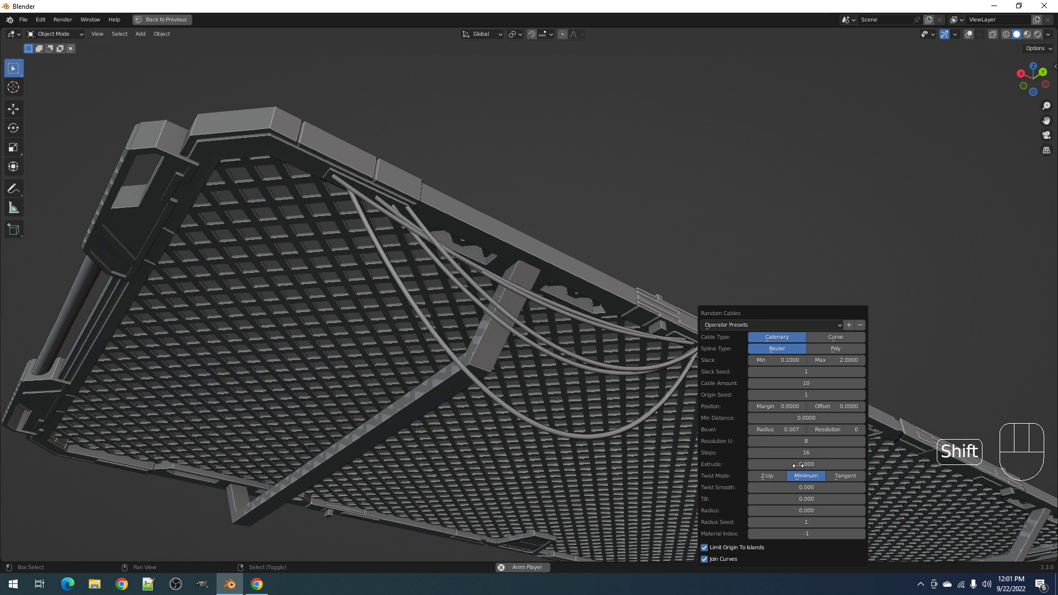
shift+drag(844, 406, 853, 407)
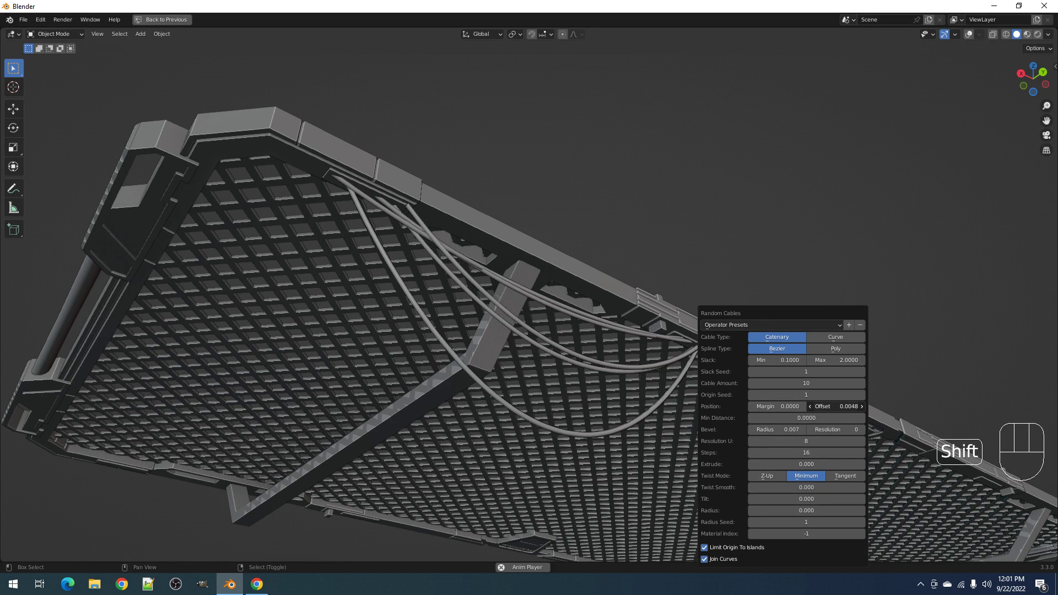
shift+drag(790, 406, 800, 406)
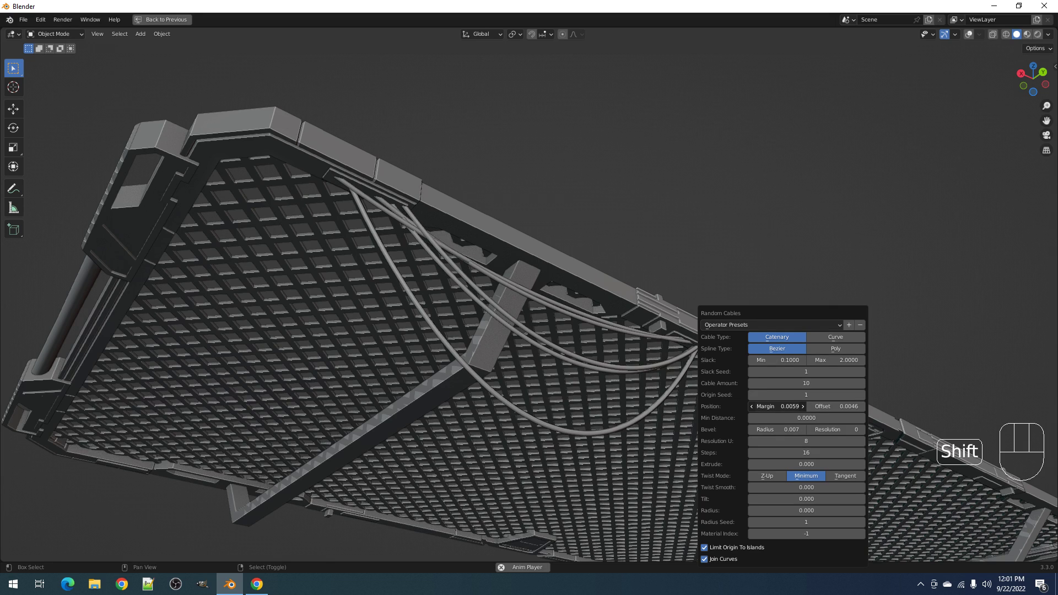
- Increase the cable amount to 21
ctrl+scroll(790, 384, up, 4)
ctrl+scroll(790, 385, up, 5)
ctrl+scroll(790, 383, up, 2)
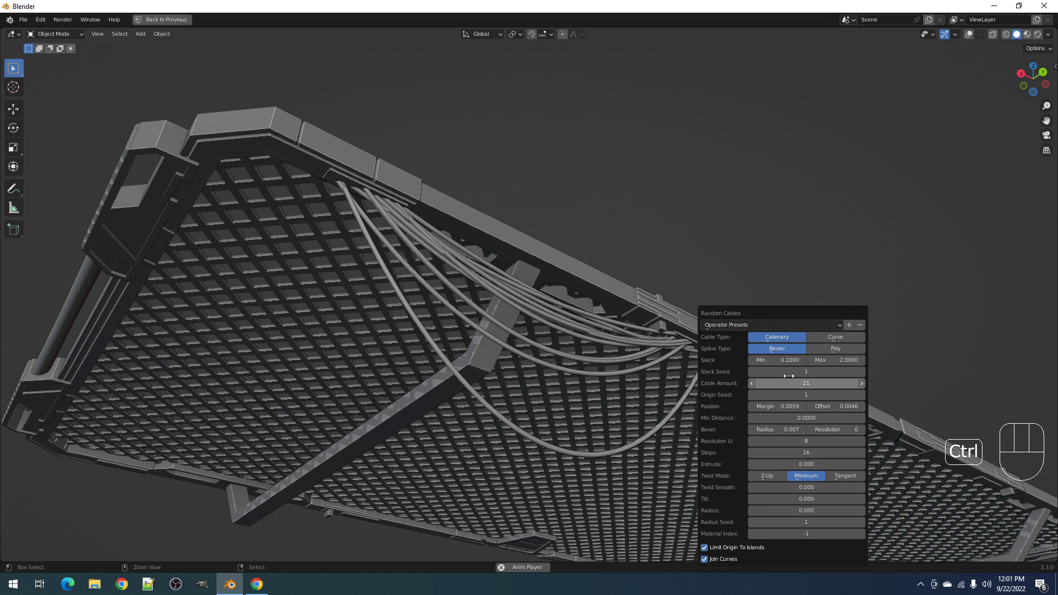
- Set the cables' slack range to a minimum of 0.4 and a maximum of 1.25
ctrl+scroll(790, 361, up, 6)
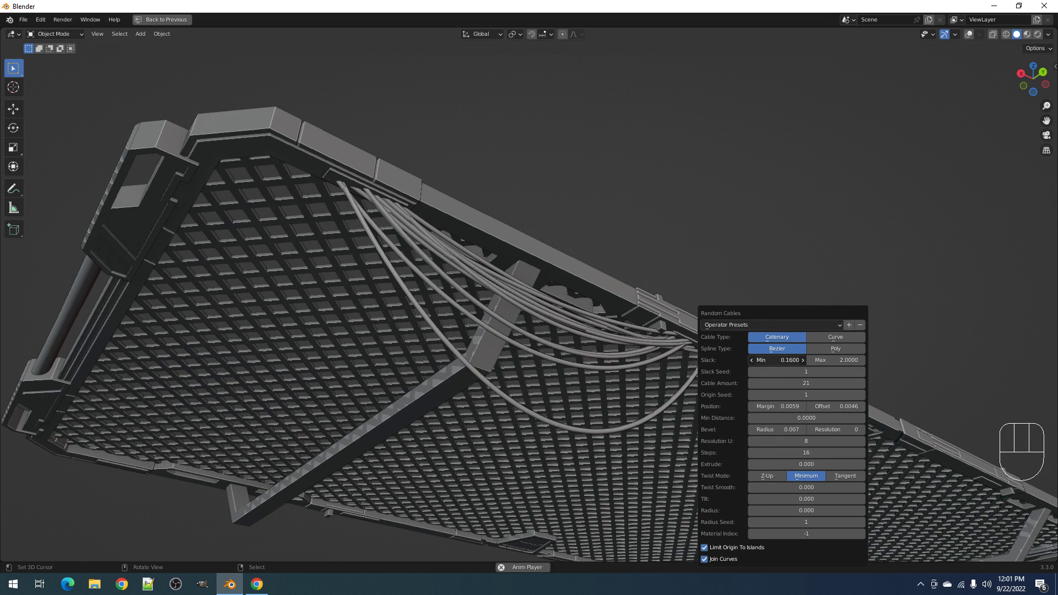
drag(830, 362, 868, 362)
scroll(606, 297, down, 4)
middle_drag(617, 292, 626, 348)
scroll(627, 348, up, 1)
scroll(626, 349, up, 2)
key(F9)
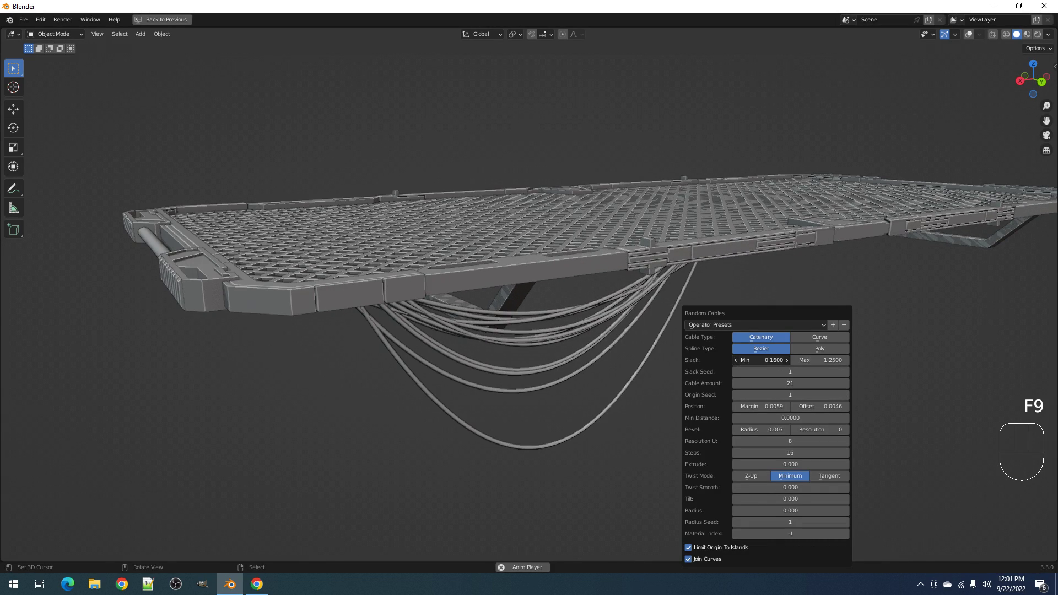
ctrl+scroll(772, 360, up, 3)
ctrl+scroll(772, 360, down, 4)
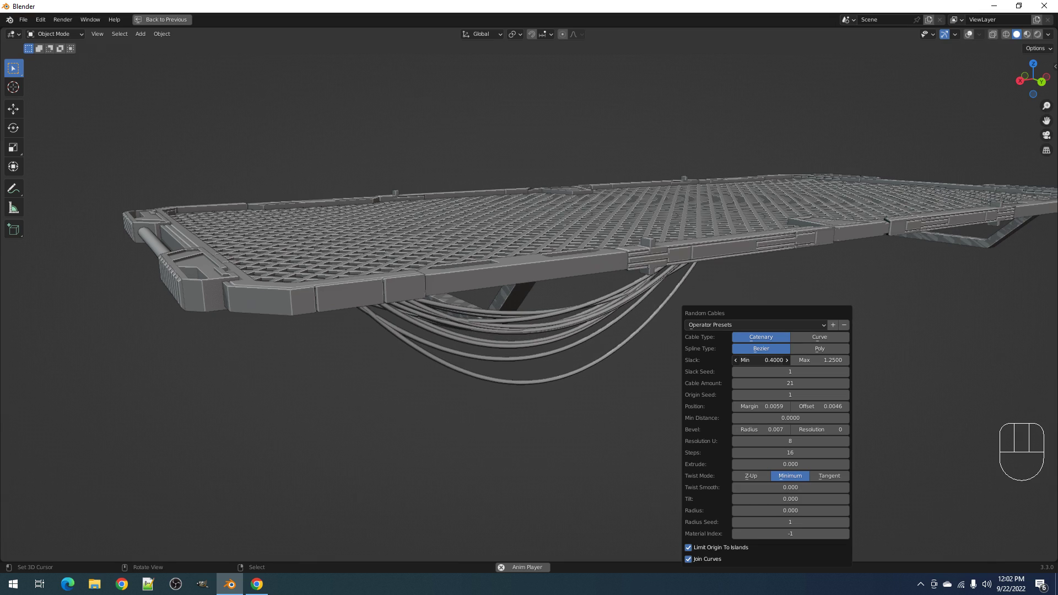
- Change the slack seed to vary how the cables sag and review the bundle from above and below the platform
middle_drag(490, 335, 673, 343)
key(F9)
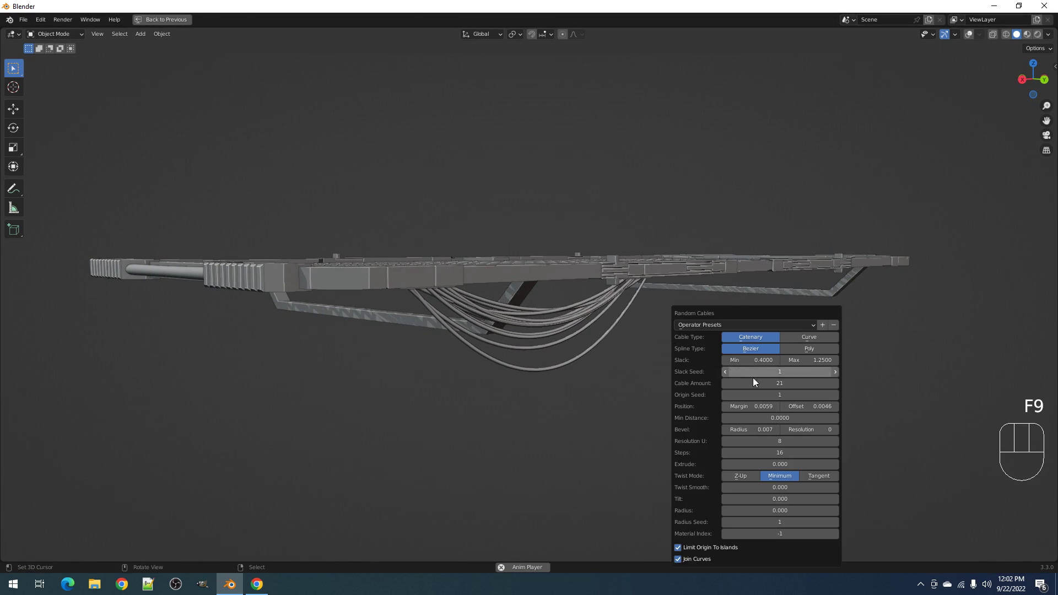
ctrl+scroll(758, 372, up, 5)
middle_drag(530, 336, 517, 369)
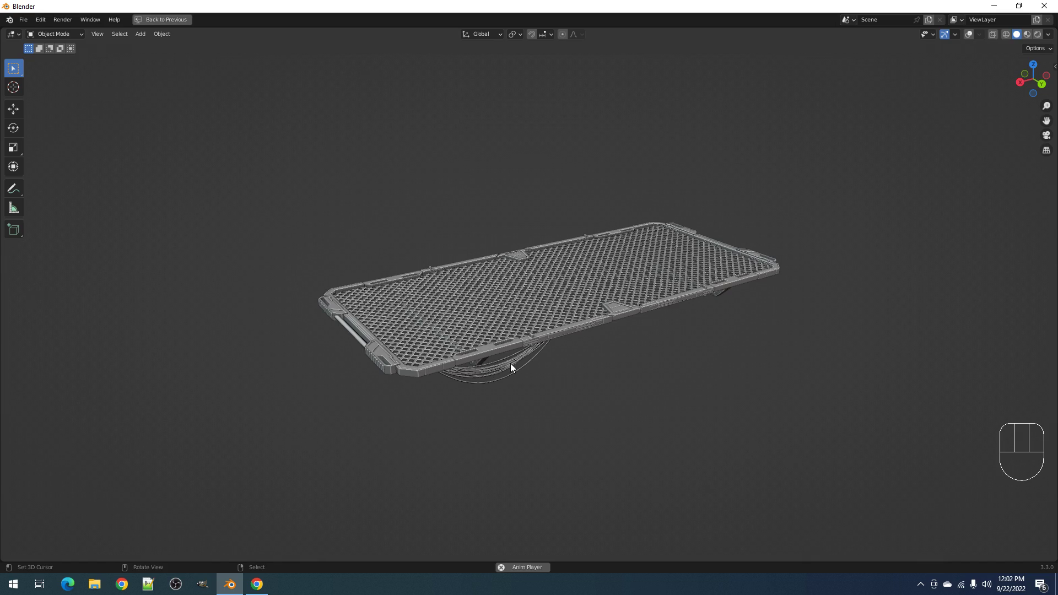
middle_drag(711, 303, 570, 343)
scroll(550, 349, up, 5)
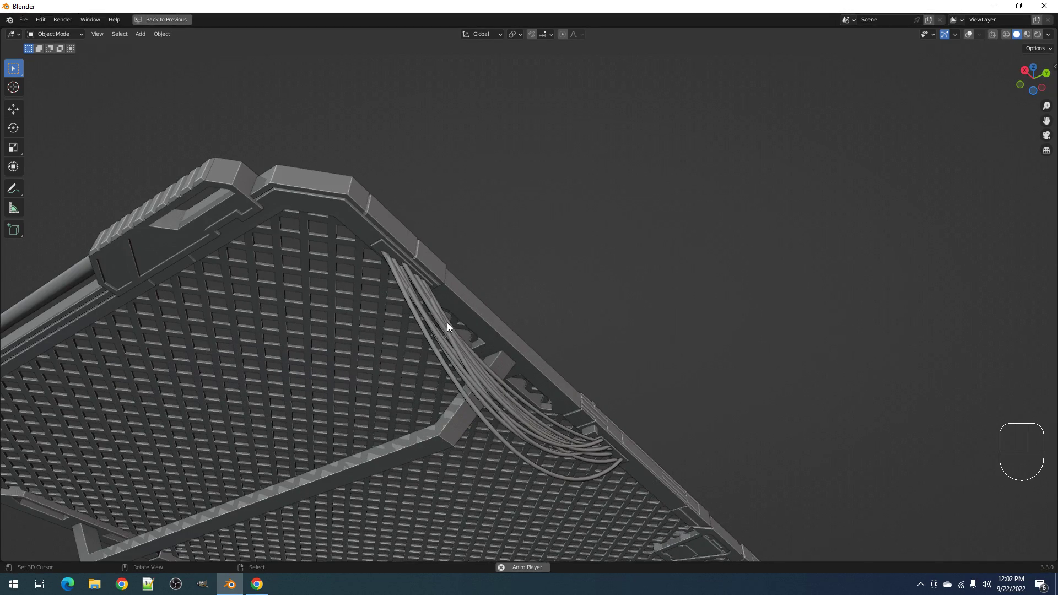
scroll(447, 326, down, 5)
shift+middle_drag(449, 362, 590, 255)
- Select the cables and add custom Flanges/Couplings using the cable_coupling01 mesh with a radius of 0.015
right_click(609, 326)
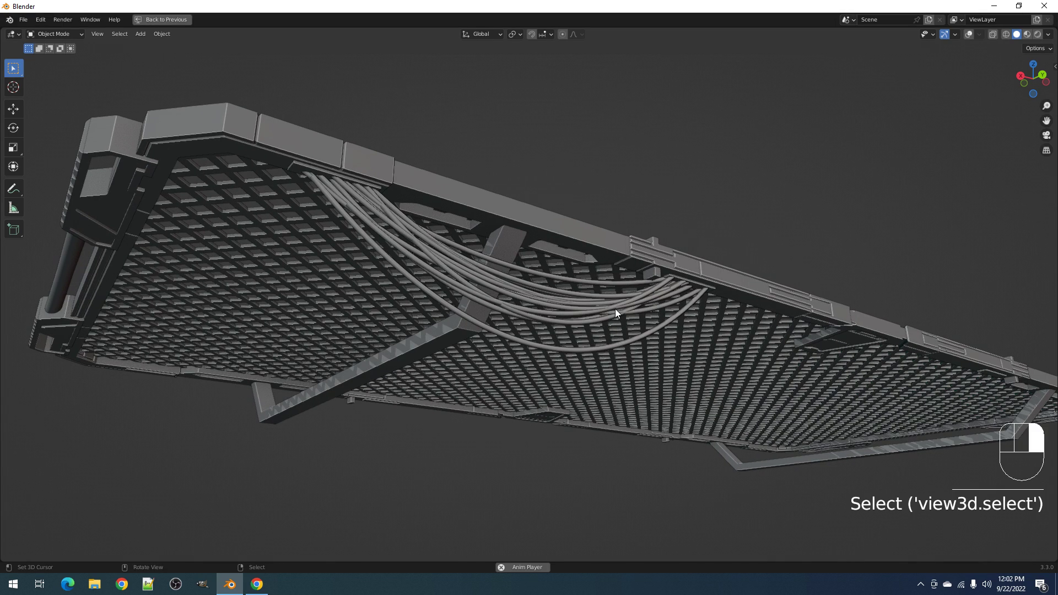
key(shift+alt+z)
key(shift+alt+z)
middle_drag(615, 307, 599, 326)
key(shift+alt+z)
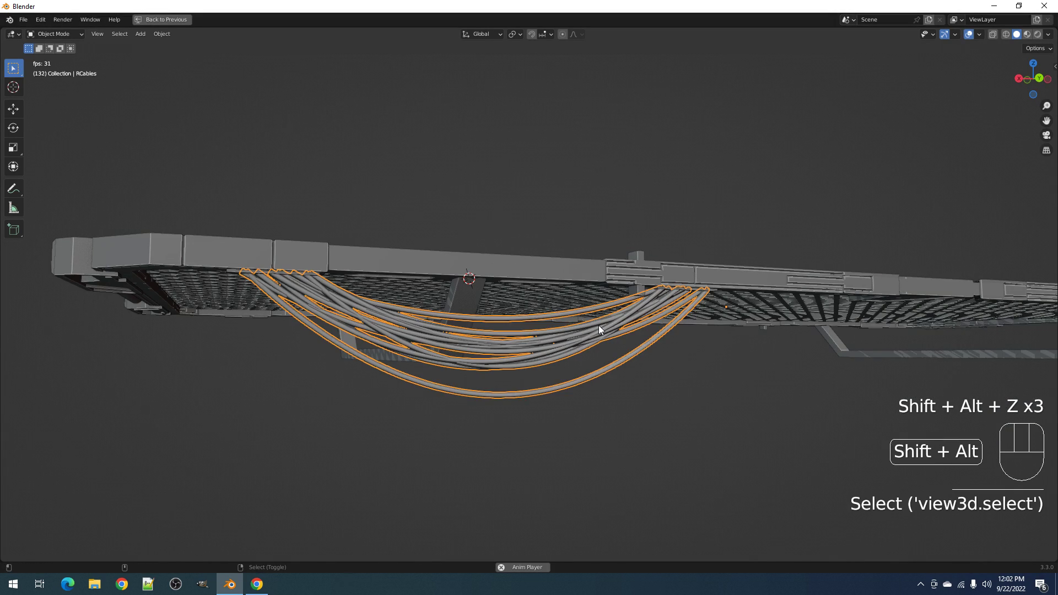
key(shift+alt+z)
key(shift+q)
click(584, 362)
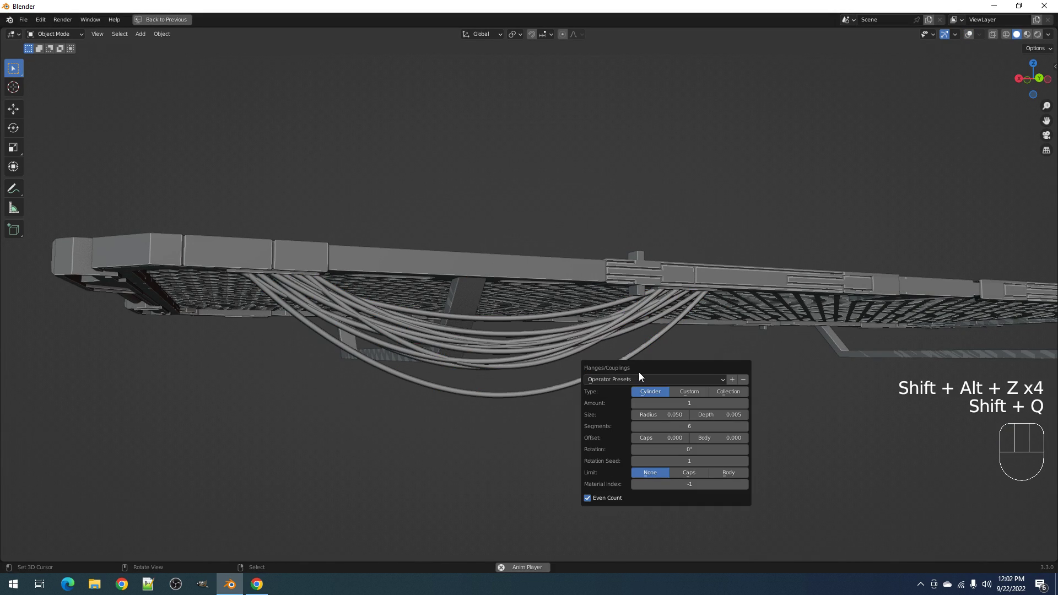
click(680, 392)
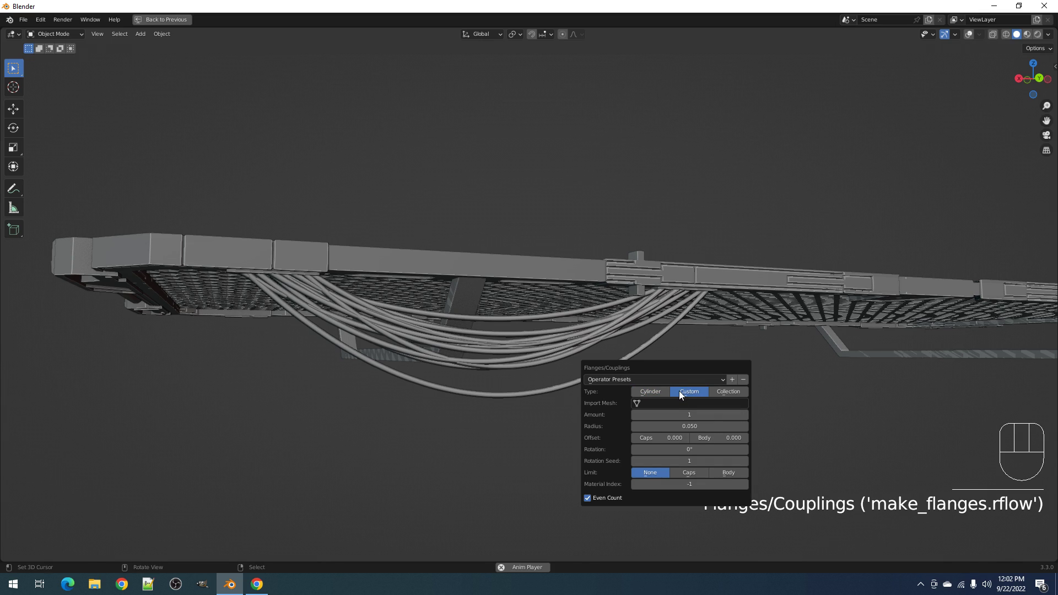
click(680, 403)
click(679, 417)
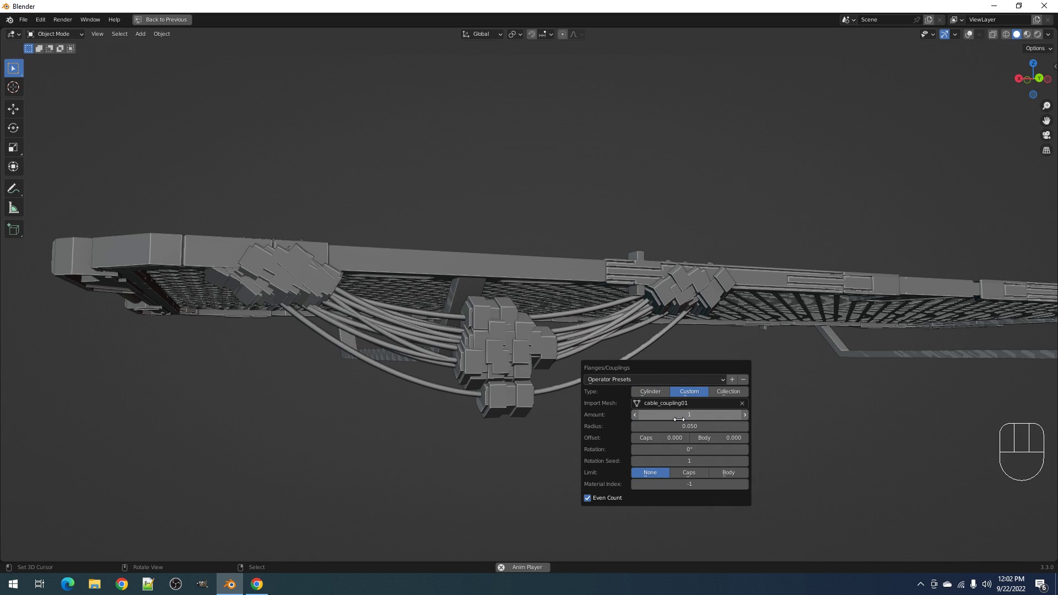
drag(680, 438, 655, 426)
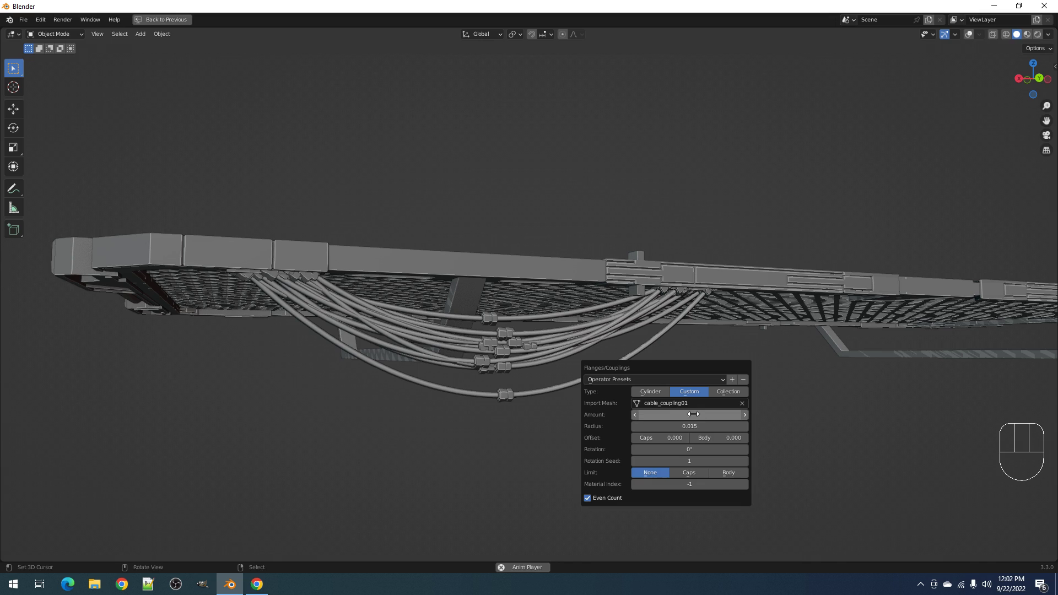
- Set the coupling amount to 3, switch the imported mesh to cable_coupling02 and reduce the radius to 0.008
ctrl+scroll(694, 415, up, 2)
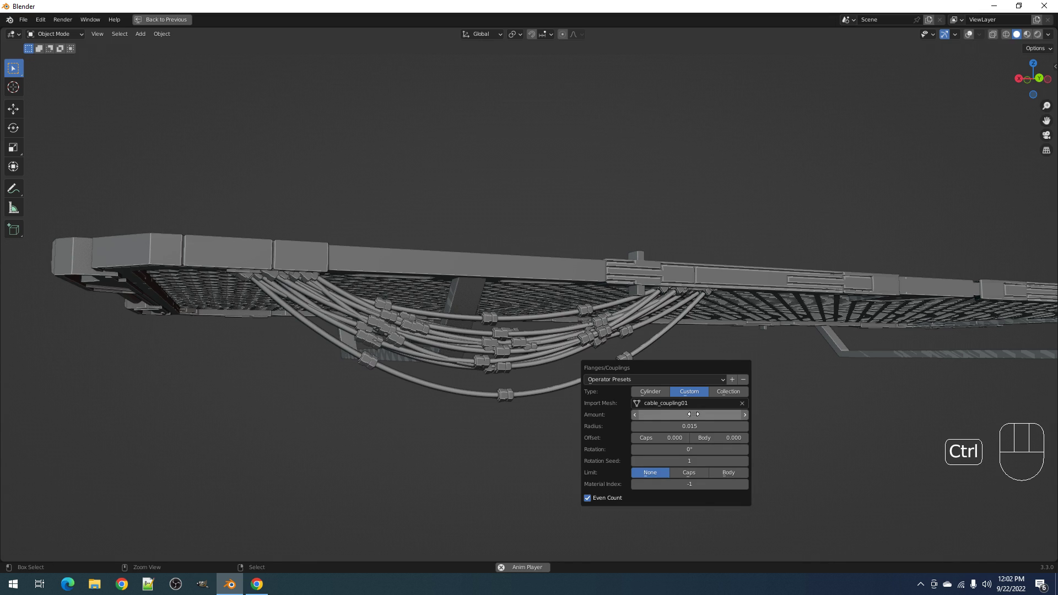
click(700, 407)
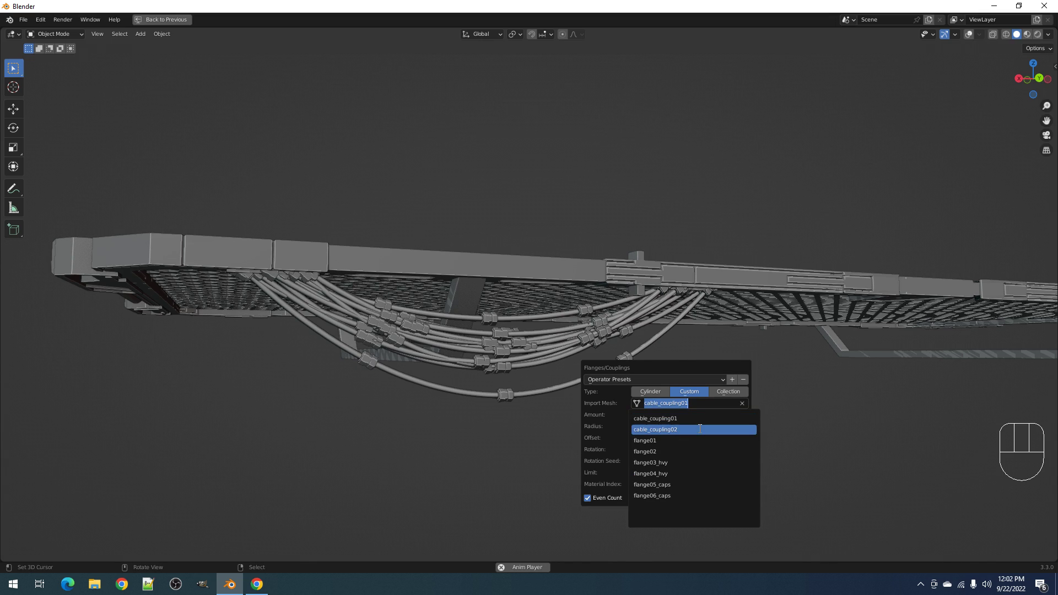
click(700, 425)
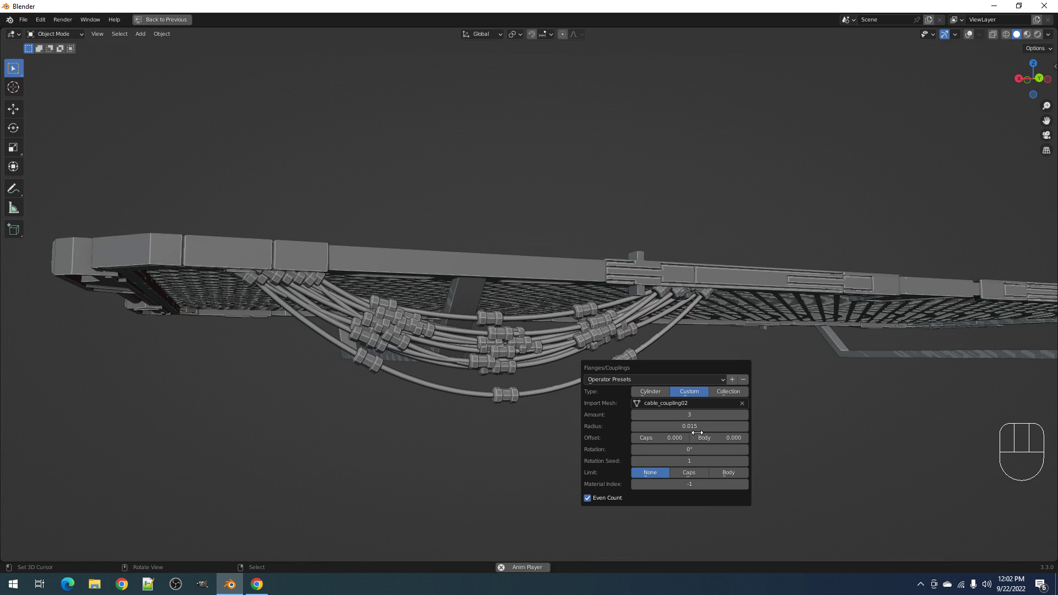
ctrl+scroll(690, 426, down, 6)
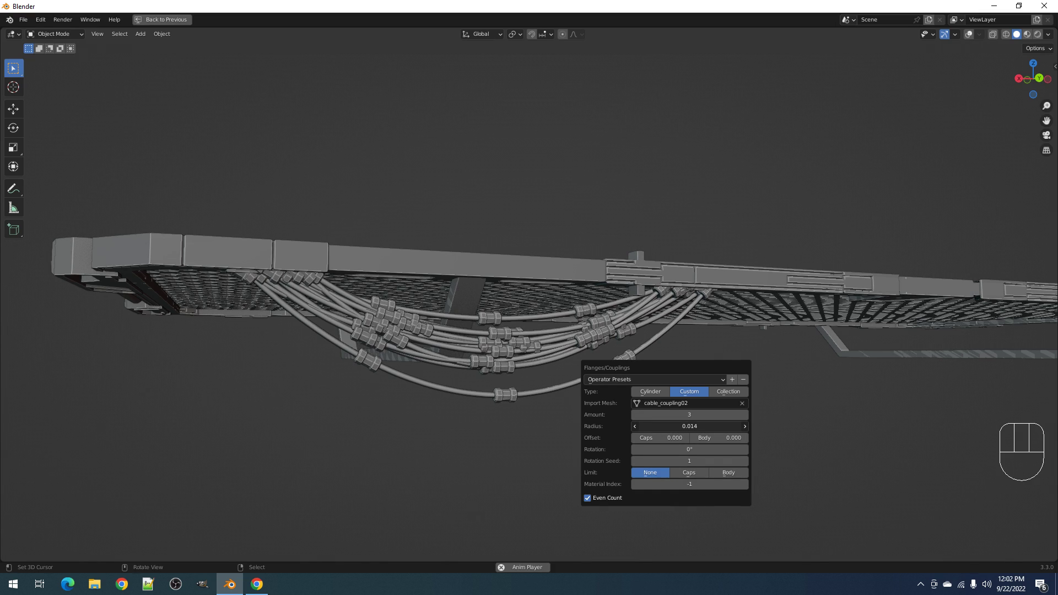
ctrl+scroll(690, 426, down, 1)
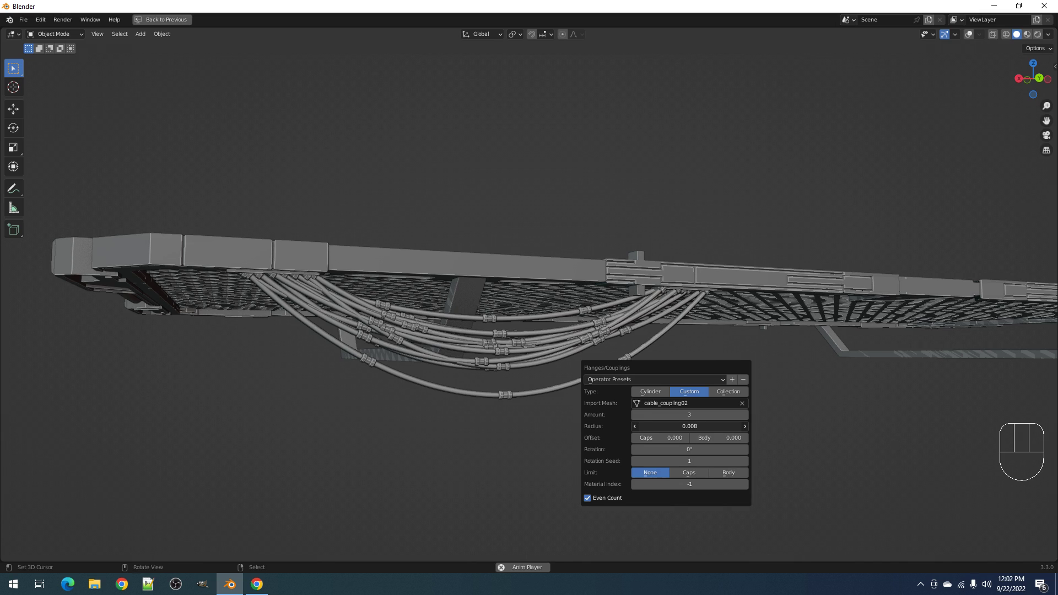
- Review the couplings along the cables and increase their amount to 6
click(362, 416)
middle_drag(362, 415, 654, 382)
middle_drag(683, 340, 678, 309)
scroll(678, 309, up, 2)
key(F9)
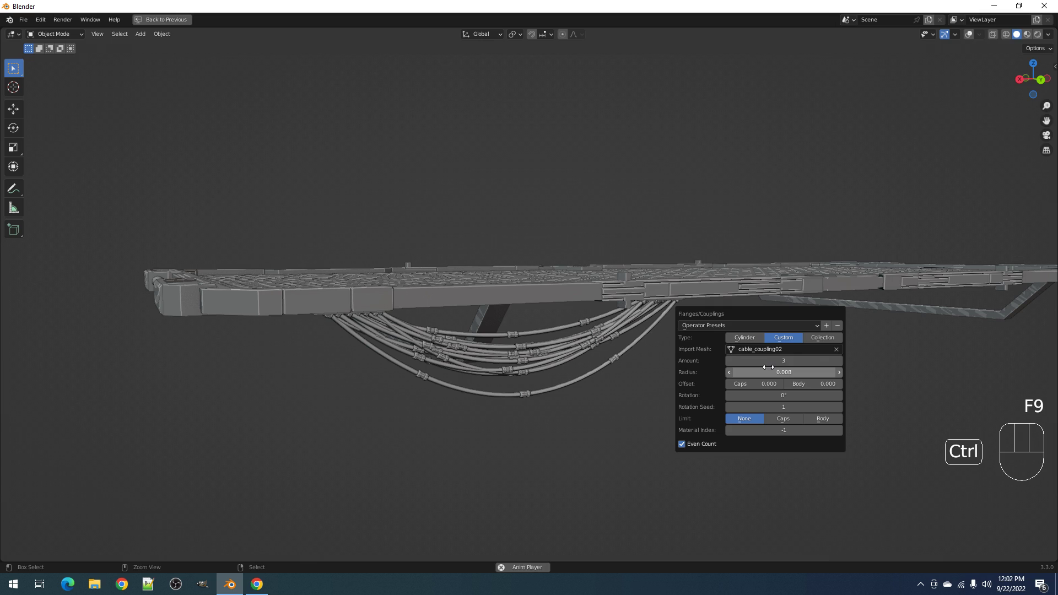
ctrl+scroll(770, 364, up, 3)
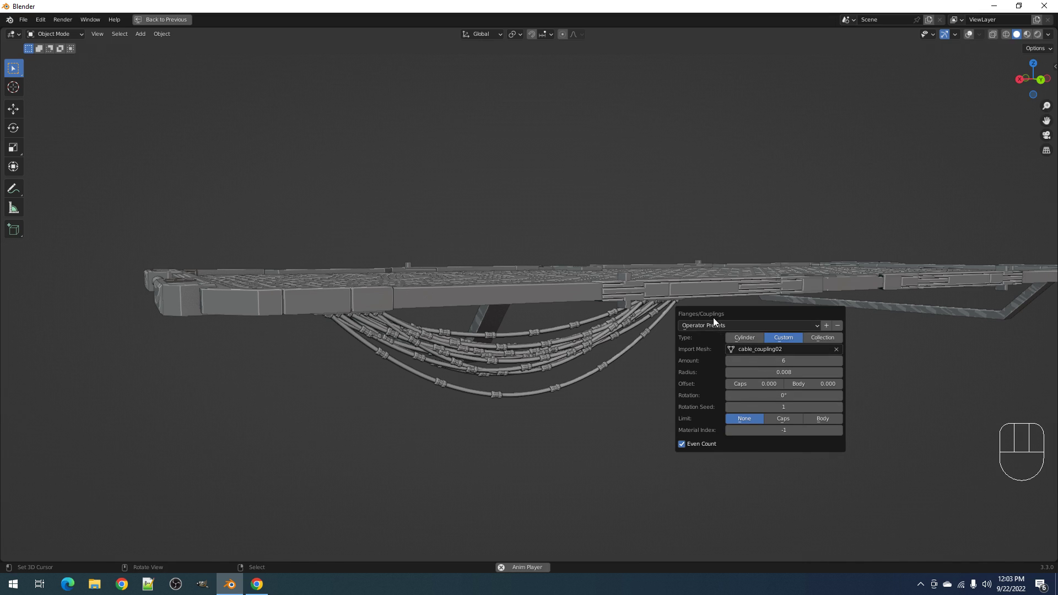
- Try distributing the couplings by spacing instead of an even count, with a spacing of about 0.828
click(698, 446)
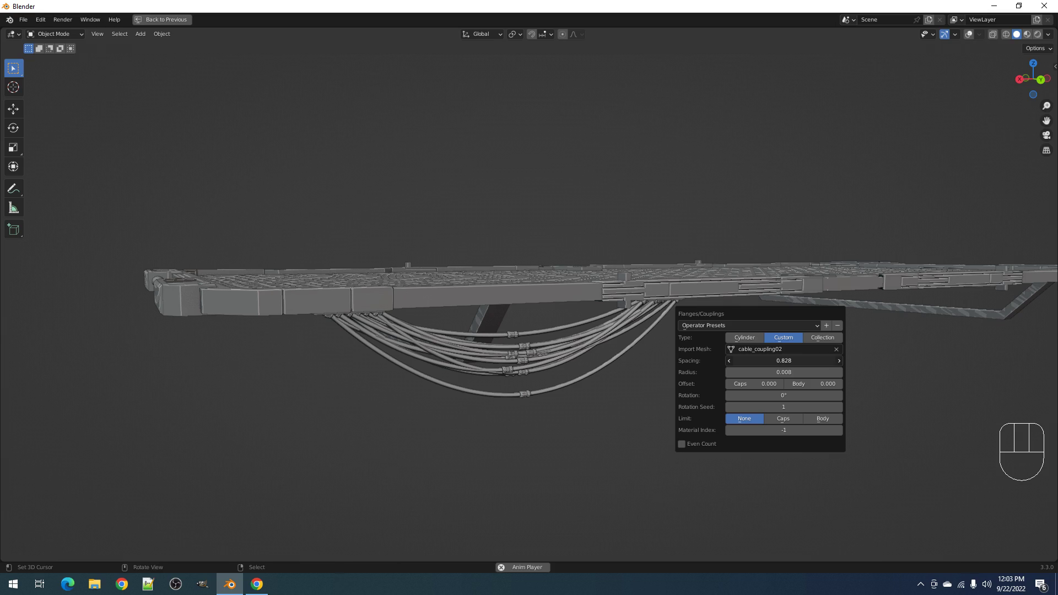
drag(767, 361, 777, 362)
- Limit the couplings to the cable ends with the Caps option and increase the caps offset
middle_drag(642, 350, 677, 331)
scroll(653, 365, up, 3)
scroll(677, 331, up, 3)
key(F9)
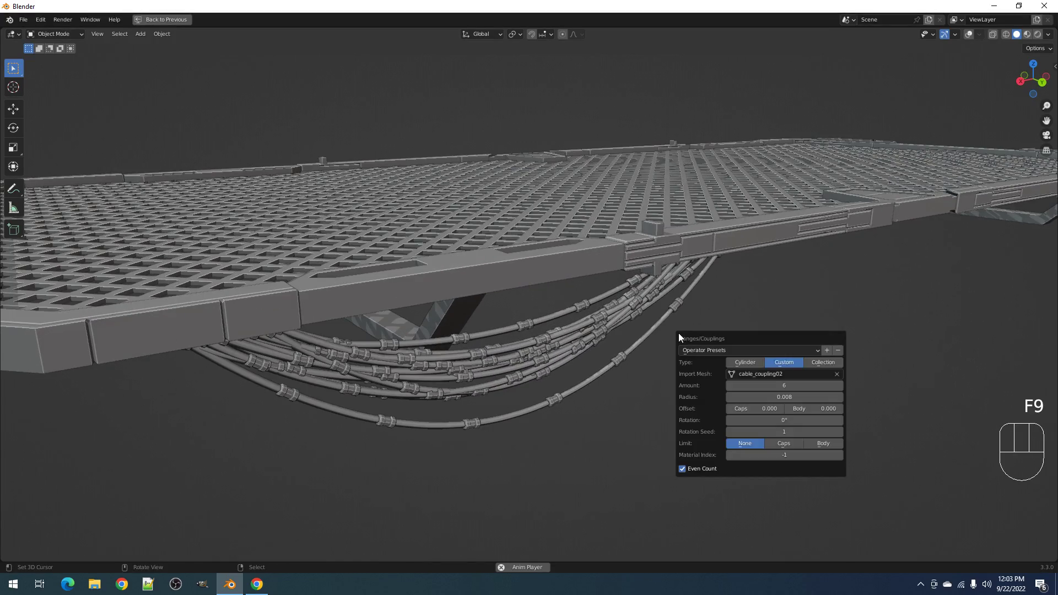
click(787, 445)
middle_drag(637, 353, 629, 316)
key(F9)
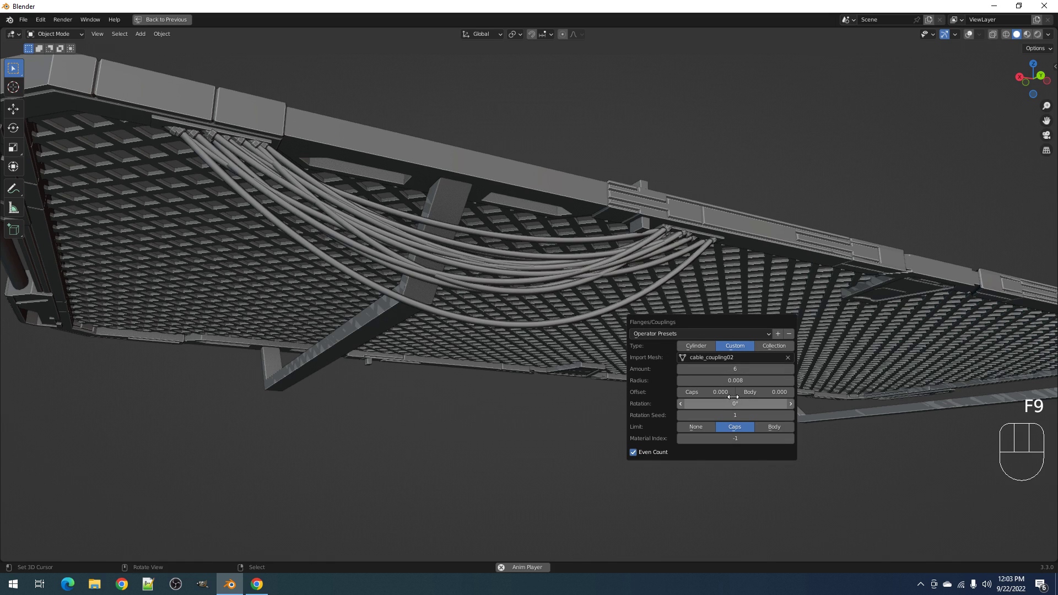
drag(725, 392, 756, 391)
middle_drag(722, 309, 710, 250)
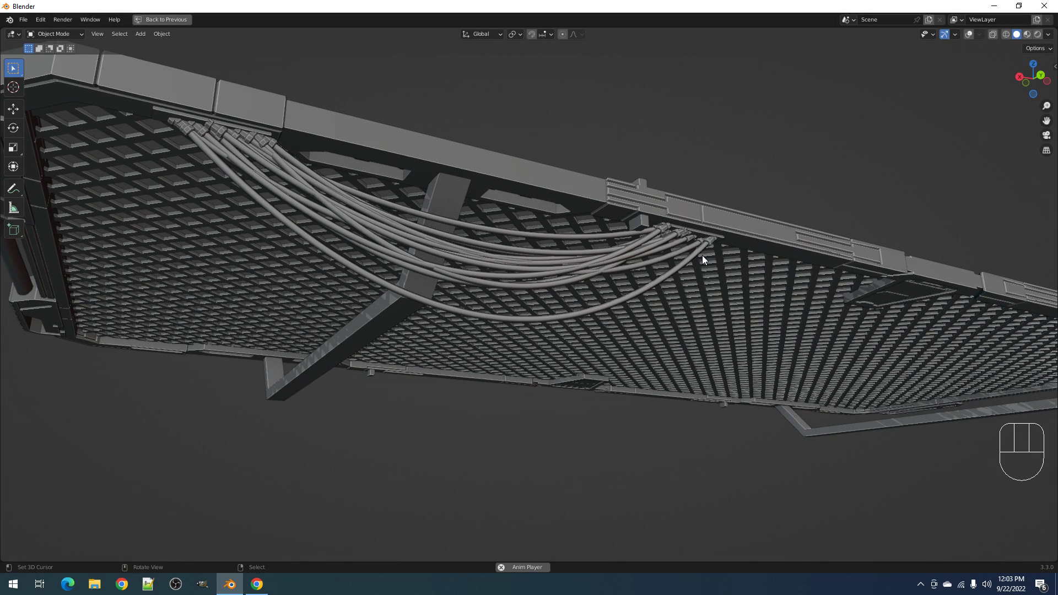
- Try flange05_caps as the imported coupling mesh, with the radius increased to 0.019
key(F9)
click(791, 298)
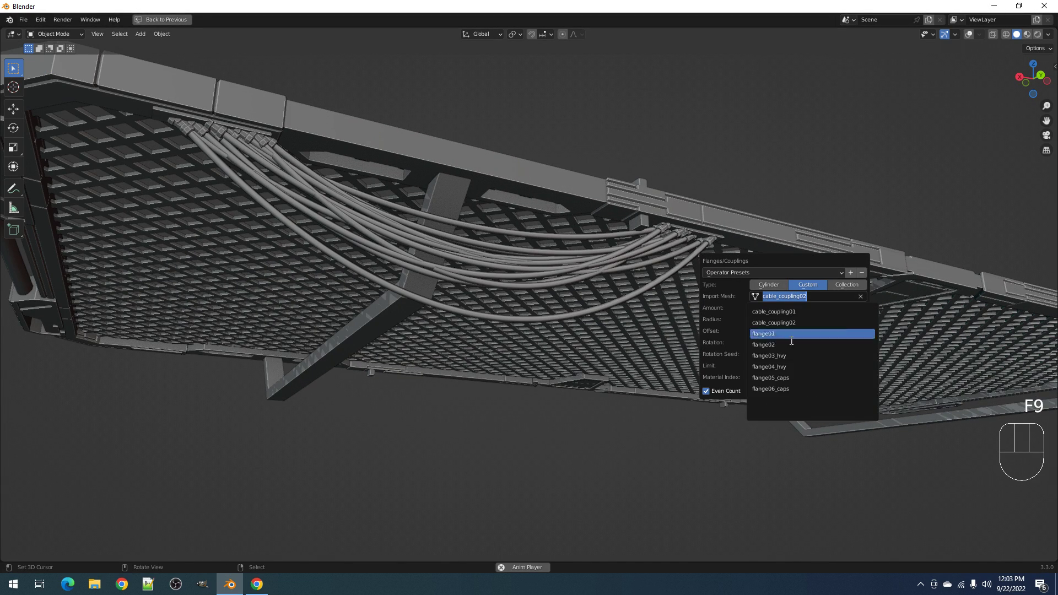
click(785, 379)
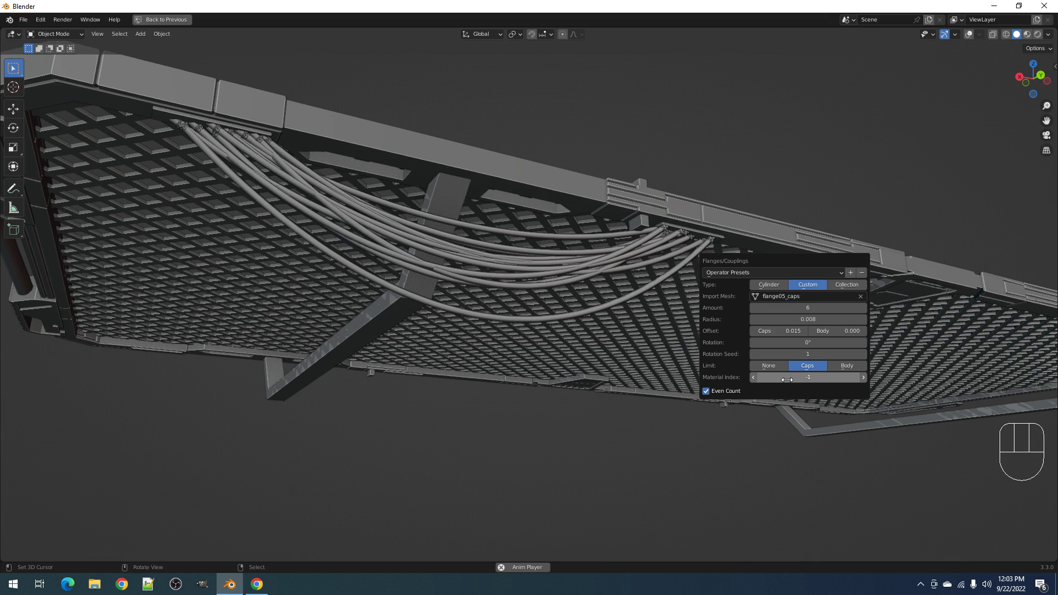
drag(782, 321, 816, 321)
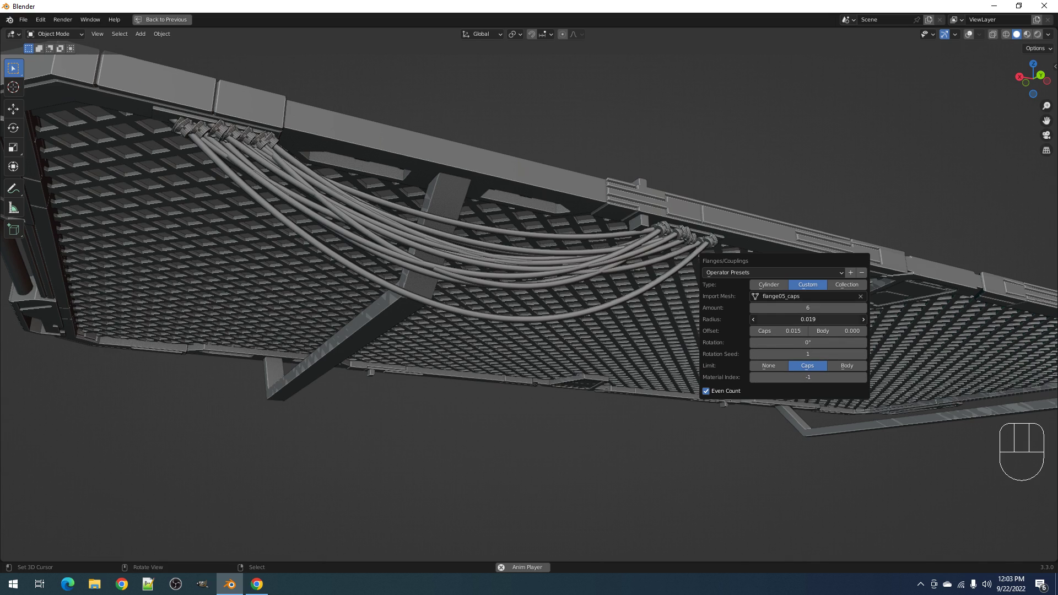
- Try the flange06_caps and flange03_hvy meshes for the couplings at the cable ends
click(788, 296)
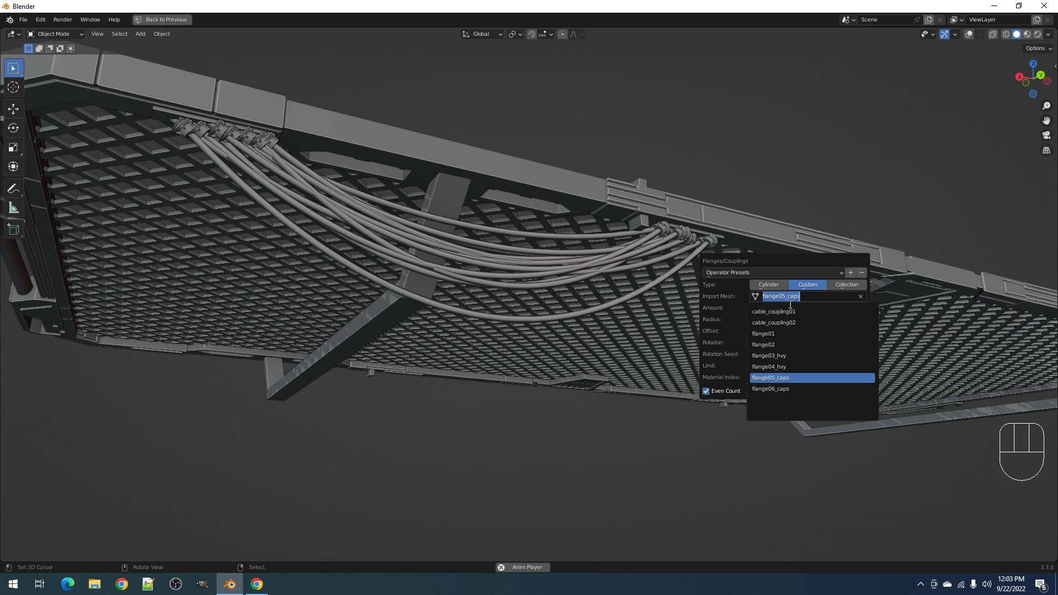
click(793, 388)
click(786, 308)
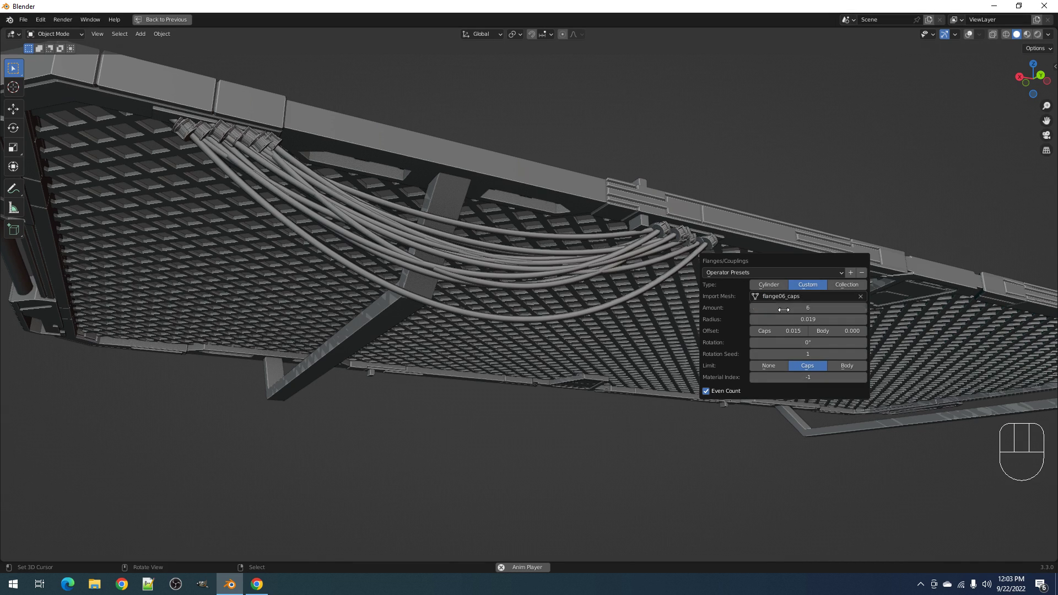
click(786, 296)
click(782, 354)
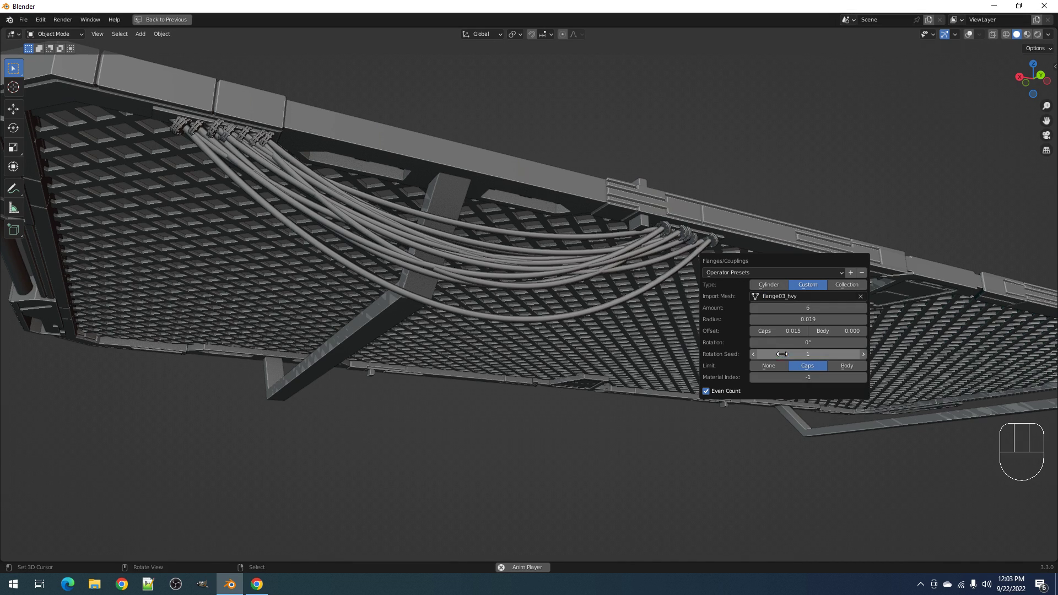
- Switch the coupling mesh to cable_coupling01, with a radius of 0.011 and a caps offset of 0.005
click(786, 300)
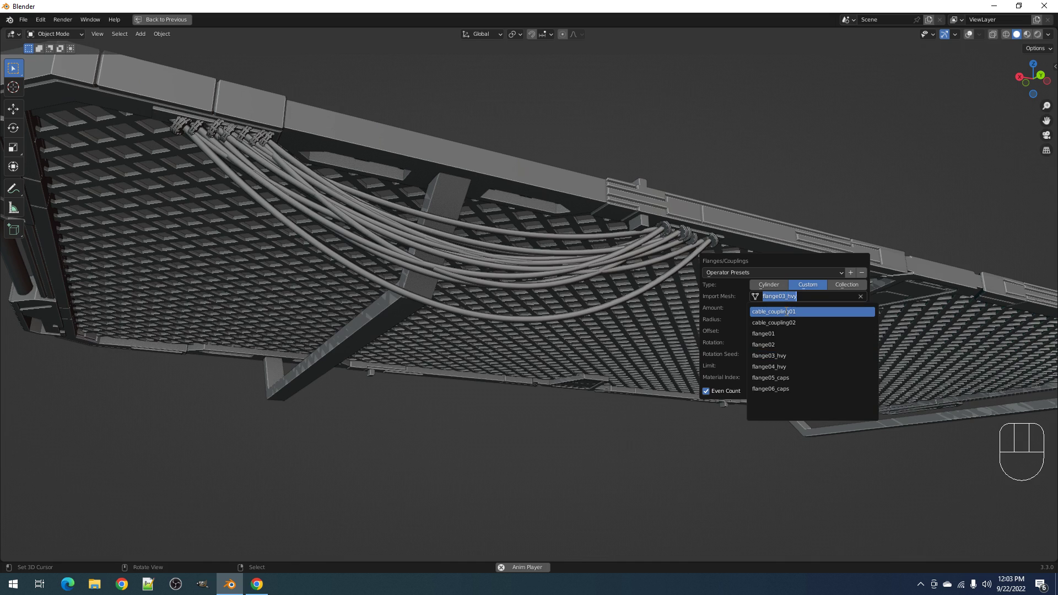
click(786, 310)
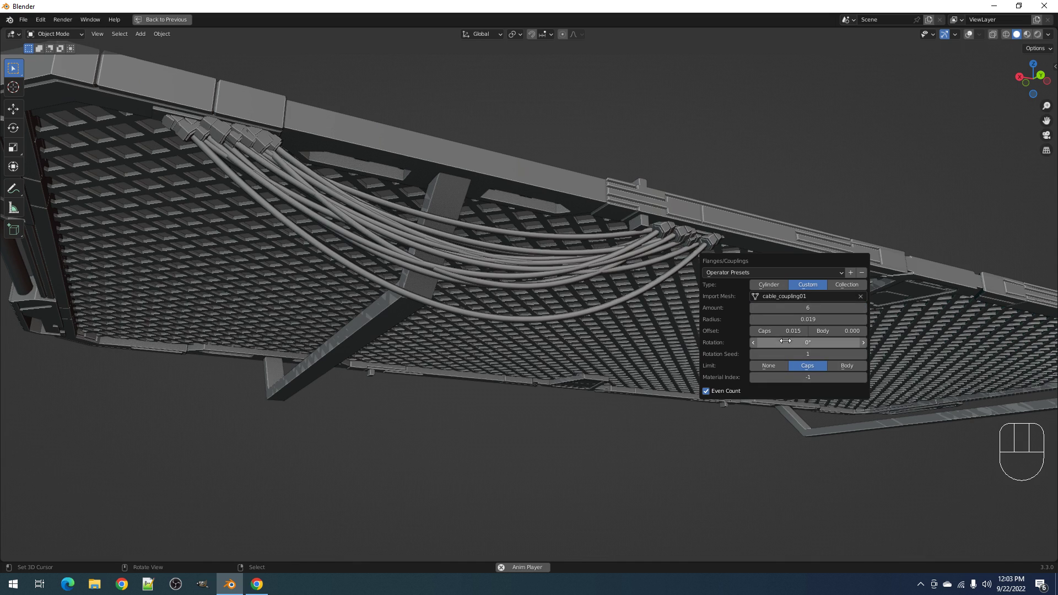
drag(785, 319, 760, 331)
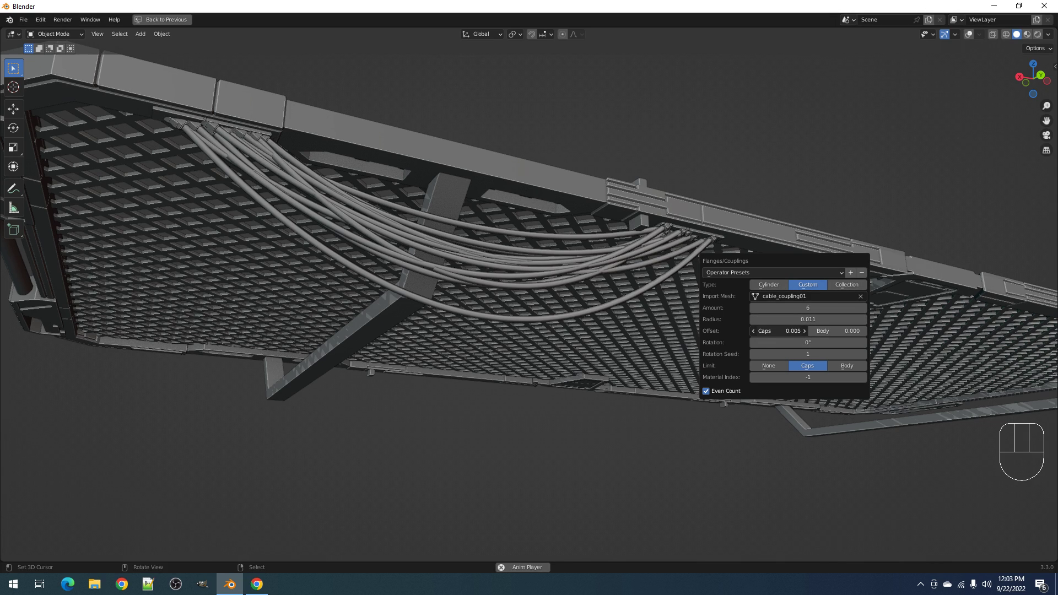
middle_drag(761, 330, 617, 222)
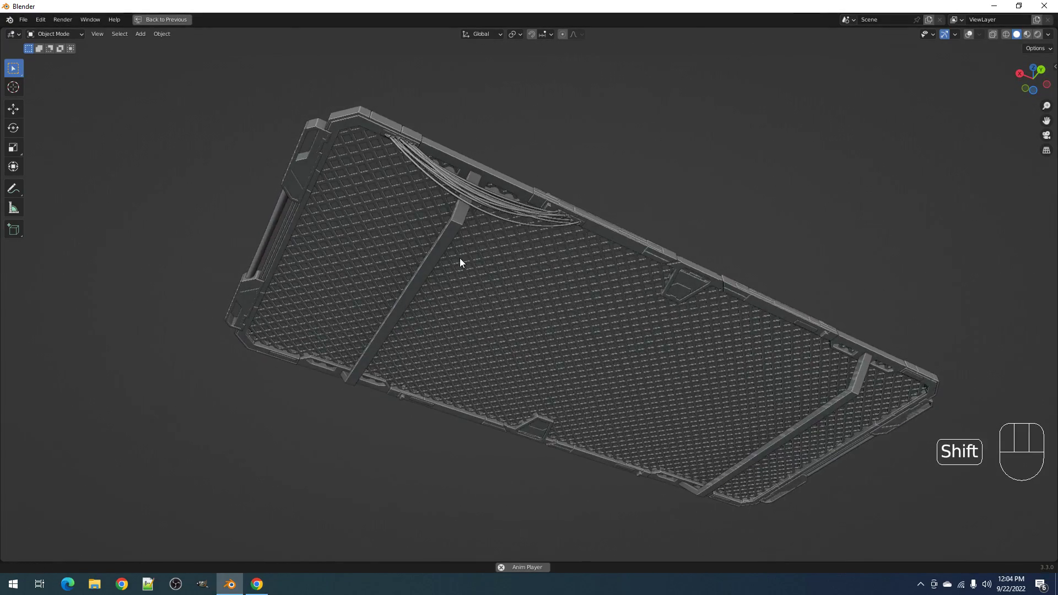
- Select the crossbeams beneath the platform with overlays shown and apply their draw modifiers
shift+middle_drag(460, 258, 543, 309)
scroll(544, 310, up, 3)
click(533, 304)
key(Tab)
key(shift+alt+z)
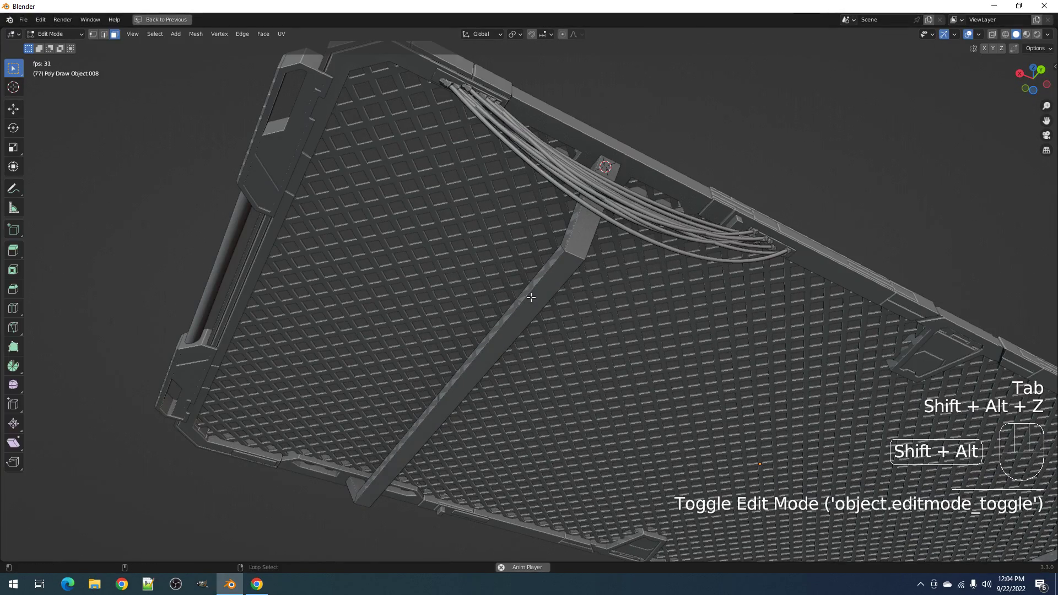
key(Tab)
key(Tab)
key(Tab)
mouse_move(554, 277)
middle_down()
mouse_move(652, 316)
mouse_move(624, 286)
middle_up()
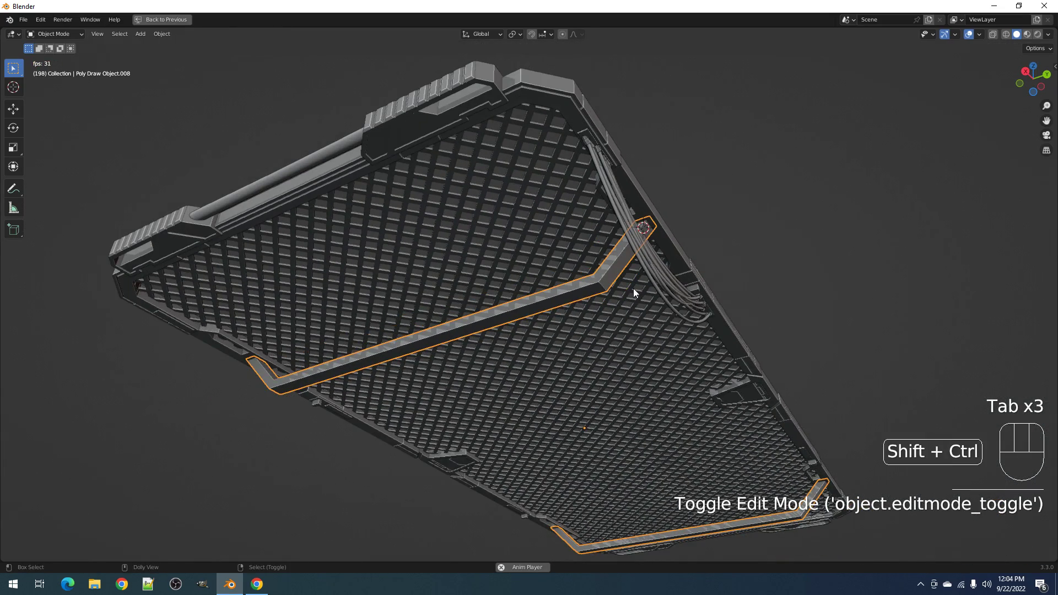
key(shift+ctrl+x)
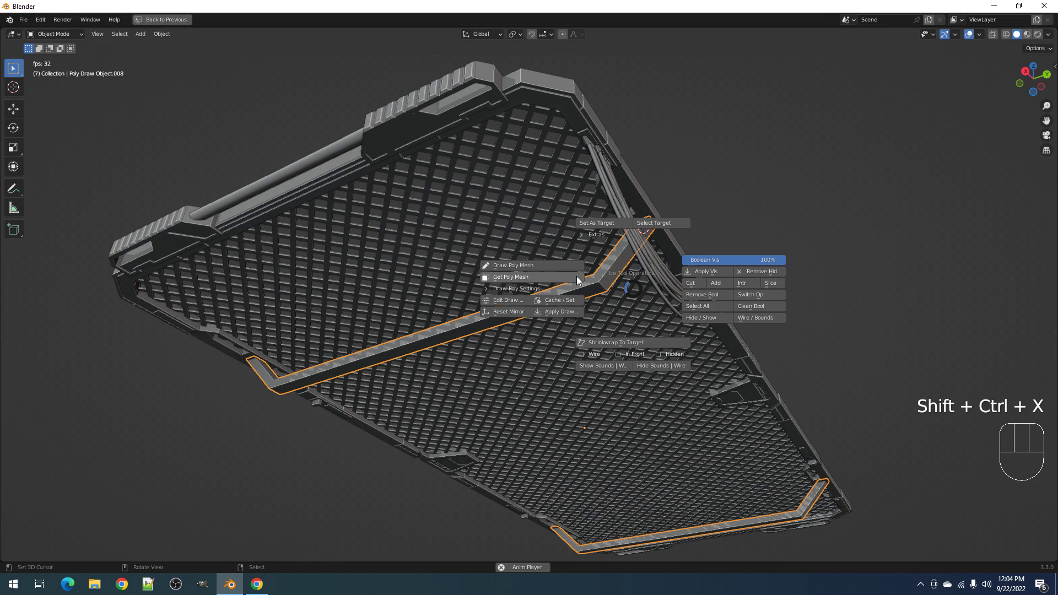
click(570, 310)
- Run Auto Mirror on the crossbeams and check their mesh in Edit Mode
key(shift+q)
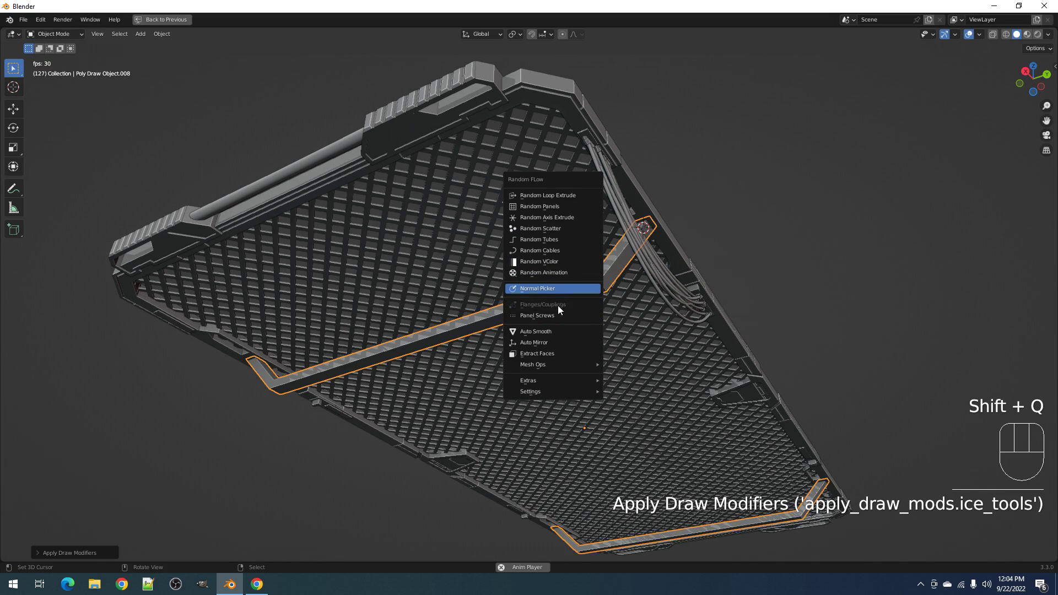
click(555, 343)
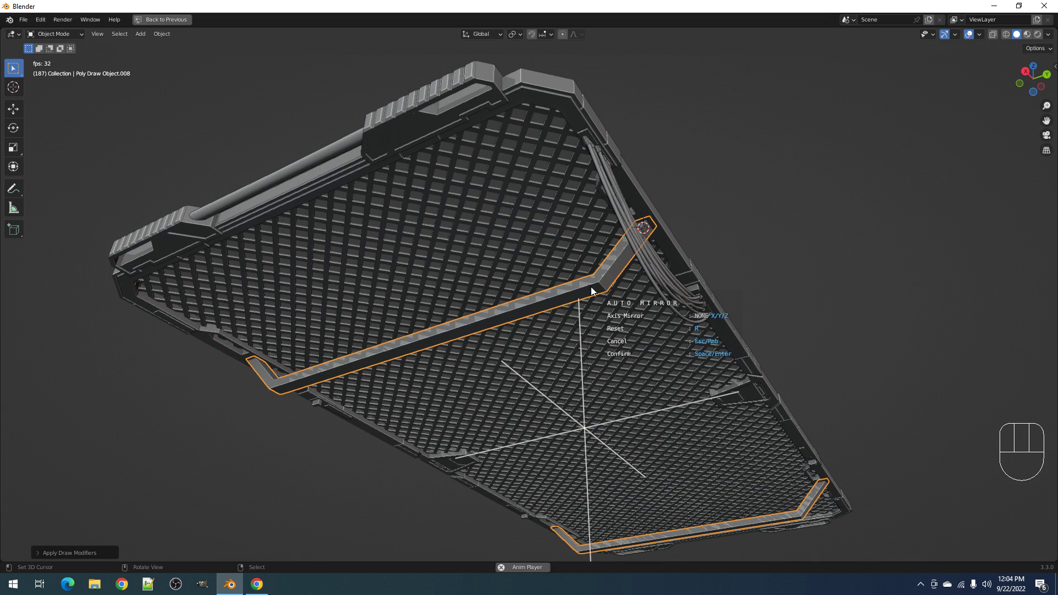
click(591, 287)
key(Tab)
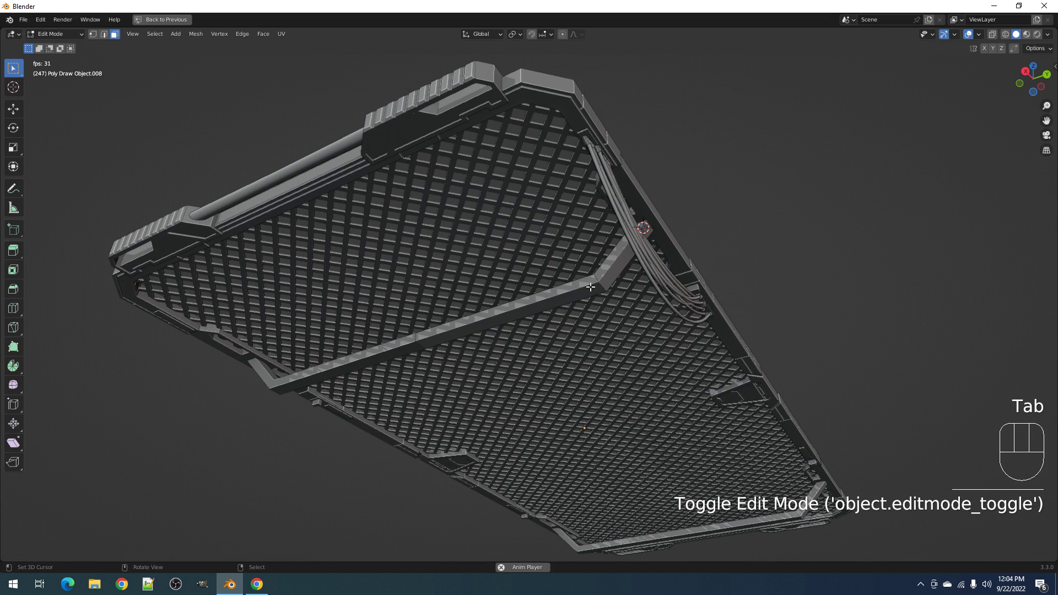
key(a)
scroll(624, 288, up, 5)
key(Tab)
- Generate Random Panels on the crossbeams with the Radial solver, panel seed 2 and 3 subdivision cuts
key(shift+q)
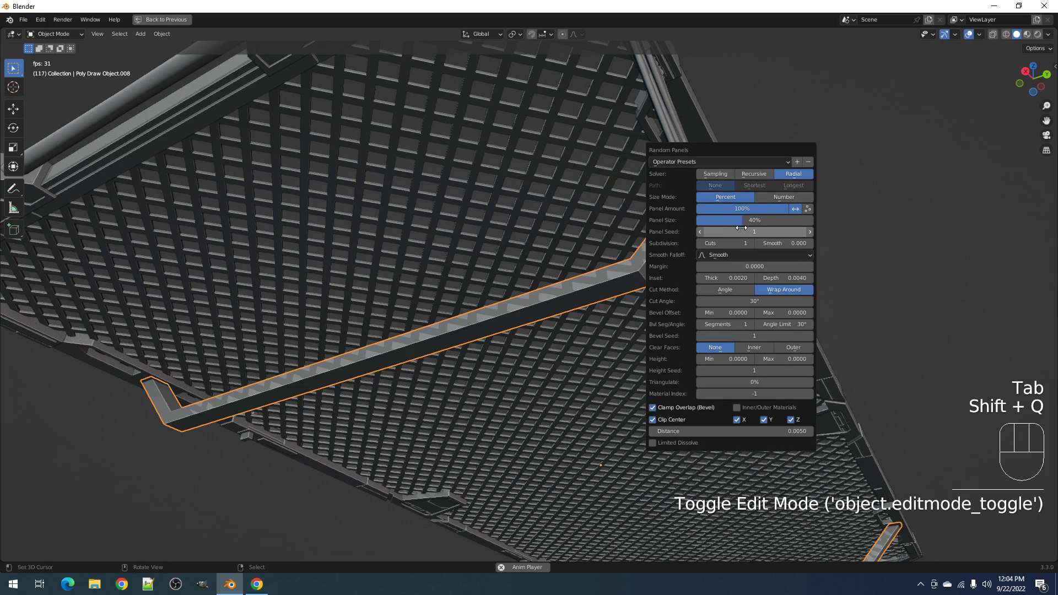
ctrl+scroll(736, 228, up, 1)
middle_drag(675, 241, 681, 282)
key(shift+alt+z)
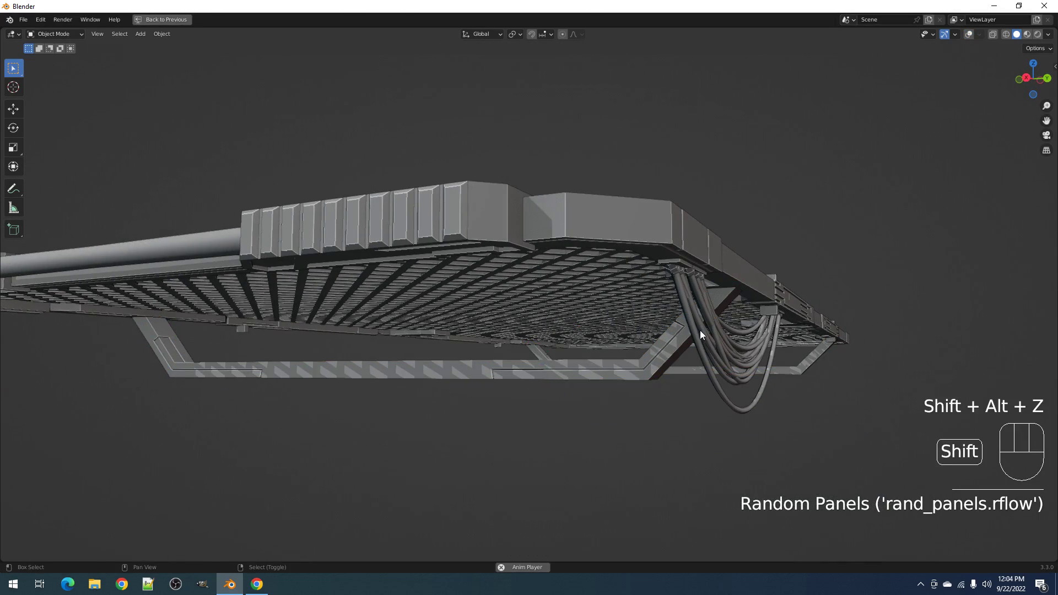
middle_drag(709, 337, 763, 309)
key(F9)
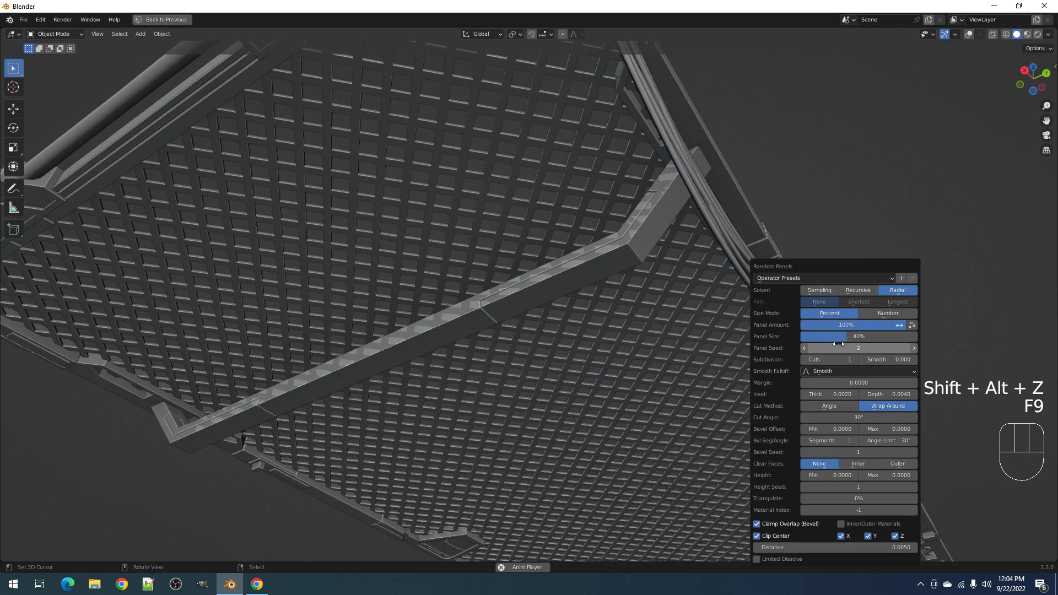
ctrl+scroll(840, 359, up, 2)
middle_drag(595, 298, 717, 312)
- Reduce the panel size to 30%, switch the solver to Recursive and set the panel seed to 23
key(F9)
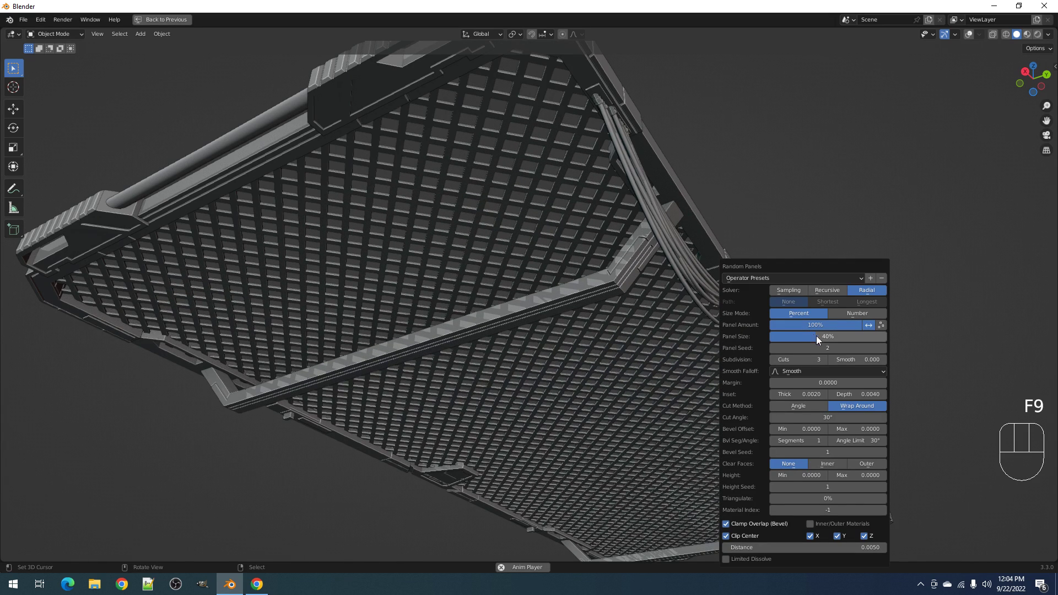
ctrl+scroll(828, 346, up, 1)
ctrl+scroll(828, 346, up, 6)
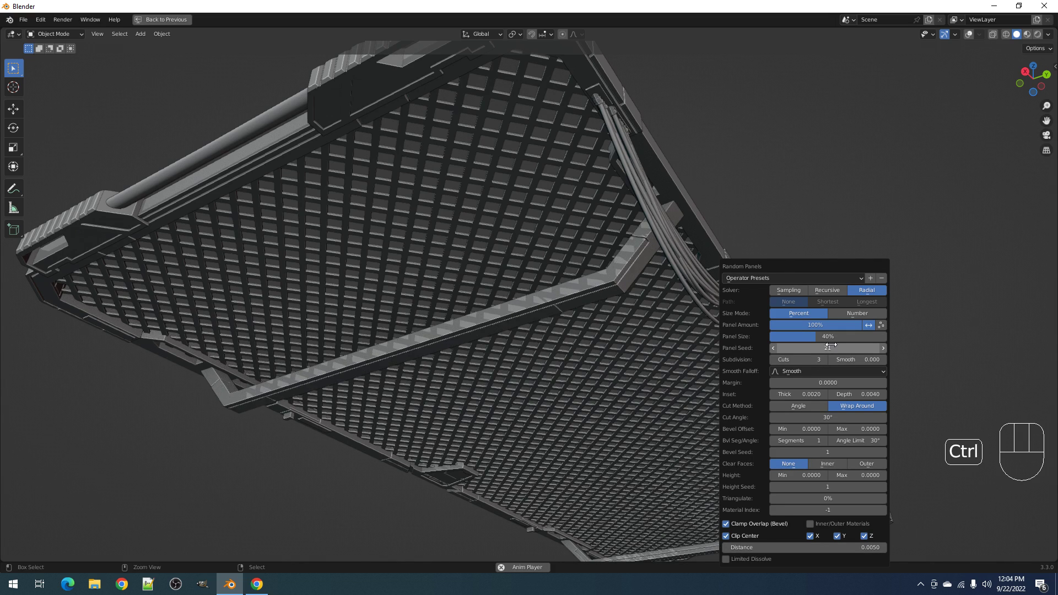
ctrl+scroll(831, 345, down, 1)
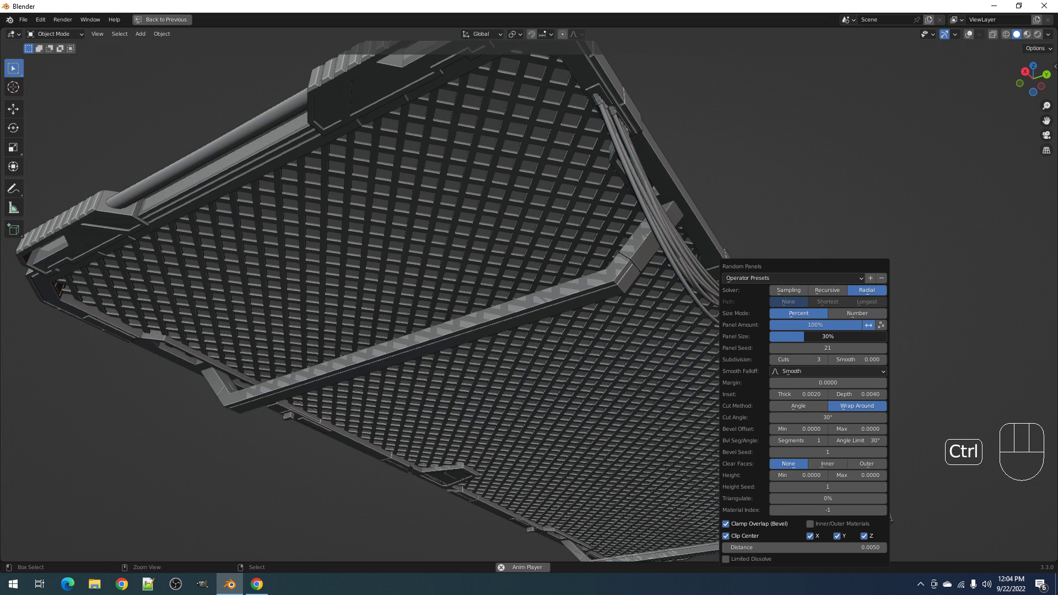
click(827, 292)
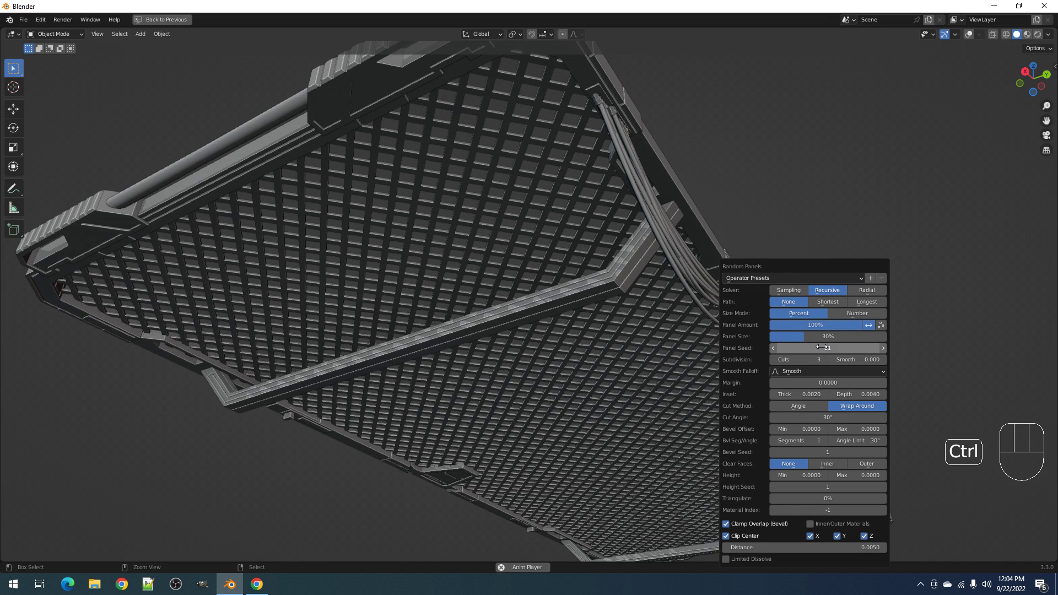
ctrl+scroll(822, 348, up, 3)
- Inspect the crossbeam's panels up close and adjust the Random Panels settings further
middle_drag(476, 359, 473, 306)
scroll(473, 306, up, 5)
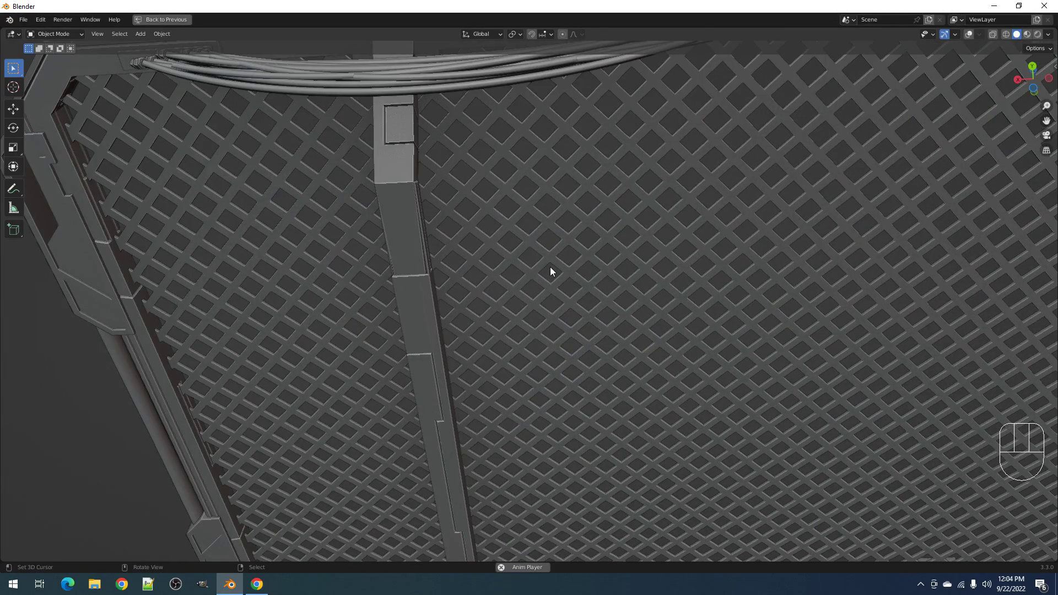
middle_drag(550, 267, 524, 257)
key(F9)
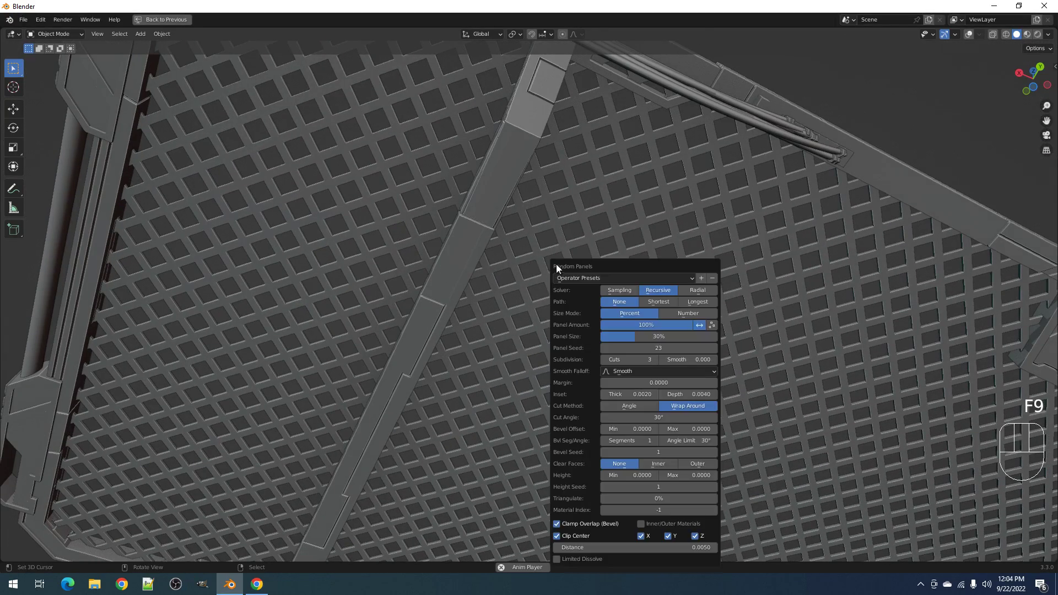
ctrl+scroll(656, 348, up, 3)
ctrl+scroll(655, 348, up, 1)
ctrl+scroll(656, 348, up, 1)
ctrl+scroll(655, 348, up, 1)
mouse_move(531, 185)
middle_down()
mouse_move(564, 240)
mouse_move(408, 215)
mouse_move(597, 229)
mouse_move(613, 240)
mouse_move(608, 206)
mouse_move(604, 222)
mouse_move(638, 202)
mouse_move(623, 244)
mouse_move(628, 220)
mouse_move(582, 255)
middle_up()
- Select the original crossbeam object, Poly Draw Object.008, from the overlapping objects and delete it
key(alt+a)
alt+right_click(575, 266)
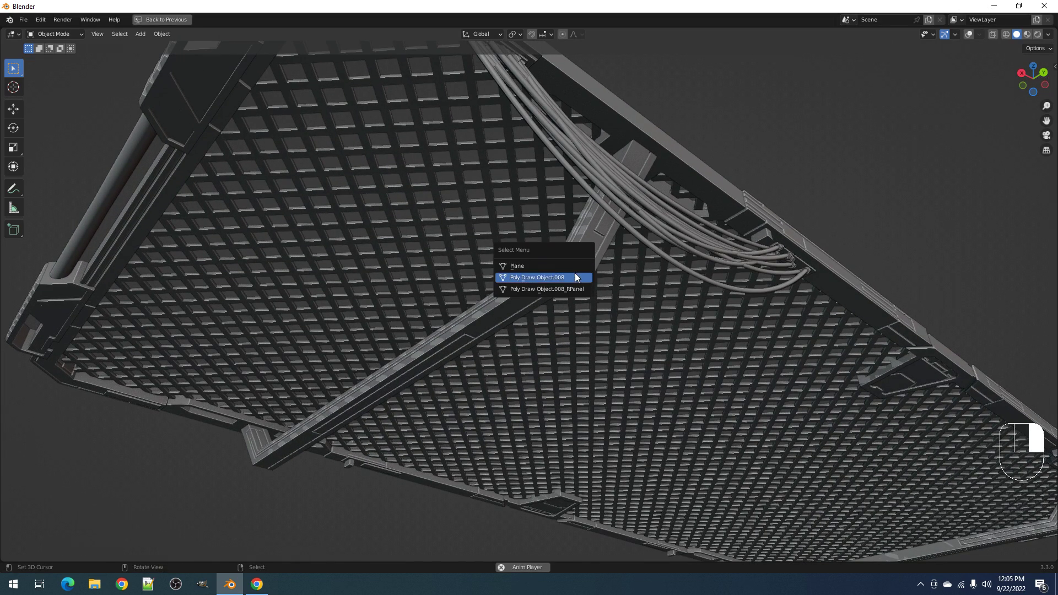
click(575, 276)
key(g)
click(335, 443)
key(x)
click(335, 445)
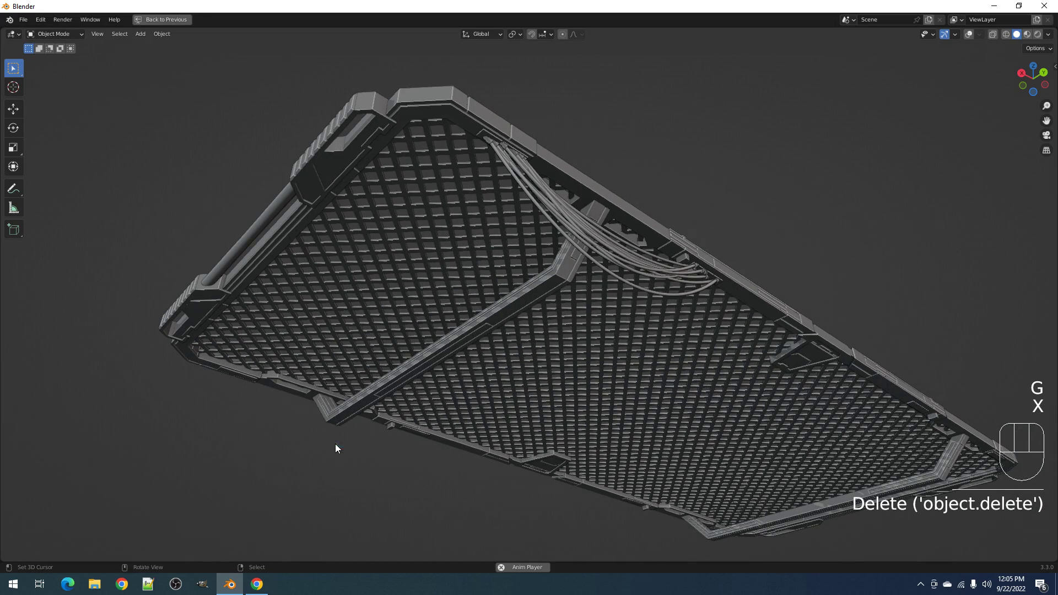
- Open the panelled crossbeam in Edit Mode and test moving one linked panel piece, cancelling the move
click(544, 289)
key(Tab)
key(shift+alt+z)
middle_drag(544, 290, 601, 290)
key(alt+a)
key(a)
key(a)
scroll(601, 289, up, 4)
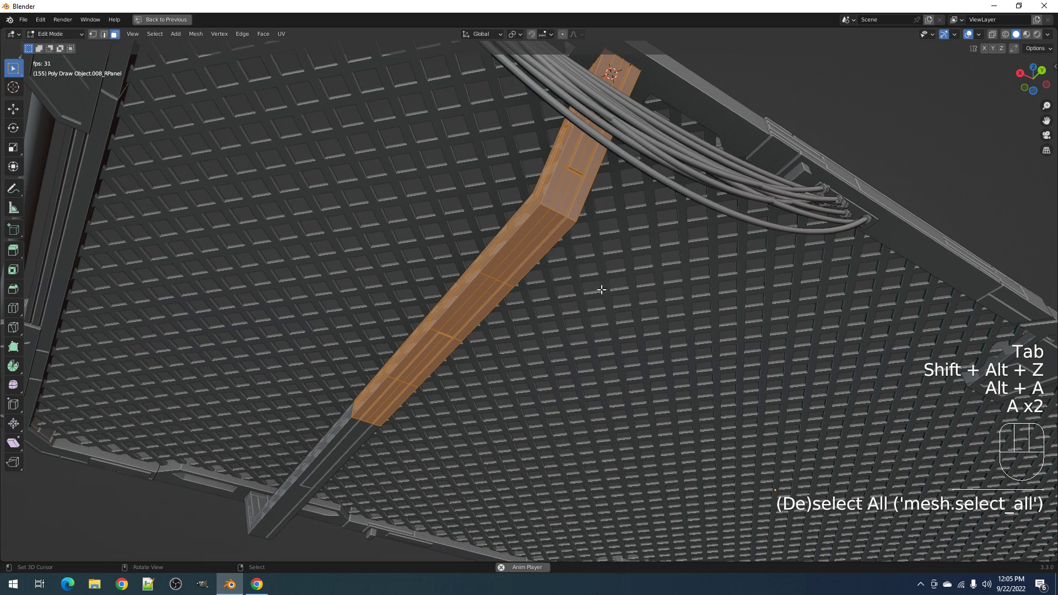
key(alt+a)
key(l)
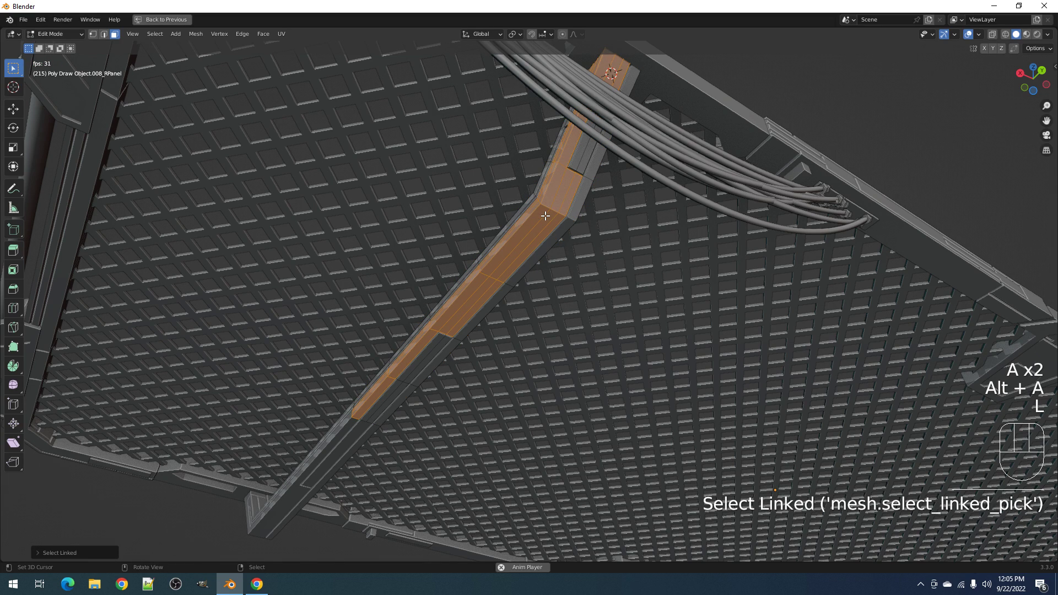
key(g)
right_click(554, 221)
- Merge all of the panelled crossbeam's vertices by distance, check the linked geometry and return to Object Mode
key(a)
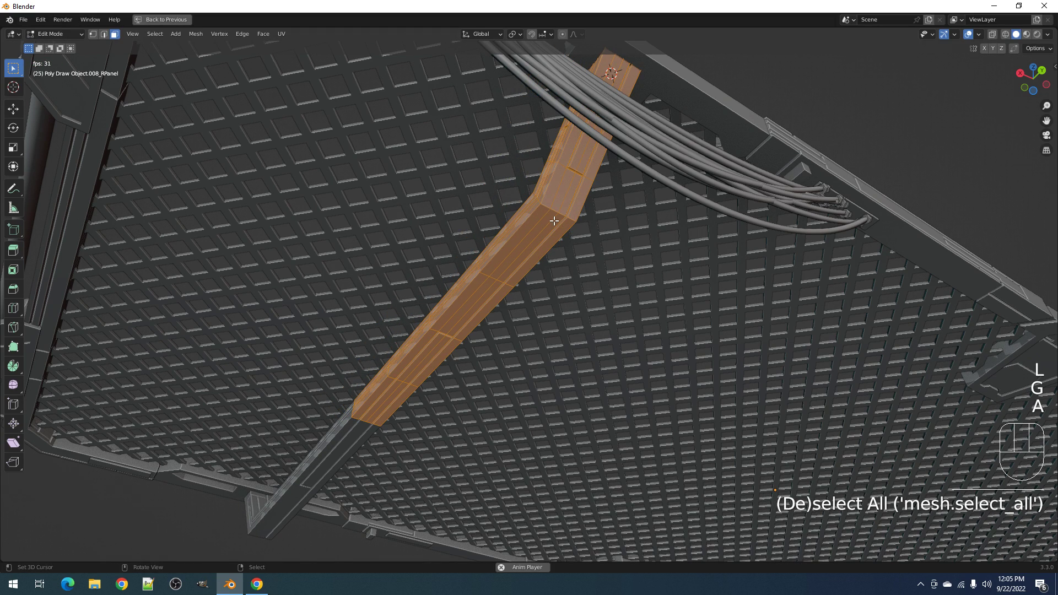
key(m)
click(545, 257)
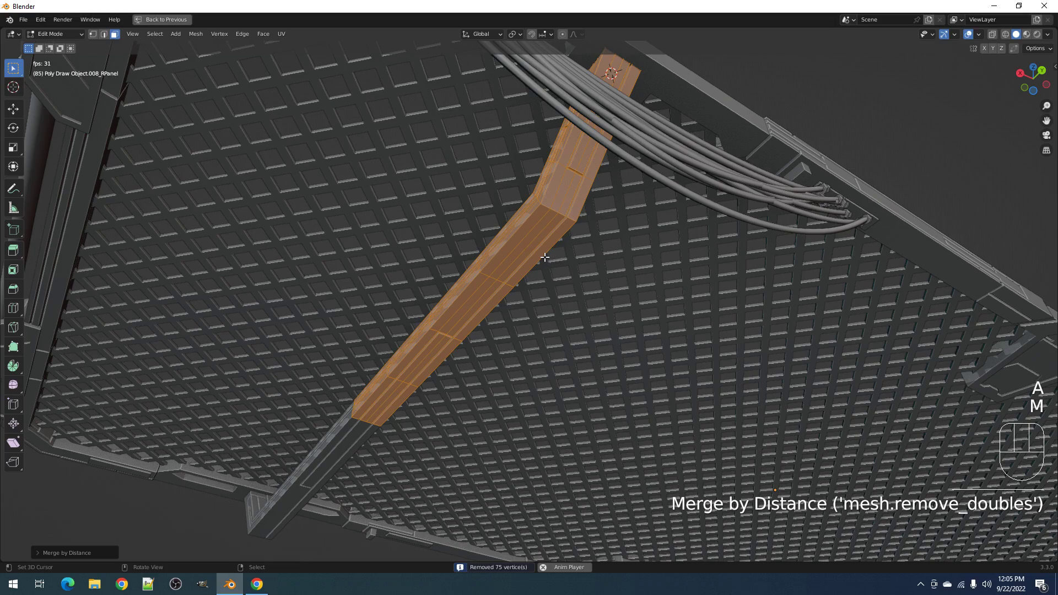
key(space)
key(alt+a)
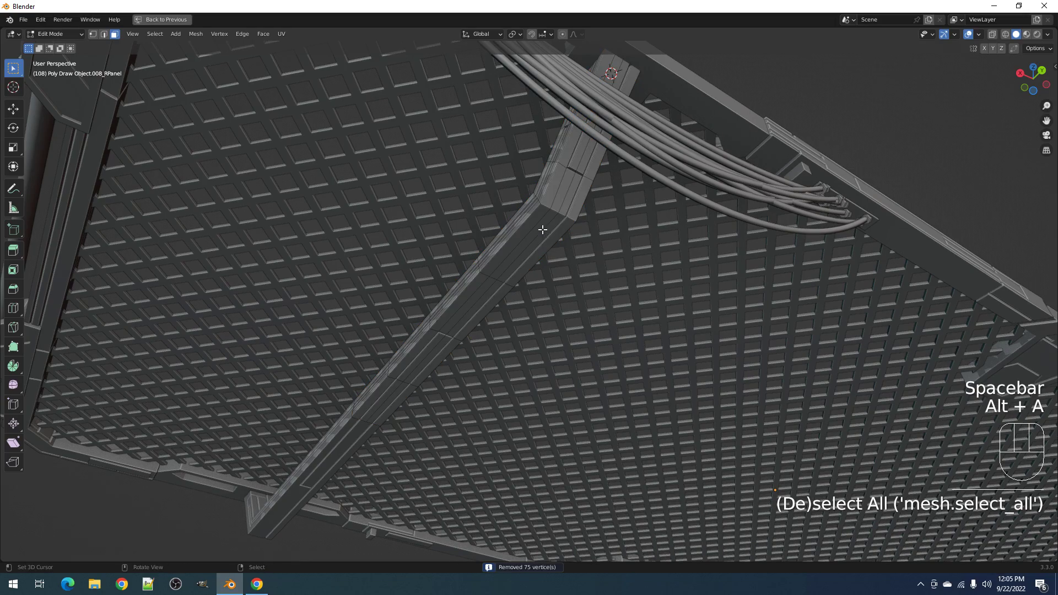
key(l)
scroll(543, 230, down, 5)
middle_drag(543, 230, 656, 285)
key(Tab)
key(alt+a)
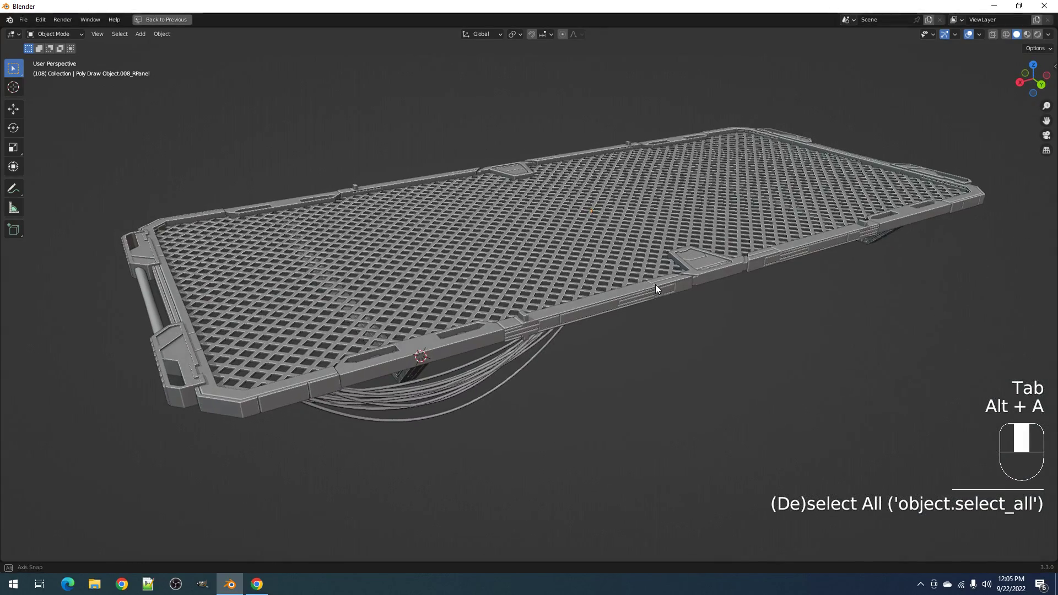
- Apply the mesh of the hanging cables with the Random Flow mesh operations and check the result in Edit Mode
middle_drag(563, 332, 548, 303)
click(608, 299)
scroll(594, 280, up, 5)
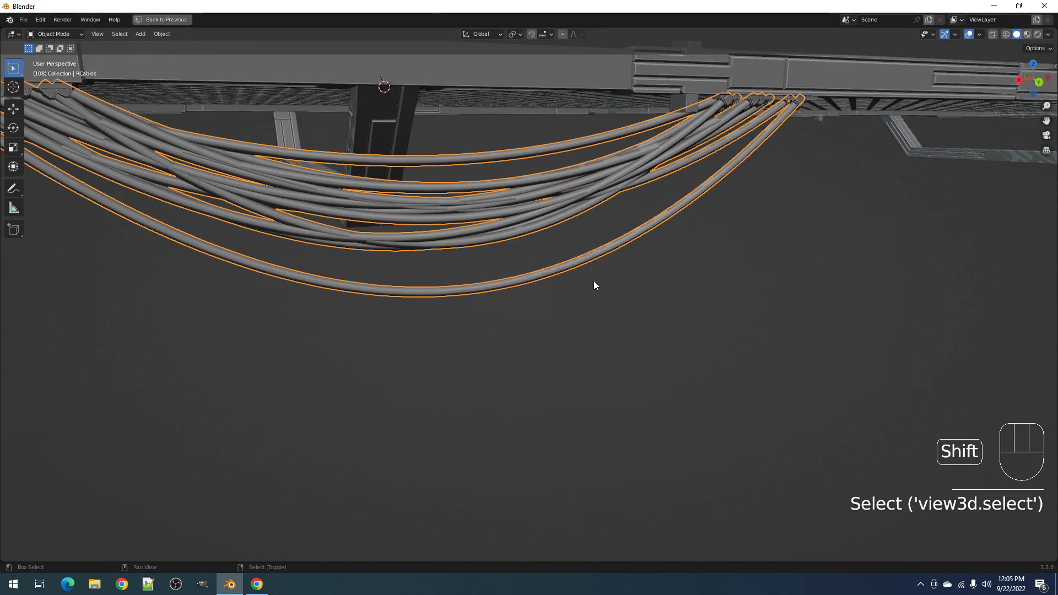
key(shift+q)
mouse_move(549, 422)
click(657, 418)
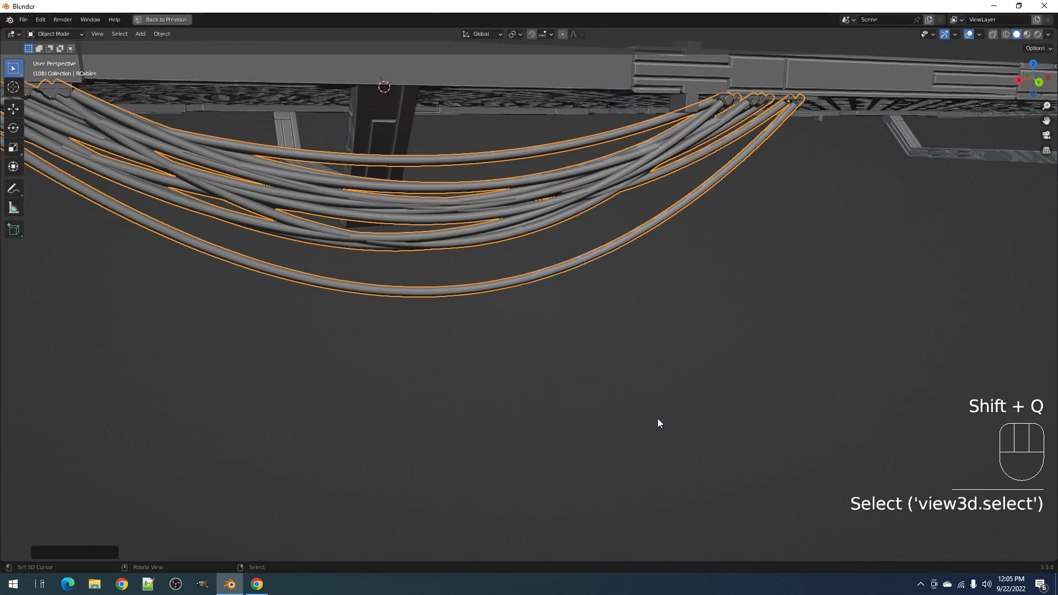
key(Tab)
key(alt+a)
key(Tab)
scroll(579, 276, down, 6)
key(alt+a)
middle_drag(580, 272, 603, 307)
scroll(597, 286, down, 2)
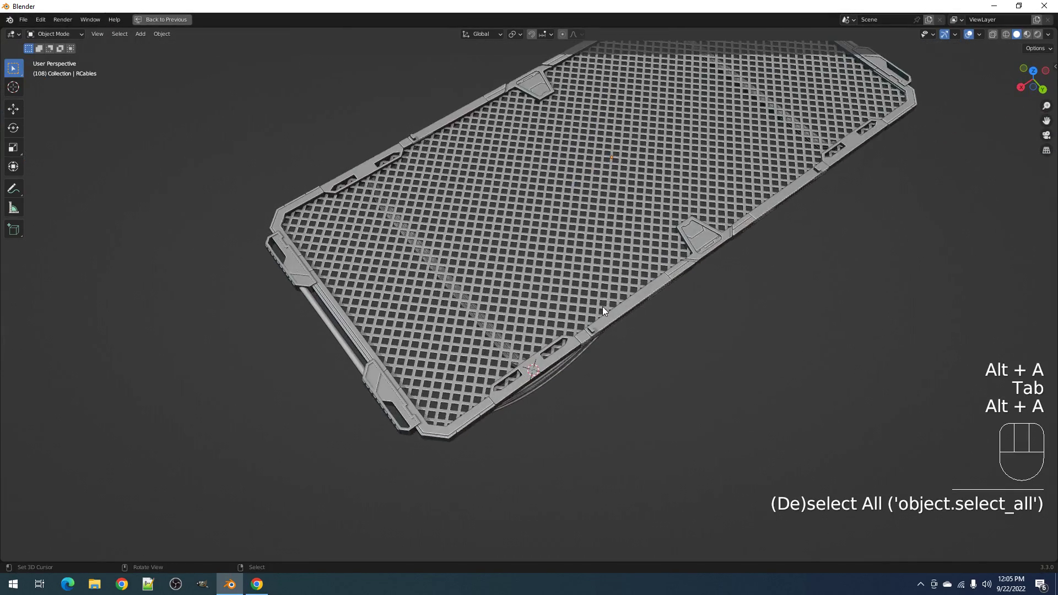
- Select all the related platform objects and try to join them into Cube without applying all modifiers
scroll(603, 306, up, 2)
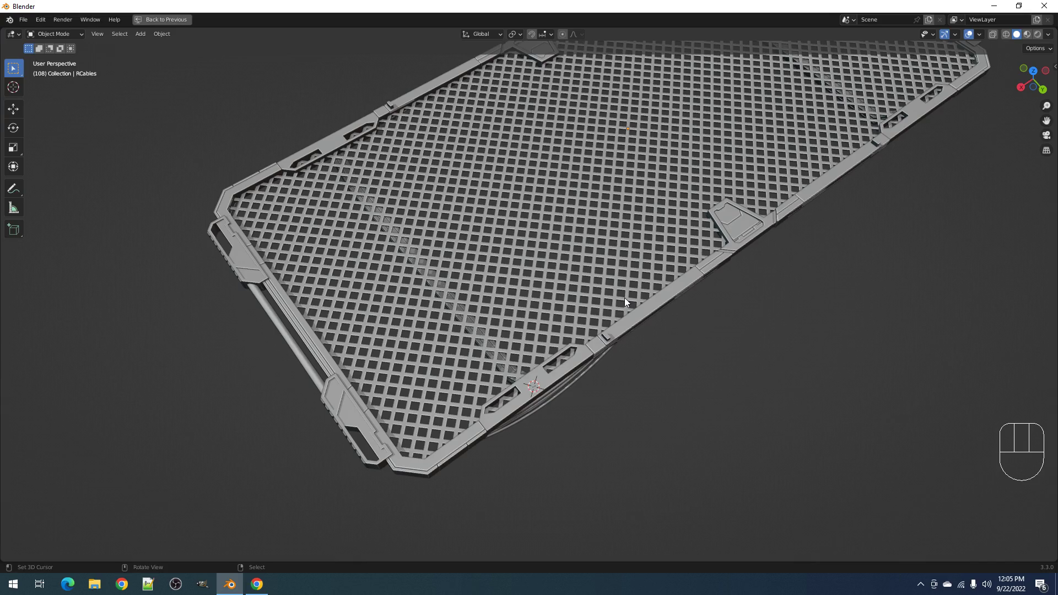
shift+middle_drag(599, 347, 590, 261)
click(575, 283)
right_click(589, 258)
key(shift+g)
click(589, 258)
key(shift+alt+z)
middle_drag(617, 280, 630, 265)
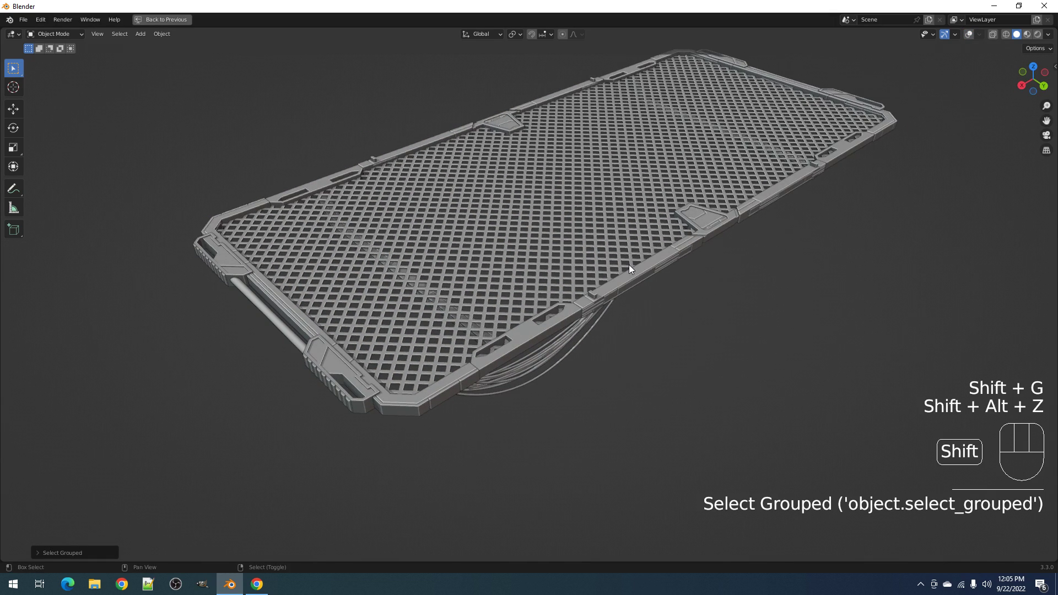
key(shift+q)
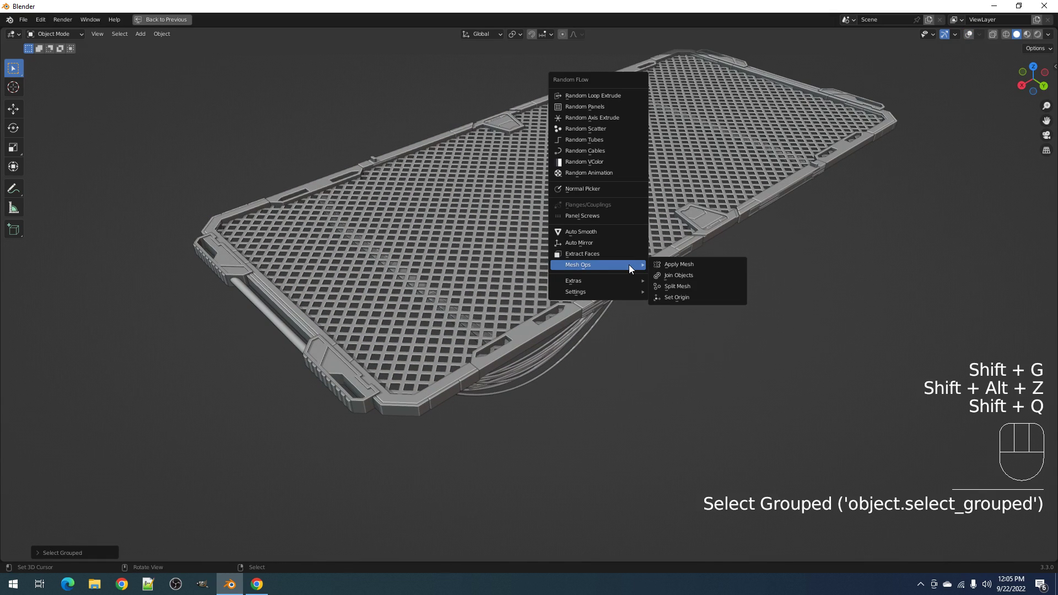
click(662, 277)
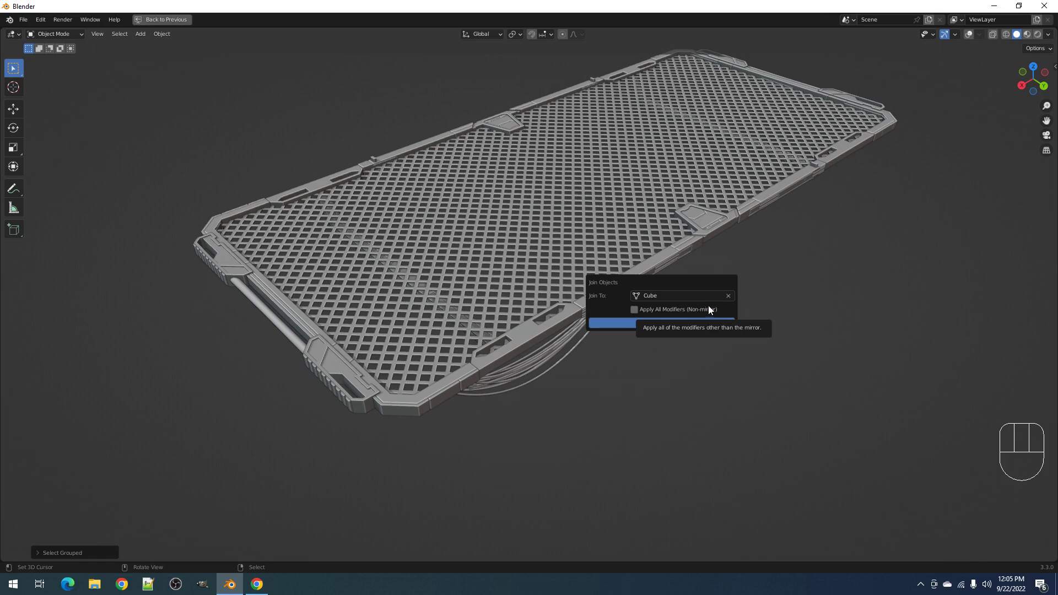
click(670, 322)
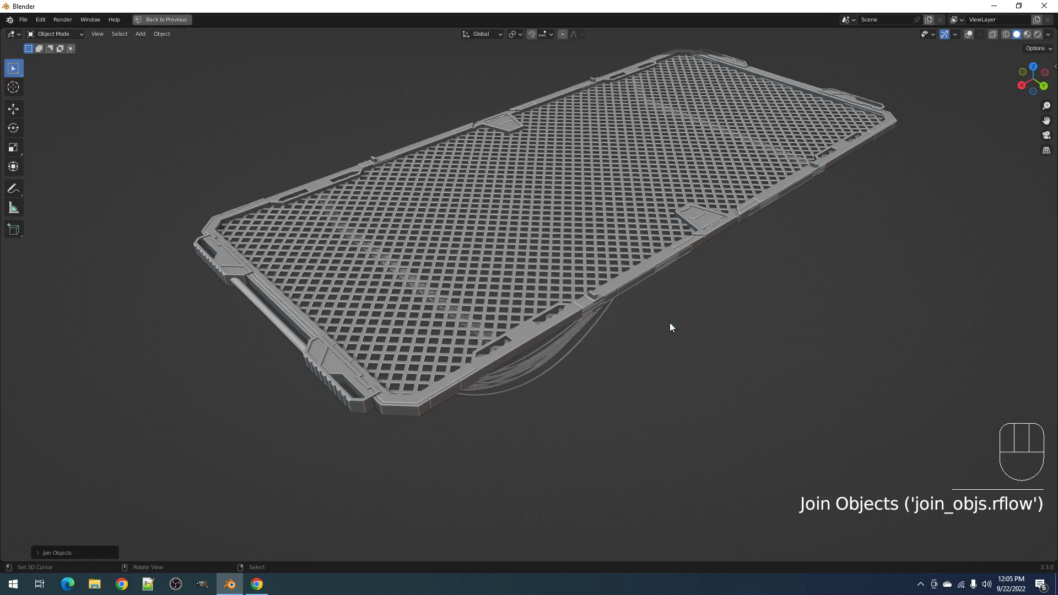
- Examine the joined platform's mesh in Edit Mode, including the wedge panel on its long edge
click(614, 290)
key(Tab)
key(shift+alt+z)
mouse_move(650, 275)
middle_down()
mouse_move(669, 270)
mouse_move(668, 198)
mouse_move(655, 295)
mouse_move(679, 307)
mouse_move(683, 294)
mouse_move(618, 285)
mouse_move(642, 283)
middle_up()
key(alt+a)
key(Tab)
key(Tab)
scroll(683, 294, up, 1)
scroll(650, 281, up, 5)
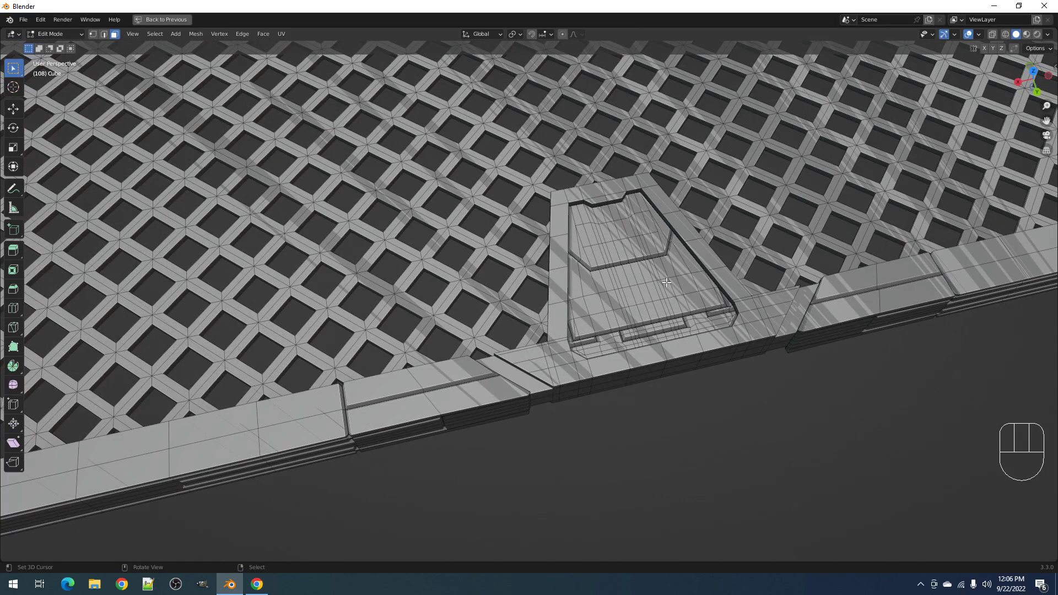
scroll(666, 282, down, 8)
middle_drag(666, 283, 630, 305)
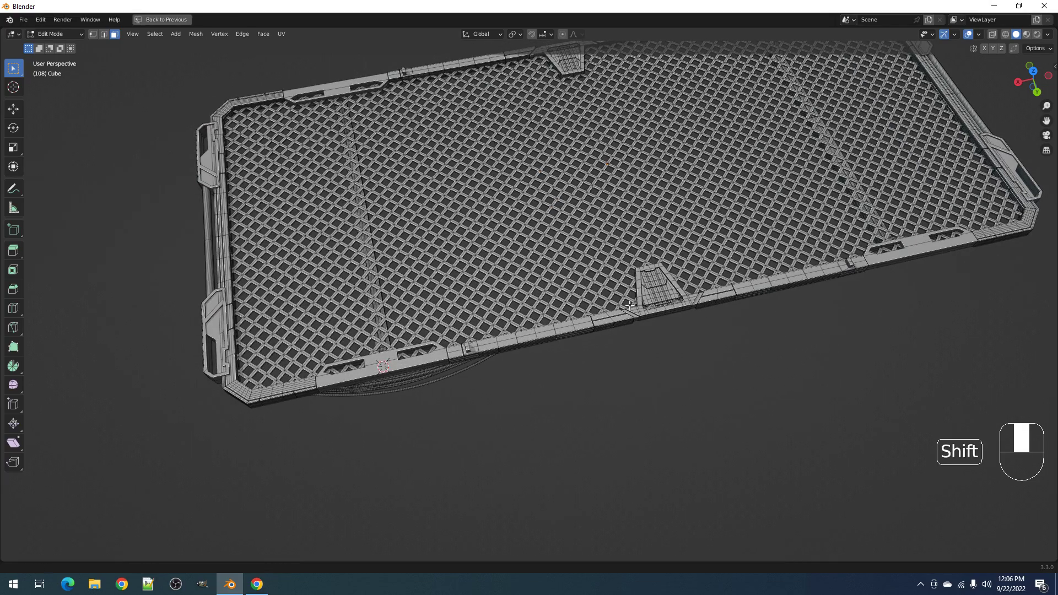
scroll(643, 284, down, 3)
scroll(643, 286, up, 5)
- Undo the join so the platform parts are separate objects again
key(ctrl+z)
key(ctrl+z)
key(ctrl+z)
key(ctrl+z)
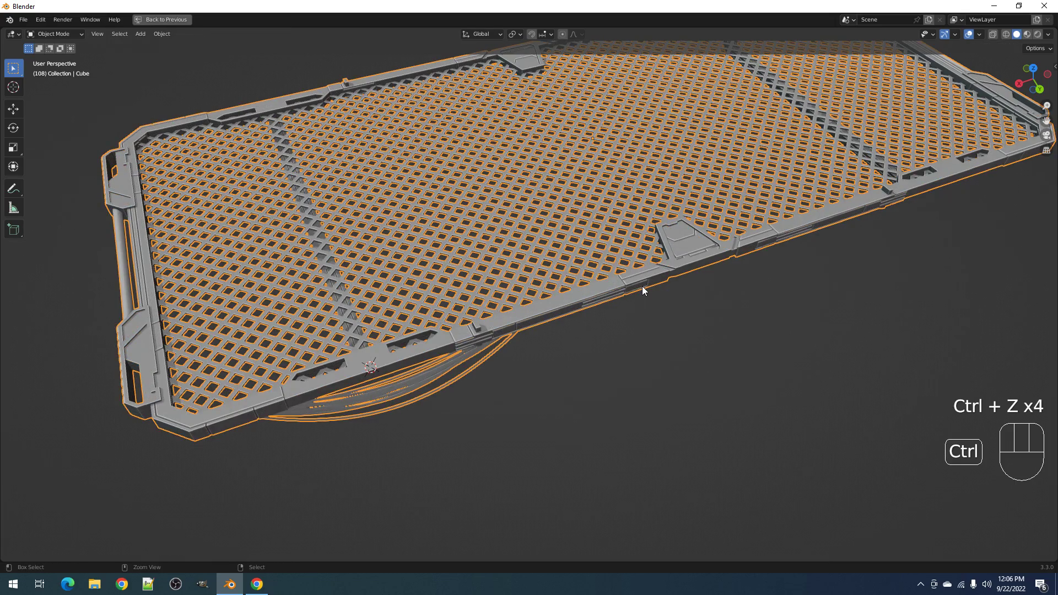
key(ctrl+z)
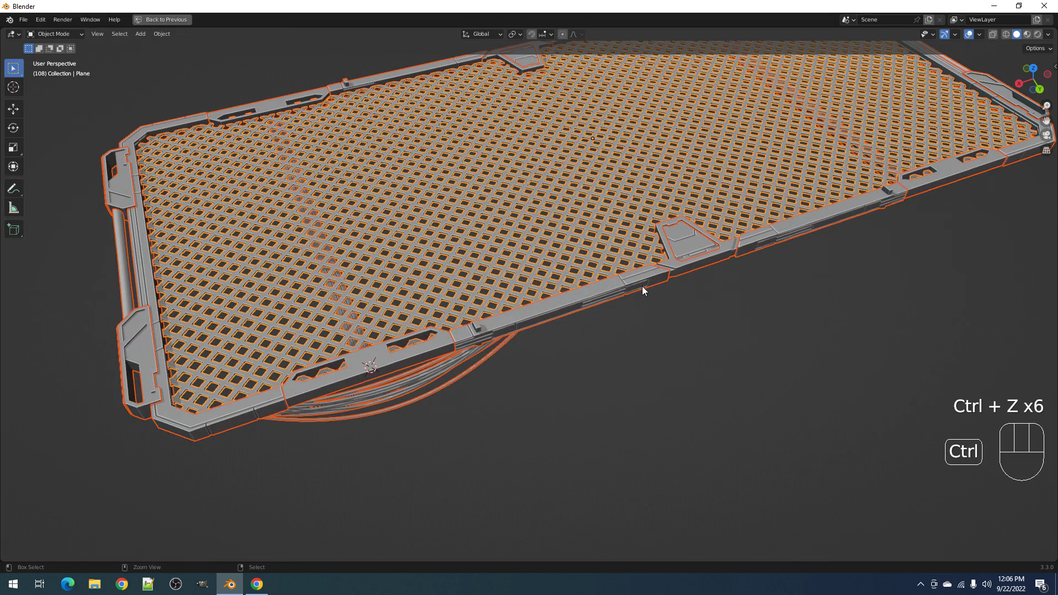
- Hide the grating, the hanging cables and their end couplings, leaving only the frame and crossbeams in view
key(alt+a)
click(638, 282)
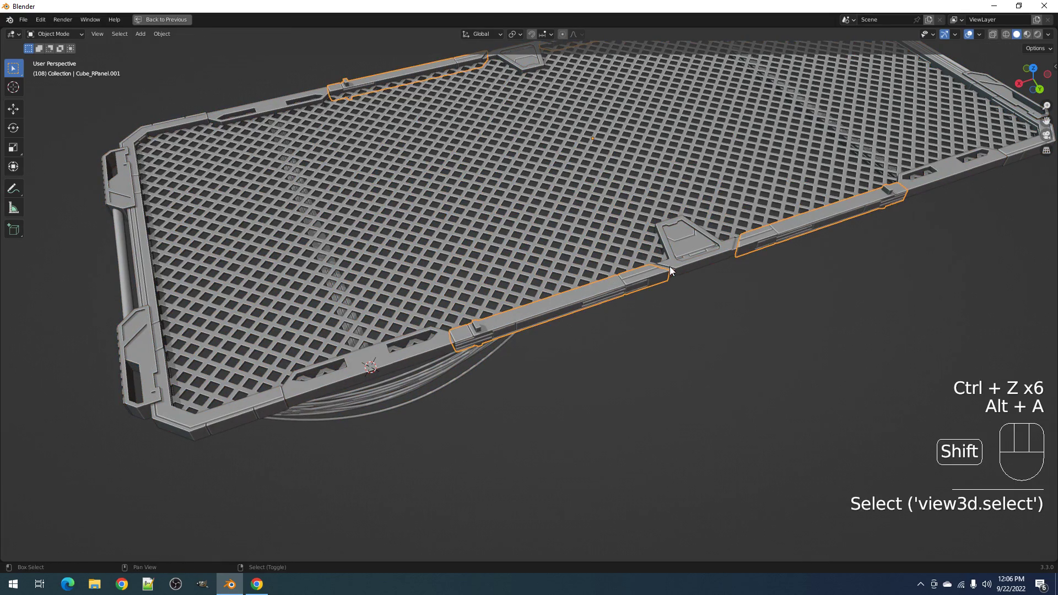
click(575, 231)
key(h)
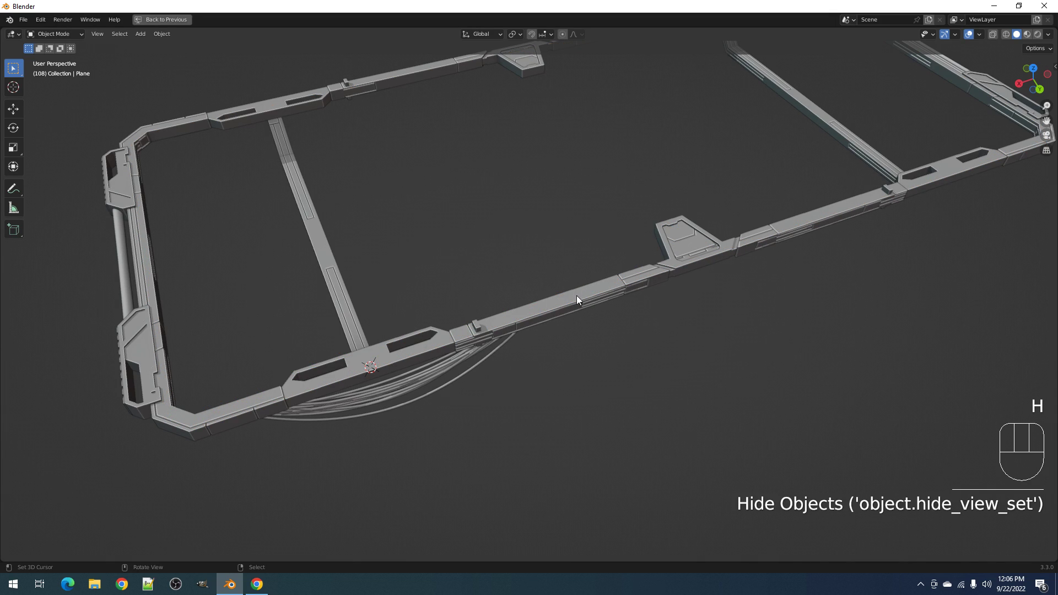
click(504, 348)
middle_drag(504, 348, 528, 296)
key(h)
click(523, 230)
key(h)
- Select all the remaining visible frame and crossbeam objects as a group and turn off the viewport overlays
click(595, 211)
middle_drag(595, 211, 601, 251)
scroll(600, 250, down, 2)
key(shift+g)
click(601, 250)
key(shift+alt+z)
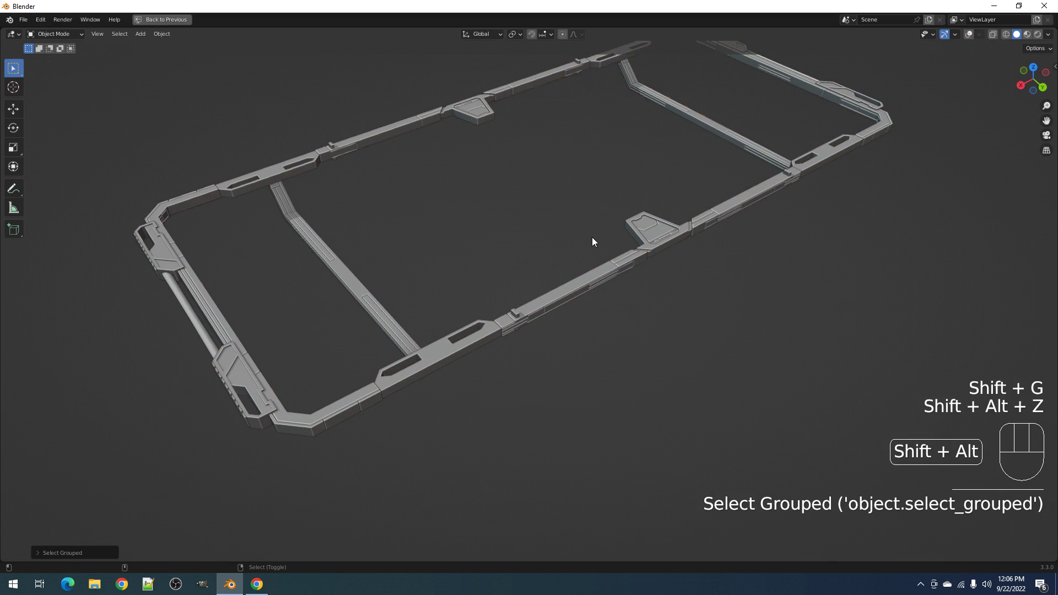
- Run Clean Up on the selected objects with Remove Doubles, Limited Dissolve, Degenerate Dissolve and Remove 2EV's enabled and Clip Center disabled
key(shift+q)
mouse_move(577, 252)
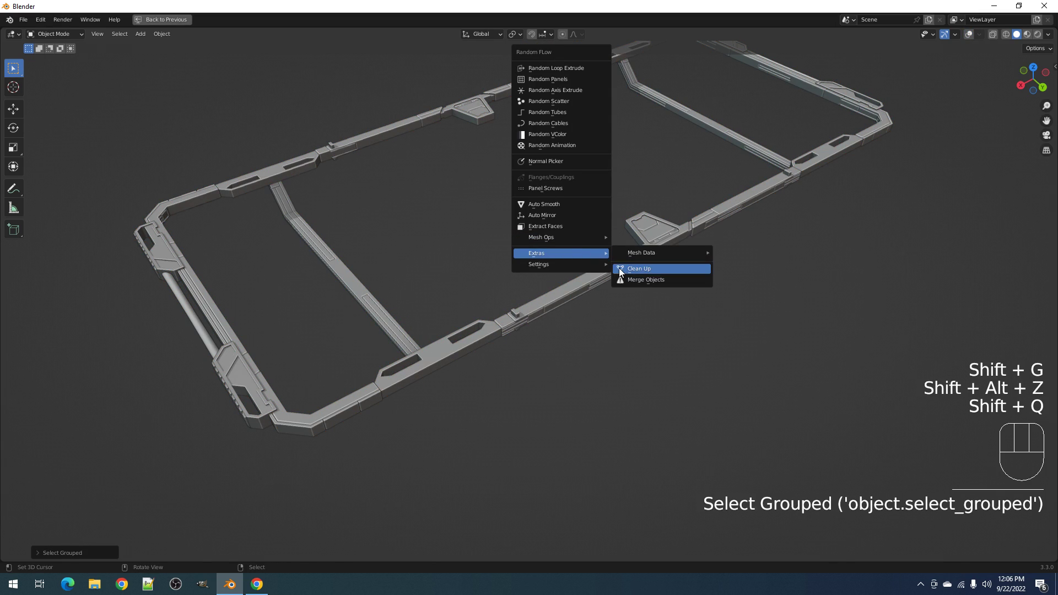
click(639, 269)
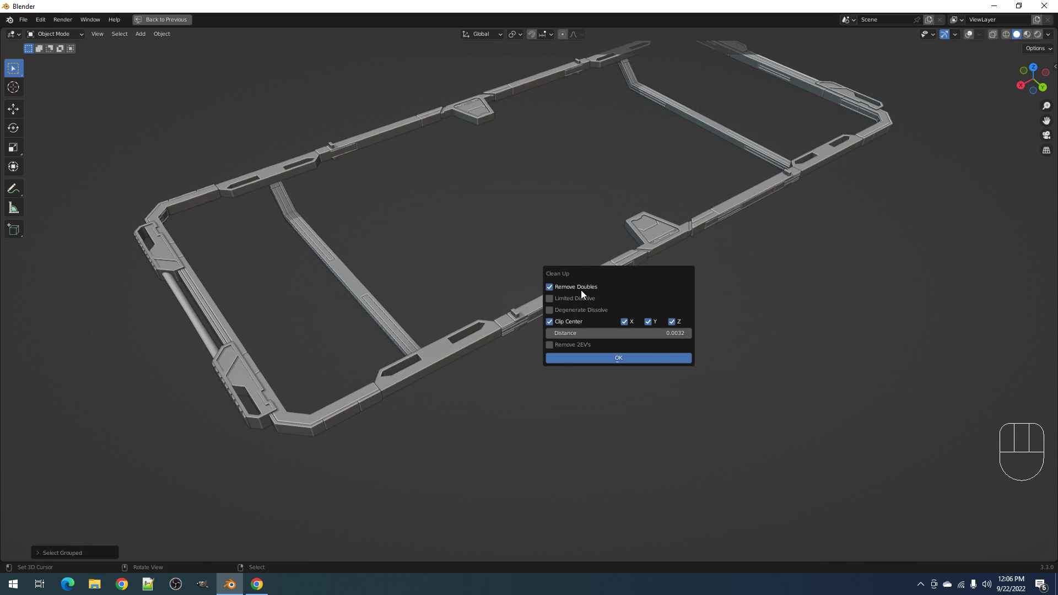
click(581, 290)
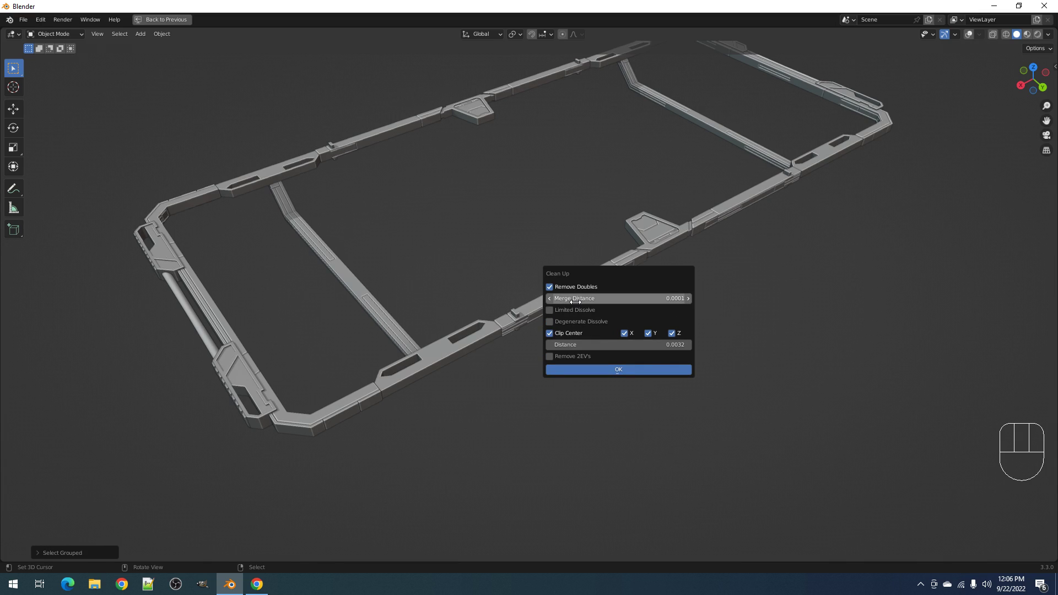
click(550, 311)
click(550, 333)
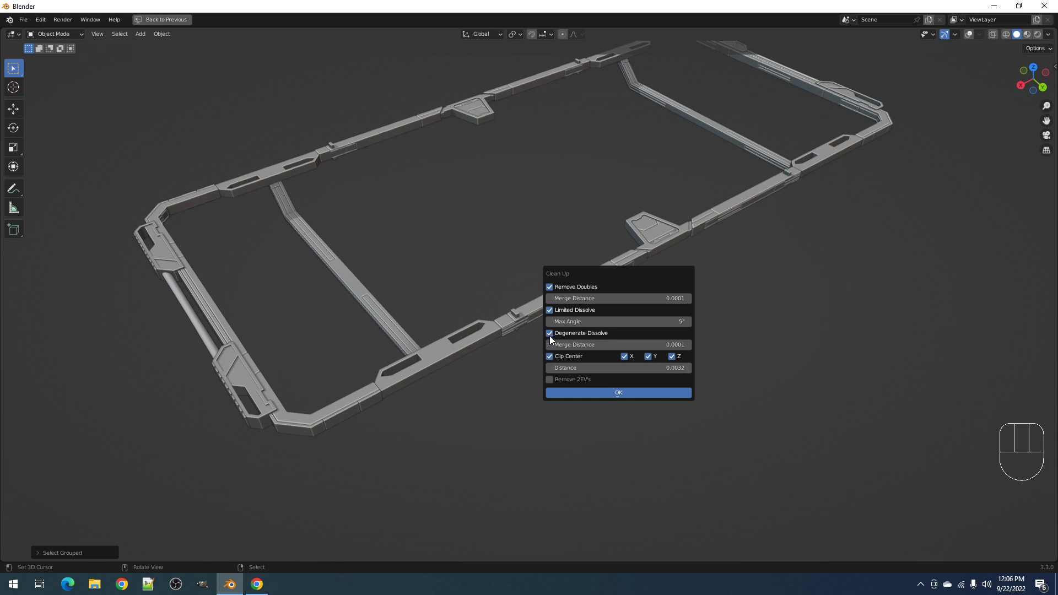
click(551, 356)
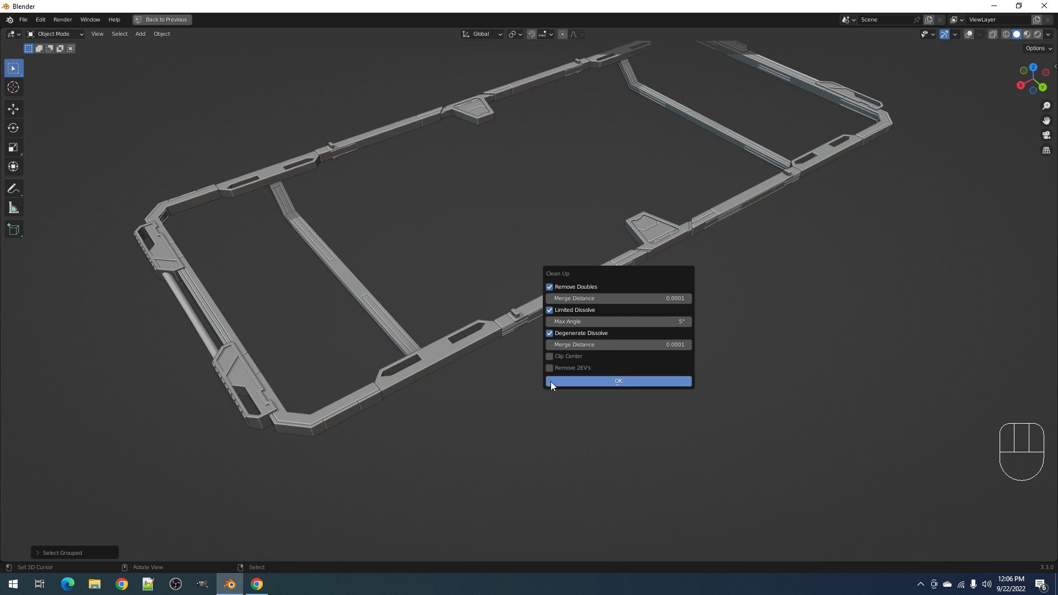
click(550, 368)
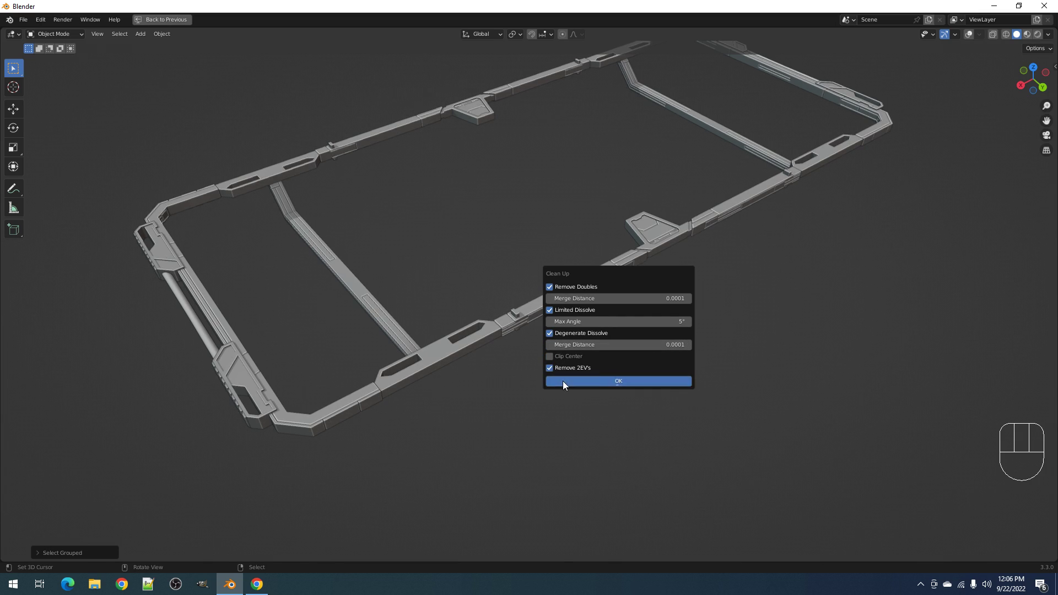
click(563, 381)
- Turn the overlays back on and check the cleaned meshes of several frame parts in Edit Mode
key(Tab)
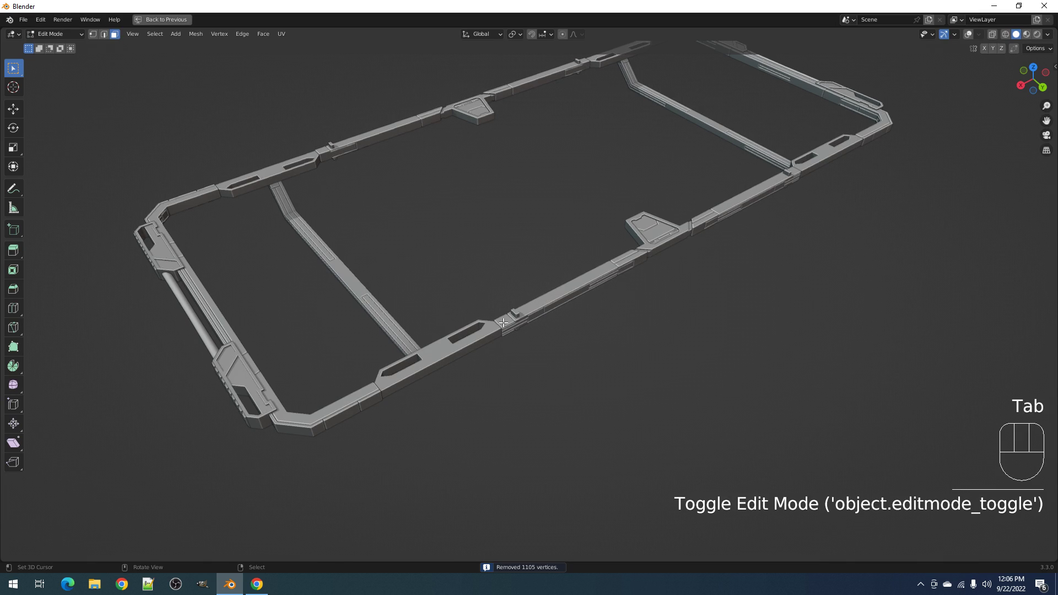
key(shift+alt+z)
scroll(713, 321, up, 5)
middle_drag(713, 320, 709, 324)
key(Tab)
right_click(803, 244)
key(Tab)
key(Tab)
right_click(835, 220)
key(Tab)
key(a)
key(Tab)
scroll(742, 289, down, 5)
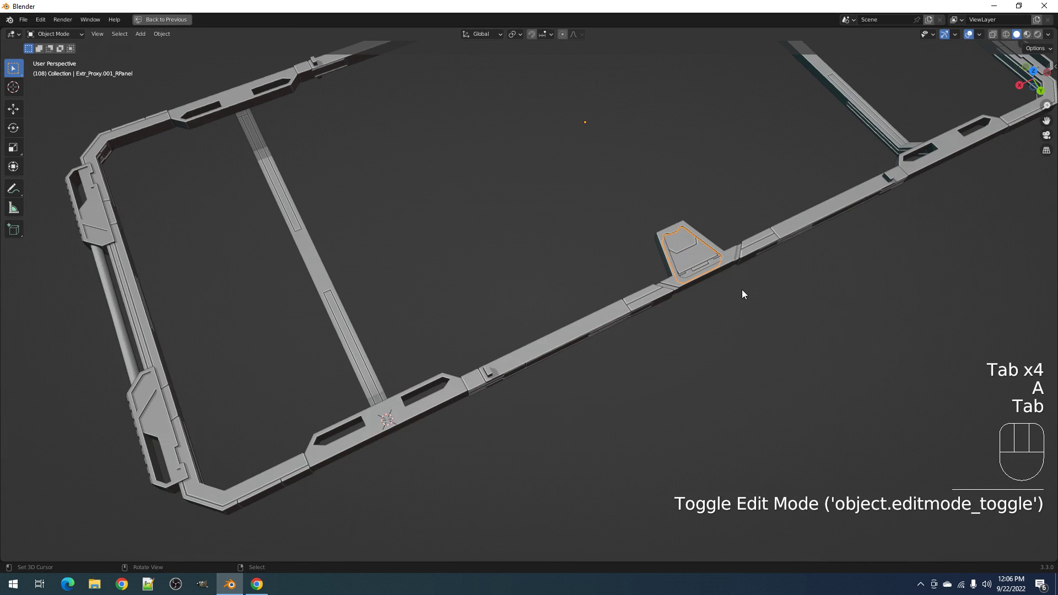
- Unhide all parts, select the related platform objects together and run Apply Mesh on them
key(alt+h)
key(alt+a)
right_click(648, 291)
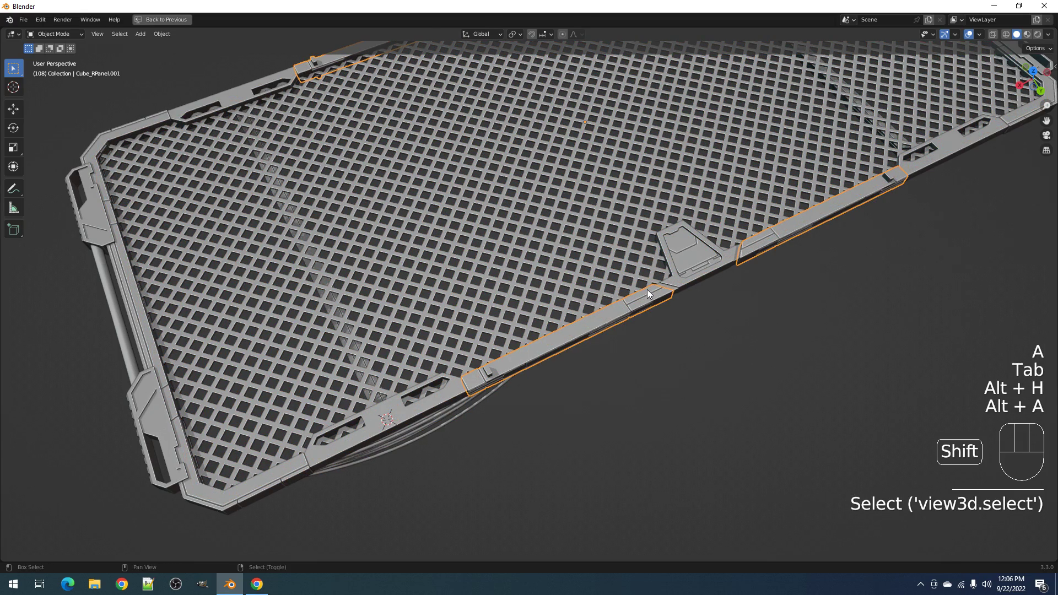
key(shift+g)
click(648, 290)
key(shift+q)
mouse_move(647, 289)
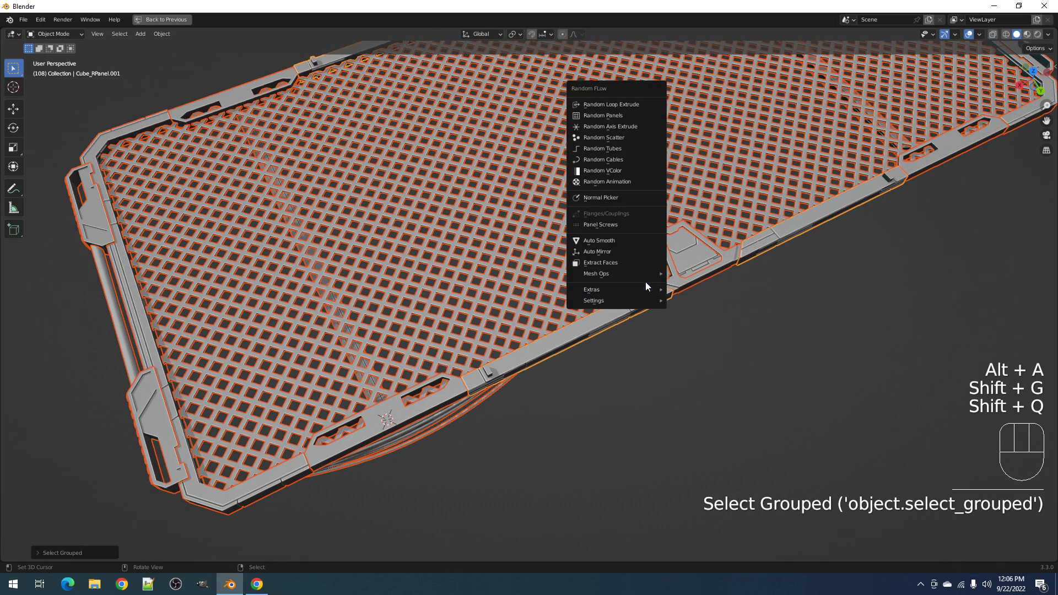
click(679, 276)
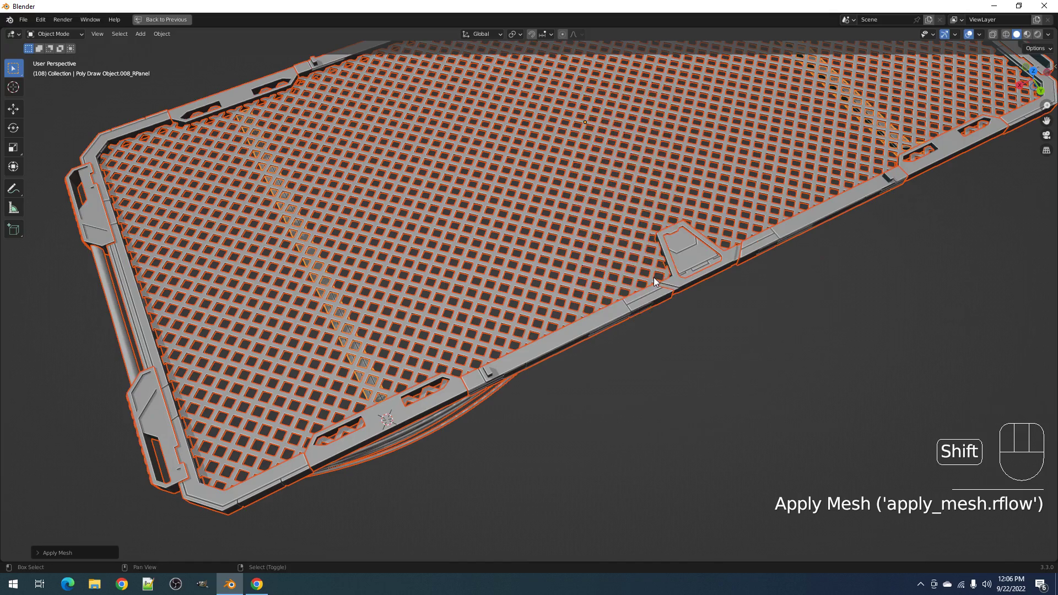
- Join the selected objects into Cube with Apply All Modifiers (Non-mirror) enabled and check the combined mesh in Edit Mode
key(shift+q)
click(702, 288)
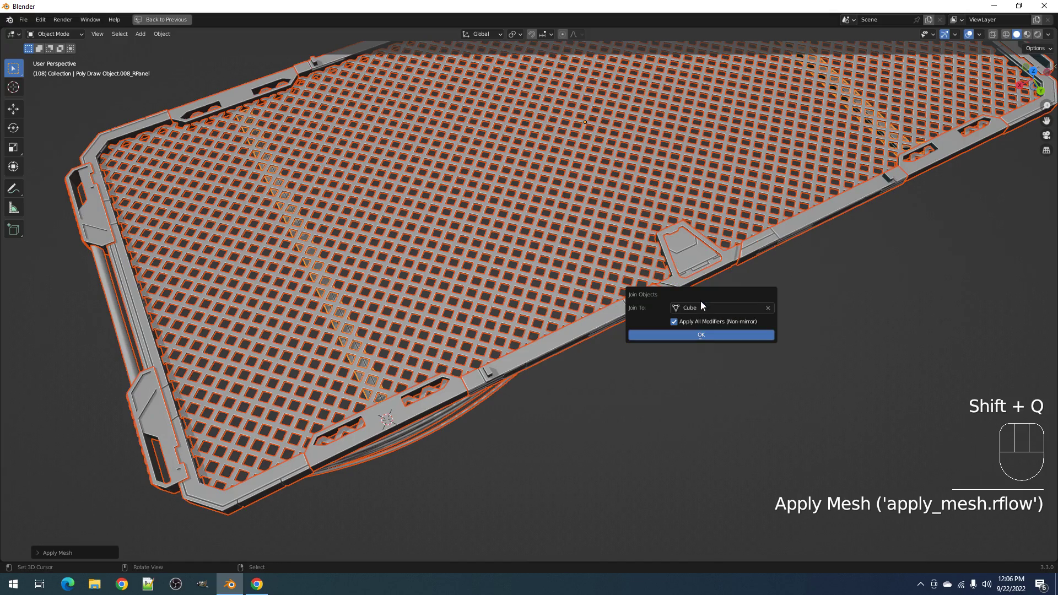
click(697, 334)
key(alt+a)
click(630, 316)
key(Tab)
key(alt+a)
middle_drag(623, 323, 648, 332)
key(Tab)
key(alt+a)
- Restore the full workspace layout and add an Array modifier to the joined platform
key(ctrl+space)
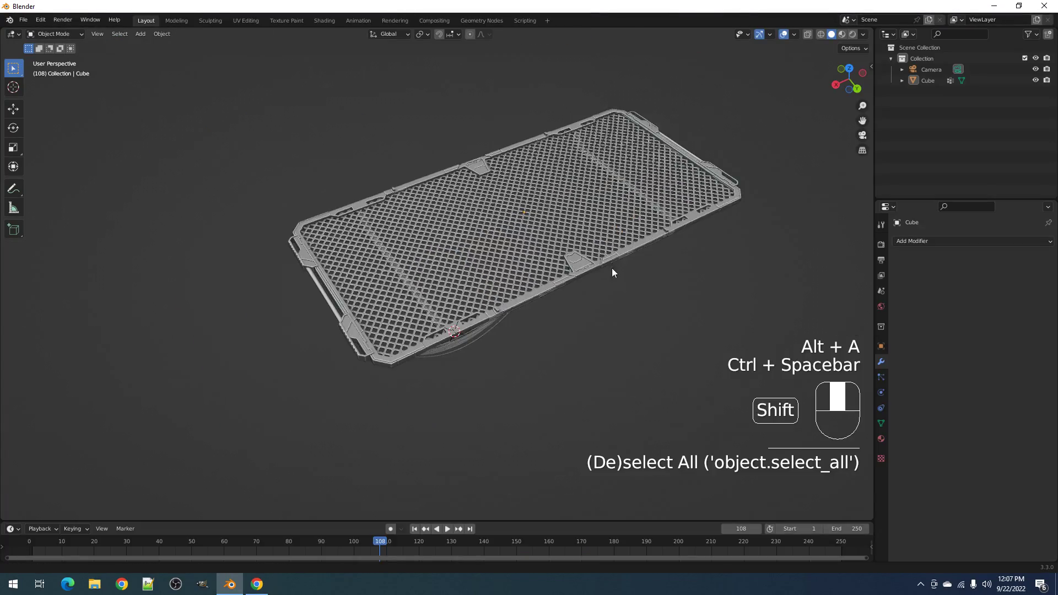
middle_drag(610, 266, 761, 338)
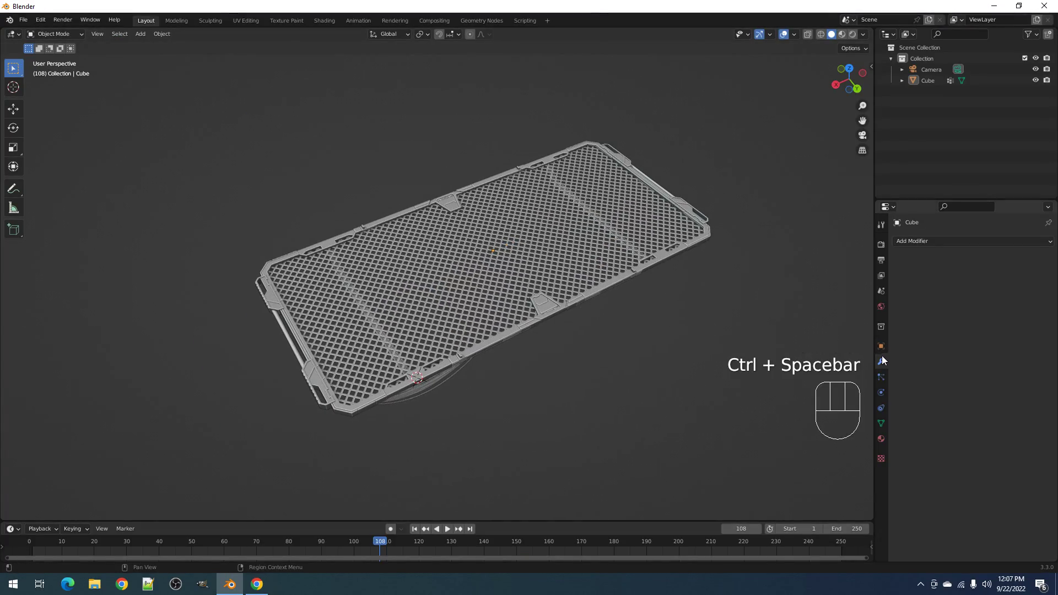
middle_drag(621, 352, 557, 327)
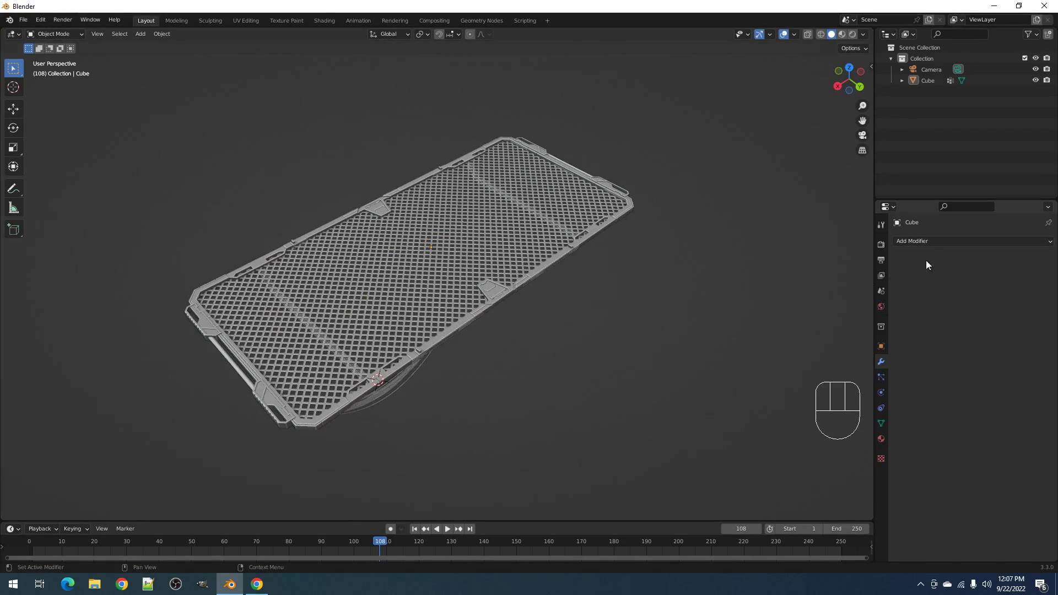
click(935, 241)
click(861, 270)
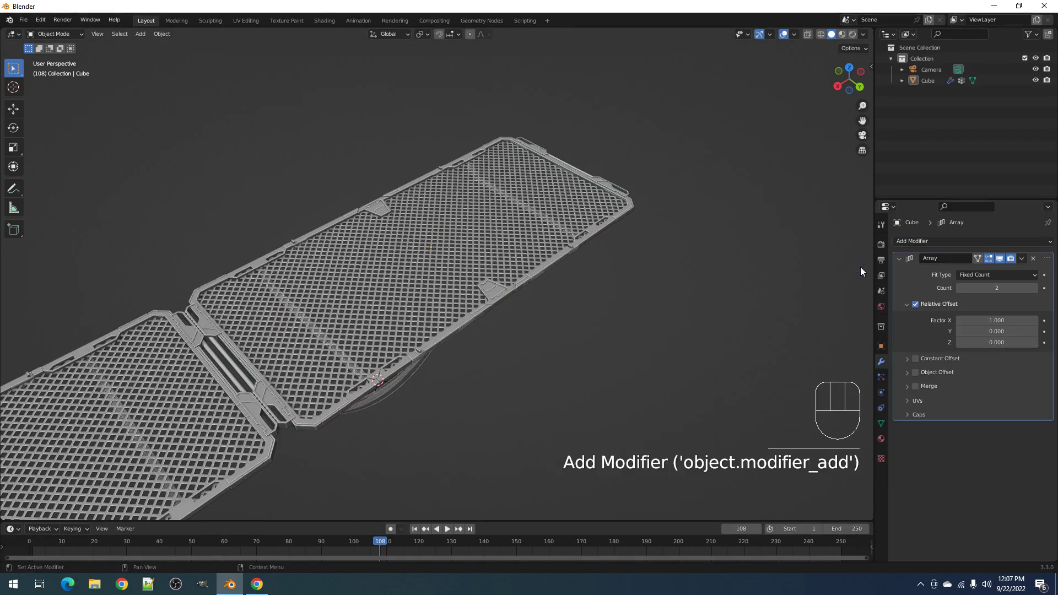
shift+middle_drag(381, 370, 617, 270)
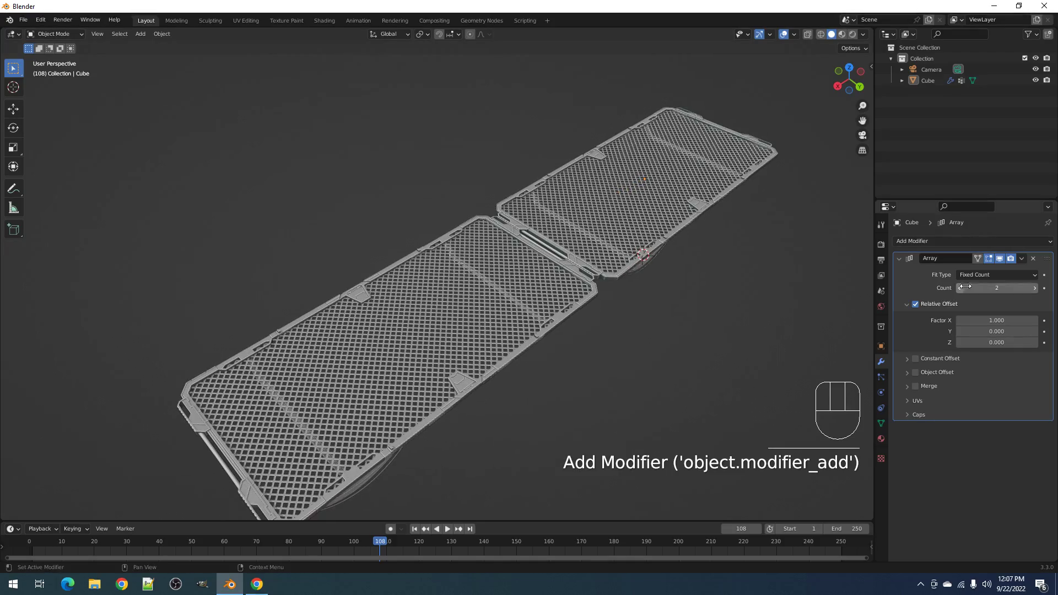
- Increase the Array modifier's count to add more platforms and examine the joints between neighbouring segments
ctrl+scroll(979, 289, up, 2)
scroll(464, 330, down, 2)
shift+middle_drag(464, 330, 643, 216)
middle_drag(692, 257, 601, 262)
shift+middle_drag(689, 301, 545, 257)
scroll(545, 257, up, 3)
key(ctrl+space)
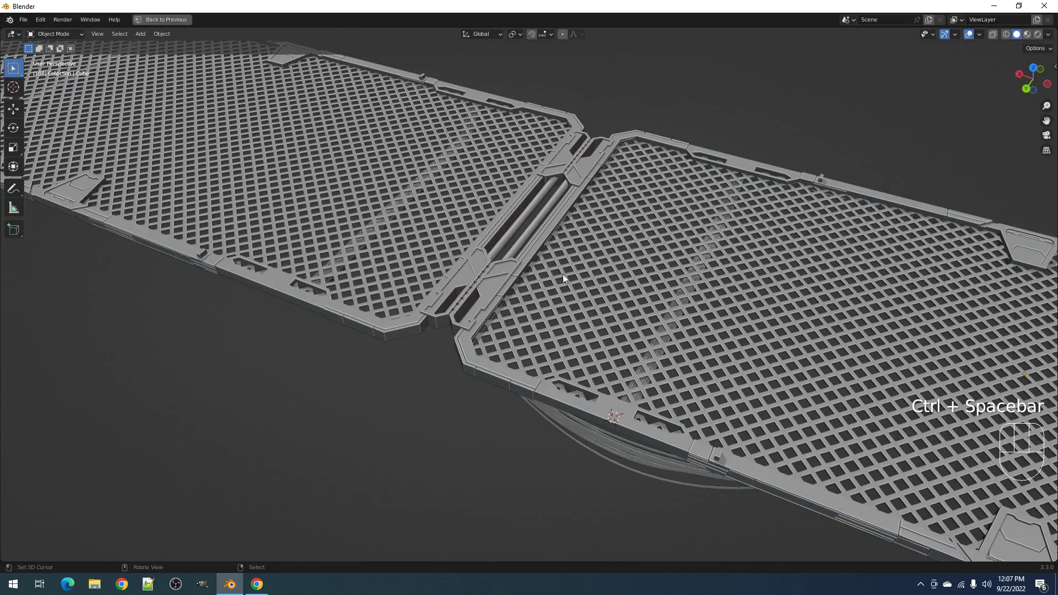
scroll(581, 276, down, 5)
middle_drag(643, 291, 534, 138)
shift+middle_drag(469, 99, 663, 289)
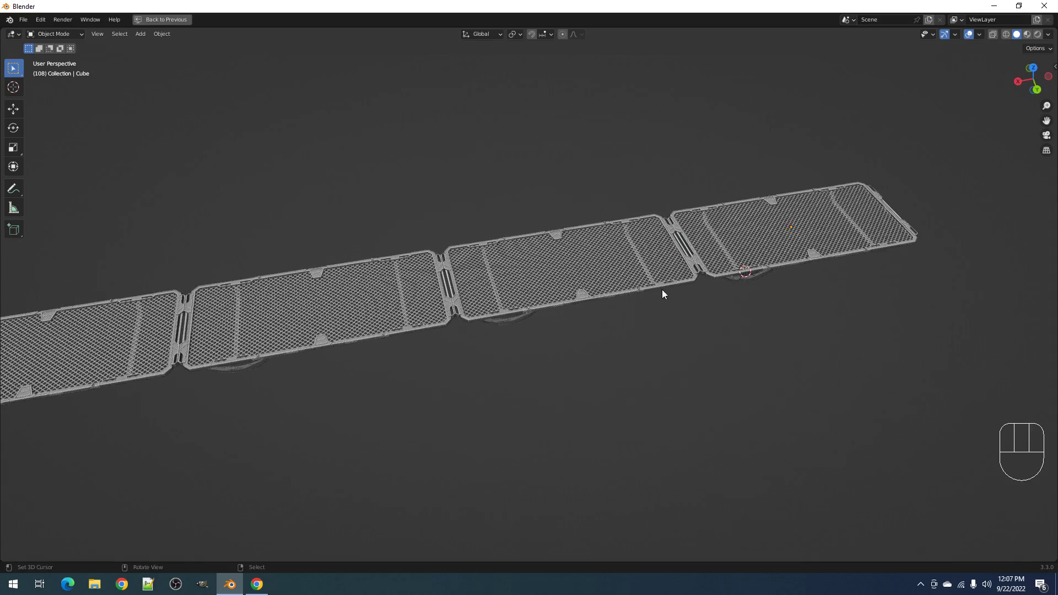
- Raise the Array modifier's count to 10 to form a long walkway
key(ctrl+space)
drag(976, 291, 1000, 291)
scroll(421, 271, down, 1)
scroll(422, 274, down, 3)
shift+middle_drag(341, 294, 548, 295)
scroll(547, 295, up, 2)
mouse_move(963, 291)
ctrl+mouse_down()
mouse_move(979, 291)
mouse_move(967, 291)
ctrl+mouse_up()
ctrl+scroll(968, 291, up, 4)
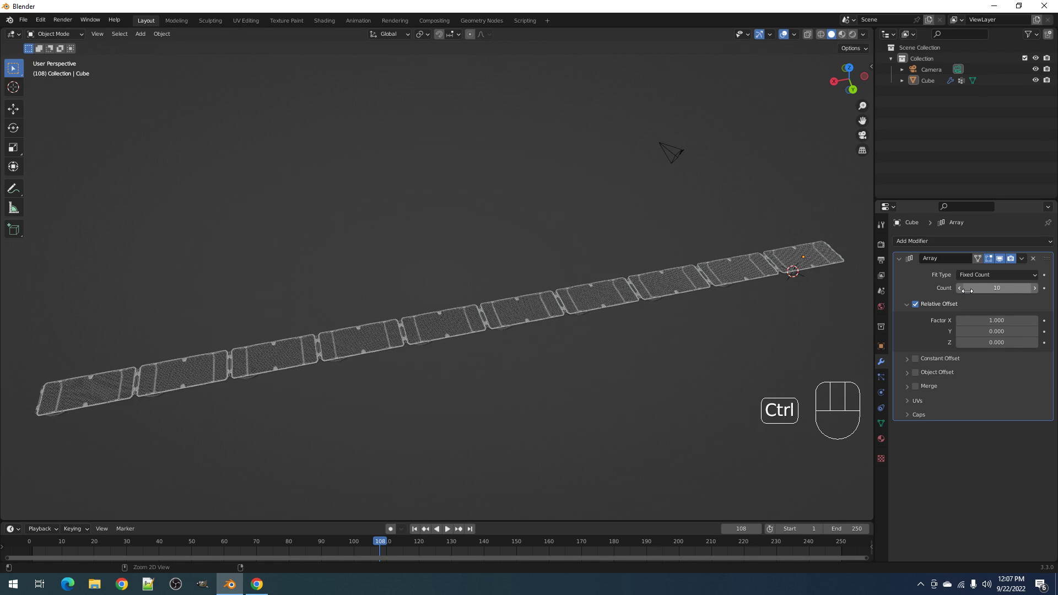
- Reduce the Array modifier's count to 2, leaving only two platform segments in close view
ctrl+scroll(968, 291, down, 1)
middle_drag(720, 278, 568, 298)
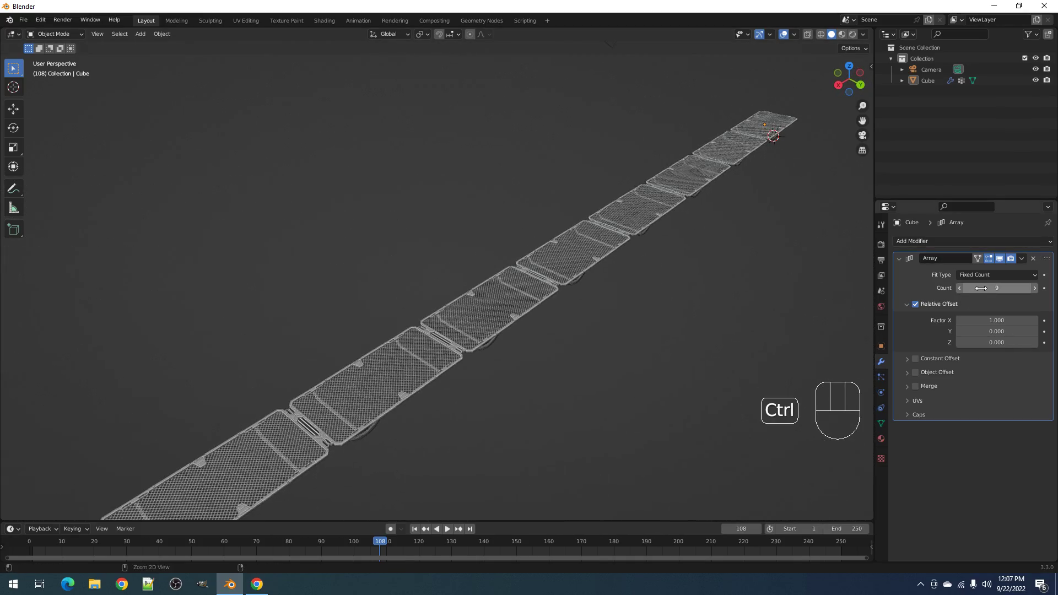
ctrl+scroll(981, 286, down, 6)
ctrl+scroll(981, 287, down, 1)
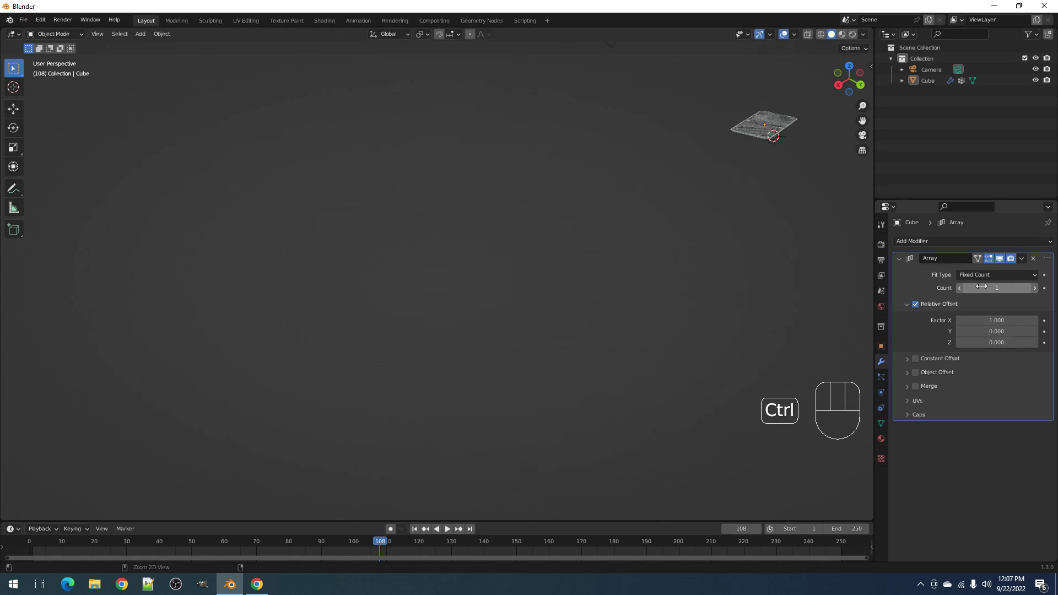
middle_drag(740, 186, 594, 251)
scroll(594, 245, up, 2)
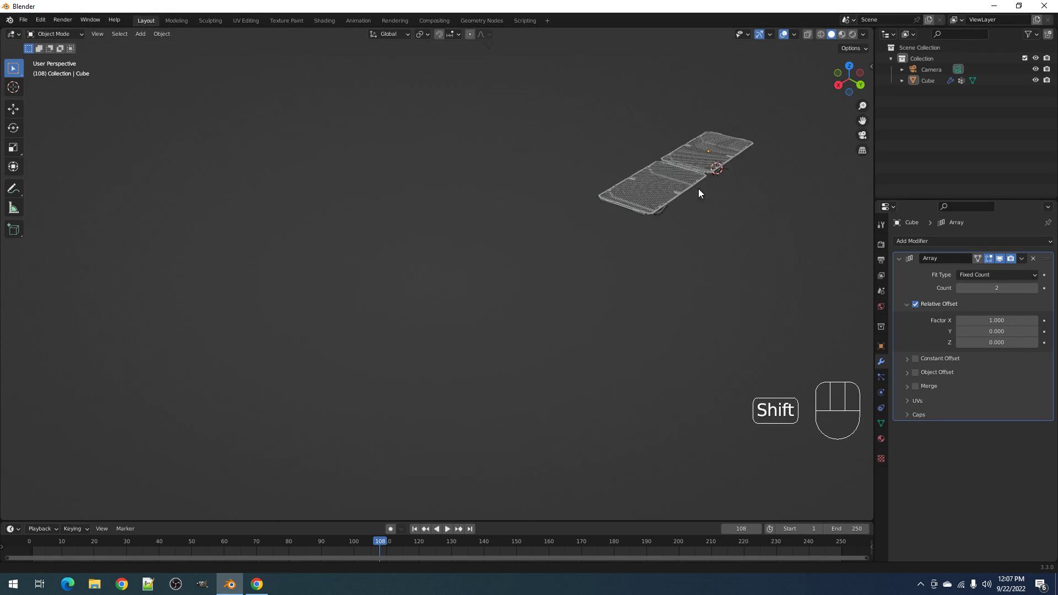
shift+middle_drag(713, 179, 469, 273)
scroll(469, 273, up, 8)
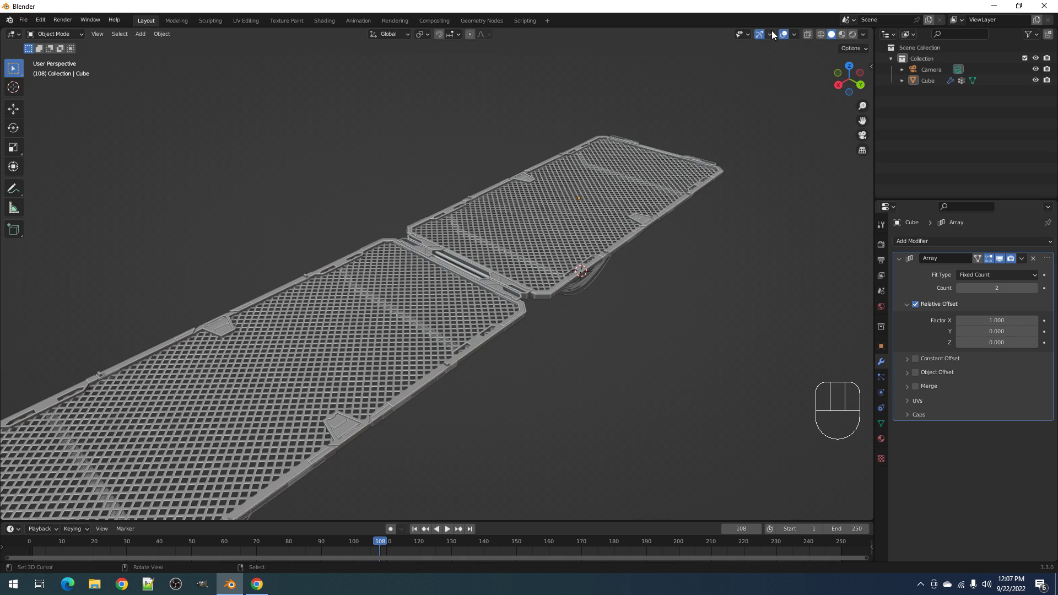
- Select all of the platform's geometry in Edit Mode and enable the Statistics overlay to show its mesh counts
click(772, 35)
mouse_move(774, 32)
mouse_down()
mouse_move(863, 34)
mouse_move(811, 32)
mouse_up()
key(Tab)
key(a)
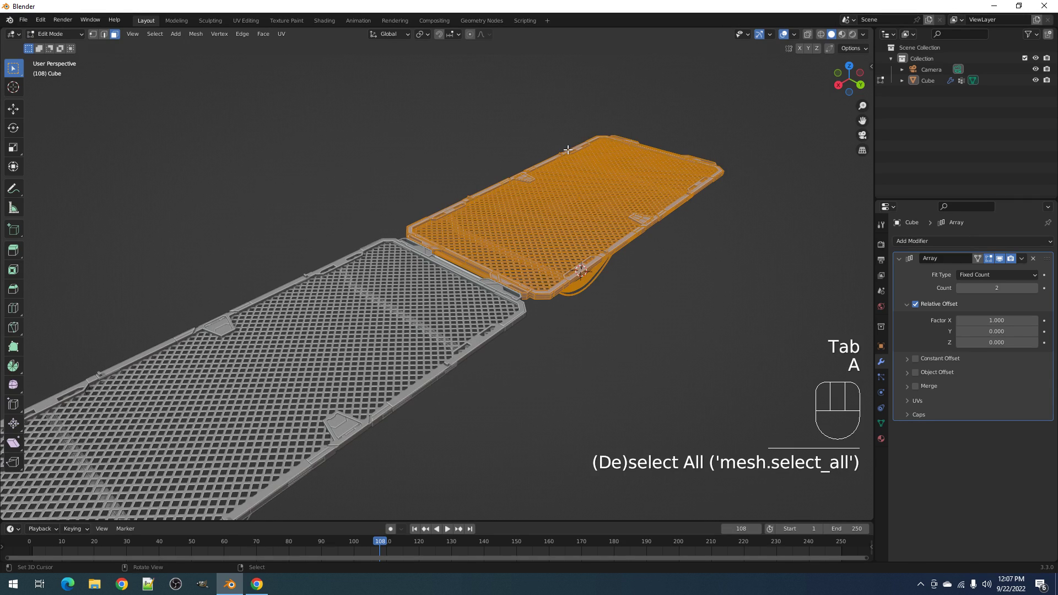
click(796, 35)
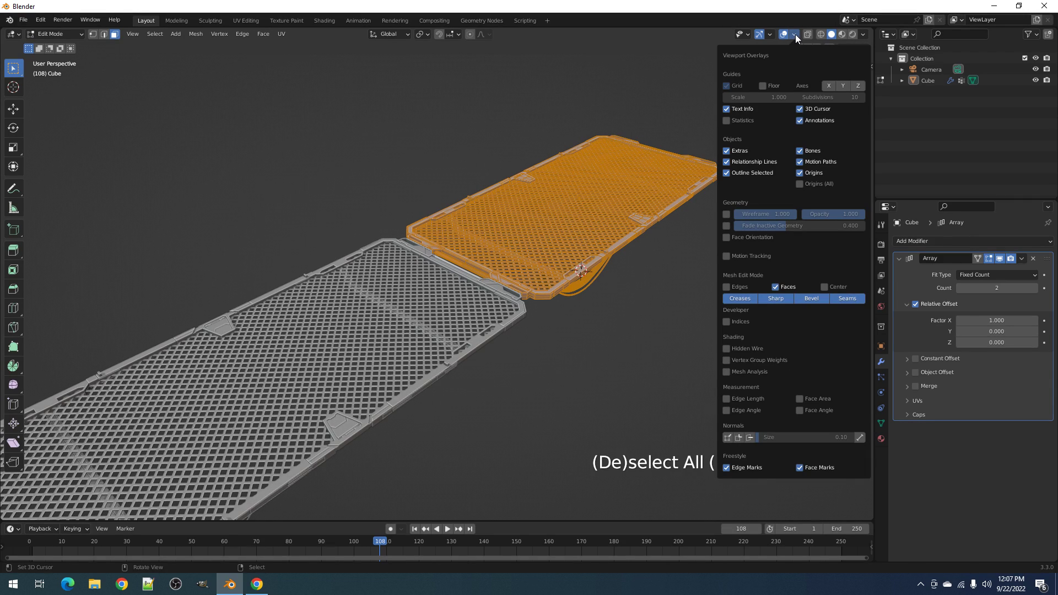
click(727, 120)
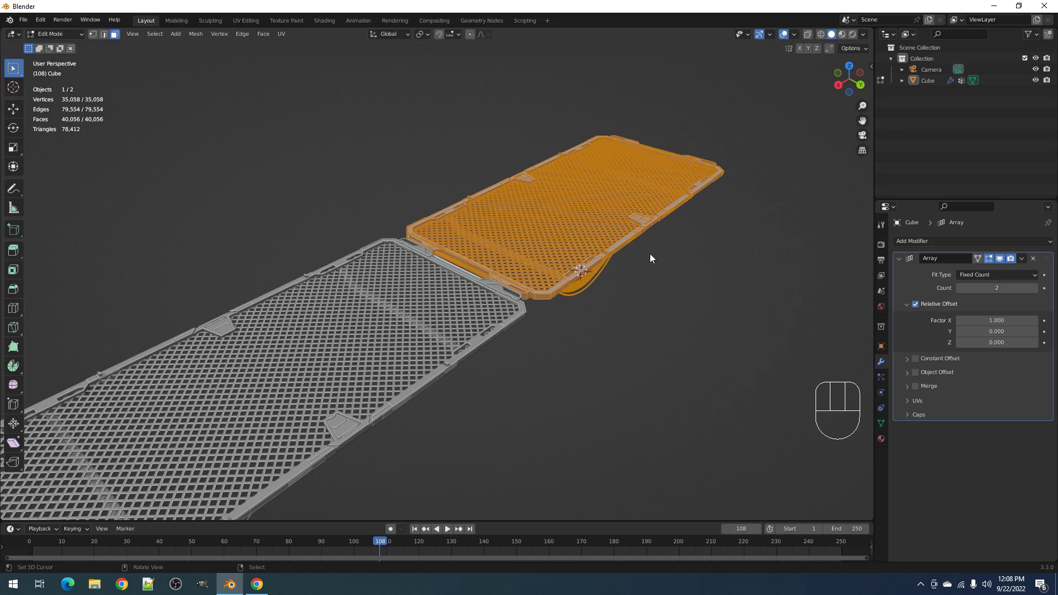
- Return to Object Mode and examine the grating and the joint between the two platforms with nothing selected
key(Tab)
key(alt+a)
middle_drag(633, 237, 628, 258)
scroll(508, 306, up, 2)
scroll(524, 310, down, 2)
shift+middle_drag(683, 334, 475, 244)
scroll(474, 244, up, 2)
right_click(474, 244)
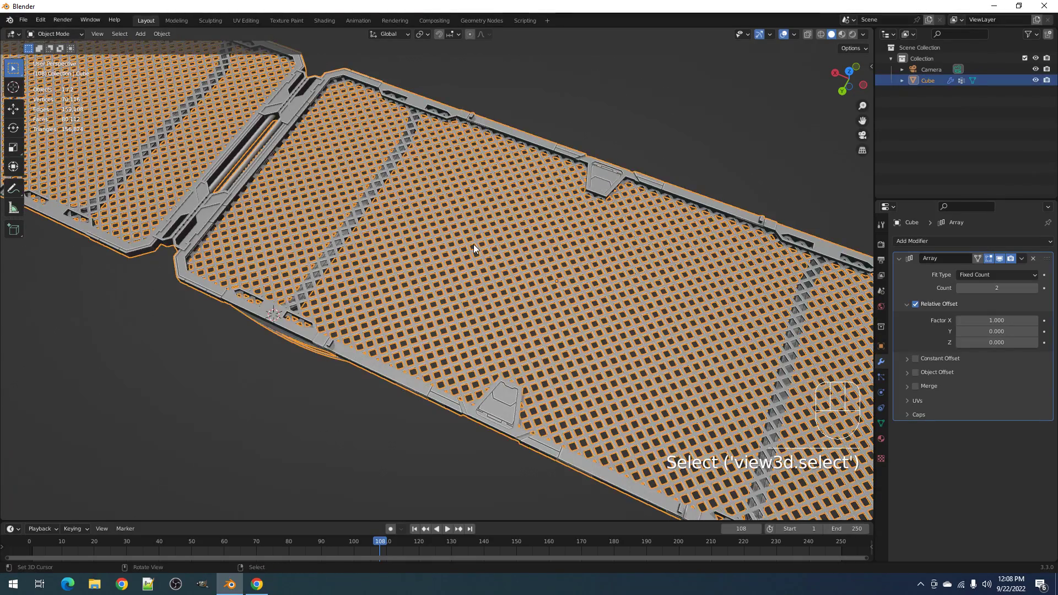
key(Tab)
key(Tab)
key(alt+a)
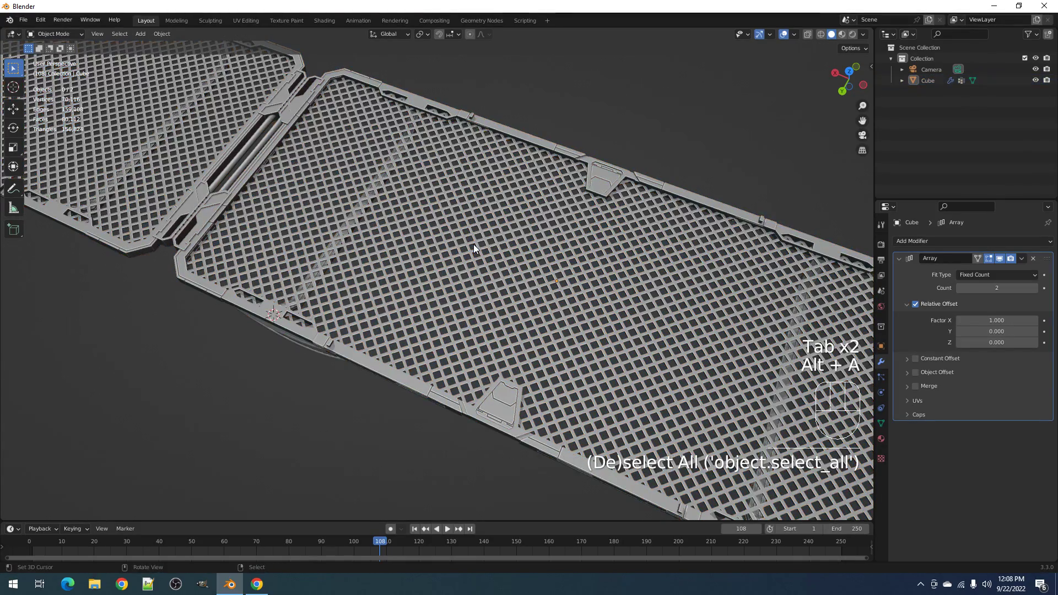
scroll(475, 243, down, 3)
middle_drag(474, 244, 534, 250)
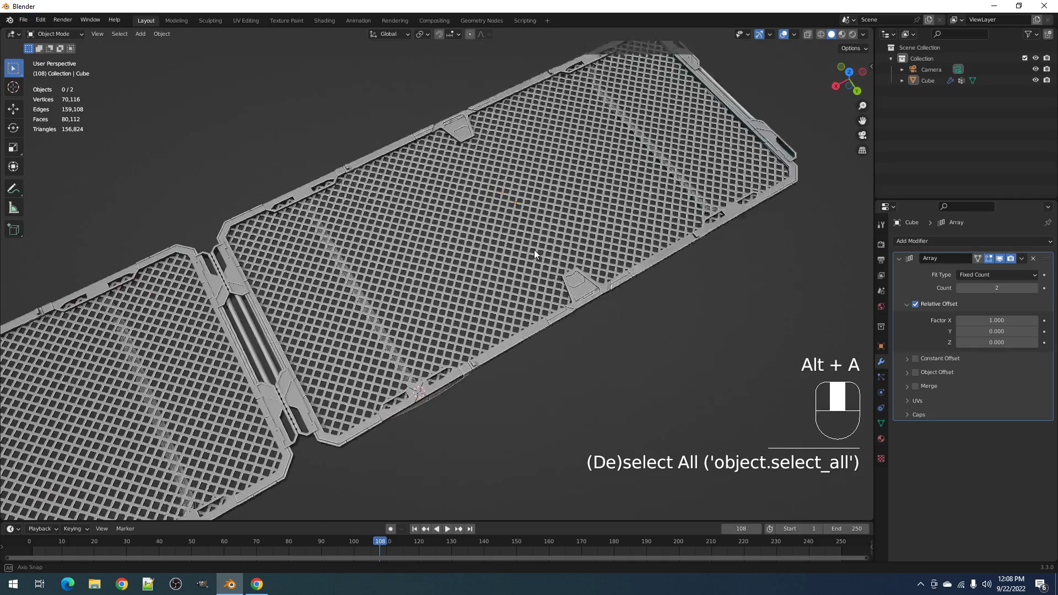
- Maximize the viewport and examine the platform's mesh and its statistics in Edit Mode, finishing with all geometry deselected
key(ctrl+space)
right_click(534, 250)
key(Tab)
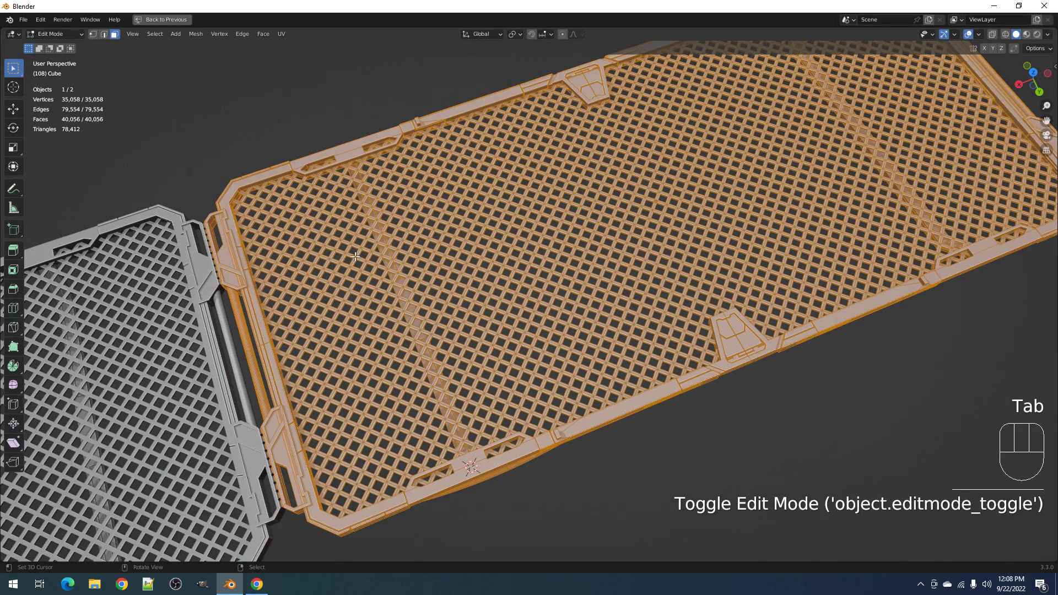
middle_drag(358, 262, 353, 153)
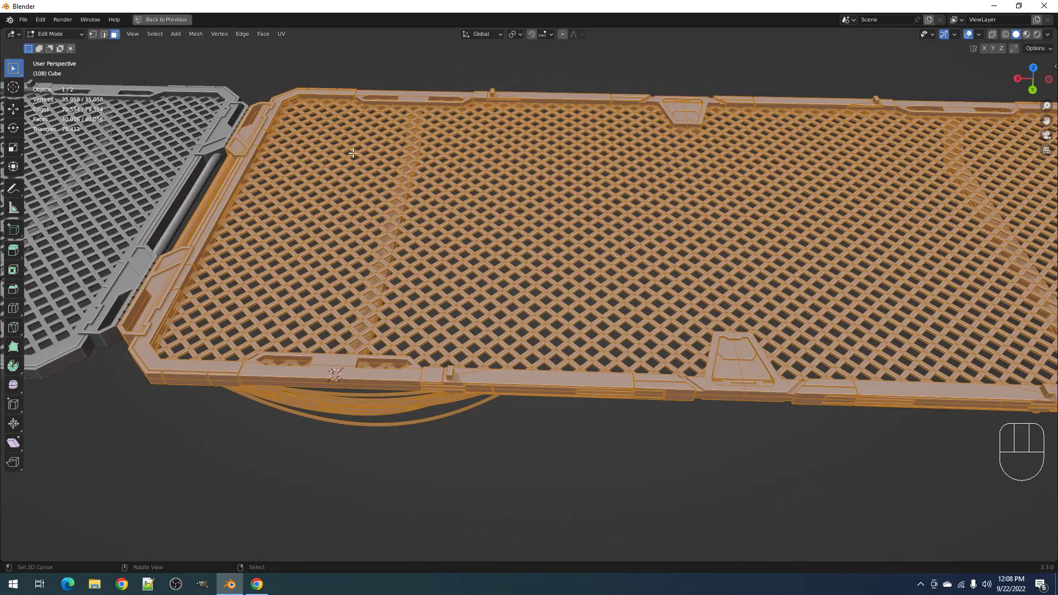
scroll(979, 242, down, 4)
middle_drag(943, 346, 446, 245)
key(alt+a)
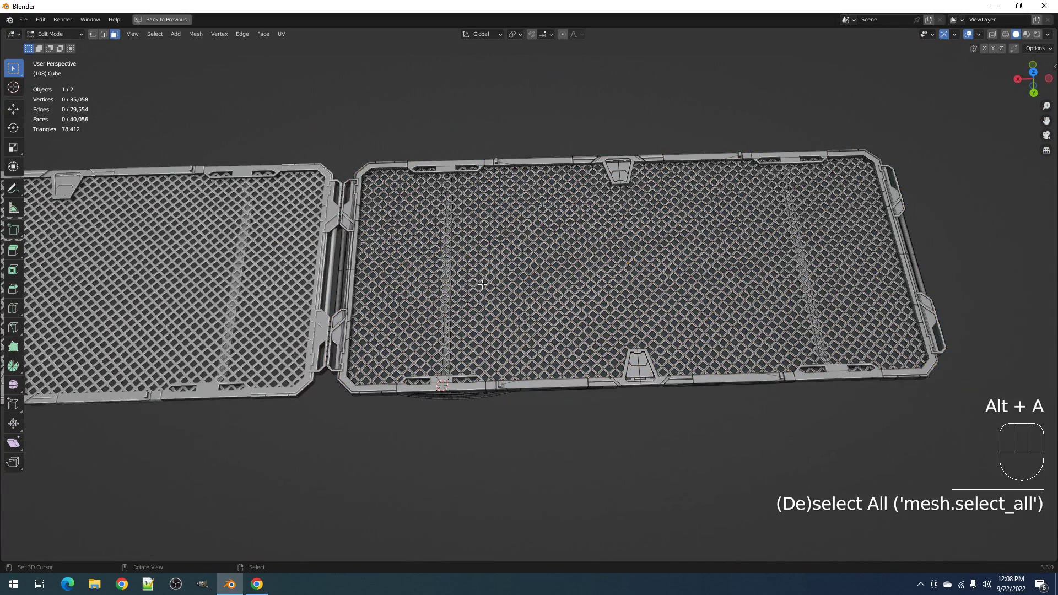
- Examine both arrayed platforms and their statistics in Object Mode, and clear the selection
key(Tab)
middle_drag(521, 298, 587, 282)
key(Tab)
key(Tab)
key(ctrl+space)
middle_drag(521, 256, 567, 283)
key(ctrl+space)
middle_drag(613, 256, 573, 256)
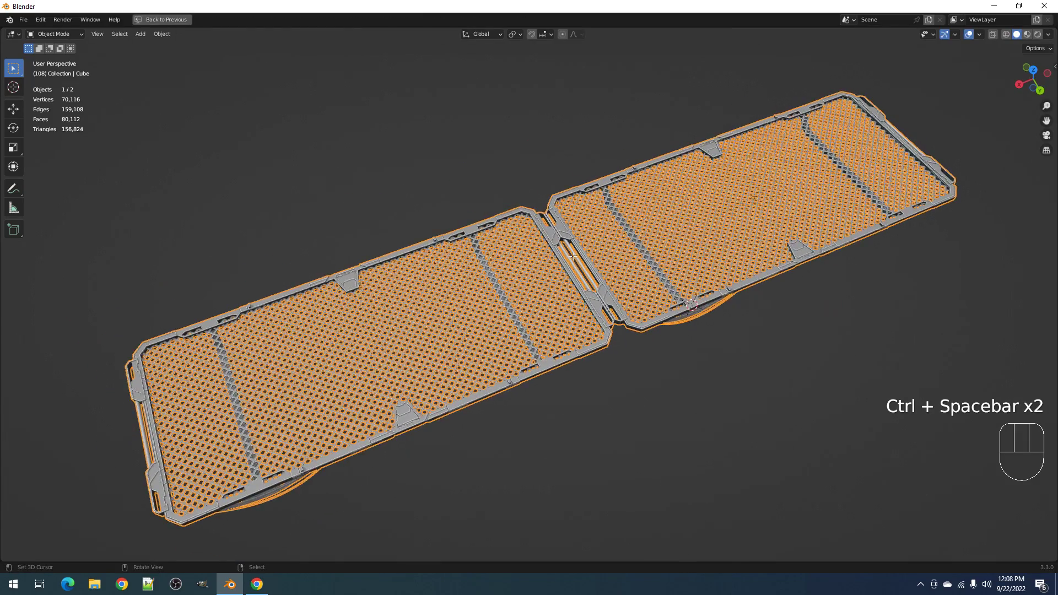
key(Tab)
key(alt+a)
key(Tab)
key(alt+a)
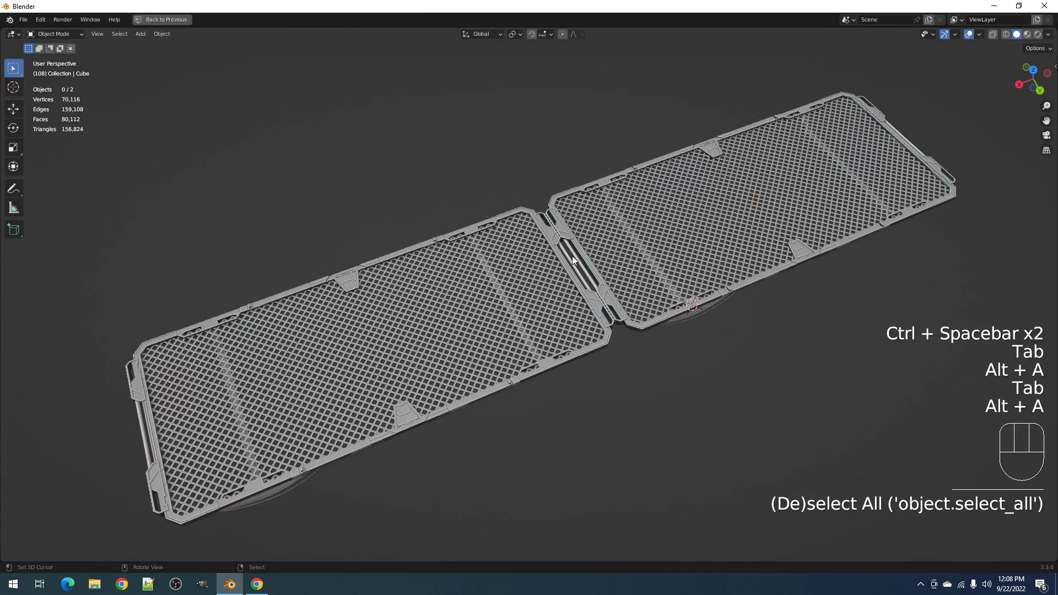
- Append the material named Material from demo.blend in the Blends folder
key(F4)
mouse_move(547, 249)
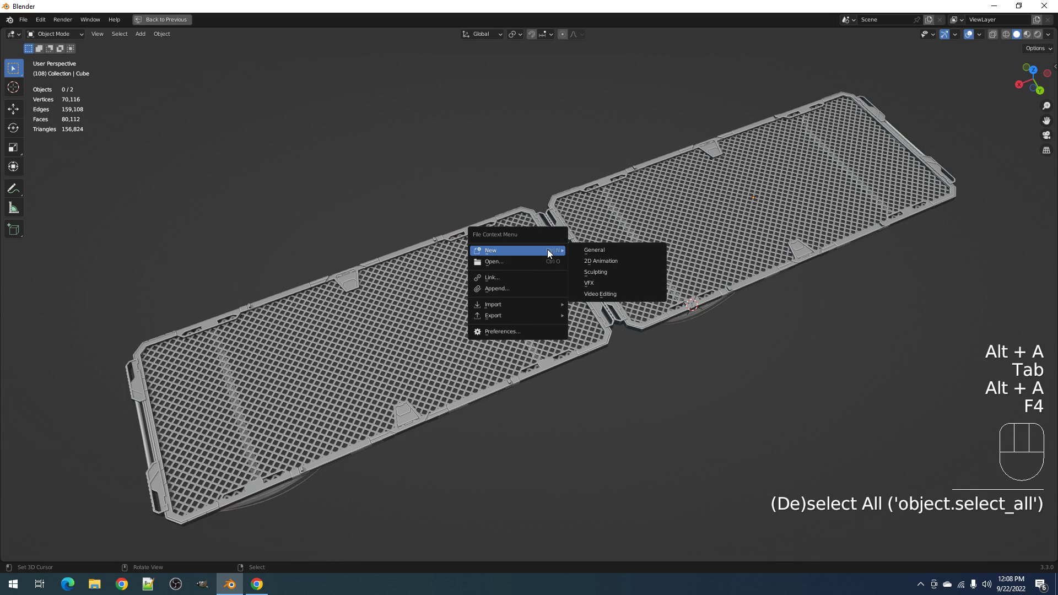
click(531, 288)
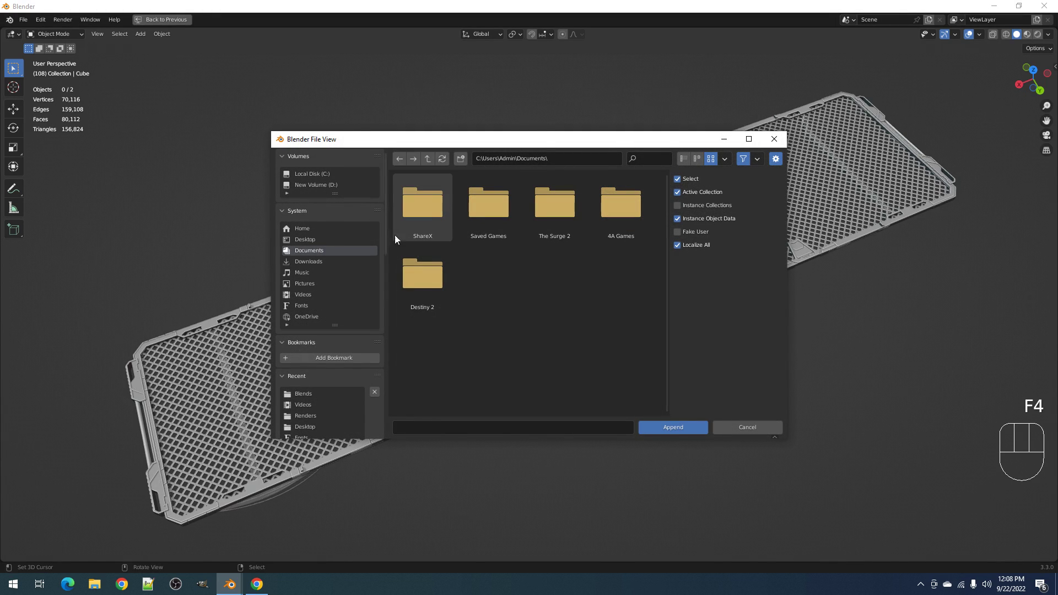
click(322, 395)
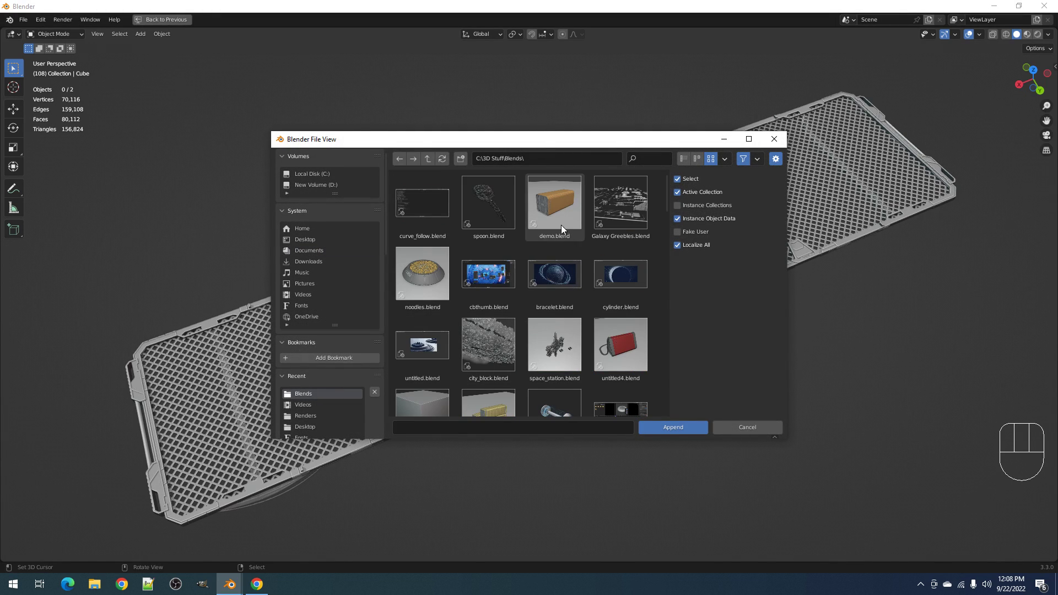
double_click(537, 216)
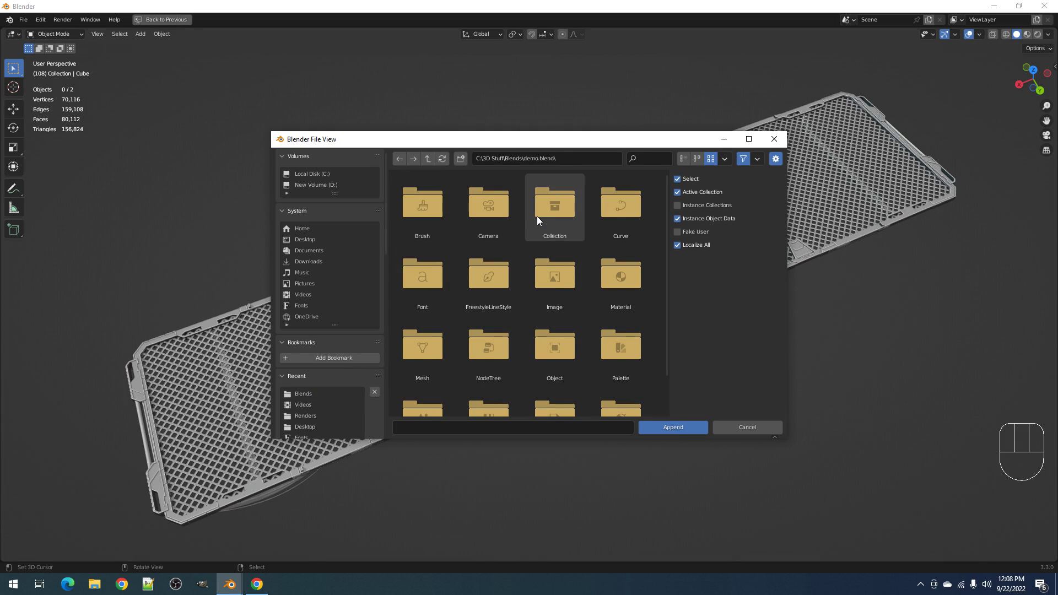
scroll(532, 322, down, 2)
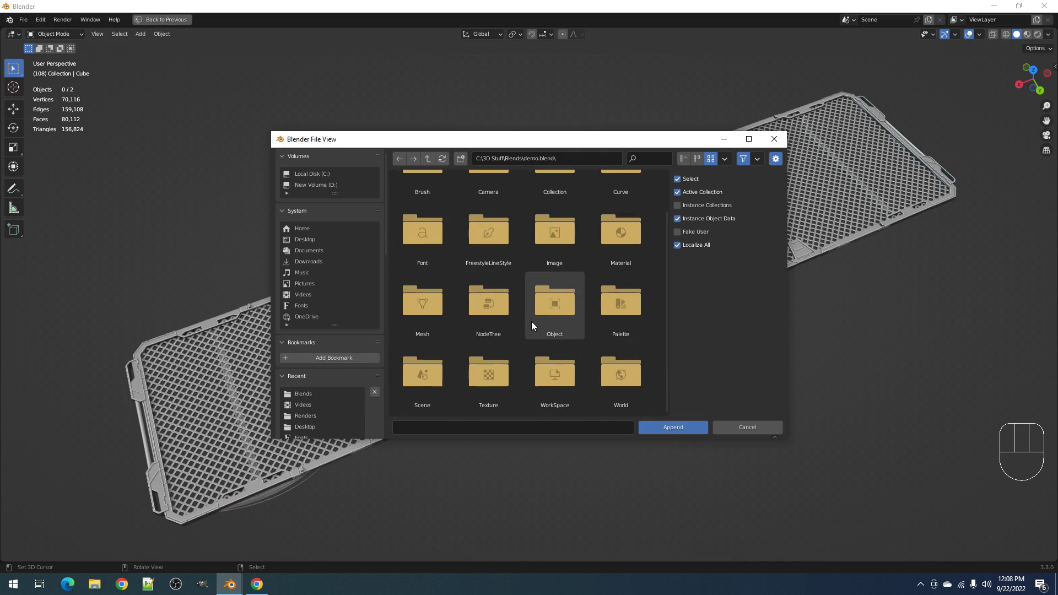
double_click(618, 256)
double_click(508, 229)
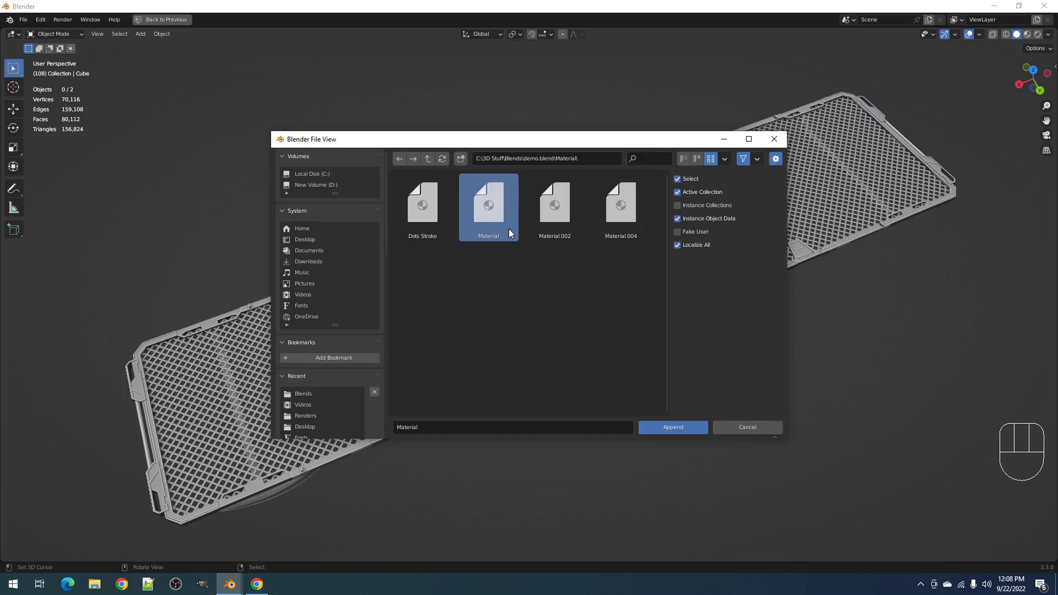
- Check the platform's selection, restore the full workspace layout and deselect everything
click(620, 257)
key(shift+g)
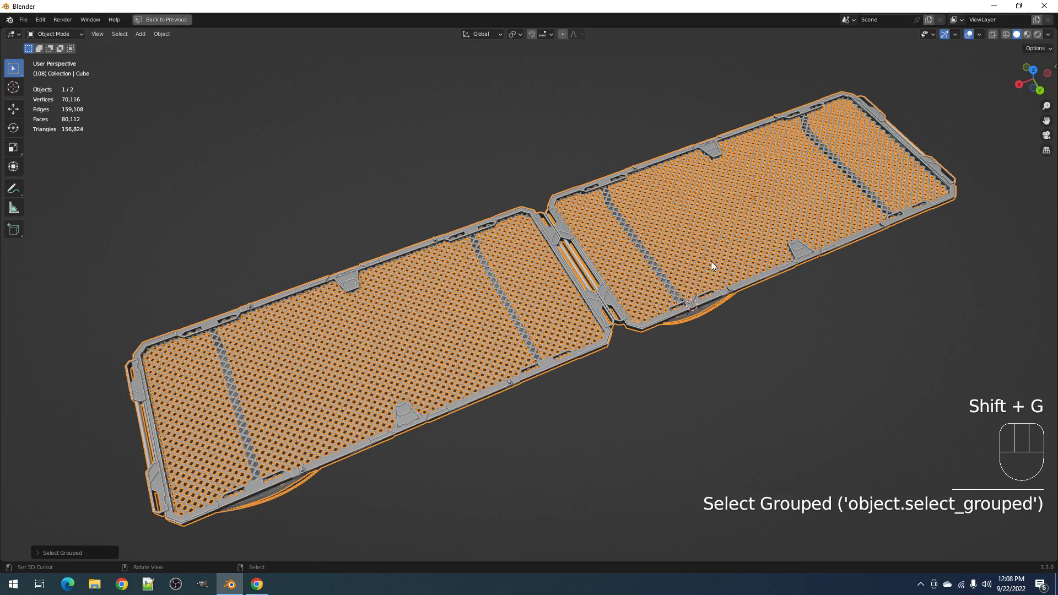
scroll(626, 306, up, 5)
key(alt+a)
click(625, 305)
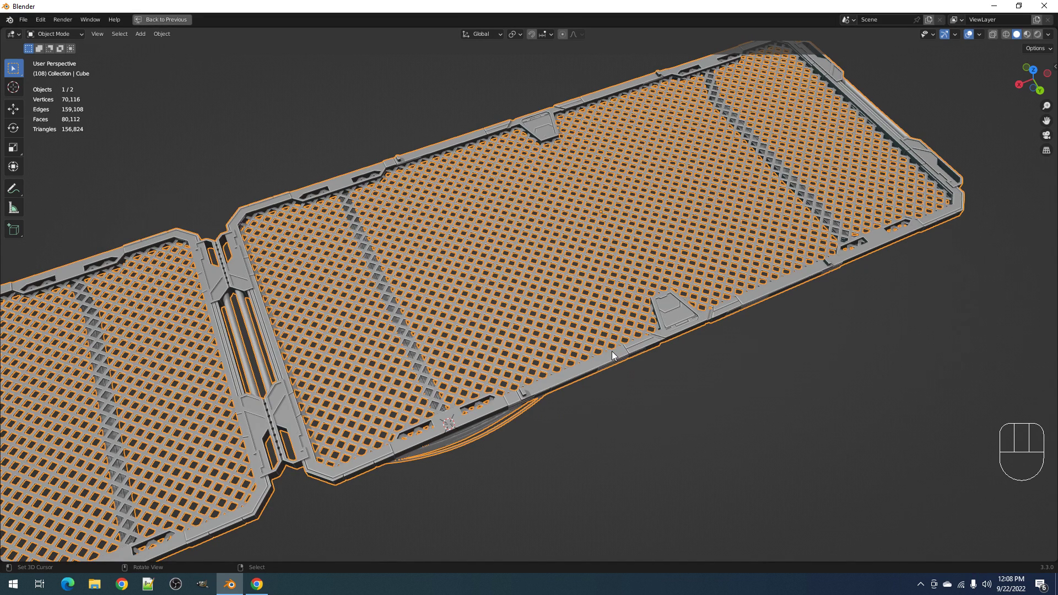
key(ctrl+space)
key(alt+a)
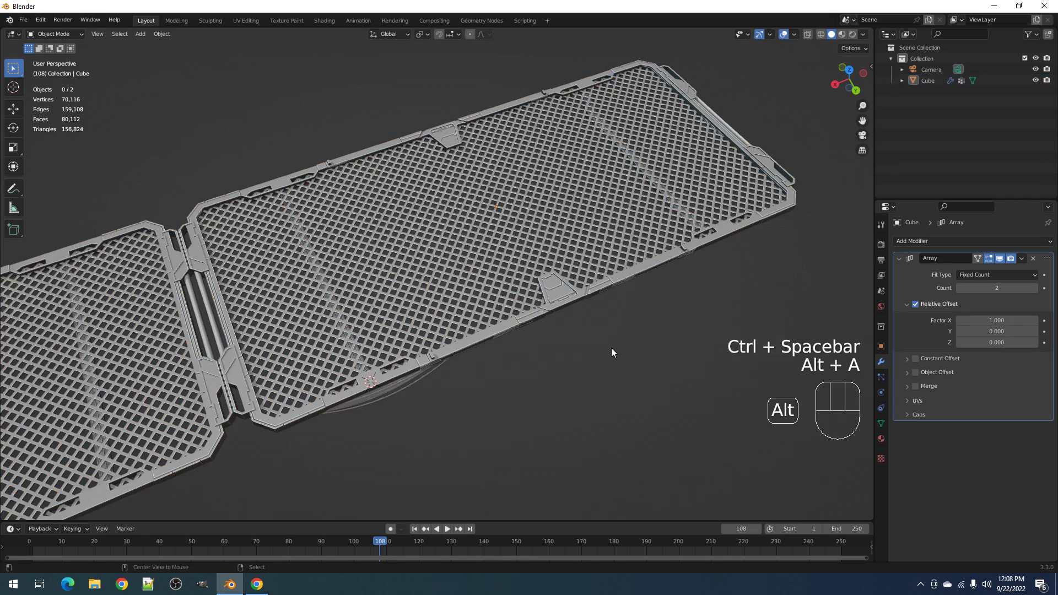
- Run Random VColor on the platform with the saved preset that uses zero saturation and a value range of 0.700 to 0.900
click(552, 286)
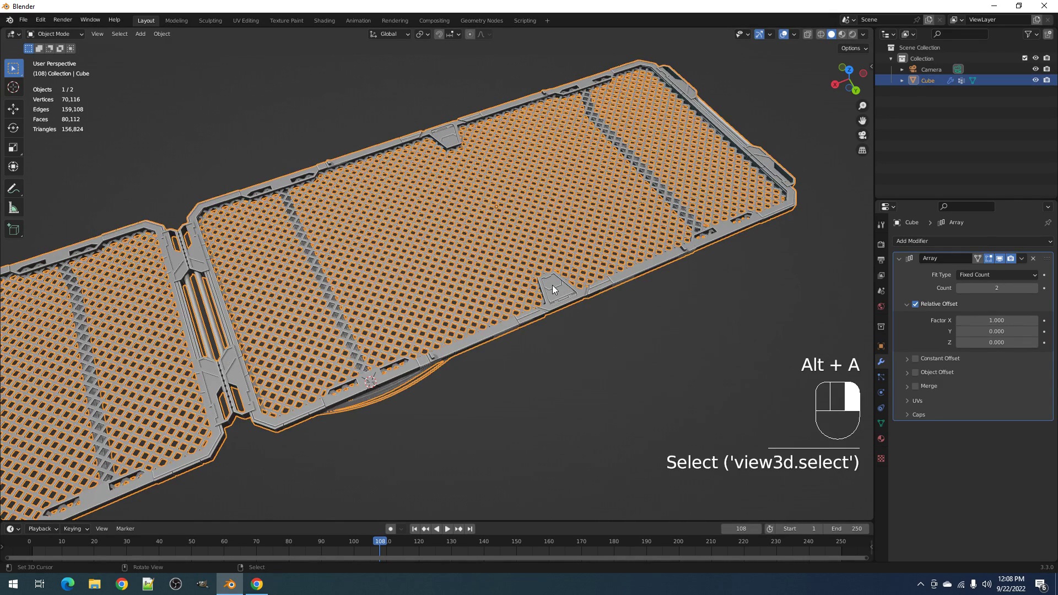
key(shift+q)
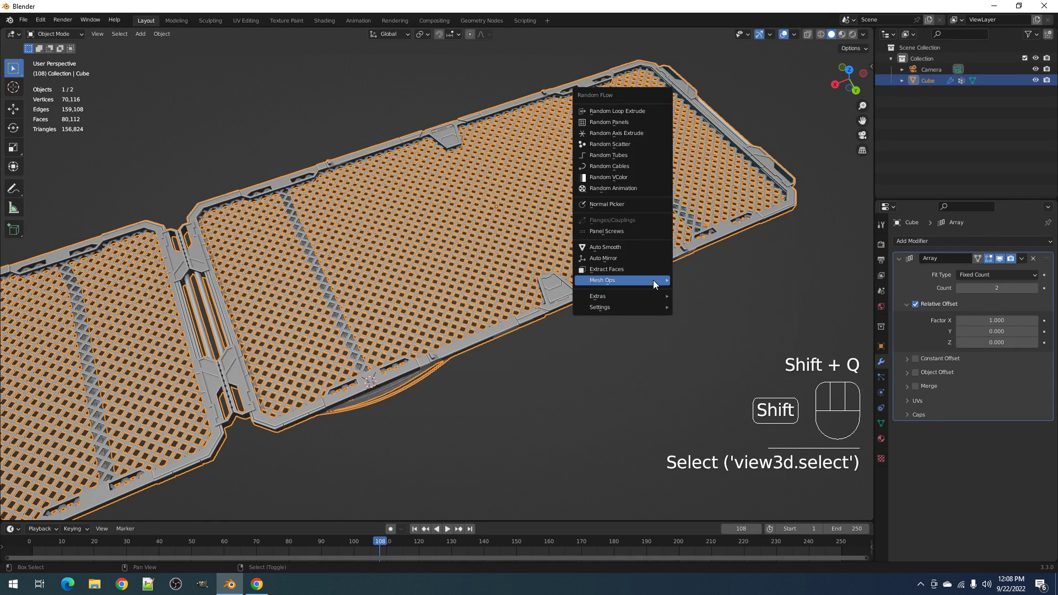
click(637, 177)
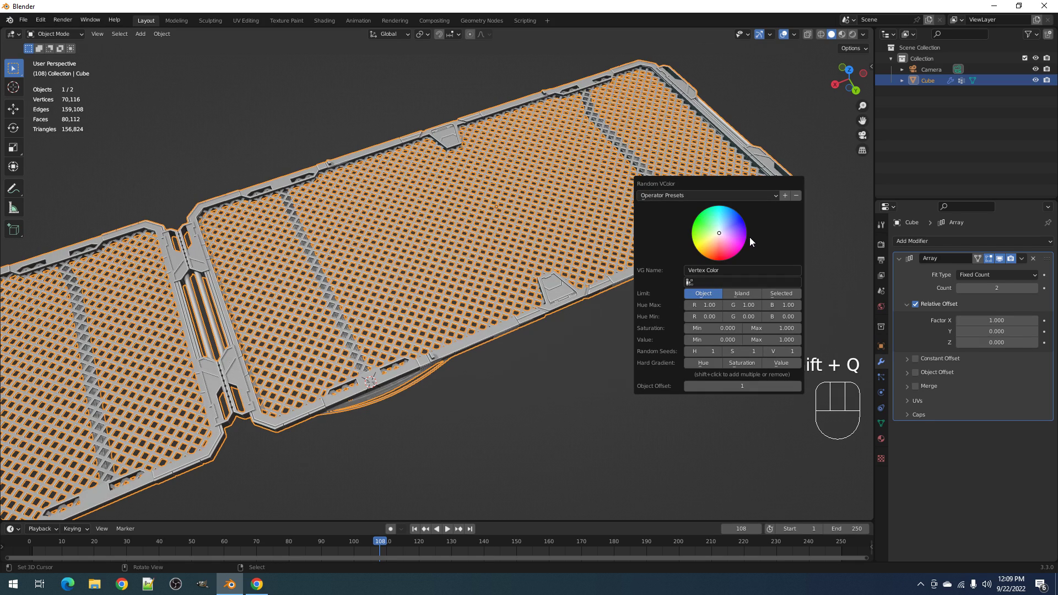
click(733, 195)
click(726, 224)
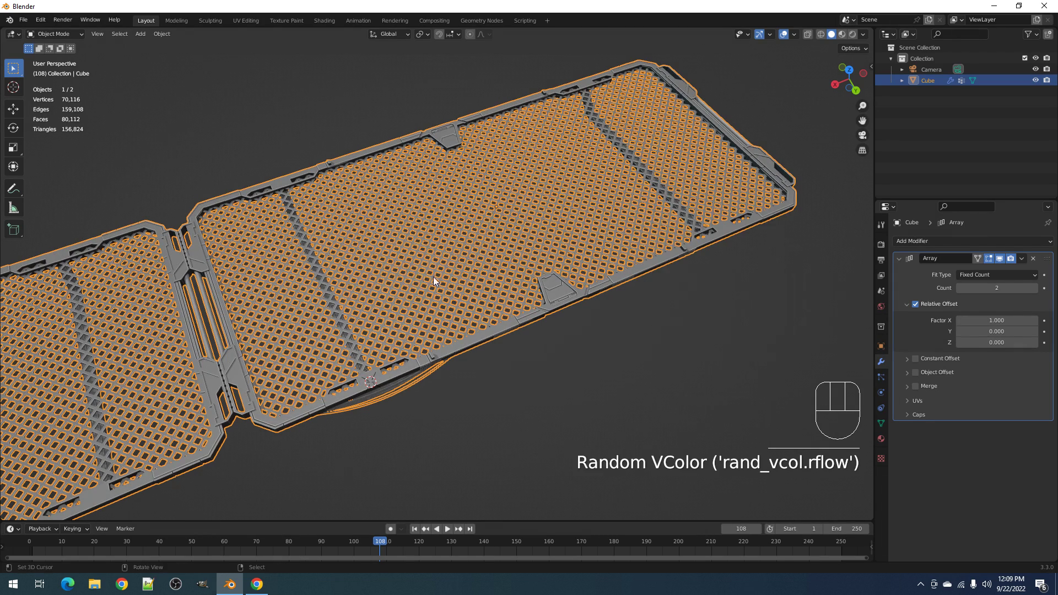
- Hide the viewport overlays, limit Random VColor to Island and set its value random seed to 8
key(shift+alt+z)
key(F9)
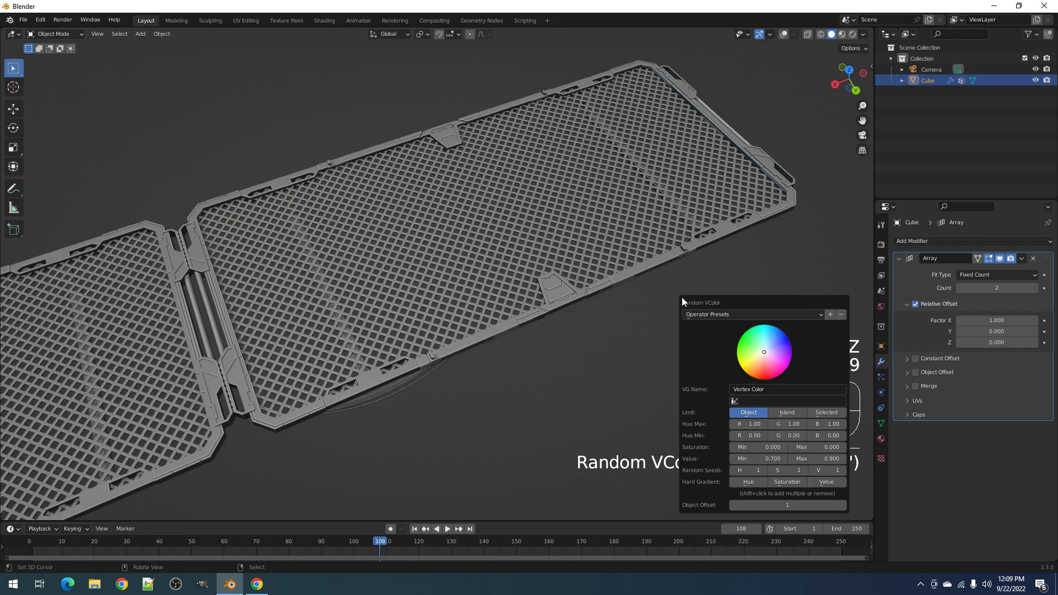
click(795, 411)
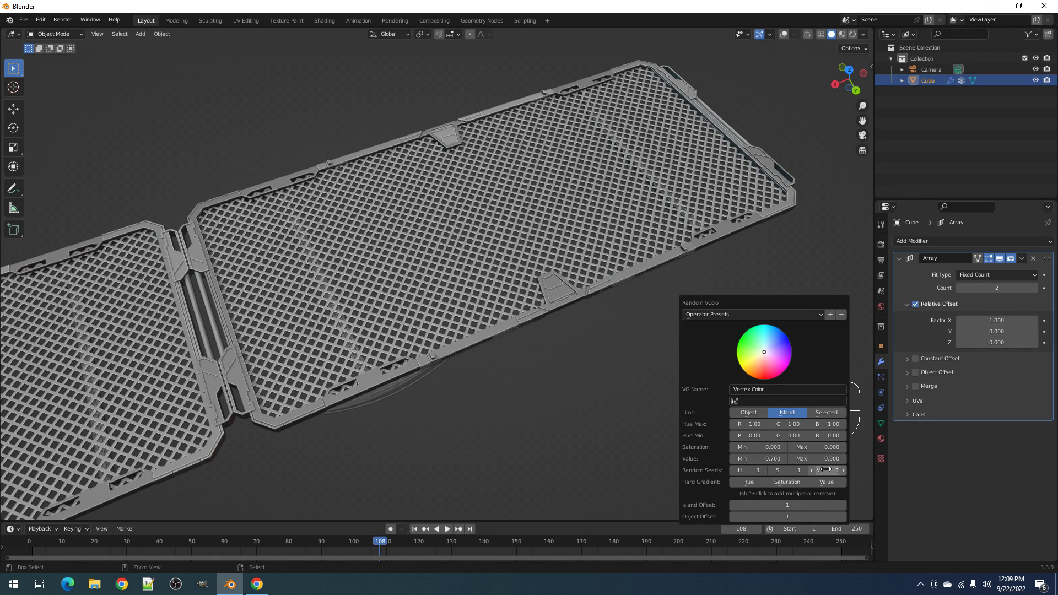
ctrl+scroll(825, 469, up, 3)
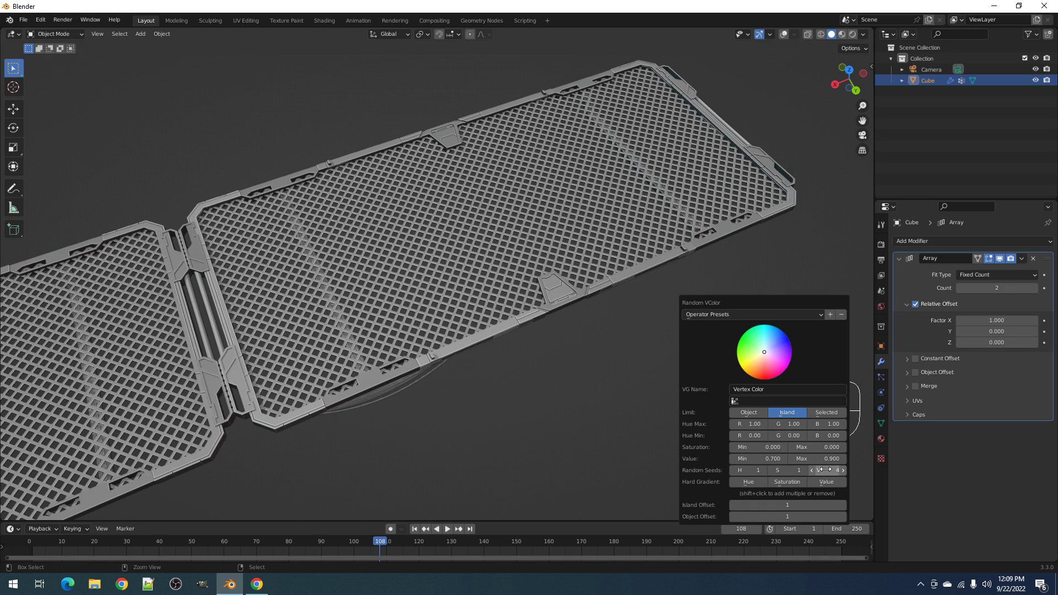
ctrl+scroll(825, 469, up, 1)
ctrl+scroll(825, 469, up, 1)
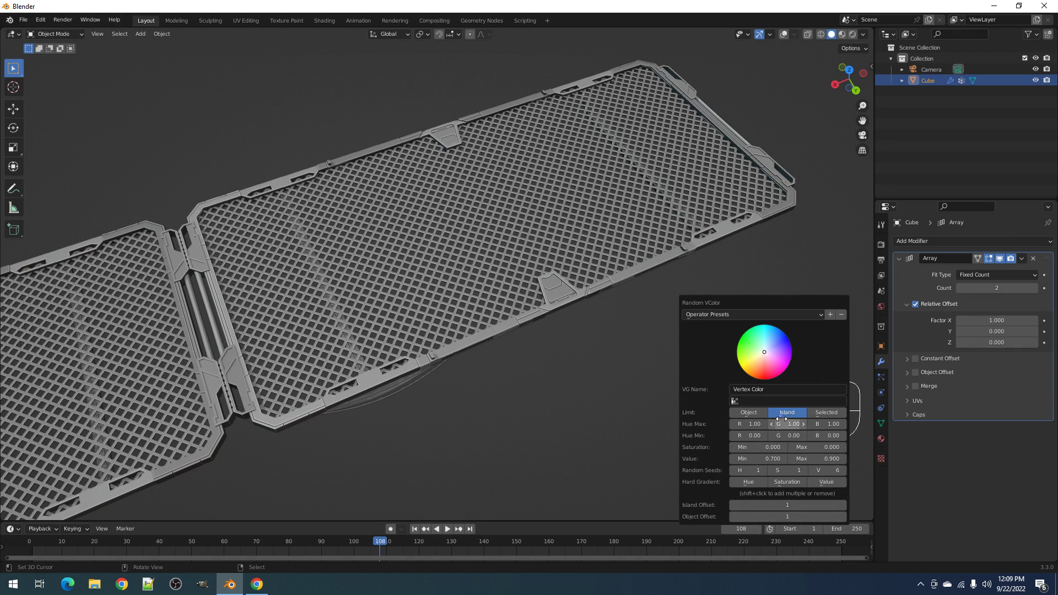
ctrl+scroll(825, 470, up, 1)
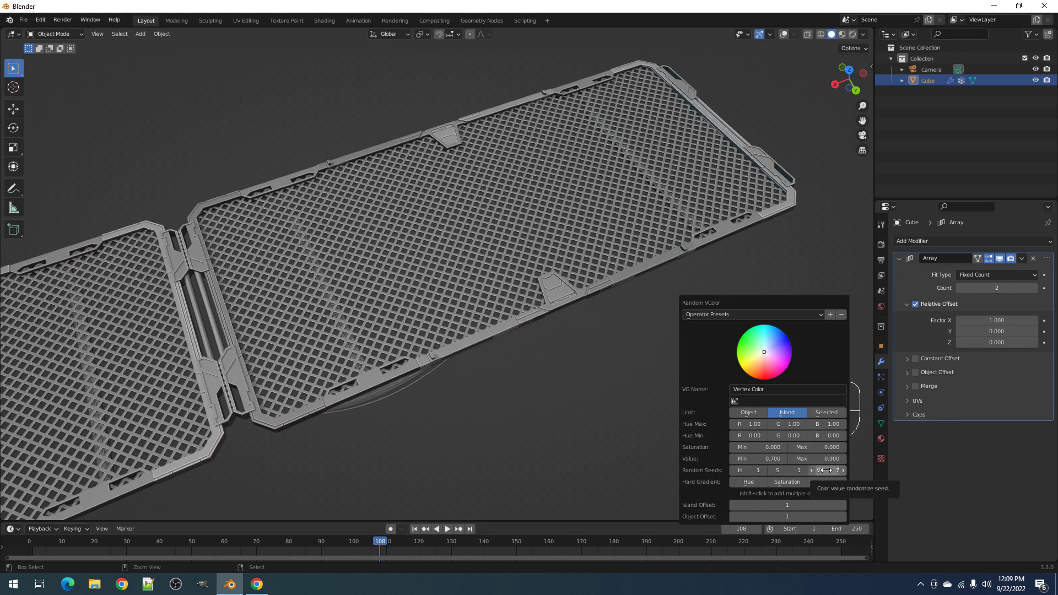
ctrl+scroll(825, 470, up, 1)
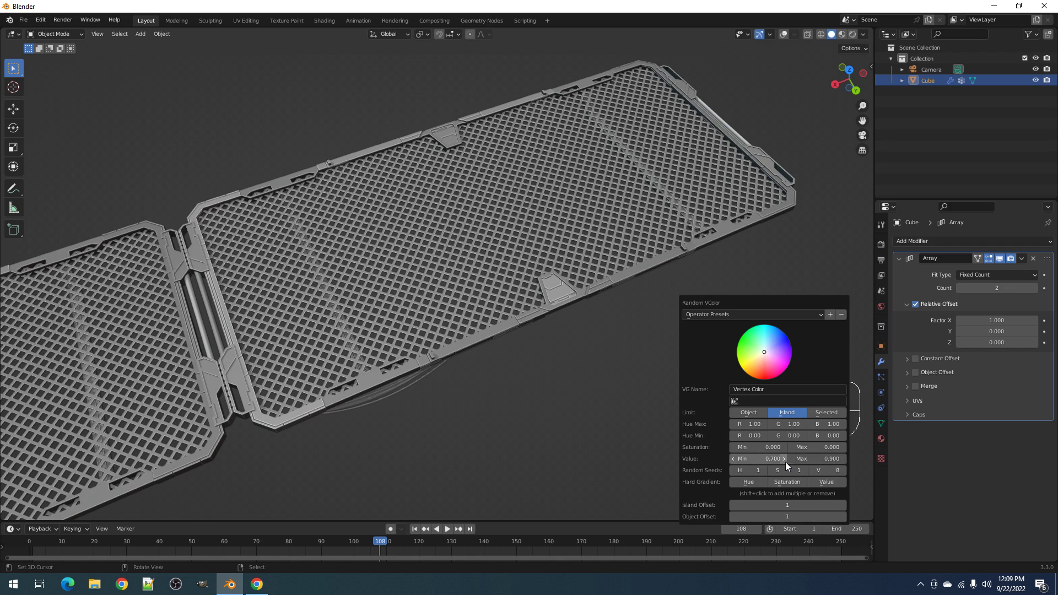
scroll(453, 354, down, 2)
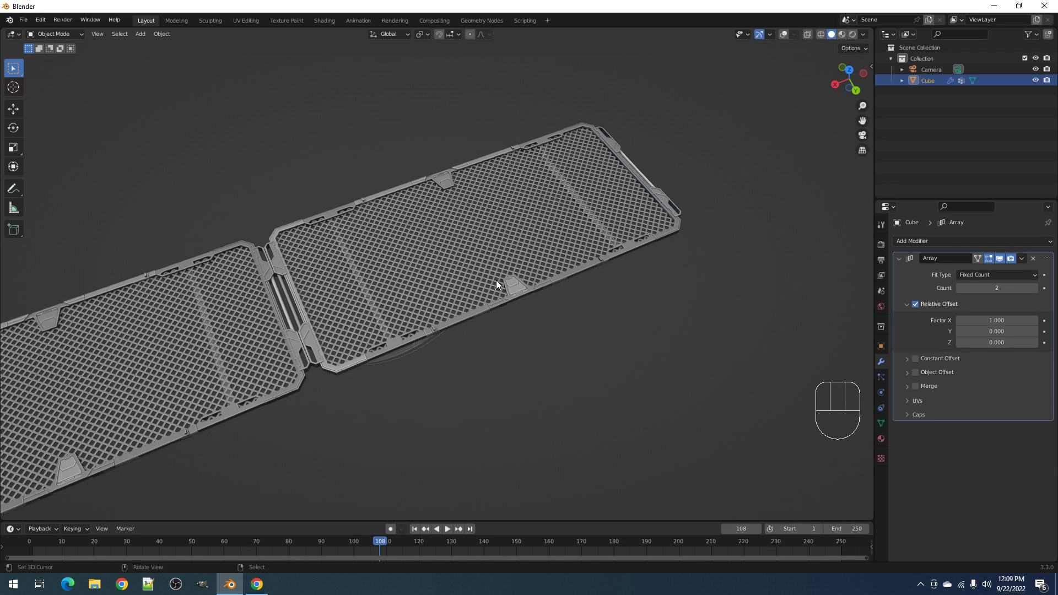
- Add the appended Material to the platform's material palette and assign it to the platform
key(alt+x)
click(555, 299)
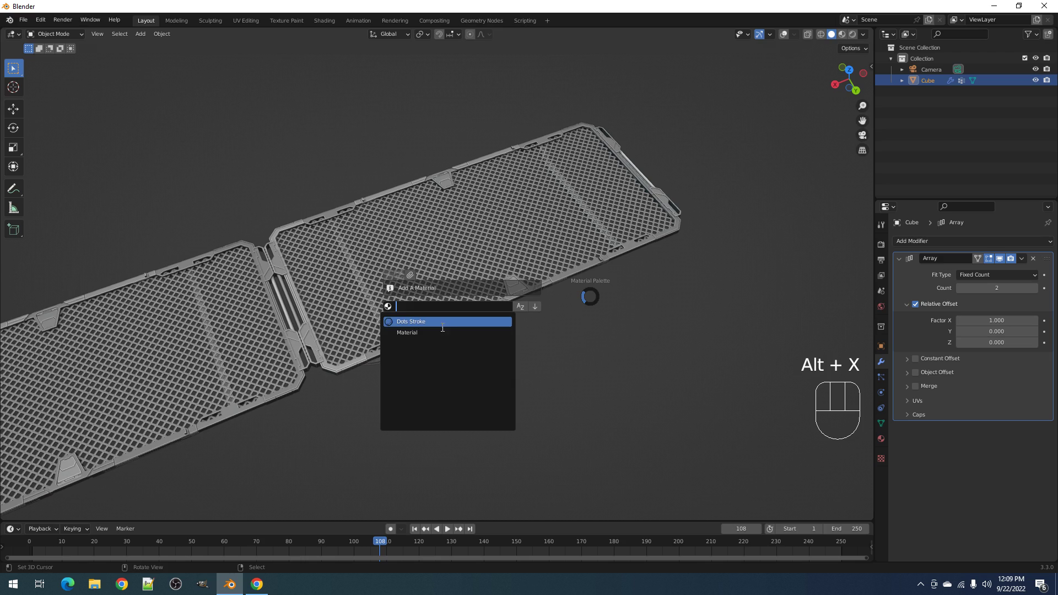
click(442, 331)
key(alt+x)
click(595, 323)
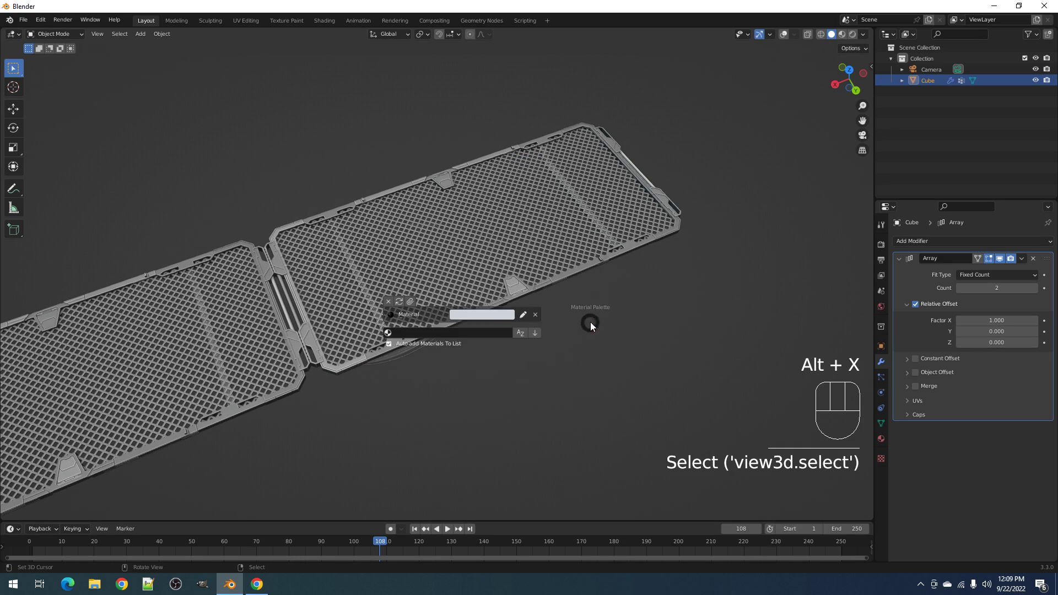
click(419, 313)
- Show the viewport overlays again and deselect everything
key(shift+alt+z)
key(shift+alt+z)
key(shift+alt+z)
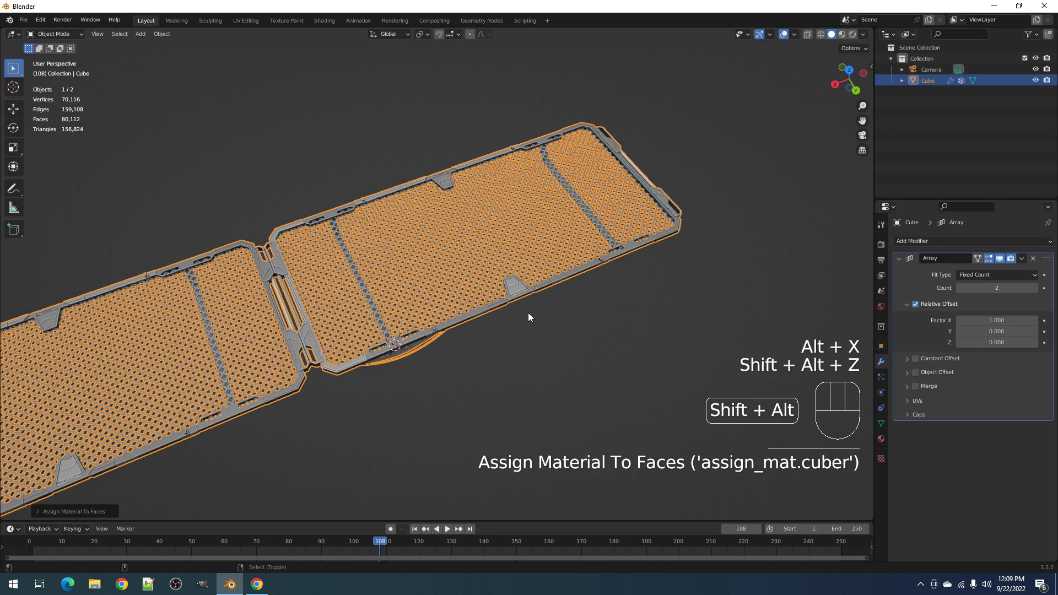
key(alt+a)
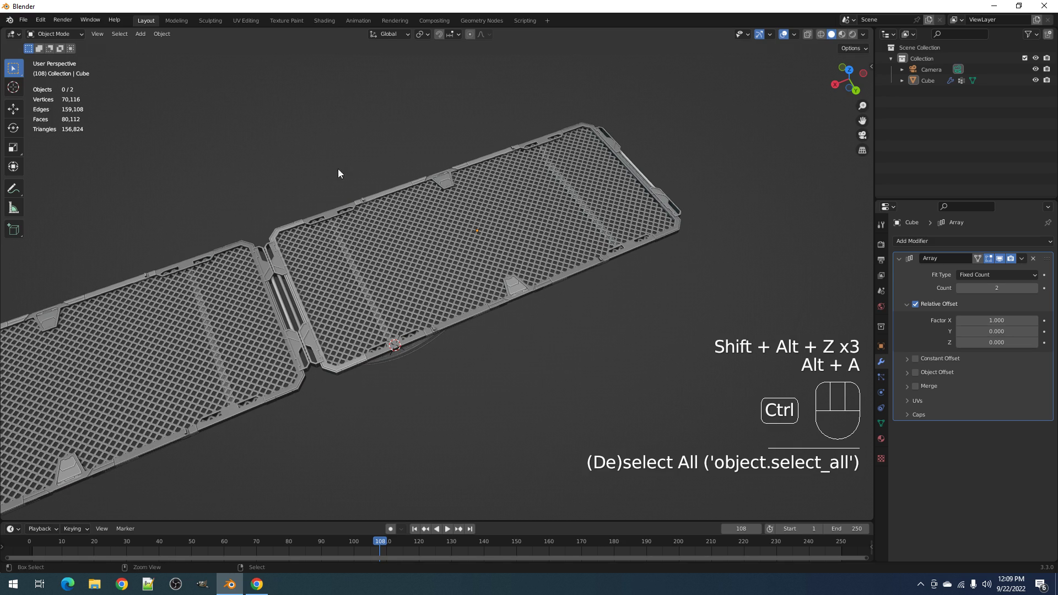
- Set a render region around the platform's far panel, show the World settings and switch the viewport to rendered shading
key(ctrl+b)
drag(224, 159, 747, 385)
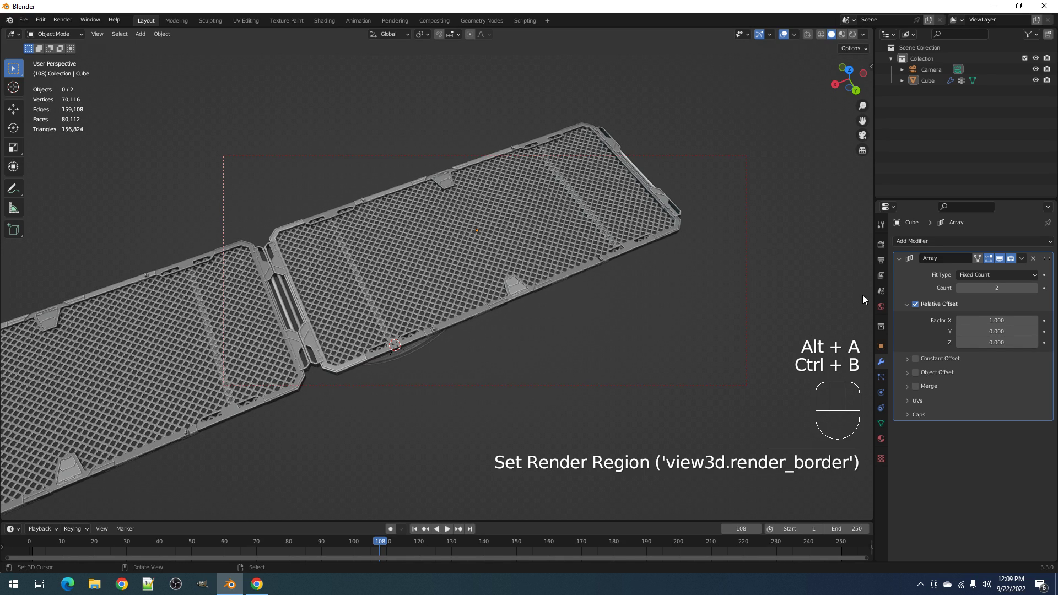
click(881, 307)
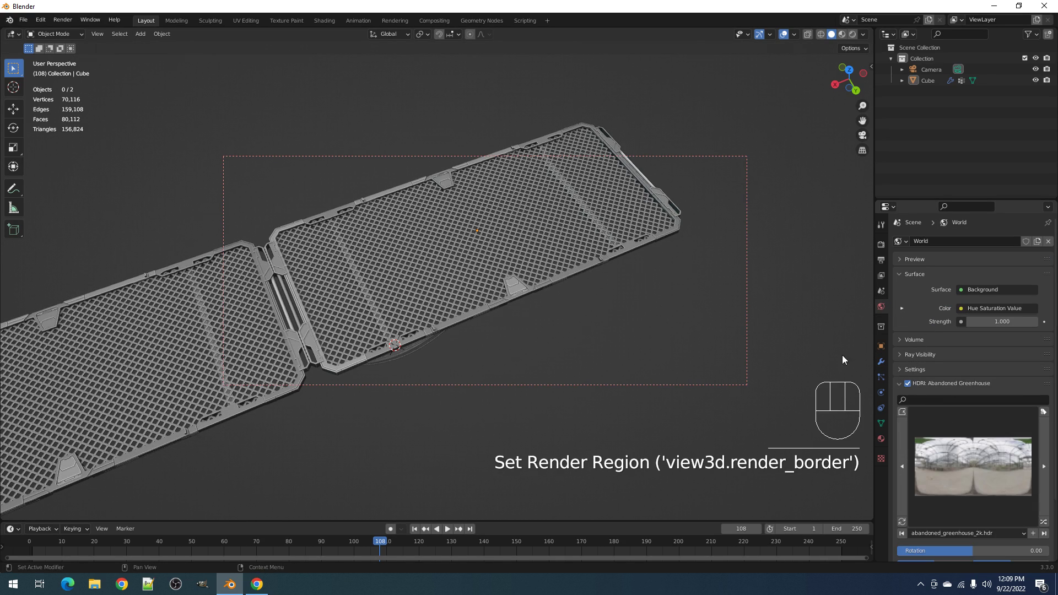
key(z)
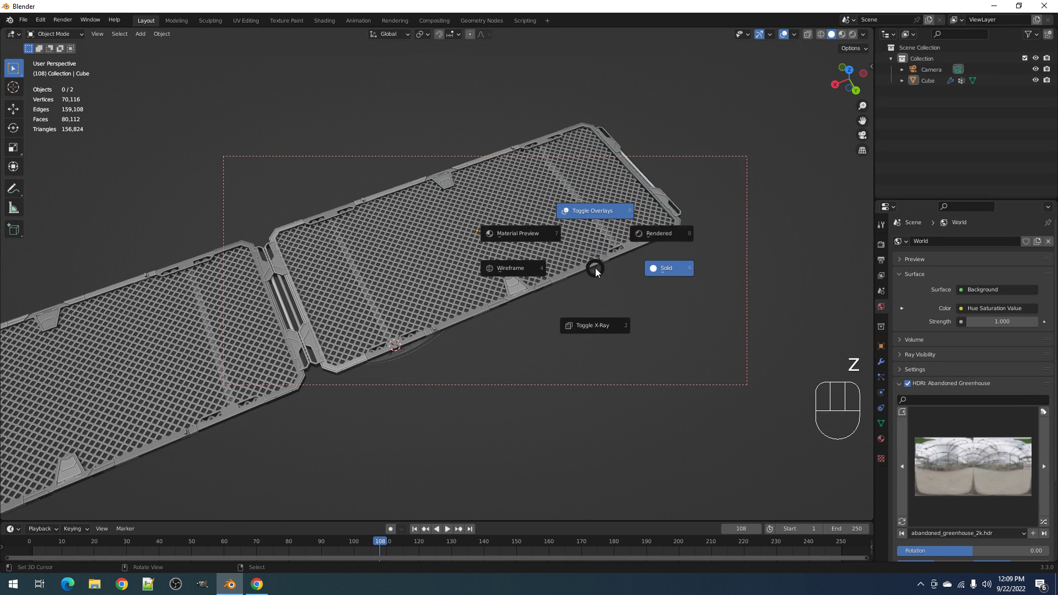
click(649, 236)
scroll(571, 281, up, 5)
middle_drag(631, 331, 532, 285)
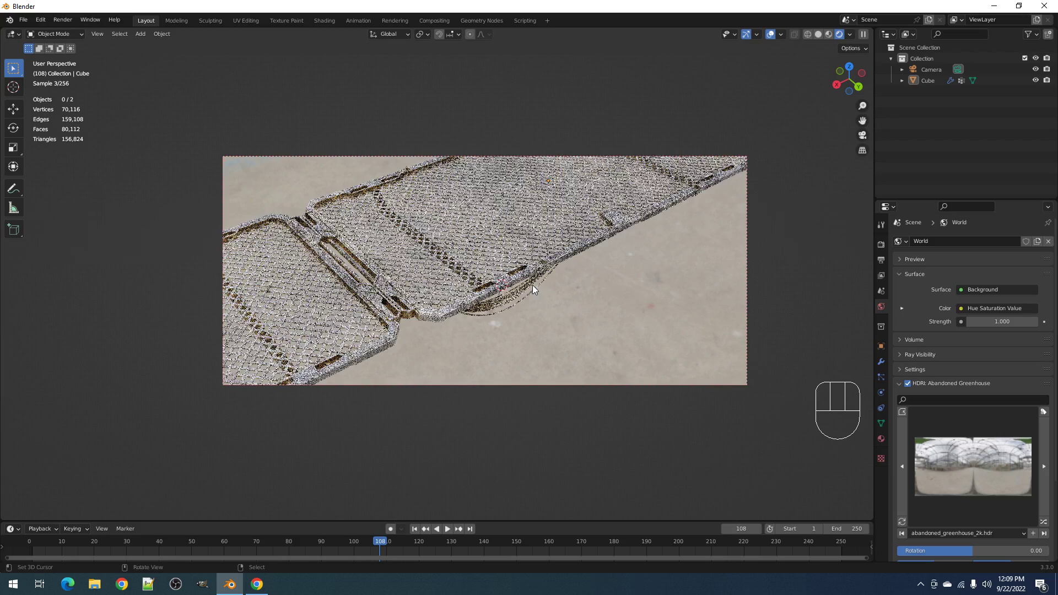
- Redraw the render region larger around the platform and return the viewport to solid shading
key(ctrl+b)
drag(164, 109, 806, 413)
shift+middle_drag(660, 320, 637, 294)
middle_drag(559, 302, 551, 300)
key(z)
click(570, 314)
- Enlarge the timeline area and change it into a Shader Editor
drag(524, 521, 528, 389)
click(10, 395)
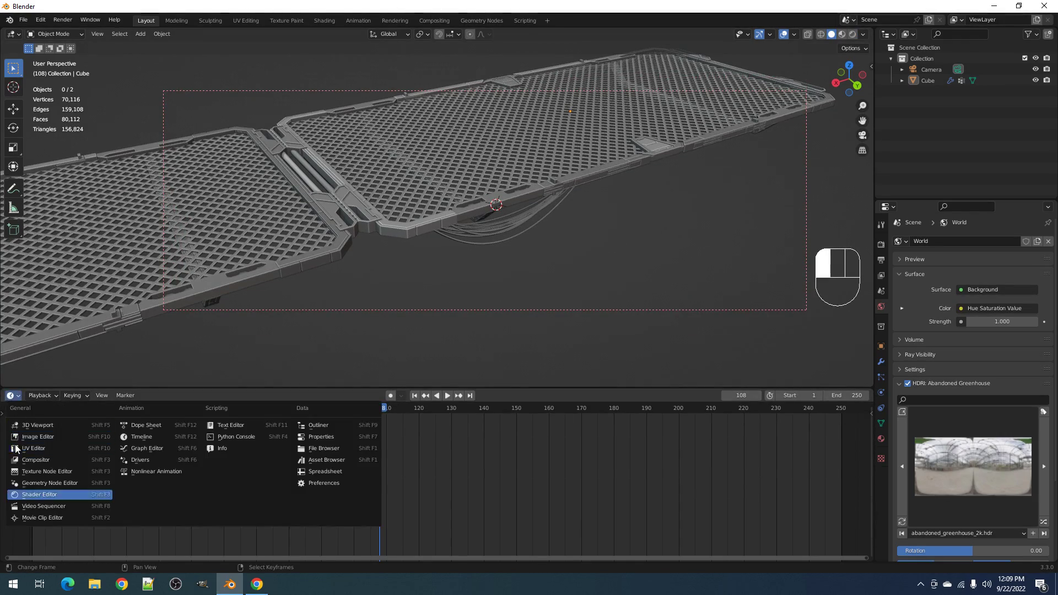
click(44, 495)
- Mute the Multiply node fed by the orange ColorRamp in the platform's Material, then restore the full workspace layout
scroll(416, 453, up, 3)
scroll(416, 455, up, 2)
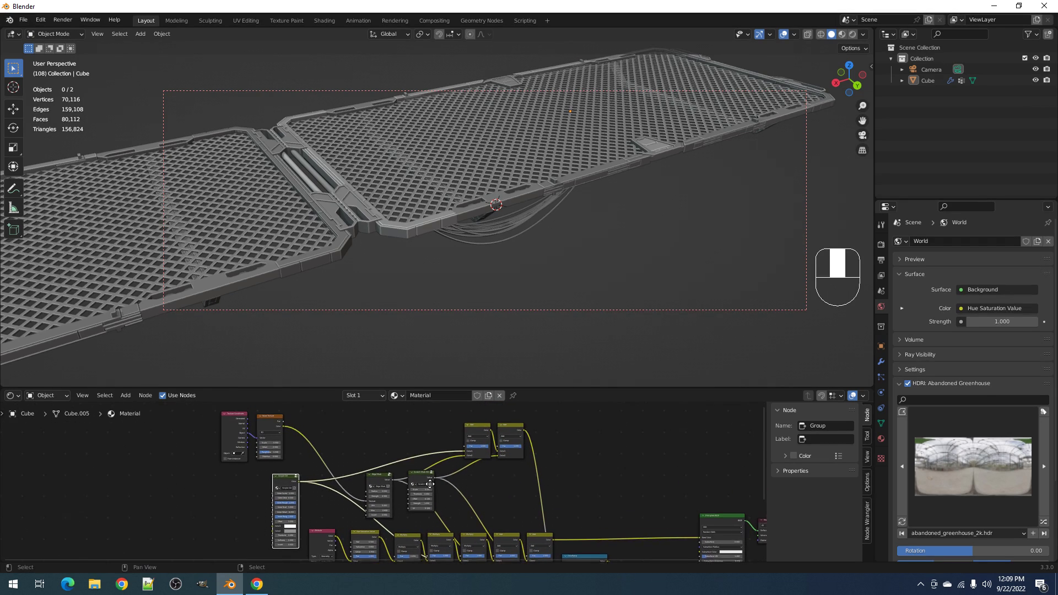
scroll(432, 484, up, 3)
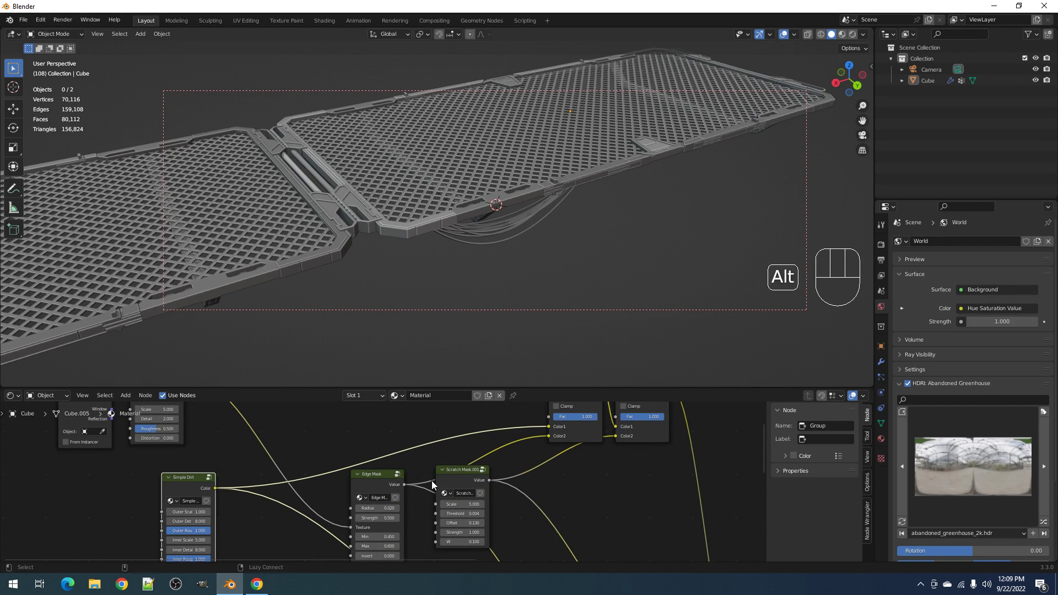
key(alt+a)
key(Home)
key(ctrl+space)
scroll(458, 469, up, 3)
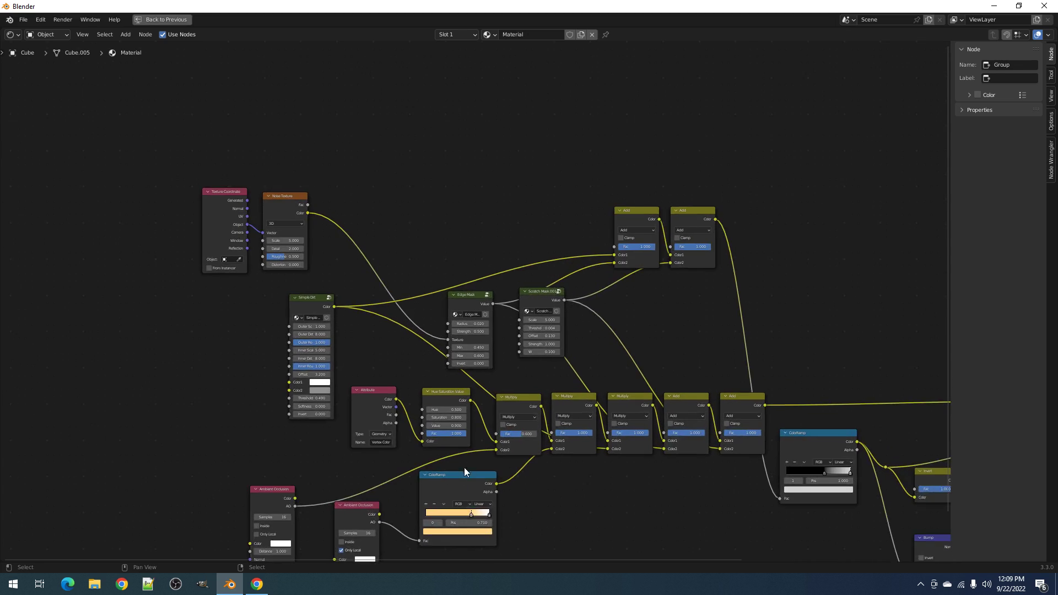
click(584, 416)
middle_drag(612, 476, 596, 424)
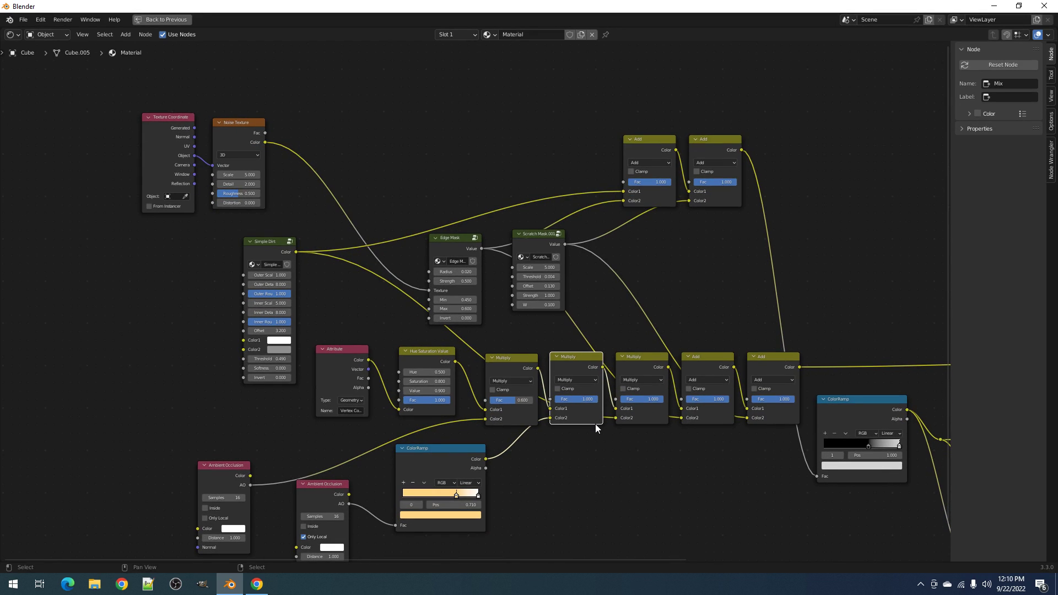
key(m)
key(ctrl+space)
- Check the platform's material in rendered shading from a higher angle and return to solid shading
key(z)
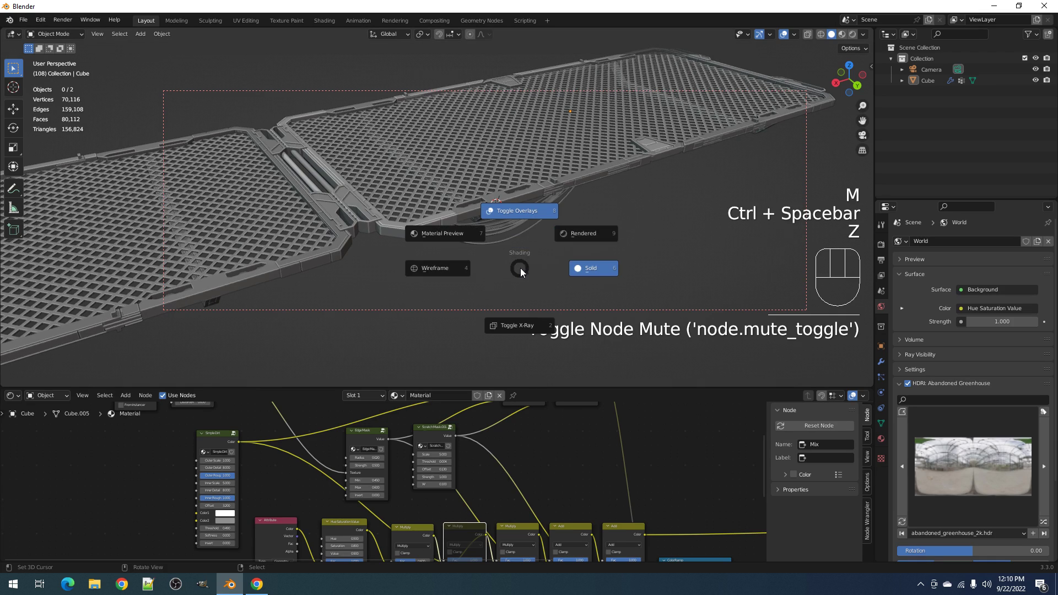
click(578, 236)
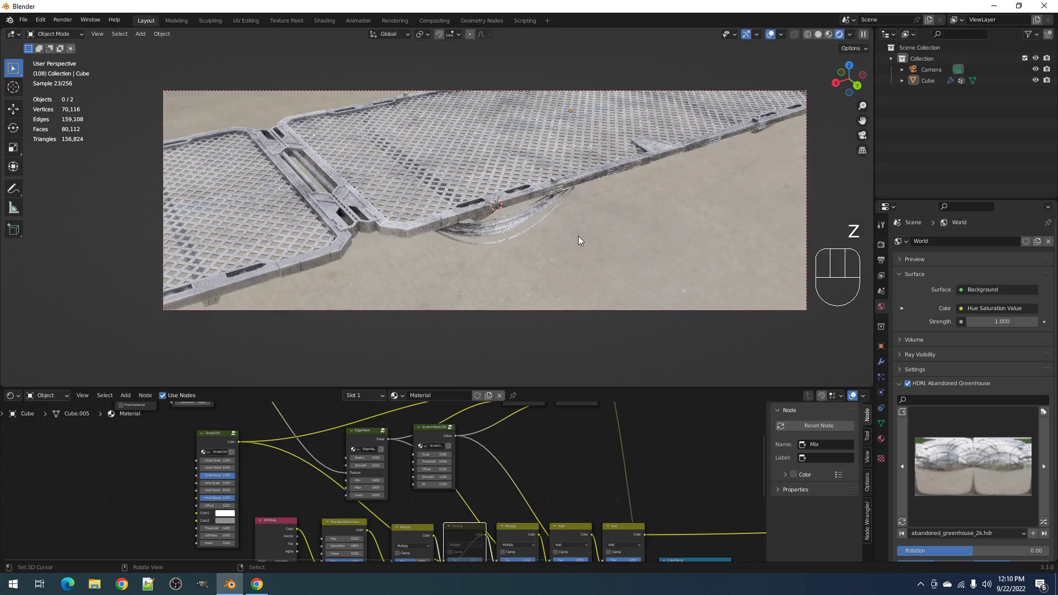
middle_drag(578, 237, 567, 250)
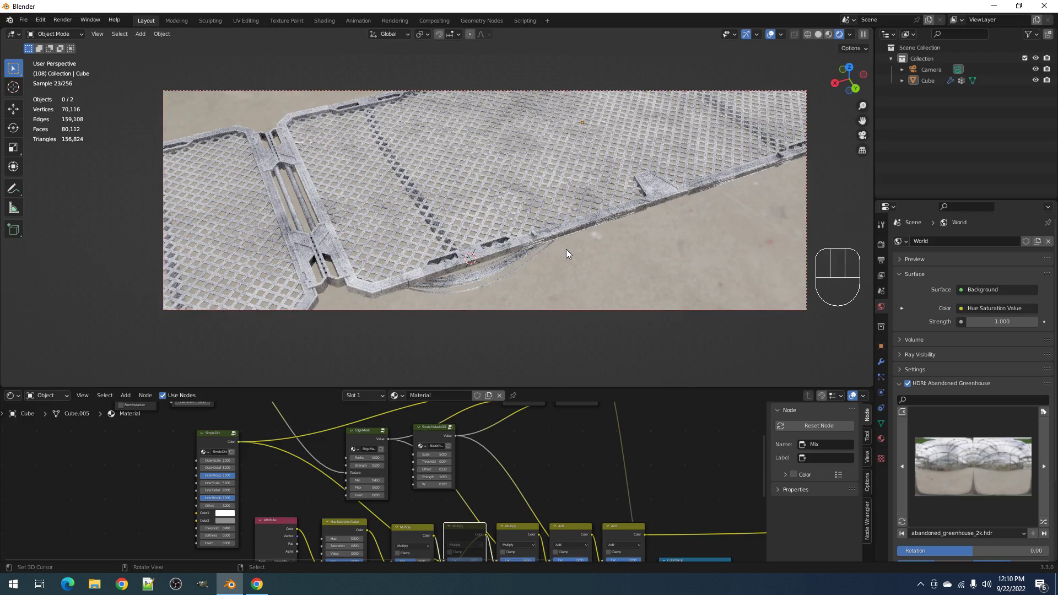
key(z)
click(645, 251)
- Select the complete geometry of all the cables hanging beneath the platform in Edit Mode
middle_drag(594, 263, 588, 240)
scroll(527, 196, up, 5)
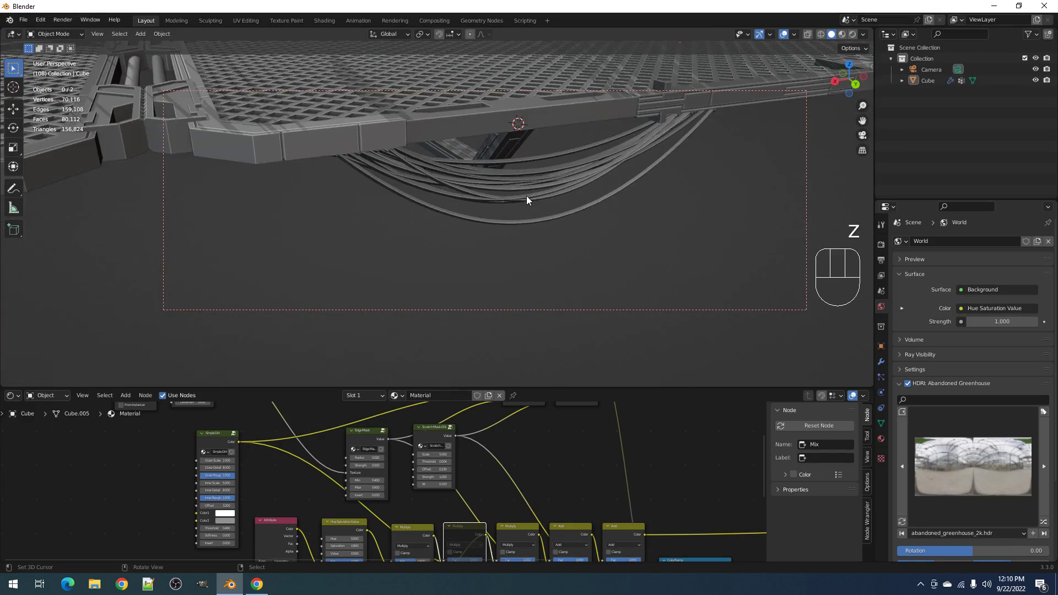
key(Tab)
key(alt+a)
shift+middle_drag(530, 213, 516, 186)
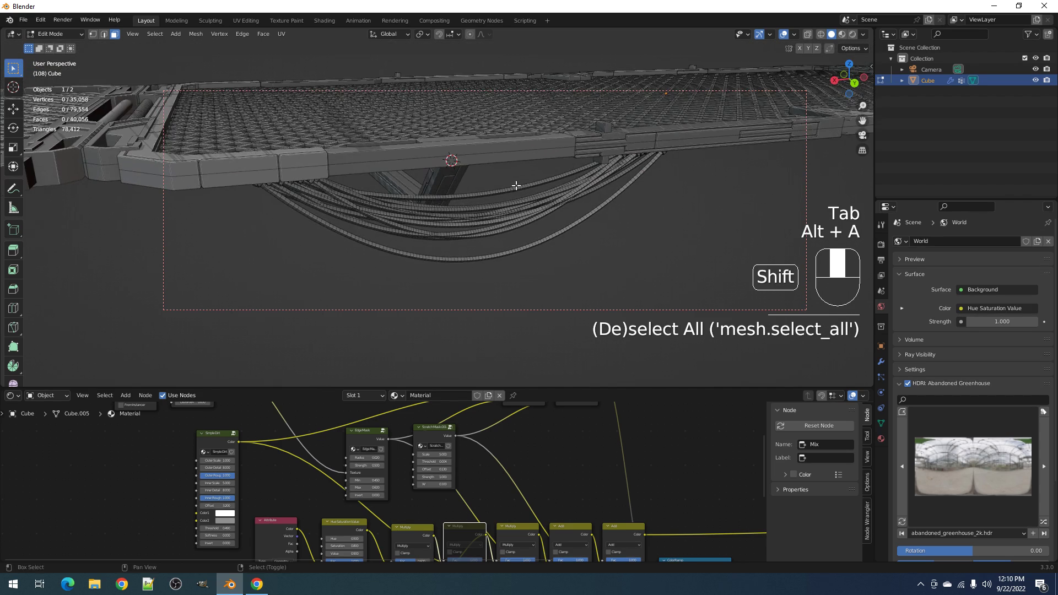
shift+drag(516, 186, 512, 268)
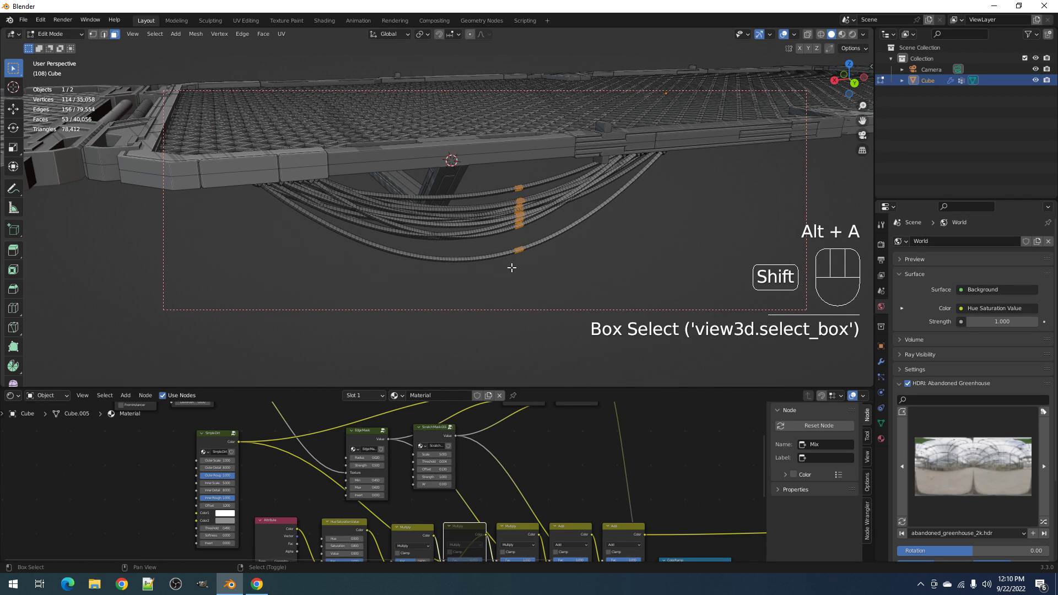
key(ctrl+l)
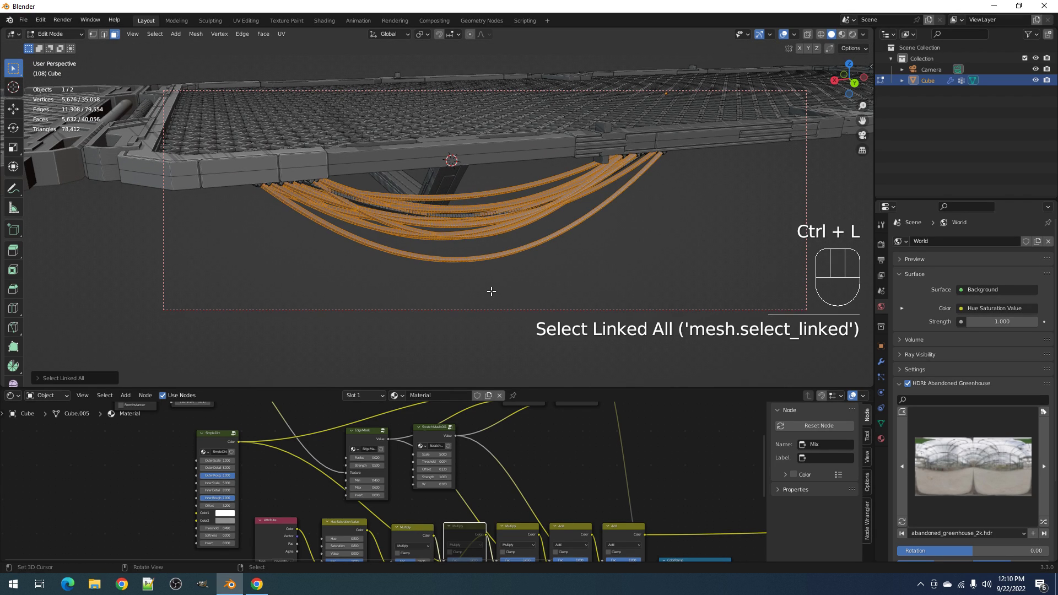
scroll(491, 250, up, 4)
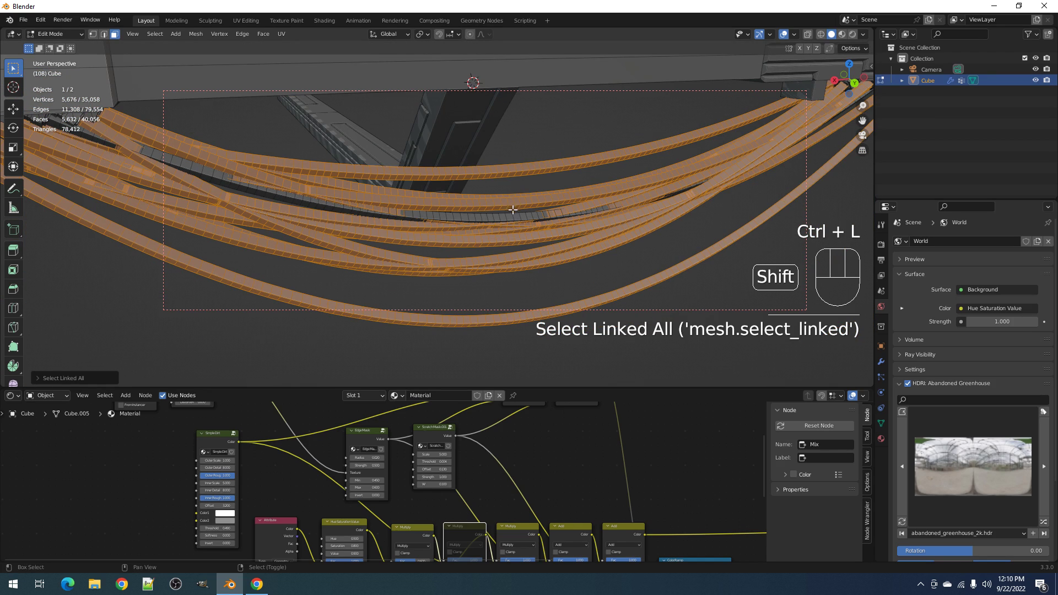
shift+click(516, 217)
key(ctrl+l)
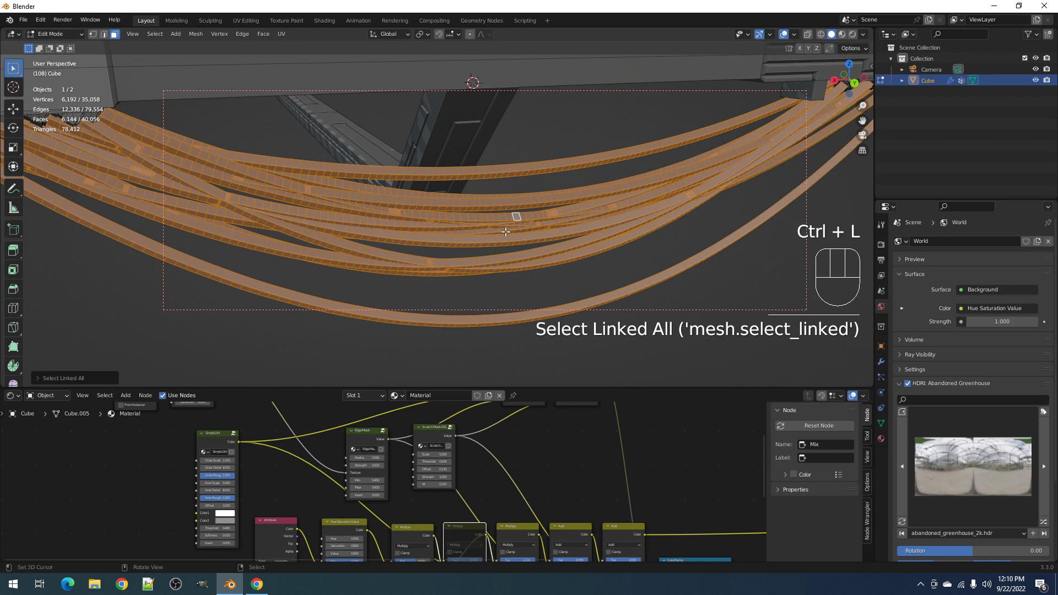
- Assign a new material of type Rubber to the selected cables
scroll(569, 218, down, 4)
key(alt+x)
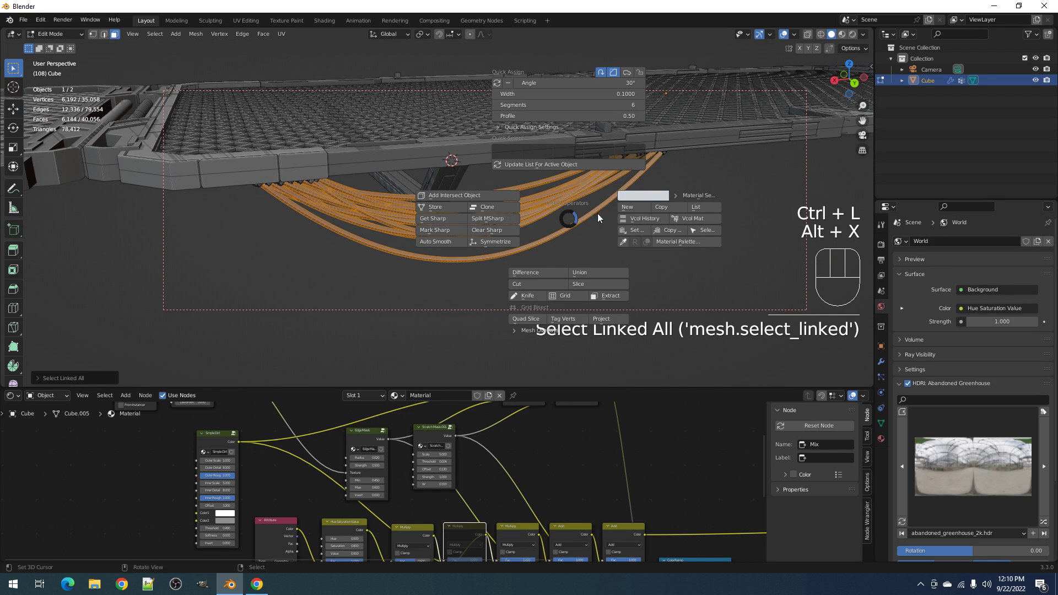
click(643, 204)
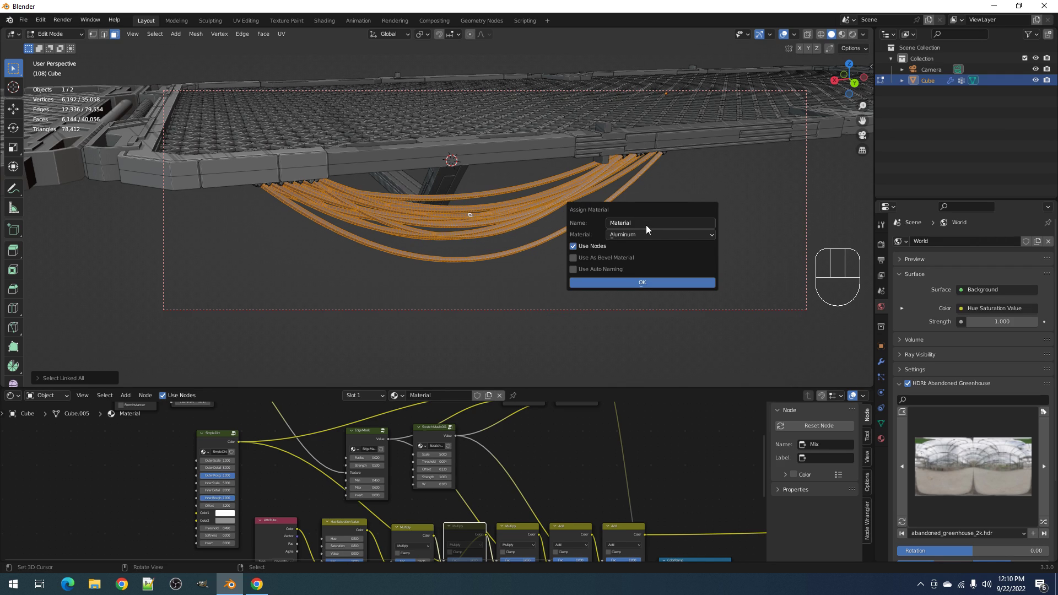
click(647, 233)
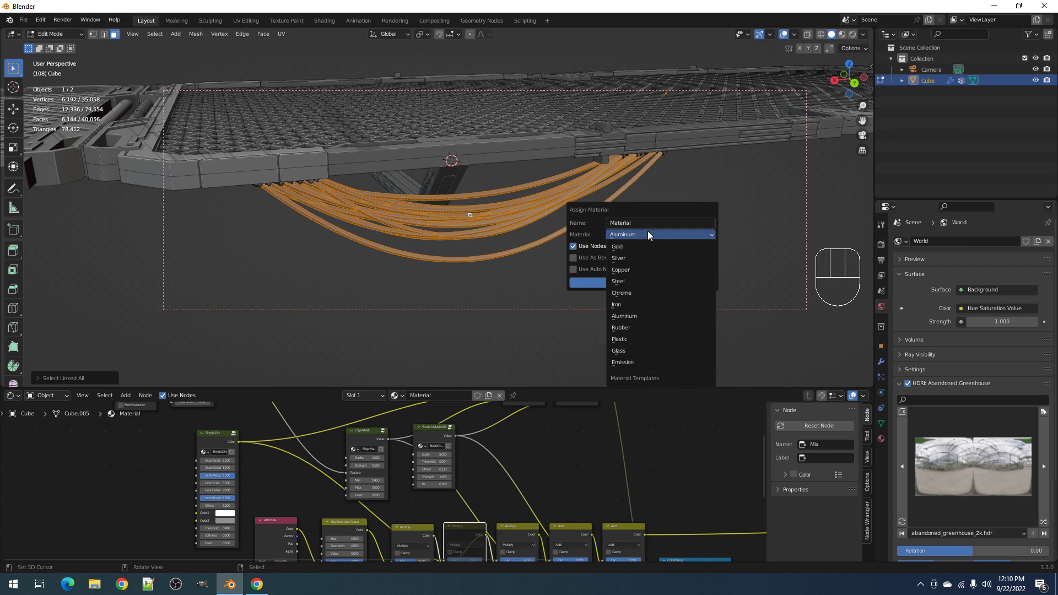
click(641, 328)
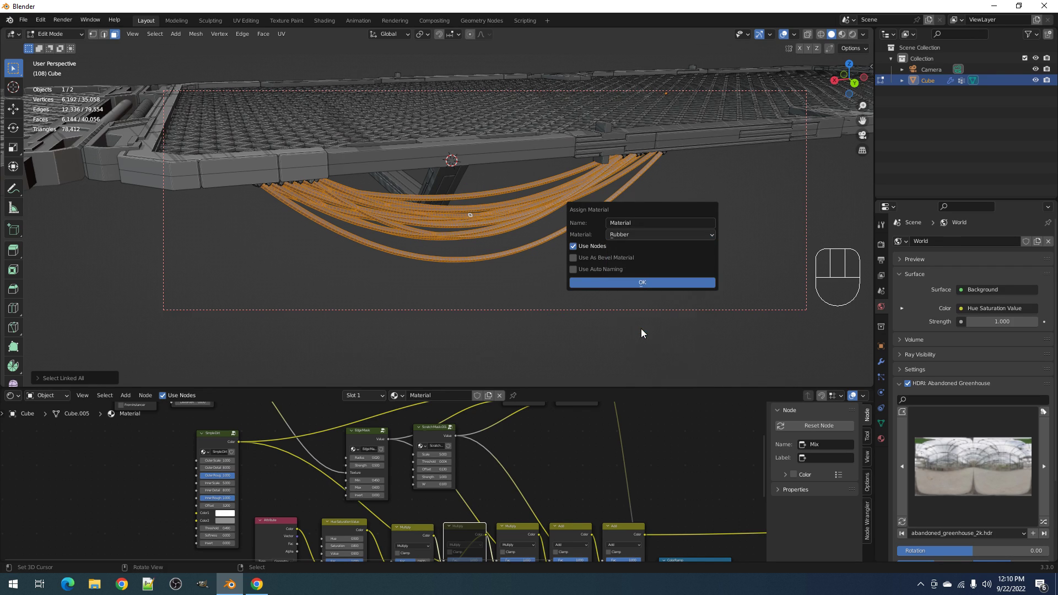
click(638, 283)
- Return to Object Mode, deselect everything and show the platform in rendered shading
key(Tab)
key(alt+a)
key(z)
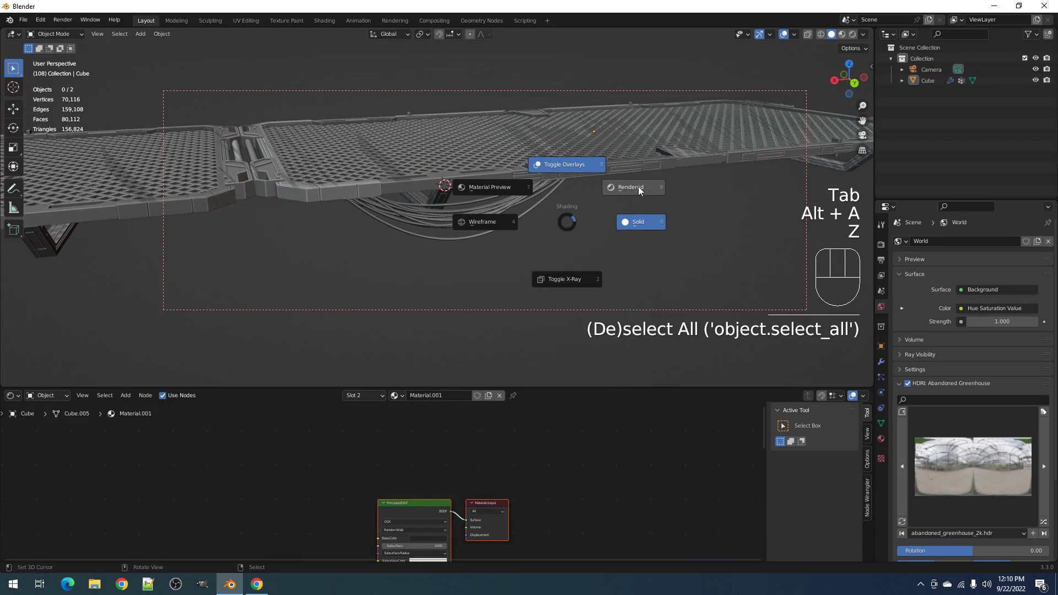
click(638, 186)
mouse_move(601, 243)
middle_down()
mouse_move(615, 265)
mouse_move(607, 247)
middle_up()
- Lighten the cables' rubber material to a dark grey
key(alt+x)
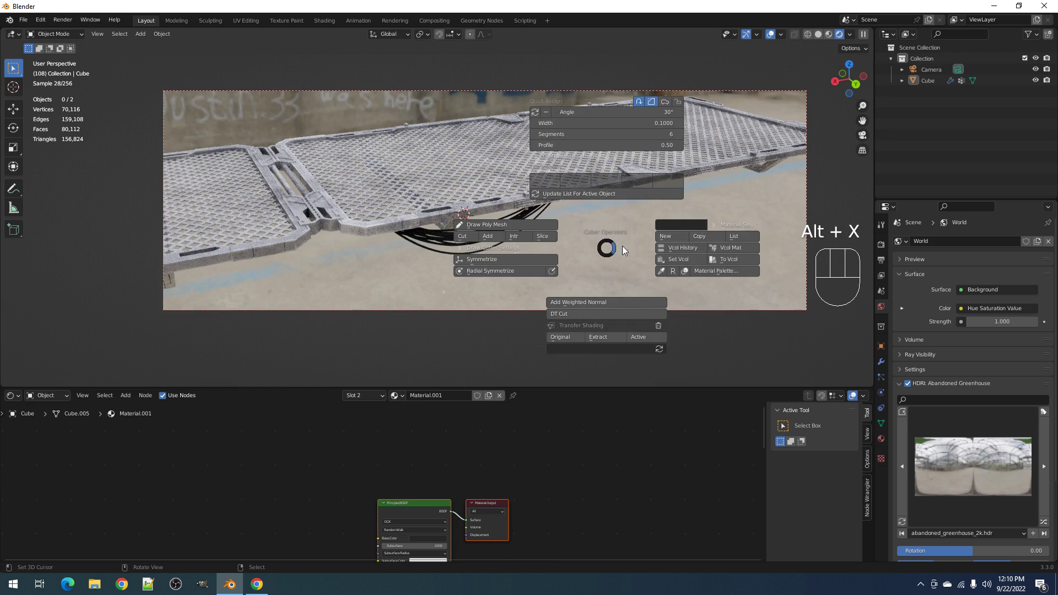
click(676, 228)
click(750, 104)
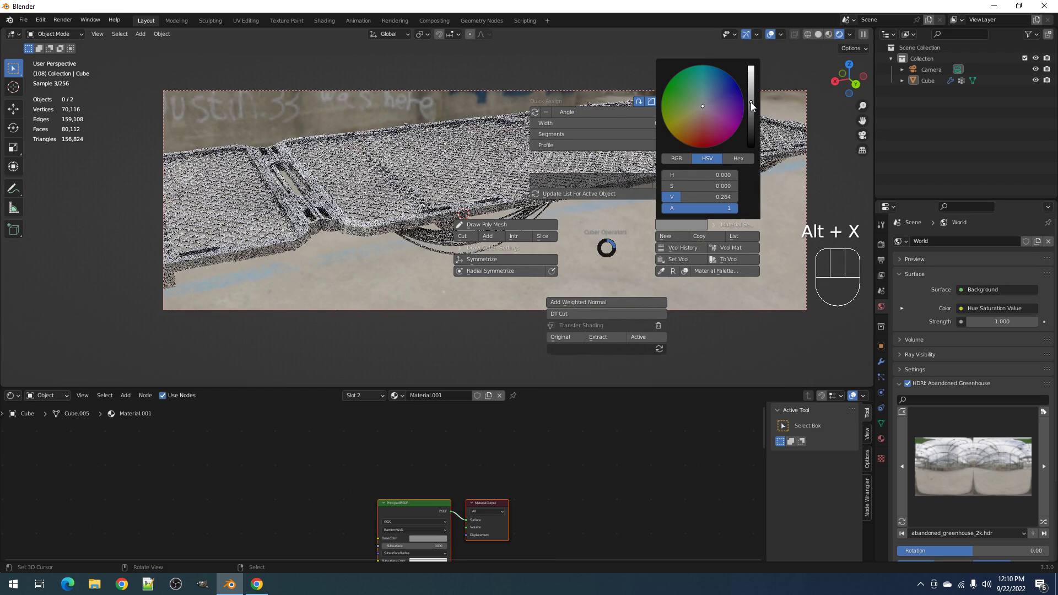
- In solid shading, pick a platform face in Edit Mode to make the first material slot active, then return to Object Mode with nothing selected
key(z)
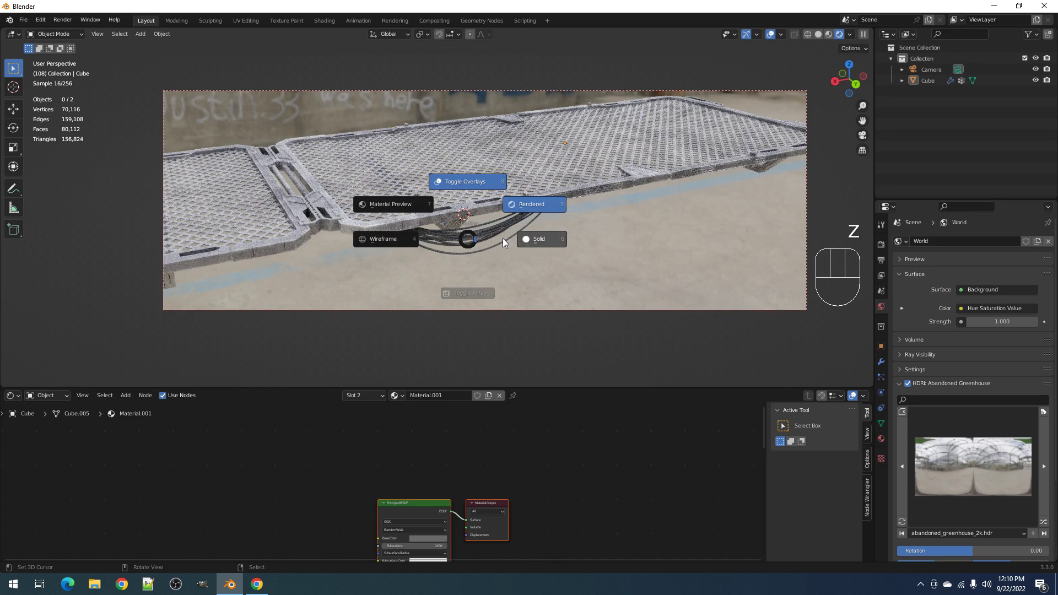
click(546, 238)
click(557, 193)
key(Tab)
key(3)
click(558, 198)
key(3)
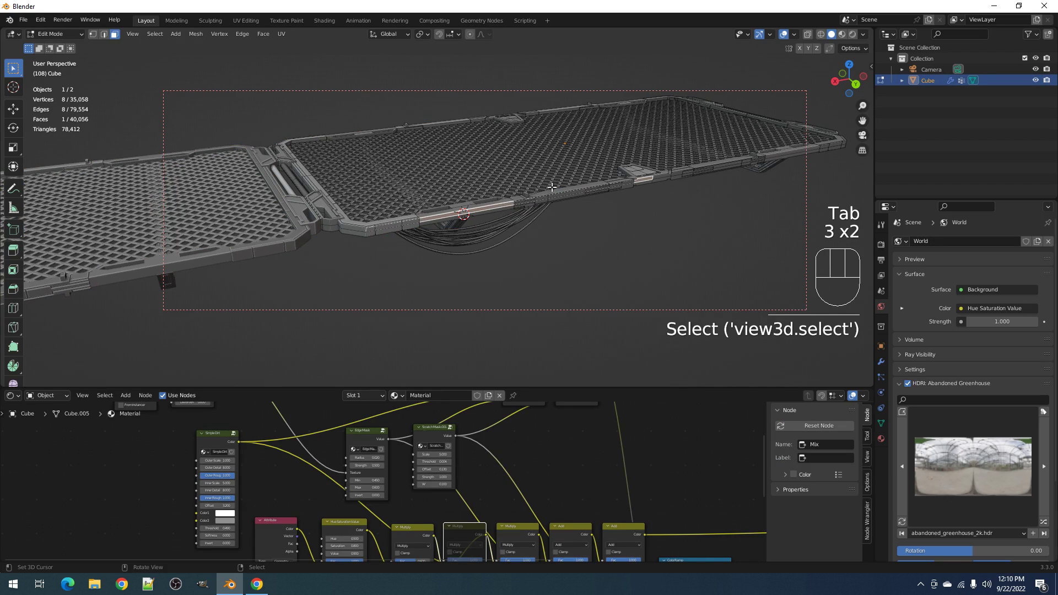
key(Tab)
key(alt+a)
- Switch to rendered shading near the platform's front edge and preview the output of the Edge Mask node
shift+middle_drag(540, 193, 523, 200)
key(z)
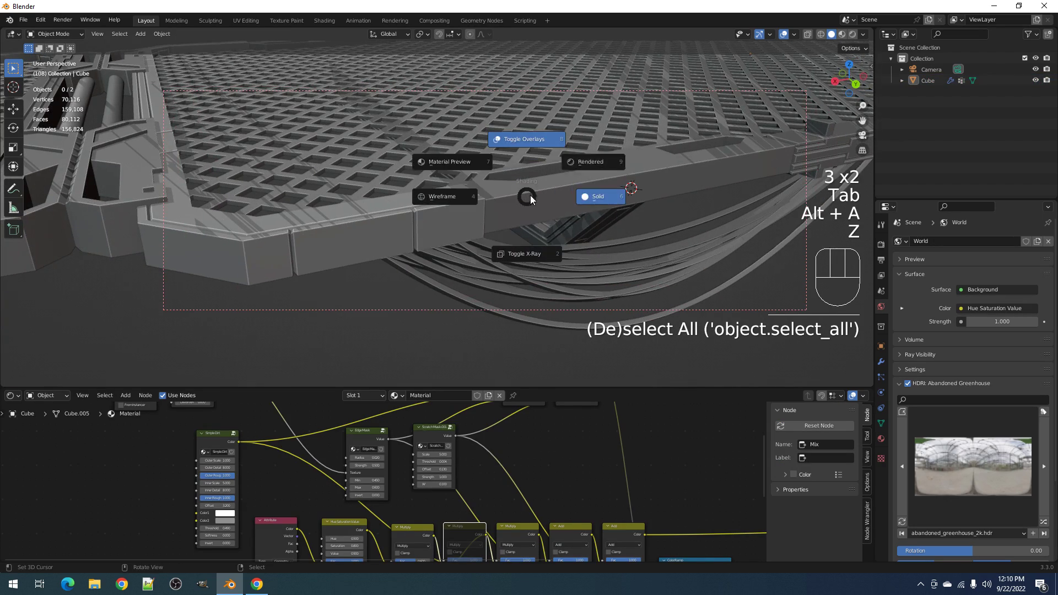
click(576, 167)
scroll(522, 486, down, 2)
mouse_move(537, 465)
middle_down()
mouse_move(477, 422)
mouse_move(513, 500)
mouse_move(539, 485)
middle_up()
scroll(381, 488, up, 5)
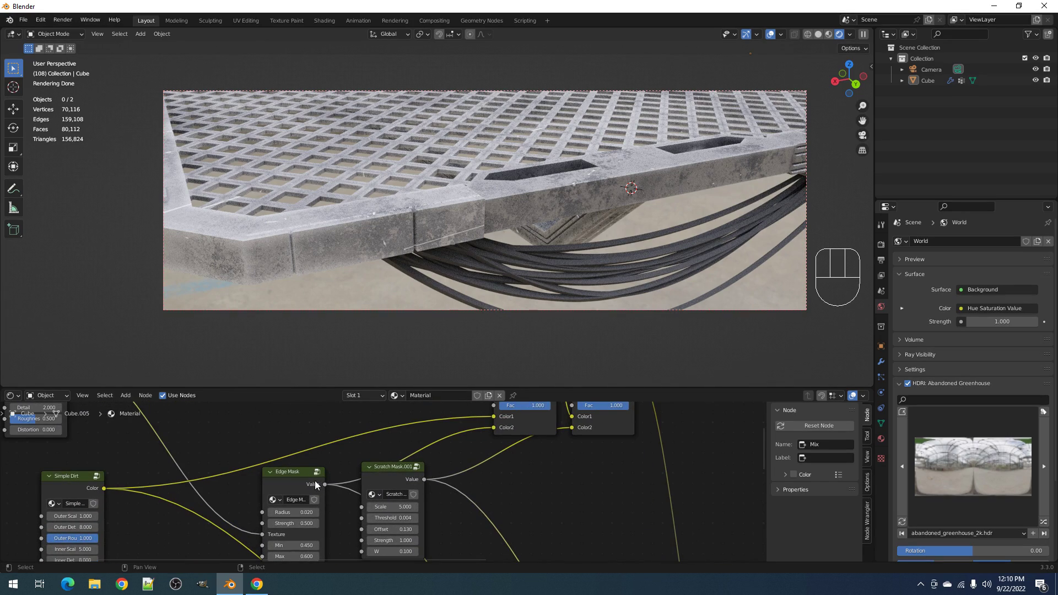
ctrl+shift+click(288, 480)
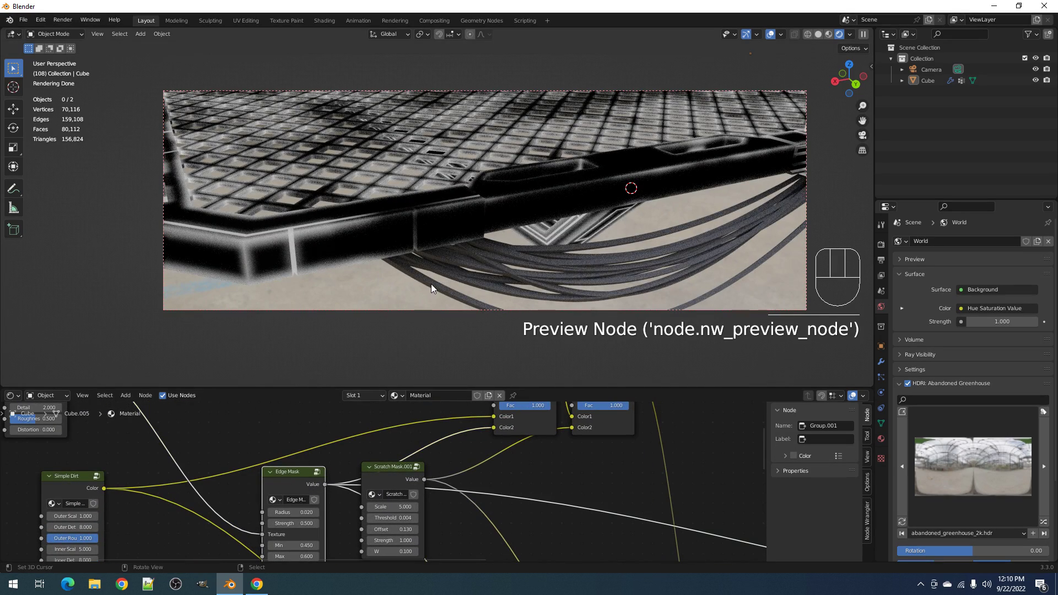
- Set the Edge Mask node's radius to 0.01
scroll(414, 287, down, 1)
scroll(393, 488, up, 2)
click(393, 488)
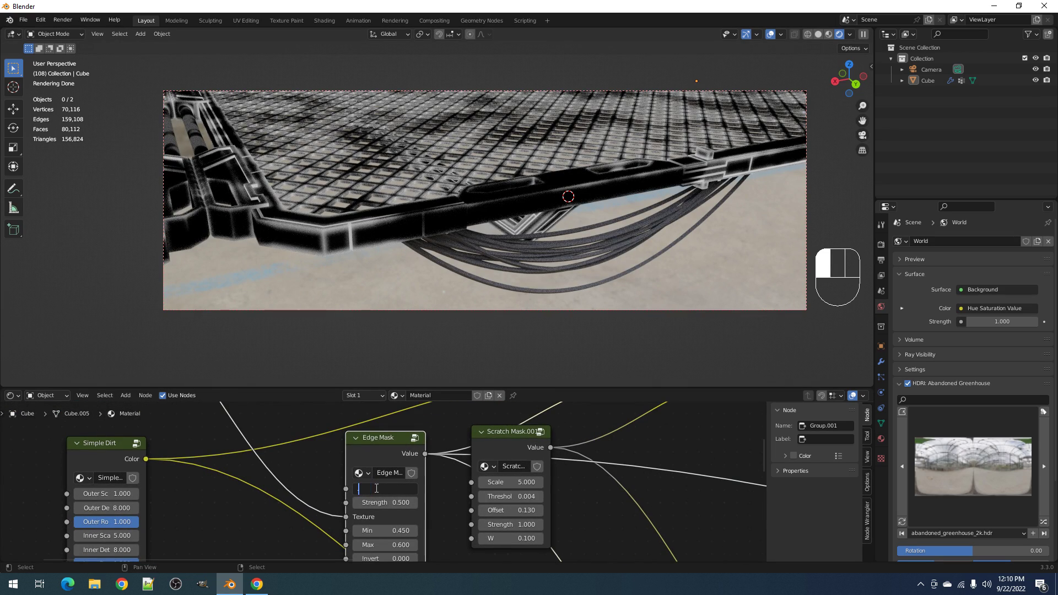
text(.01)
key(Return)
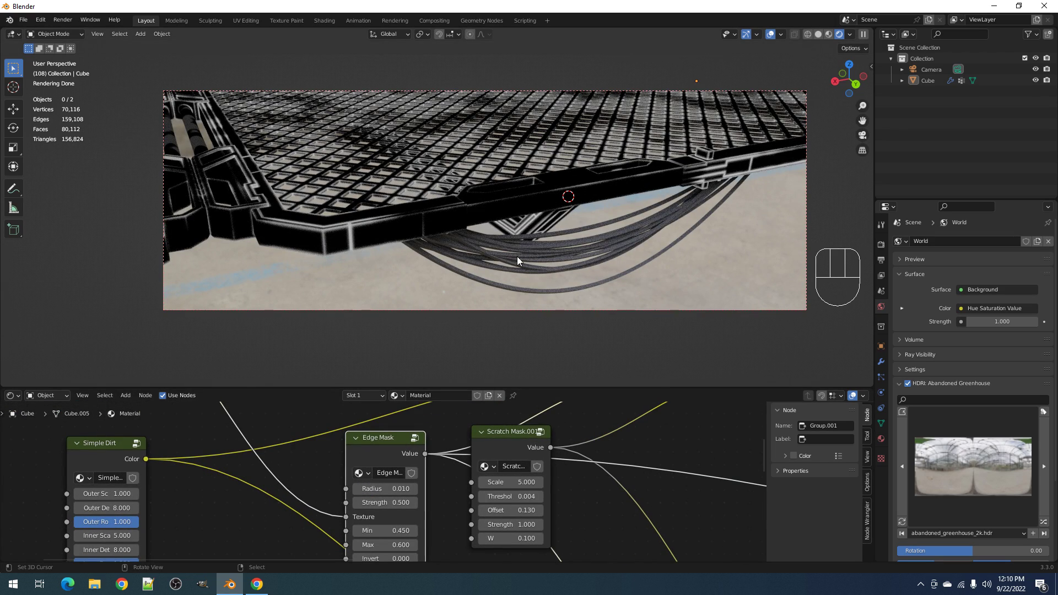
- Set the scale of the noise texture feeding the Edge Mask to 10
scroll(152, 489, down, 1)
middle_drag(193, 422, 240, 454)
click(230, 450)
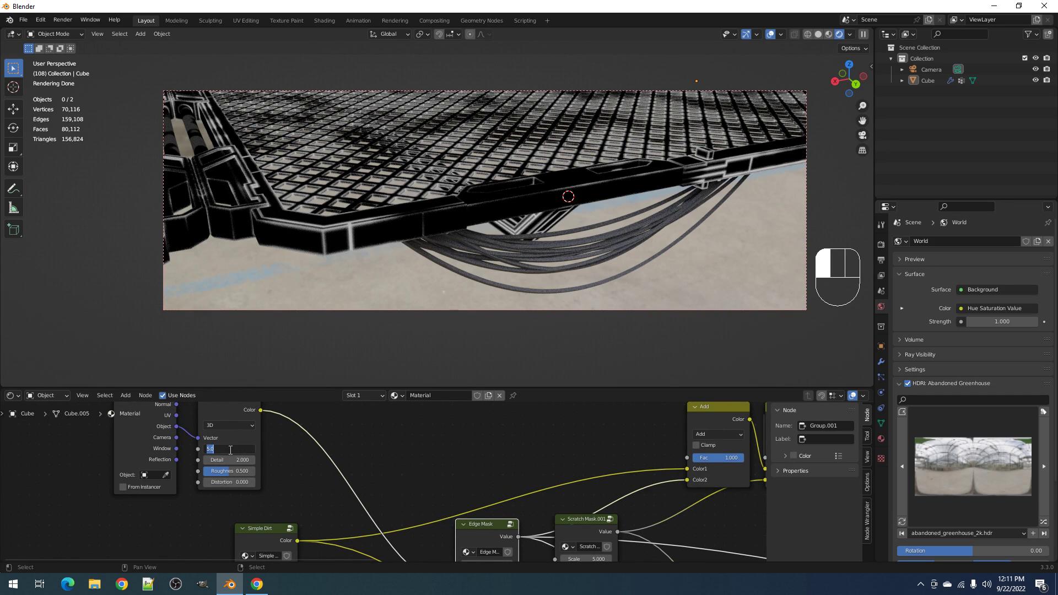
text(10)
key(Return)
- Reduce the Edge Mask node's radius to 0.005
middle_drag(332, 523, 294, 442)
click(439, 487)
text(0.005)
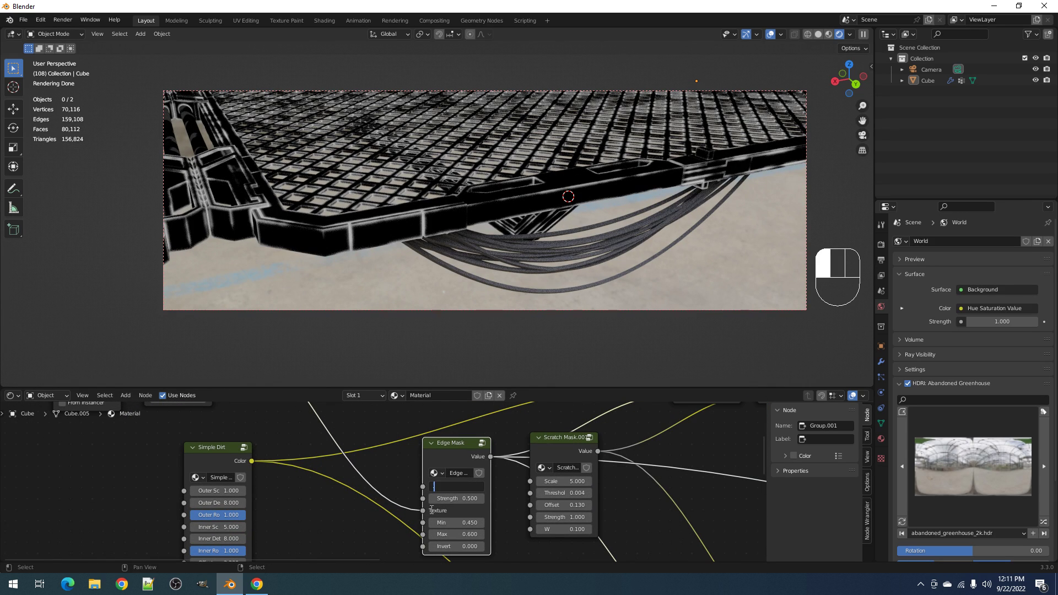
key(Return)
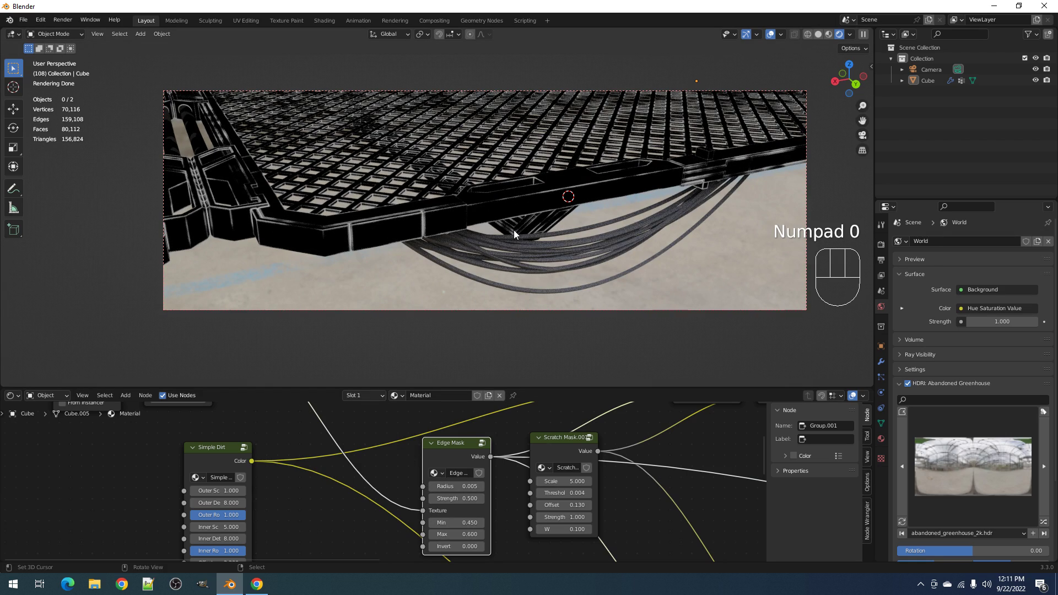
- Preview the output of the Scratch Mask node on the platform and set its scale to 10
scroll(521, 203, down, 5)
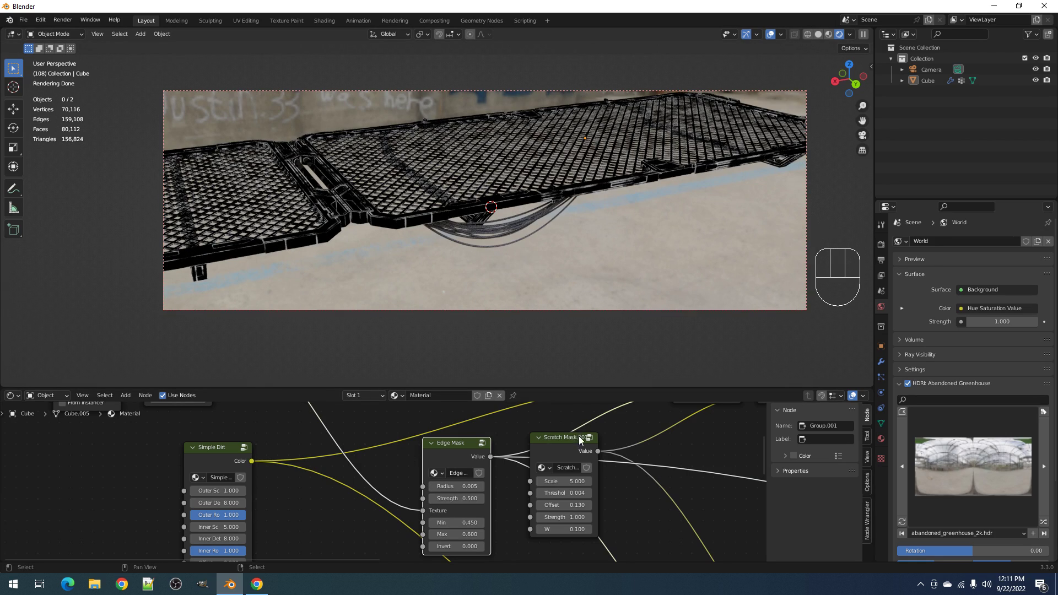
ctrl+shift+click(568, 451)
scroll(574, 229, up, 3)
middle_drag(574, 229, 569, 243)
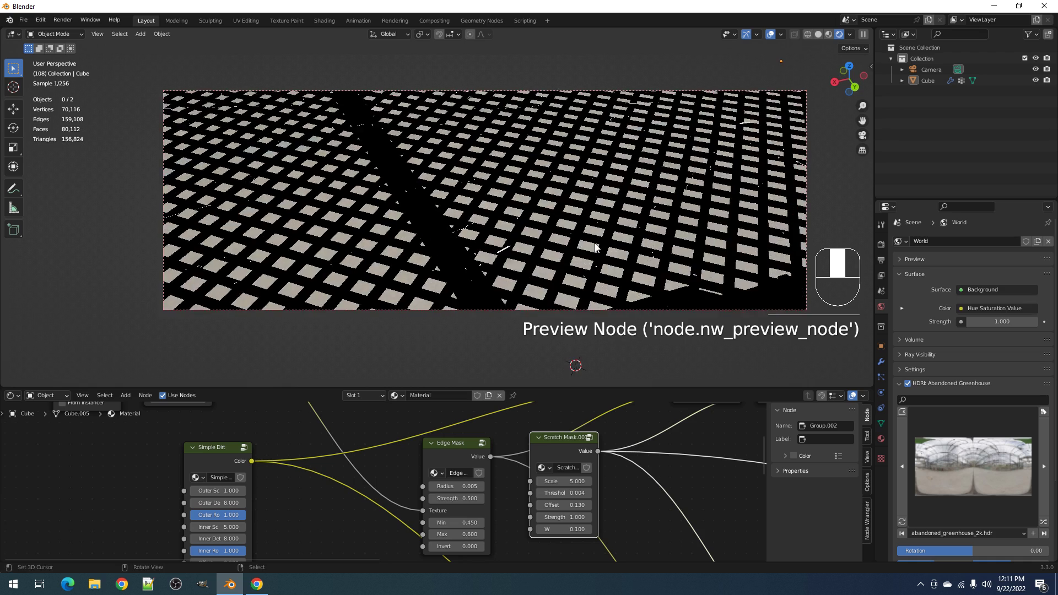
scroll(584, 245, down, 5)
click(568, 484)
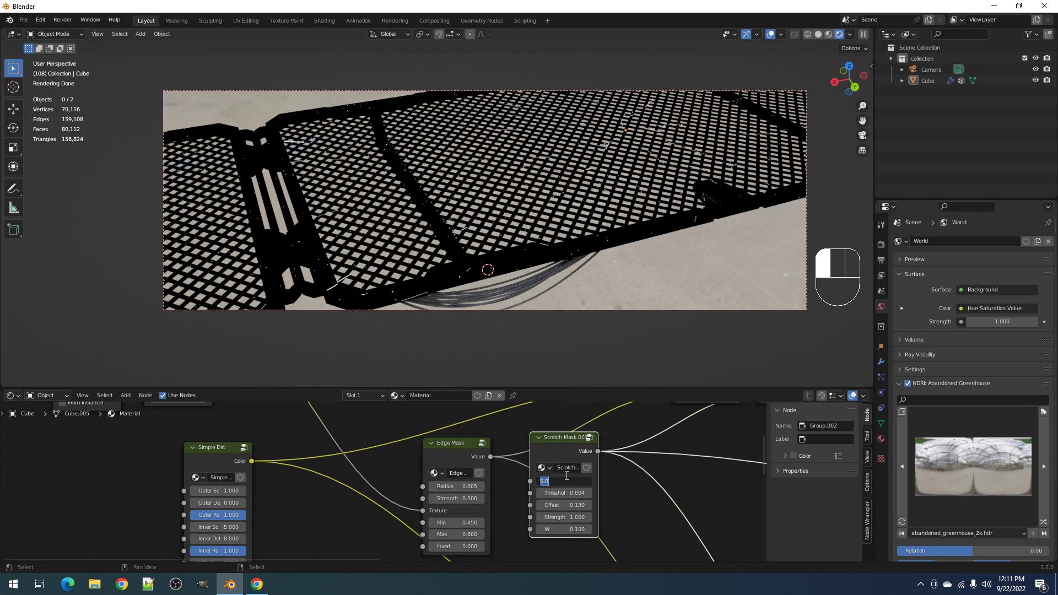
text(10)
key(Return)
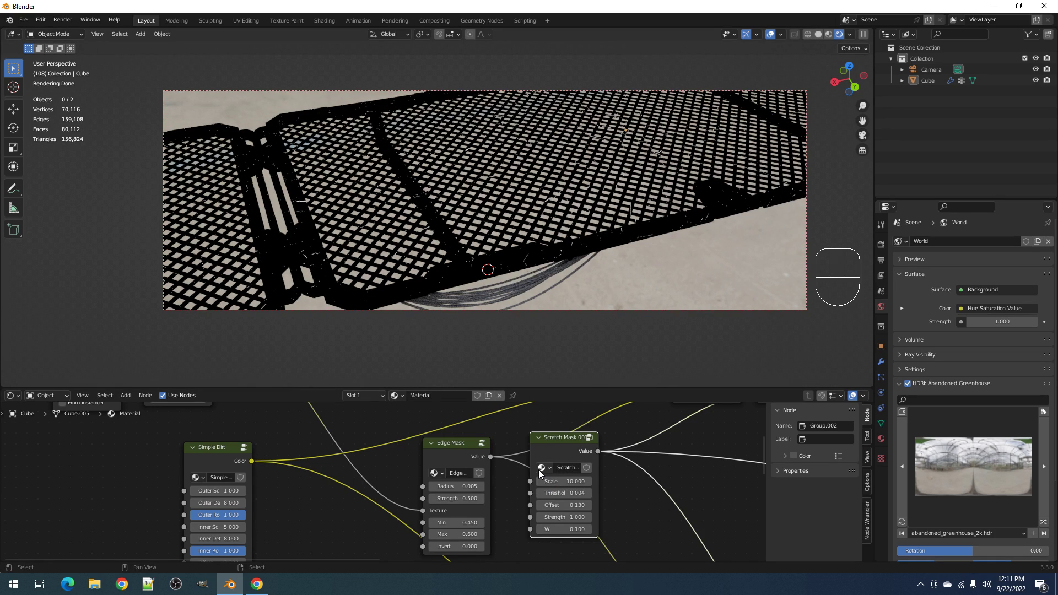
- Preview the Principled BSDF output to show the full material on the platform's front edge
scroll(594, 492, down, 3)
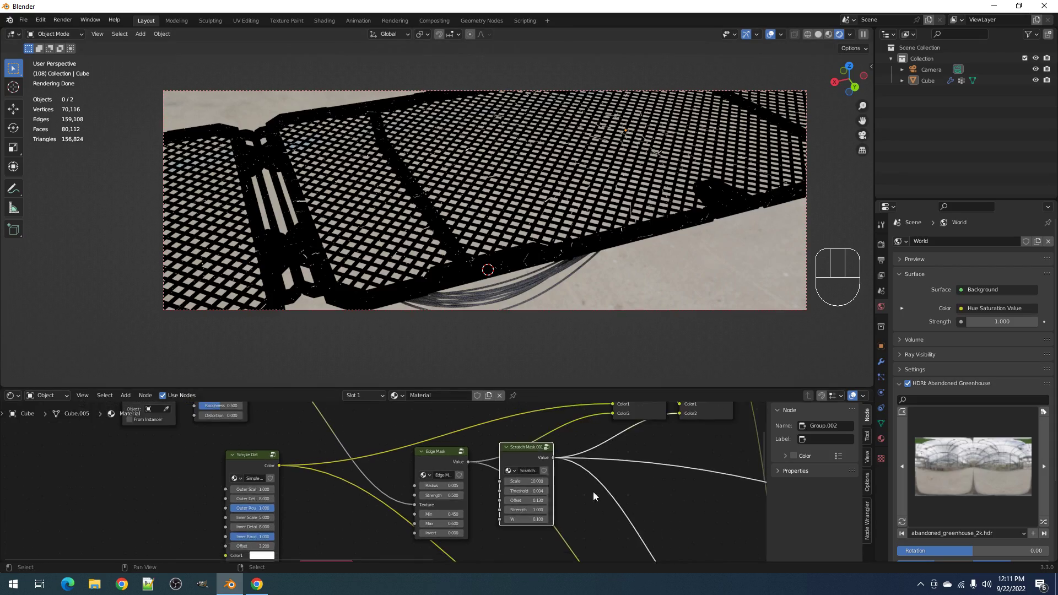
middle_drag(647, 513, 369, 430)
ctrl+shift+click(659, 437)
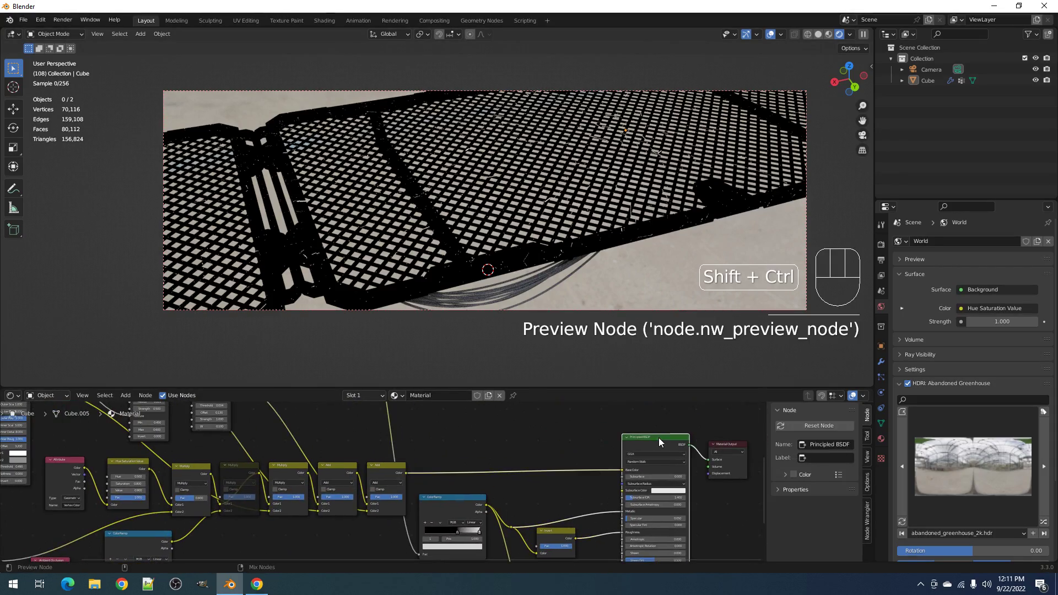
shift+middle_drag(604, 266, 627, 218)
scroll(626, 220, up, 5)
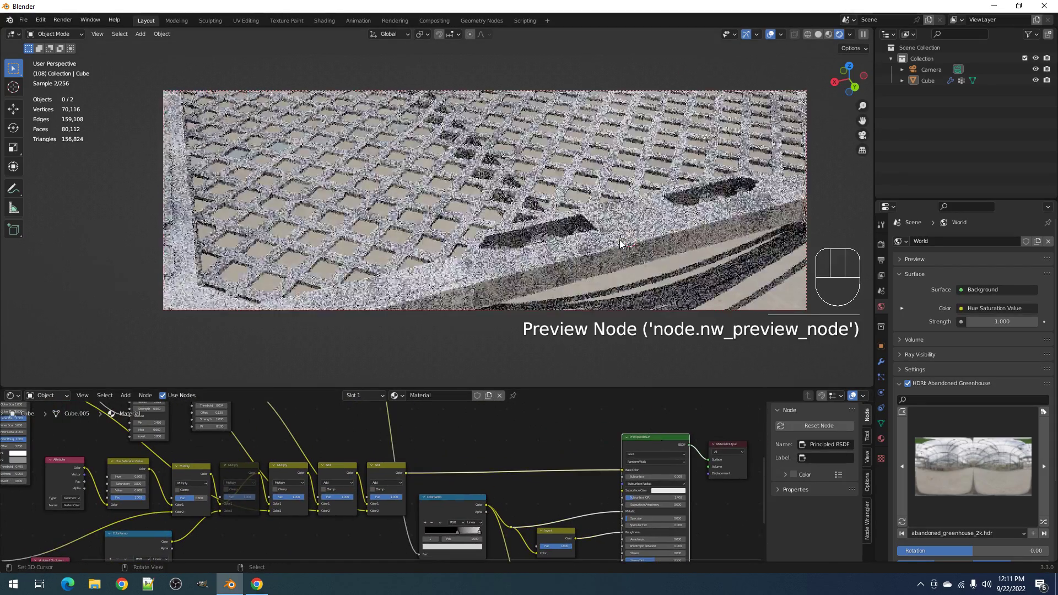
- Change Color1 of the Simple Dirt node to a light tan, trying a dark grey and a deep blue on the way
scroll(224, 525, down, 1)
middle_drag(225, 525, 521, 531)
scroll(376, 504, up, 2)
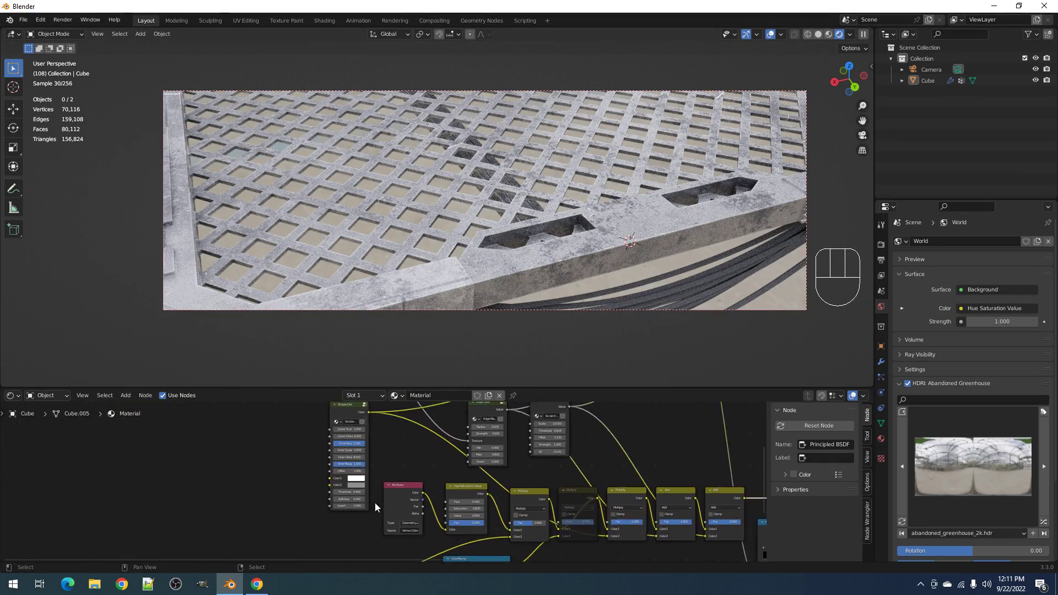
click(356, 479)
click(406, 402)
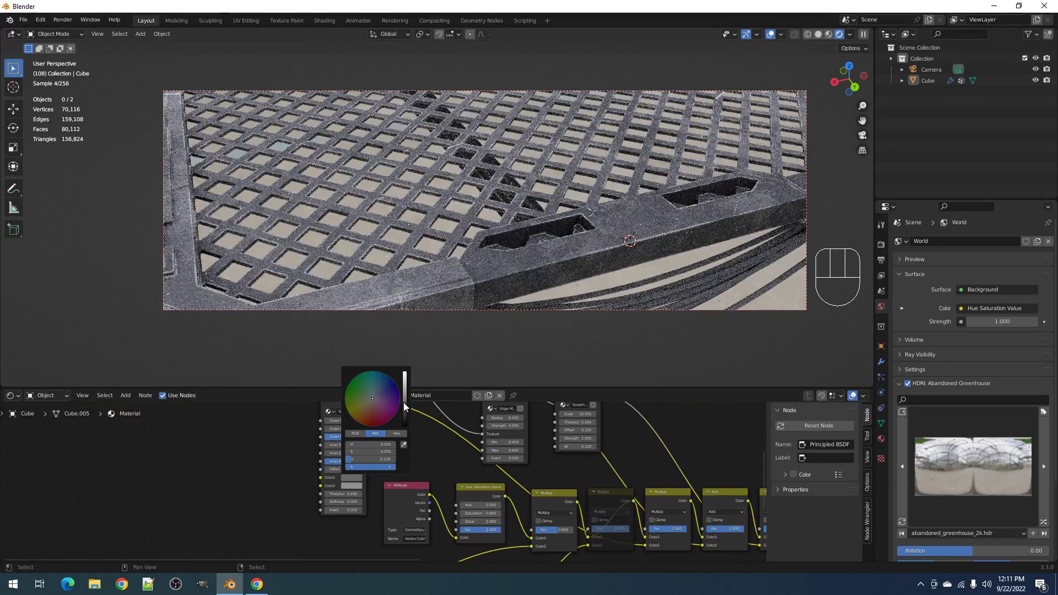
click(400, 391)
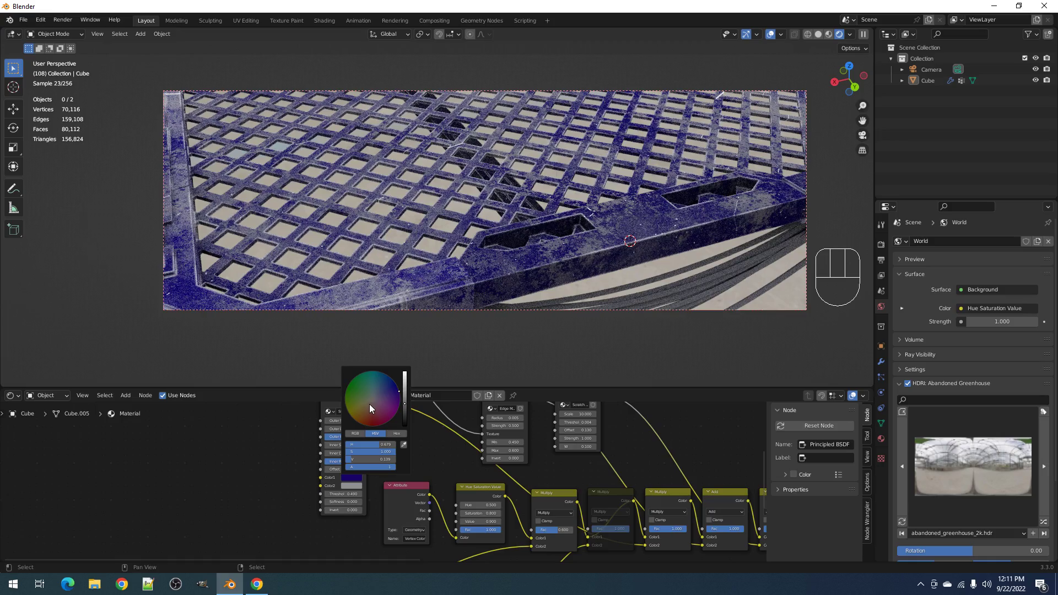
click(368, 406)
click(405, 379)
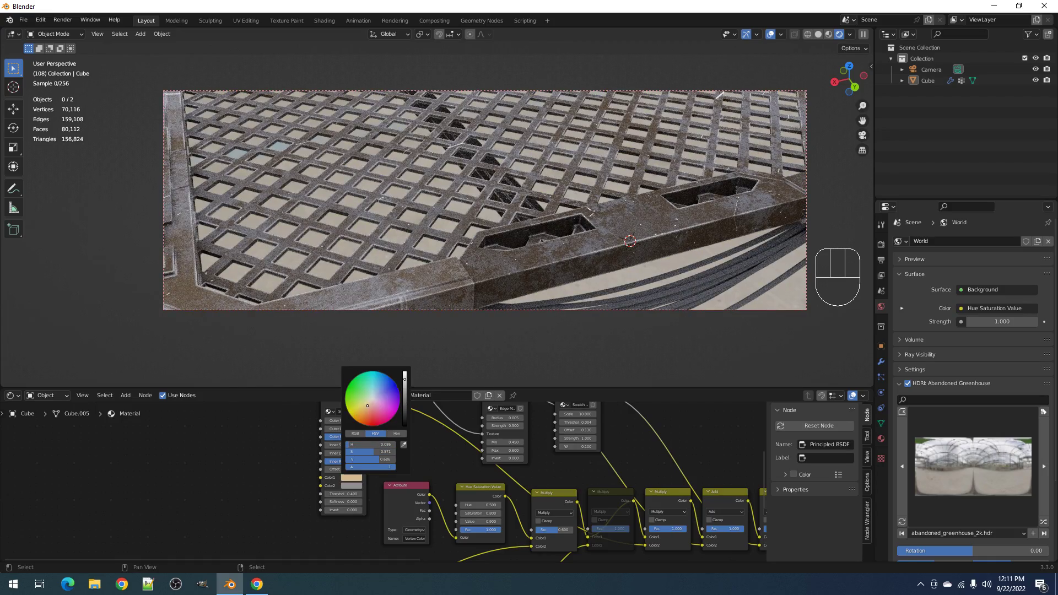
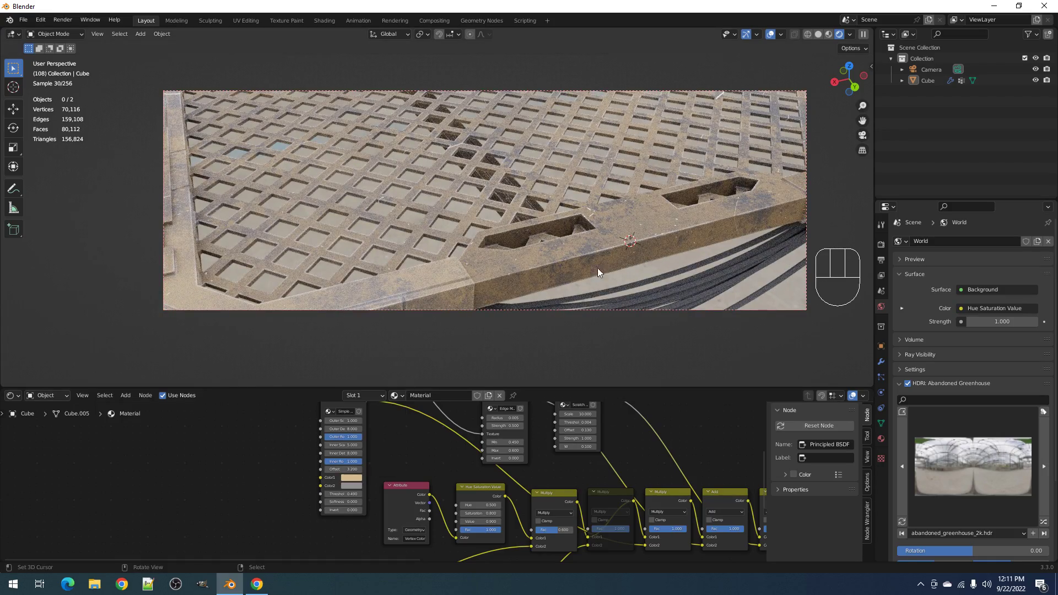
- Darken Color2 of the Simple Dirt node to a grey with value 0.139 and set the threshold to 0.53
middle_drag(598, 268, 637, 231)
scroll(636, 231, up, 5)
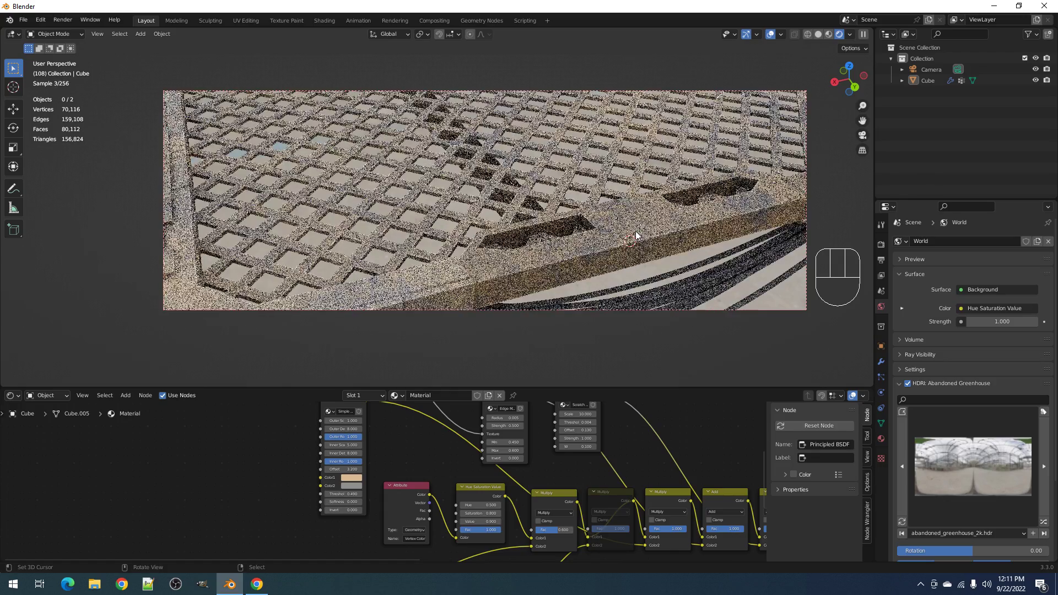
scroll(361, 488, up, 1)
click(353, 487)
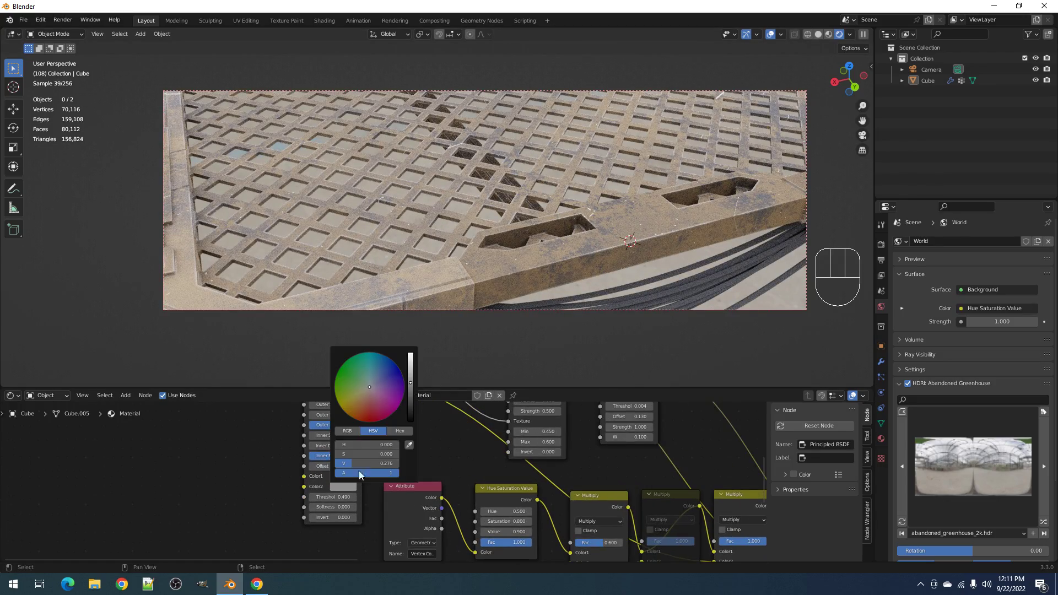
click(411, 394)
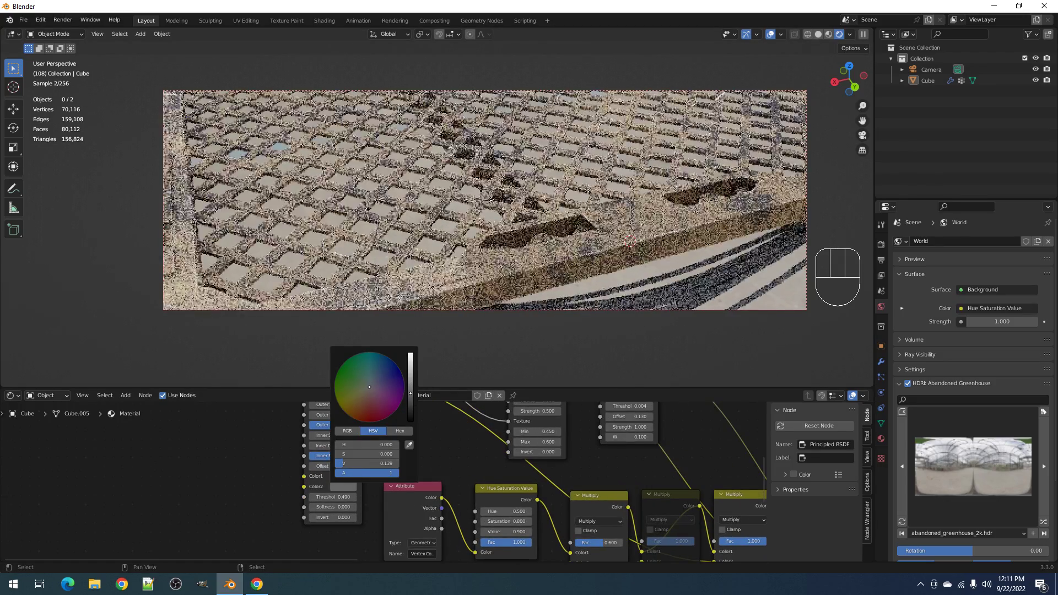
shift+drag(326, 497, 338, 497)
- View the whole platform from its far end and redraw a larger render region around it
scroll(573, 245, down, 5)
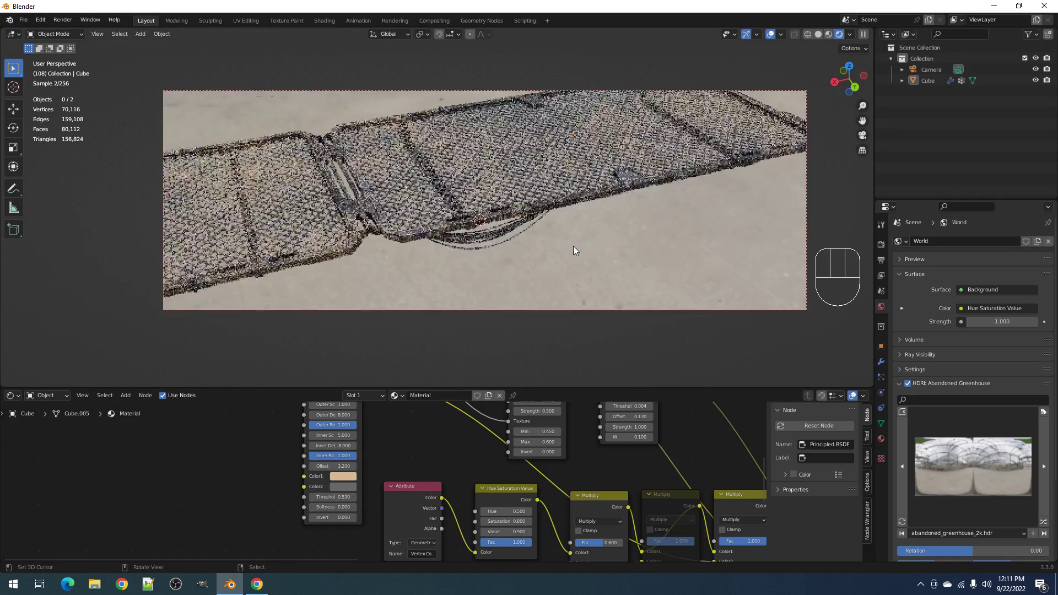
middle_drag(578, 266, 478, 248)
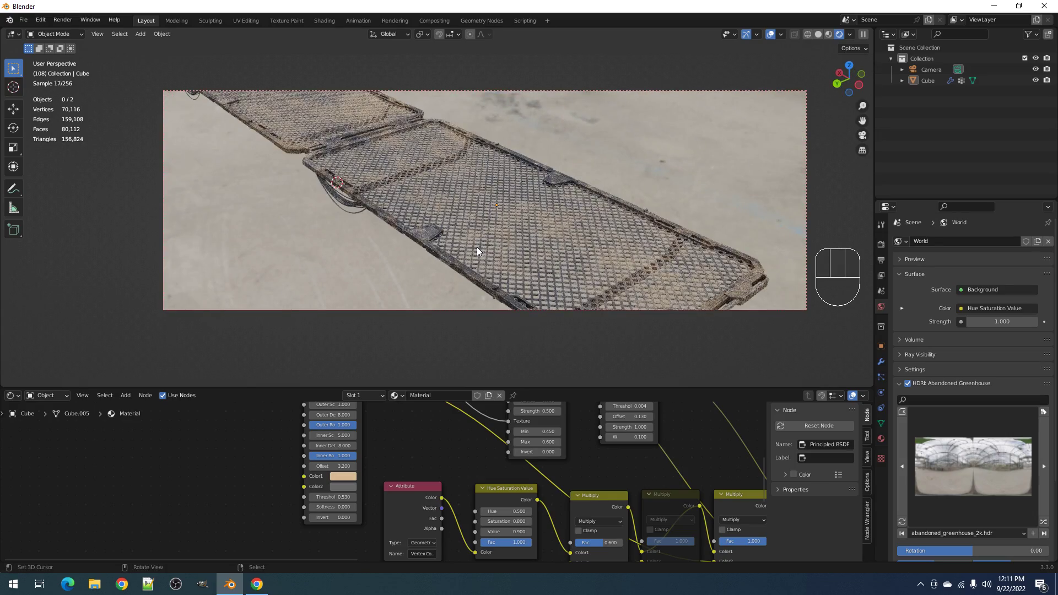
key(ctrl+b)
drag(151, 67, 807, 360)
- Try the cannon, empty_warehouse_01 and kloofendal_38d_partly_cloudy HDRIs as the world lighting
click(960, 459)
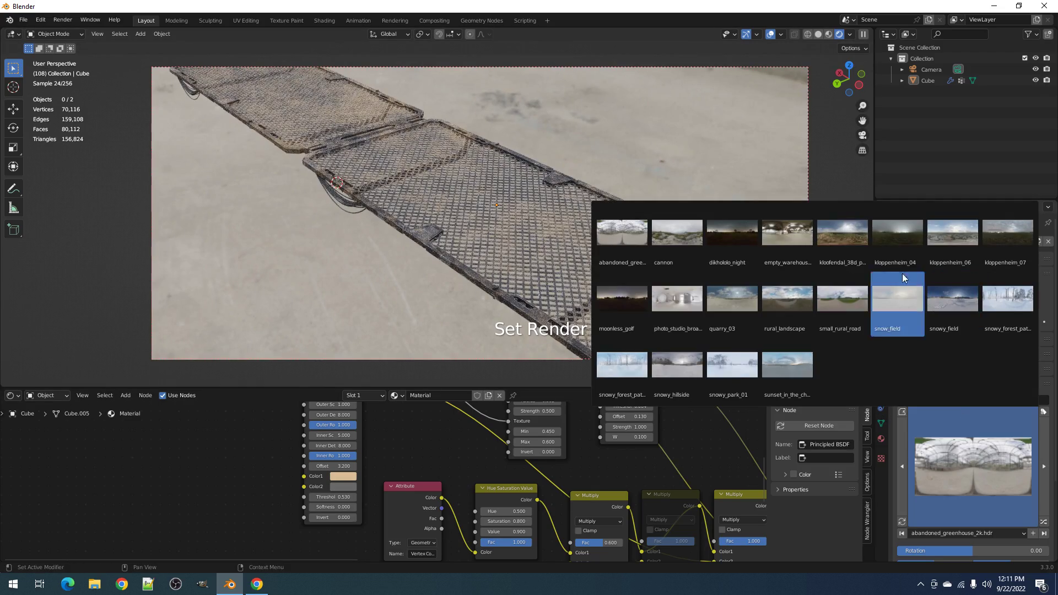
click(680, 232)
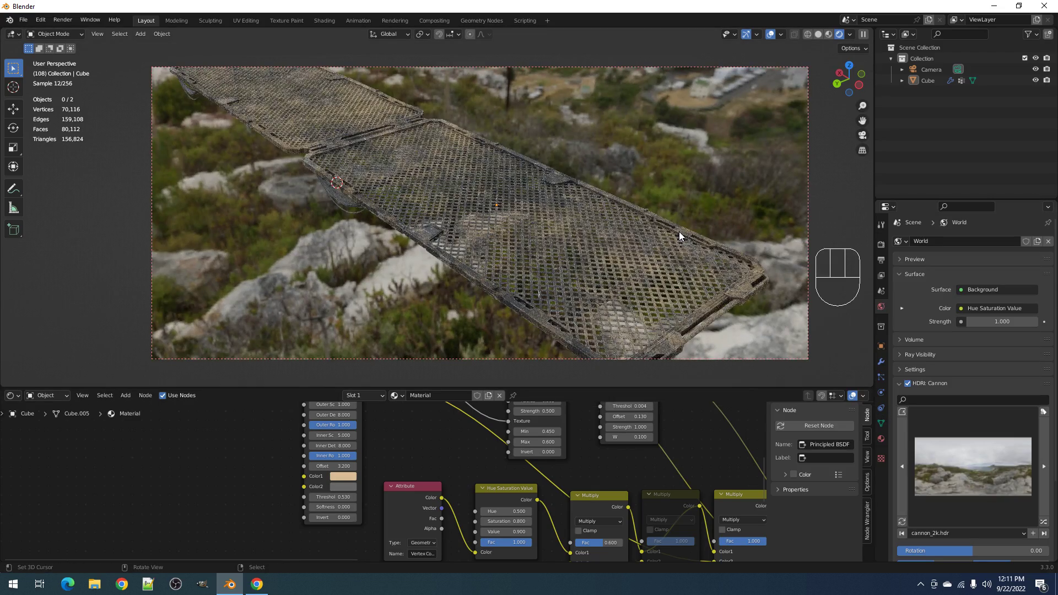
middle_drag(628, 278, 620, 270)
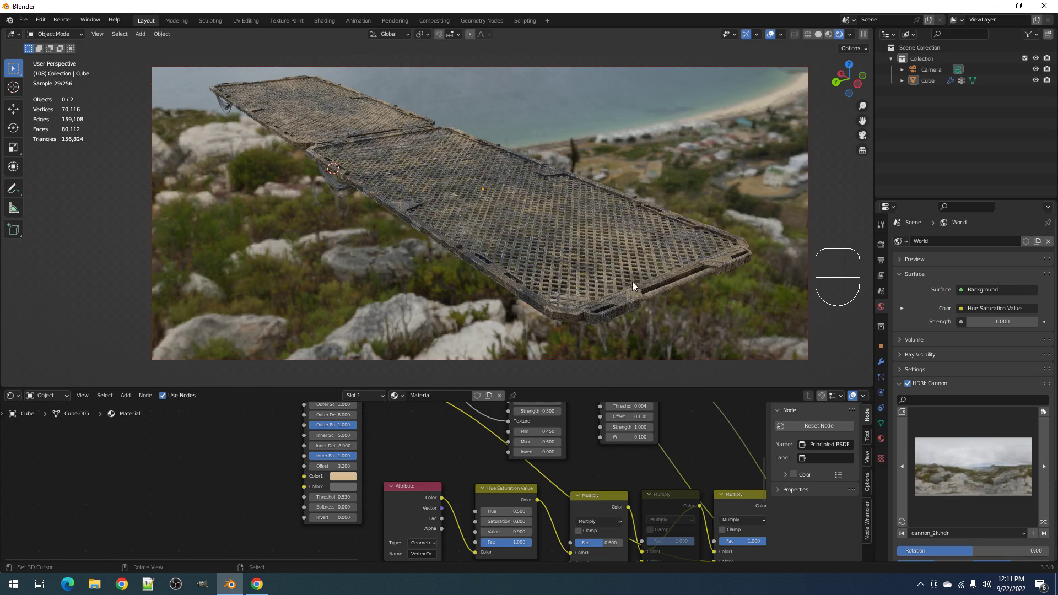
click(930, 478)
click(807, 243)
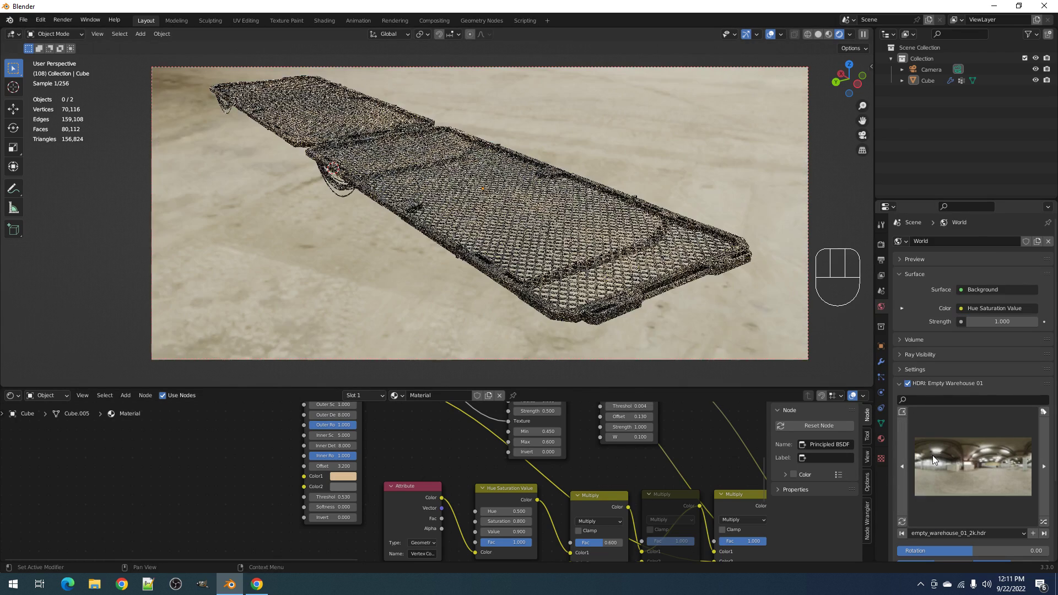
click(933, 456)
click(849, 246)
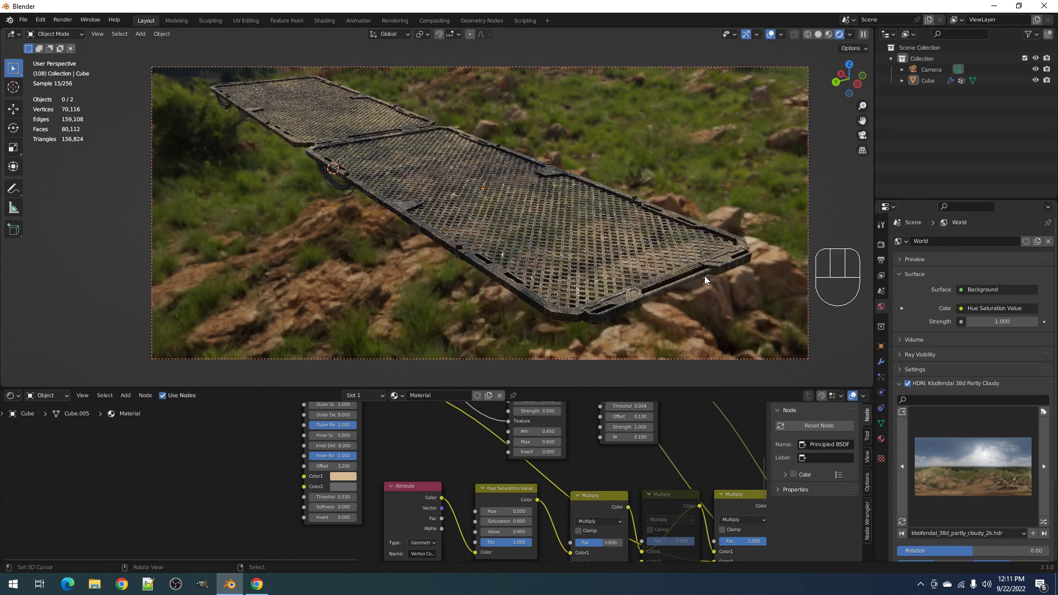
- Check the platform in solid shading and return to rendered shading
mouse_move(648, 287)
middle_down()
mouse_move(631, 297)
mouse_move(649, 295)
middle_up()
key(z)
click(729, 294)
key(z)
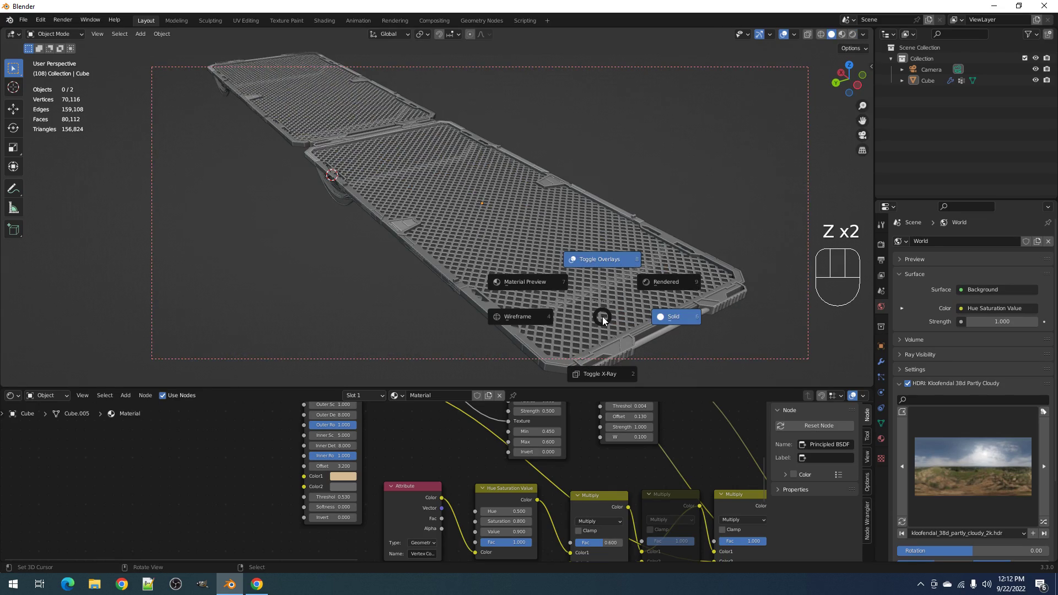
key(z)
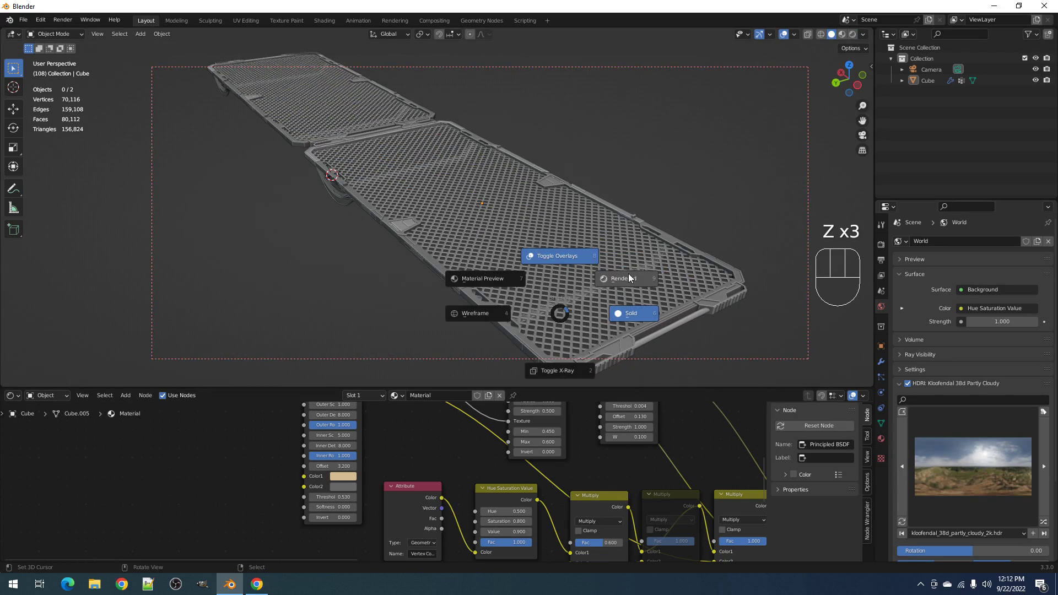
click(629, 275)
- Try the kloppenheim_04 and kloppenheim_06 HDRIs, and set the world lighting back to abandoned_greenhouse
click(927, 458)
click(934, 242)
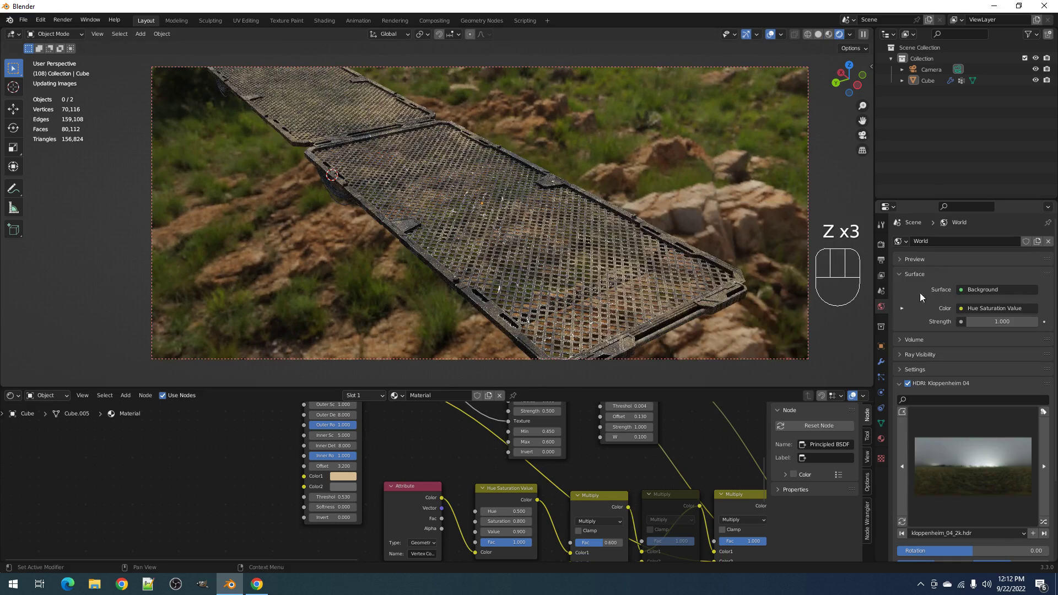
click(951, 471)
click(967, 253)
click(961, 452)
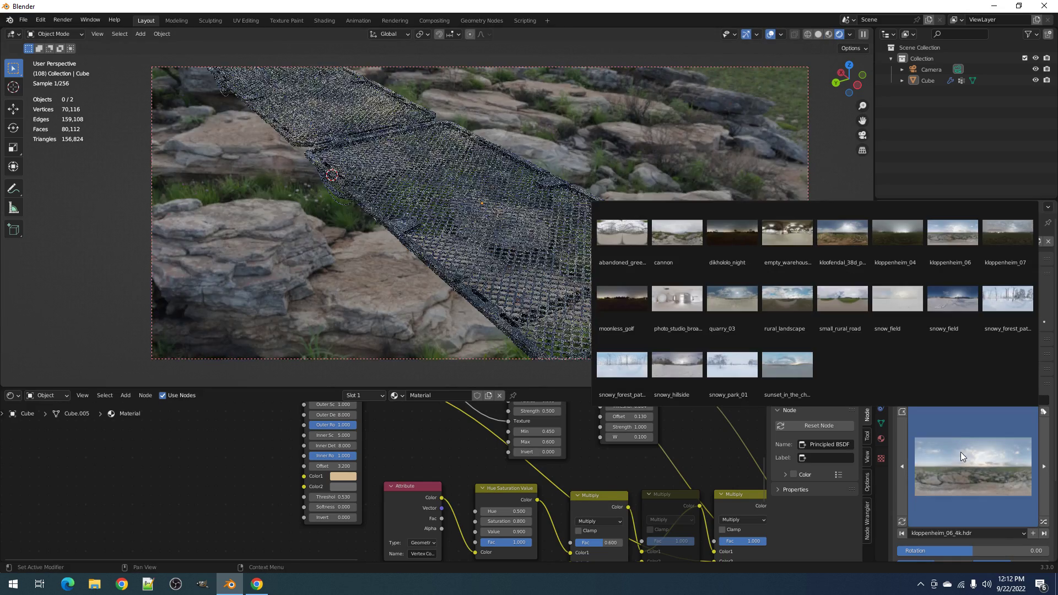
click(643, 239)
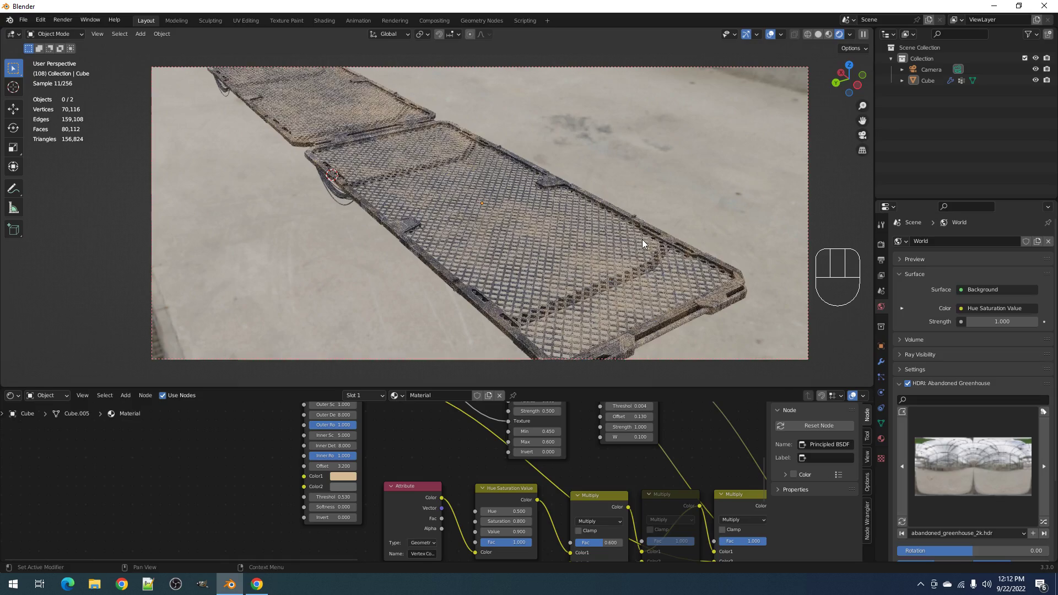
- Inspect the grating and the platform's outer edge up close in rendered shading, and check the edge in solid shading
scroll(642, 239, up, 5)
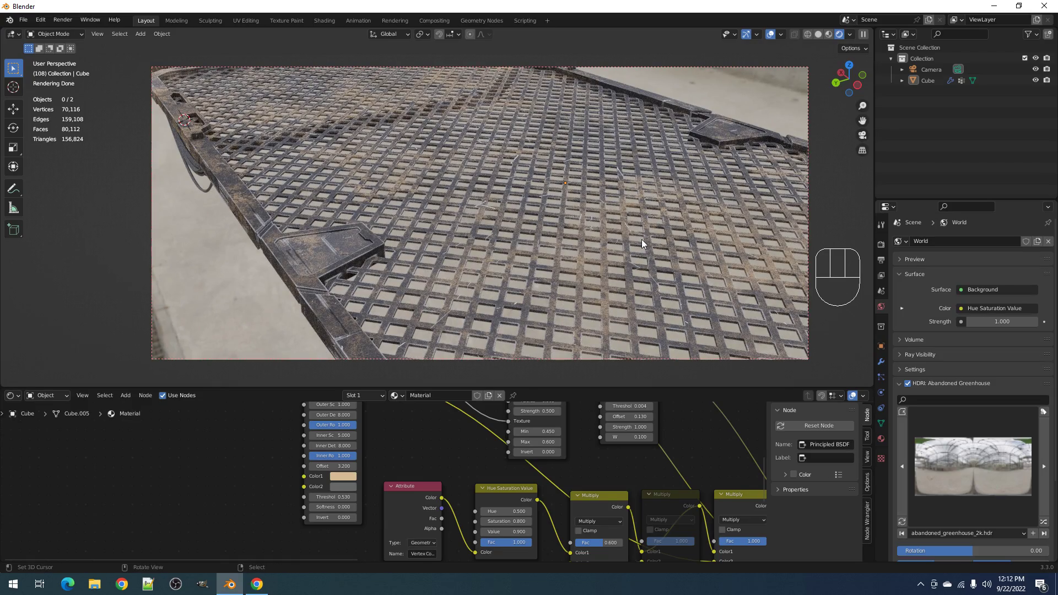
middle_drag(604, 251, 487, 295)
scroll(505, 276, up, 3)
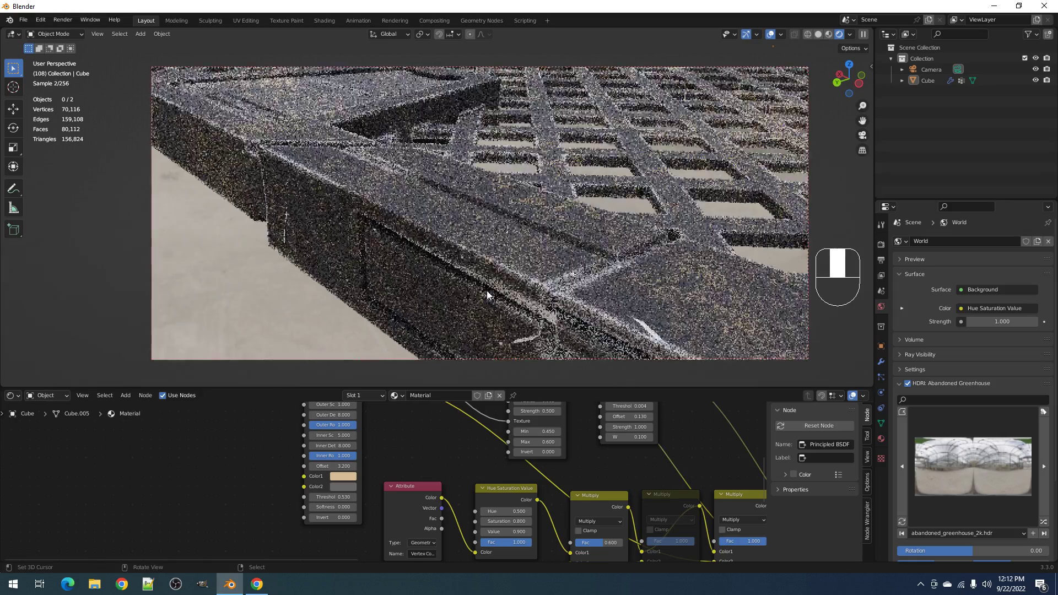
scroll(487, 290, down, 4)
key(z)
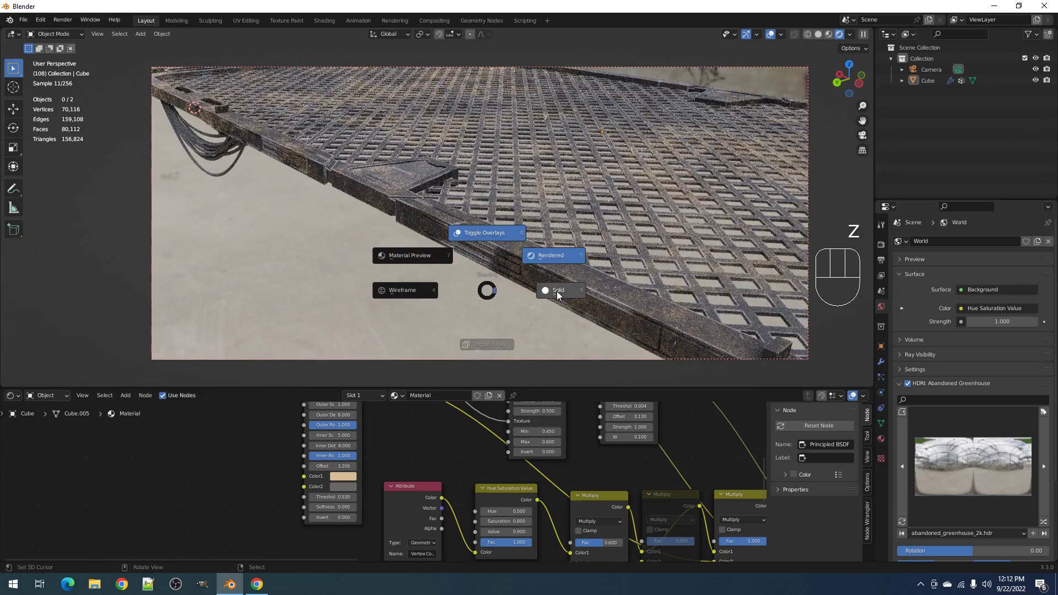
click(557, 295)
mouse_move(501, 267)
middle_down()
mouse_move(538, 268)
mouse_move(588, 304)
middle_up()
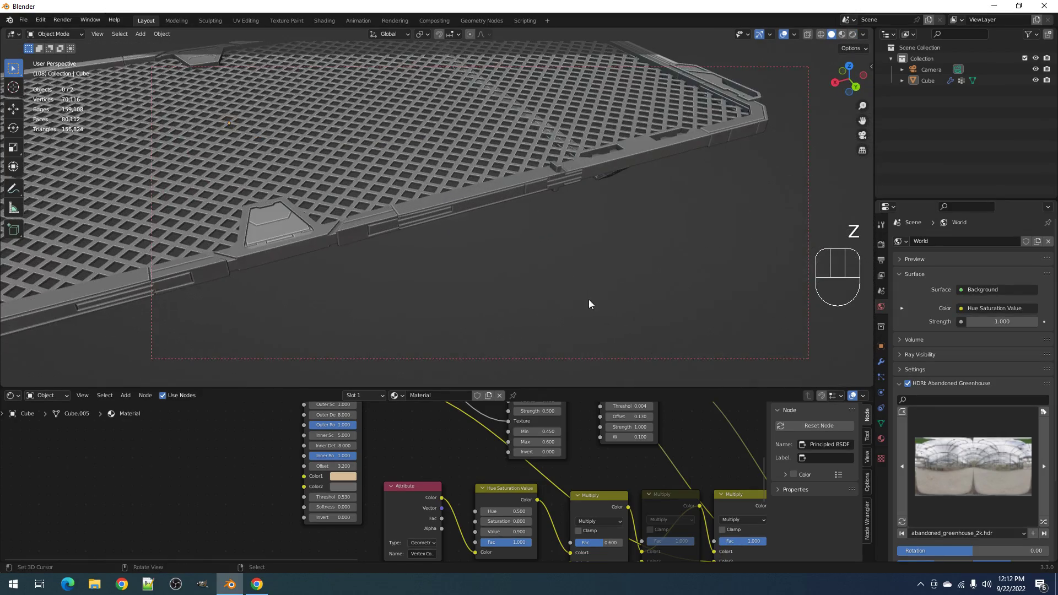
scroll(578, 484, down, 2)
- Compare the edge trim and corner plate in solid and rendered shading, ending in rendered shading
middle_drag(578, 483, 489, 456)
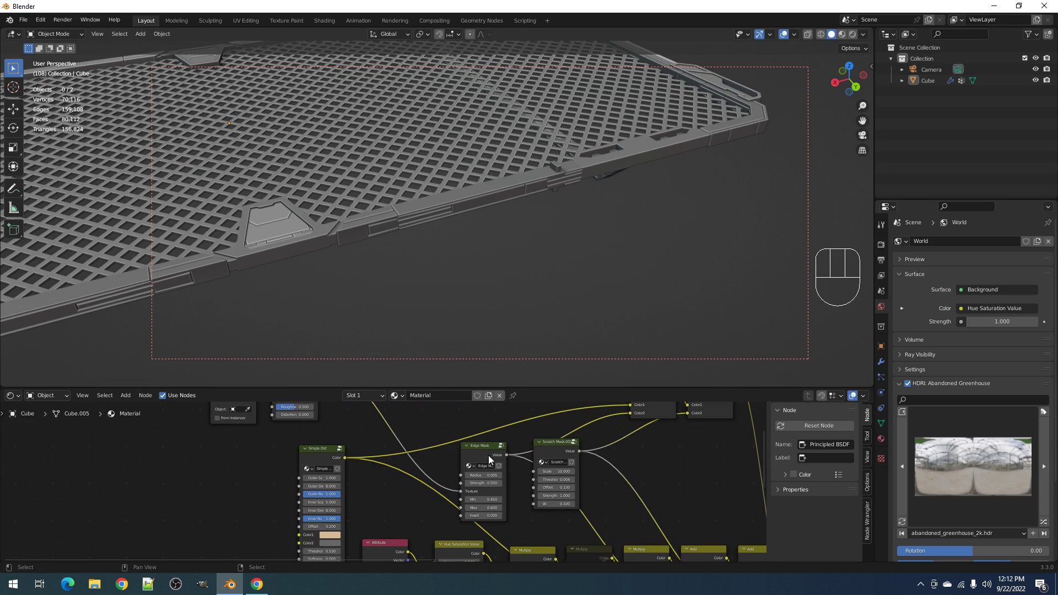
scroll(462, 221, up, 5)
key(z)
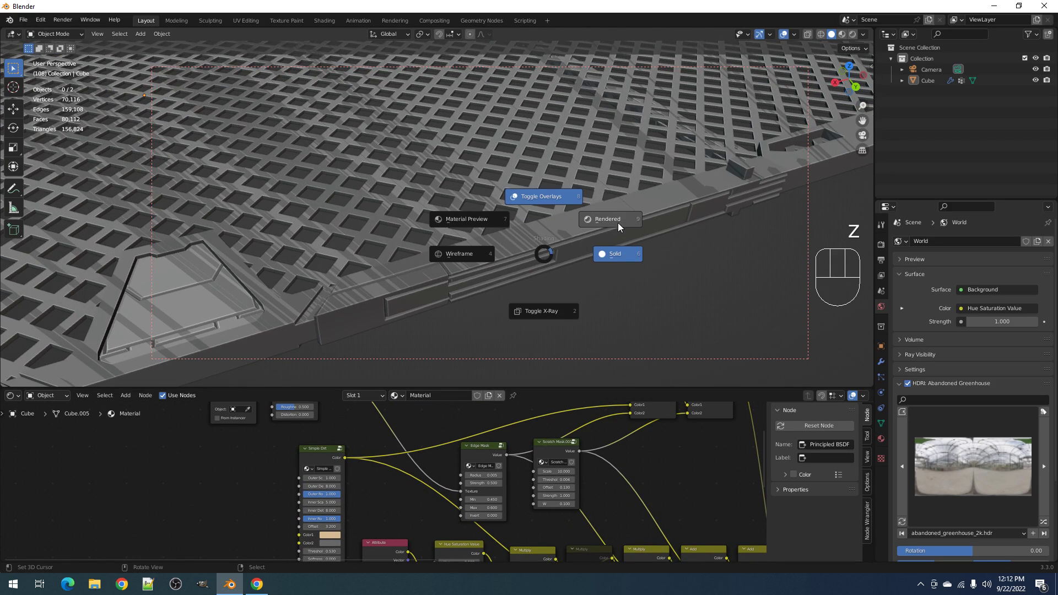
key(z)
click(577, 216)
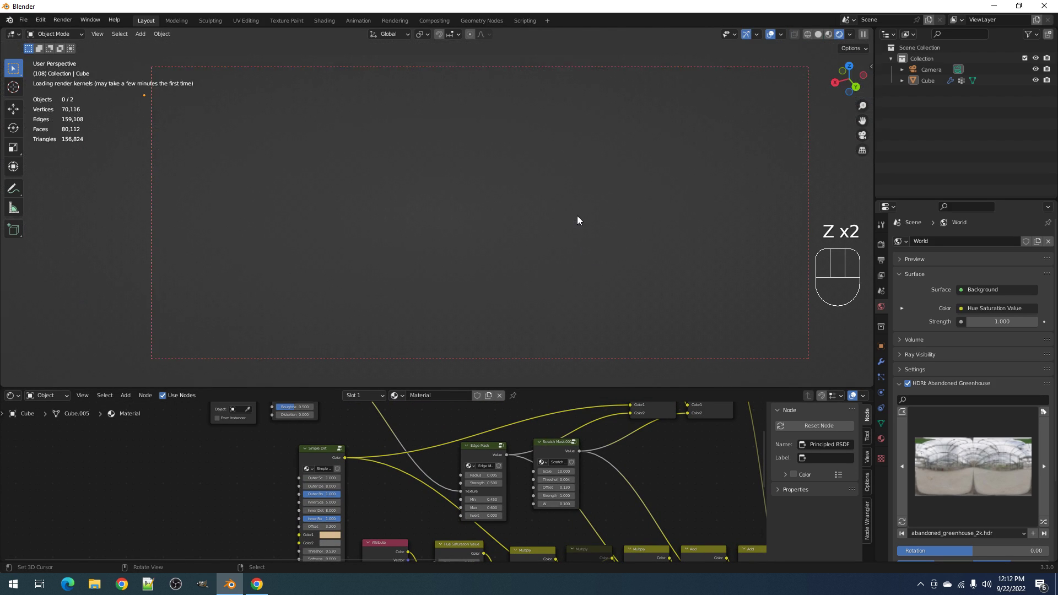
key(z)
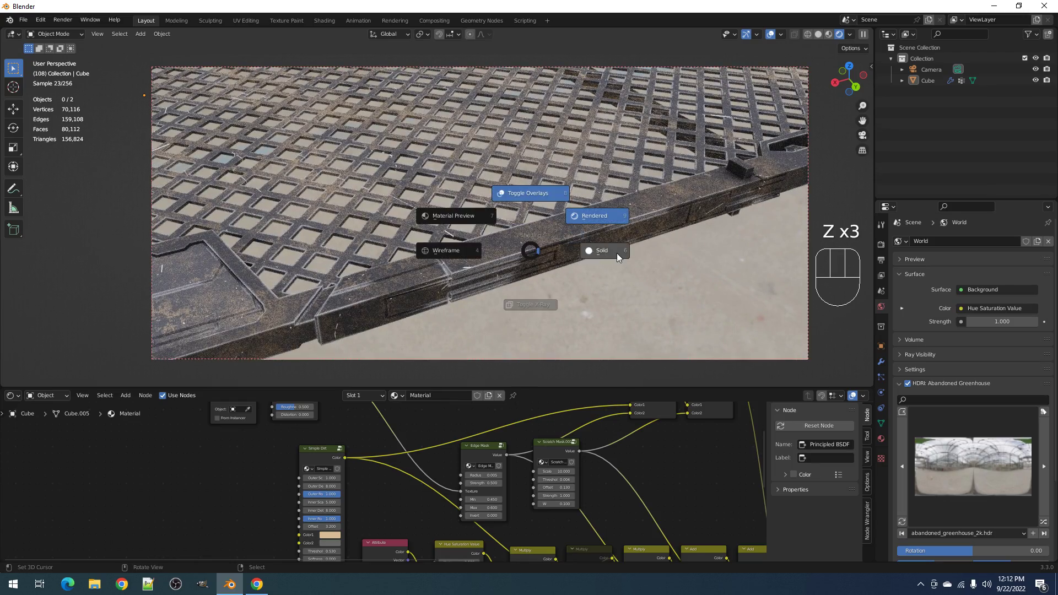
click(616, 254)
key(z)
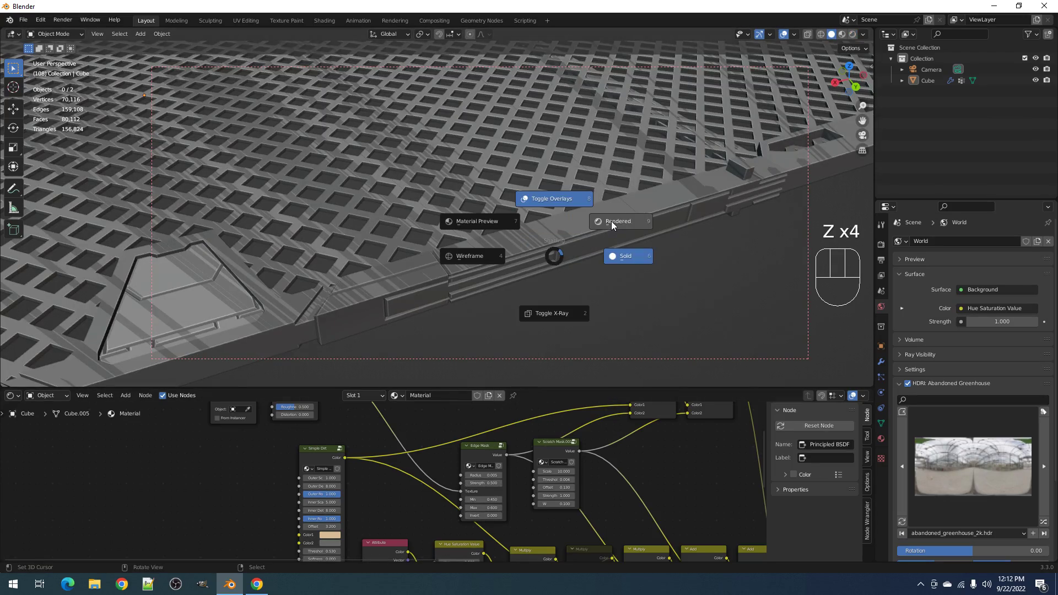
click(611, 222)
- Examine the rendered joint between the two platform sections and the cables hanging beside it
scroll(525, 238, down, 4)
shift+middle_drag(524, 239, 628, 236)
scroll(629, 236, up, 5)
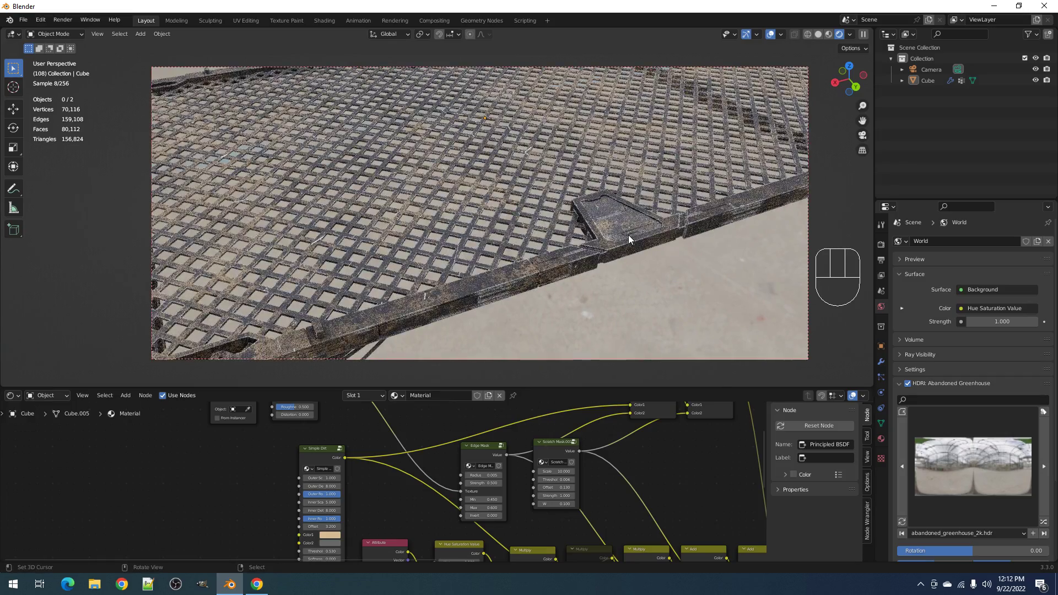
scroll(575, 238, down, 4)
shift+middle_drag(575, 237, 612, 245)
scroll(612, 245, up, 3)
scroll(529, 276, up, 8)
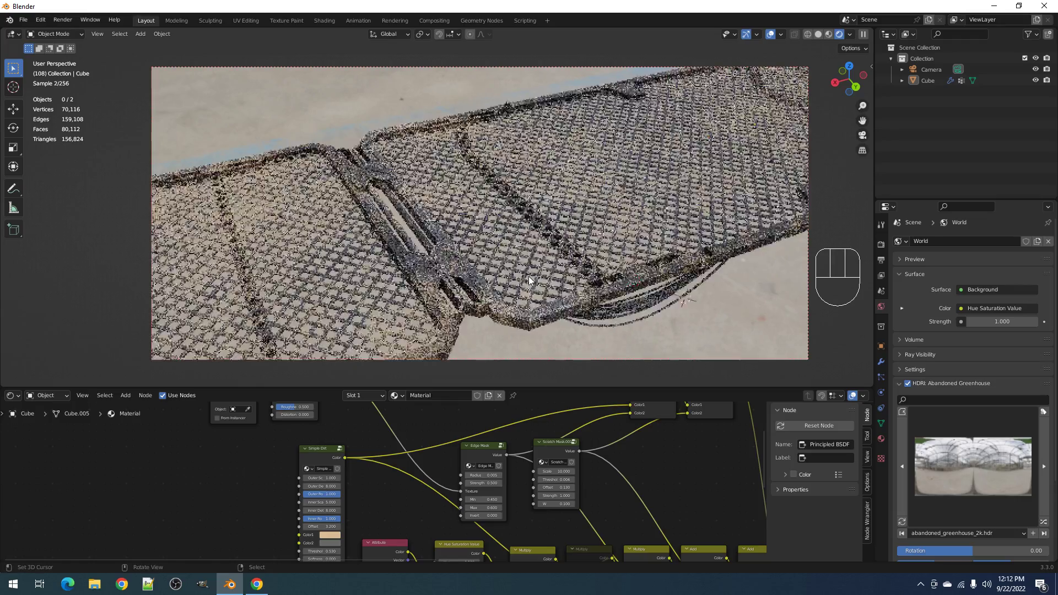
mouse_move(528, 276)
middle_down()
mouse_move(508, 315)
mouse_move(518, 281)
middle_up()
scroll(512, 304, down, 8)
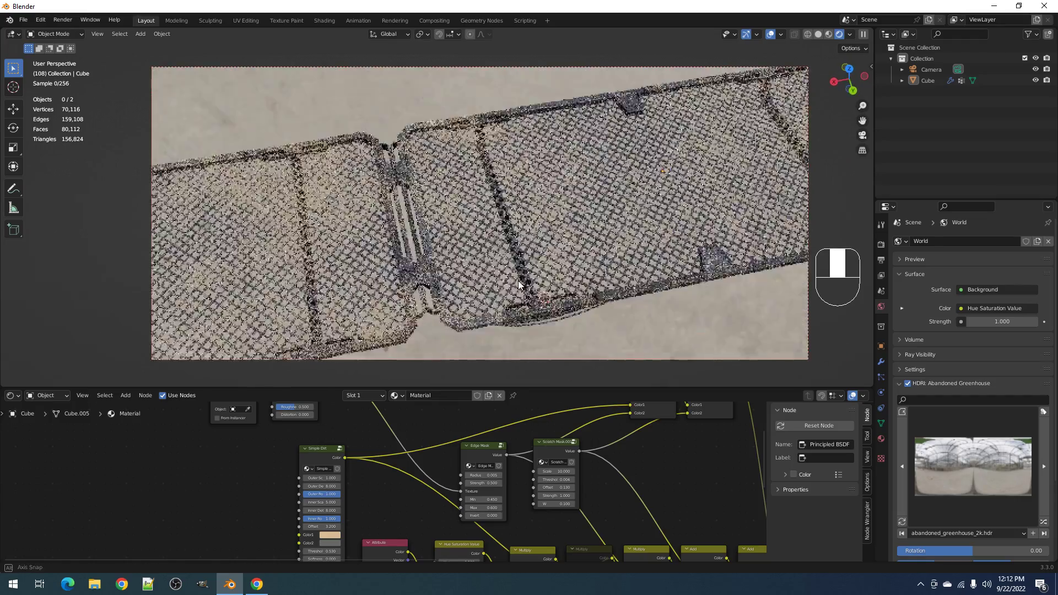
- Reset the ColorRamp that feeds the shader's metallic and roughness inputs to its default stops
middle_drag(693, 503, 412, 538)
click(534, 468)
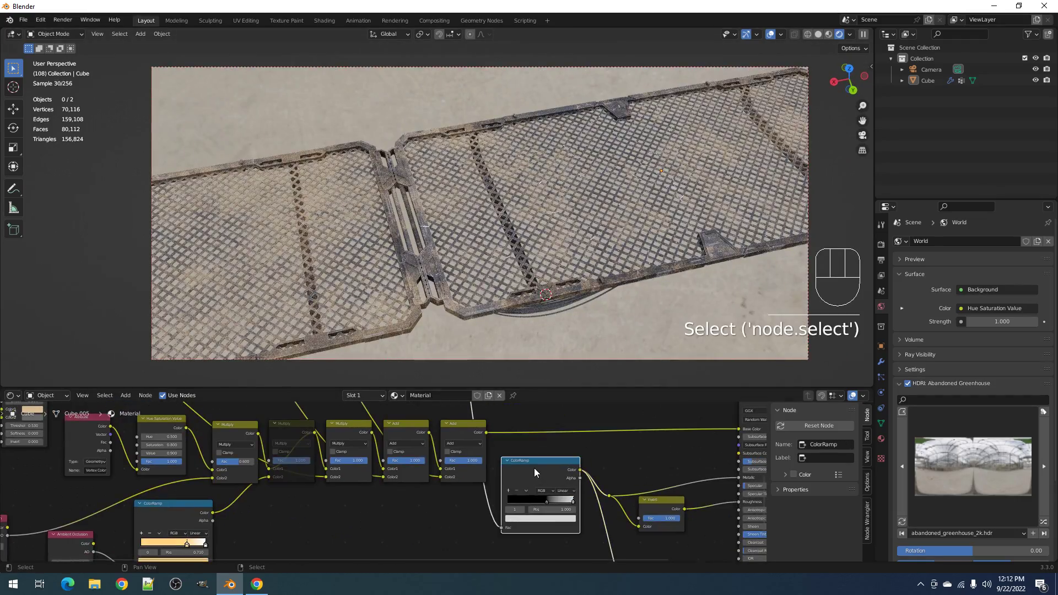
key(BackSpace)
middle_drag(559, 353, 611, 299)
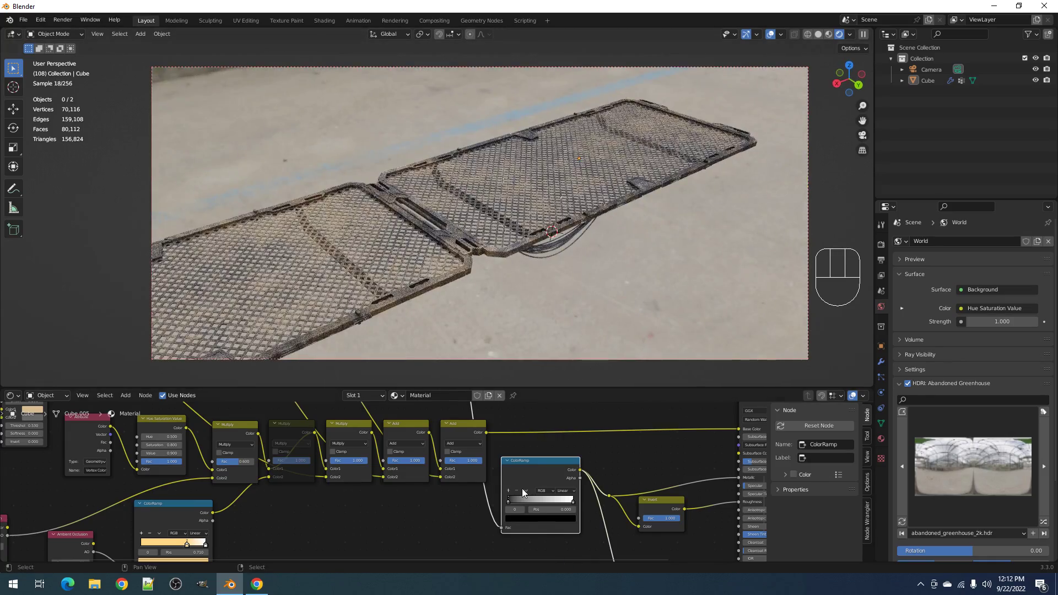
- Preview the ColorRamp's output on the platform and move its black stop to position 0.326
ctrl+shift+click(531, 478)
scroll(554, 475, up, 2)
scroll(554, 475, up, 1)
drag(528, 465, 563, 459)
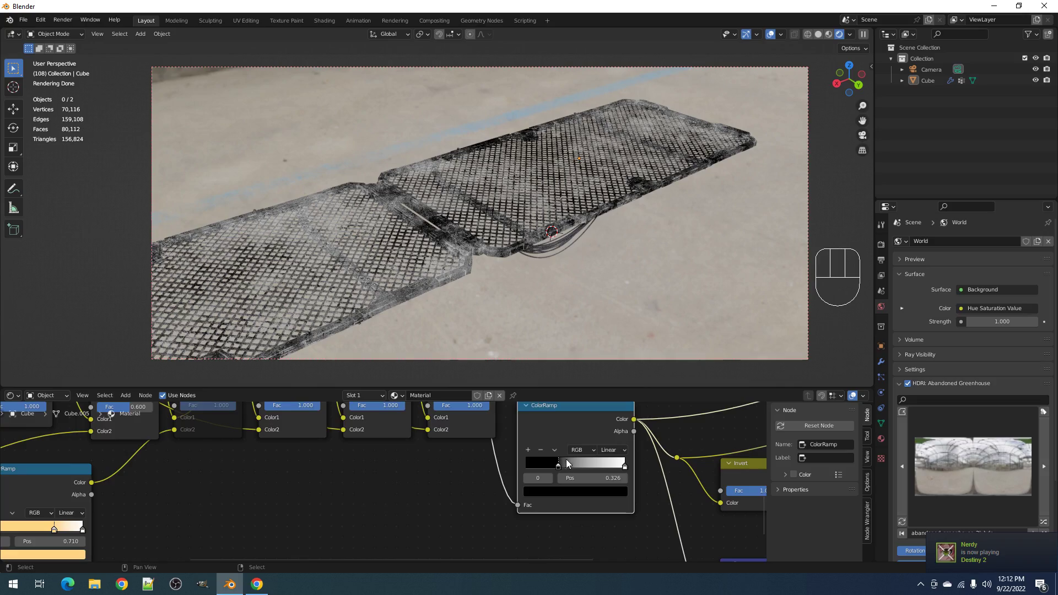
- Return the material output to the Principled BSDF and check the joint between the platform sections
scroll(602, 461, down, 3)
middle_drag(677, 462, 472, 509)
scroll(476, 505, up, 1)
ctrl+shift+click(565, 414)
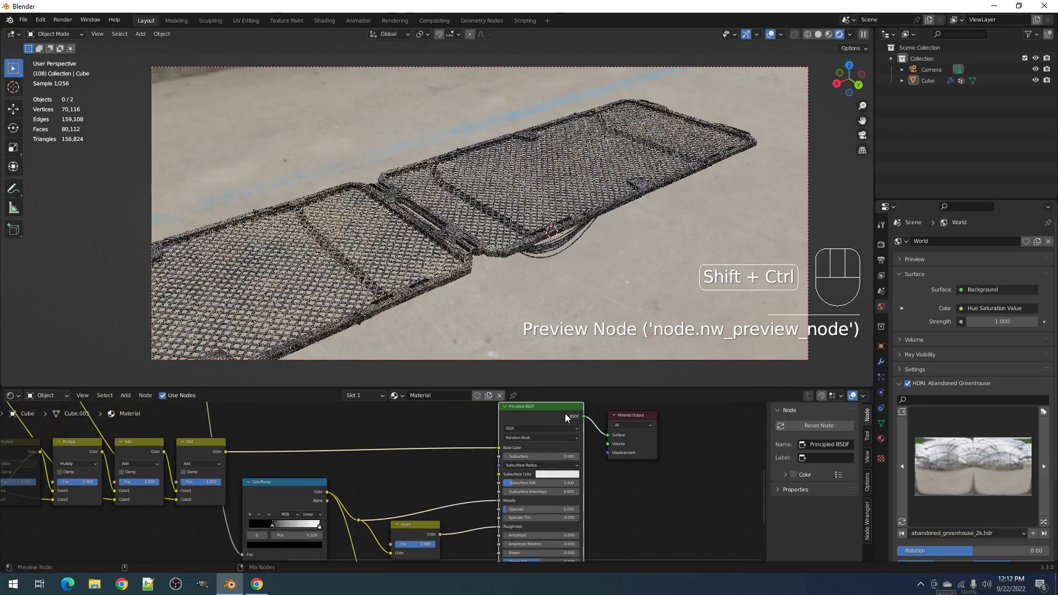
middle_drag(612, 241, 587, 253)
scroll(586, 254, up, 2)
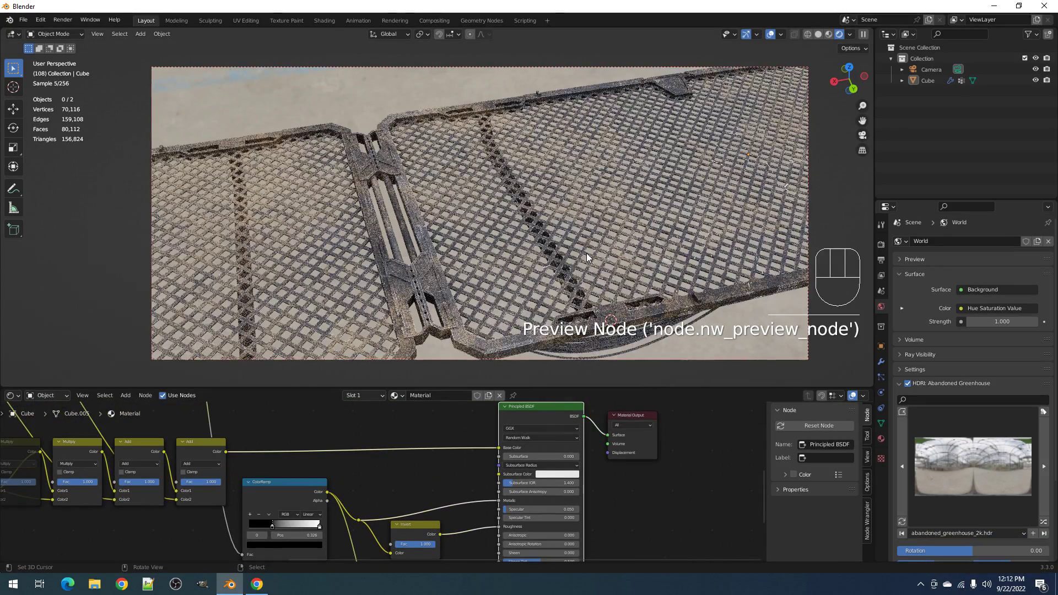
scroll(283, 469, down, 1)
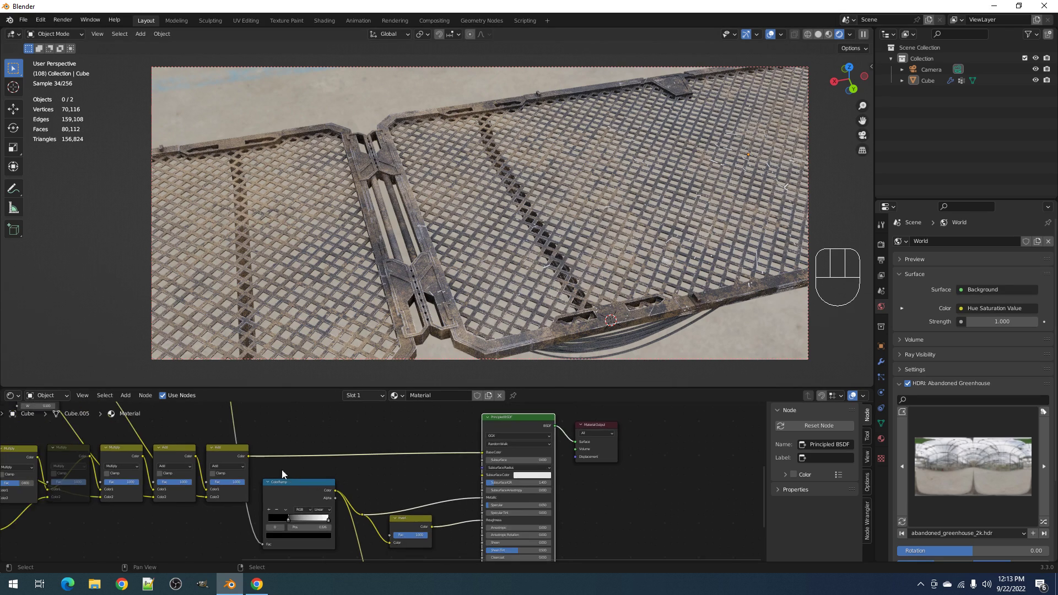
- Enlarge the node editor and tidy the third Multiply node and the Add nodes in the base colour chain
middle_drag(282, 470, 595, 527)
middle_drag(474, 526, 447, 457)
scroll(451, 464, up, 1)
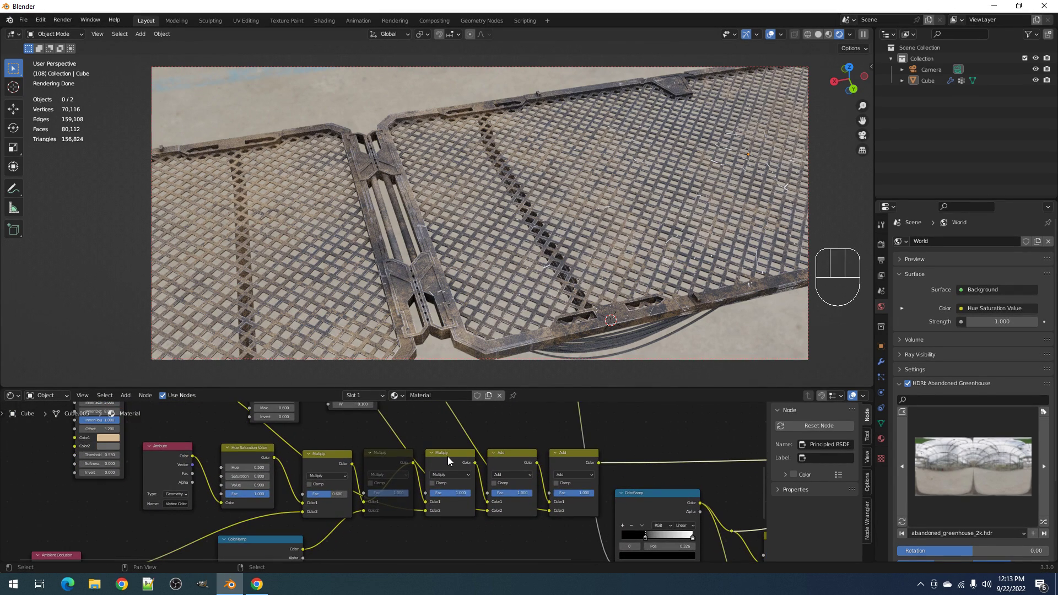
drag(446, 456, 451, 466)
middle_drag(420, 447, 483, 533)
key(ctrl+space)
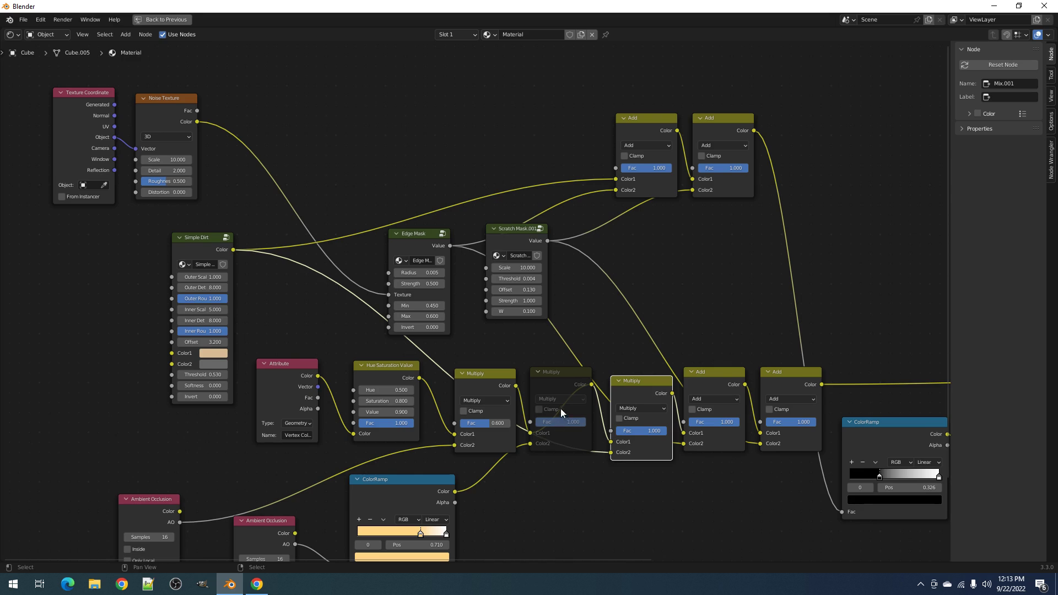
scroll(572, 411, up, 1)
drag(669, 408, 684, 358)
mouse_move(784, 397)
mouse_down()
mouse_move(750, 435)
mouse_move(812, 387)
mouse_move(784, 388)
mouse_up()
- Move the Edge Mask link from the first Add node's Color2 input to its Fac input and restore the layout
middle_drag(761, 485, 589, 474)
scroll(590, 475, up, 1)
drag(591, 479, 608, 412)
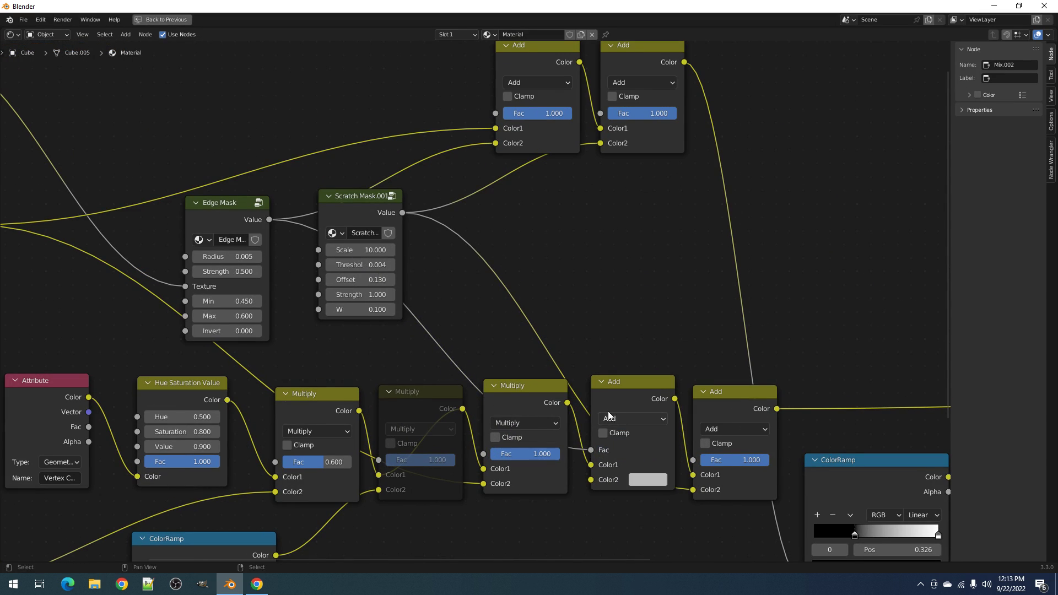
key(ctrl+space)
- Set the first Add node's Color2 to a light orange and check the edge tint on the grating
scroll(439, 510, up, 4)
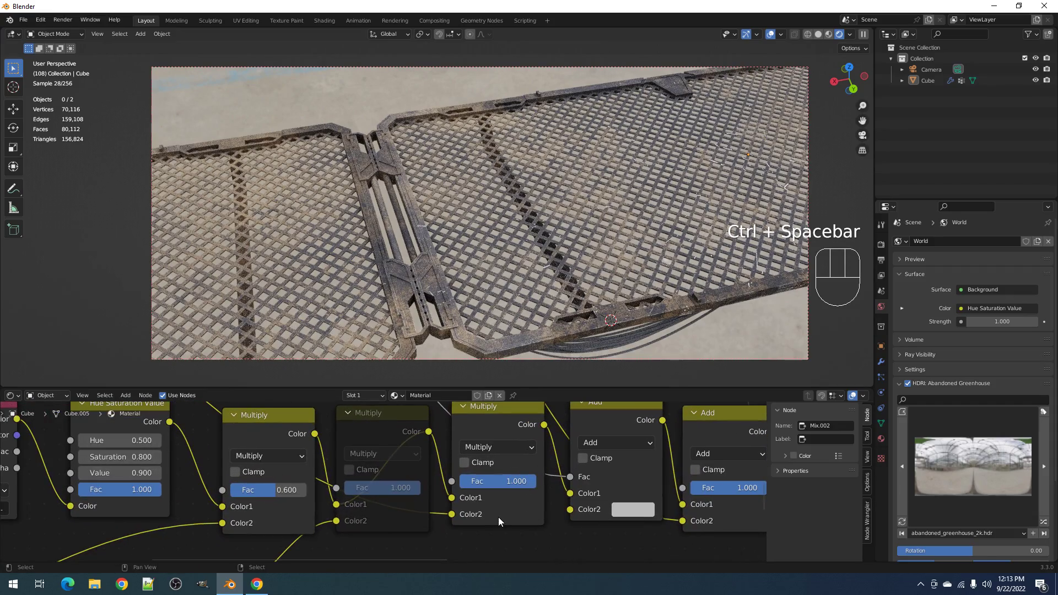
click(629, 509)
drag(741, 324, 740, 297)
drag(676, 358, 672, 396)
shift+middle_drag(587, 242, 601, 205)
scroll(603, 211, up, 3)
click(634, 508)
mouse_move(654, 374)
mouse_down()
mouse_move(655, 387)
mouse_move(664, 368)
mouse_move(654, 378)
mouse_up()
drag(739, 342, 740, 296)
middle_drag(711, 238, 557, 259)
scroll(578, 467, down, 2)
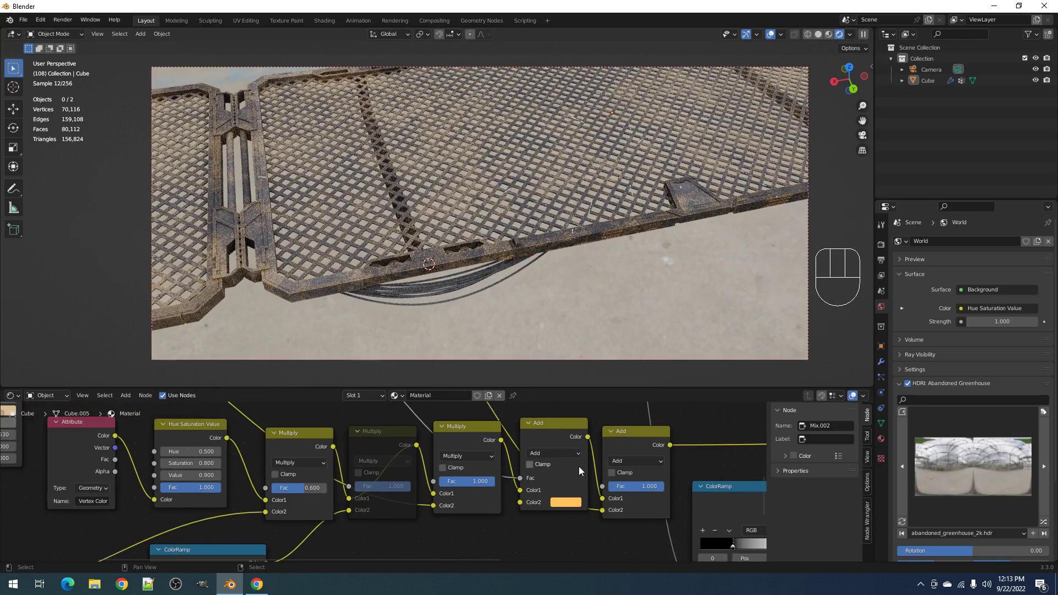
- Move the Scratch Mask link from the last Add node's Color2 input to its Fac input
middle_drag(564, 433, 519, 486)
scroll(554, 515, up, 3)
drag(554, 515, 556, 479)
- Try a bright blue scratch colour (H 0.645, S 0.863, V 1.000) as the last Add node's Color2
click(612, 513)
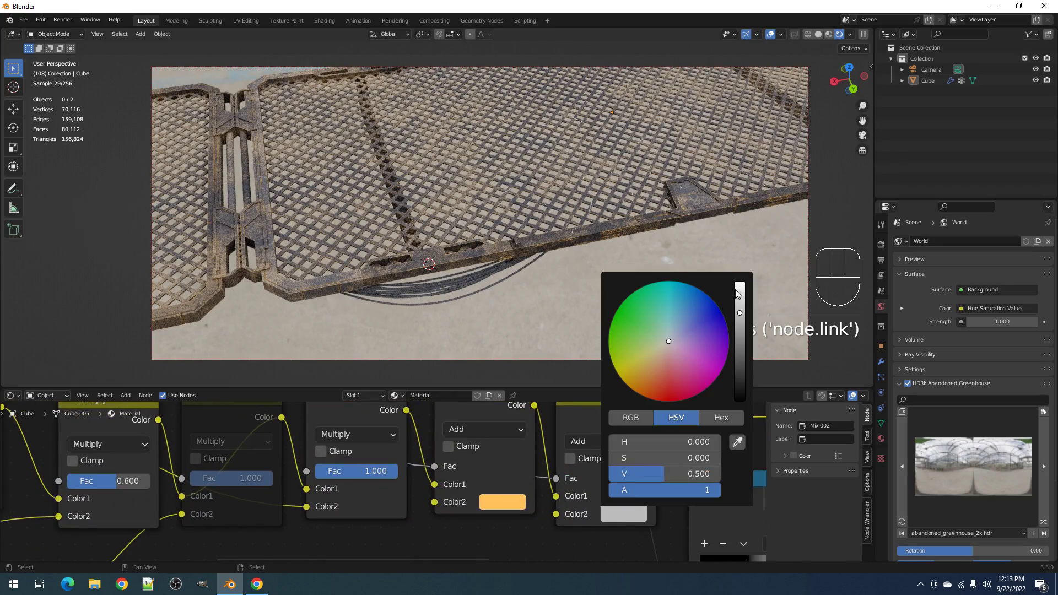
drag(738, 290, 738, 279)
click(695, 317)
shift+middle_drag(673, 260, 635, 225)
scroll(519, 283, up, 4)
scroll(635, 225, up, 5)
- Set the last Add node's Color2 to a dark brown with H 0.053, S 0.962 and V about 0.156
click(604, 514)
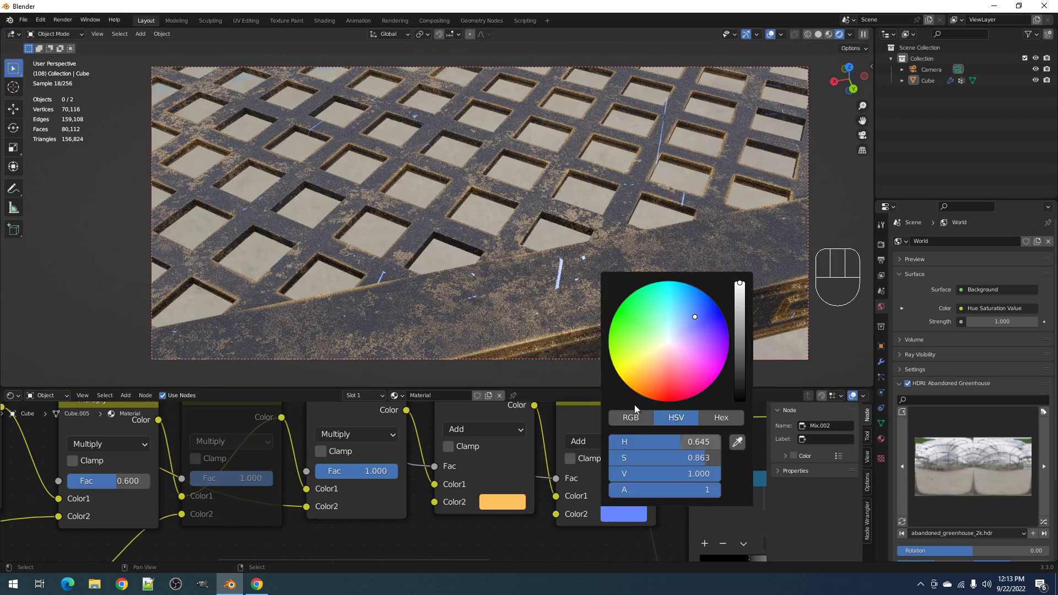
click(665, 362)
click(657, 377)
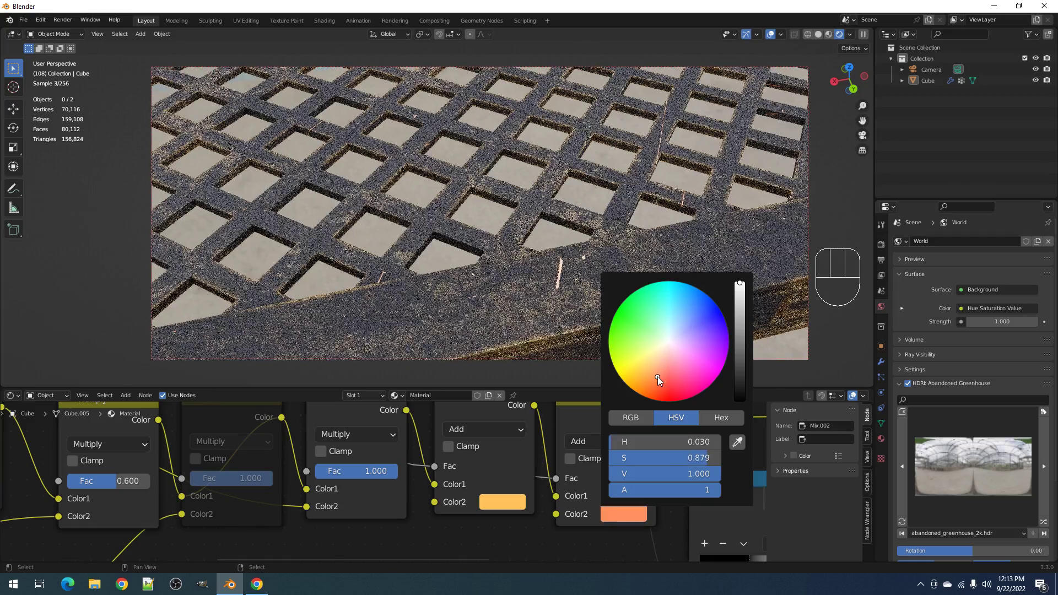
click(667, 369)
click(740, 353)
click(740, 324)
click(643, 384)
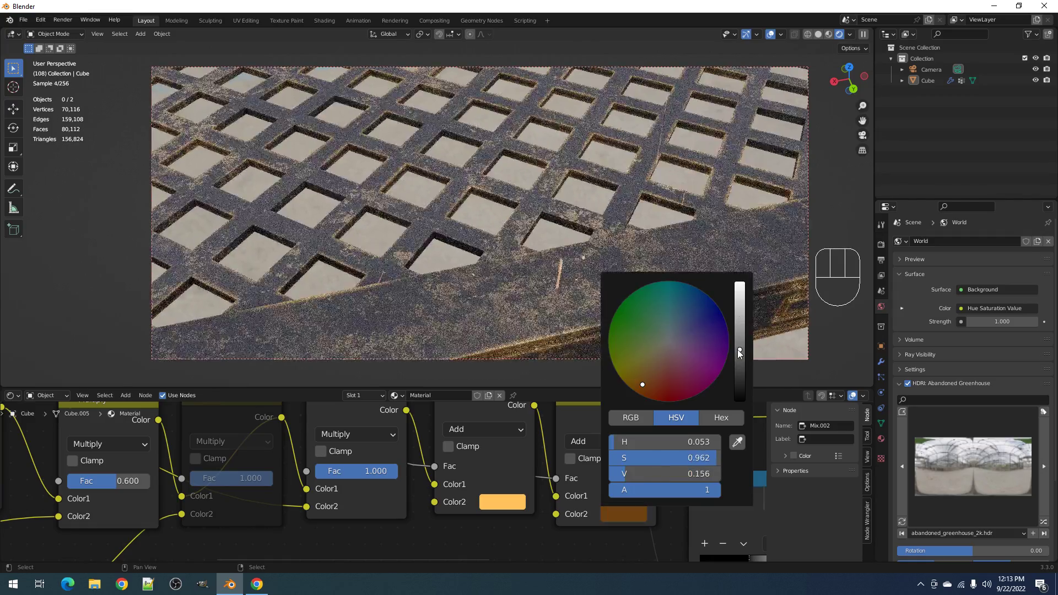
click(739, 353)
scroll(629, 215, down, 12)
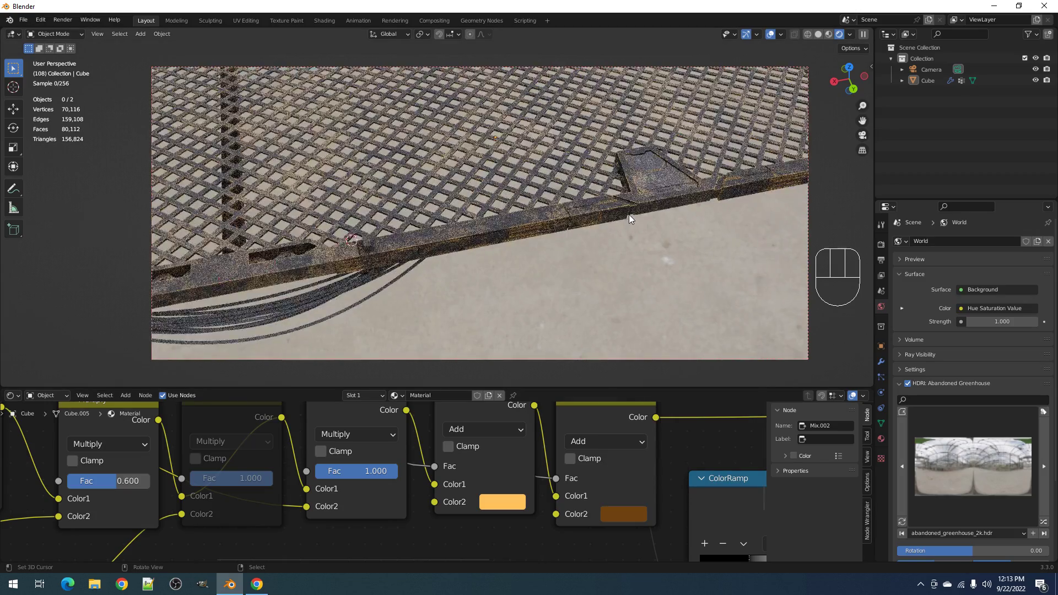
- Desaturate the Simple Dirt node's Color1 to a paler beige and check the whole platform
middle_drag(610, 227, 527, 227)
middle_drag(488, 265, 550, 270)
shift+middle_drag(549, 281, 550, 253)
scroll(220, 510, down, 5)
middle_drag(221, 499, 550, 554)
scroll(353, 488, up, 7)
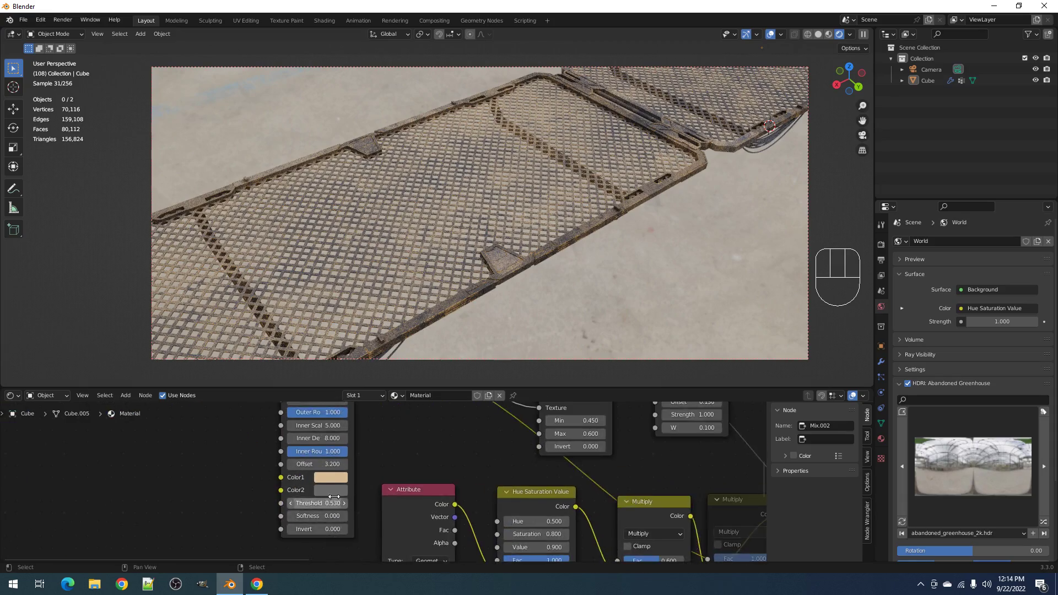
click(321, 476)
drag(374, 424, 338, 425)
mouse_move(580, 252)
middle_down()
mouse_move(607, 265)
mouse_move(620, 290)
mouse_move(598, 261)
middle_up()
scroll(672, 486, down, 2)
- Unmute the second Multiply node in the base colour chain and check its full-strength effect on the platform's underside
middle_drag(675, 496, 441, 463)
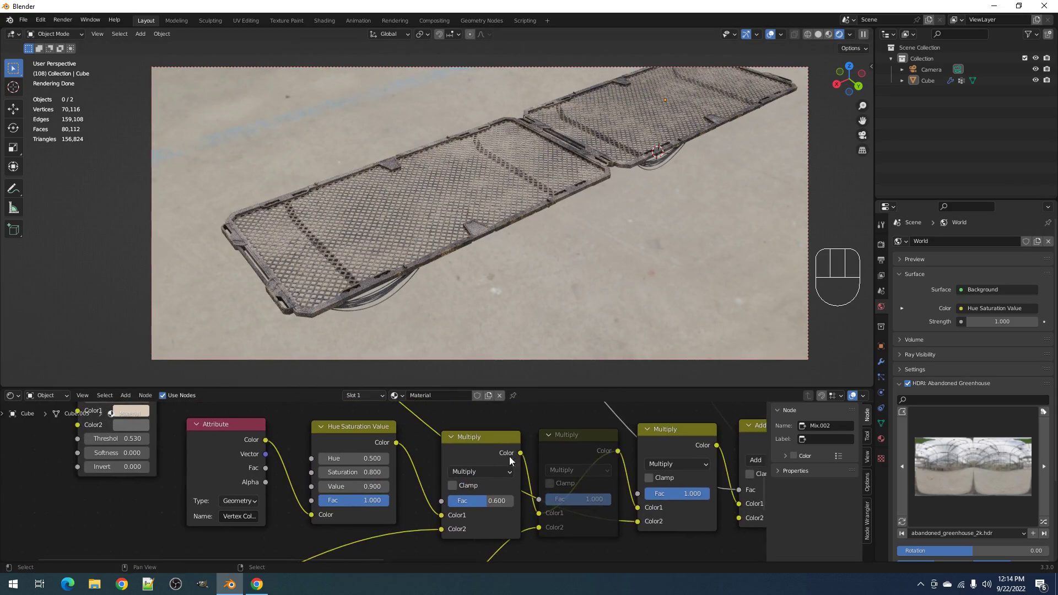
click(567, 443)
key(m)
middle_drag(590, 259, 623, 221)
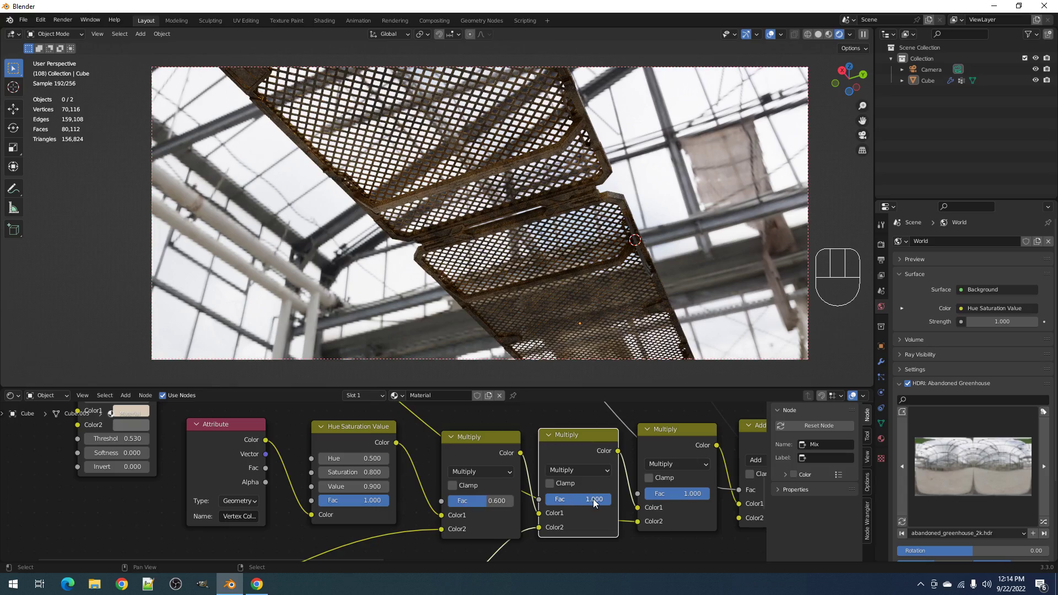
scroll(485, 496, down, 3)
middle_drag(491, 521, 505, 476)
scroll(505, 475, up, 2)
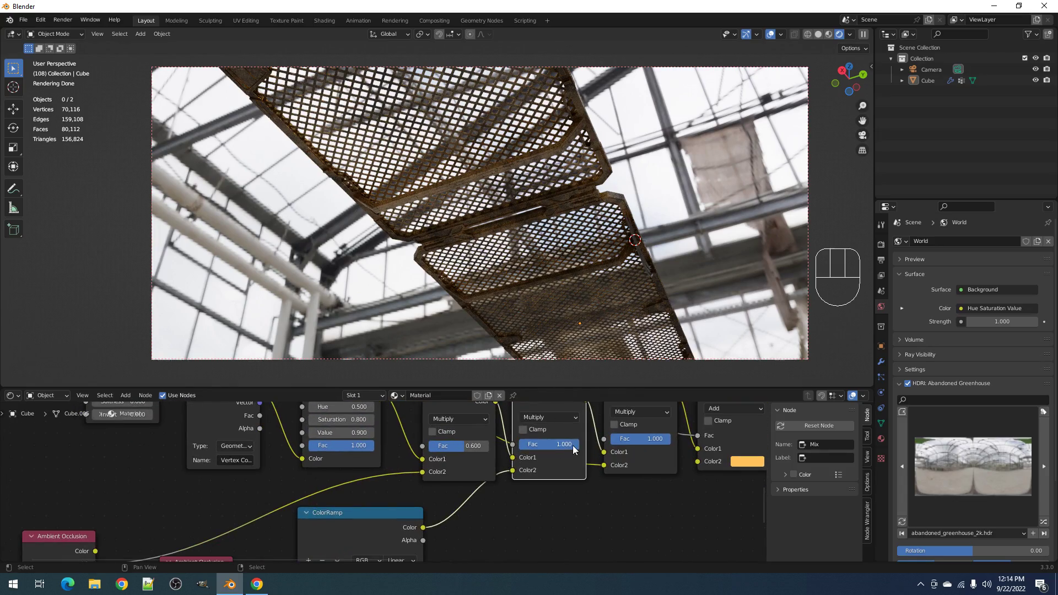
mouse_move(572, 446)
mouse_down()
mouse_move(510, 445)
mouse_move(574, 446)
mouse_up()
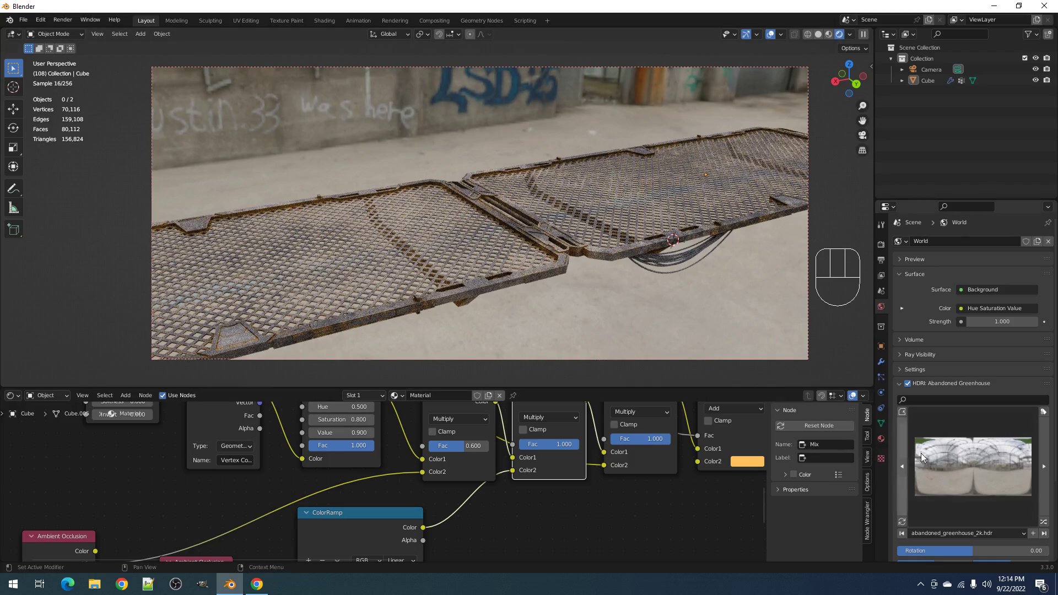
- Set the world lighting to the kloofendal_38d_partly_cloudy HDRI and view the platform from above
click(921, 458)
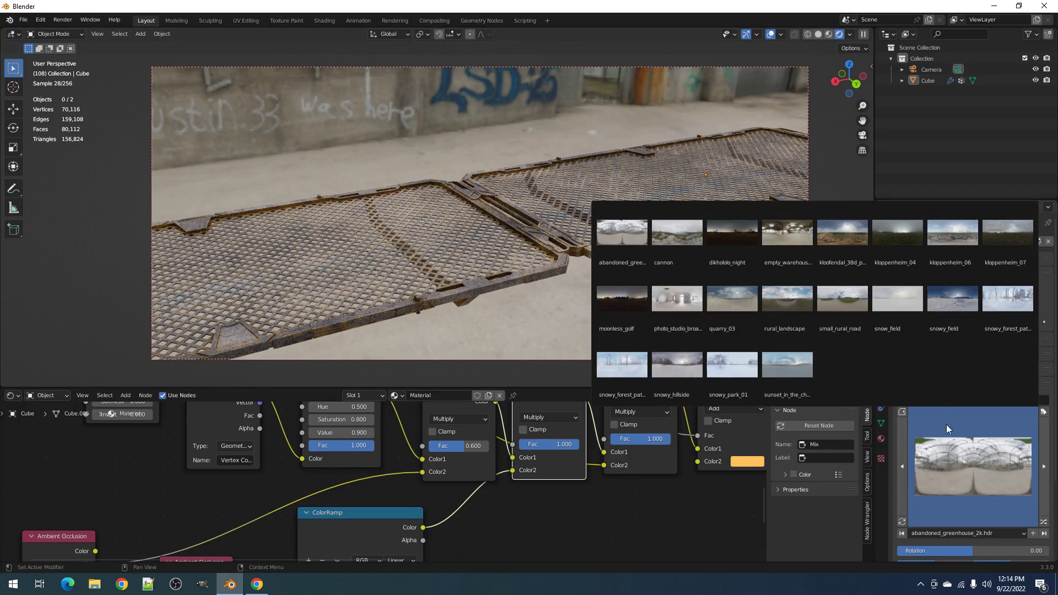
click(853, 242)
middle_drag(634, 246, 676, 321)
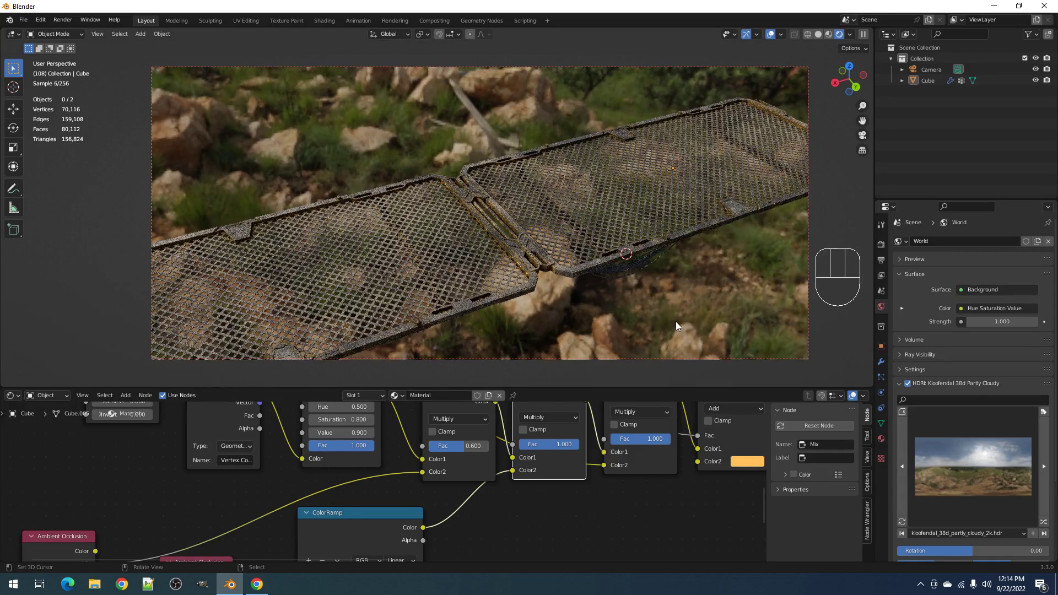
- Hide the viewport overlays and raise the Array modifier's Count to 4 to extend the platform into a longer walkway
key(shift+alt+z)
middle_drag(674, 256, 634, 271)
click(881, 362)
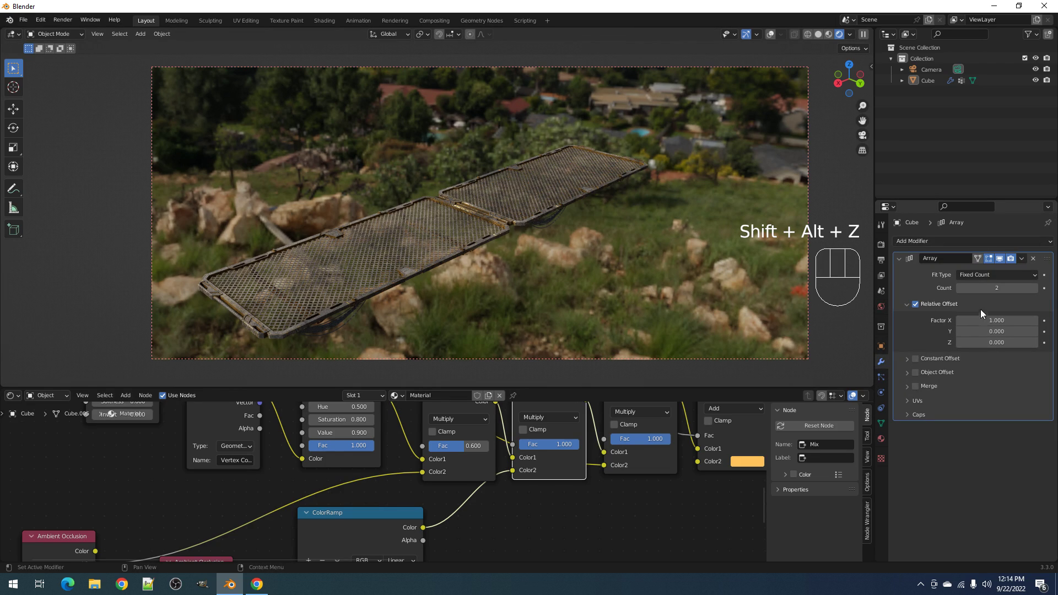
ctrl+scroll(991, 283, up, 1)
ctrl+scroll(992, 283, up, 1)
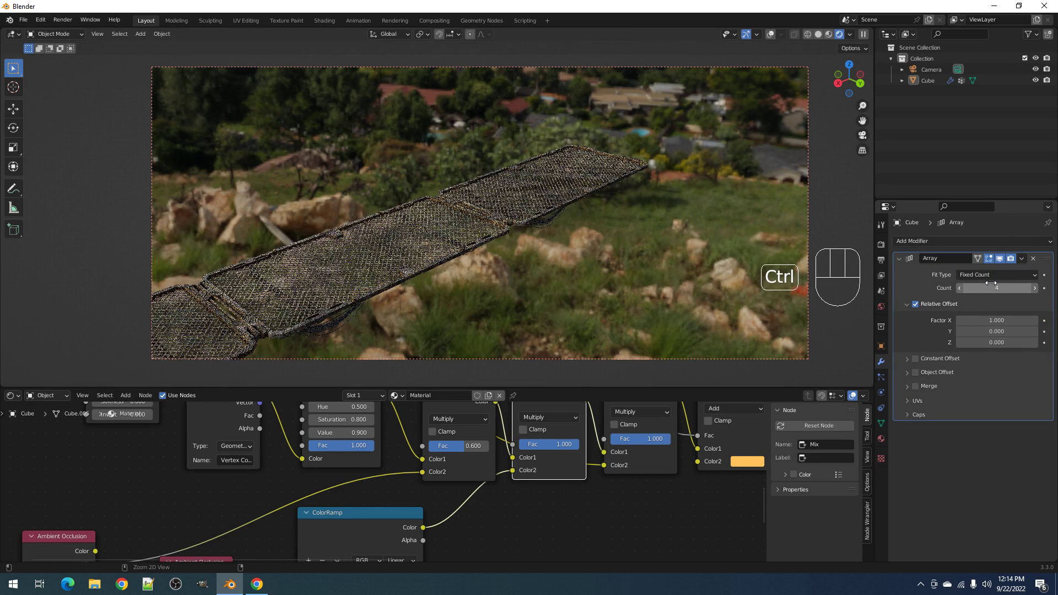
shift+middle_drag(384, 227, 698, 259)
scroll(642, 230, down, 3)
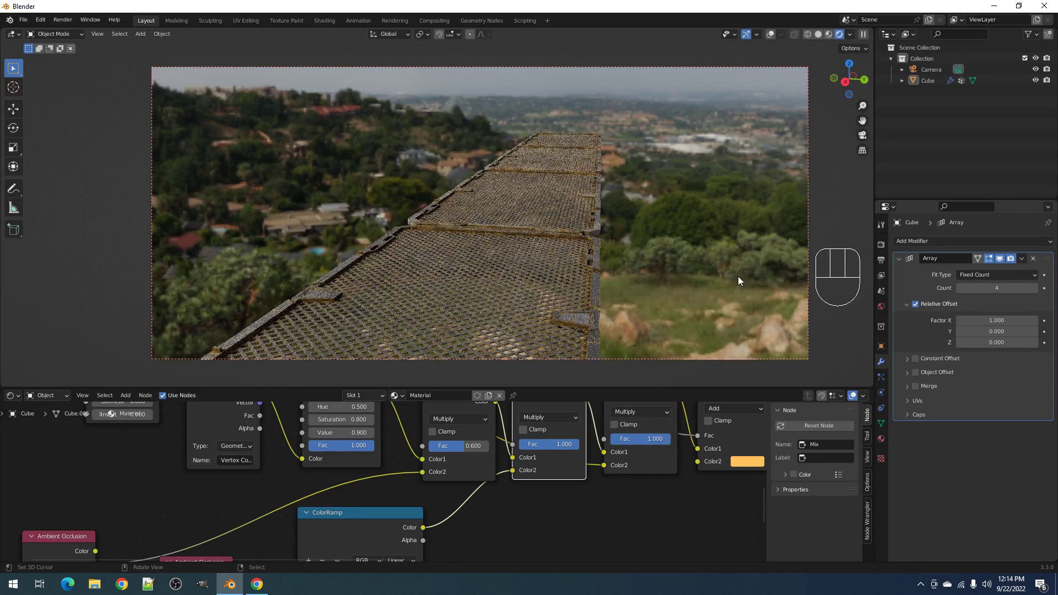
- Try the kloppenheim_07 and kloppenheim_06 HDRIs as world lighting on the extended platform
click(882, 307)
click(991, 467)
click(1007, 232)
click(991, 469)
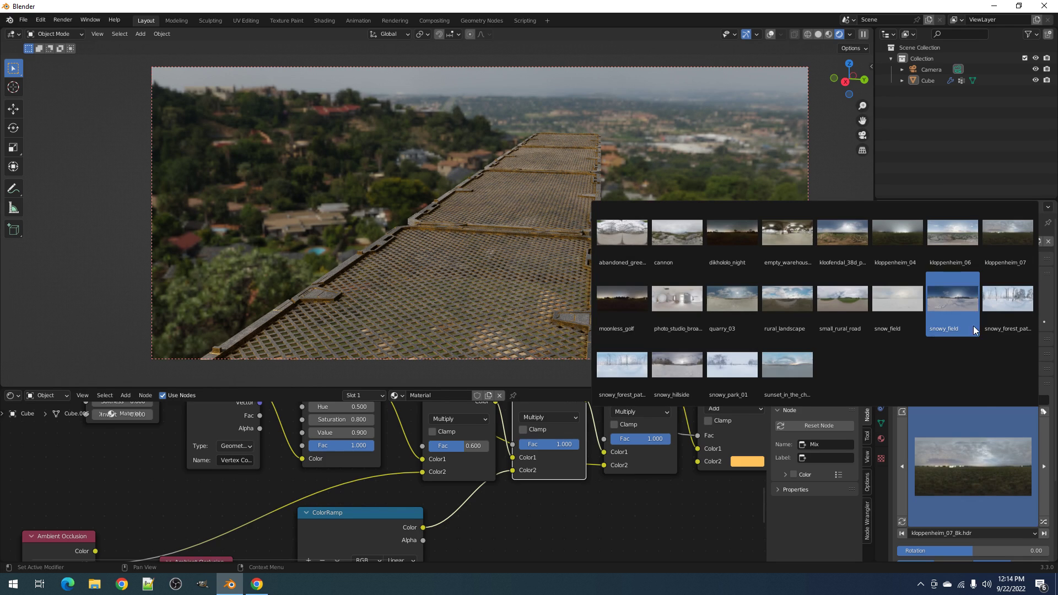
click(958, 249)
- Try the snow_field and snowy_field HDRIs as world lighting on the platform
click(977, 457)
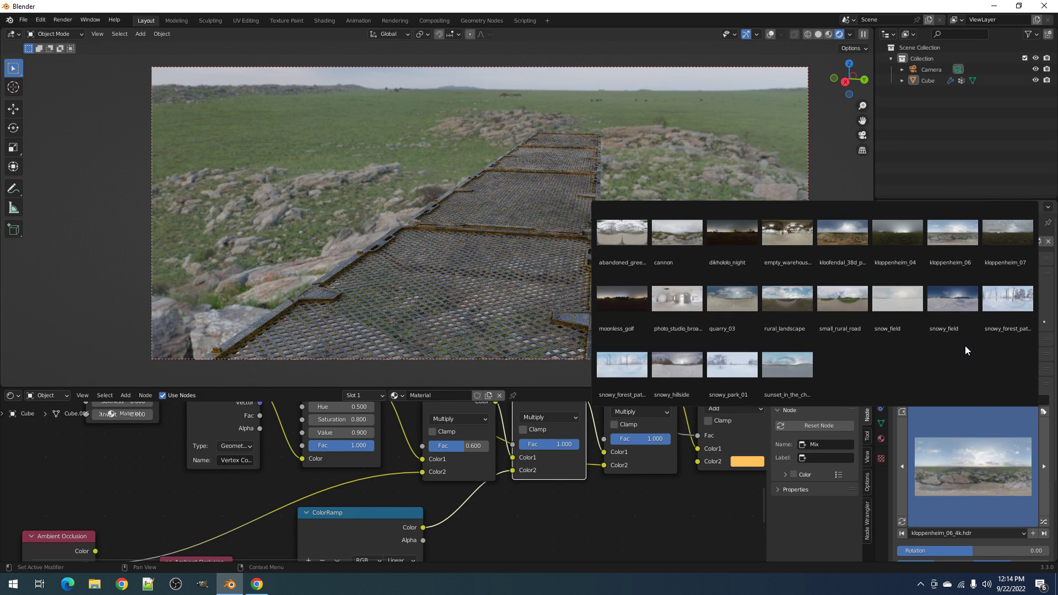
click(896, 317)
click(961, 461)
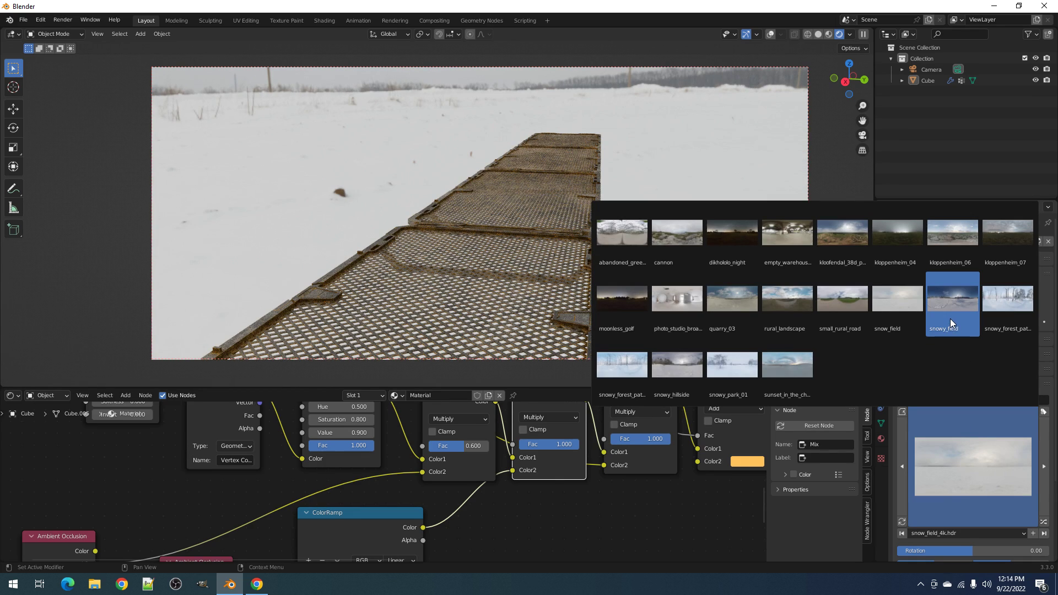
click(950, 318)
- Try the quarry_03 and sunset_in_the_chalk_quarry HDRIs as world lighting on the platform
click(973, 468)
click(747, 315)
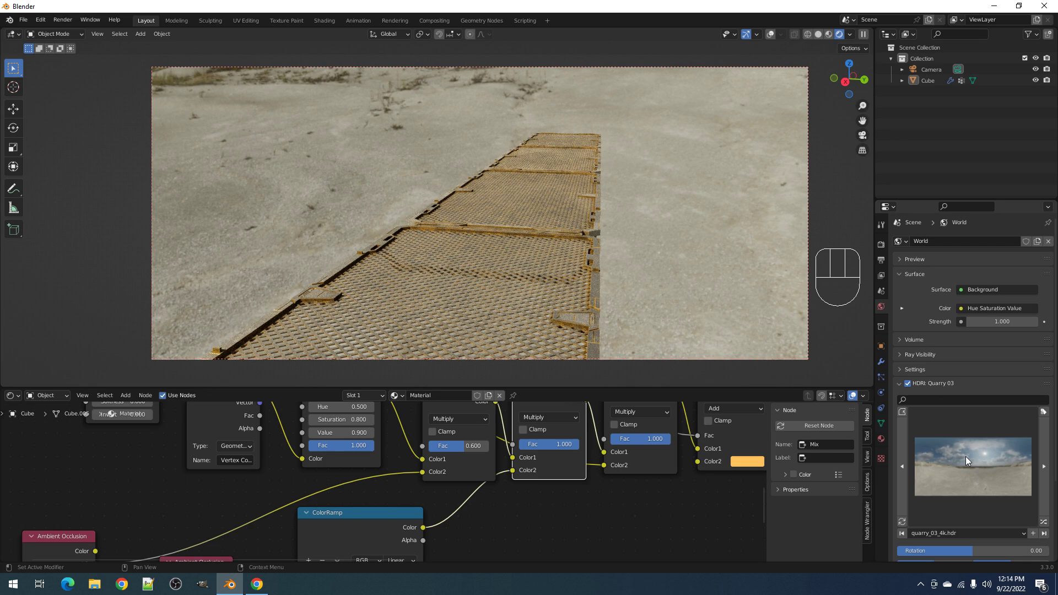
click(966, 457)
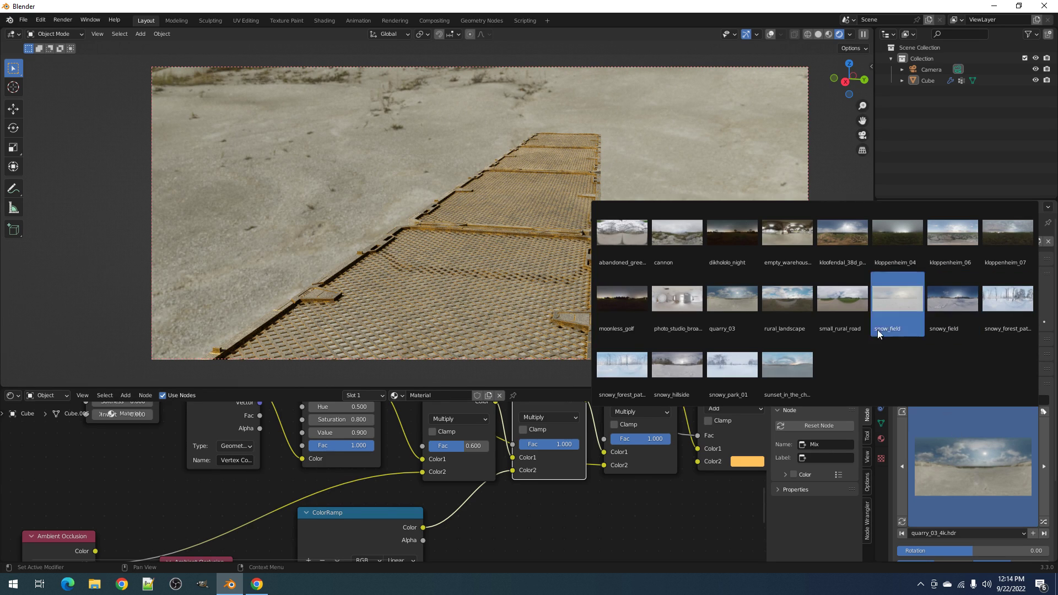
click(795, 360)
- Try the dikhololo_night HDRI on the platform, and return the world lighting to kloofendal_38d_partly_cloudy
click(960, 456)
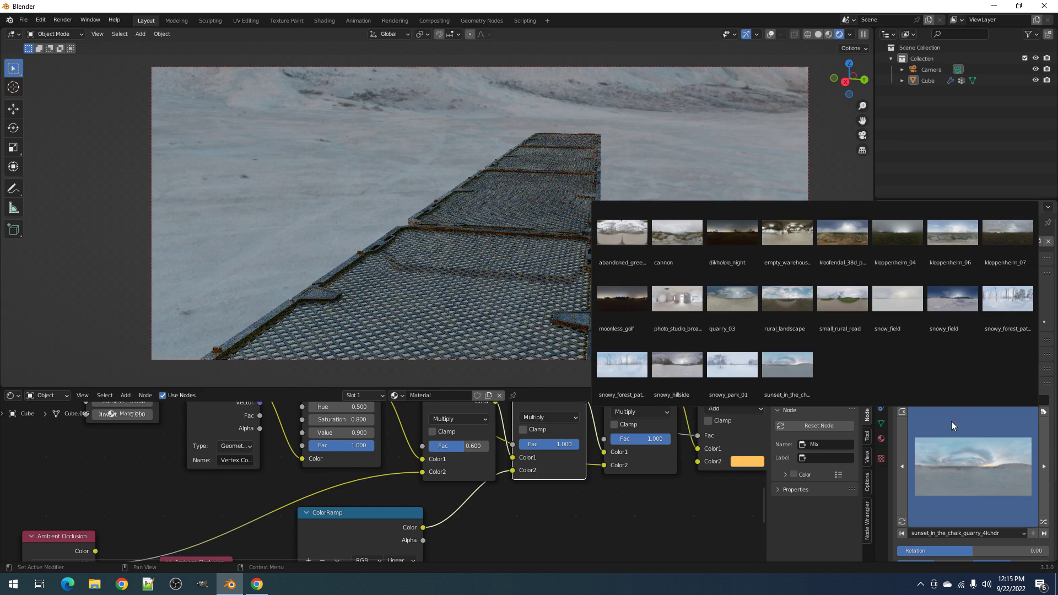
click(744, 242)
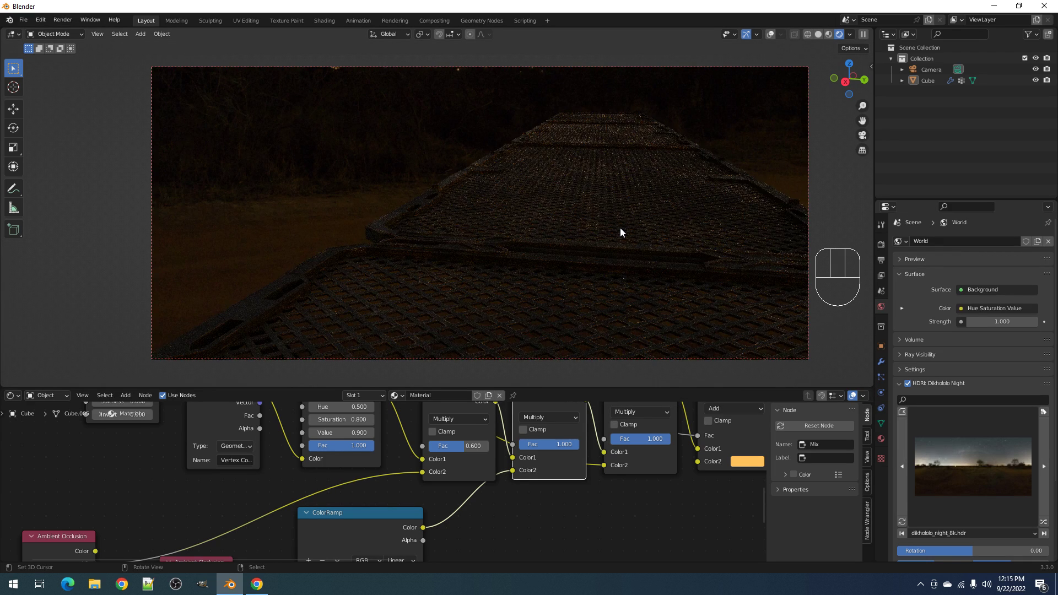
click(956, 467)
click(865, 266)
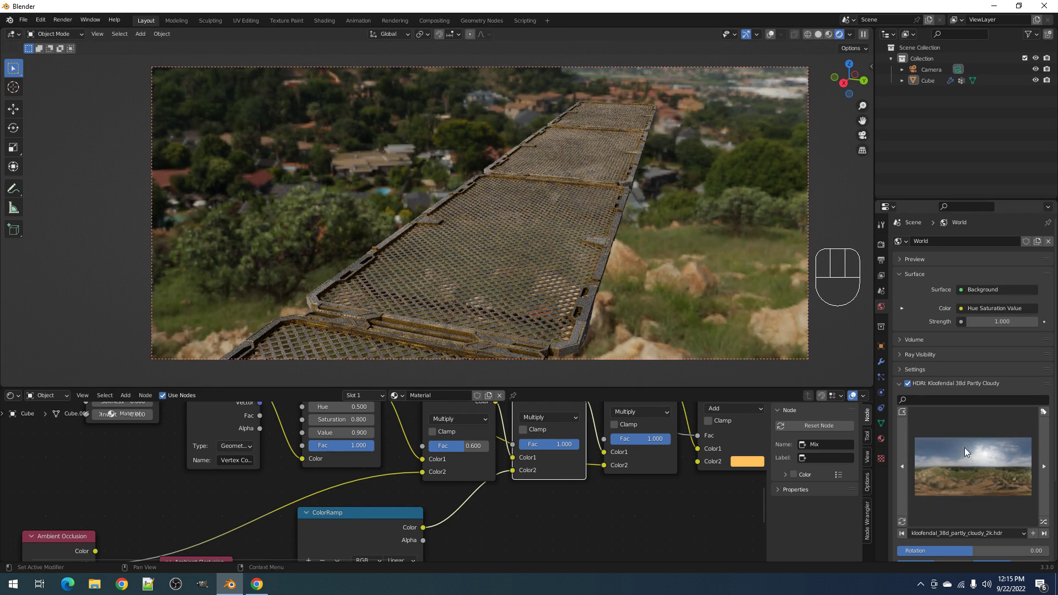
- Set the world lighting to the abandoned_greenhouse HDRI and clear the viewport's render region
click(966, 452)
click(646, 217)
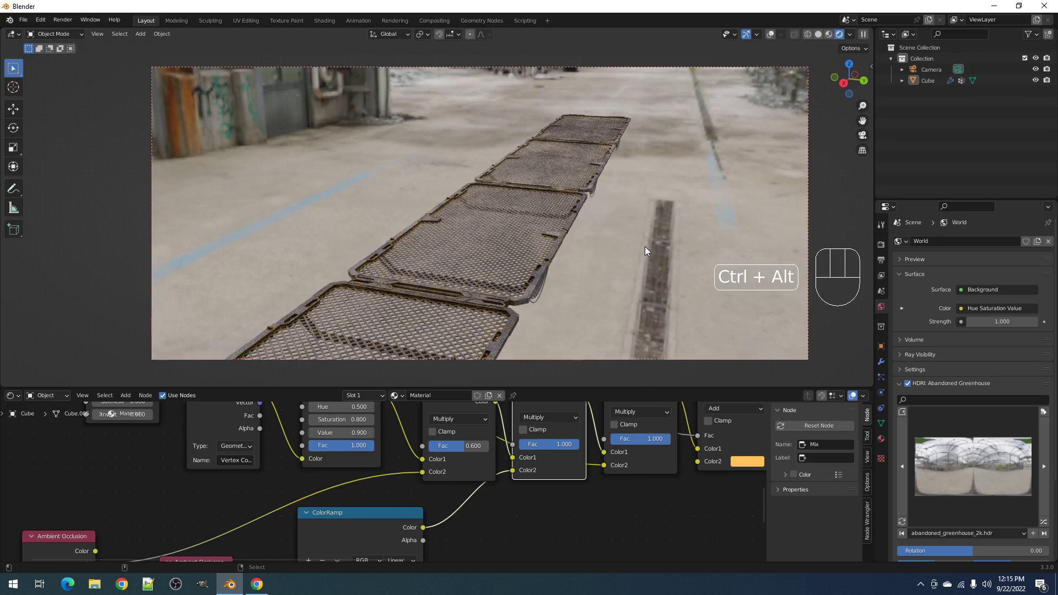
key(ctrl+alt+b)
- Examine the worn-metal material on the walkway's underside and along its top surface under the greenhouse lighting
shift+middle_drag(638, 255, 540, 209)
shift+middle_drag(344, 138, 429, 290)
scroll(429, 290, up, 4)
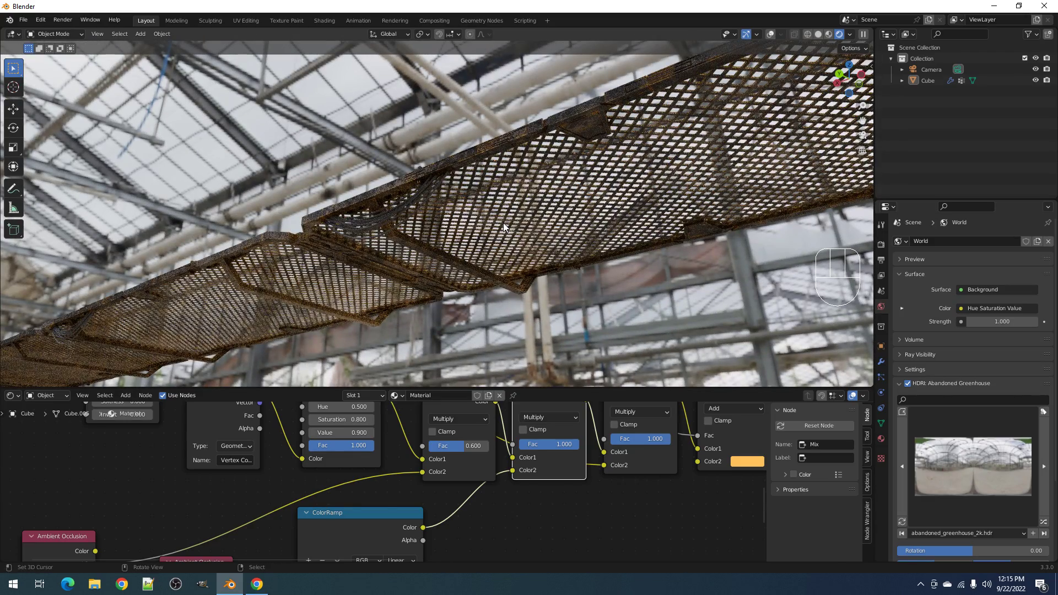
middle_drag(504, 222, 493, 239)
scroll(477, 253, down, 4)
mouse_move(480, 299)
shift+middle_down()
mouse_move(483, 286)
mouse_move(474, 306)
shift+middle_up()
shift+middle_drag(317, 313, 576, 266)
scroll(549, 198, up, 4)
scroll(606, 229, up, 3)
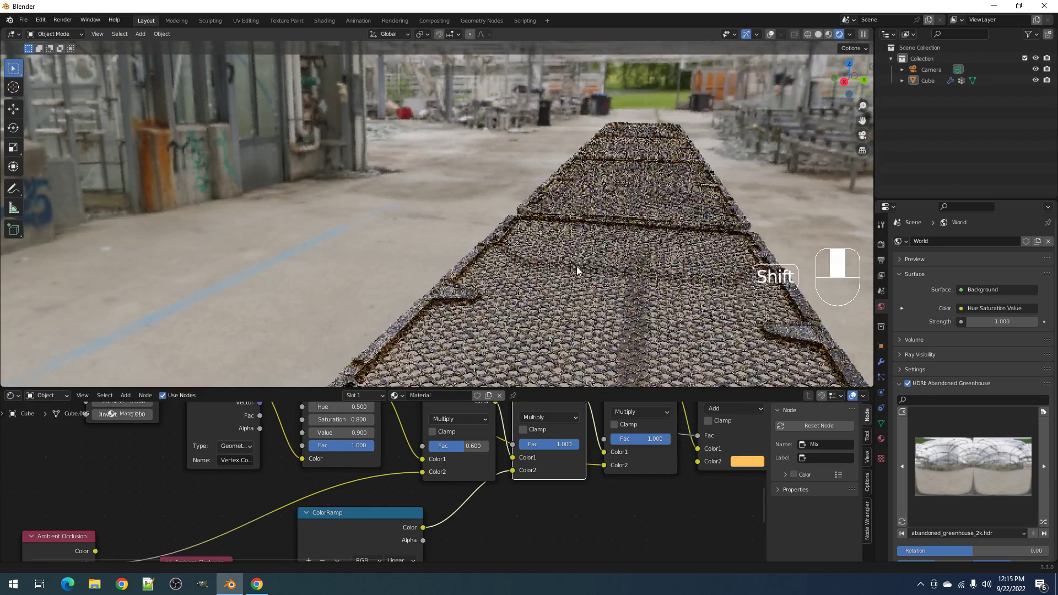
- Switch the viewport to solid shading and view the whole row of panels from above
scroll(576, 266, down, 5)
key(z)
click(672, 252)
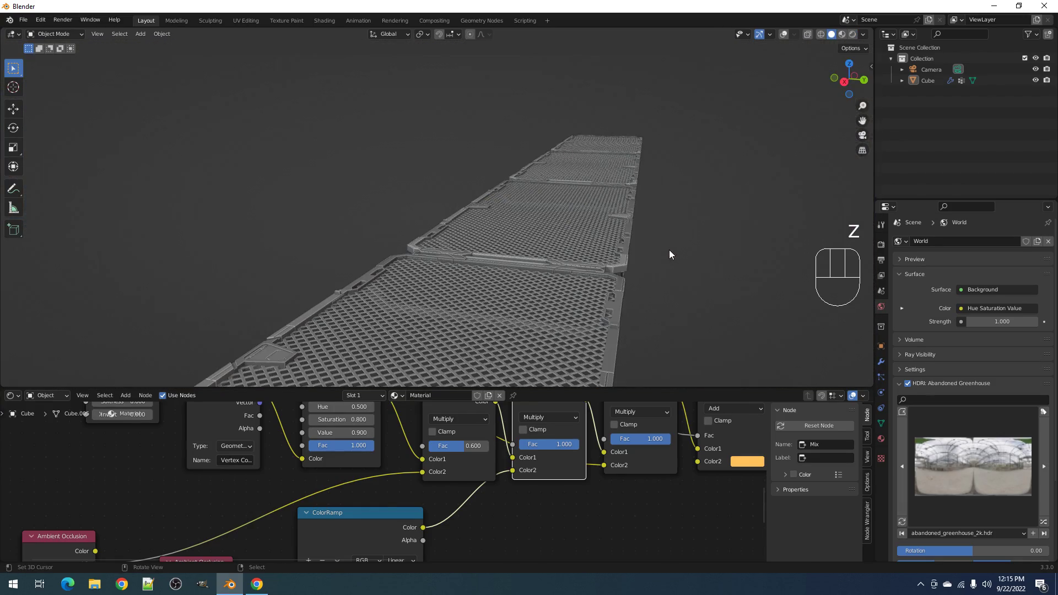
scroll(669, 250, down, 4)
middle_drag(626, 232, 573, 213)
scroll(573, 213, up, 1)
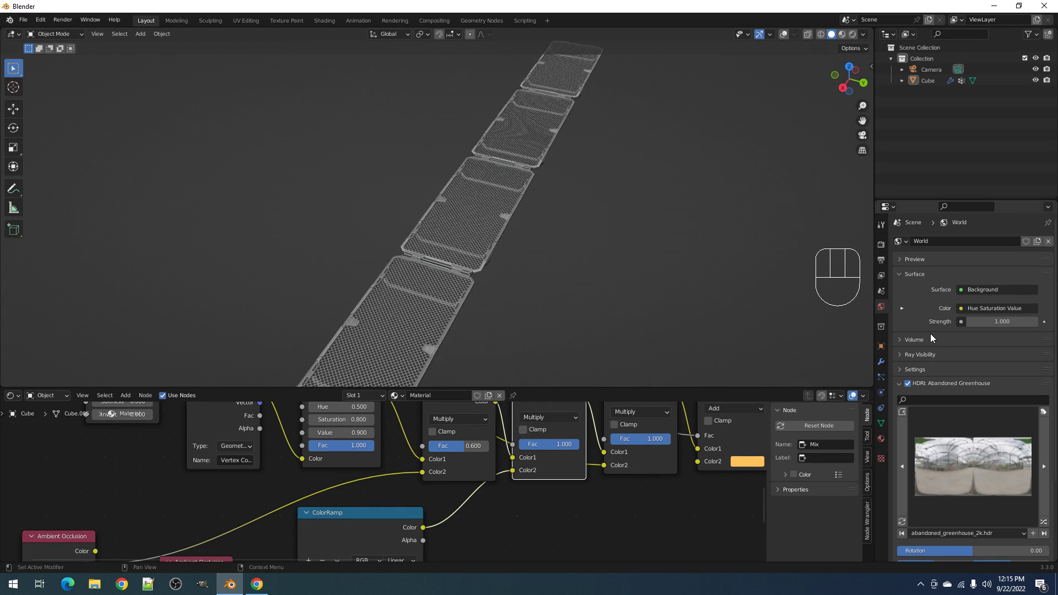
- Duplicate the Array modifier and set the copy's relative offset to X 0 and Y 1 to form a grid of panels
click(881, 360)
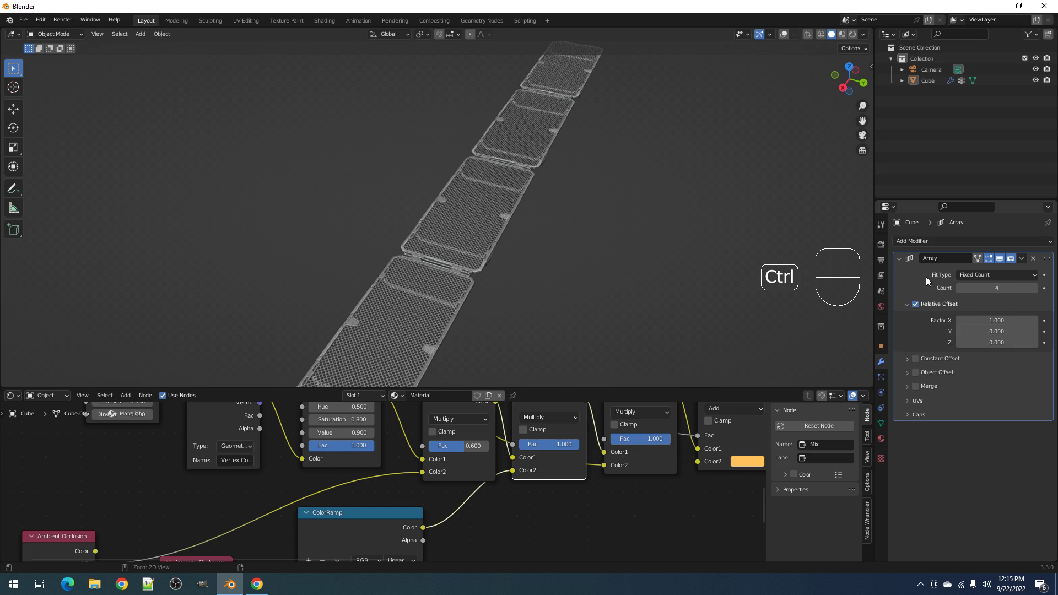
key(shift+d)
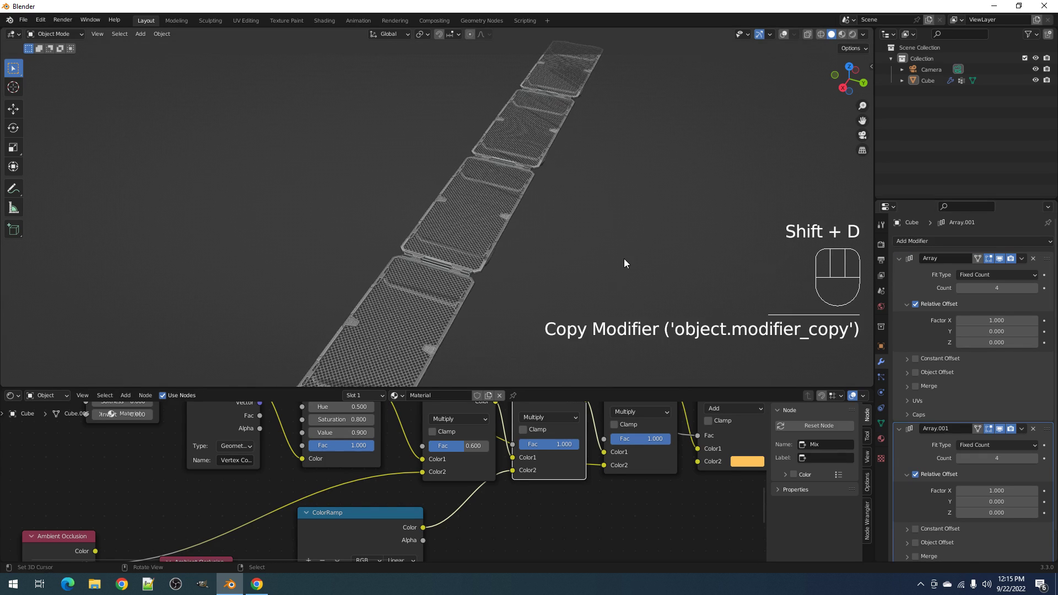
click(994, 488)
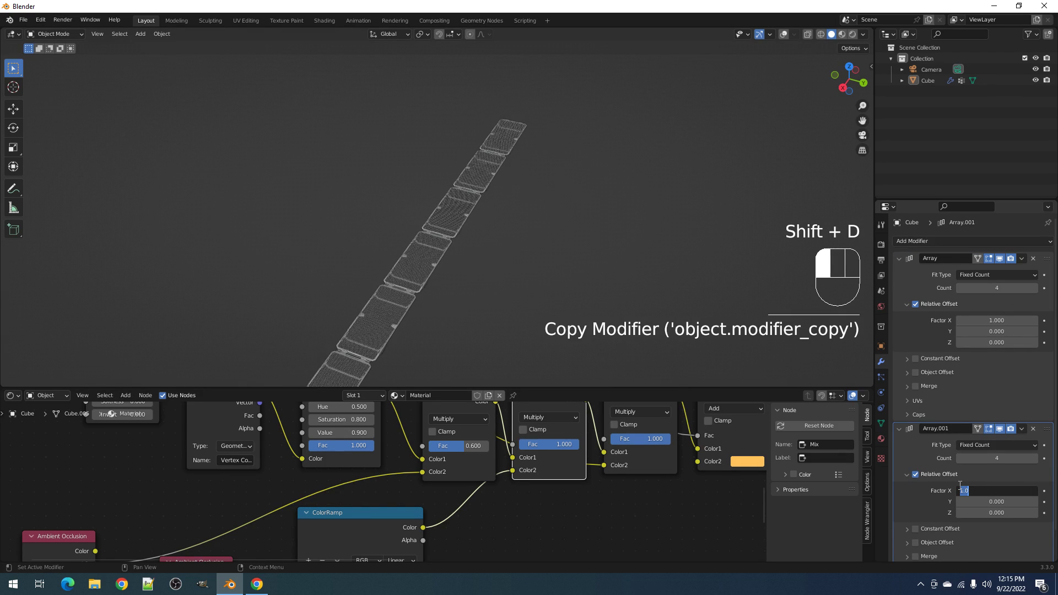
text(-0)
key(Tab)
text(1)
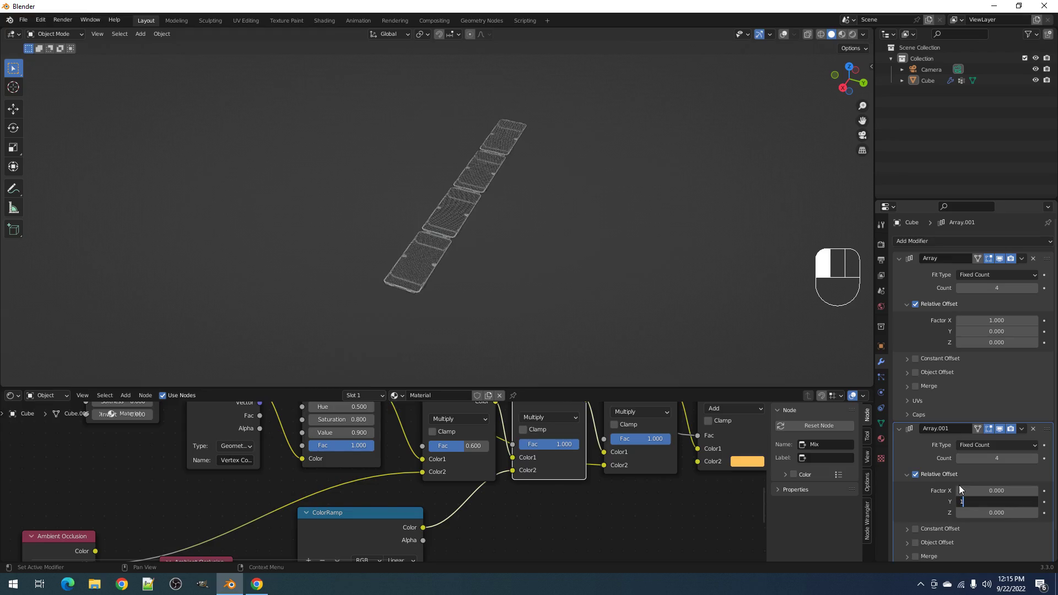
key(Return)
- View the panel grid in rendered shading, examining the joints and grating up close and the full layout from above
scroll(436, 182, up, 5)
mouse_move(602, 223)
middle_down()
mouse_move(650, 201)
mouse_move(611, 226)
middle_up()
key(z)
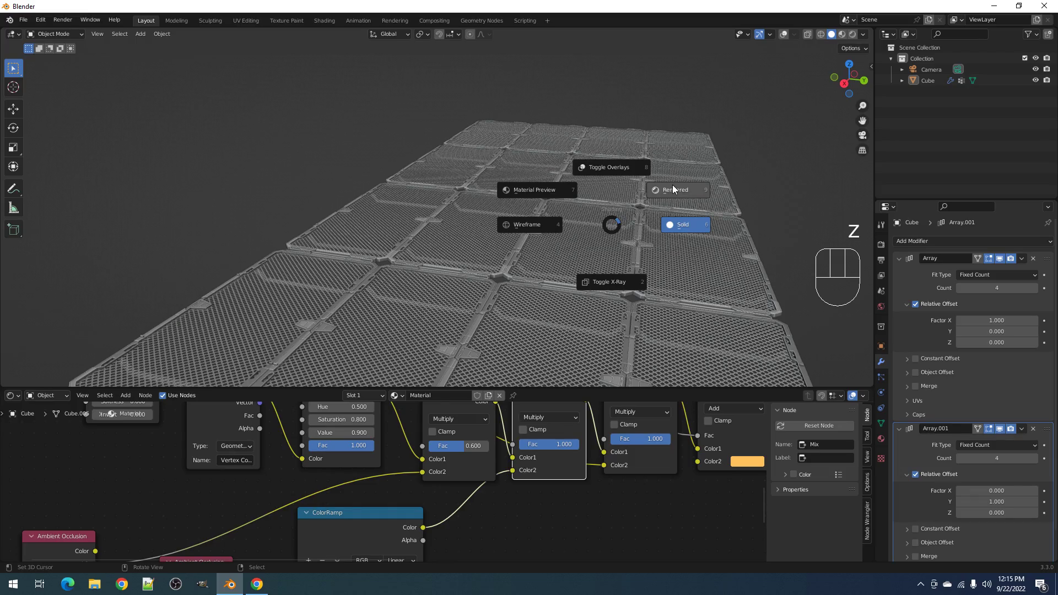
click(673, 186)
shift+middle_drag(663, 231, 605, 226)
scroll(622, 195, up, 4)
scroll(632, 194, down, 5)
alt+middle_drag(532, 278, 600, 225)
scroll(600, 225, up, 4)
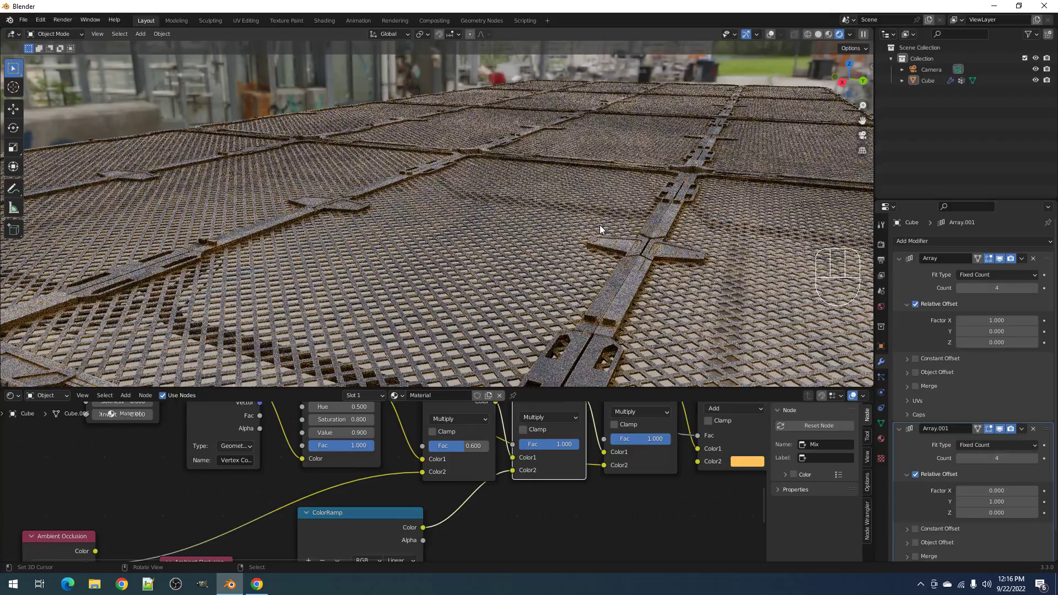
scroll(599, 225, down, 4)
middle_drag(599, 225, 580, 244)
- Return the viewport to solid shading and check the panel grid in a maximized view
key(z)
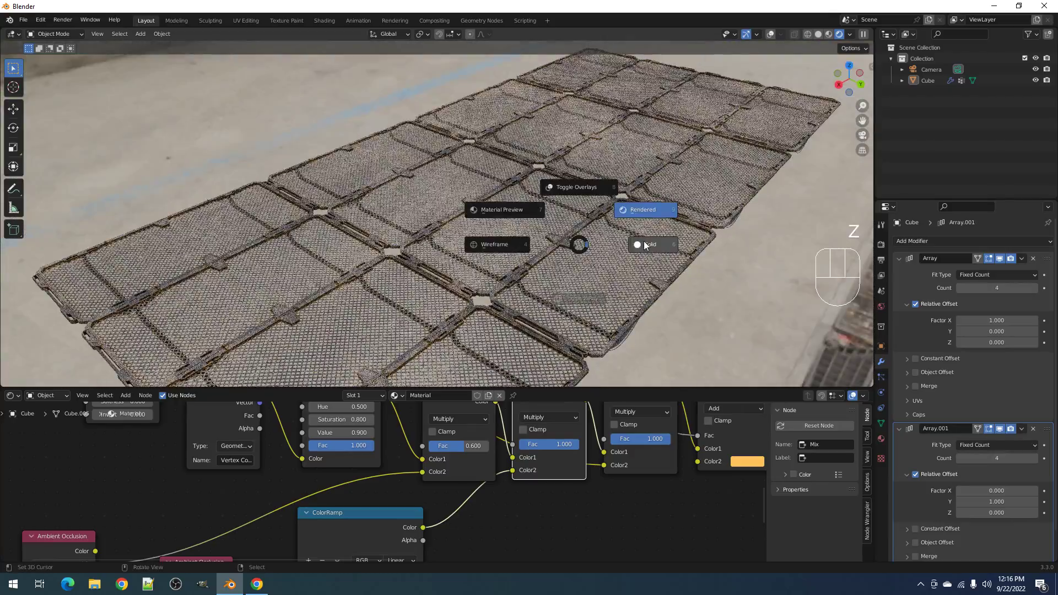
click(645, 244)
scroll(622, 259, up, 2)
key(ctrl+space)
shift+middle_drag(618, 262, 636, 309)
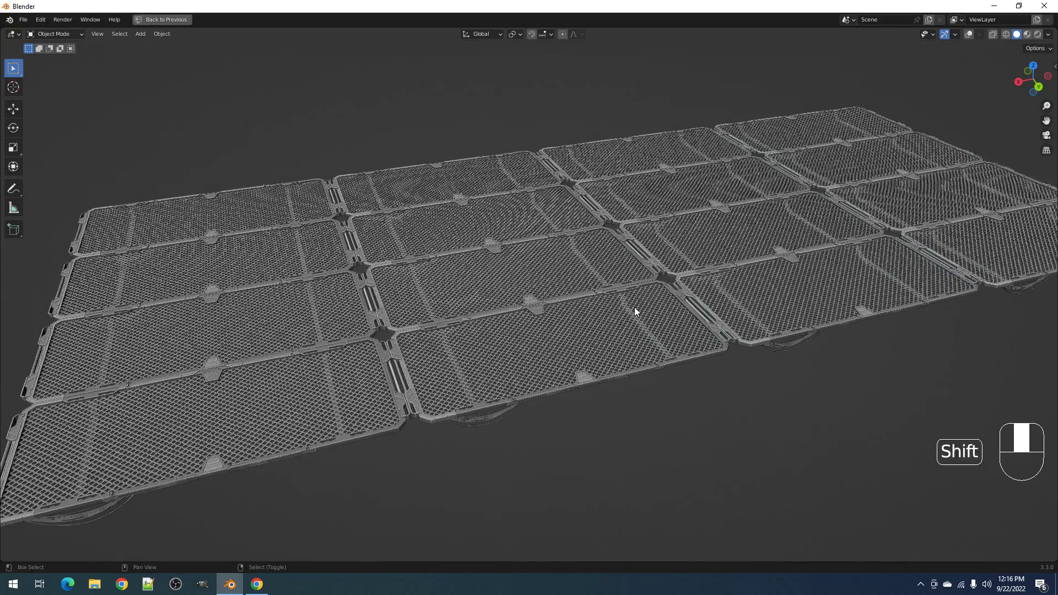
key(ctrl+space)
shift+middle_drag(738, 265, 594, 307)
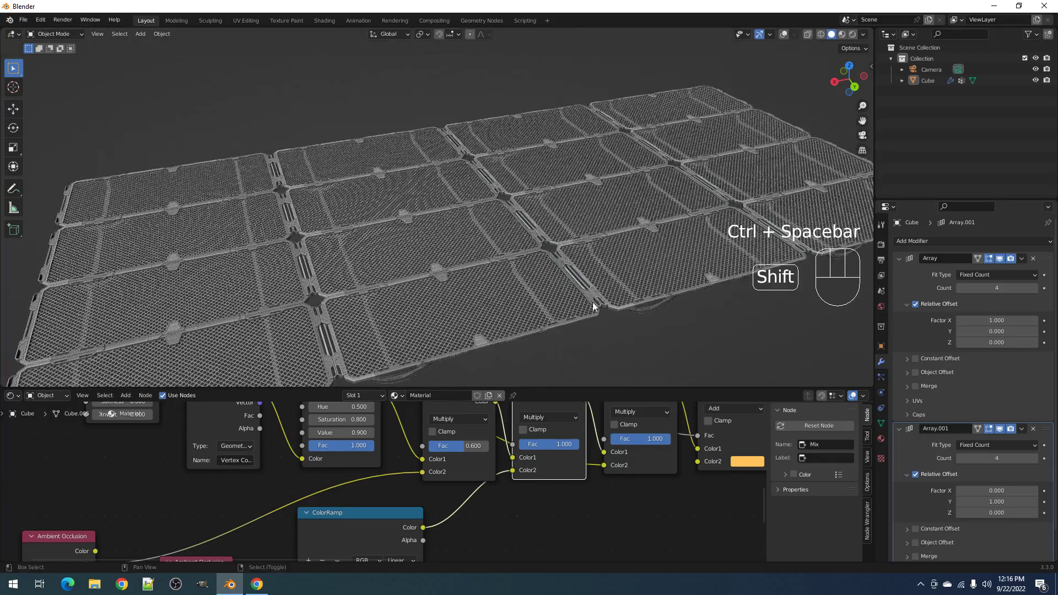
- Remove the duplicated Array modifier and check the remaining single row of panels
click(1032, 428)
shift+middle_drag(516, 269, 569, 319)
scroll(586, 280, up, 3)
middle_drag(410, 258, 480, 252)
shift+middle_drag(541, 186, 596, 238)
scroll(599, 250, down, 2)
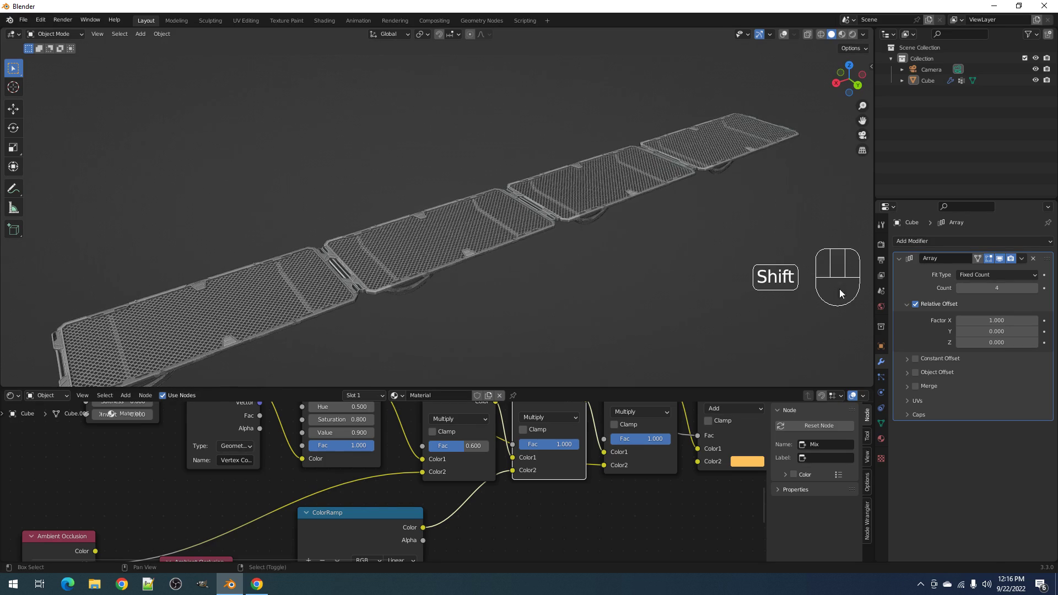
- Turn off the Array modifier's viewport display, frame the single platform panel and inspect it in a maximized viewport
click(1004, 259)
shift+middle_drag(724, 157, 561, 221)
right_click(559, 222)
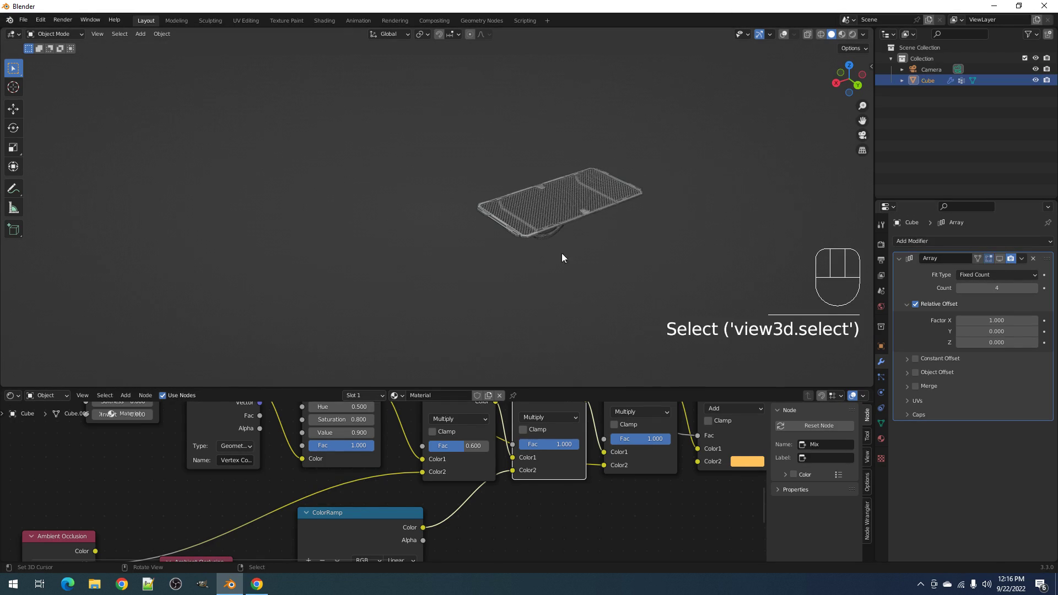
key(KP_Decimal)
key(ctrl+space)
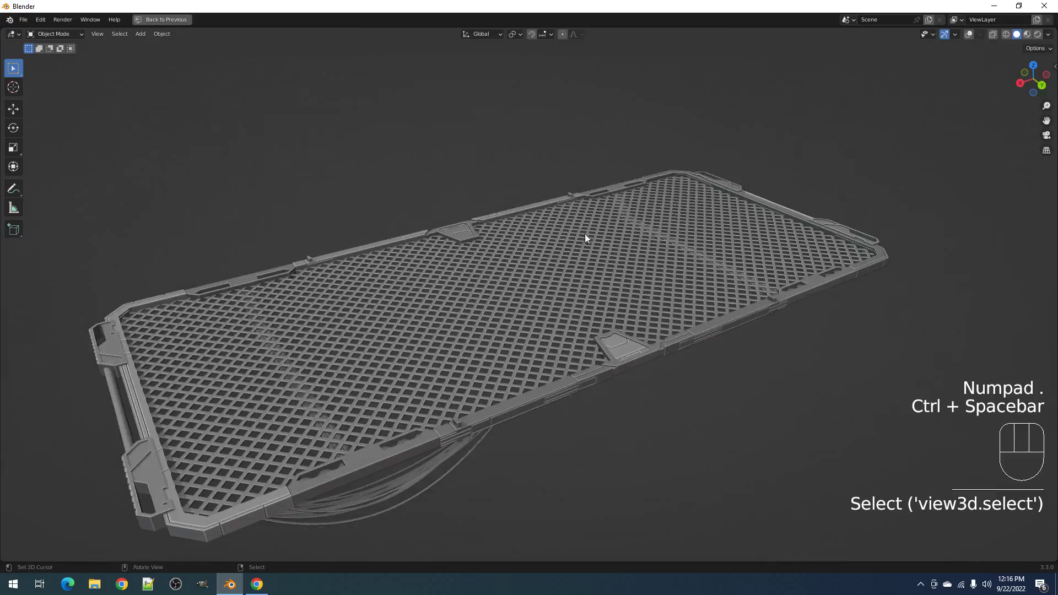
shift+middle_drag(578, 261, 486, 289)
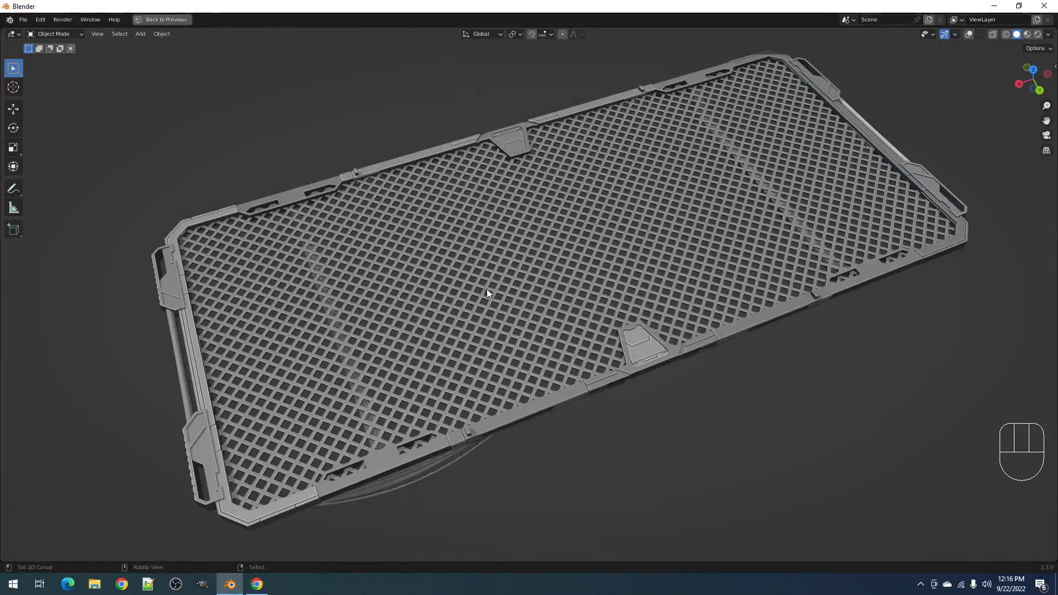
middle_drag(610, 337, 632, 326)
shift+middle_drag(656, 288, 653, 283)
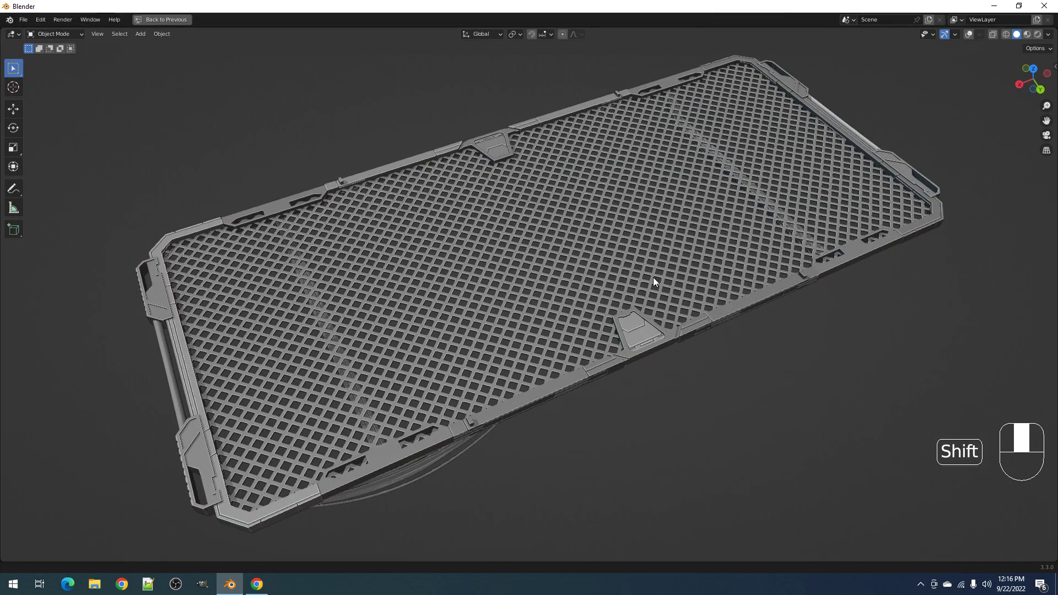
scroll(653, 276, up, 1)
scroll(643, 287, down, 4)
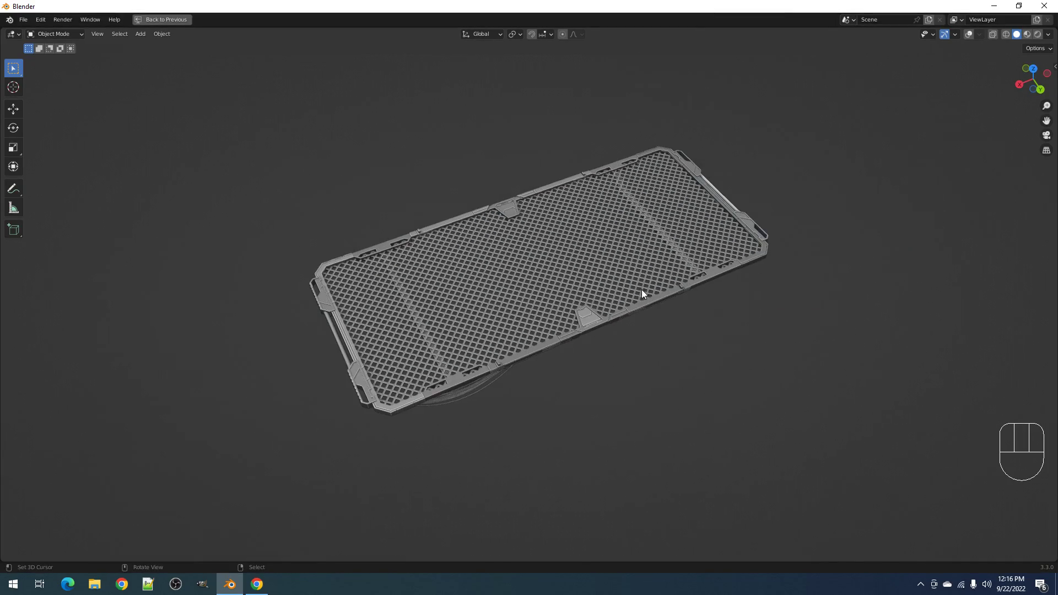
scroll(638, 295, up, 3)
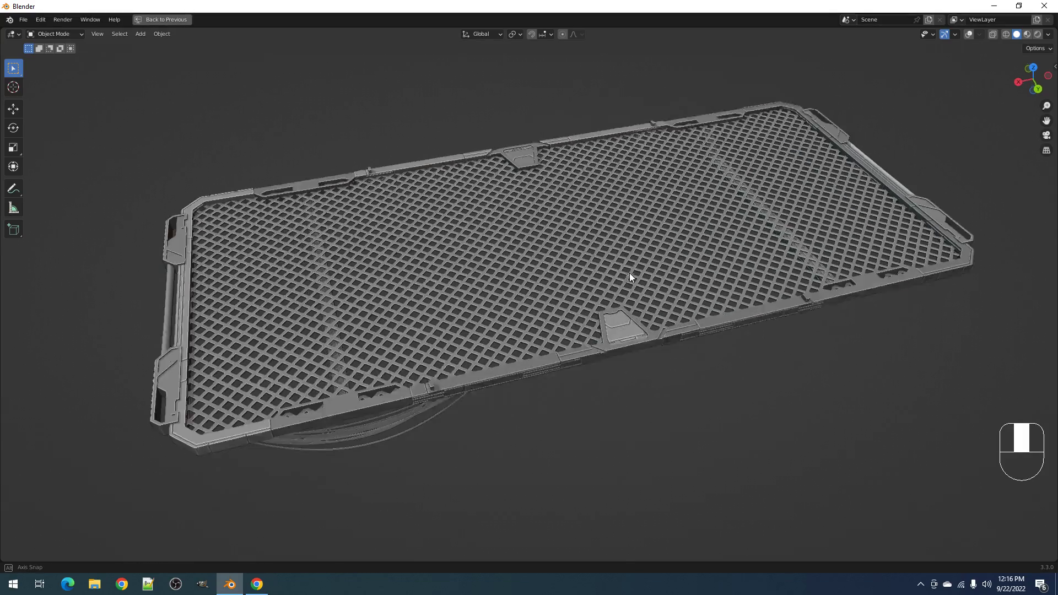